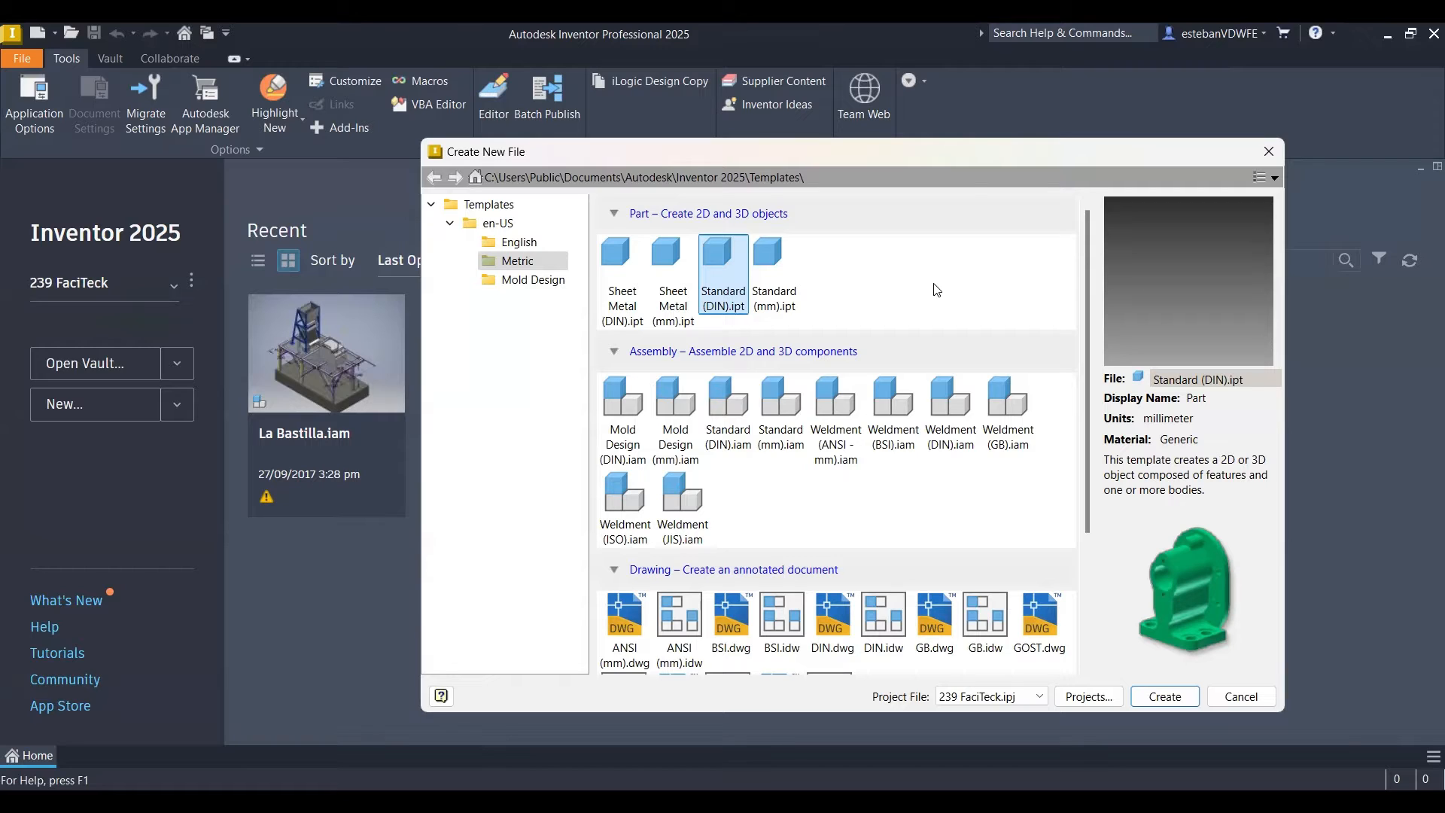
- Start a new file and compare the English and Metric template sets, leaving the Metric templates displayed
{"action": "left_click", "coordinate": [1268, 149]}
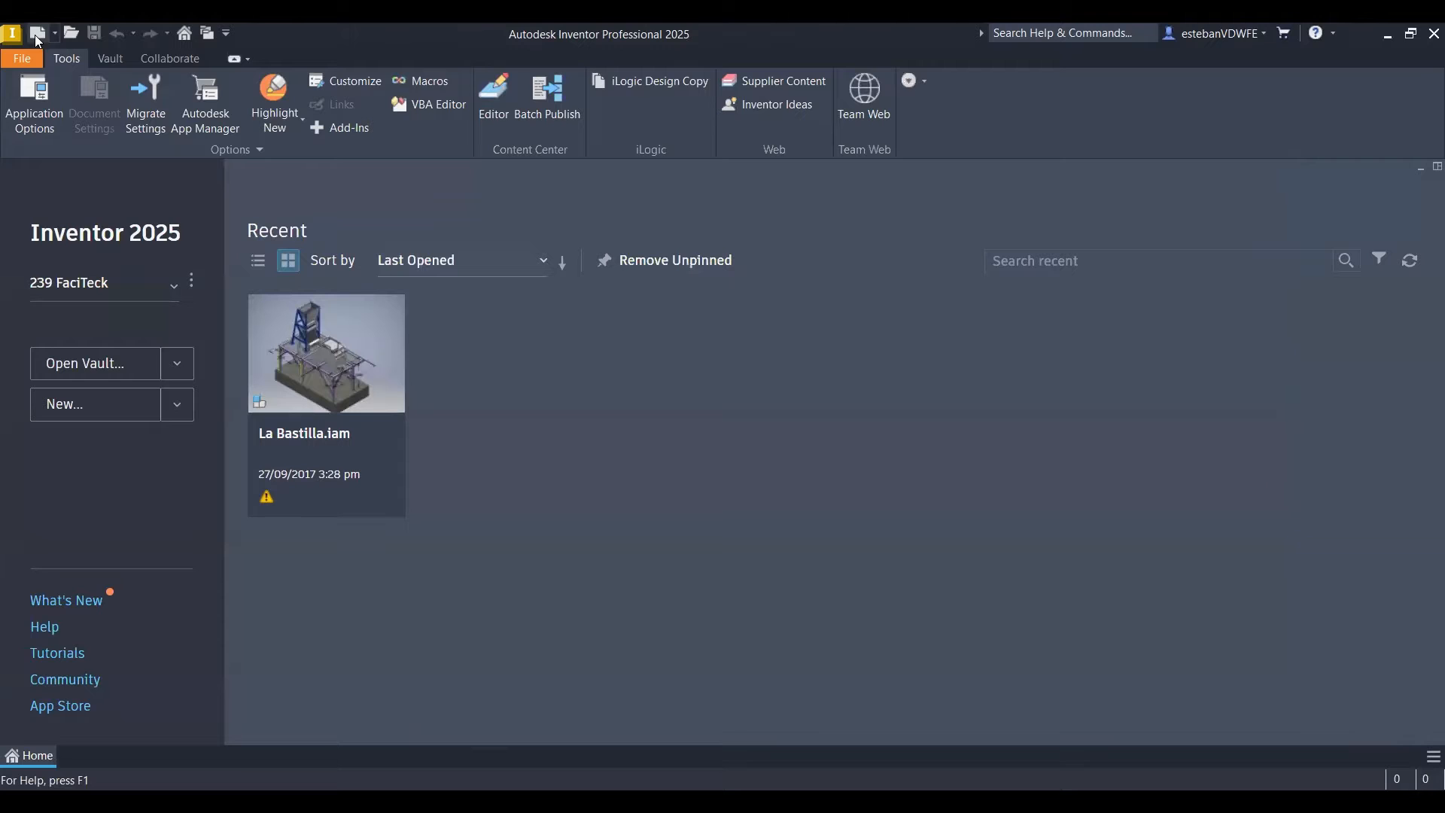
{"action": "left_click", "coordinate": [36, 36]}
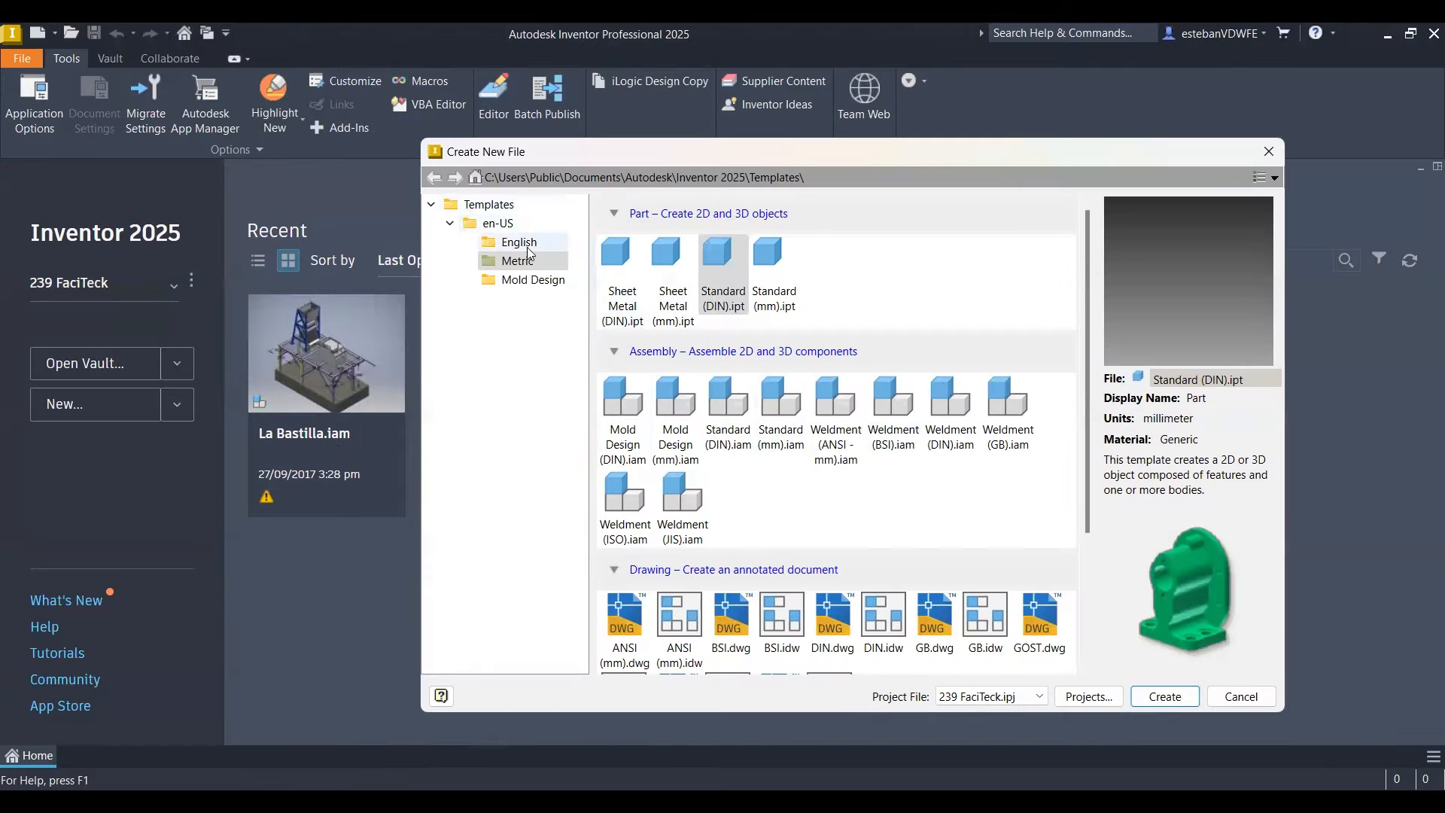
{"action": "left_click", "coordinate": [517, 244]}
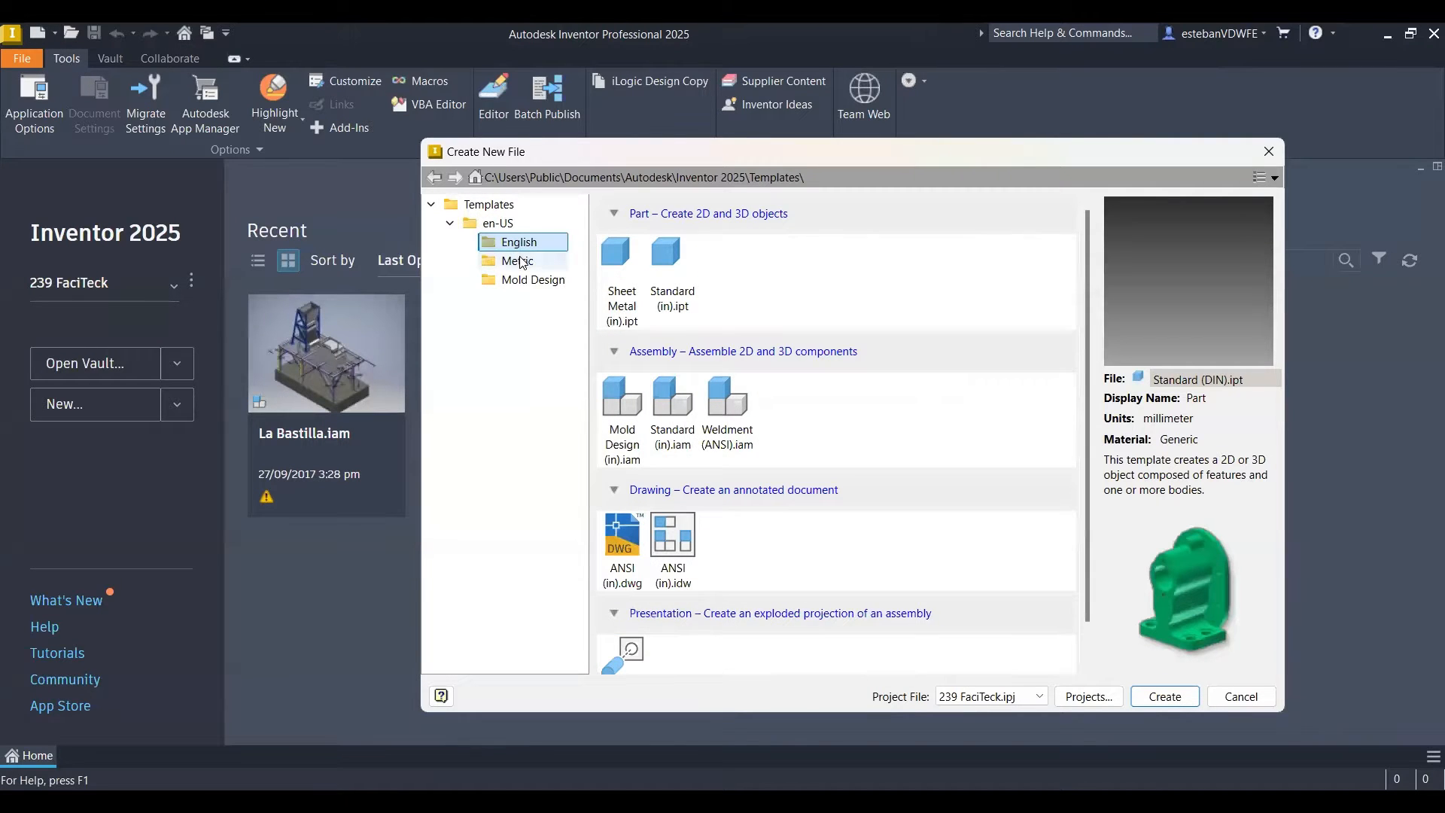
{"action": "left_click", "coordinate": [521, 261]}
{"action": "left_click", "coordinate": [524, 246]}
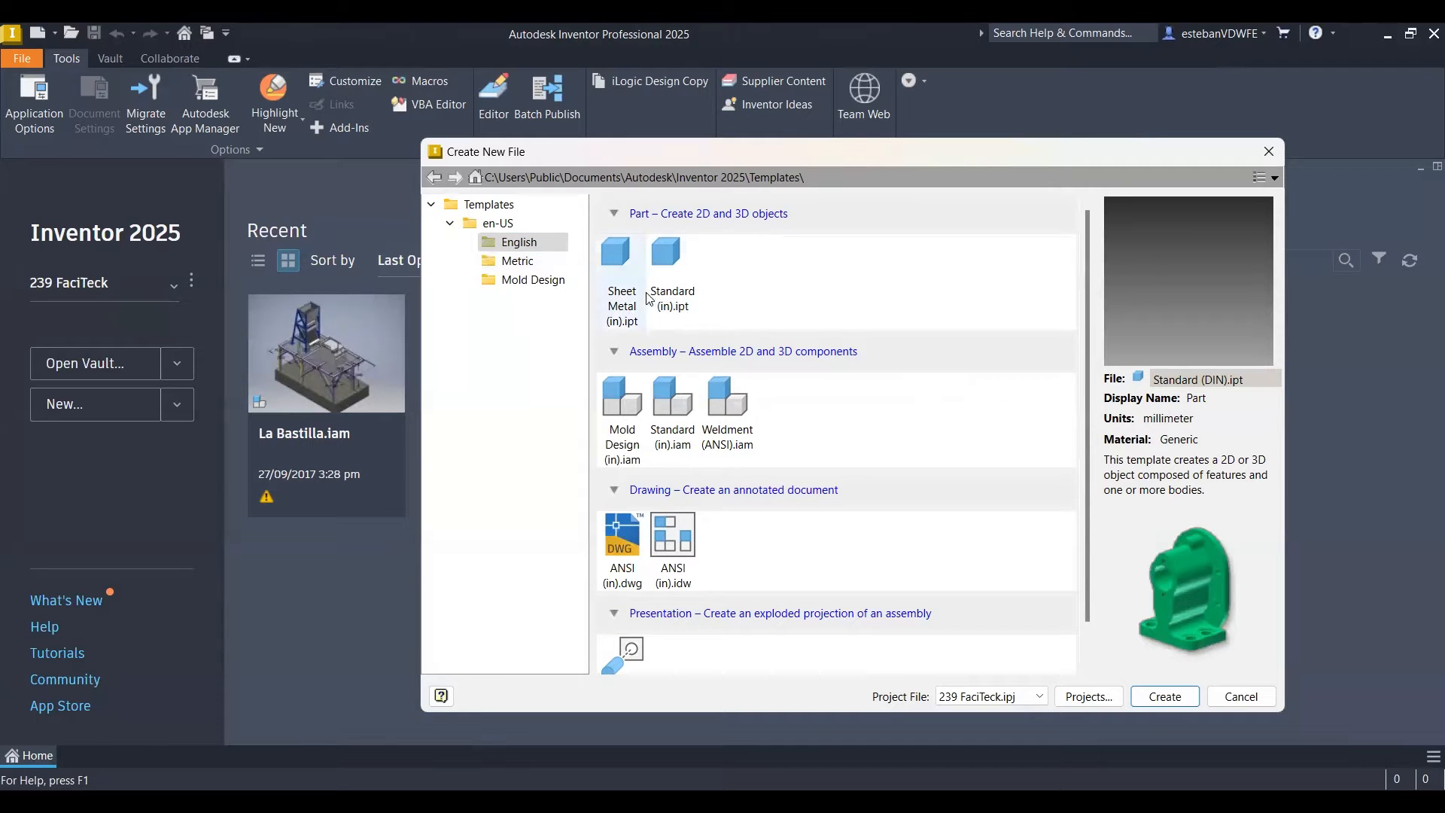
{"action": "left_click", "coordinate": [522, 261]}
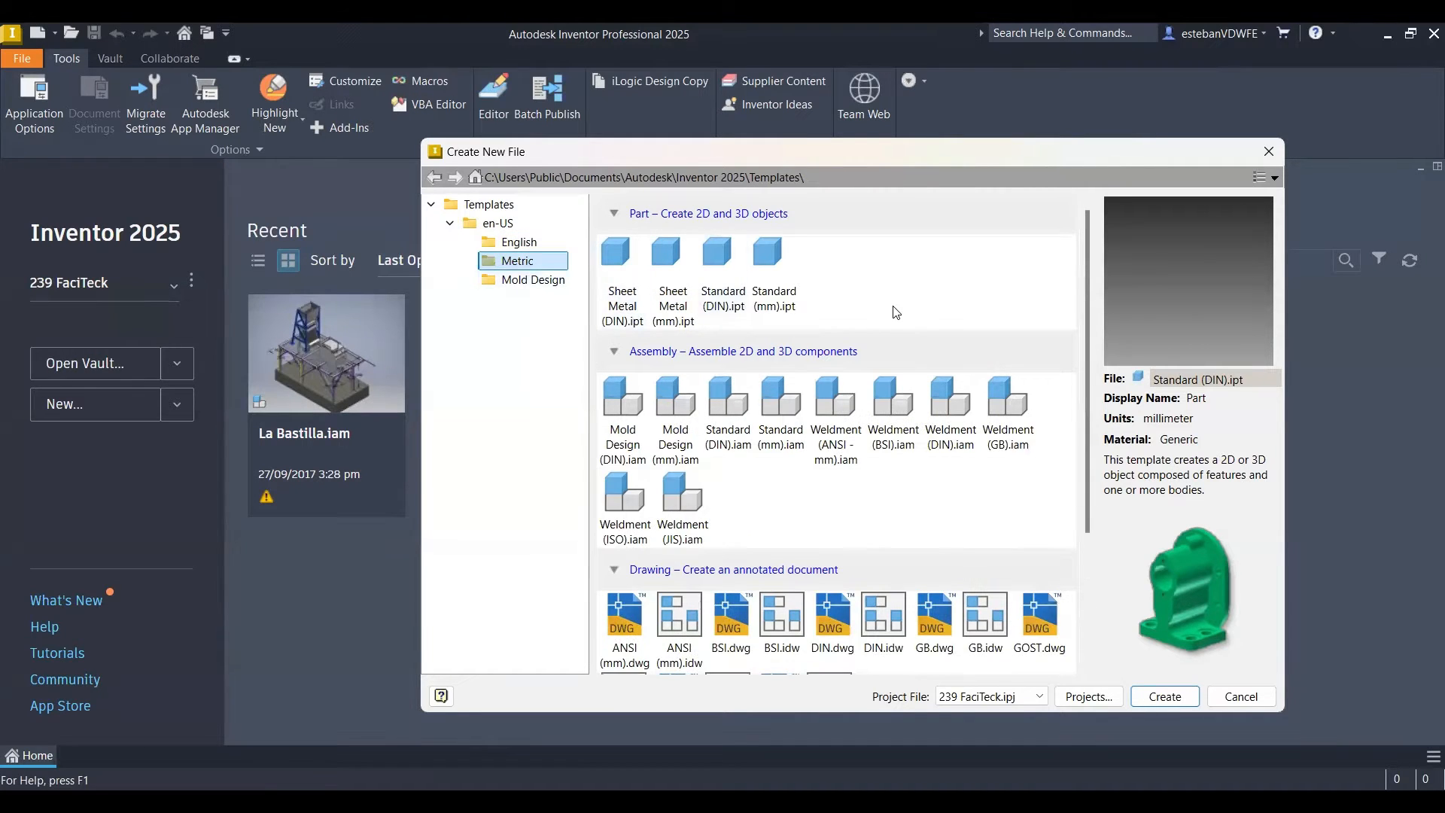
- Create a new part from a metric Standard part template and show it in the home view
{"action": "left_click", "coordinate": [894, 306]}
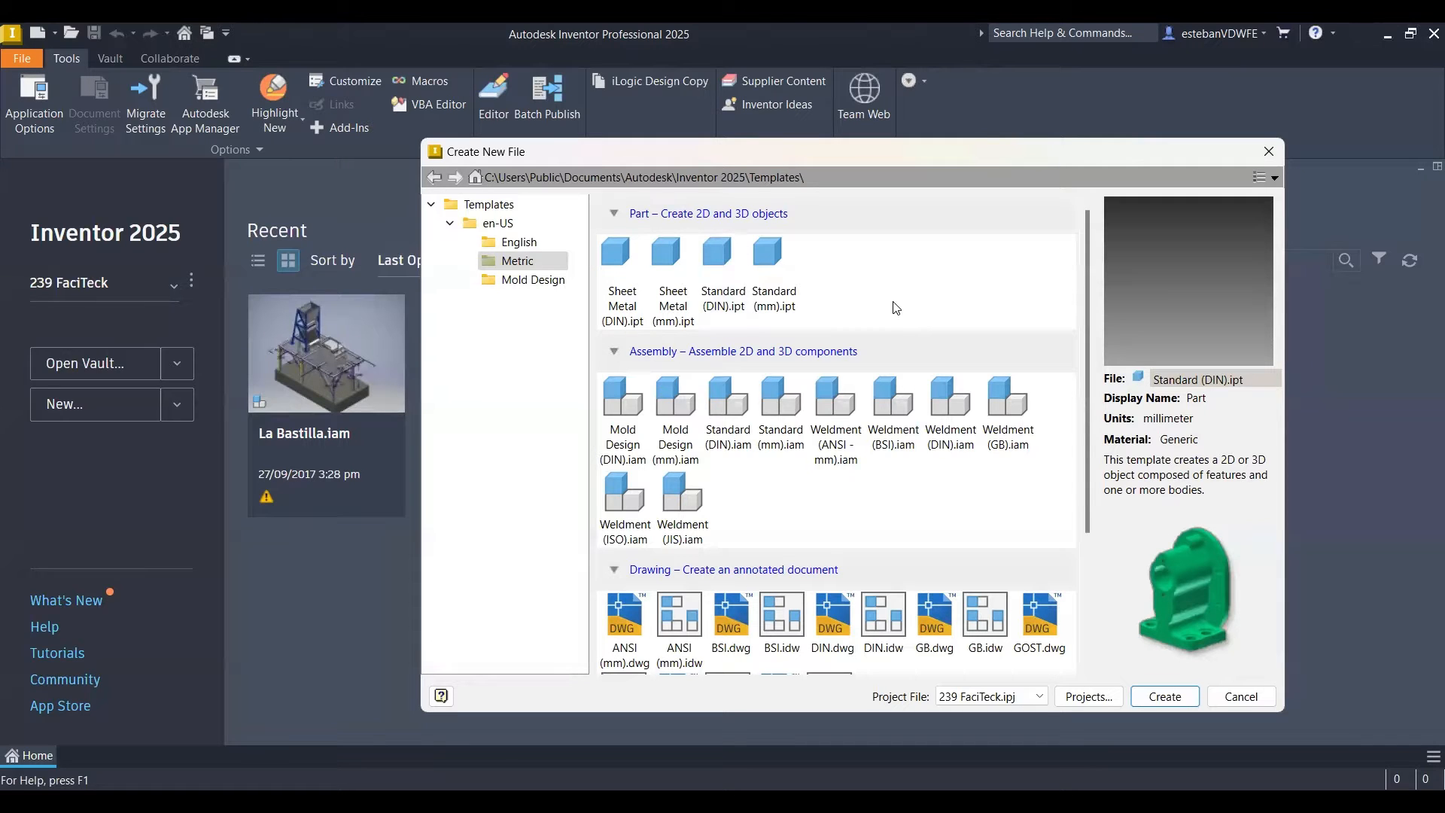
{"action": "left_click", "coordinate": [672, 295]}
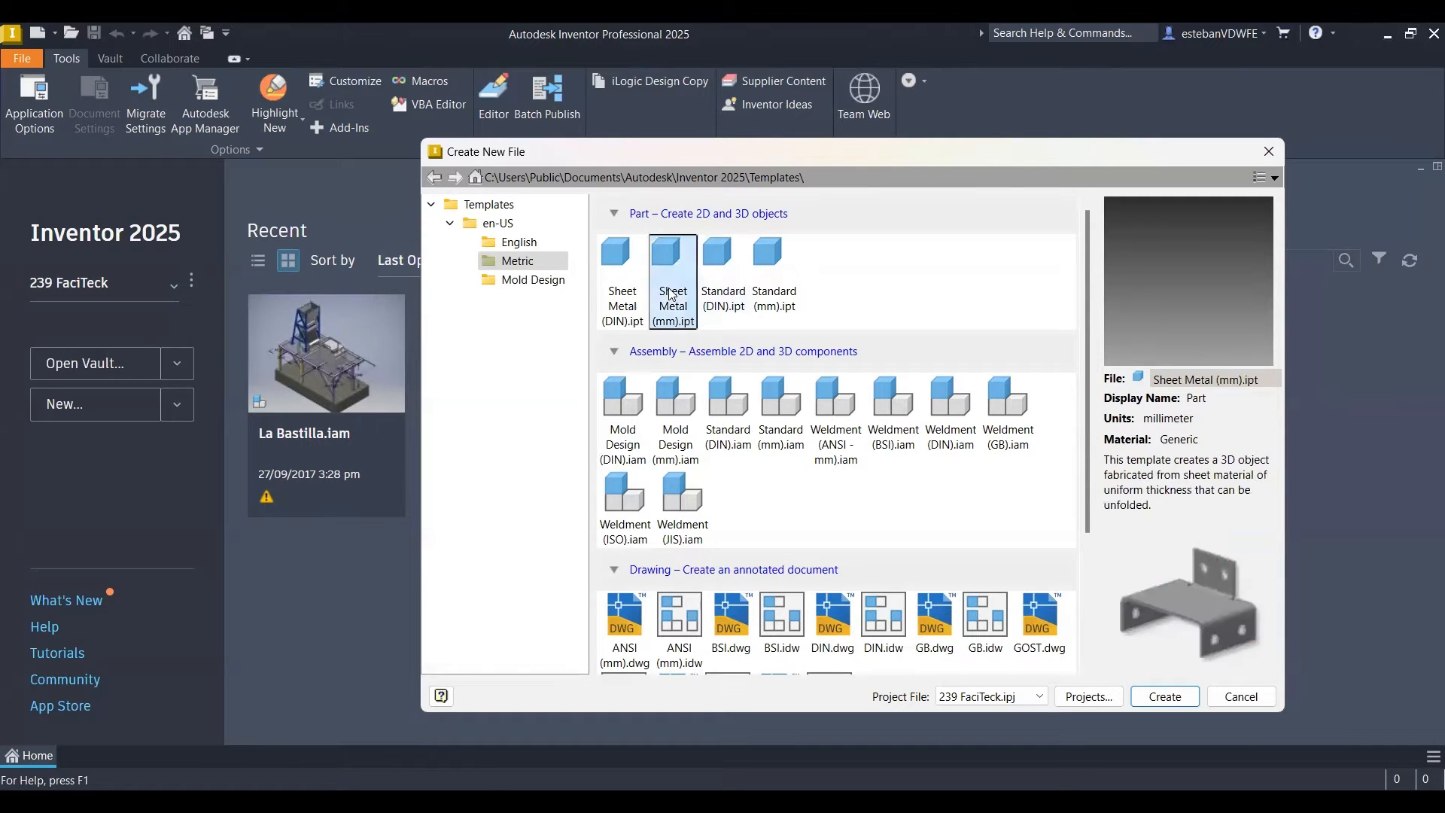
{"action": "left_click", "coordinate": [708, 289]}
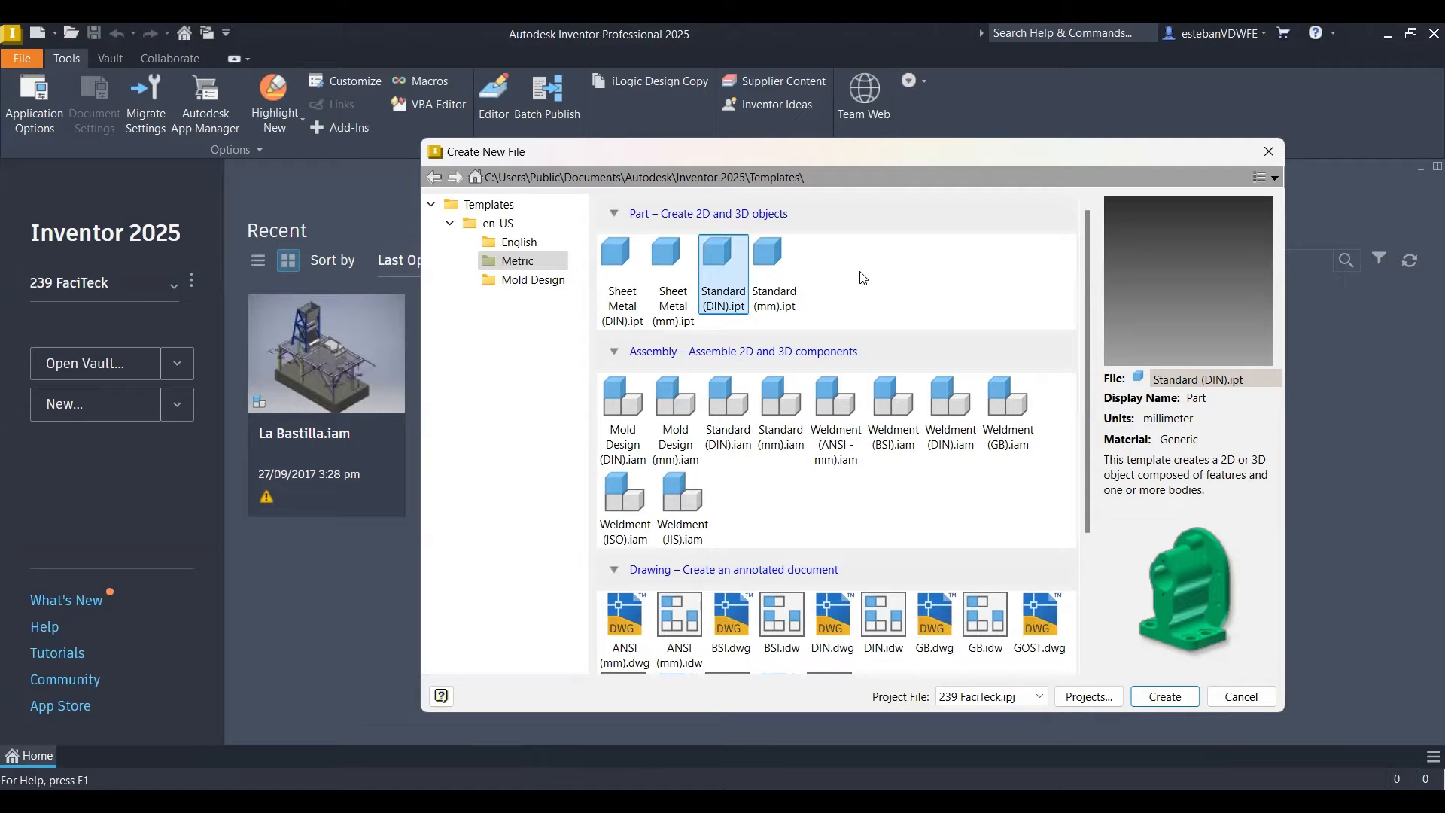
{"action": "double_click", "coordinate": [754, 292]}
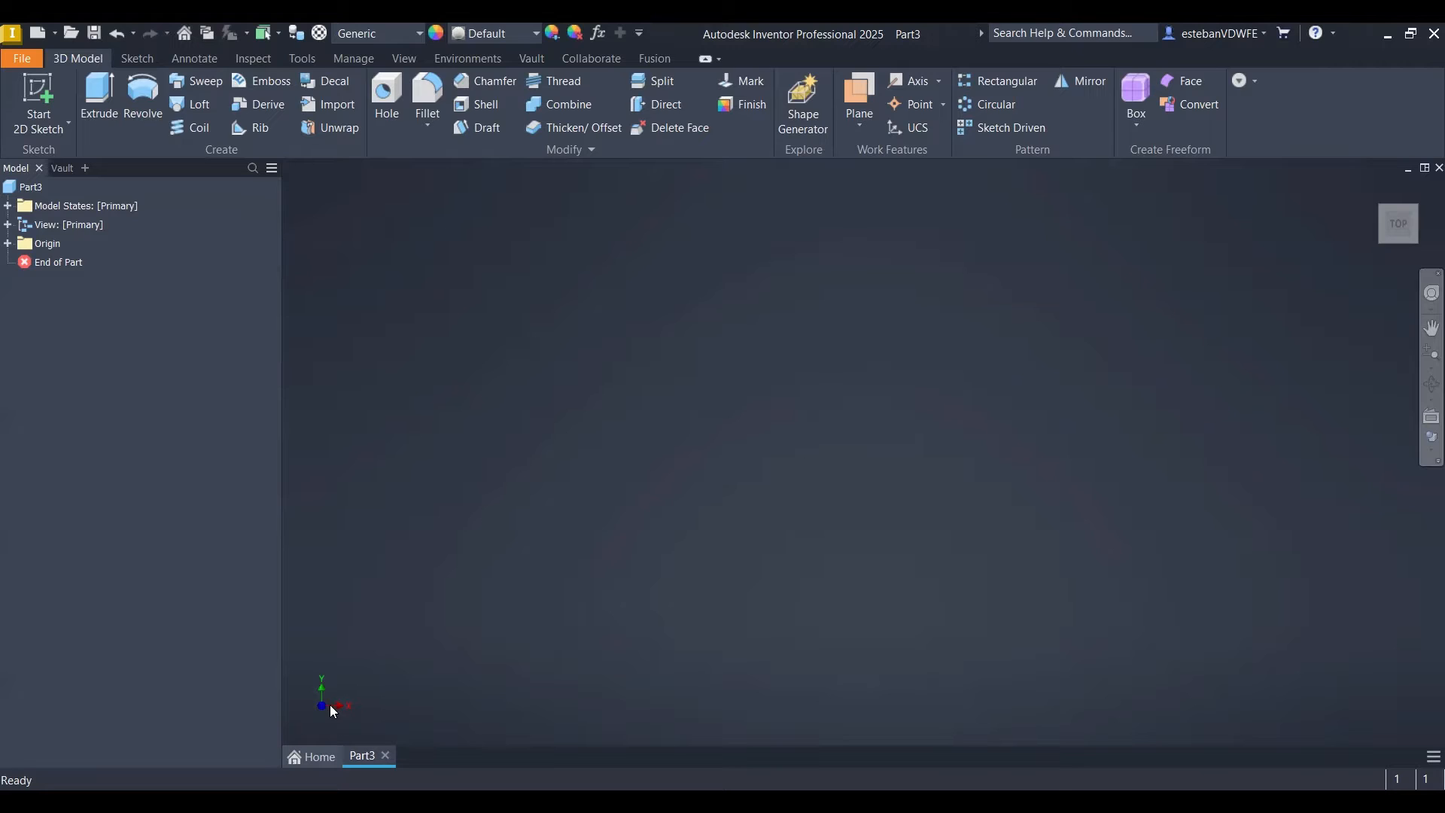
{"action": "mouse_move", "coordinate": [1421, 192]}
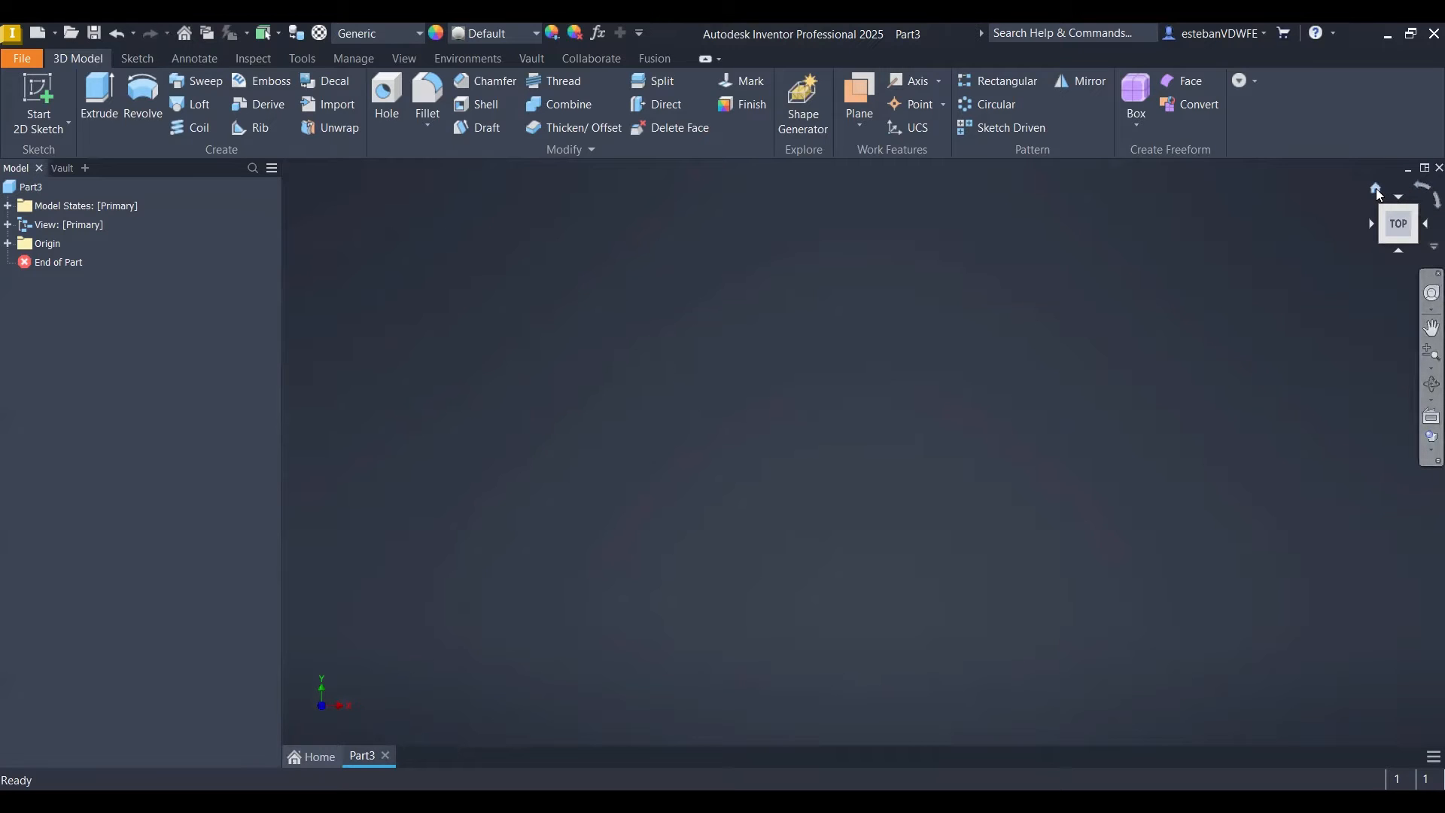
{"action": "left_click", "coordinate": [1377, 192]}
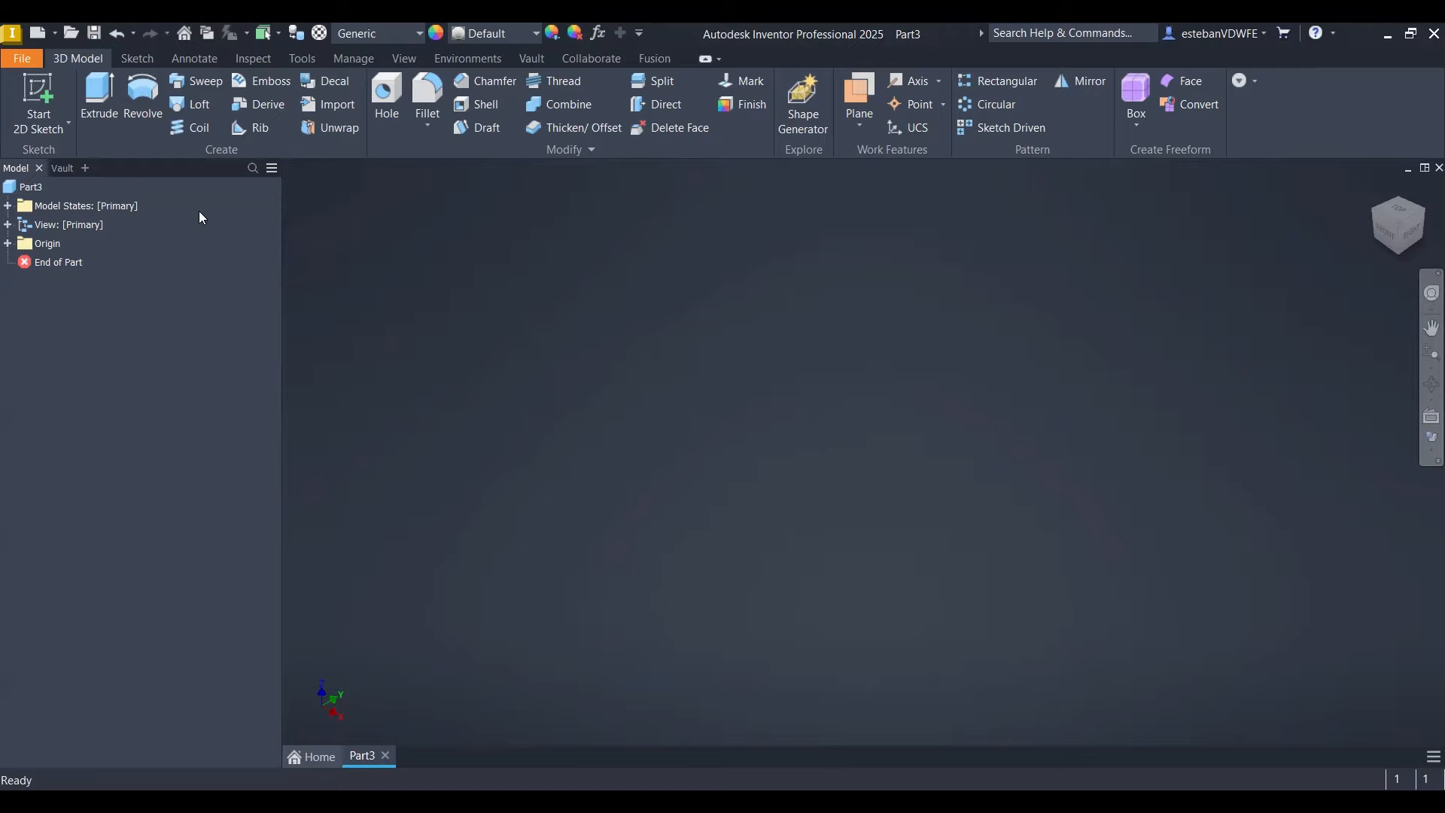
- Examine the sketching, annotation, inspection and tools commands available for the part, then return to the 3D modelling commands
{"action": "left_click", "coordinate": [143, 59]}
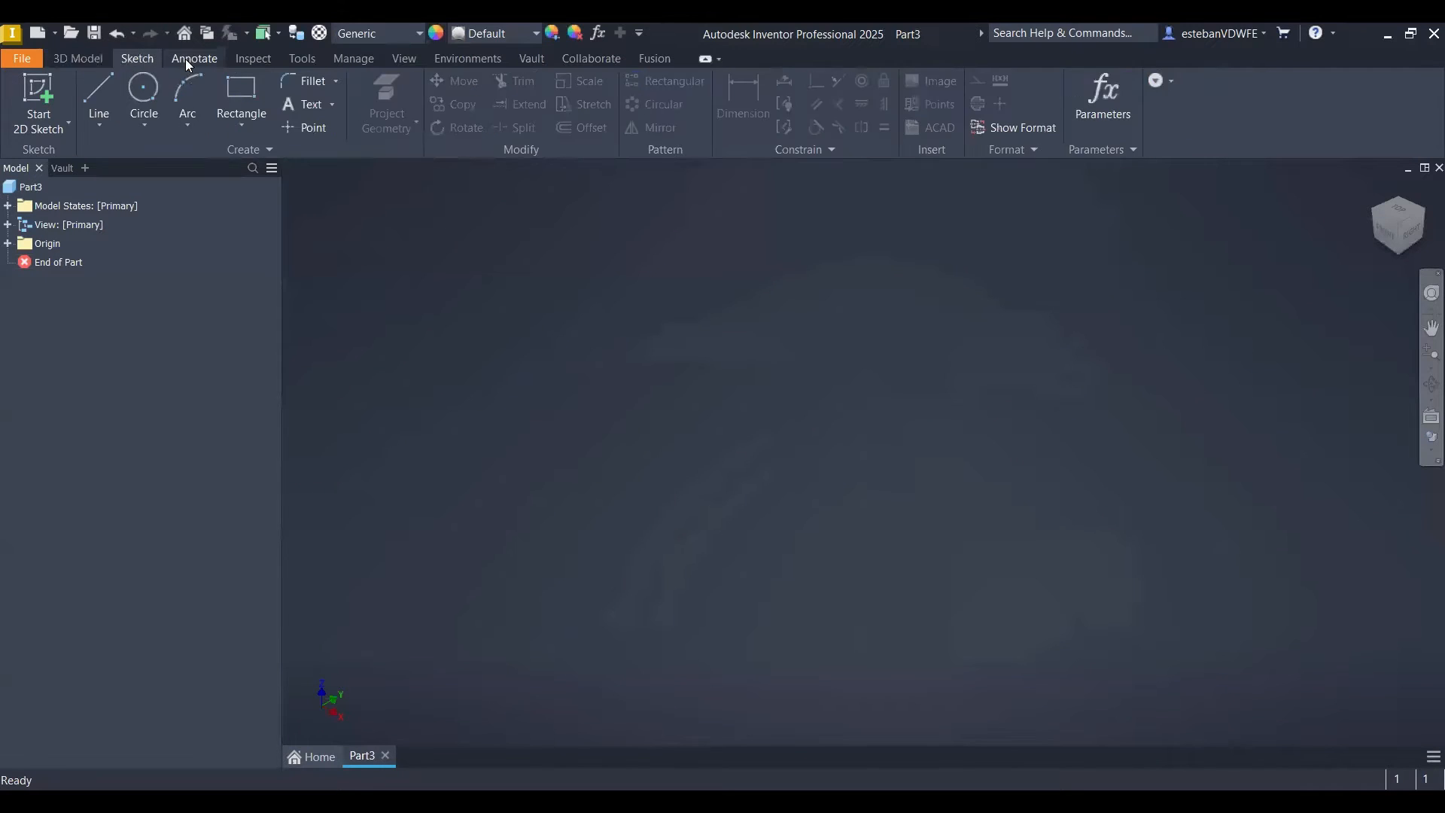
{"action": "left_click", "coordinate": [185, 59]}
{"action": "left_click", "coordinate": [263, 60]}
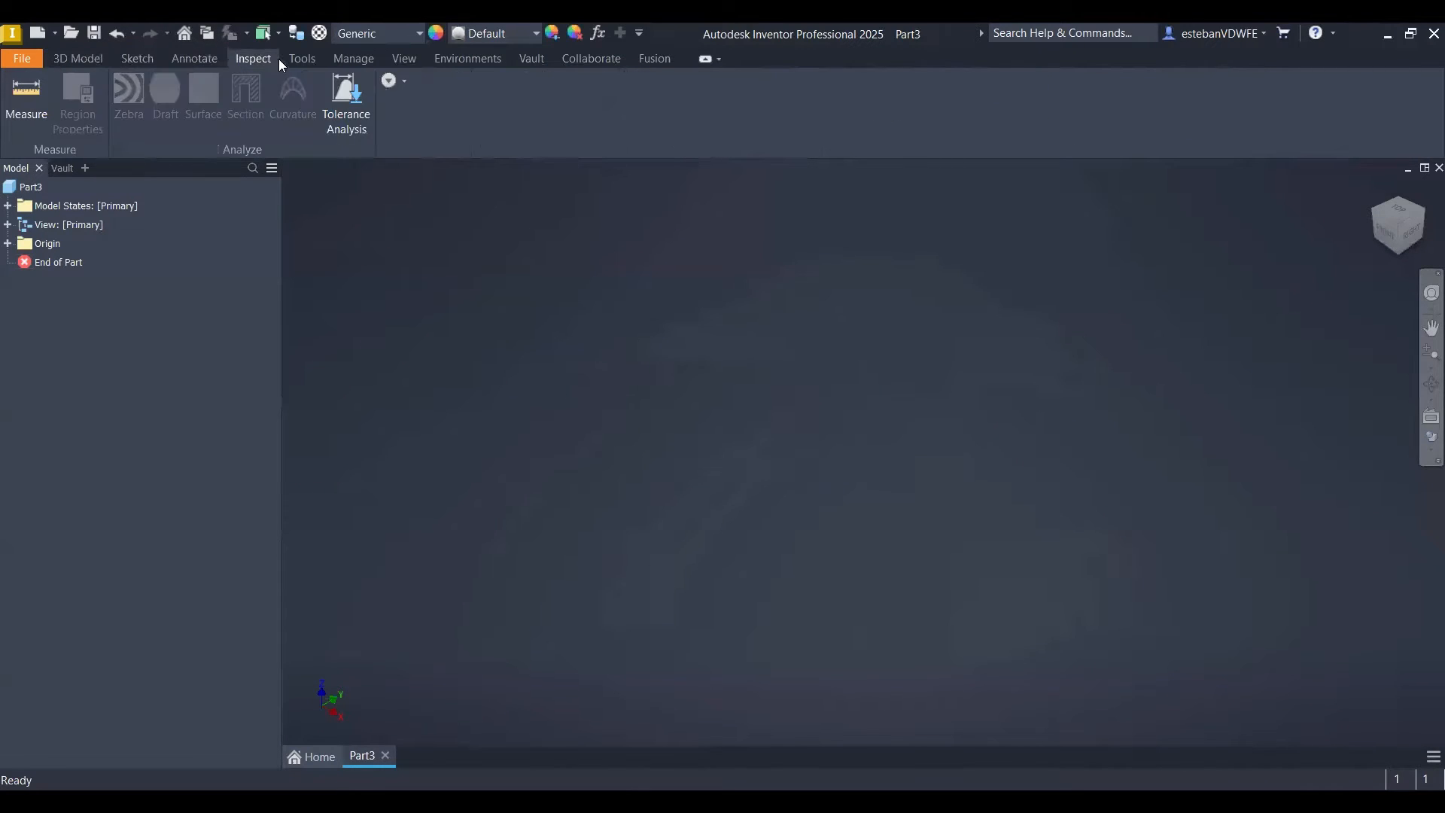
{"action": "left_click", "coordinate": [299, 63]}
{"action": "left_click", "coordinate": [180, 61]}
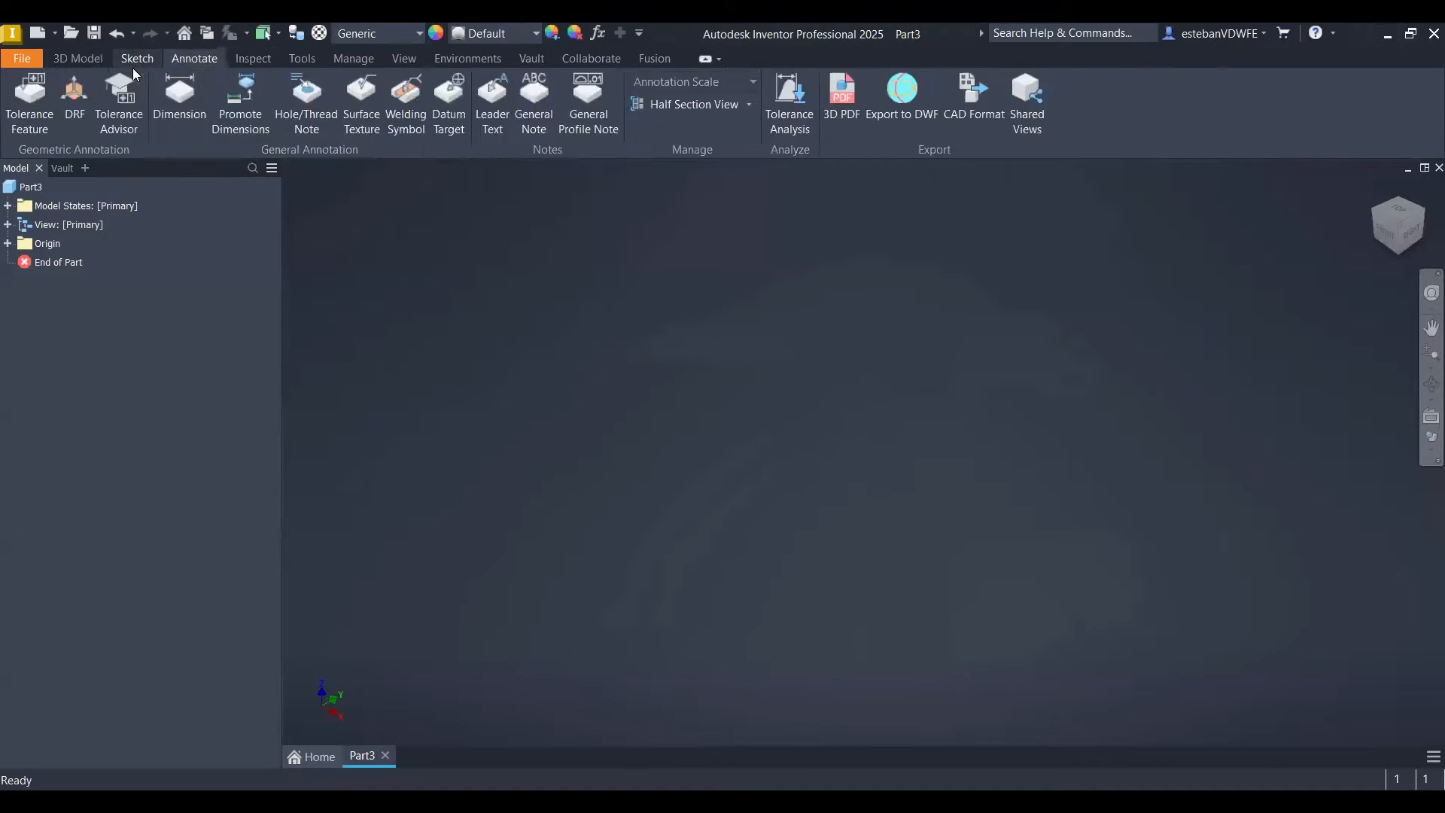
{"action": "left_click", "coordinate": [133, 63]}
{"action": "scroll", "coordinate": [251, 62], "scroll_direction": "down", "scroll_amount": 5}
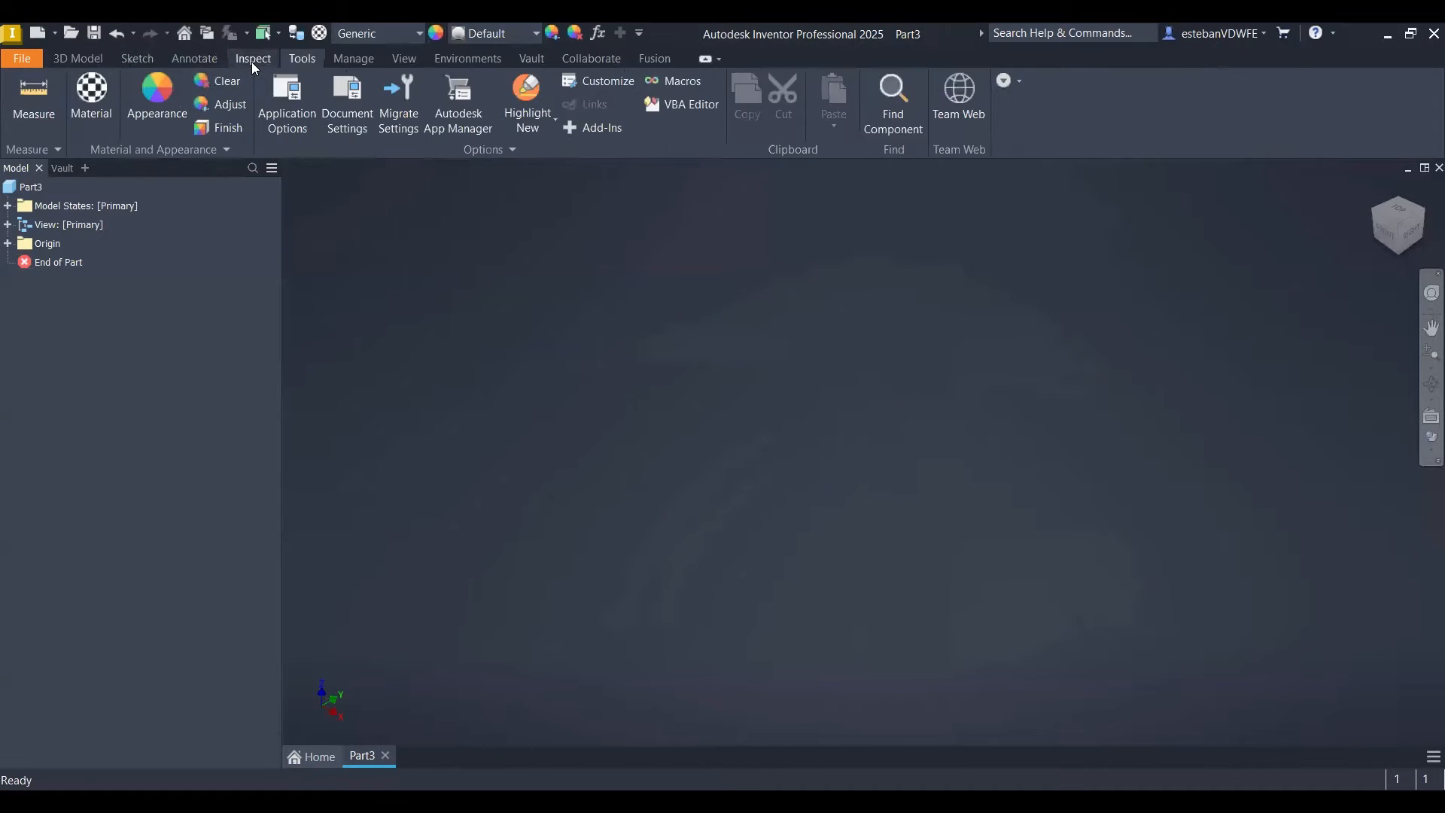
{"action": "scroll", "coordinate": [252, 62], "scroll_direction": "up", "scroll_amount": 6}
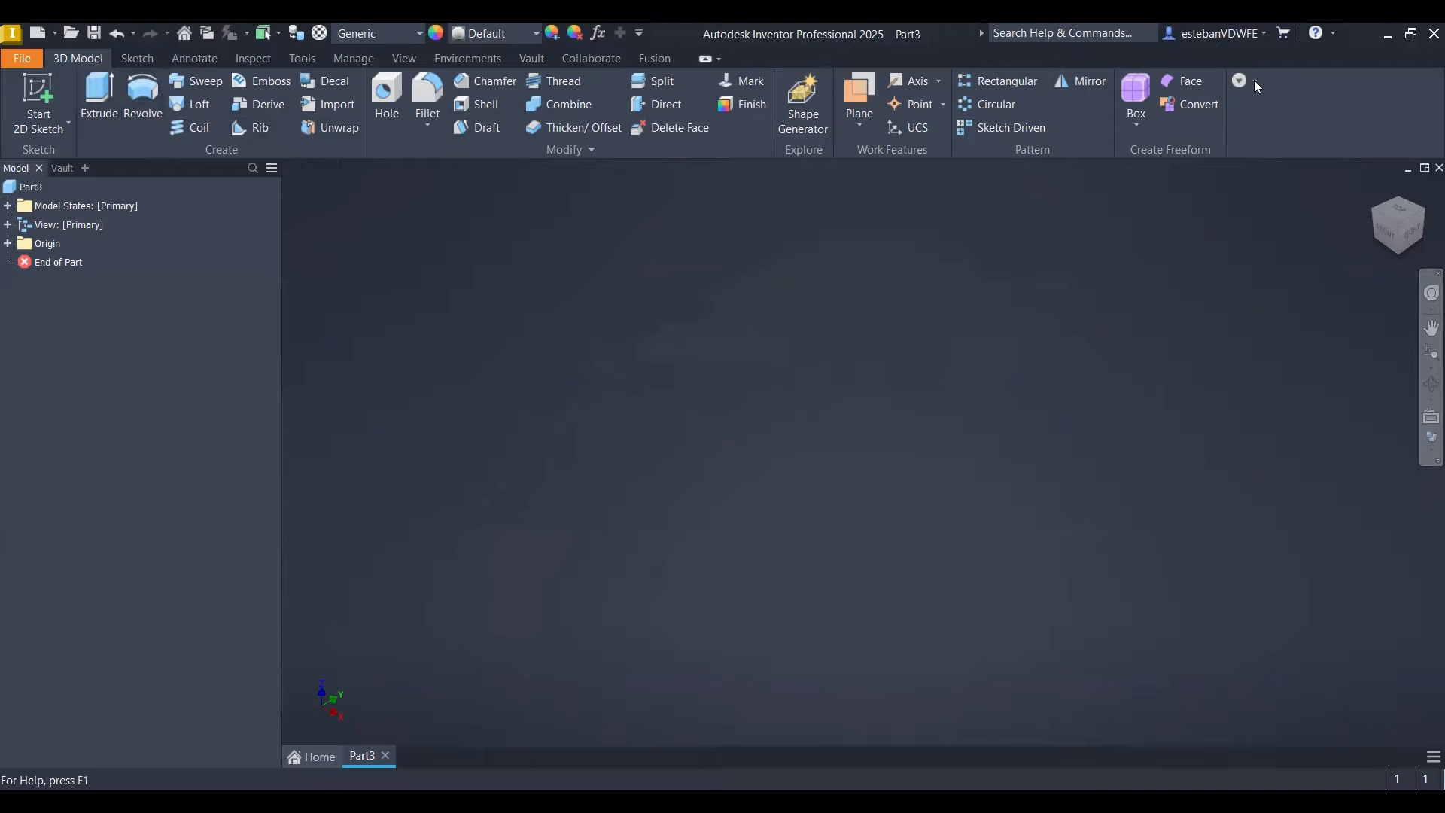
{"action": "left_click", "coordinate": [212, 60]}
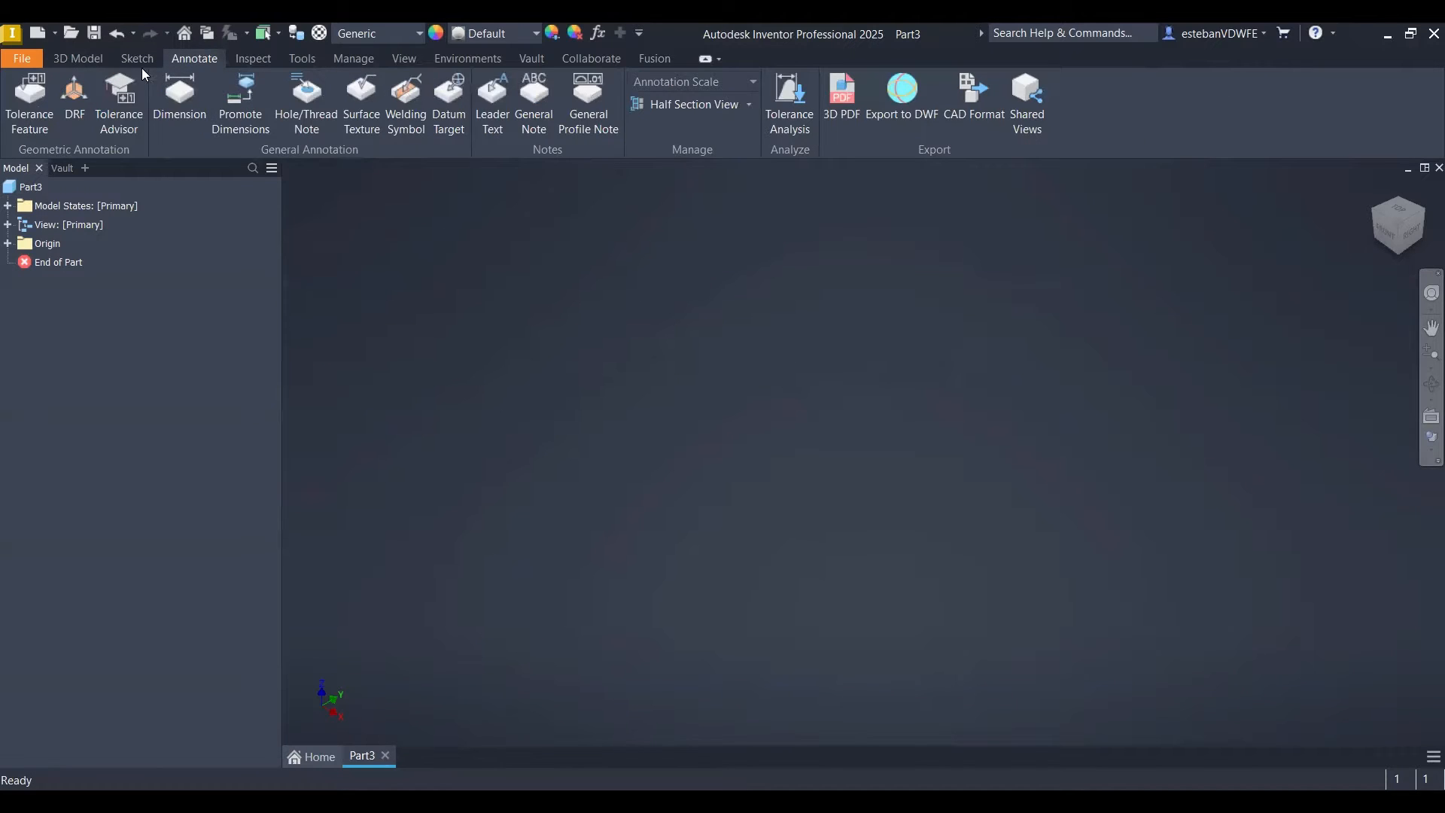
{"action": "left_click", "coordinate": [83, 60]}
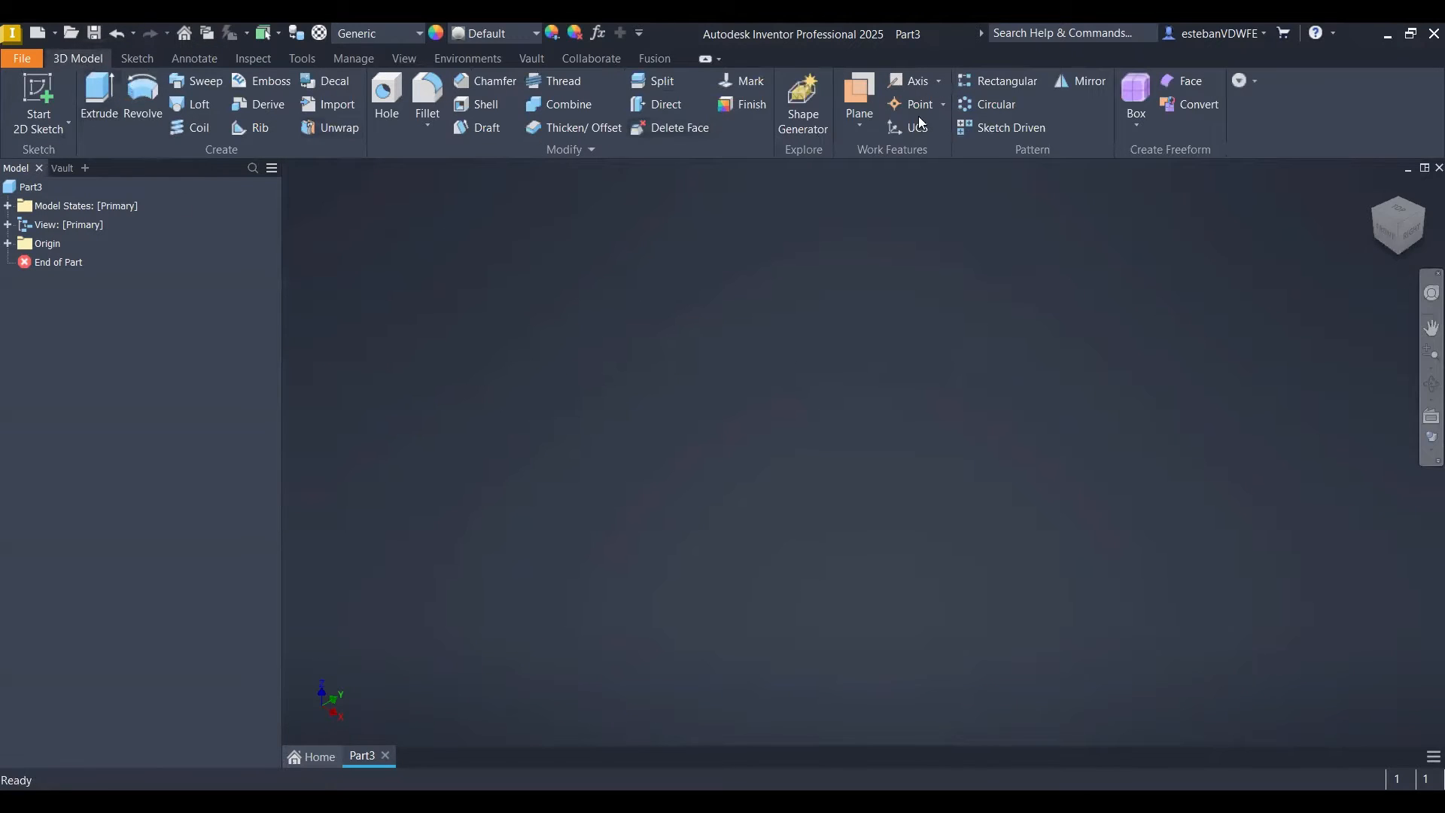
- Show the Primitives and 3D Print command groups among the 3D modelling commands
{"action": "left_click", "coordinate": [1254, 83]}
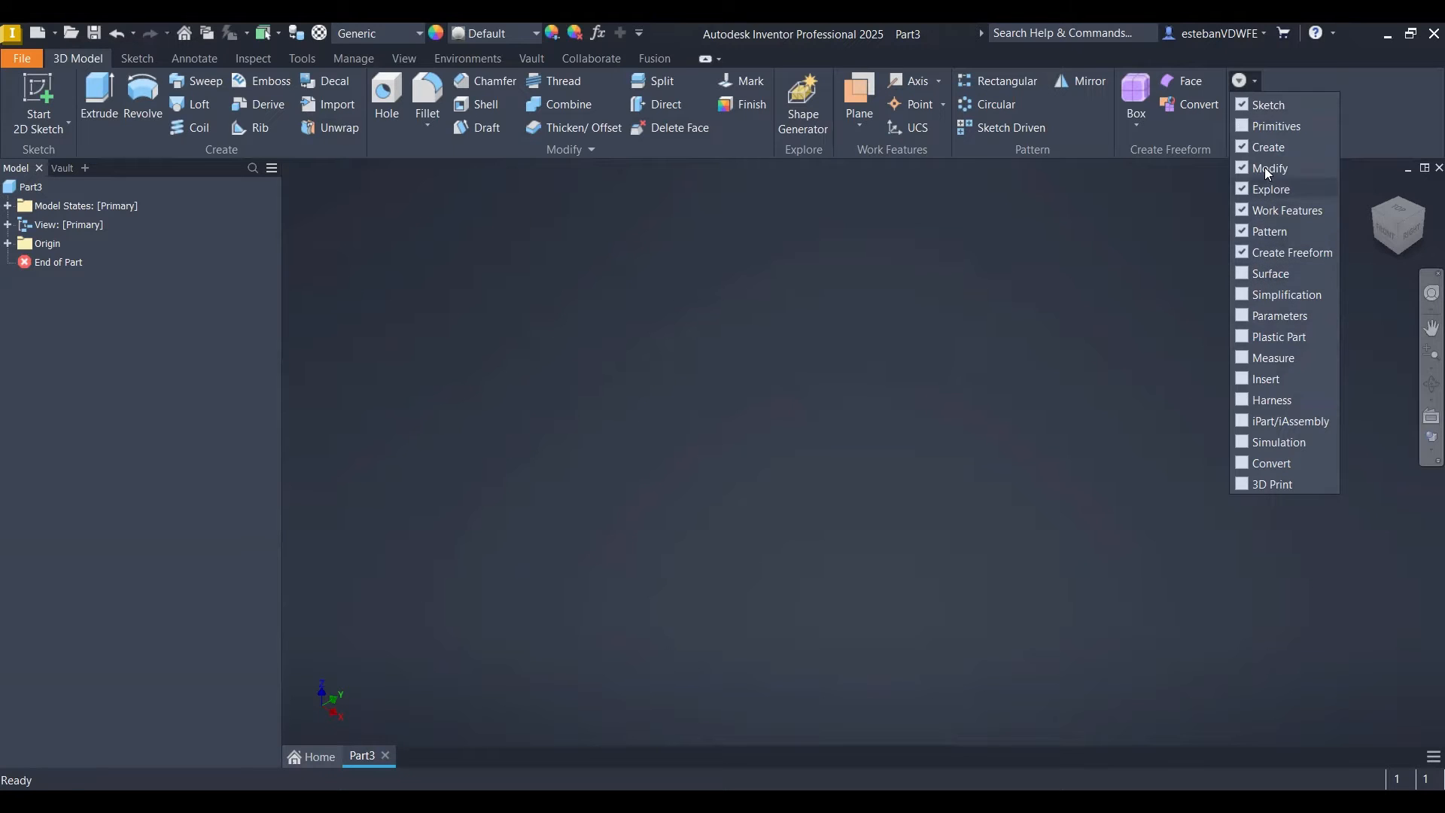
{"action": "left_click", "coordinate": [1247, 125]}
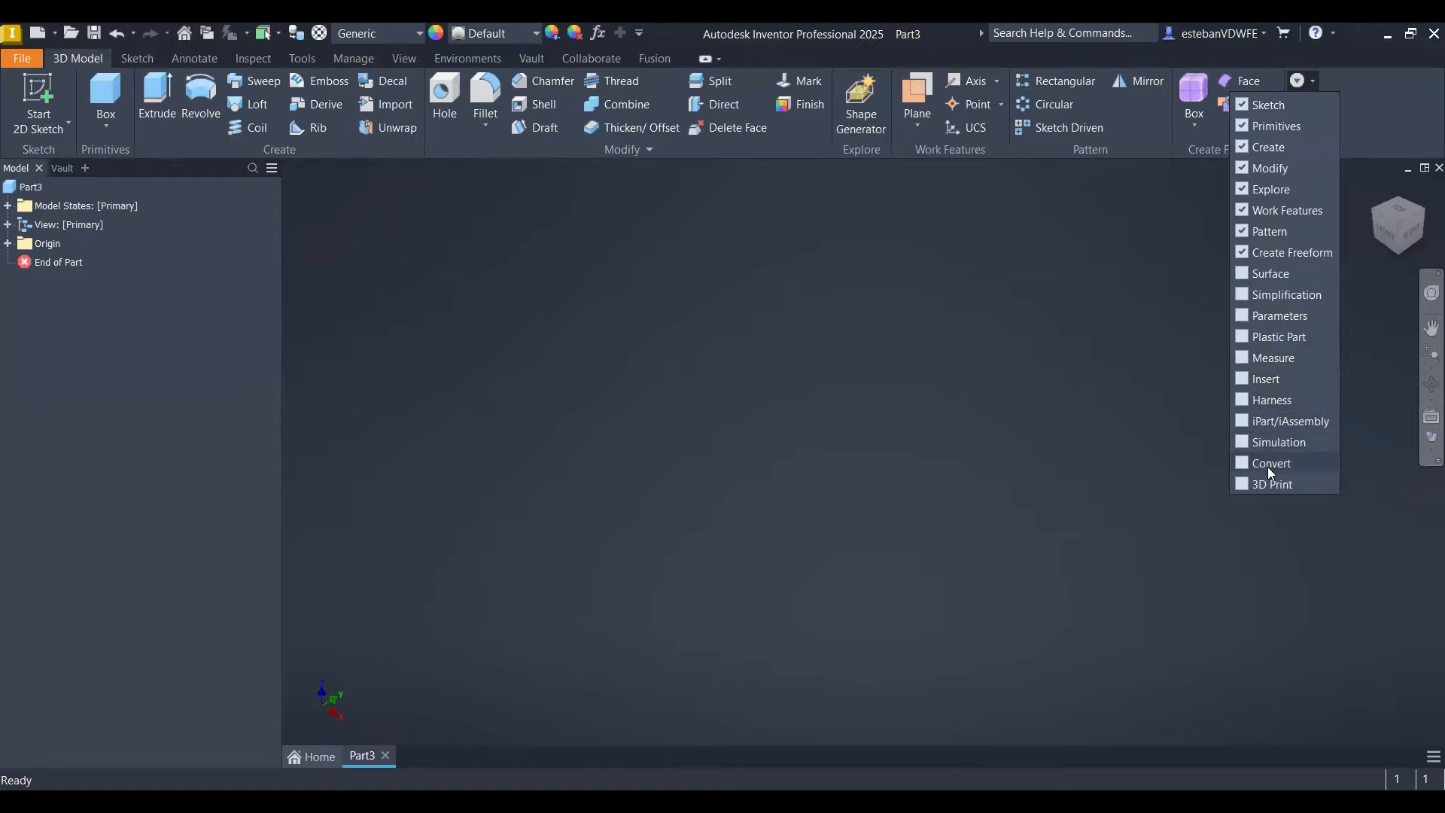
{"action": "left_click", "coordinate": [1253, 483]}
{"action": "left_click", "coordinate": [964, 370]}
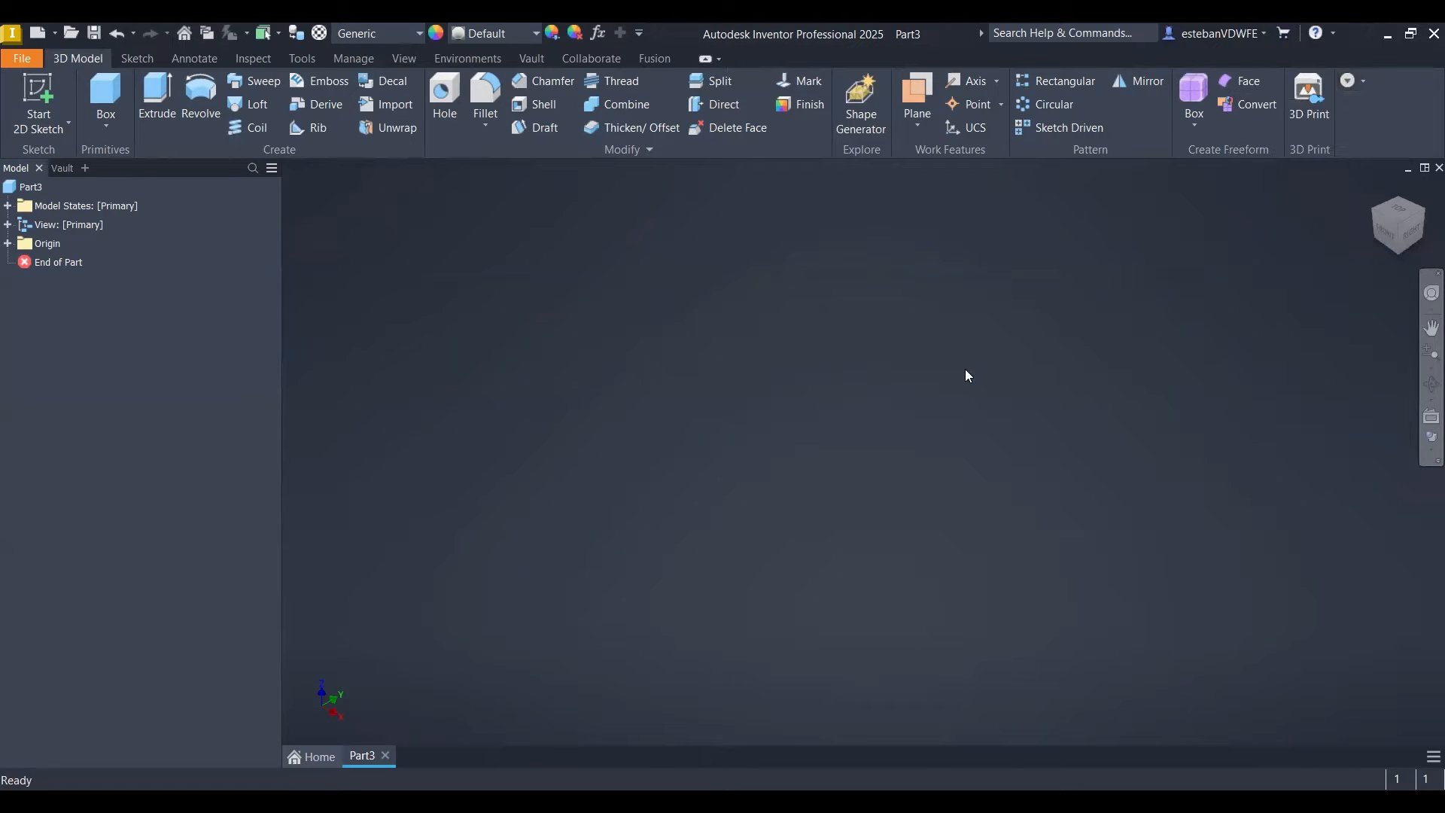
{"action": "left_click", "coordinate": [1351, 81]}
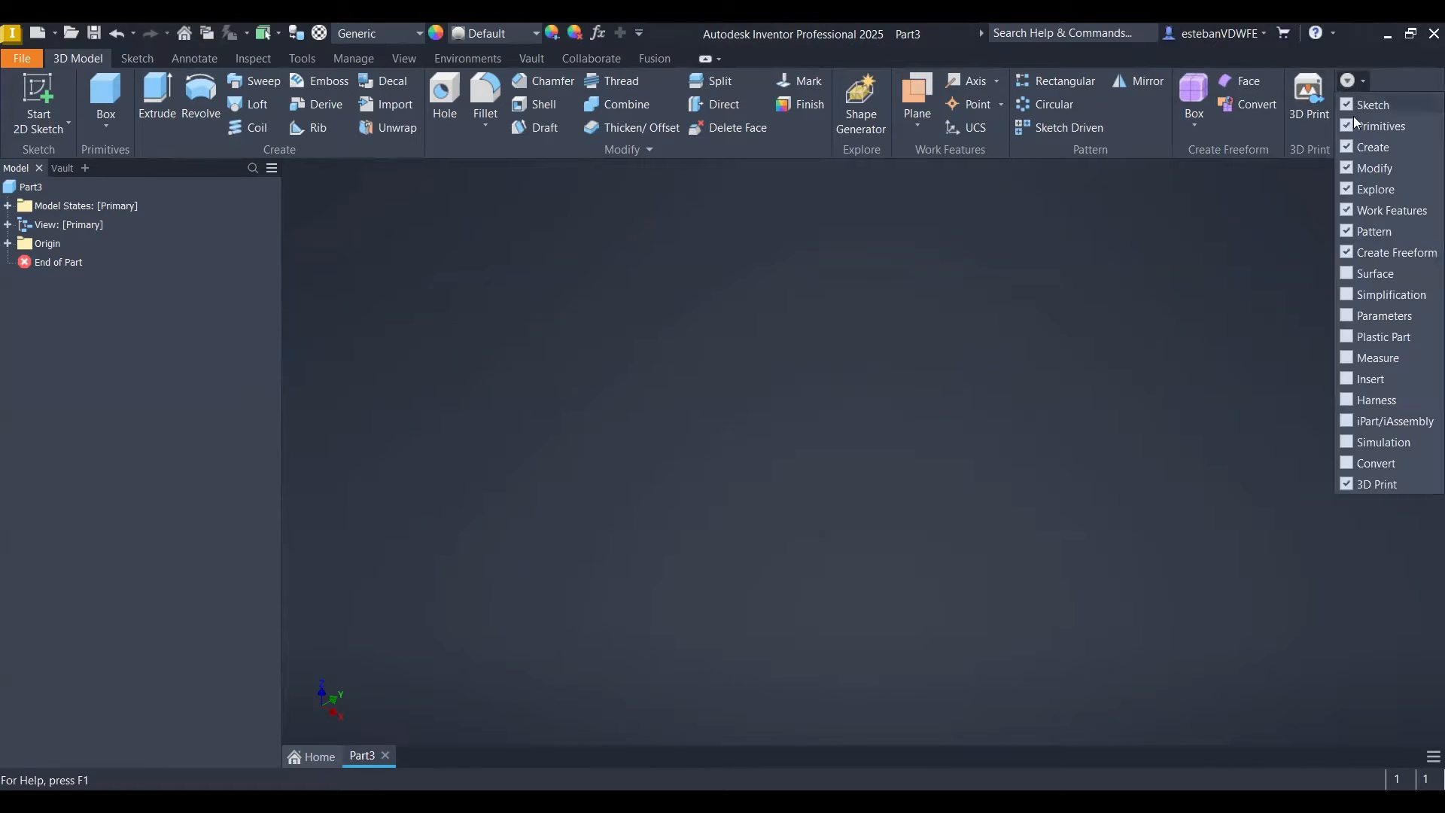
{"action": "left_click", "coordinate": [789, 283]}
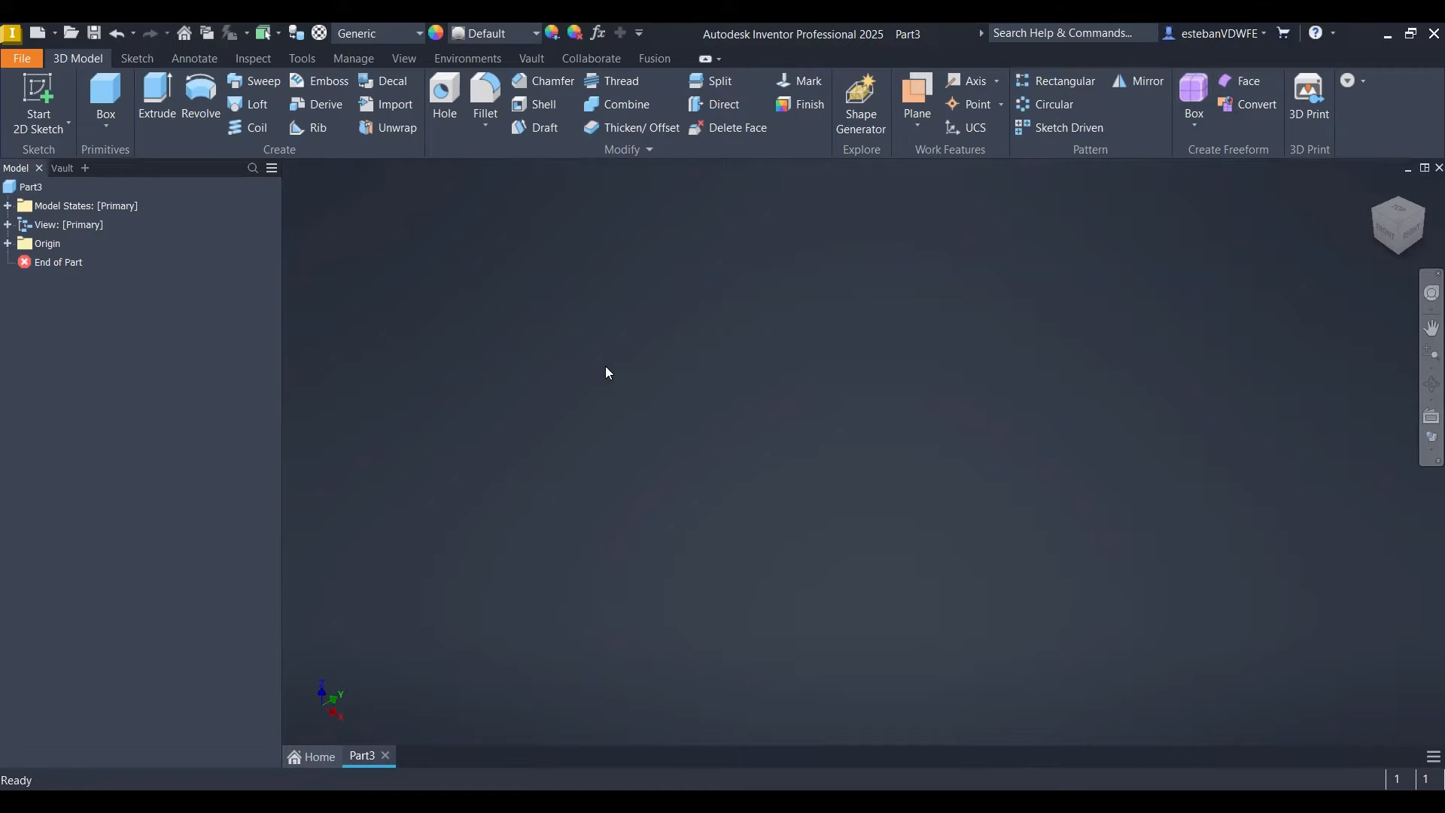
- Examine the marking menu's modelling commands and display-style options, try its Extrude gesture, and restore the home view
{"action": "right_click", "coordinate": [638, 347]}
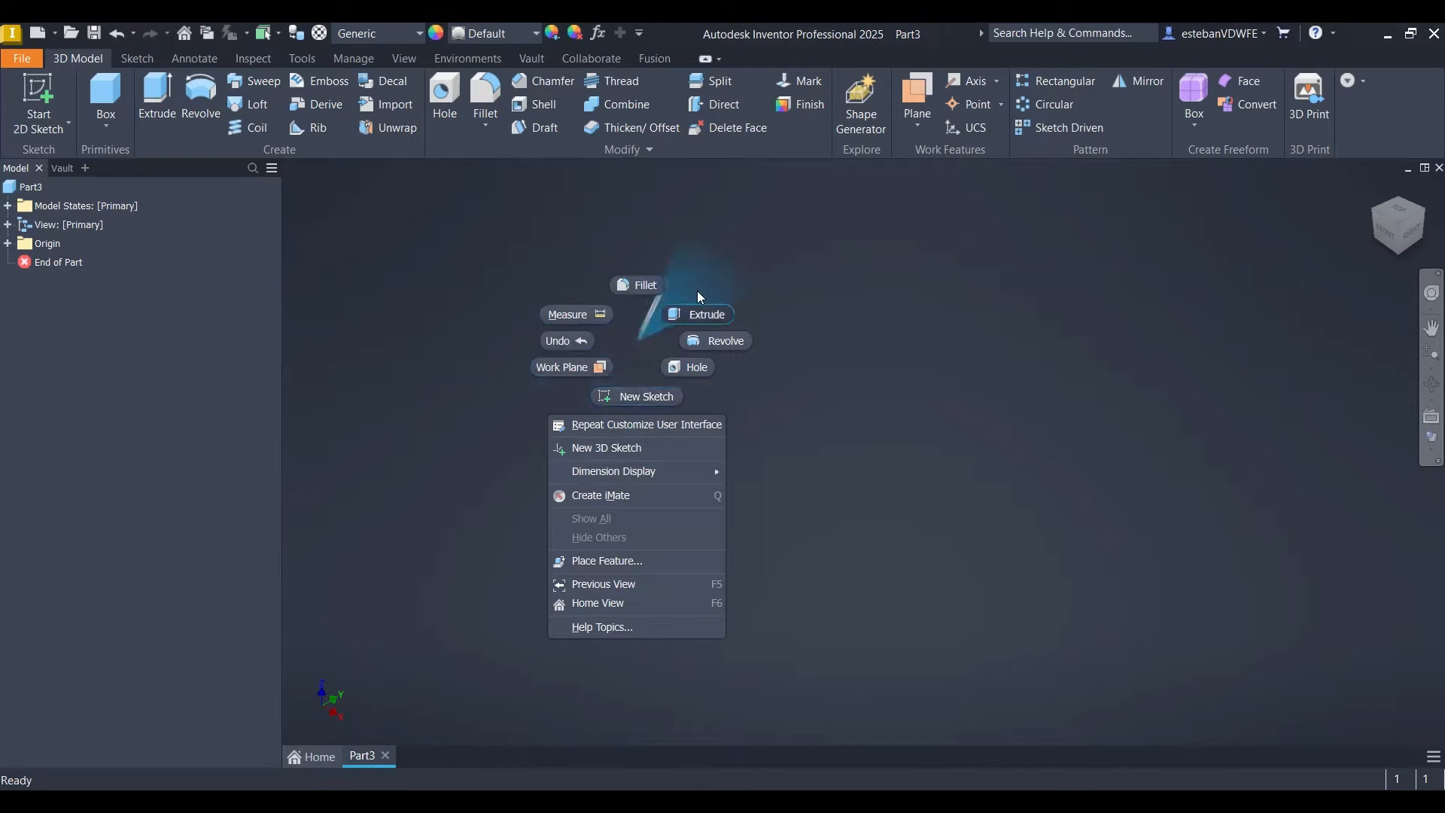
{"action": "left_click", "coordinate": [632, 327]}
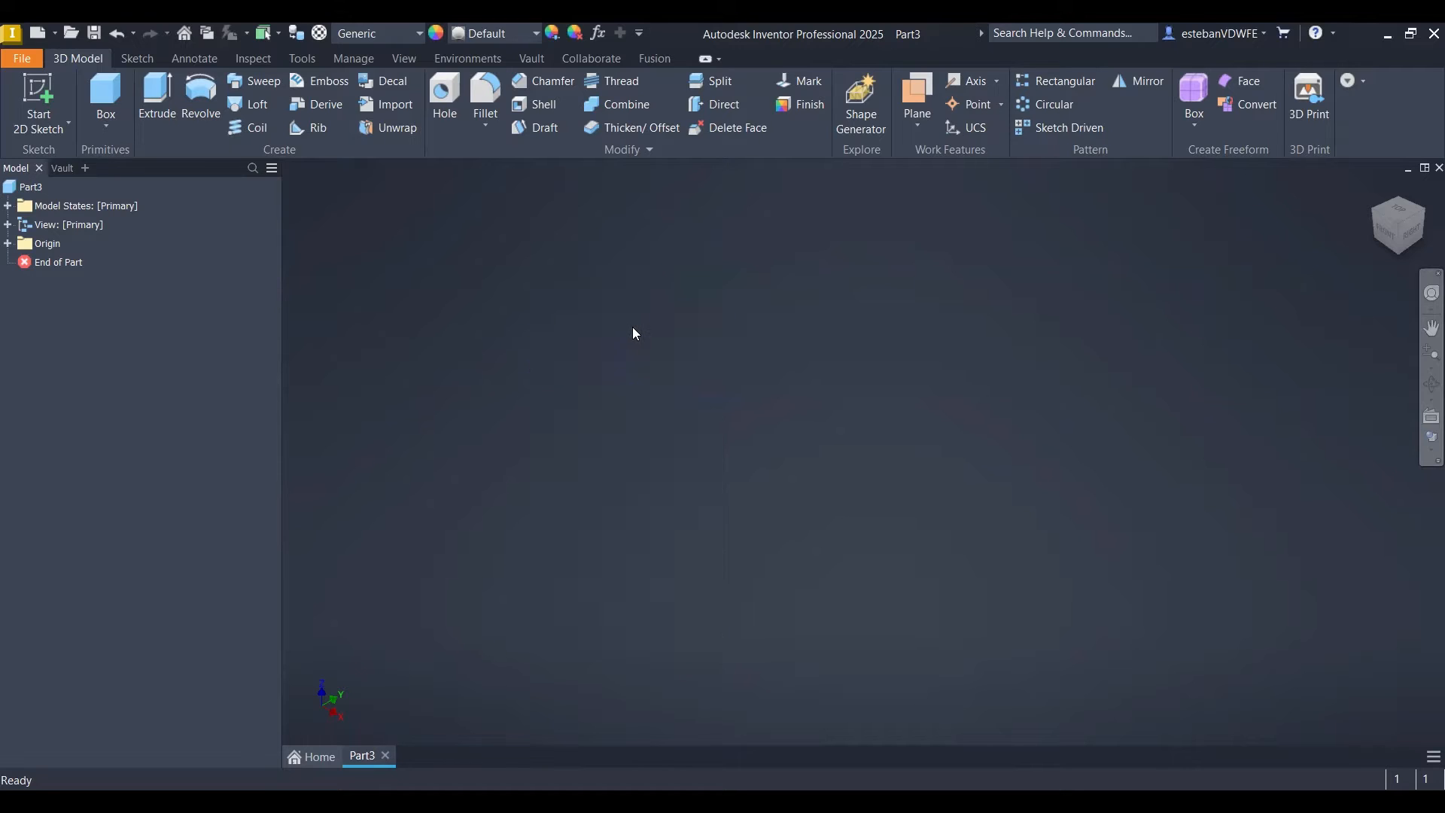
{"action": "right_click_drag", "start_coordinate": [680, 346], "coordinate": [856, 237]}
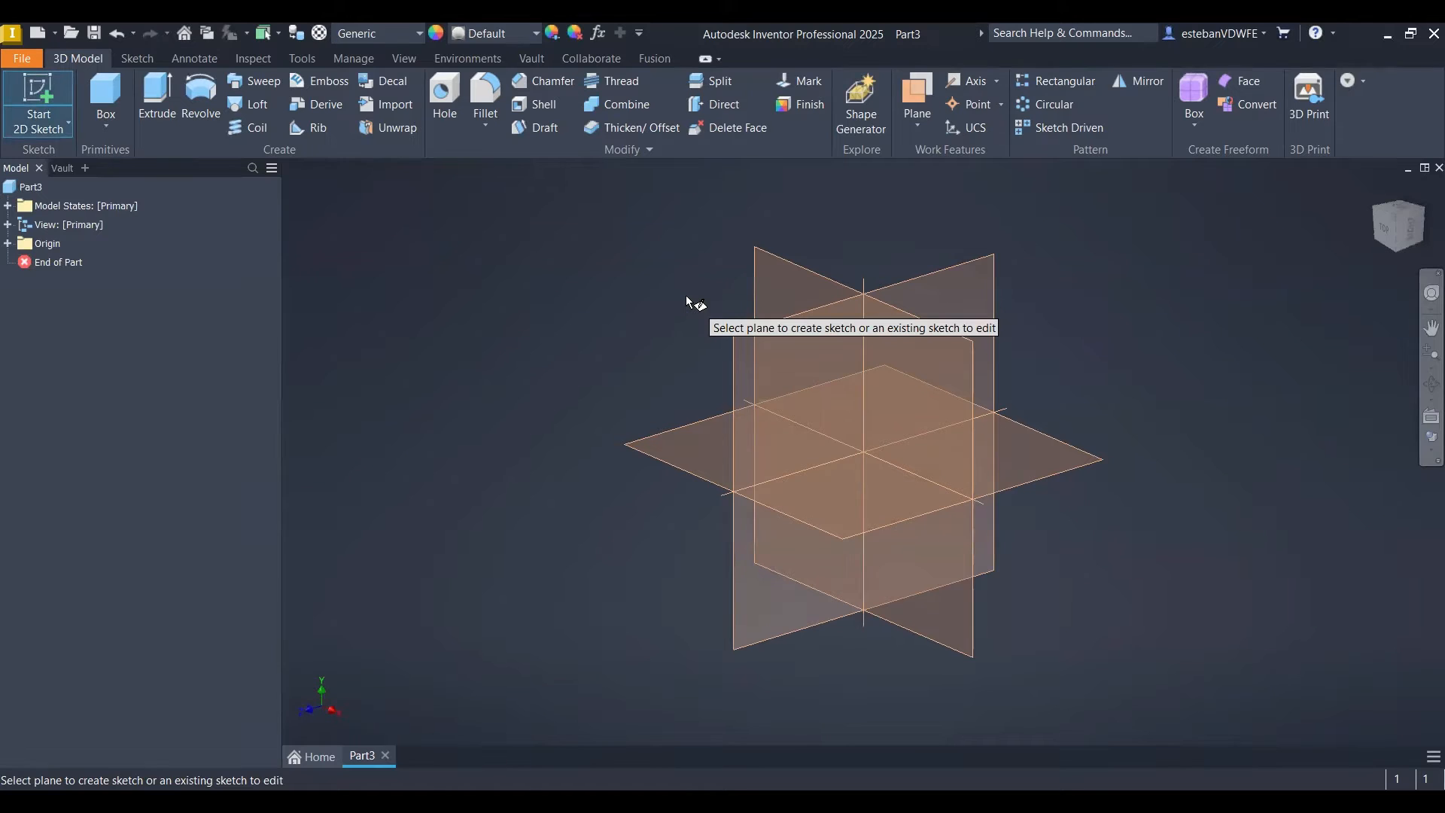
{"action": "key", "text": "Escape"}
{"action": "right_click", "coordinate": [771, 332]}
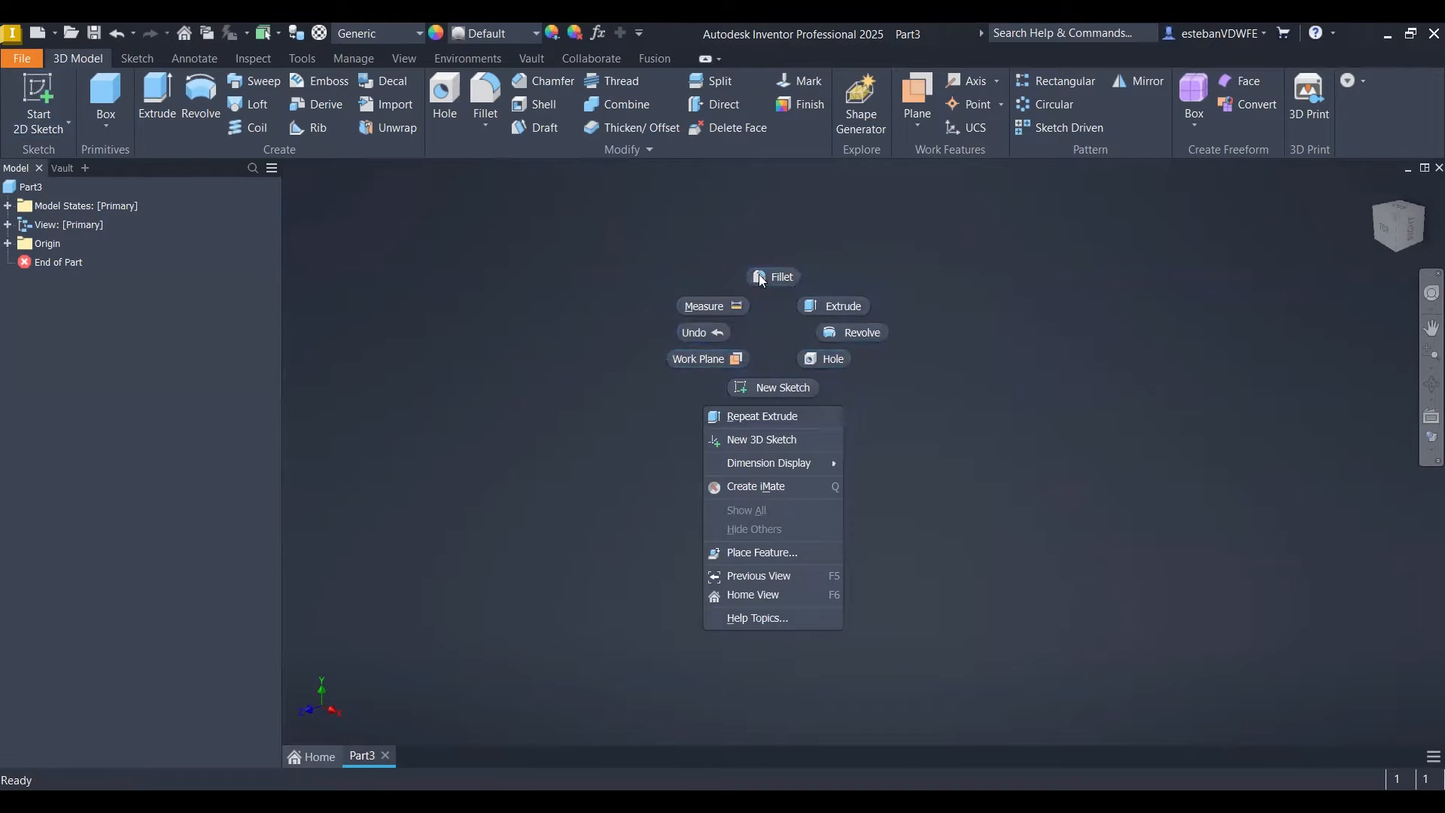
{"action": "left_click", "coordinate": [510, 340]}
{"action": "right_click", "coordinate": [751, 366]}
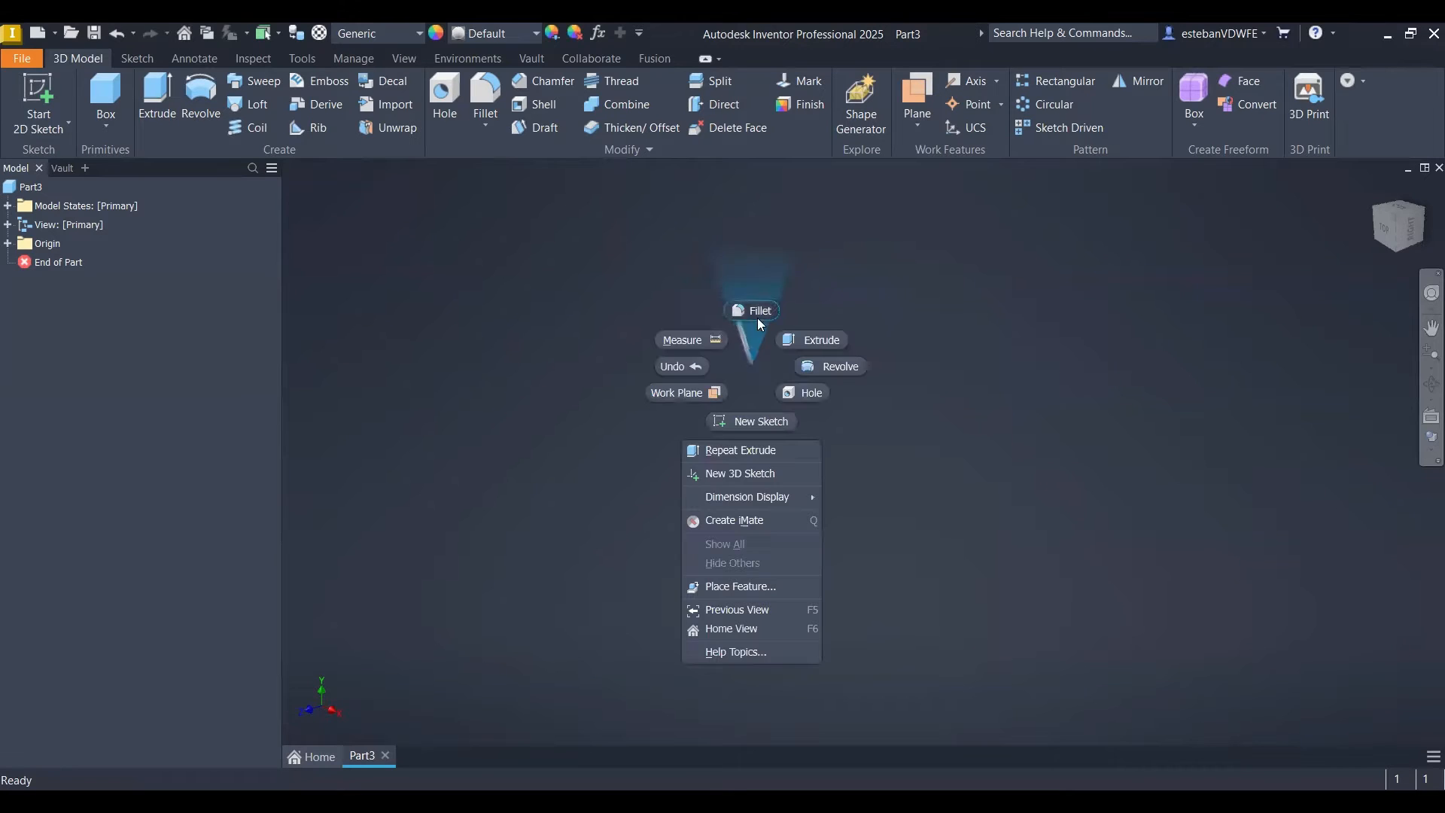
{"action": "left_click", "coordinate": [501, 329]}
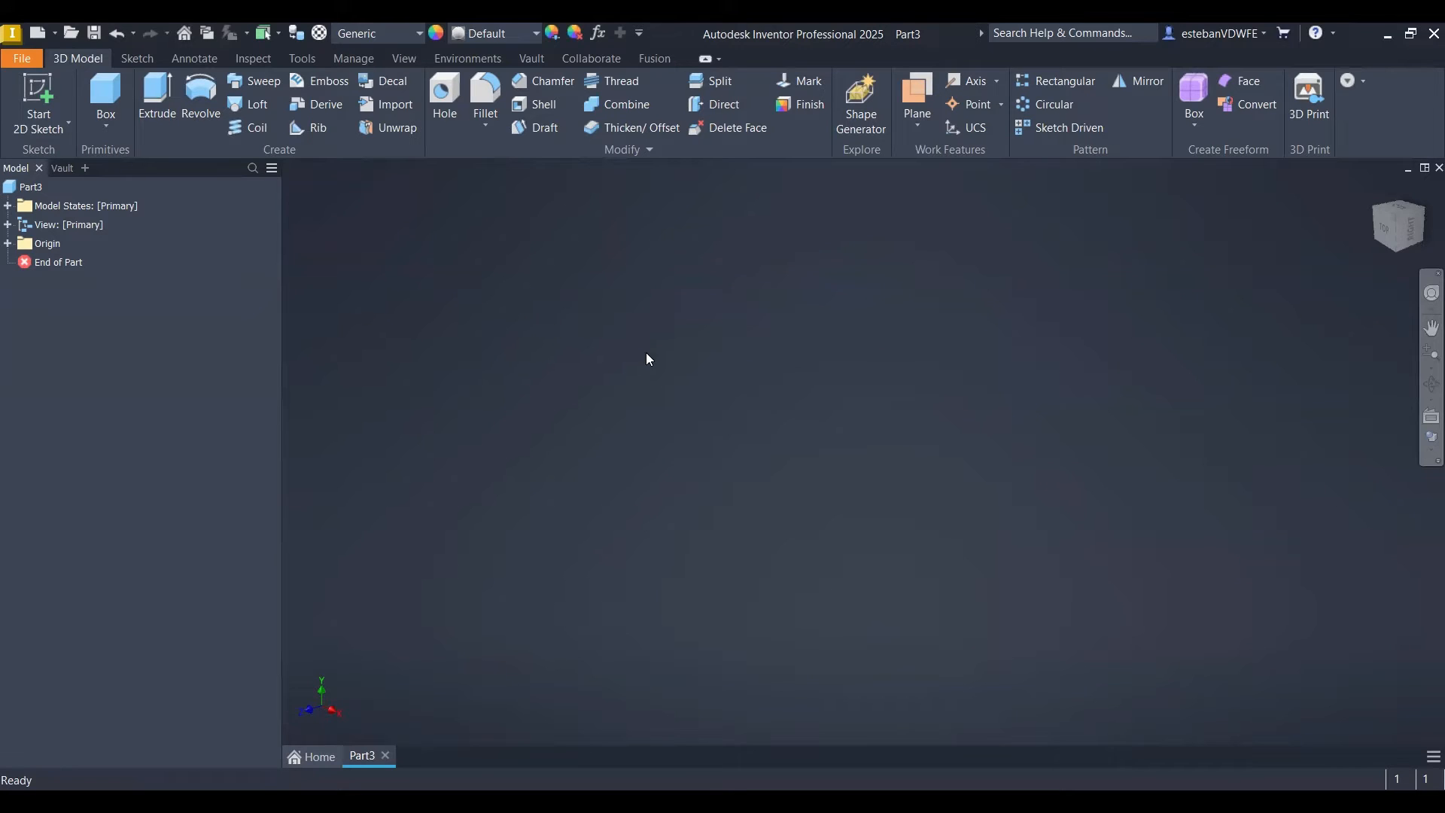
{"action": "right_click", "coordinate": [778, 388]}
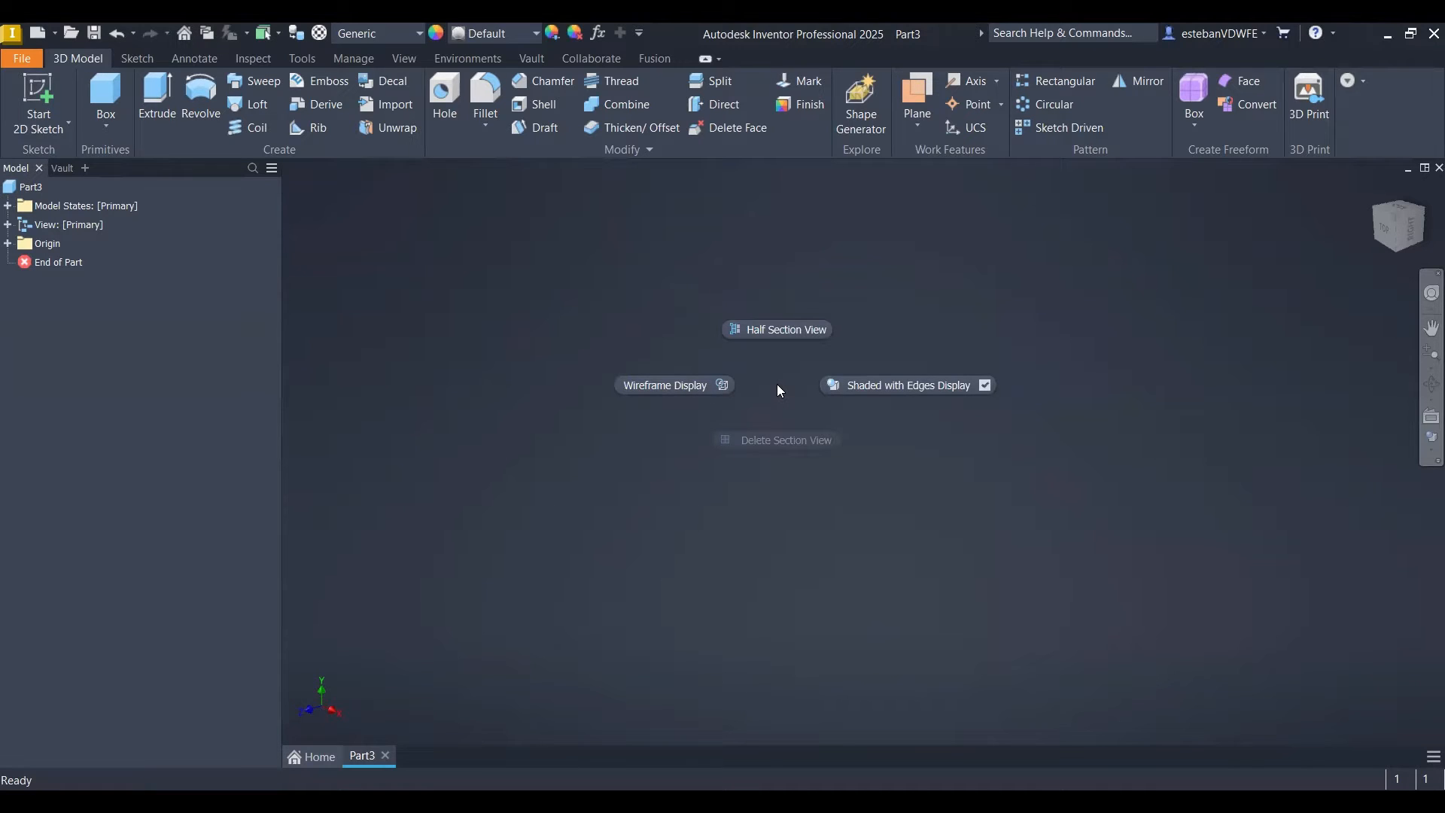
{"action": "left_click", "coordinate": [573, 220]}
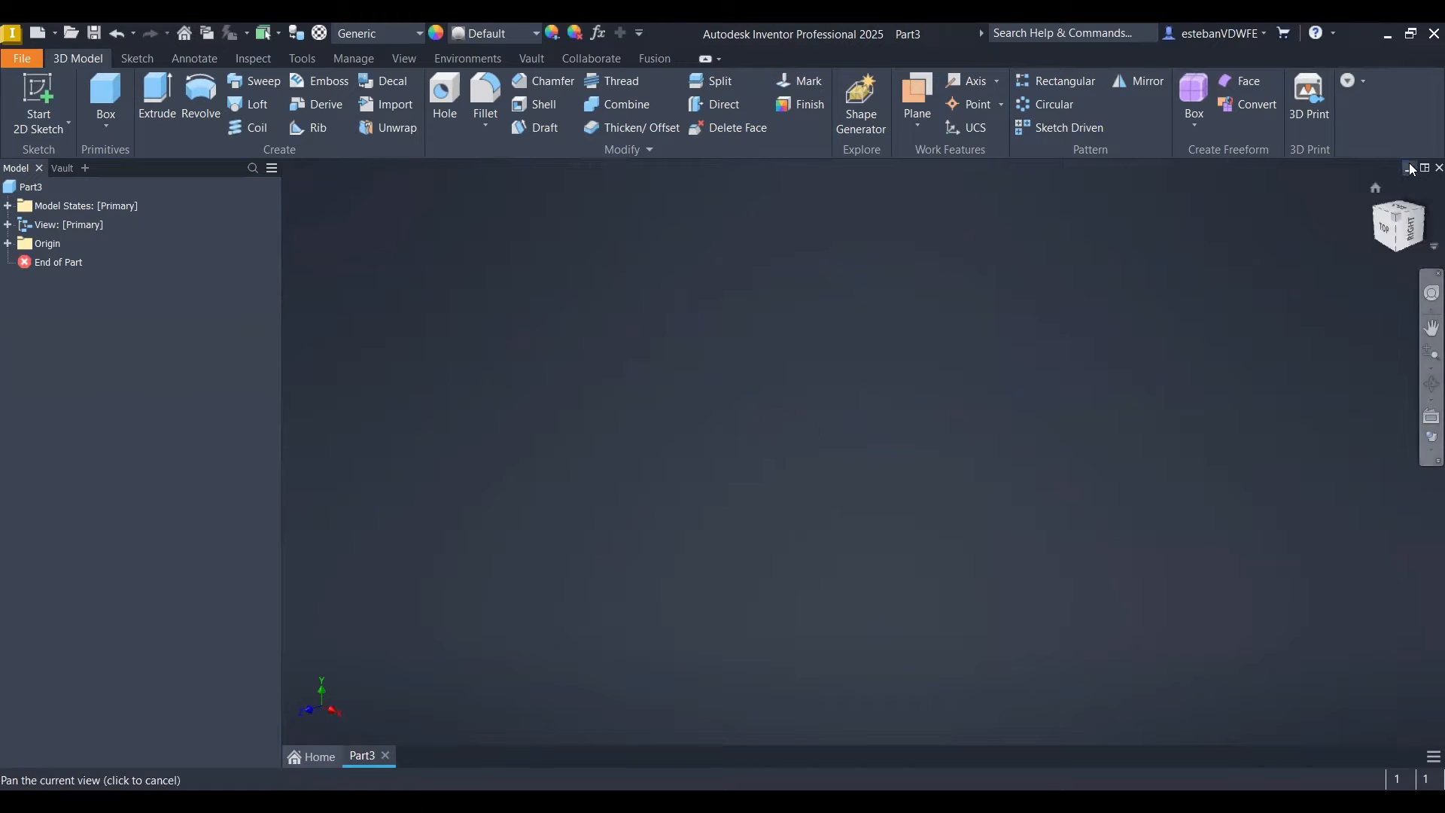
{"action": "left_click", "coordinate": [1373, 189]}
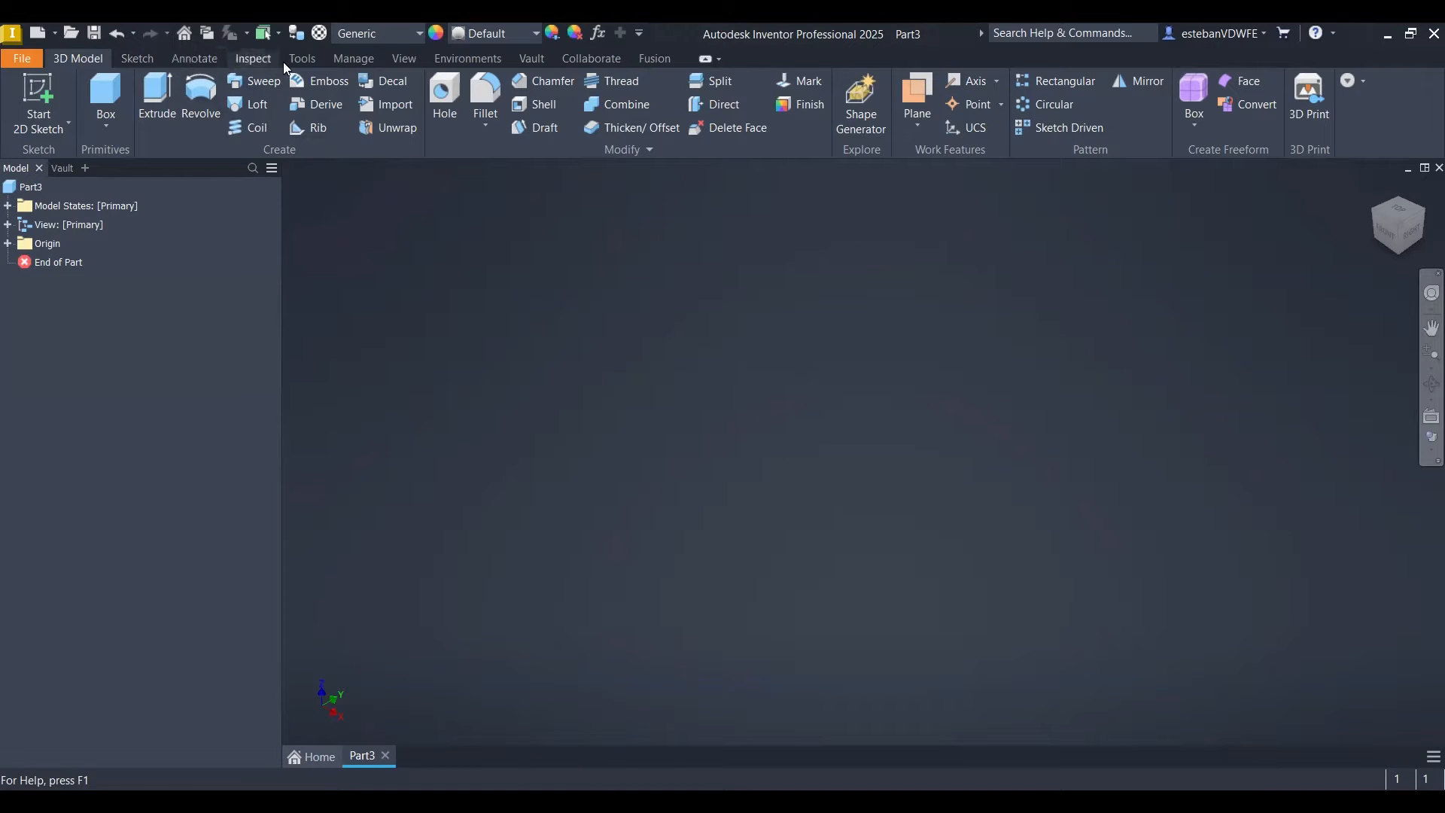
- Open the interface customization settings, check the marking menu environments, and list the keyboard shortcuts sorted by key
{"action": "left_click", "coordinate": [303, 60]}
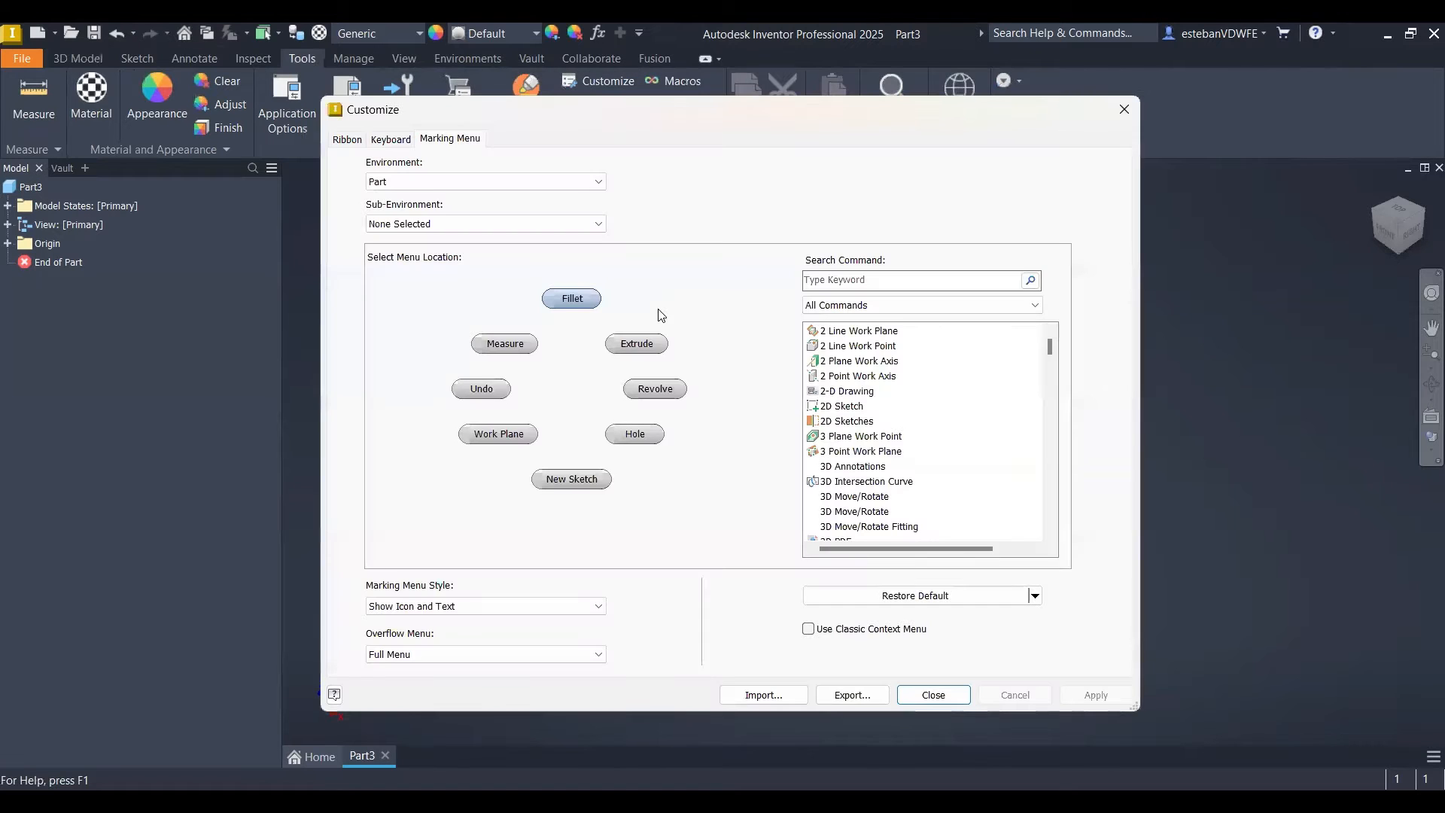
{"action": "left_click", "coordinate": [486, 183]}
{"action": "left_click", "coordinate": [533, 153]}
{"action": "left_click", "coordinate": [391, 147]}
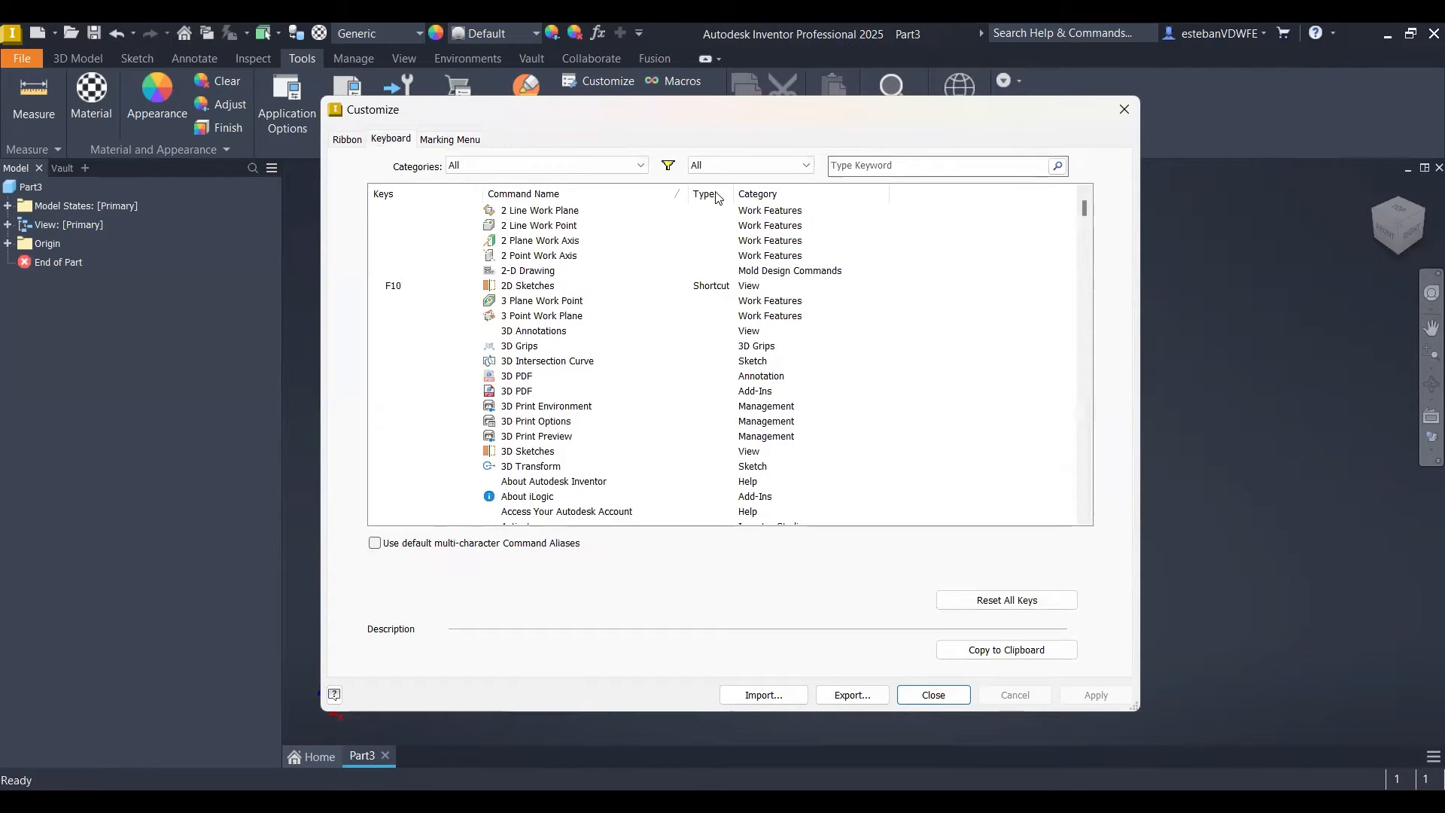
{"action": "left_click", "coordinate": [405, 192]}
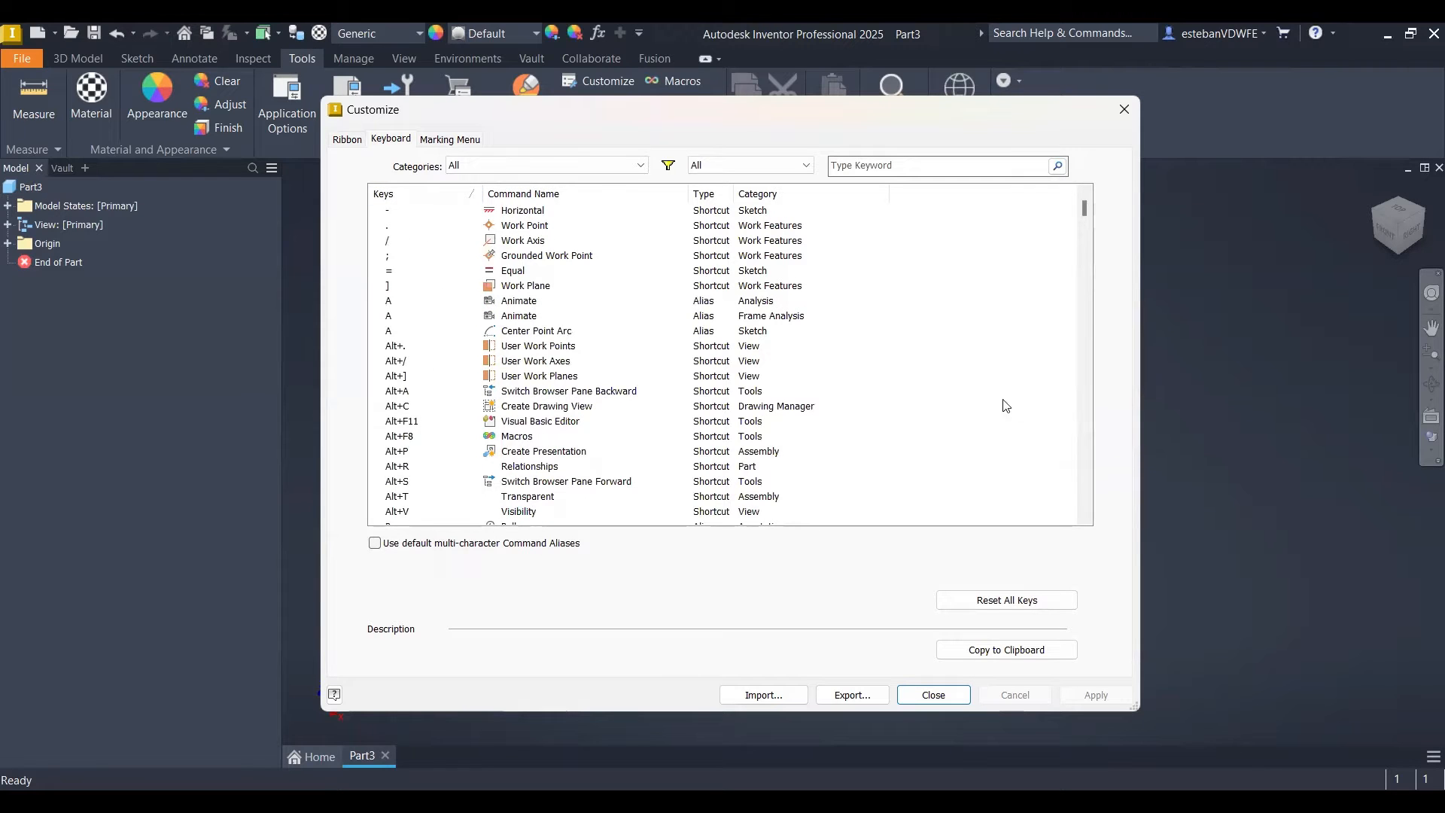
- Examine the keyboard shortcuts list from the symbol keys through the Ctrl combinations to the single-letter aliases
{"action": "scroll", "coordinate": [825, 390], "scroll_direction": "down", "scroll_amount": 10}
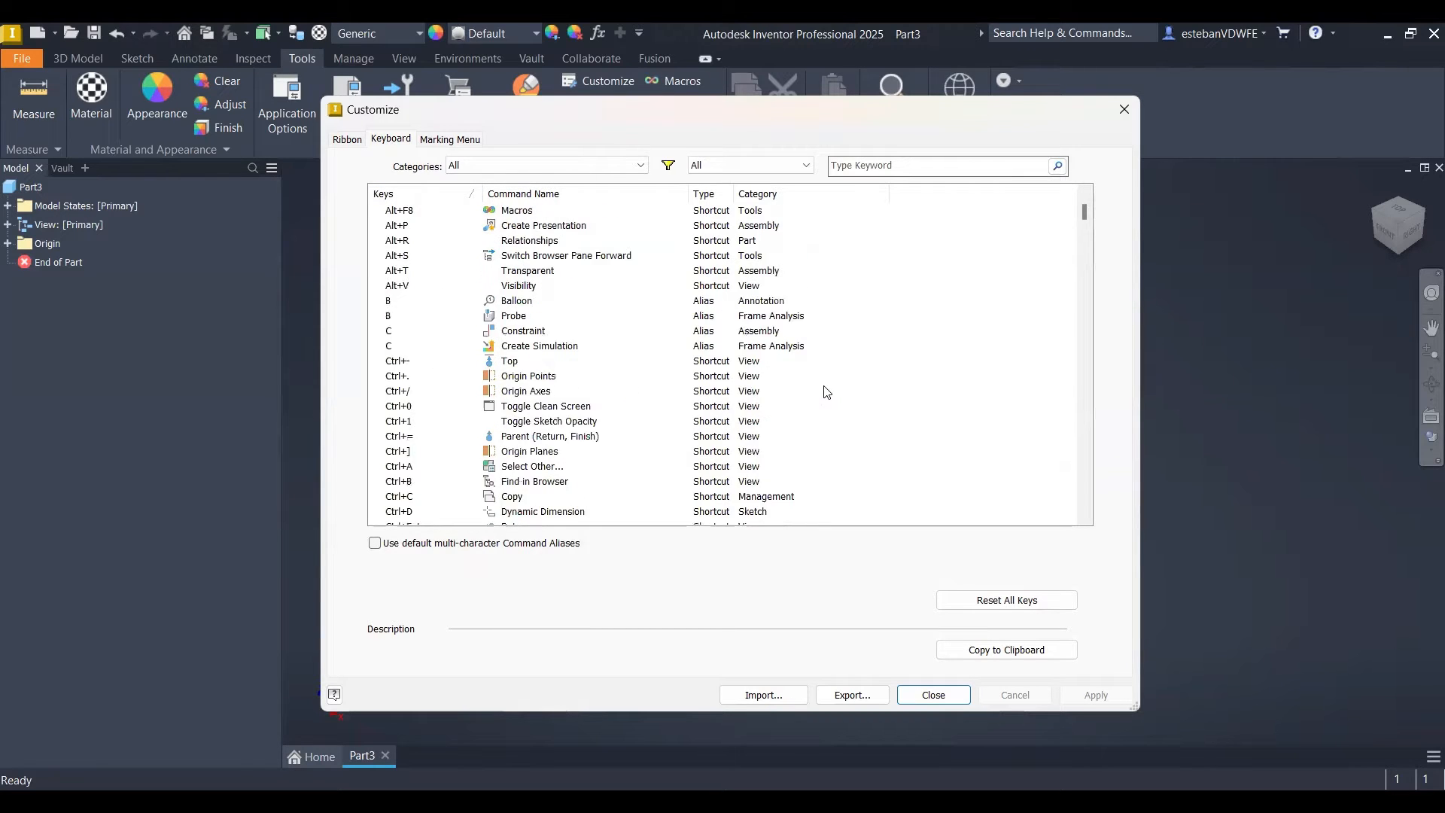
{"action": "scroll", "coordinate": [826, 390], "scroll_direction": "down", "scroll_amount": 8}
{"action": "scroll", "coordinate": [819, 388], "scroll_direction": "up", "scroll_amount": 5}
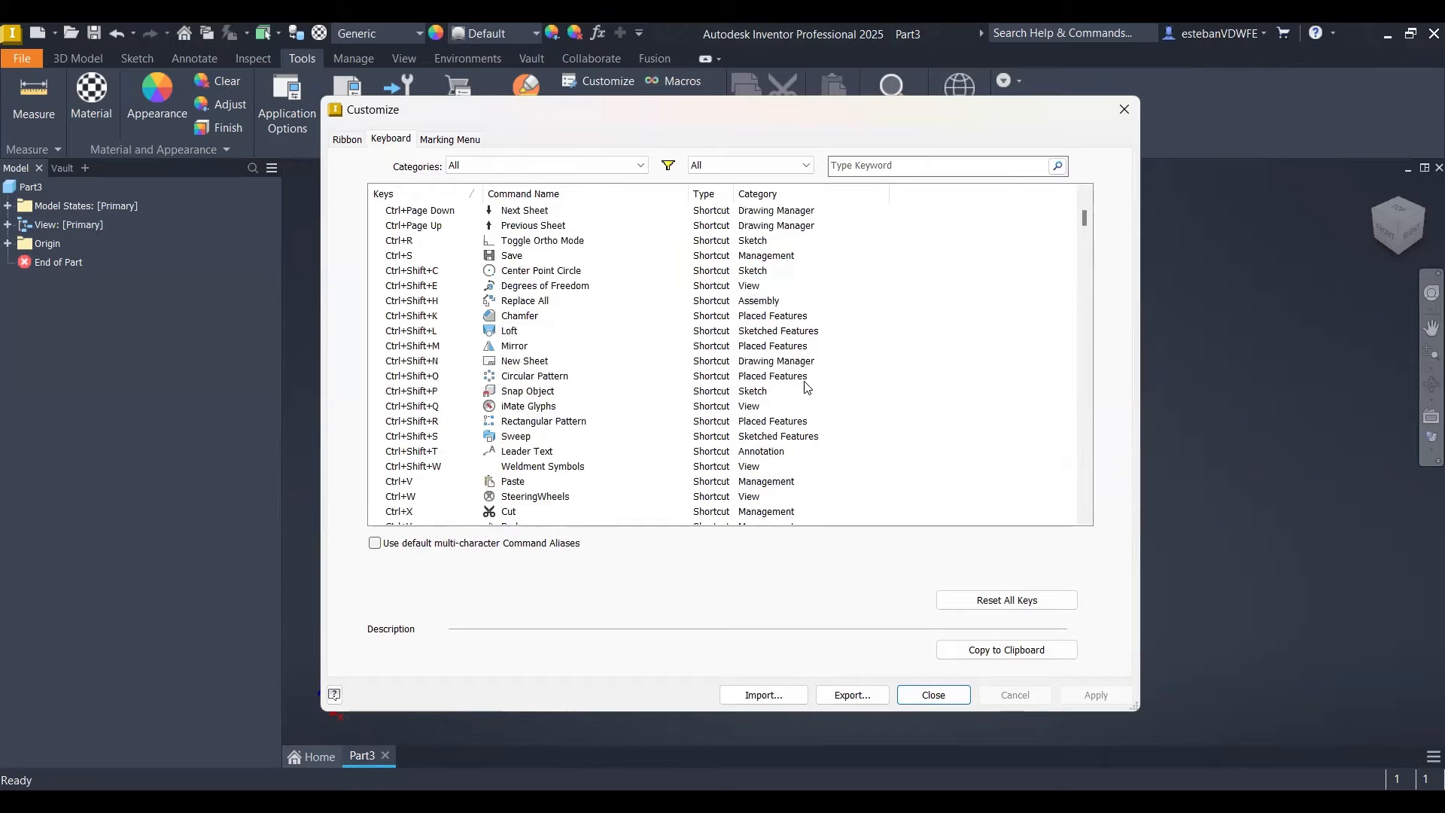
{"action": "scroll", "coordinate": [439, 392], "scroll_direction": "down", "scroll_amount": 2}
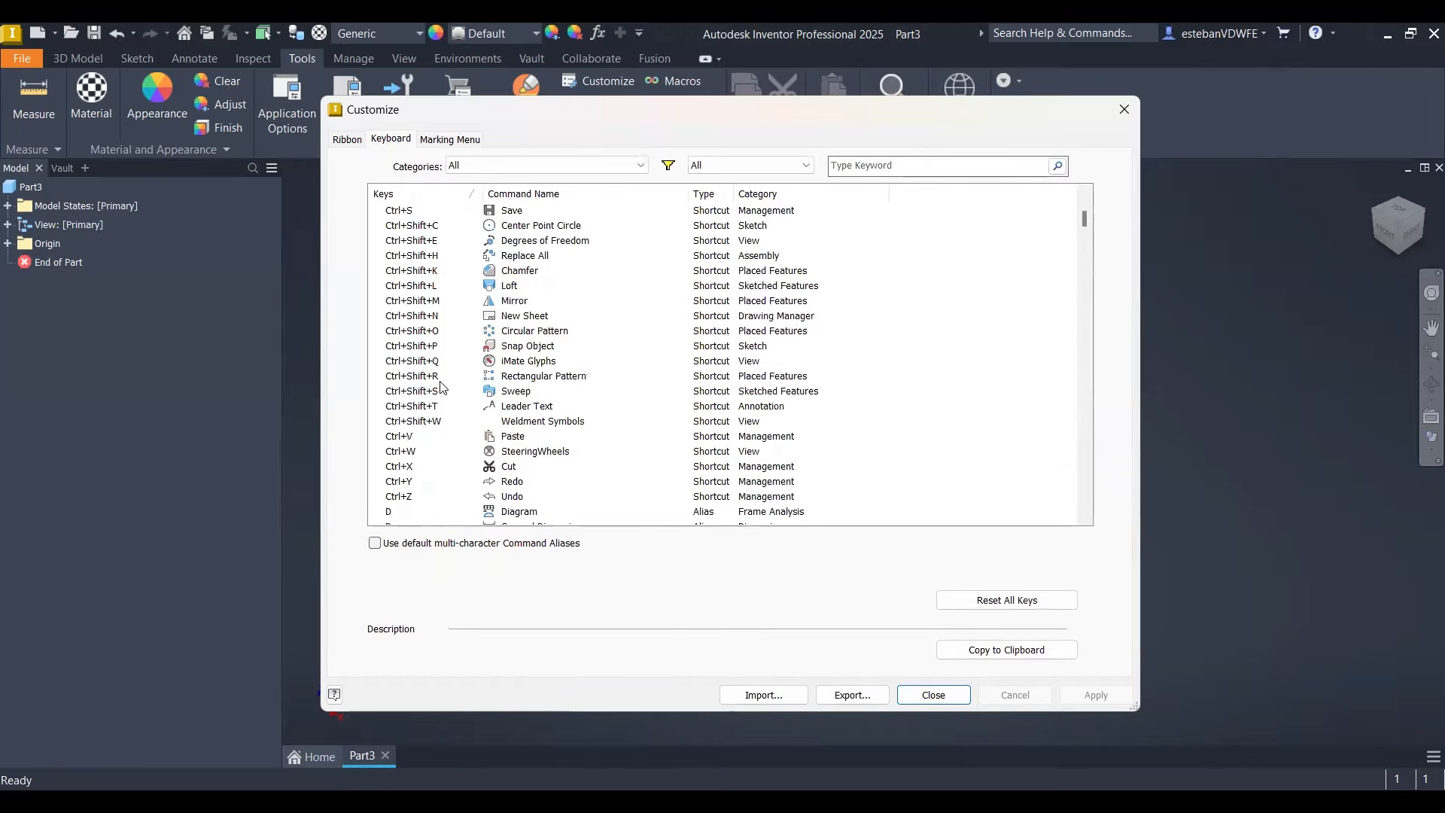
{"action": "scroll", "coordinate": [440, 392], "scroll_direction": "down", "scroll_amount": 7}
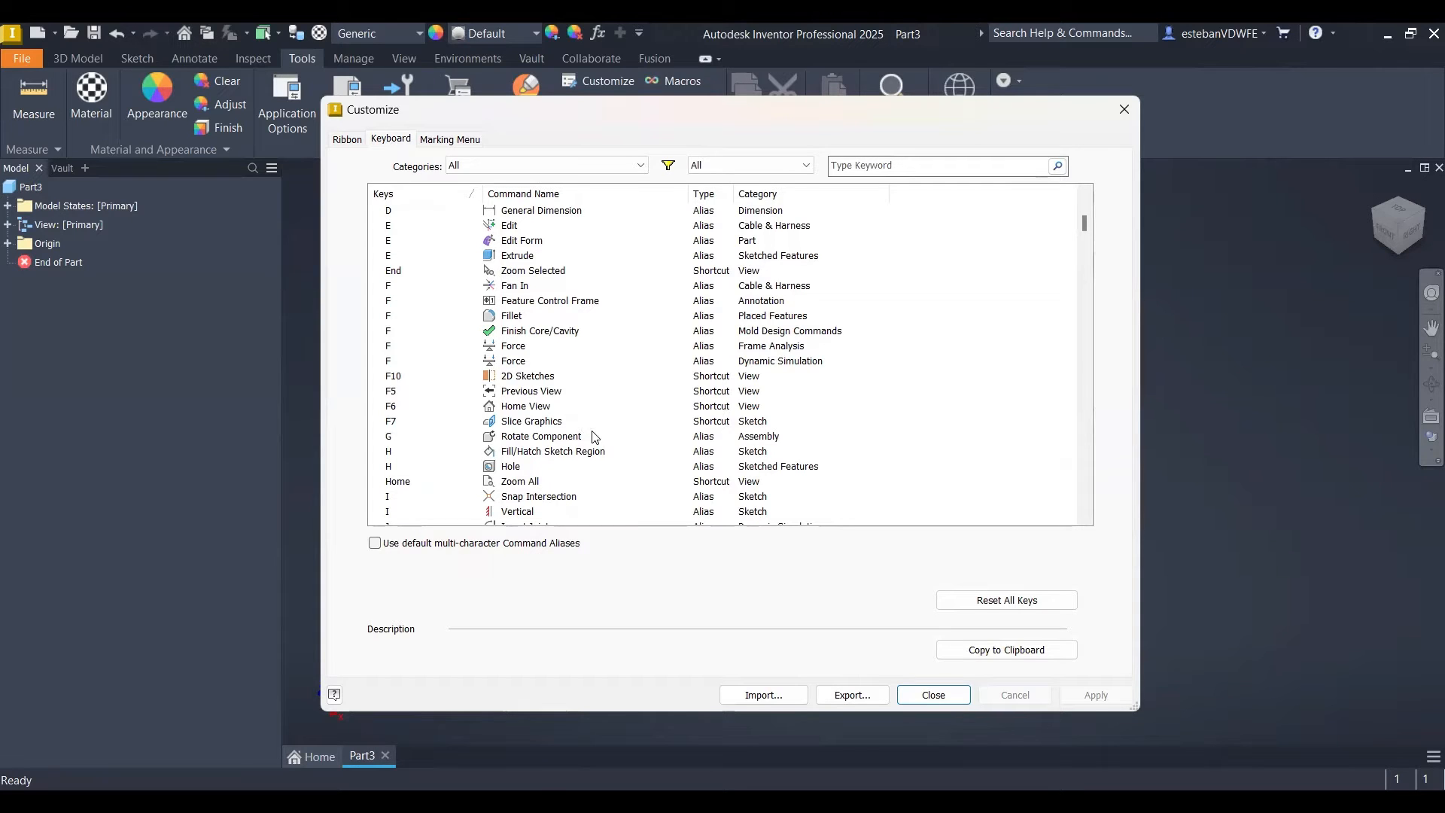
{"action": "scroll", "coordinate": [602, 436], "scroll_direction": "down", "scroll_amount": 4}
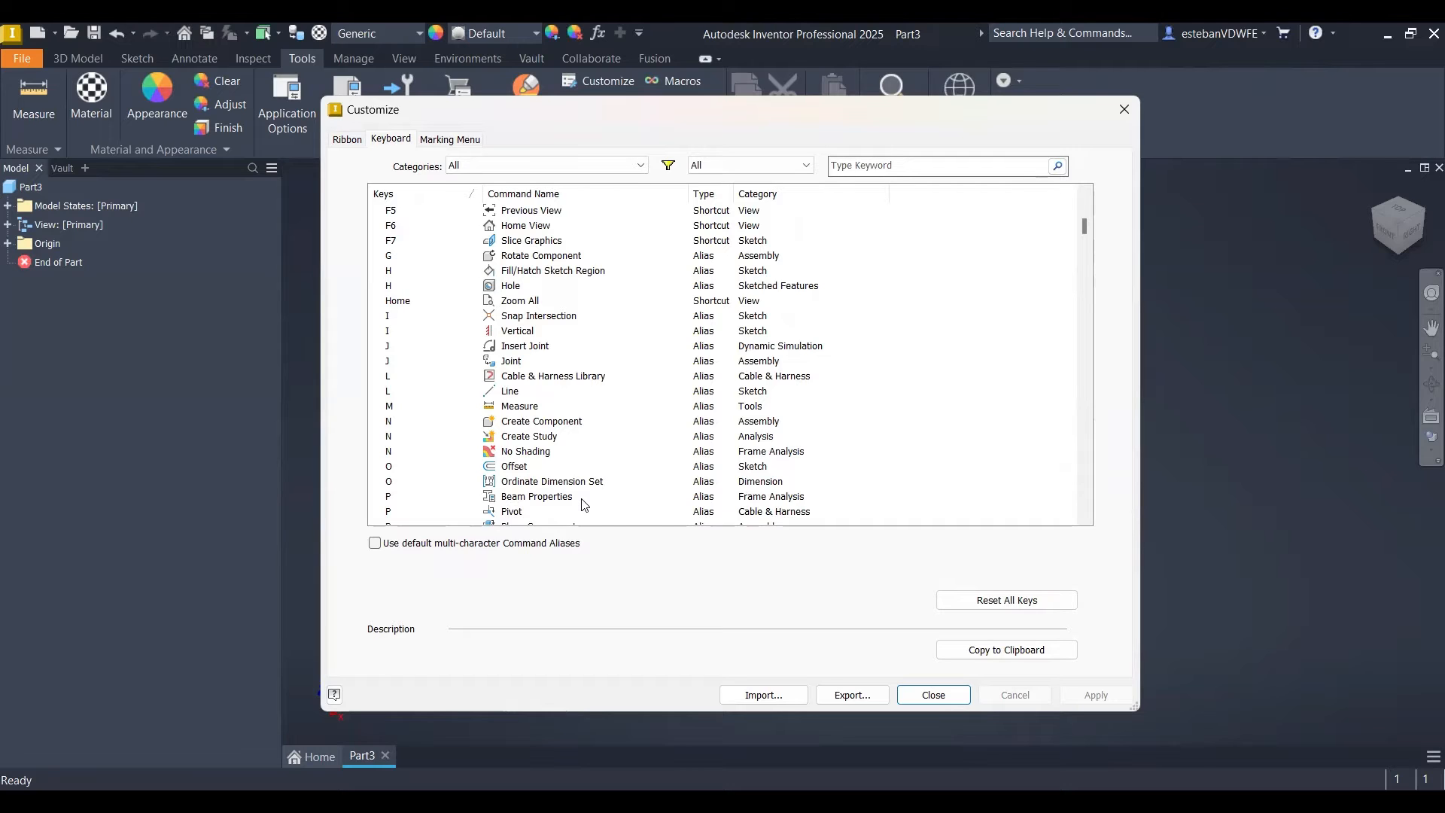
{"action": "scroll", "coordinate": [931, 336], "scroll_direction": "down", "scroll_amount": 6}
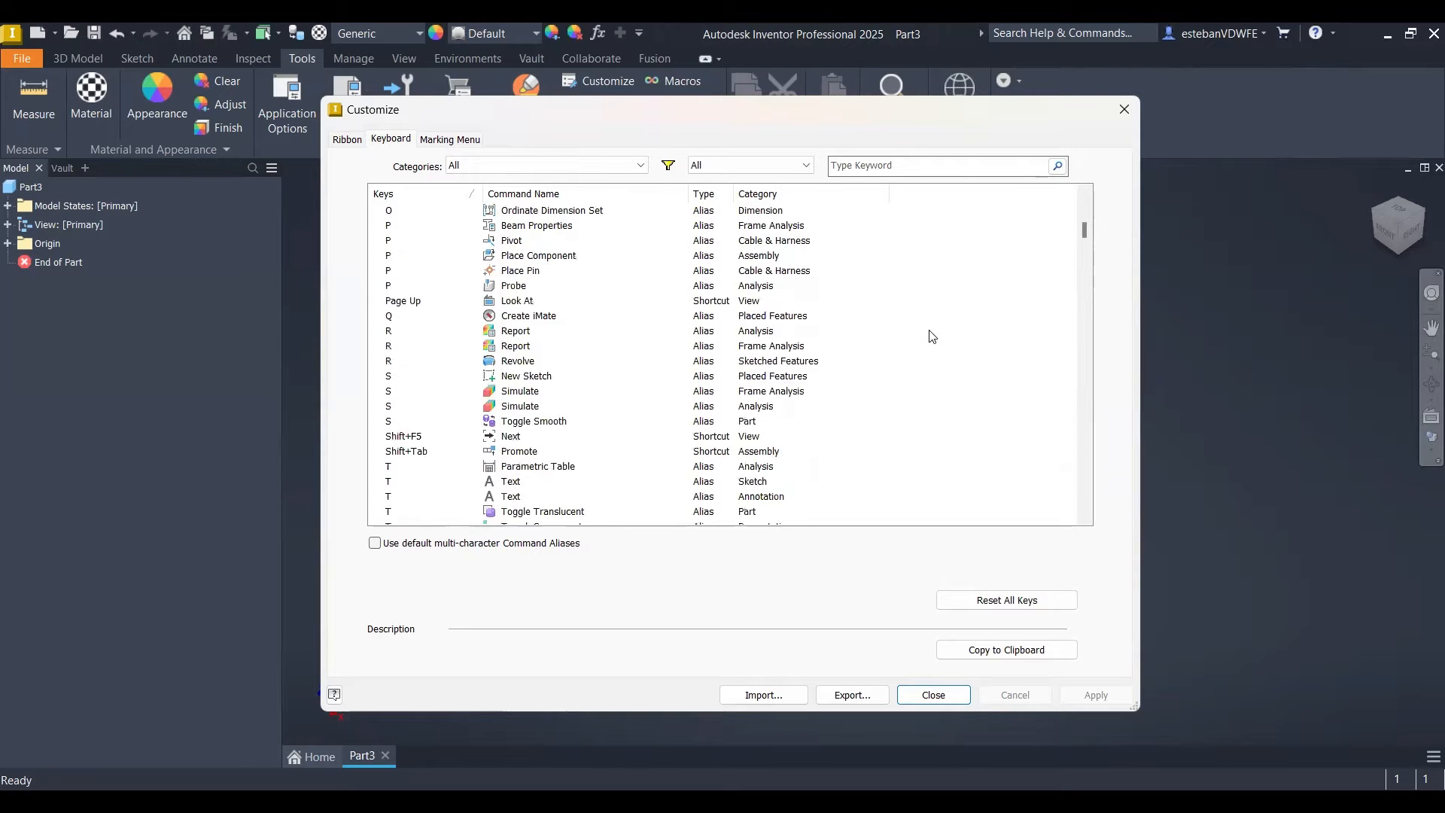
{"action": "scroll", "coordinate": [925, 336], "scroll_direction": "down", "scroll_amount": 8}
{"action": "scroll", "coordinate": [907, 337], "scroll_direction": "up", "scroll_amount": 3}
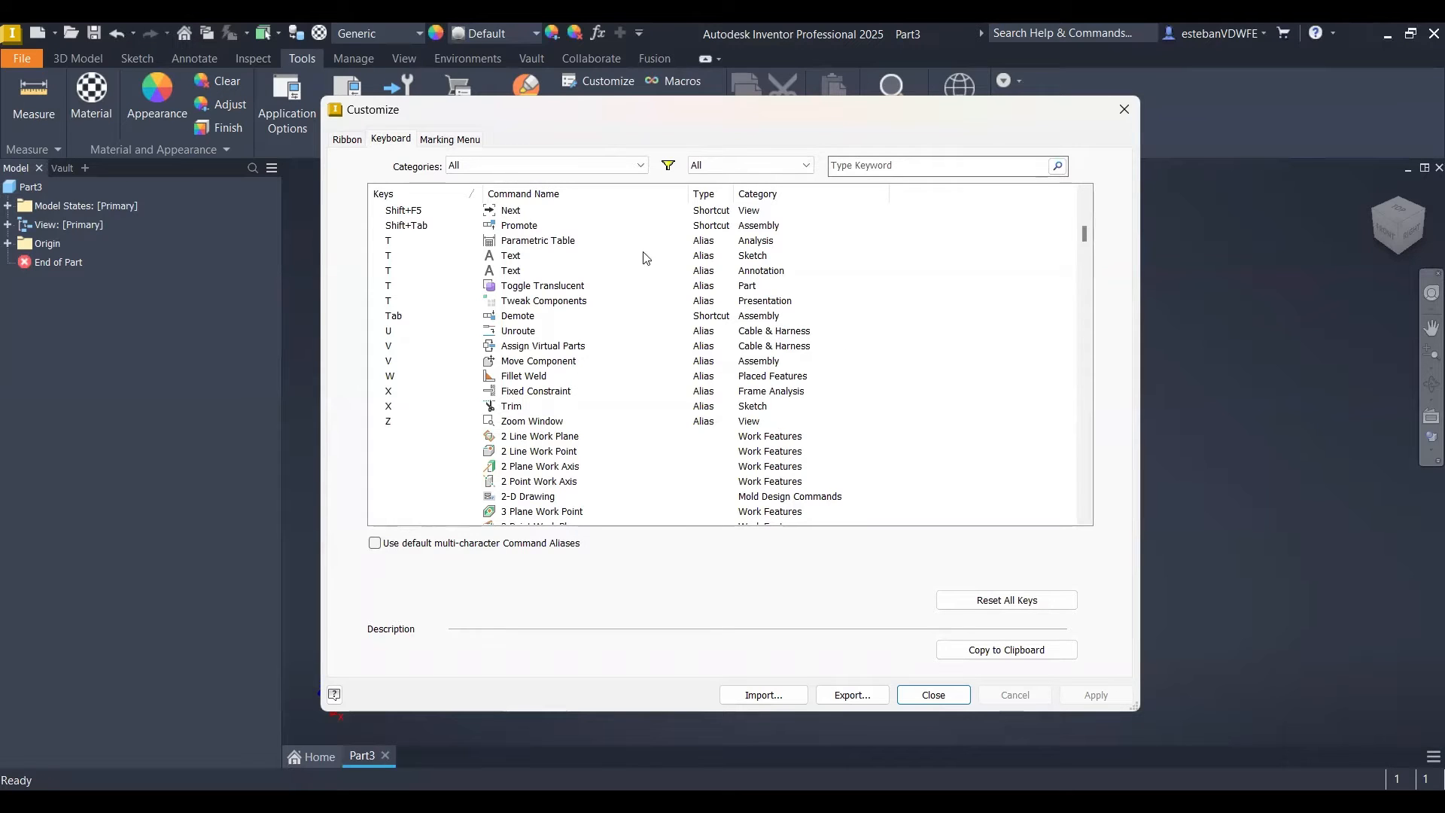
- Examine the Part environment's marking menu layout and the list of environments available for marking menu customization
{"action": "left_click", "coordinate": [461, 142]}
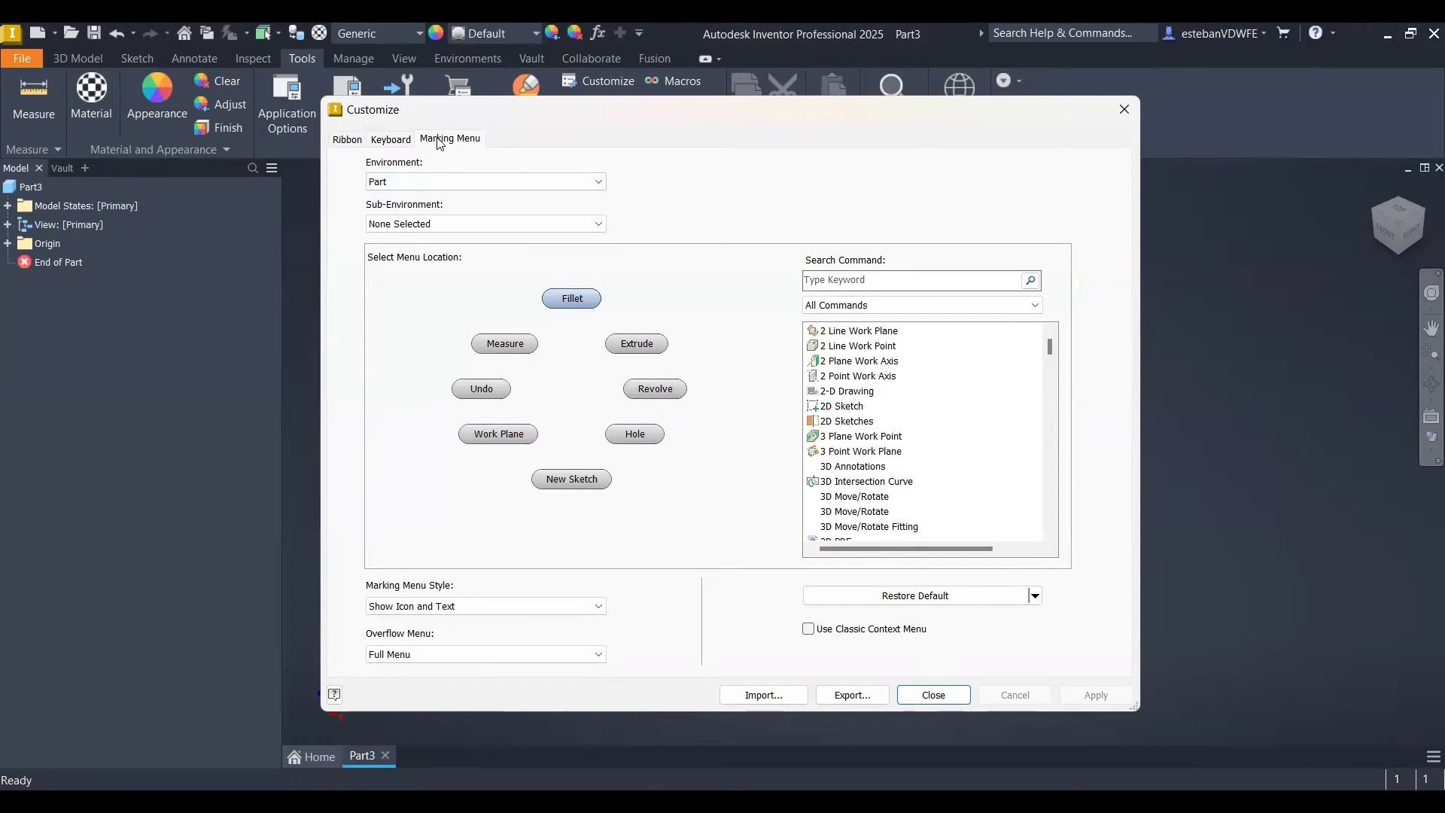
{"action": "left_click", "coordinate": [425, 183]}
{"action": "scroll", "coordinate": [477, 452], "scroll_direction": "up", "scroll_amount": 1}
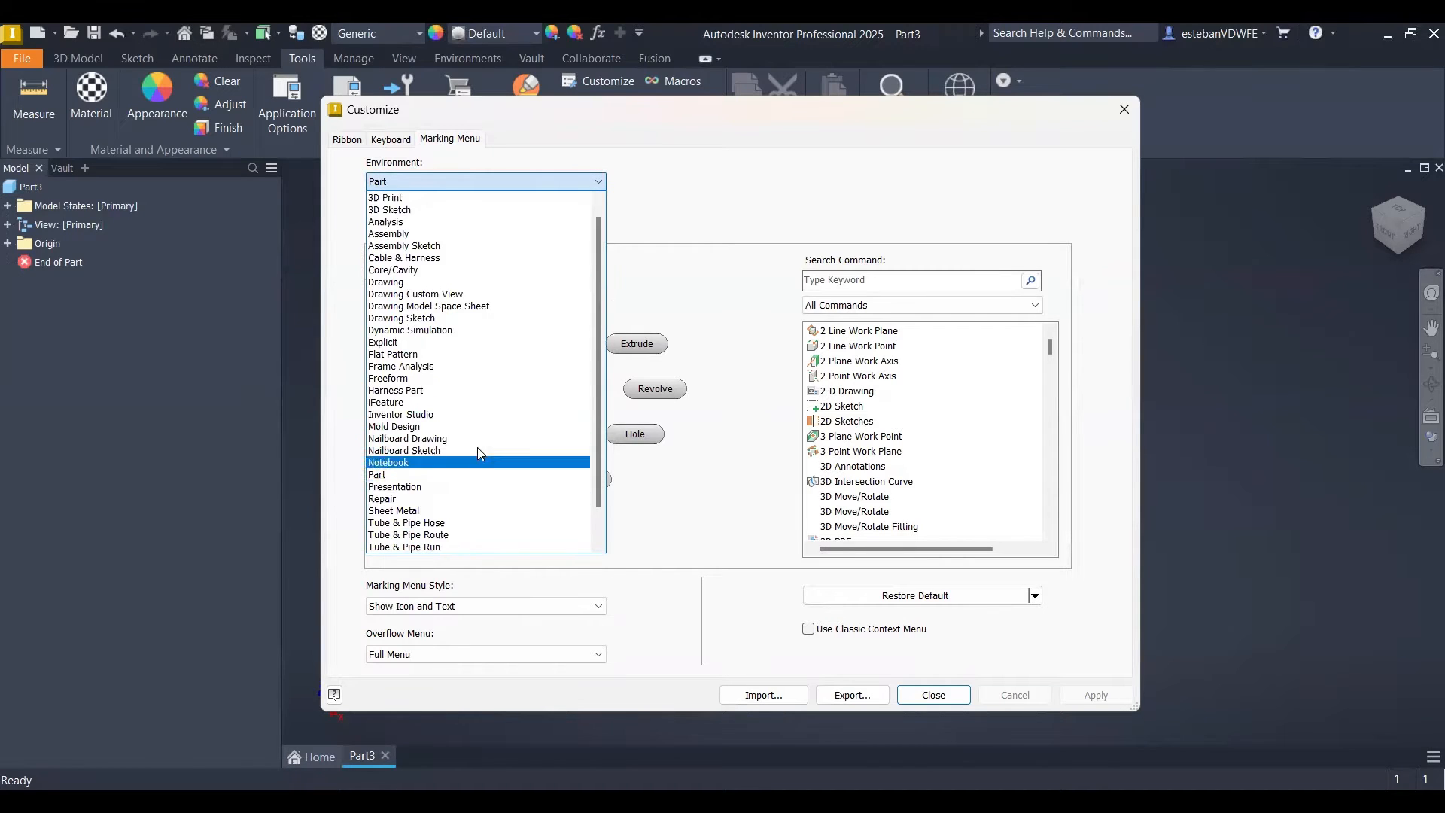
{"action": "left_click", "coordinate": [676, 189]}
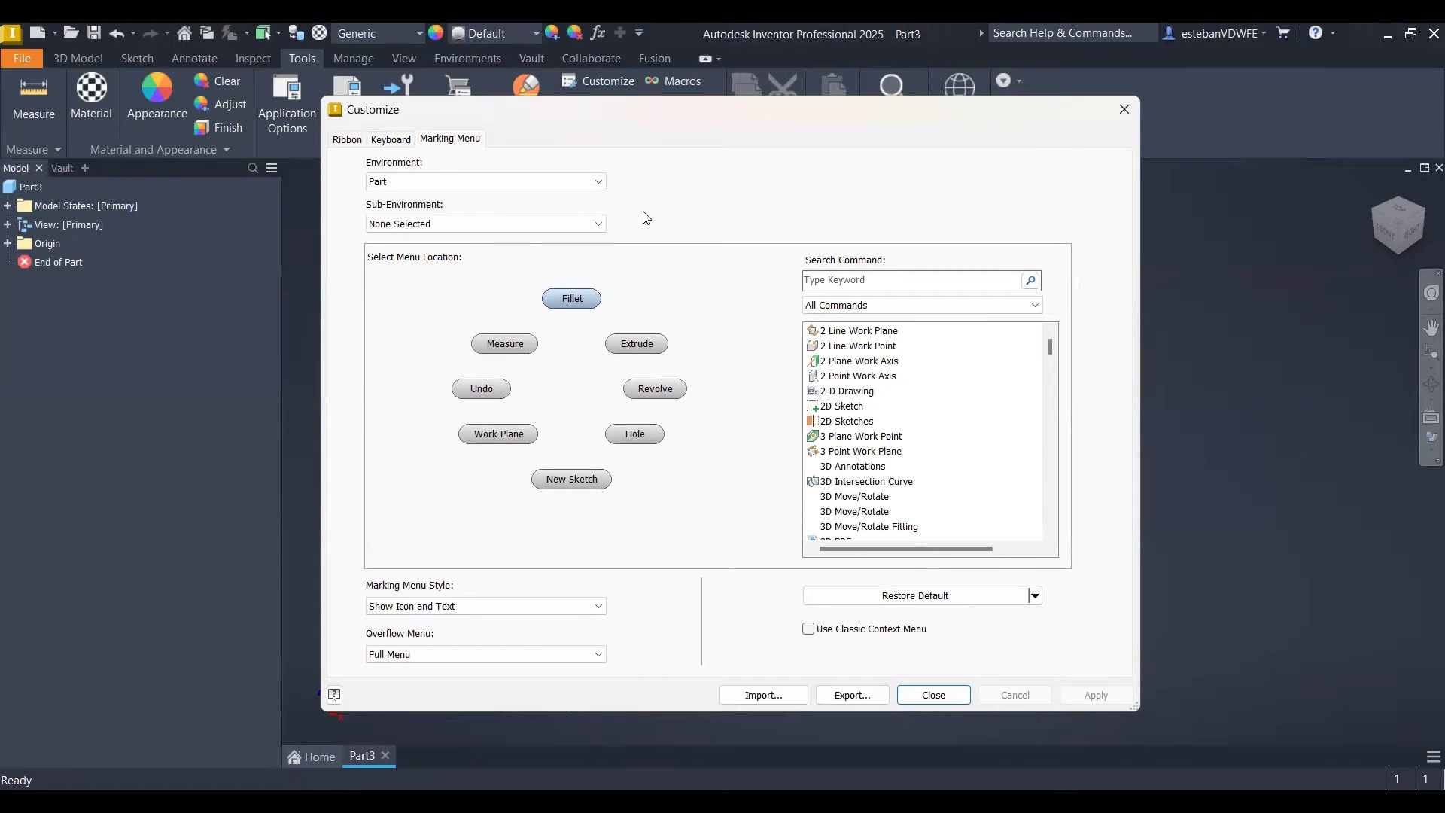
{"action": "left_click", "coordinate": [383, 185]}
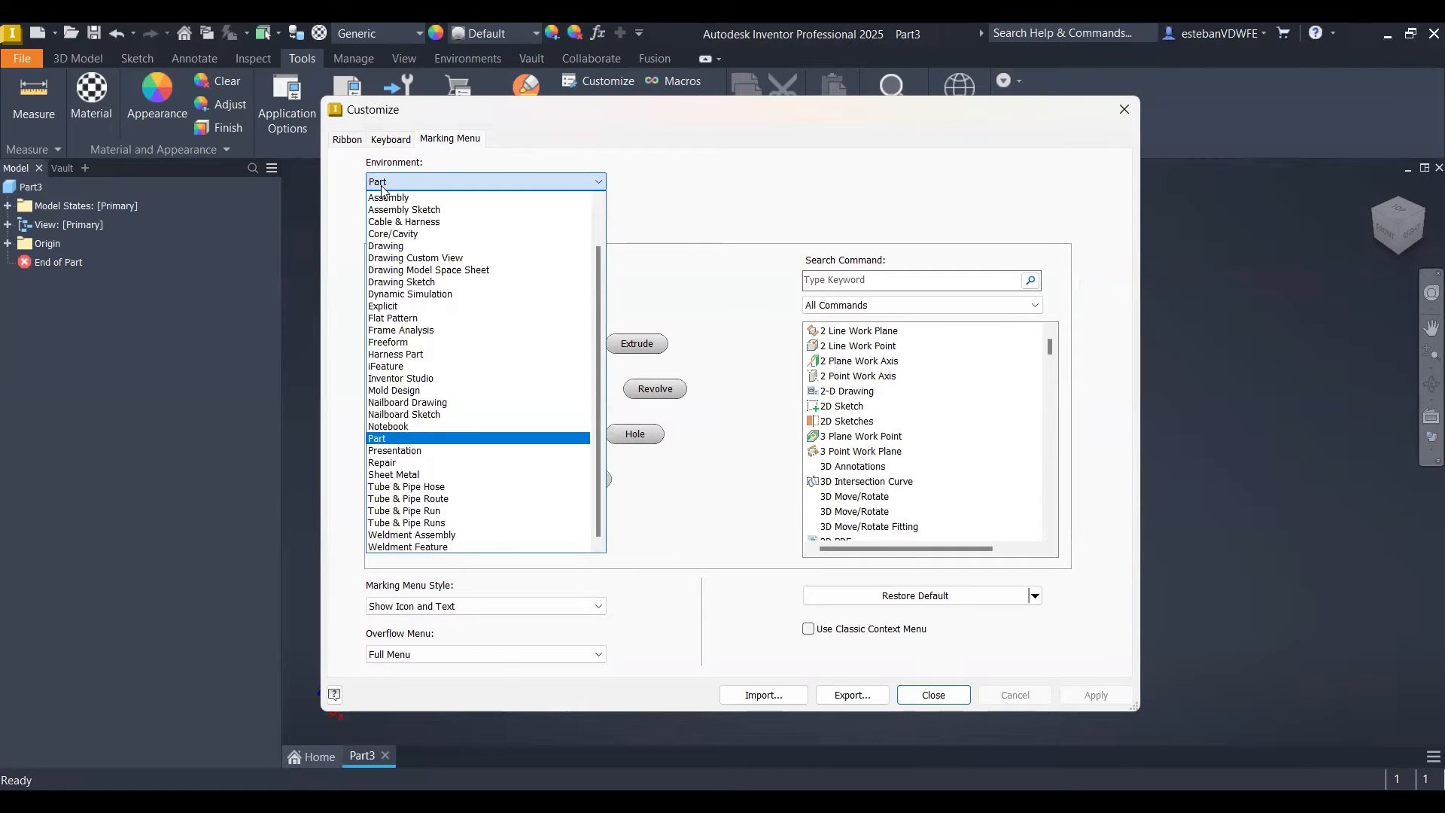
{"action": "left_click", "coordinate": [383, 185]}
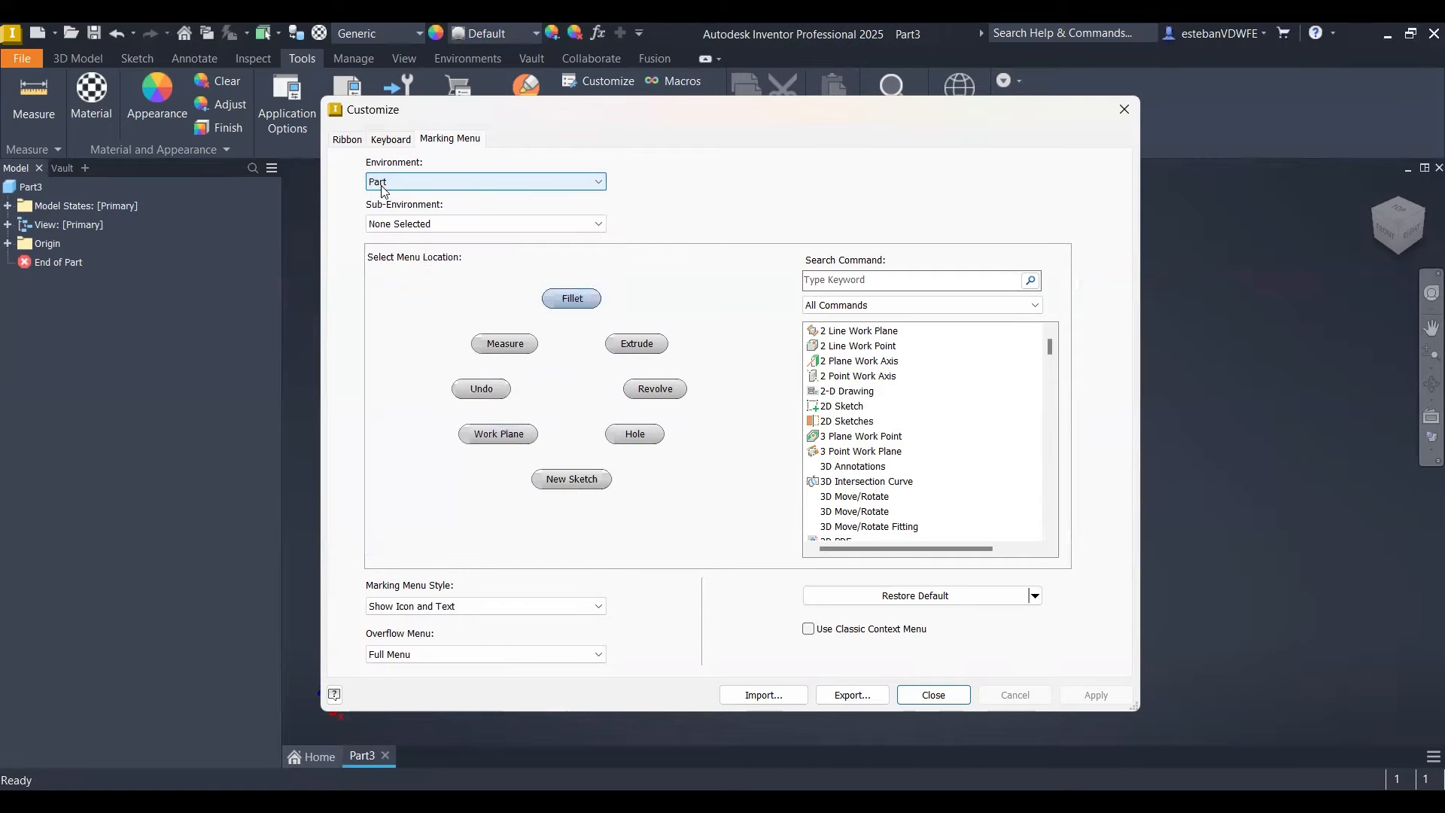
{"action": "left_click", "coordinate": [382, 188]}
{"action": "left_click", "coordinate": [381, 187]}
- Search for "exten", assign Extend Surface to the empty slot above Shaded with Edges in the Part environment's Ctrl + Right Click Menu, and save
{"action": "left_click", "coordinate": [405, 226]}
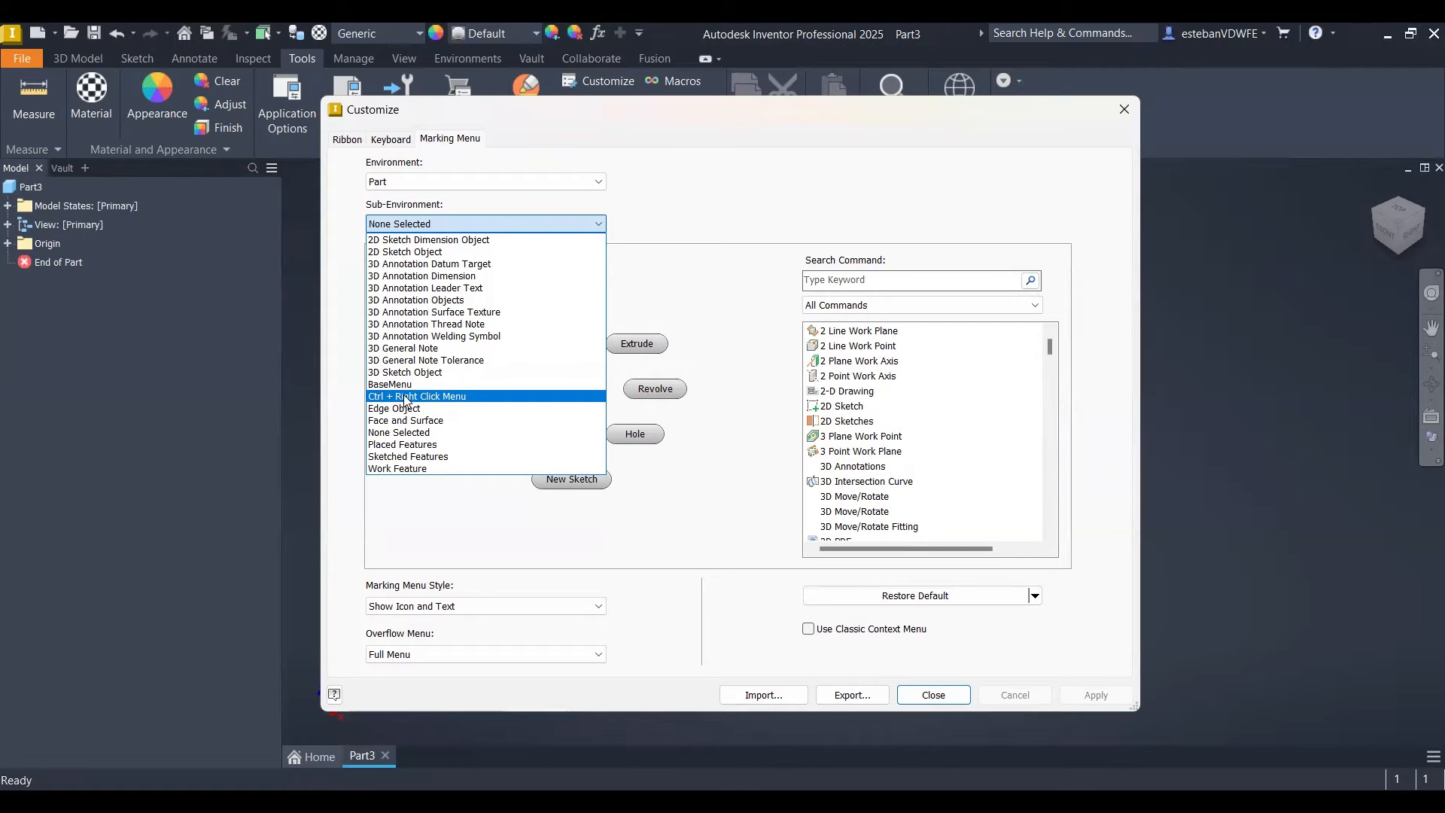
{"action": "left_click", "coordinate": [484, 398]}
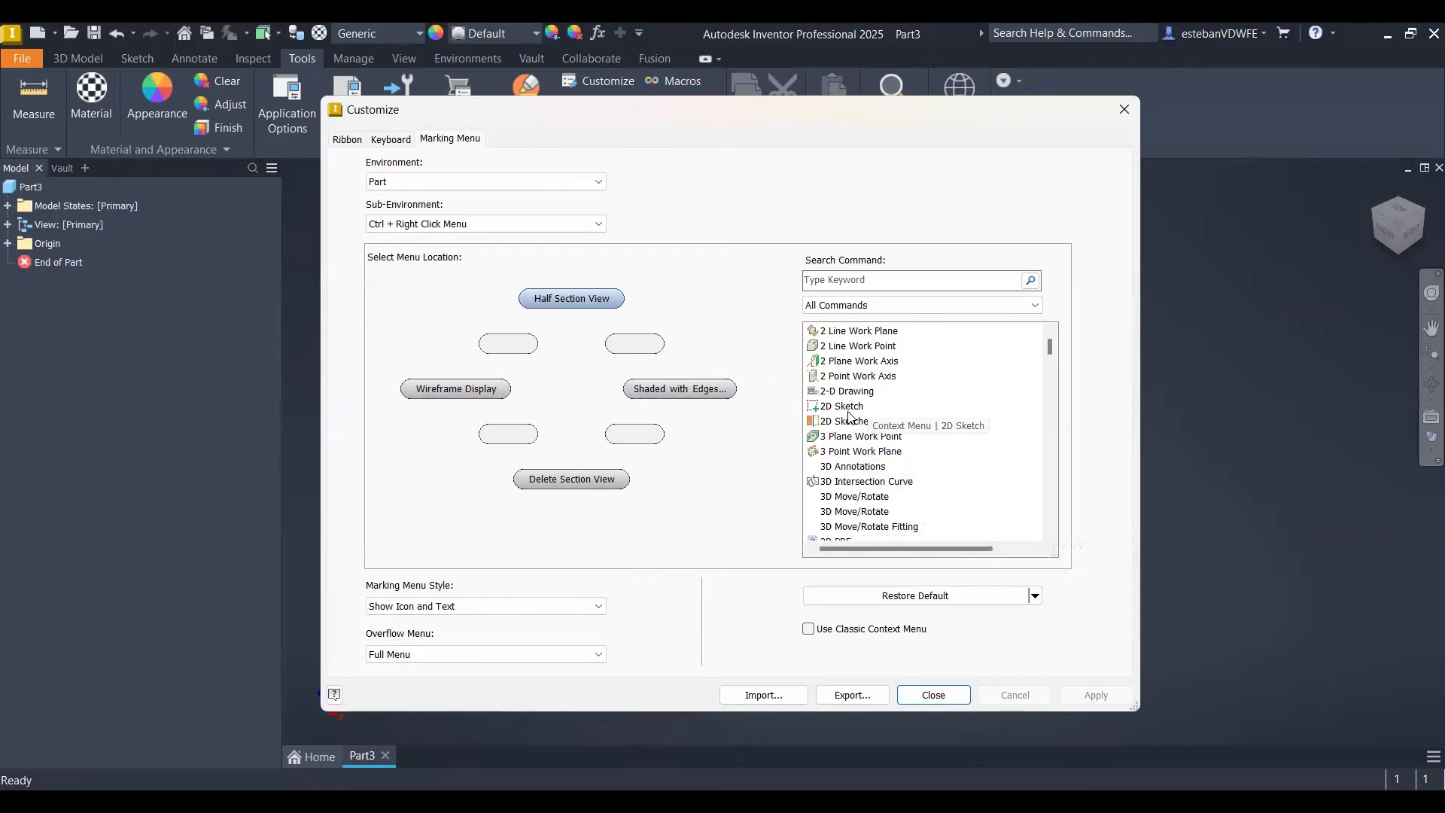
{"action": "scroll", "coordinate": [888, 438], "scroll_direction": "down", "scroll_amount": 8}
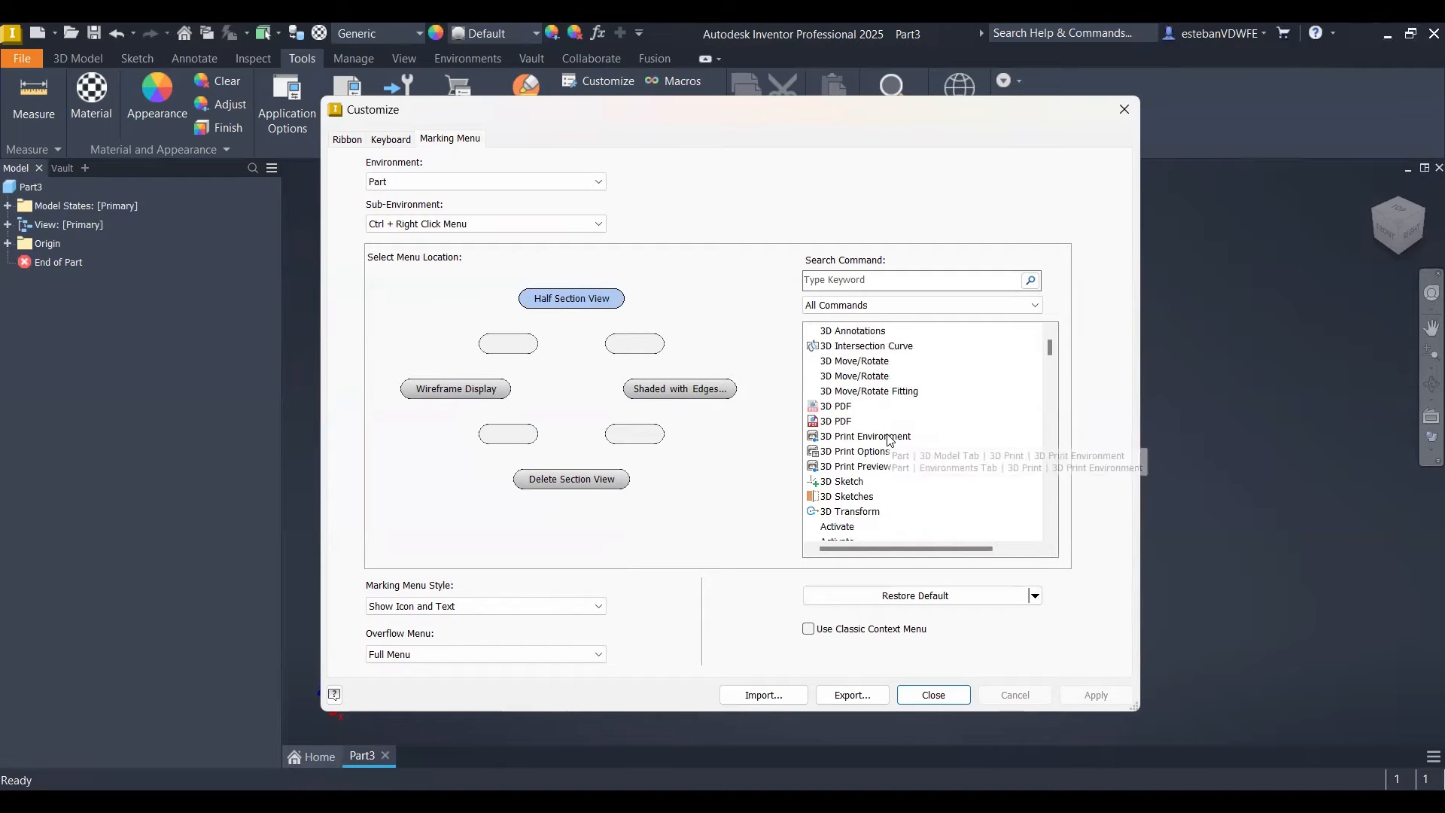
{"action": "scroll", "coordinate": [1013, 389], "scroll_direction": "down", "scroll_amount": 5}
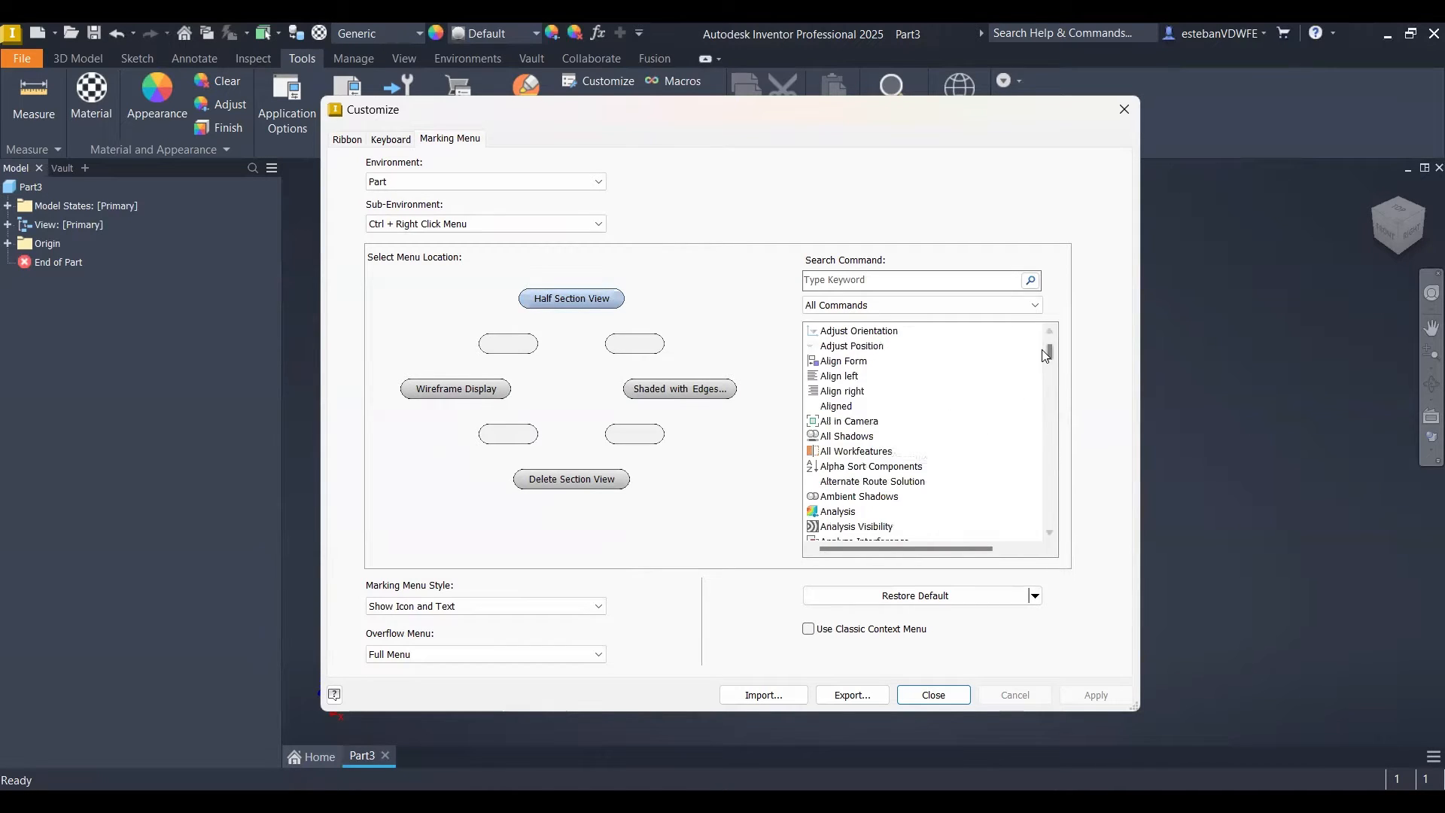
{"action": "left_click", "coordinate": [861, 281]}
{"action": "type", "text": "exten"}
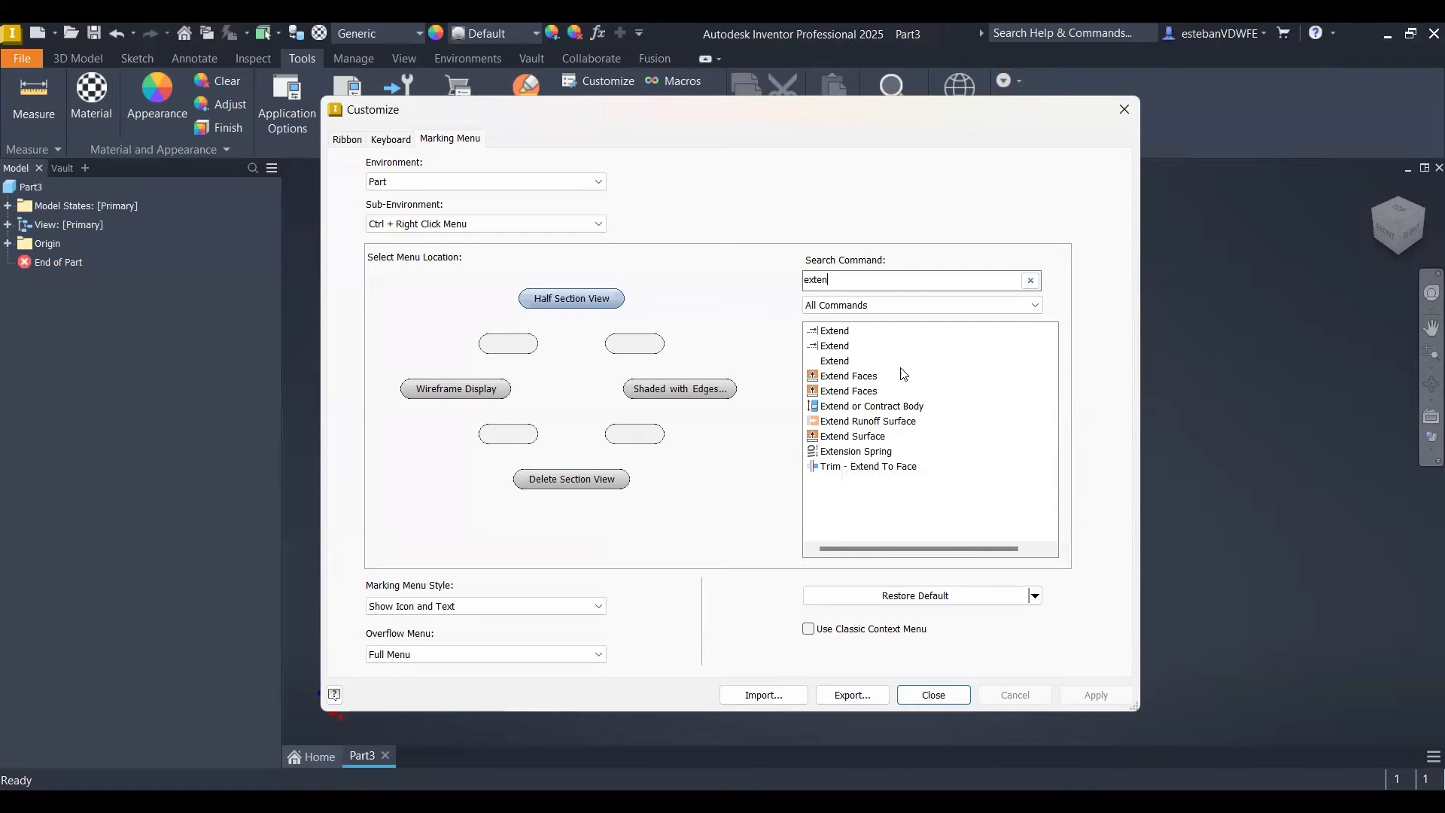
{"action": "left_click", "coordinate": [622, 347]}
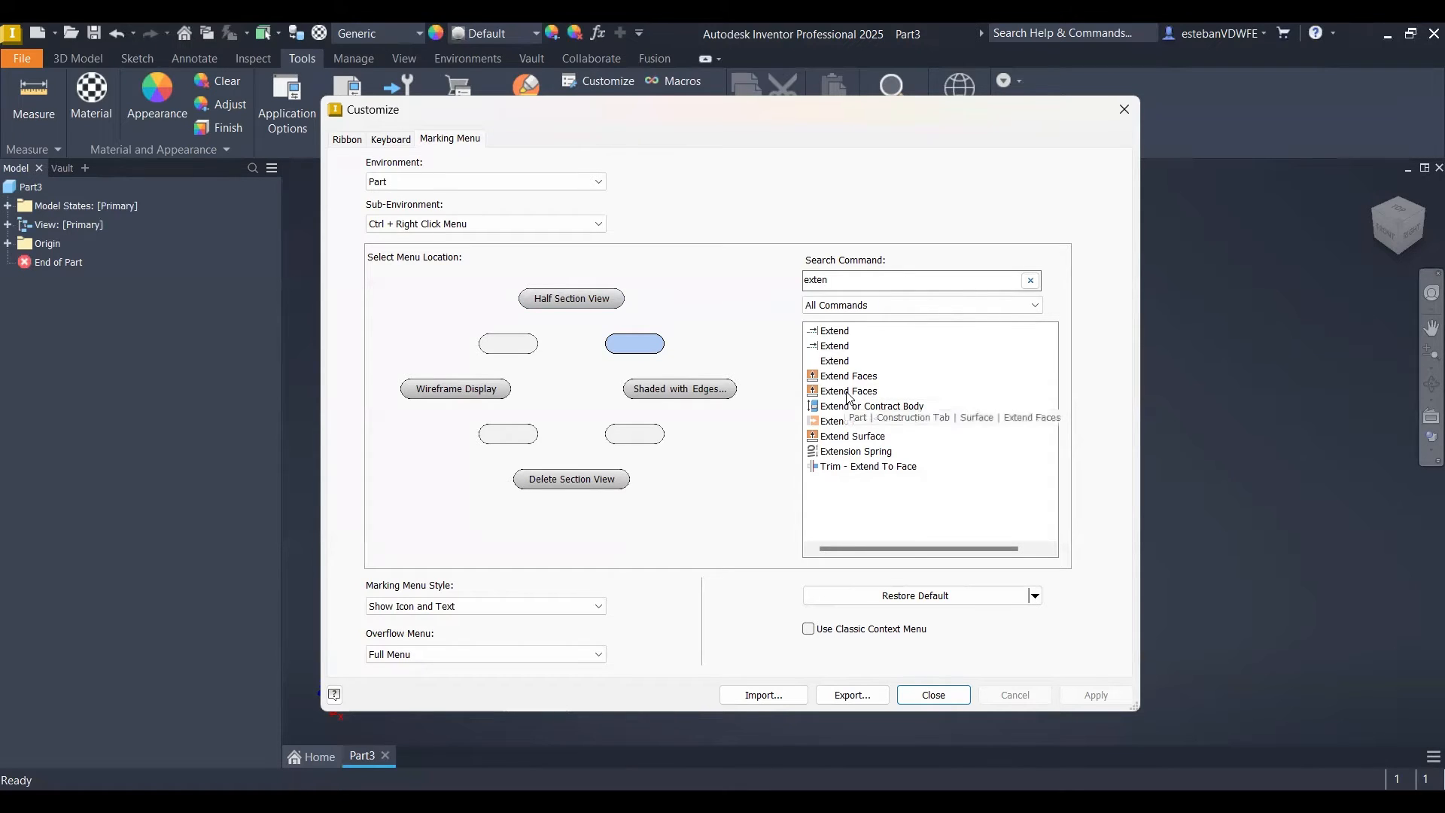
{"action": "left_click", "coordinate": [858, 436]}
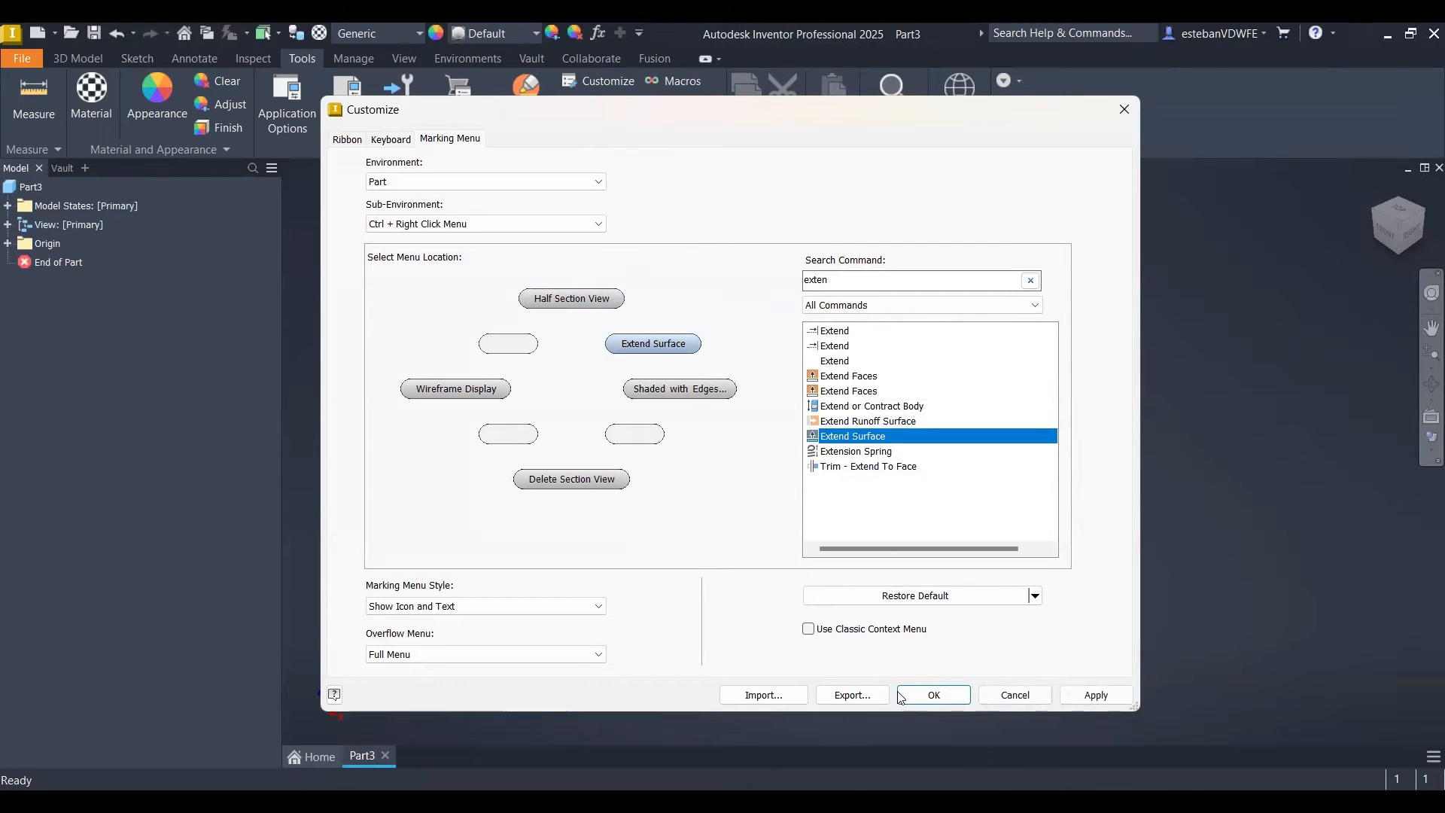
{"action": "left_click", "coordinate": [941, 698]}
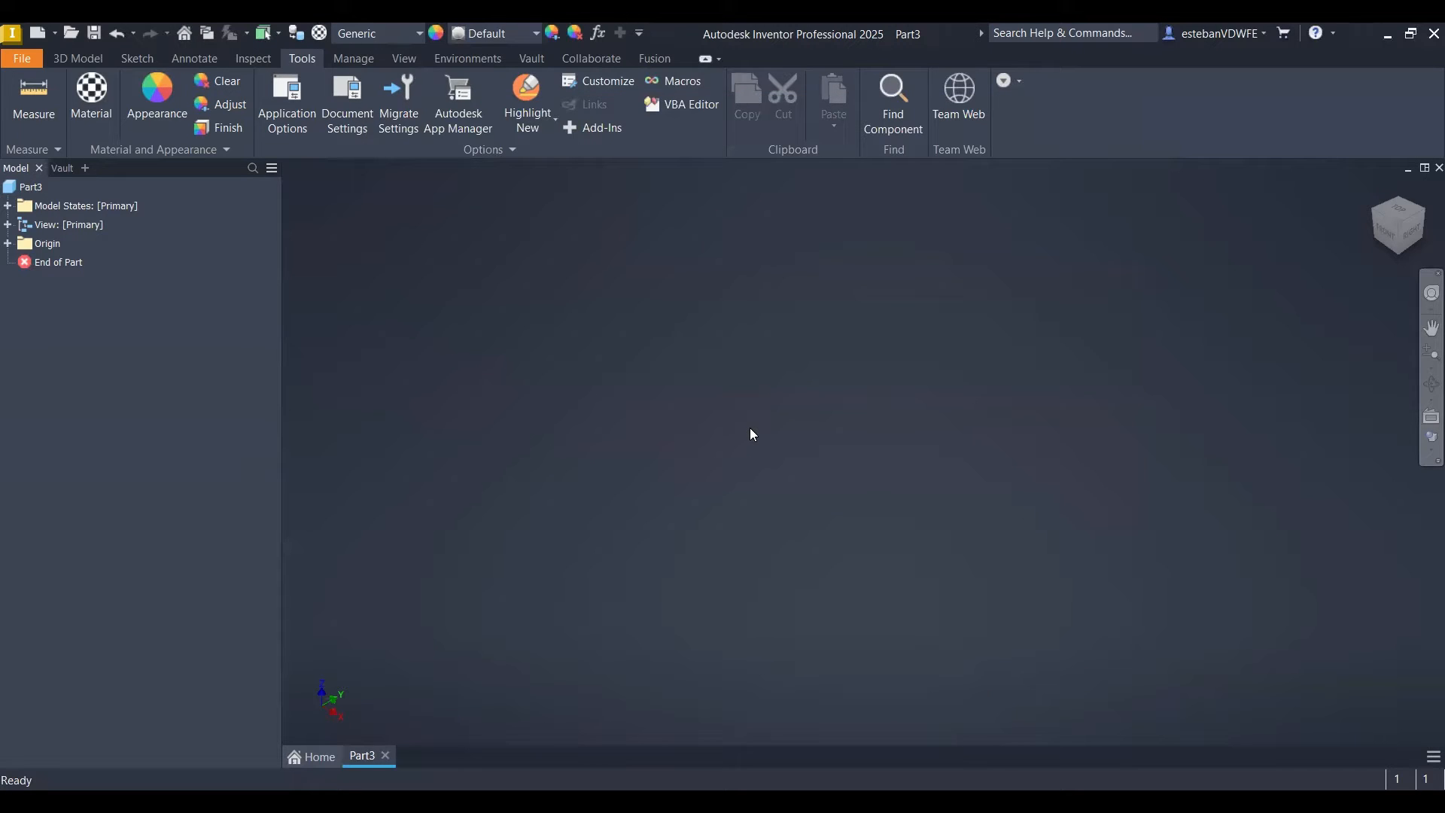
- Check the customized display-style marking menu and try its Shaded with Edges Display and Extend Surface gestures
{"action": "right_click", "coordinate": [751, 428]}
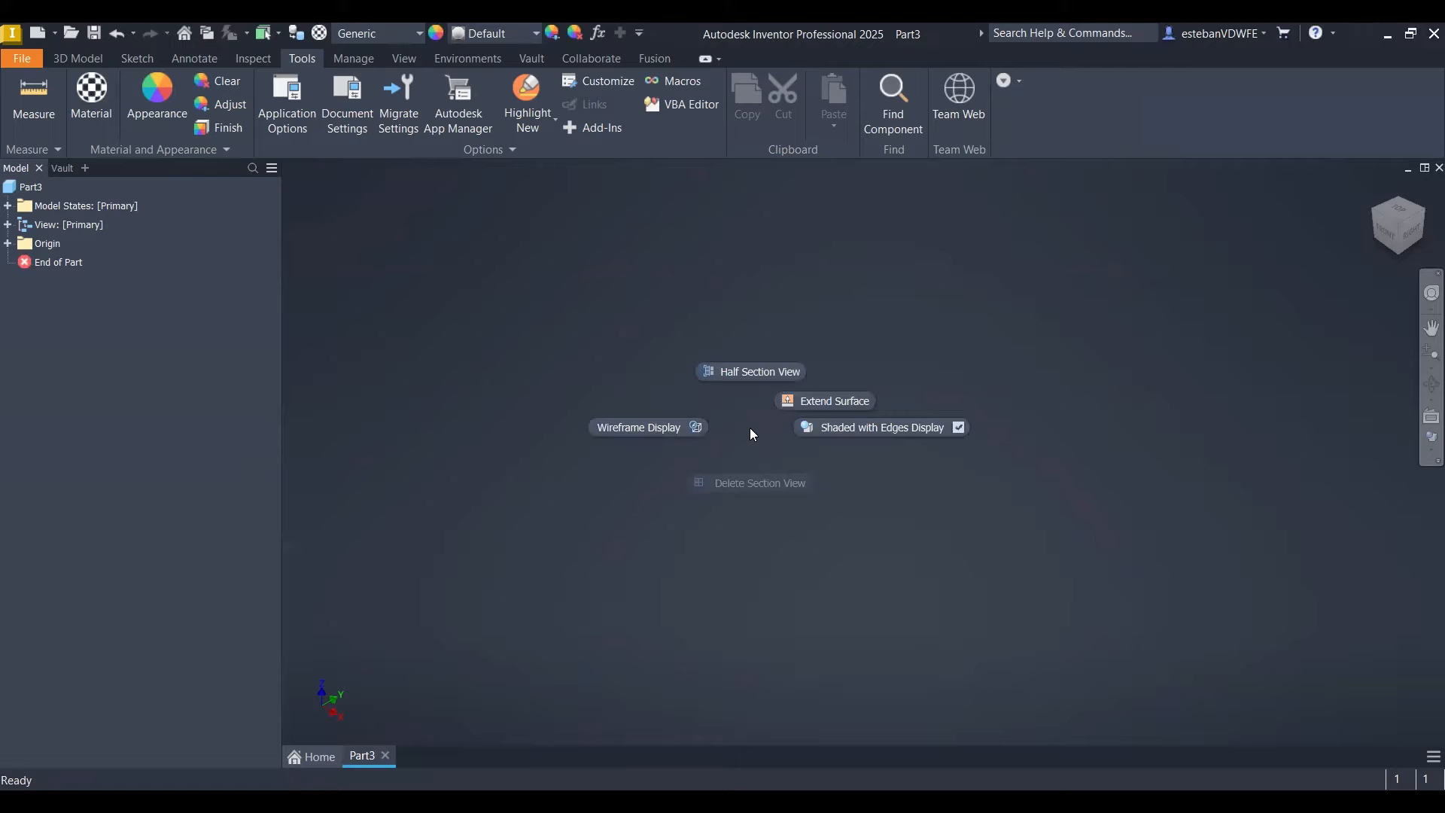
{"action": "left_click", "coordinate": [984, 334]}
{"action": "right_click_drag", "start_coordinate": [602, 497], "coordinate": [813, 411]}
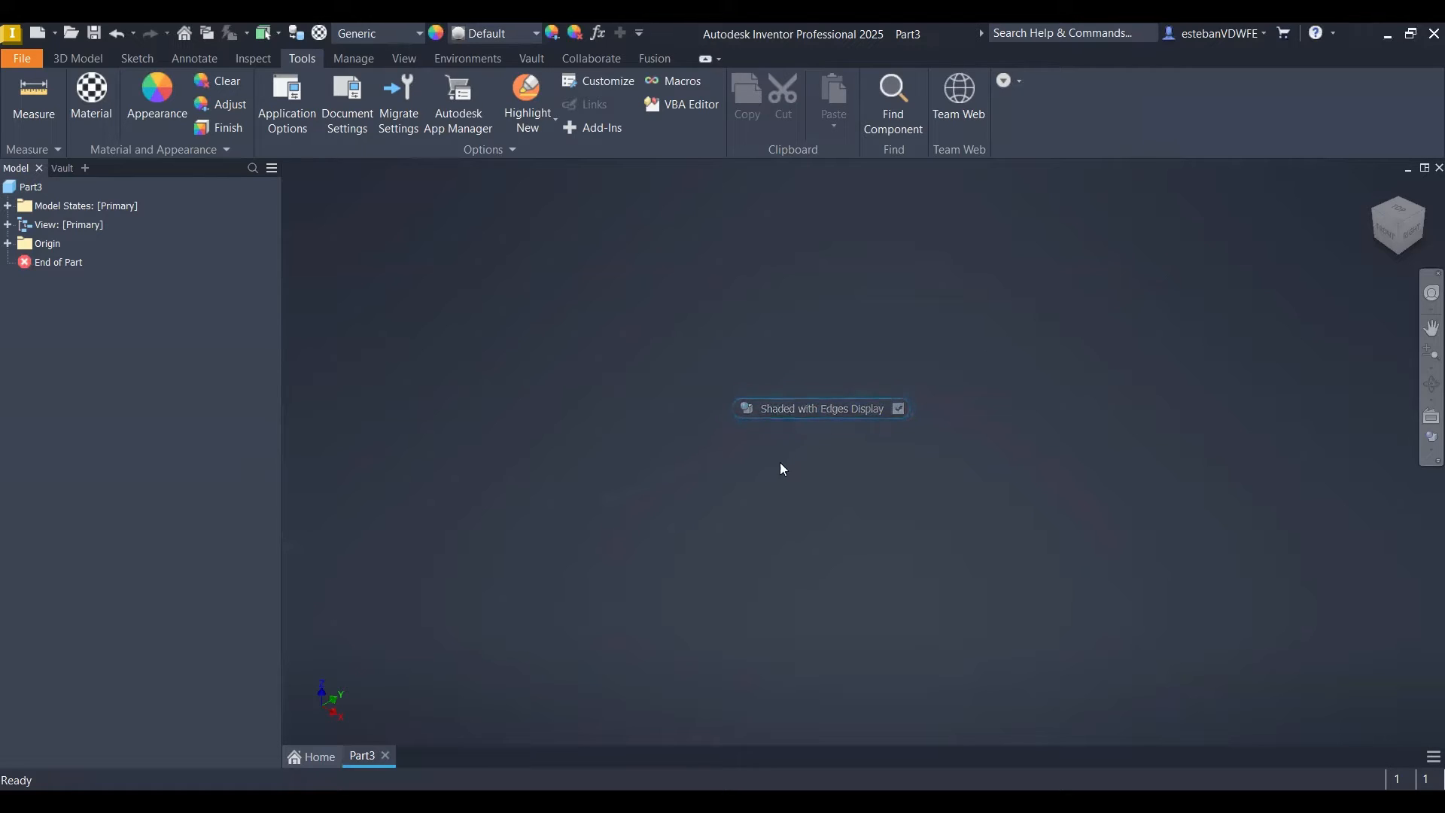
{"action": "right_click_drag", "start_coordinate": [722, 435], "coordinate": [843, 324]}
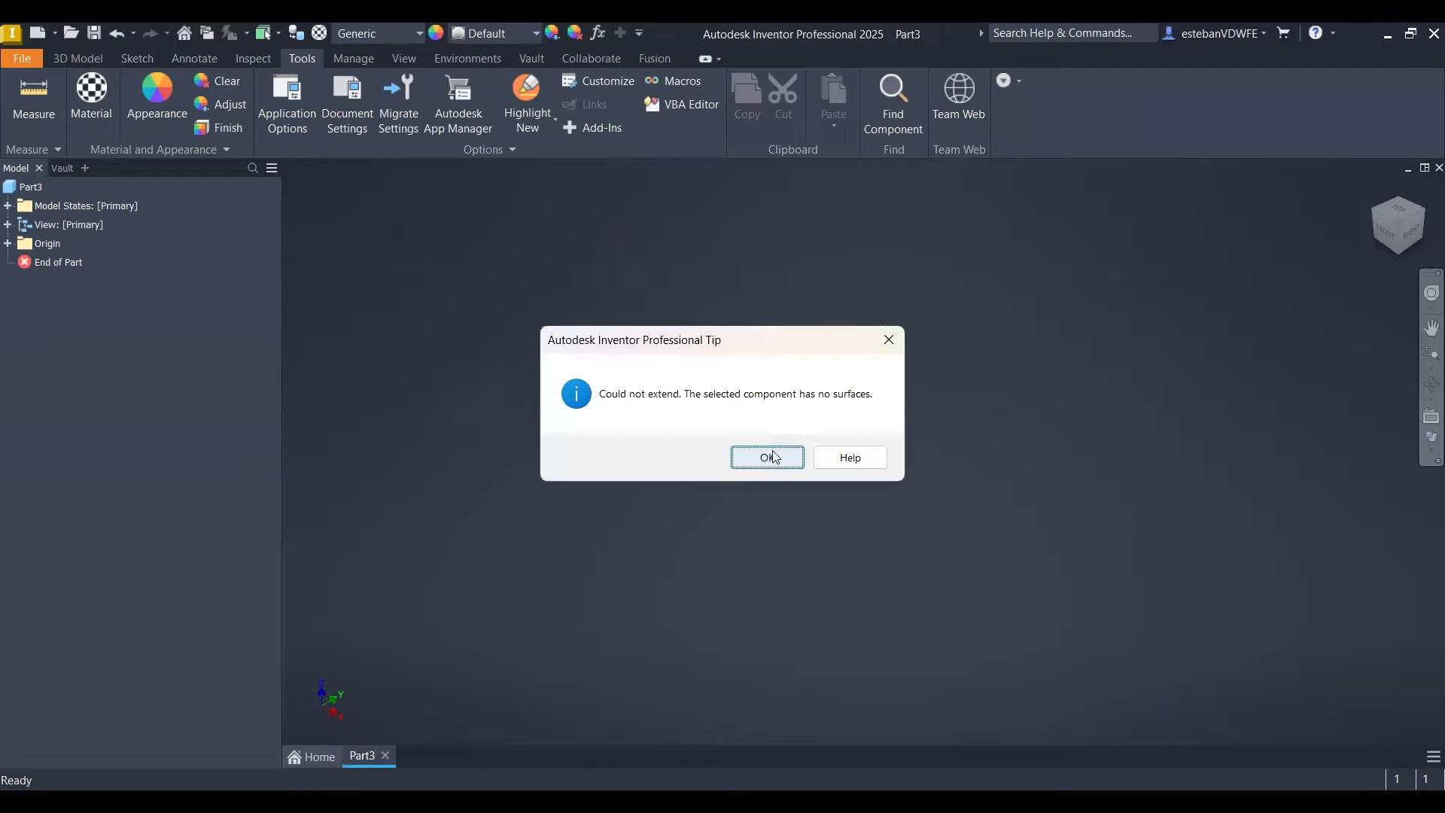
{"action": "left_click", "coordinate": [773, 451]}
- Return to the 3D modelling commands, expand the Origin folder, and inspect its three planes, three axes and center point
{"action": "left_click", "coordinate": [82, 54]}
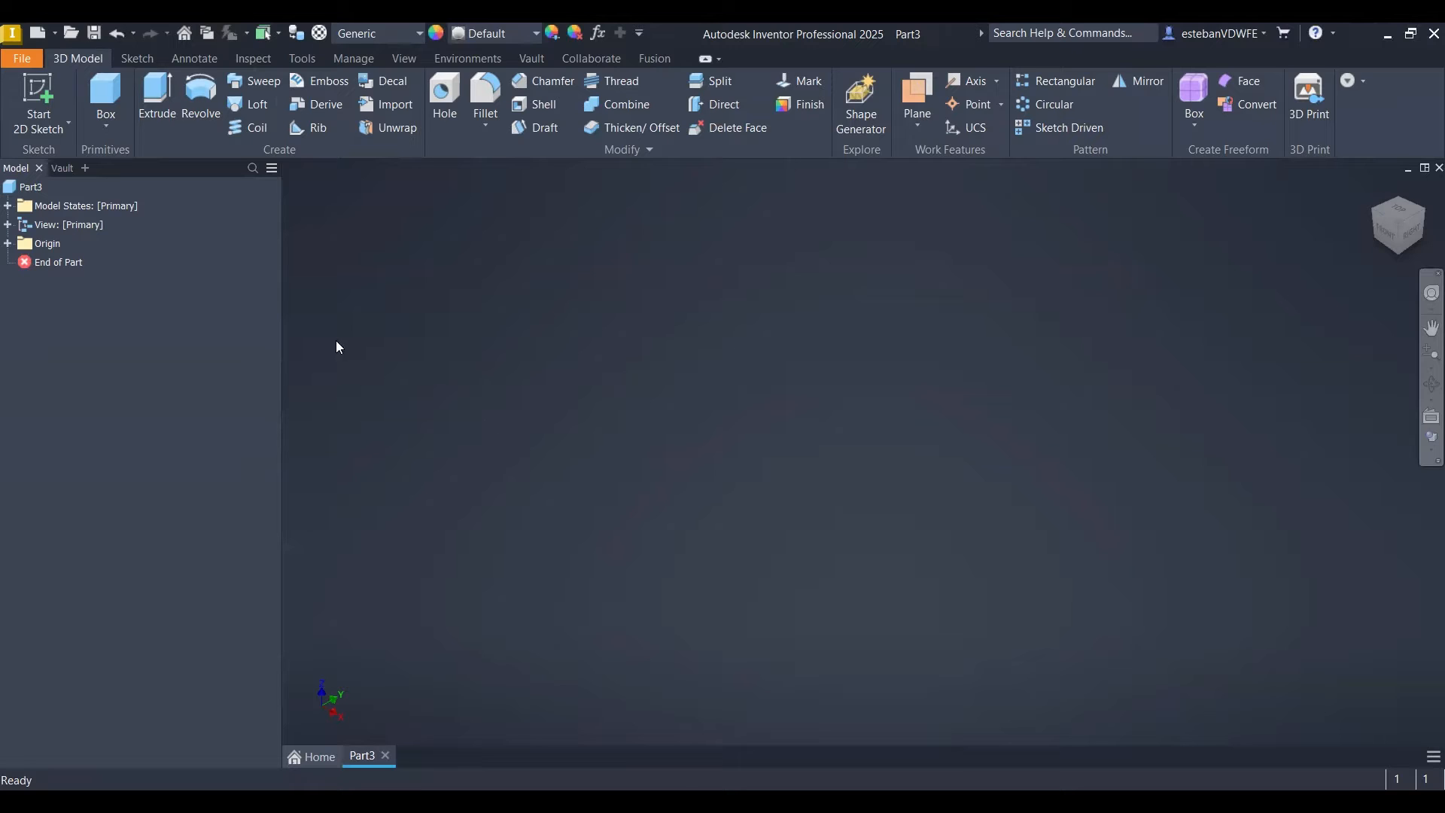
{"action": "left_click", "coordinate": [8, 244]}
{"action": "left_click", "coordinate": [57, 263]}
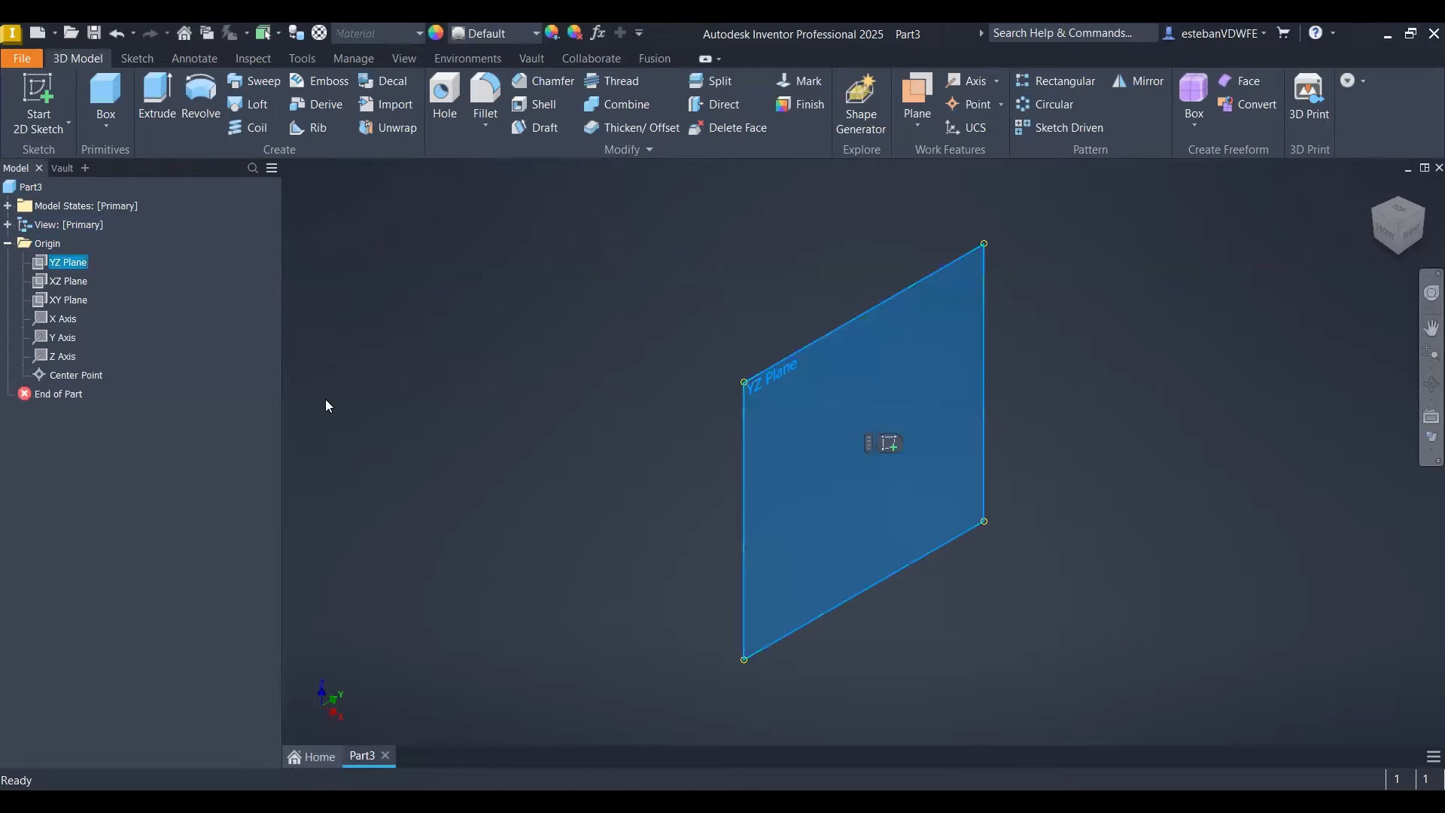
{"action": "left_click", "coordinate": [69, 281]}
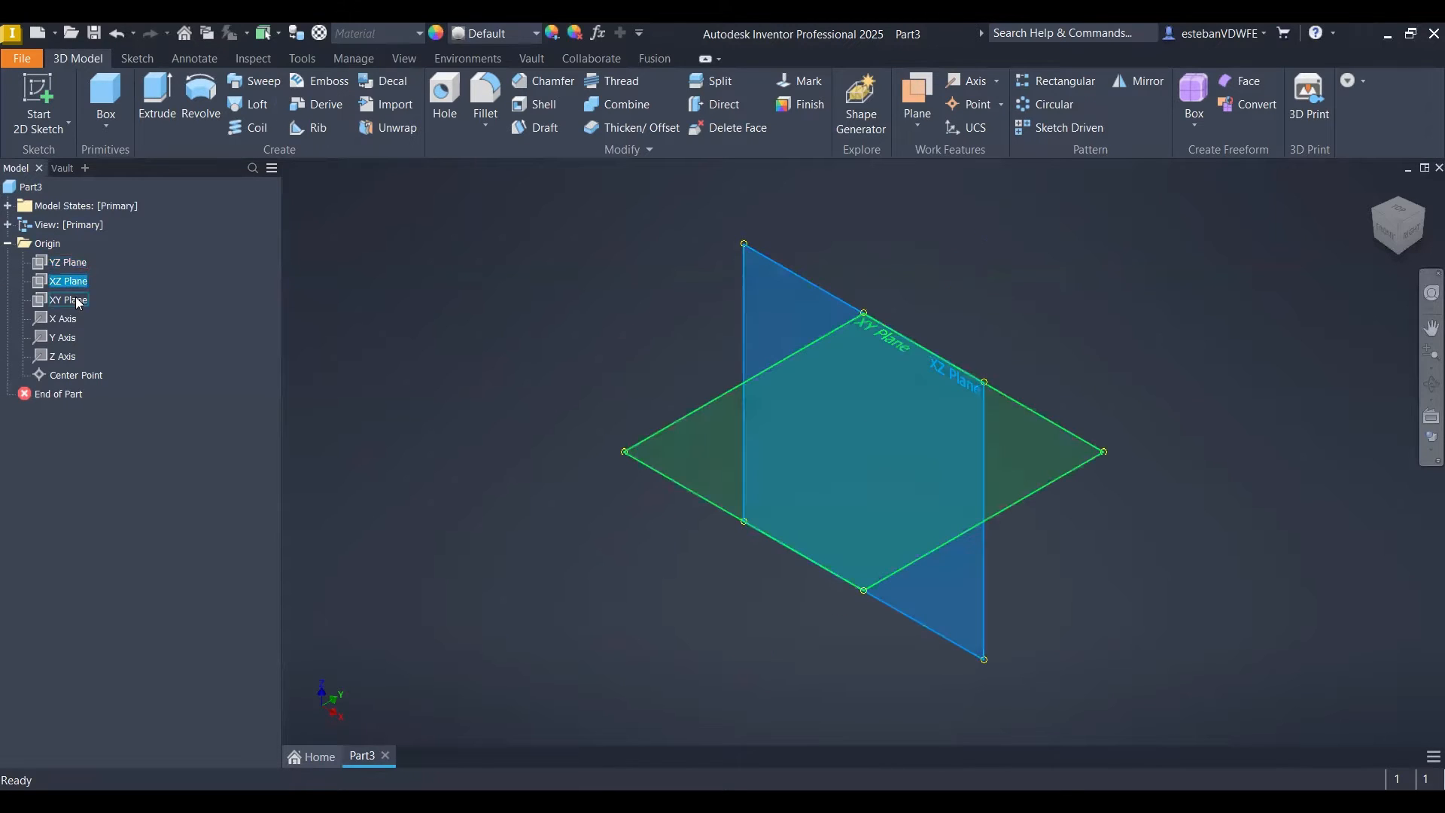
{"action": "left_click", "coordinate": [76, 300]}
{"action": "left_click", "coordinate": [66, 319]}
{"action": "left_click", "coordinate": [67, 337]}
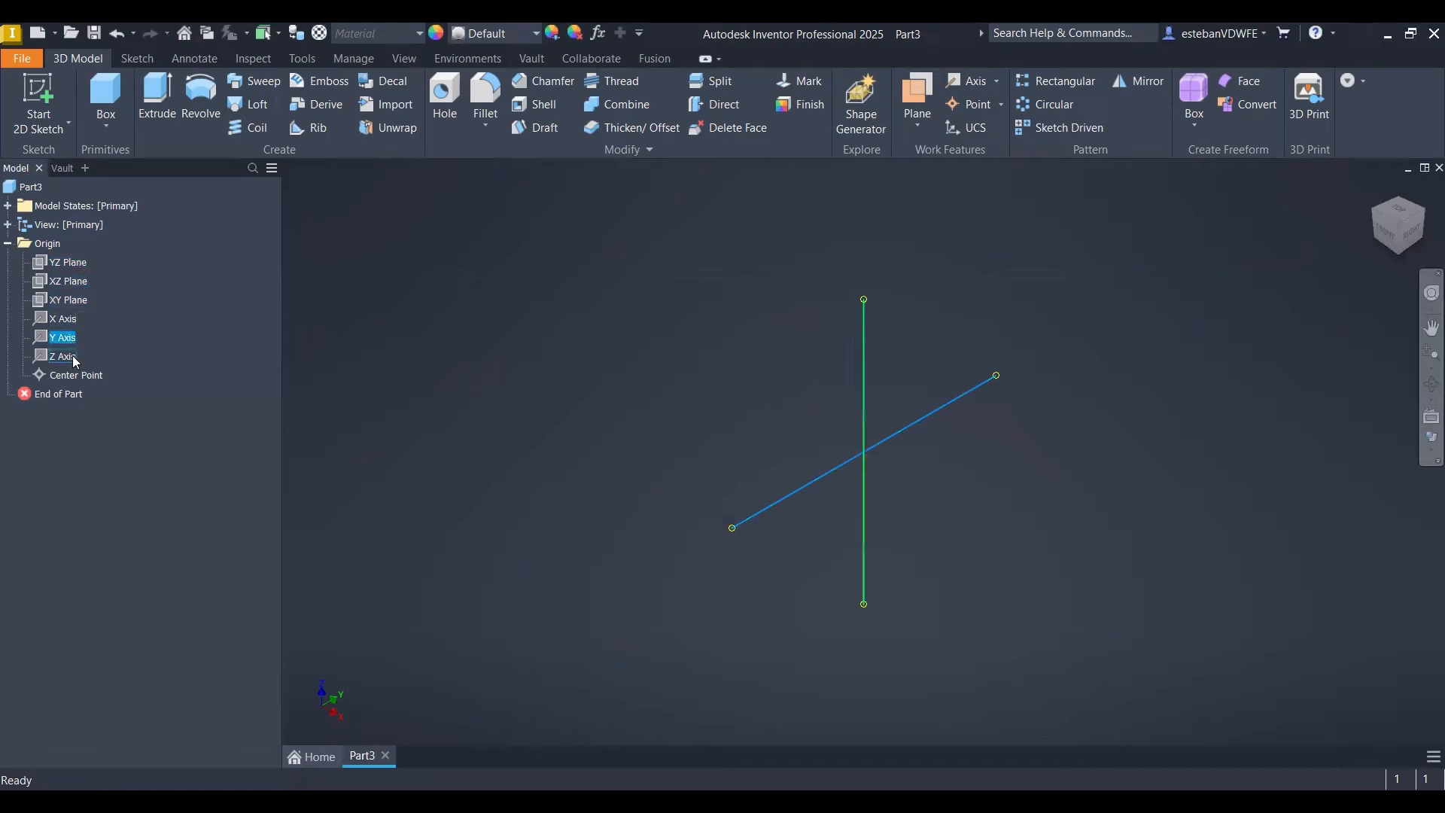
{"action": "left_click", "coordinate": [72, 355]}
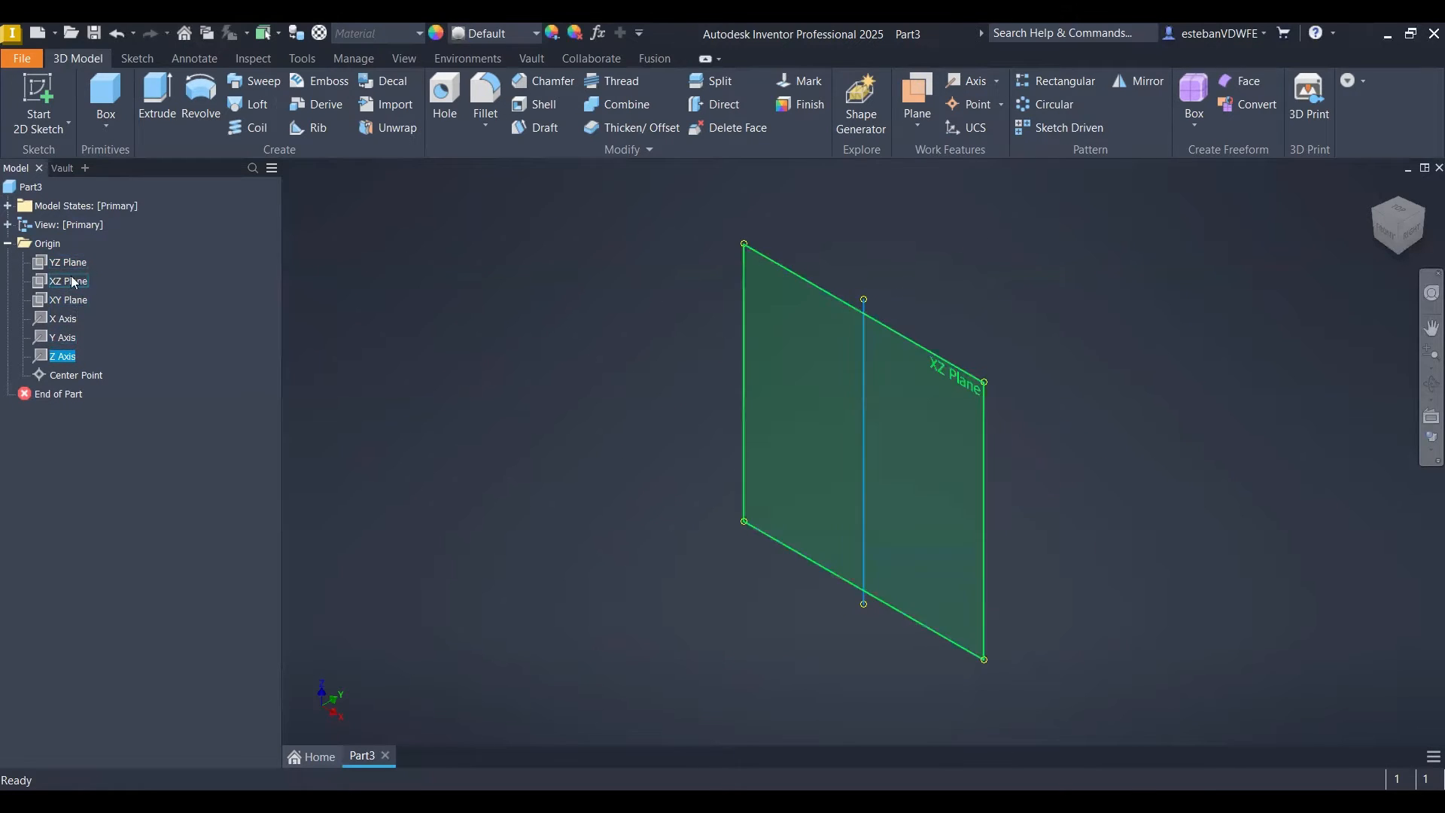
{"action": "left_click", "coordinate": [57, 375]}
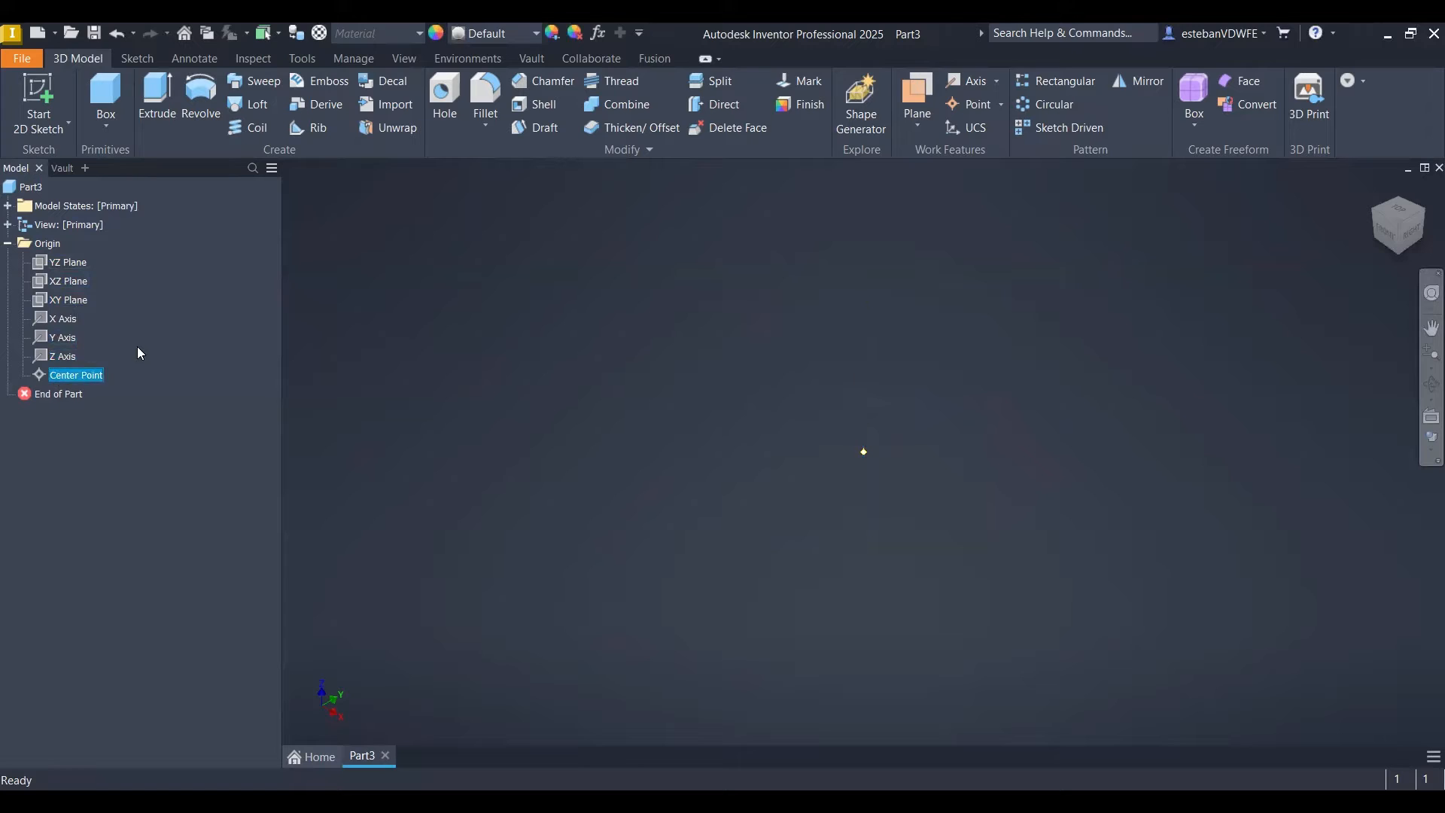
{"action": "left_click", "coordinate": [137, 346]}
- Highlight the YZ and XZ origin planes one after the other to check their orientation, and clear the selection
{"action": "left_click", "coordinate": [69, 262]}
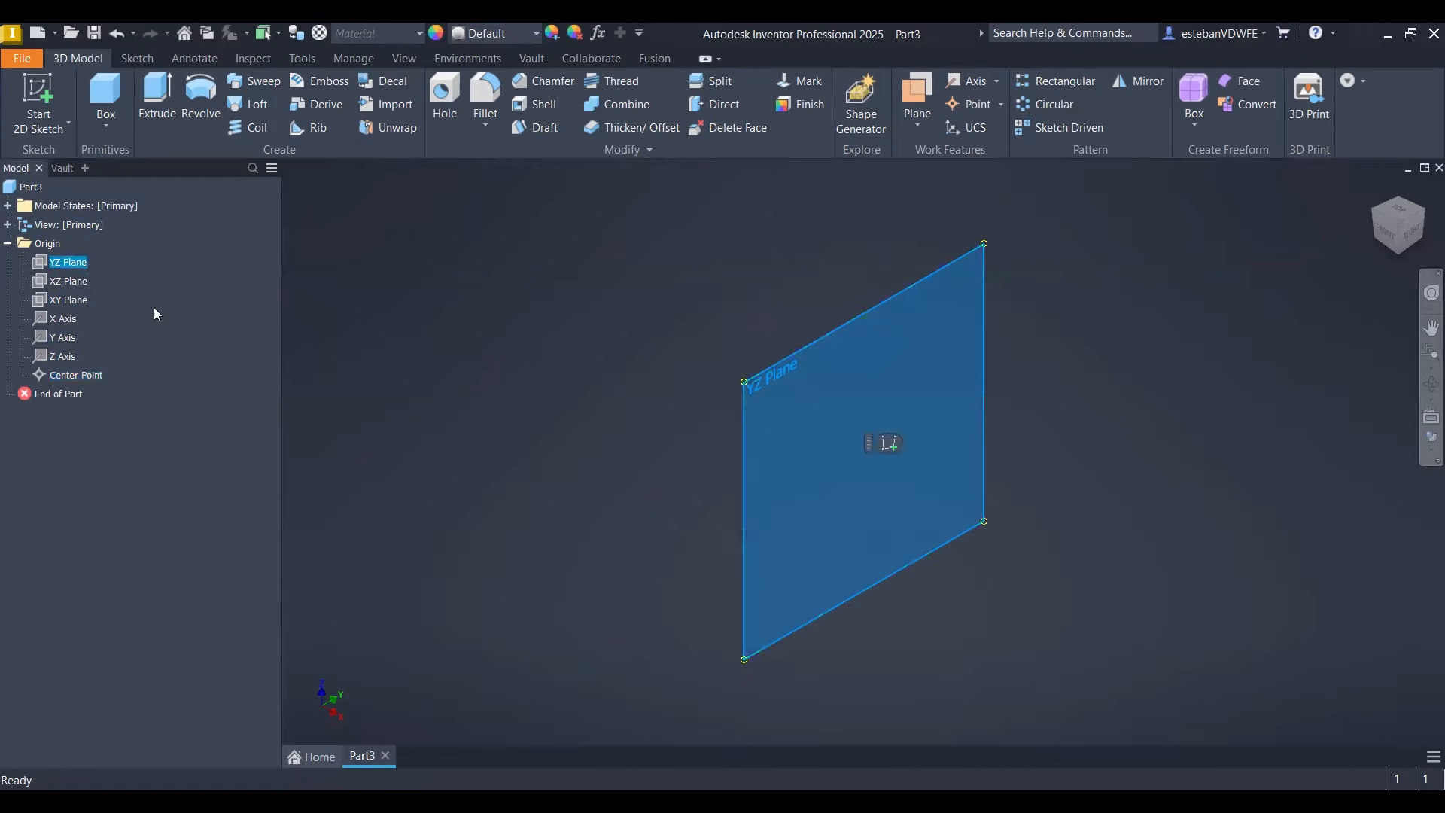
{"action": "left_click", "coordinate": [150, 302]}
{"action": "left_click", "coordinate": [69, 282]}
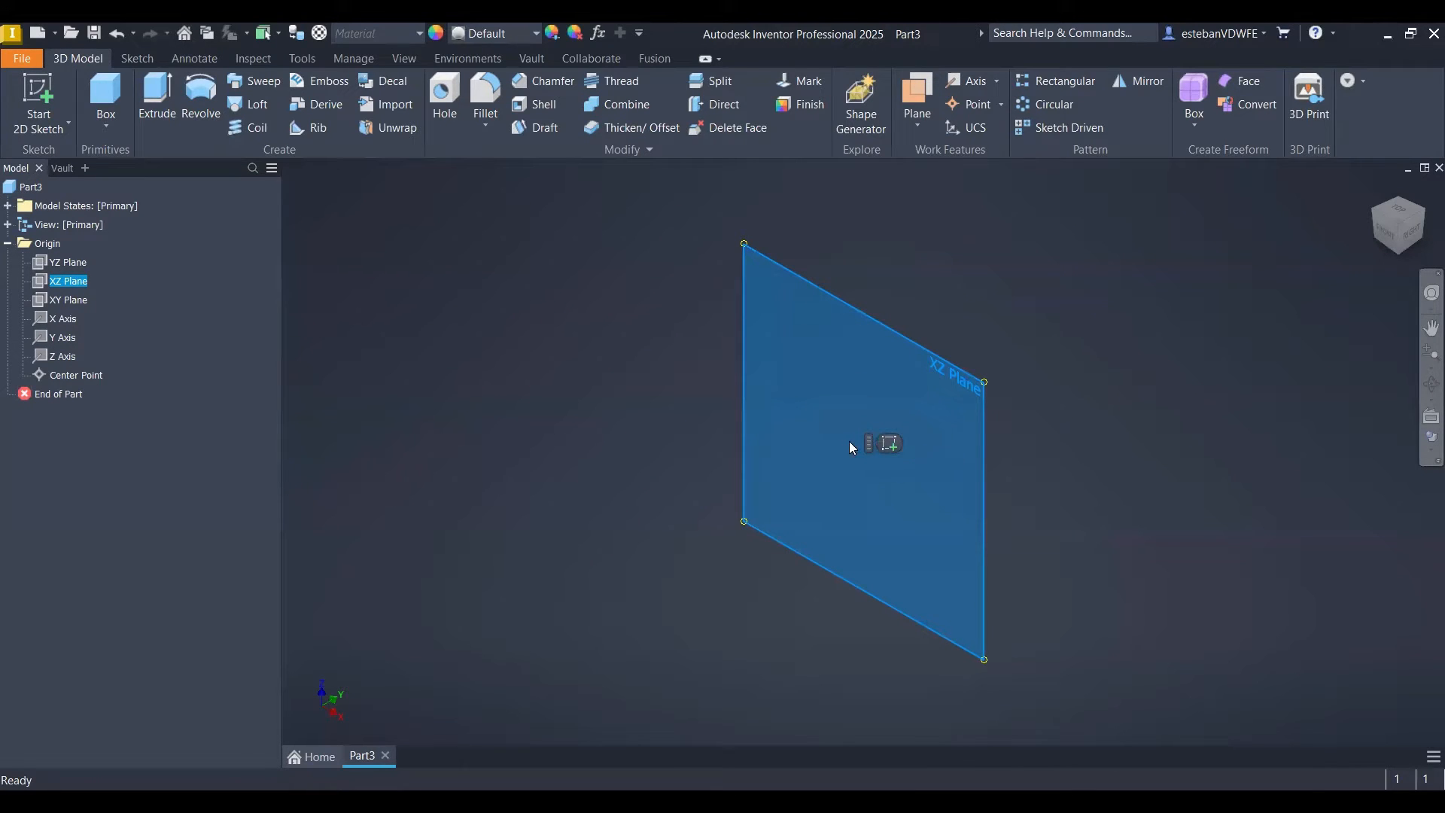
{"action": "left_click", "coordinate": [543, 304]}
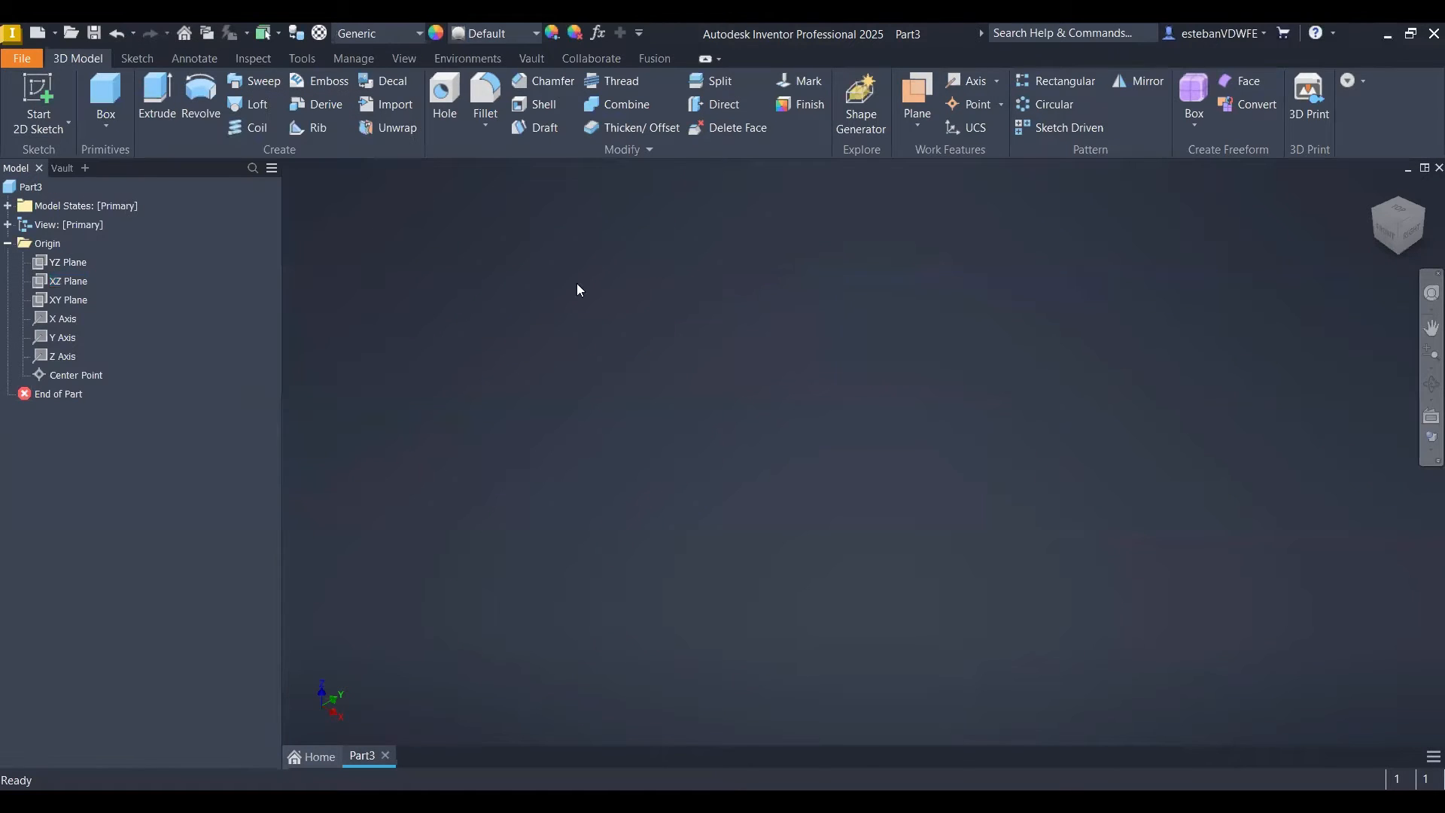
- Start a 2D sketch on the XY plane and draw a 50 mm diameter circle centred on the origin
{"action": "key", "text": "s"}
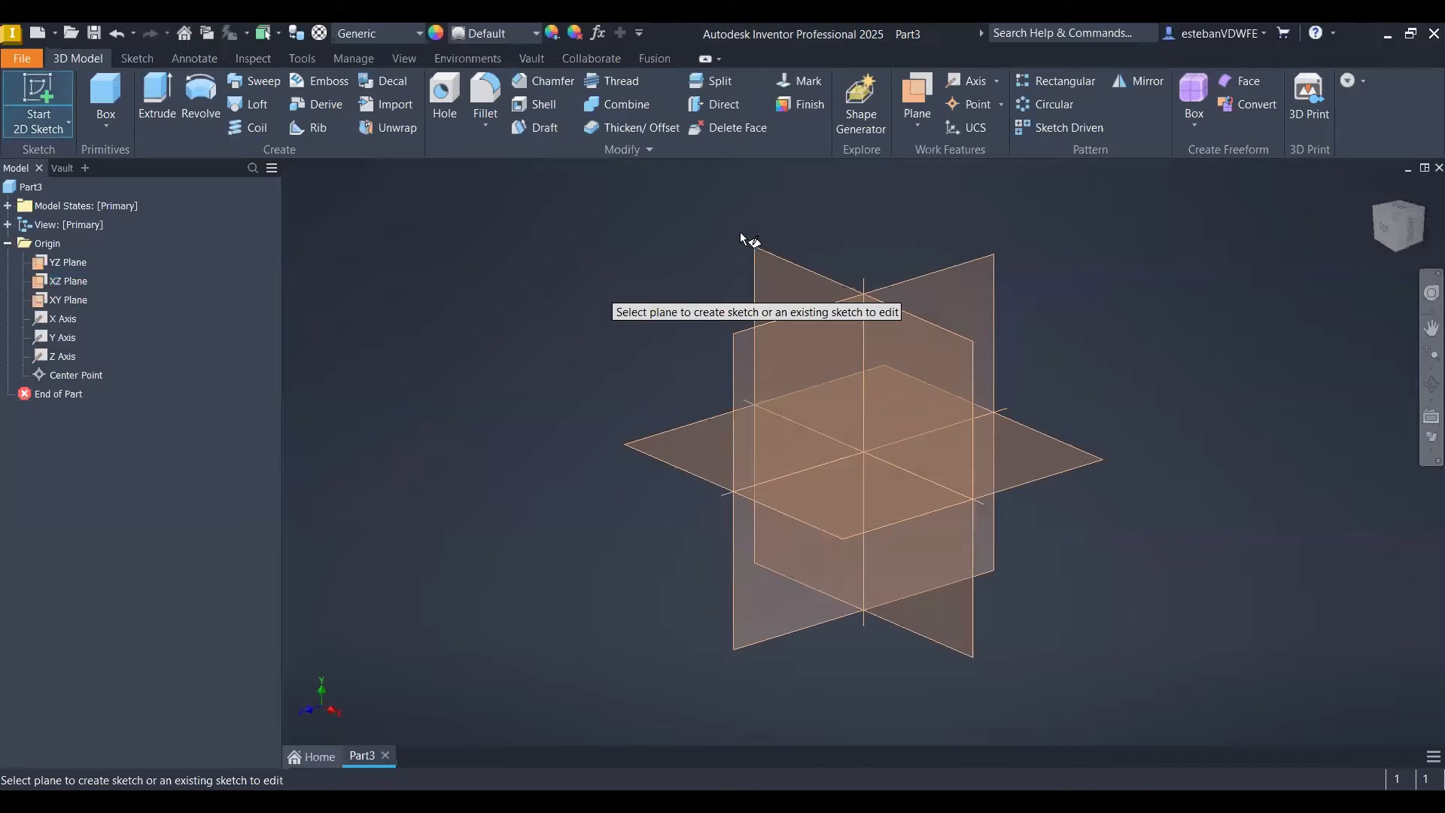
{"action": "left_click", "coordinate": [780, 264]}
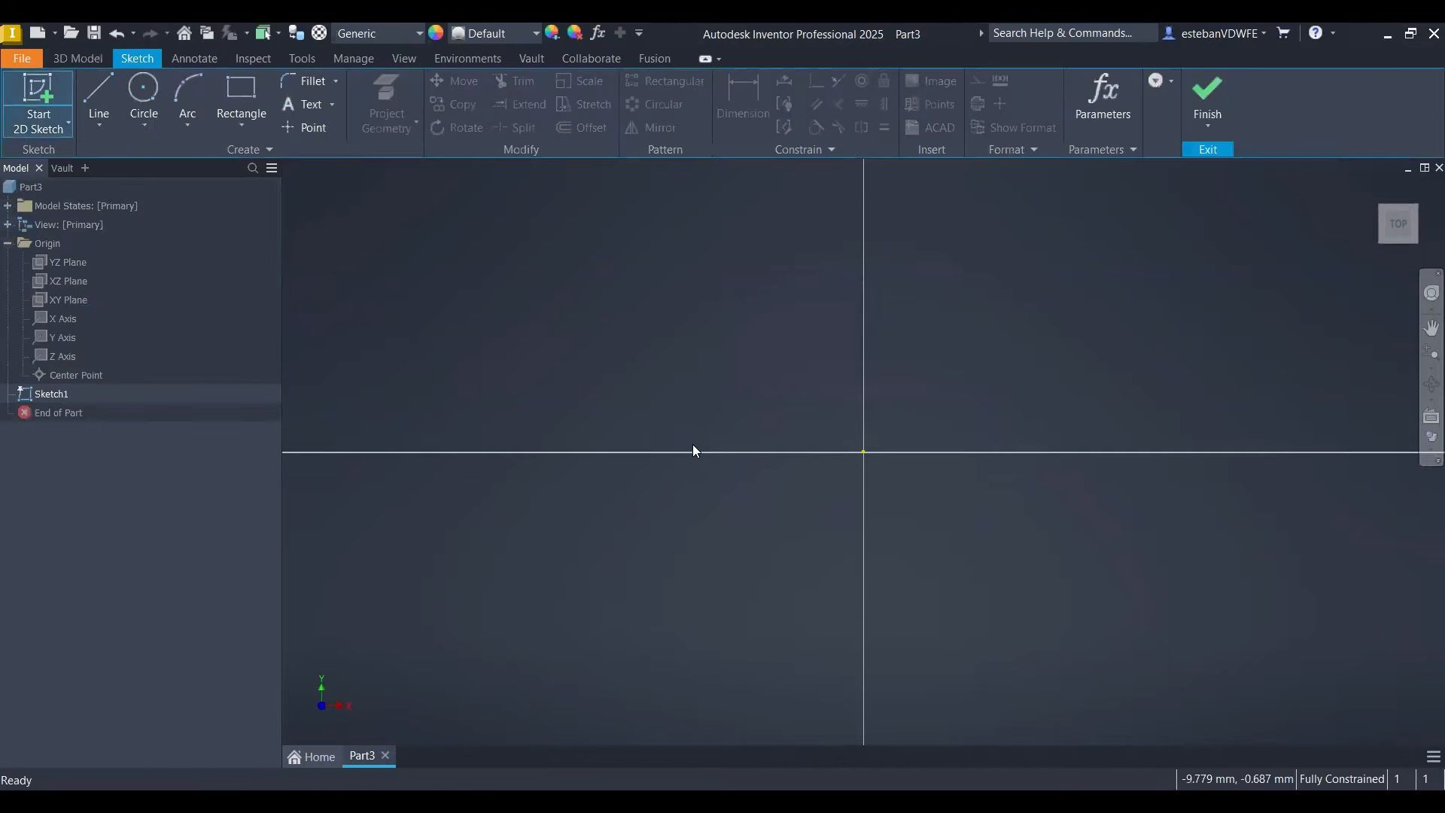
{"action": "left_click", "coordinate": [152, 91]}
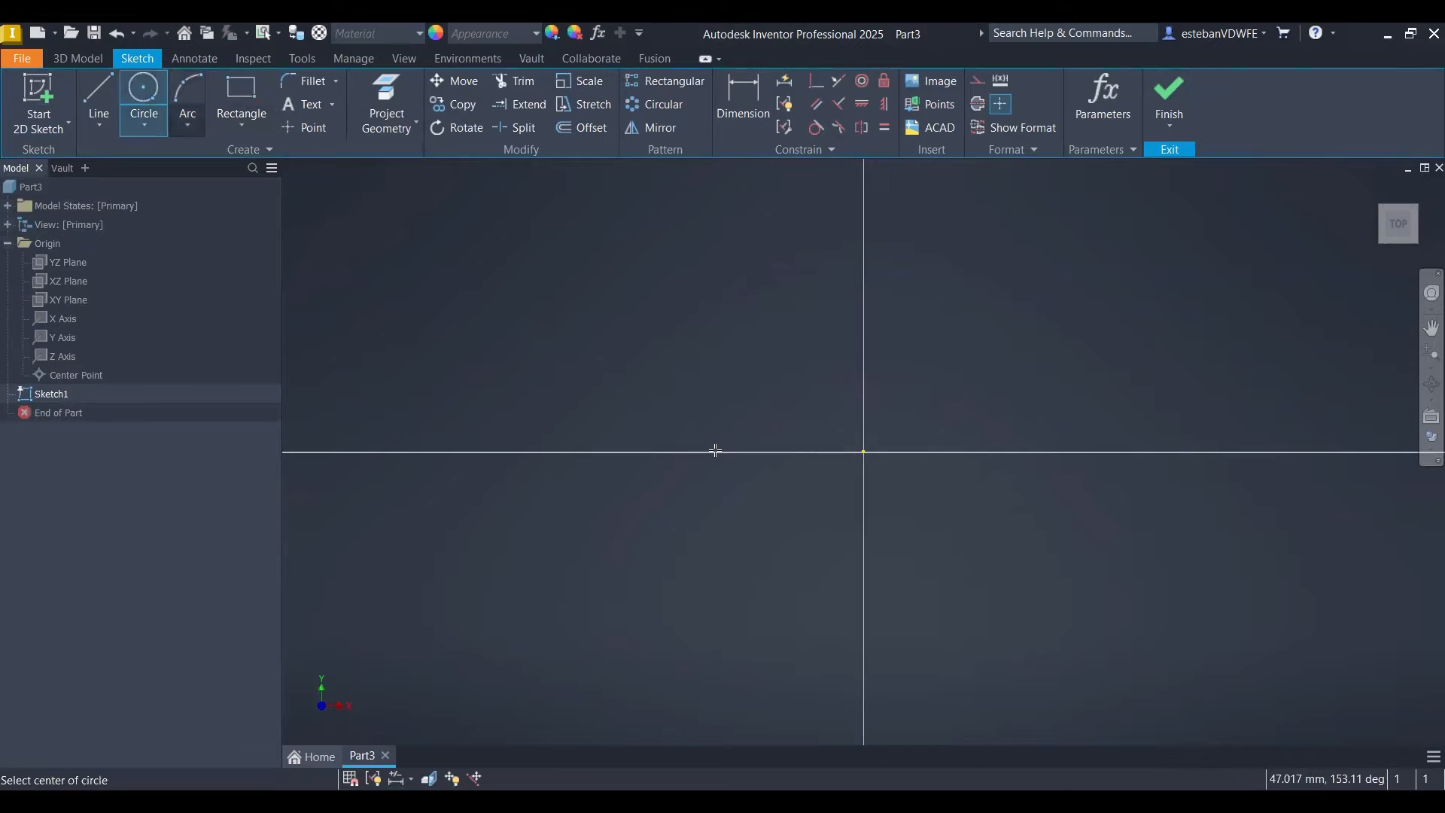
{"action": "left_click", "coordinate": [863, 452]}
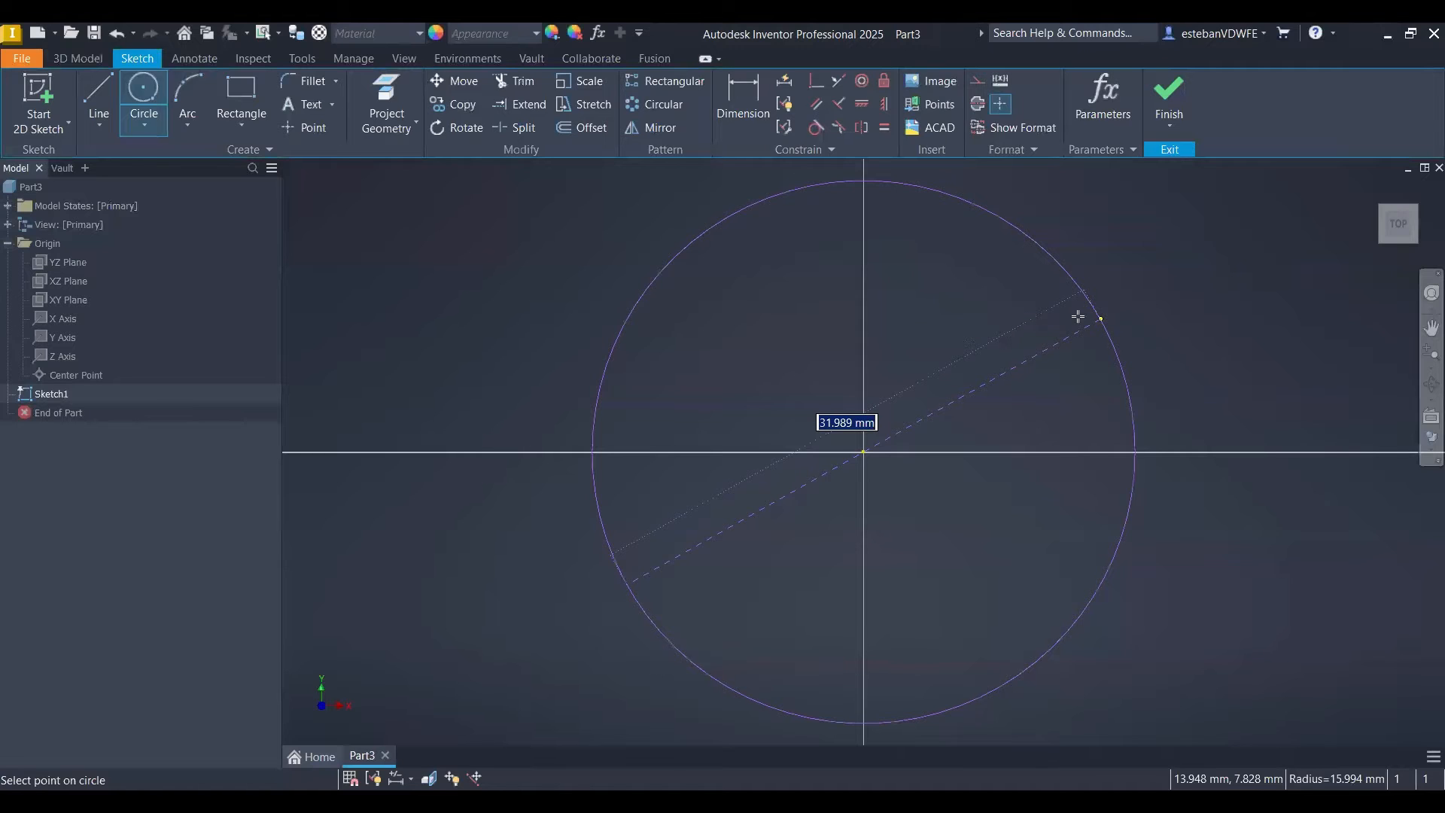
{"action": "right_click", "coordinate": [1138, 322]}
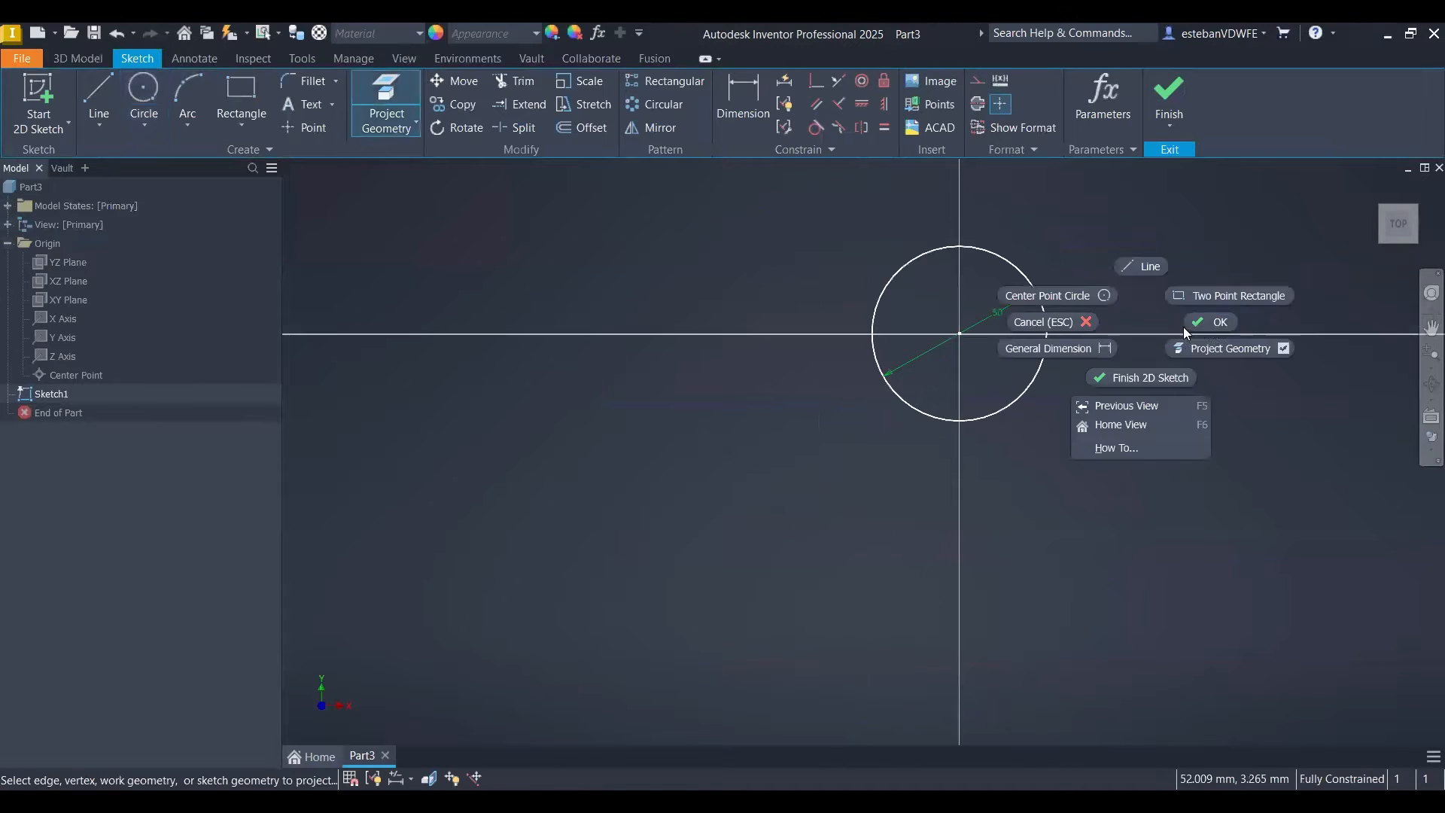
{"action": "key", "text": "Escape"}
- Examine the variants offered for the Rectangle, Arc, Circle, Line and Project Geometry sketch tools
{"action": "mouse_move", "coordinate": [1140, 319]}
{"action": "middle_mouse_down", "text": "shift"}
{"action": "mouse_move", "coordinate": [1091, 345]}
{"action": "mouse_move", "coordinate": [1063, 307]}
{"action": "mouse_move", "coordinate": [1062, 345]}
{"action": "mouse_move", "coordinate": [1036, 331]}
{"action": "middle_mouse_up", "text": "shift"}
{"action": "scroll", "coordinate": [1055, 304], "scroll_direction": "down", "scroll_amount": 4}
{"action": "scroll", "coordinate": [1064, 307], "scroll_direction": "up", "scroll_amount": 3}
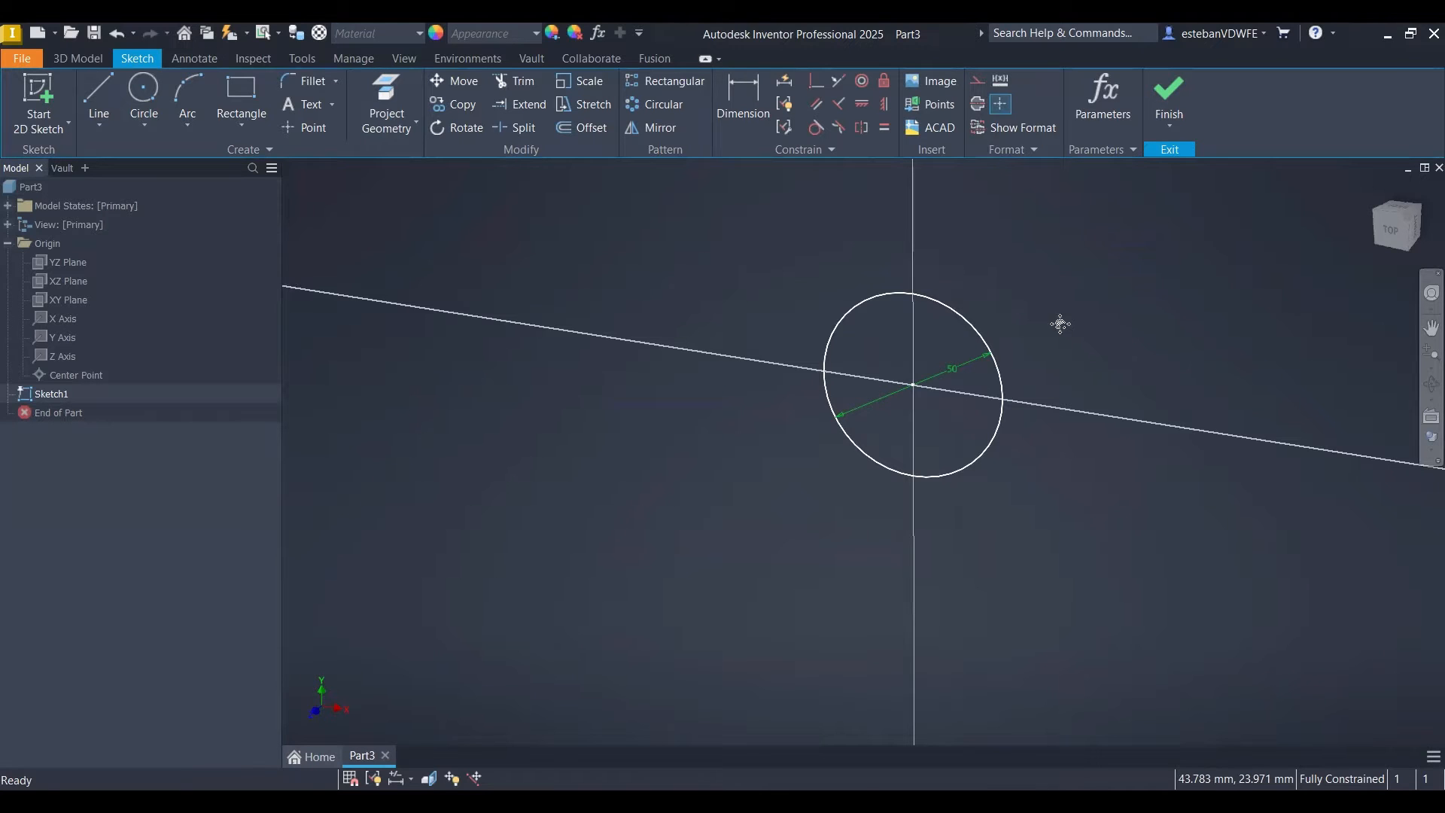
{"action": "middle_click_drag", "start_coordinate": [1058, 322], "coordinate": [1003, 322]}
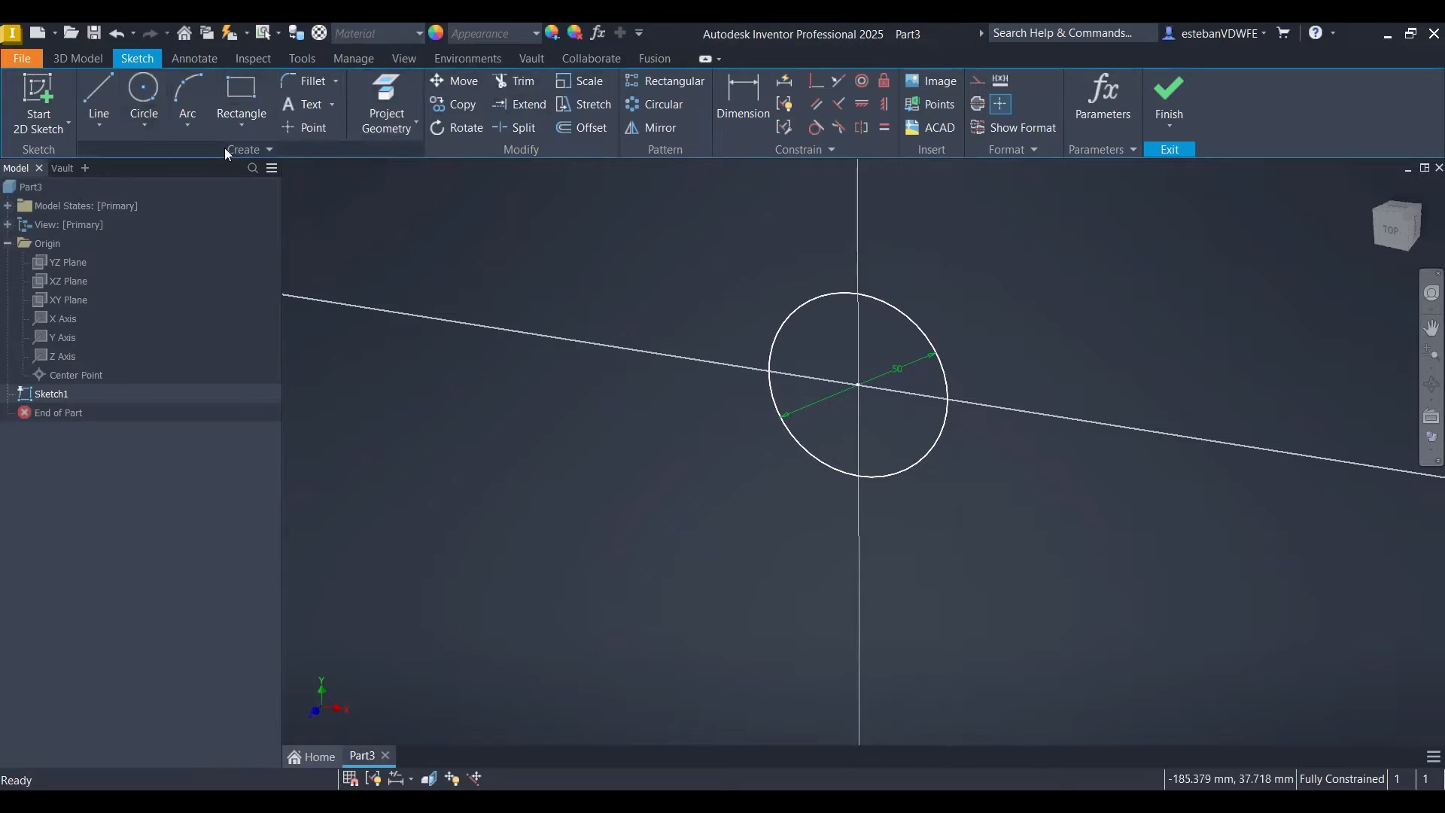
{"action": "left_click", "coordinate": [243, 122]}
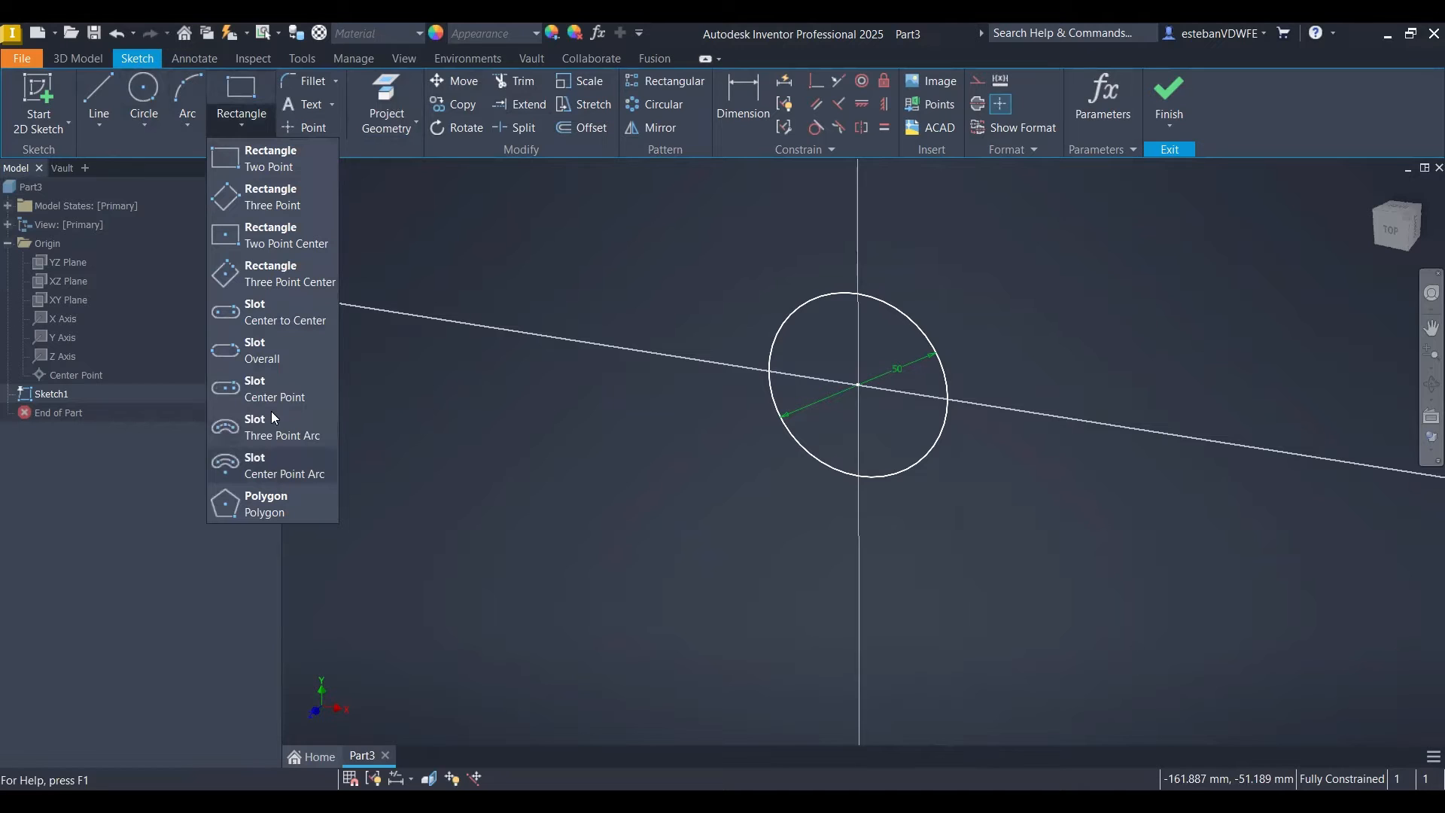
{"action": "left_click", "coordinate": [186, 129]}
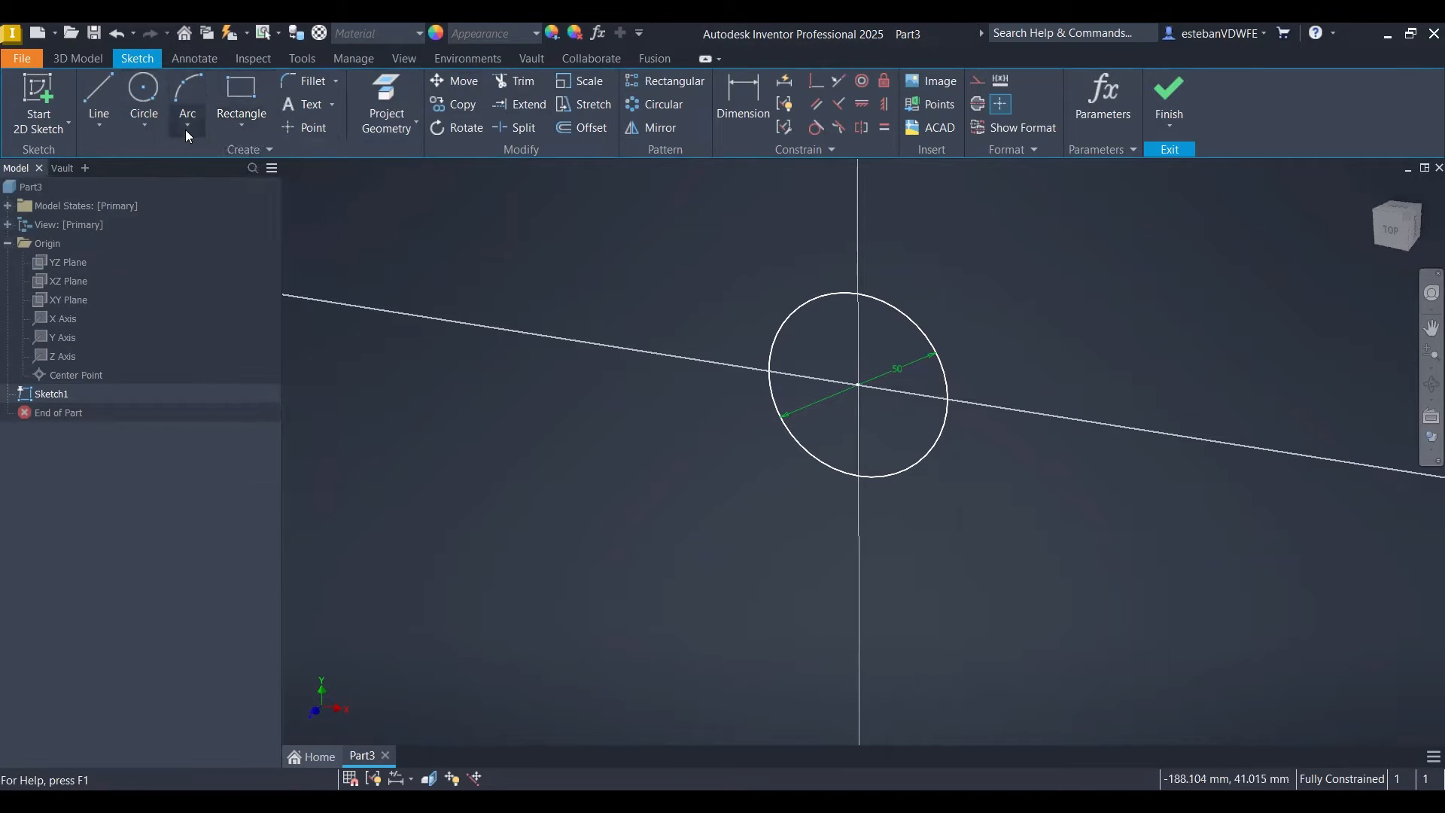
{"action": "left_click", "coordinate": [145, 130]}
{"action": "left_click", "coordinate": [102, 123]}
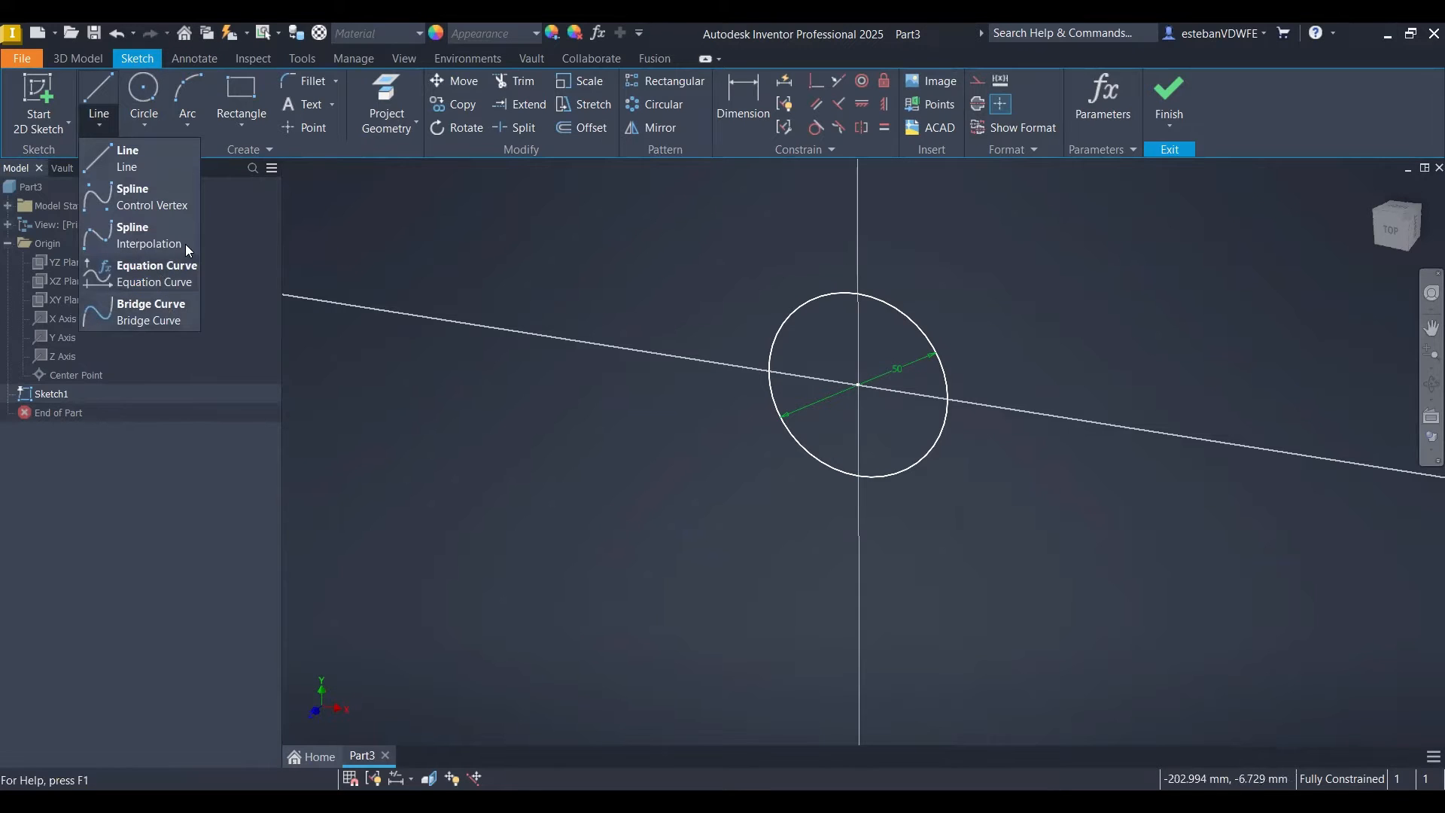
{"action": "left_click", "coordinate": [473, 244]}
{"action": "left_click", "coordinate": [404, 127]}
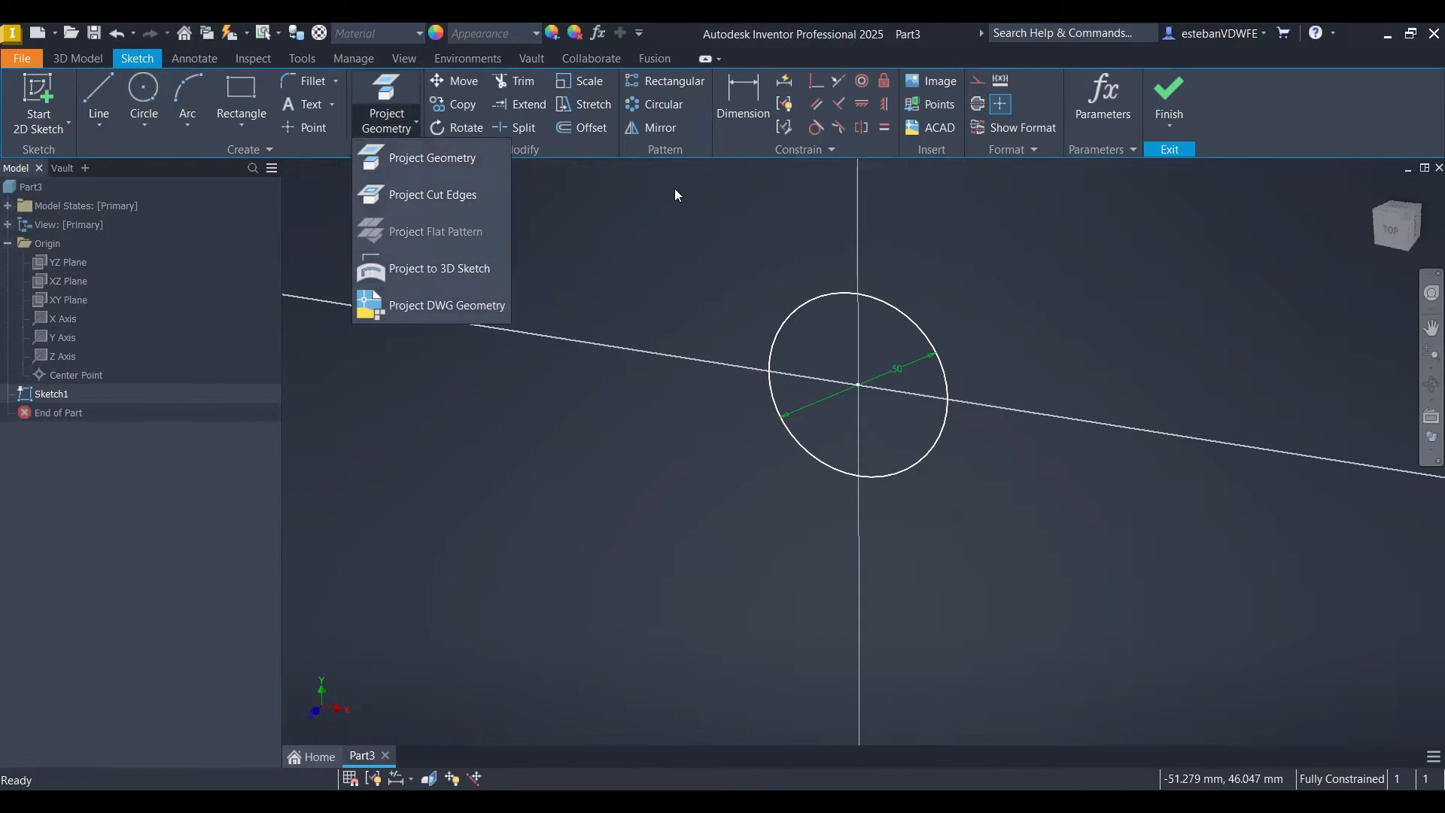
{"action": "left_click", "coordinate": [620, 211]}
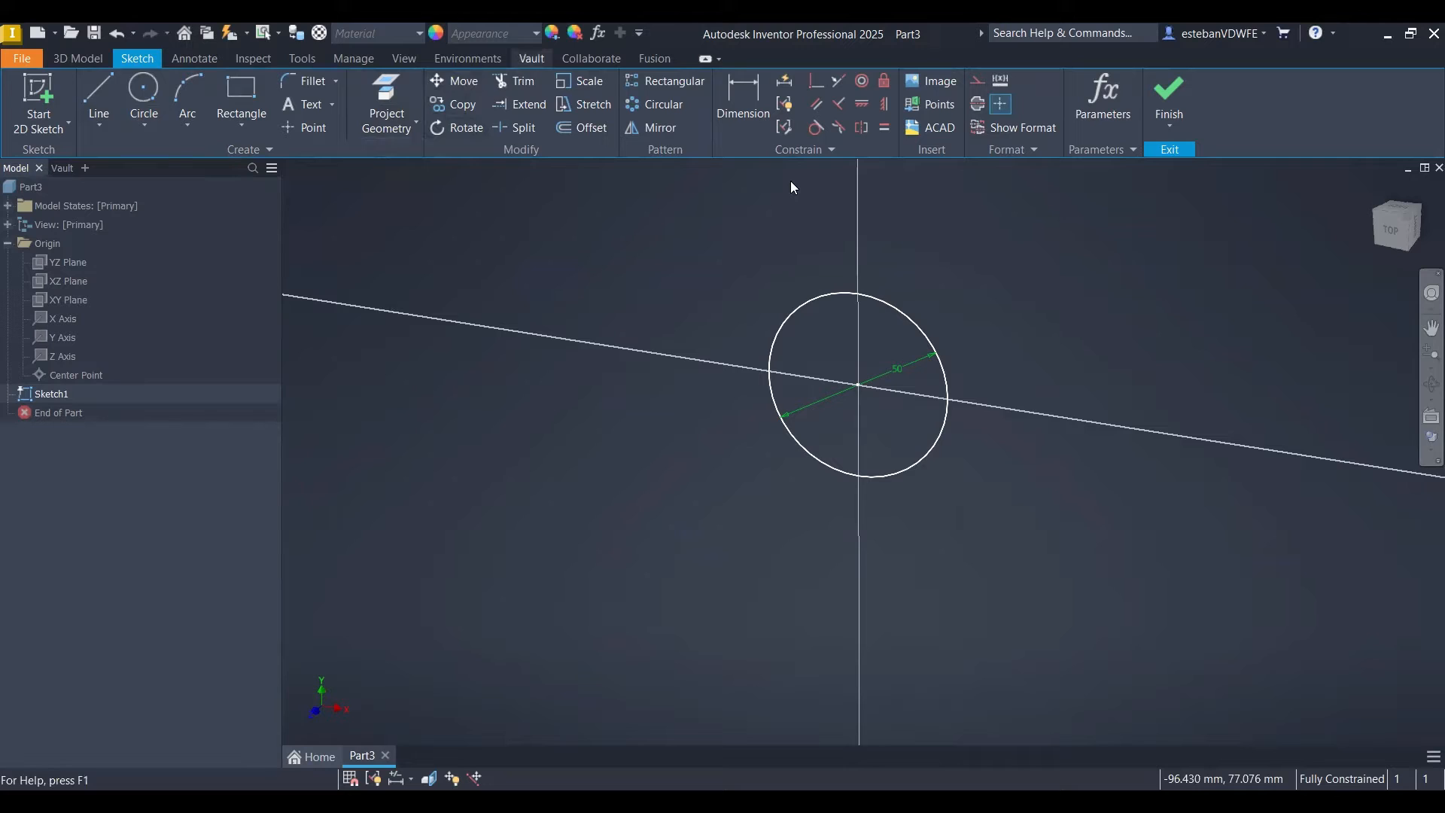
- Draw a slanted line above the circle, starting near its upper side and extending well past it in the X direction
{"action": "left_click", "coordinate": [111, 92]}
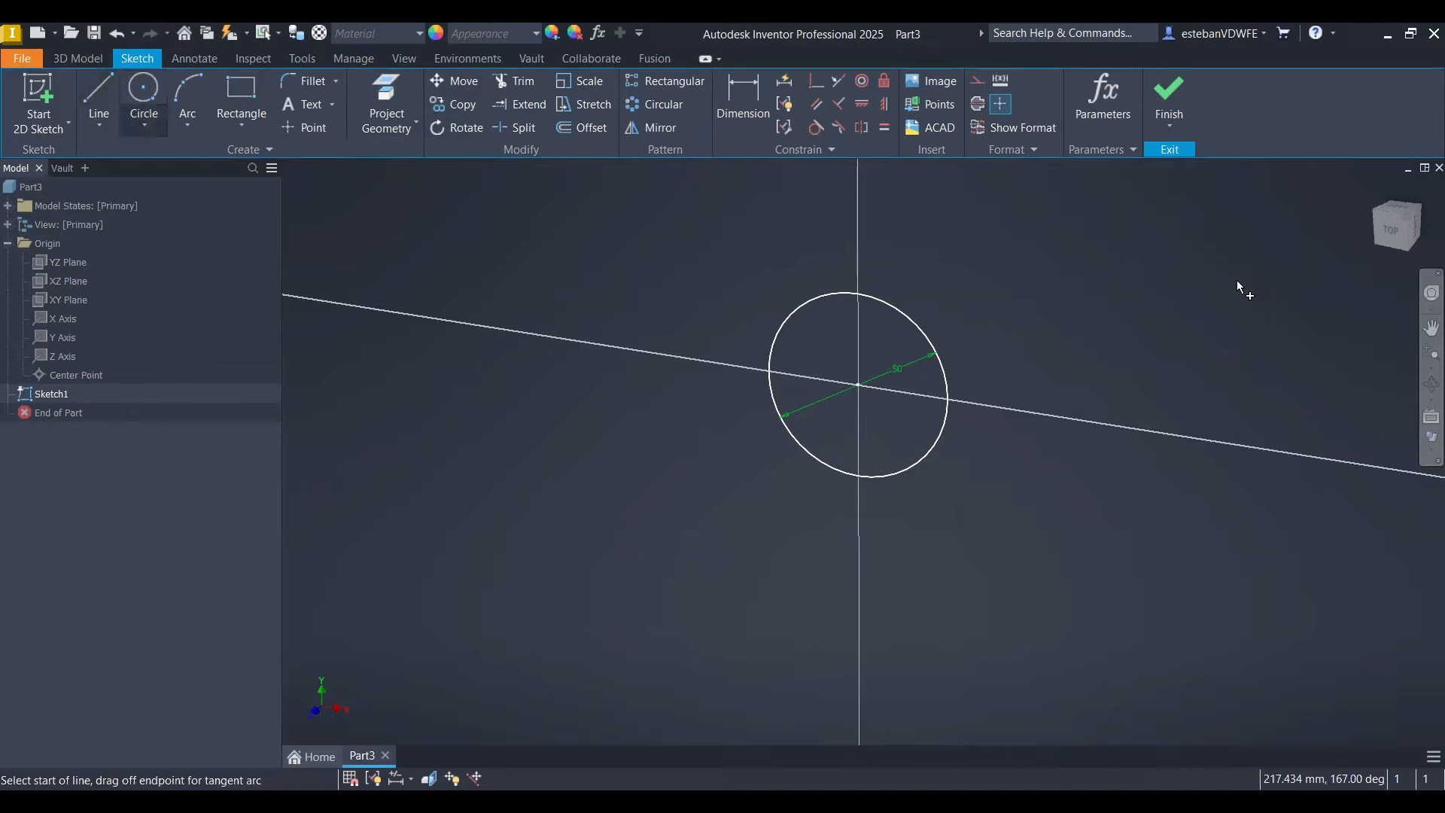
{"action": "right_click", "coordinate": [1209, 301]}
{"action": "left_click", "coordinate": [1274, 301]}
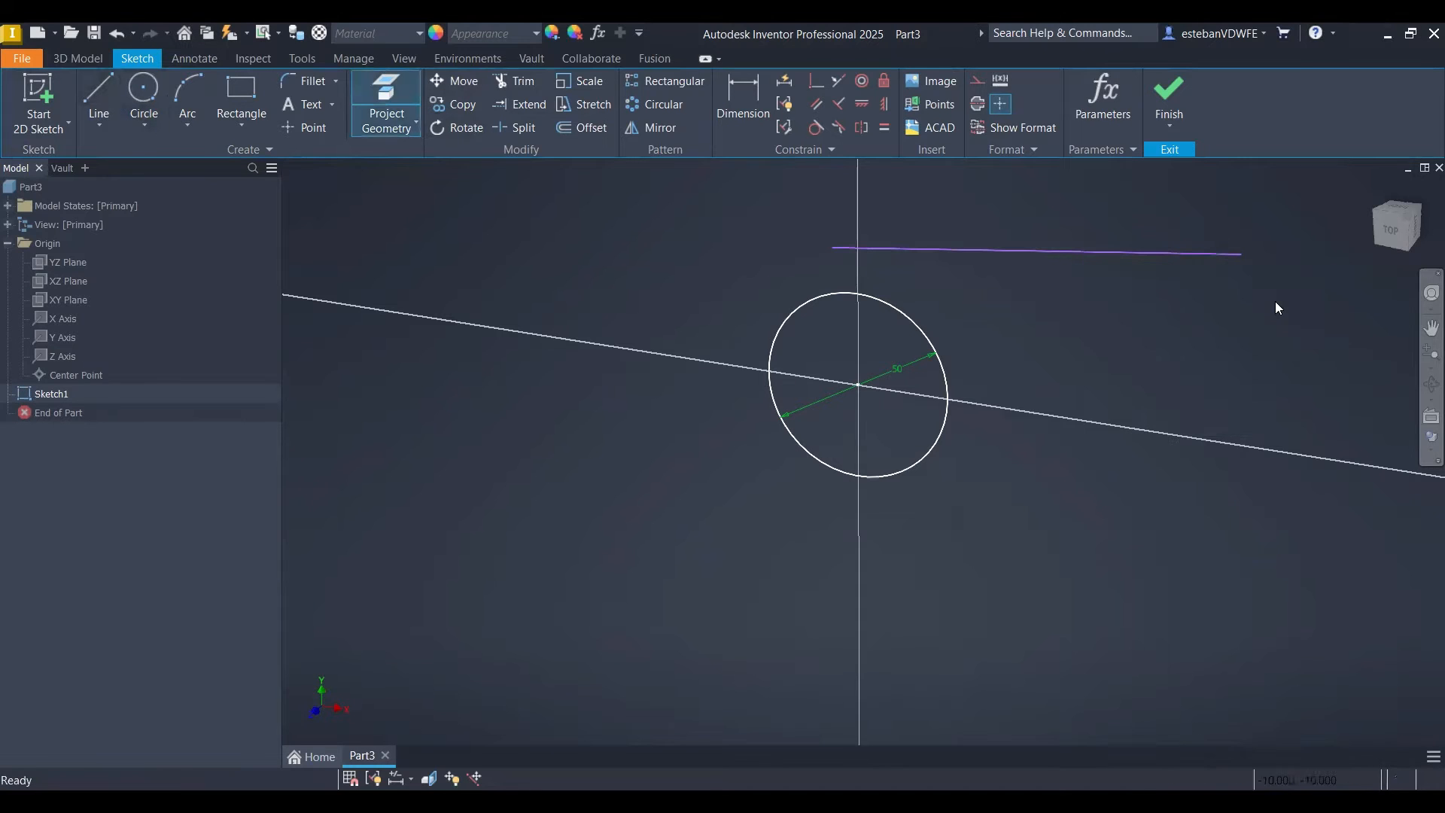
- Attach the line's near endpoint to the top of the circle, make the line tangent, and check the constraints on both
{"action": "left_click", "coordinate": [1385, 240]}
{"action": "scroll", "coordinate": [654, 403], "scroll_direction": "up", "scroll_amount": 3}
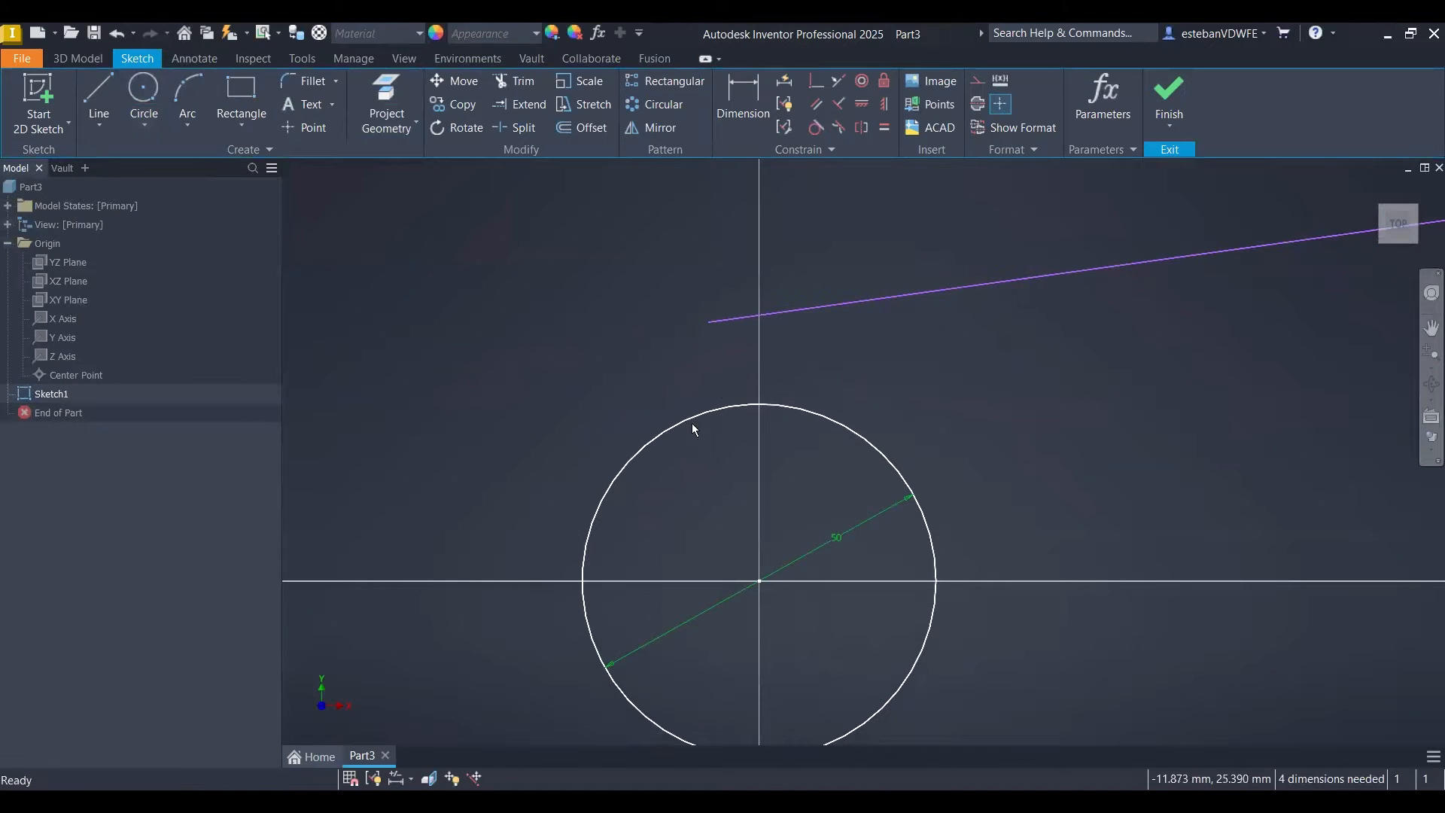
{"action": "left_click_drag", "start_coordinate": [710, 323], "coordinate": [717, 406]}
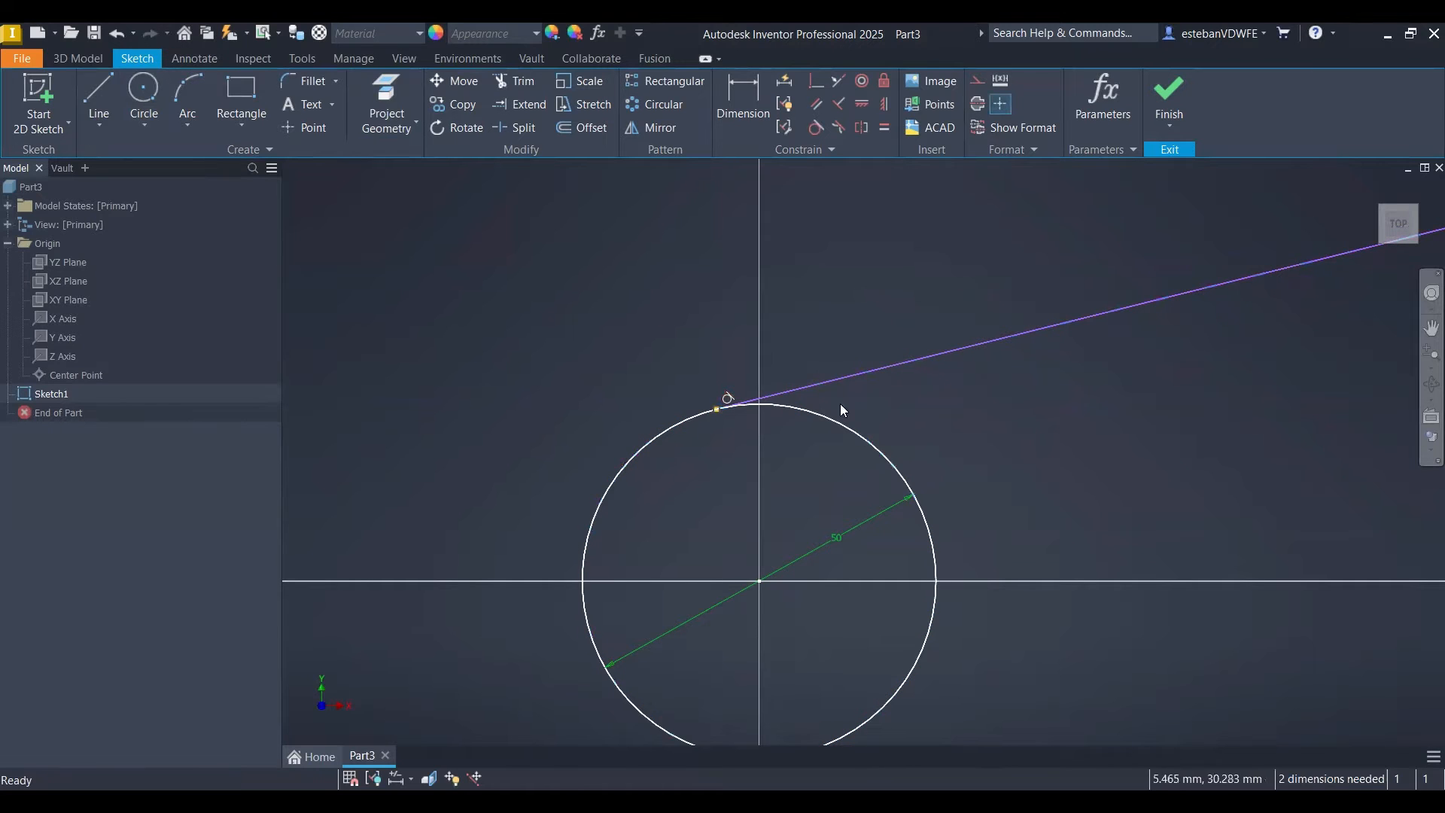
{"action": "scroll", "coordinate": [909, 436], "scroll_direction": "down", "scroll_amount": 5}
{"action": "scroll", "coordinate": [918, 412], "scroll_direction": "up", "scroll_amount": 4}
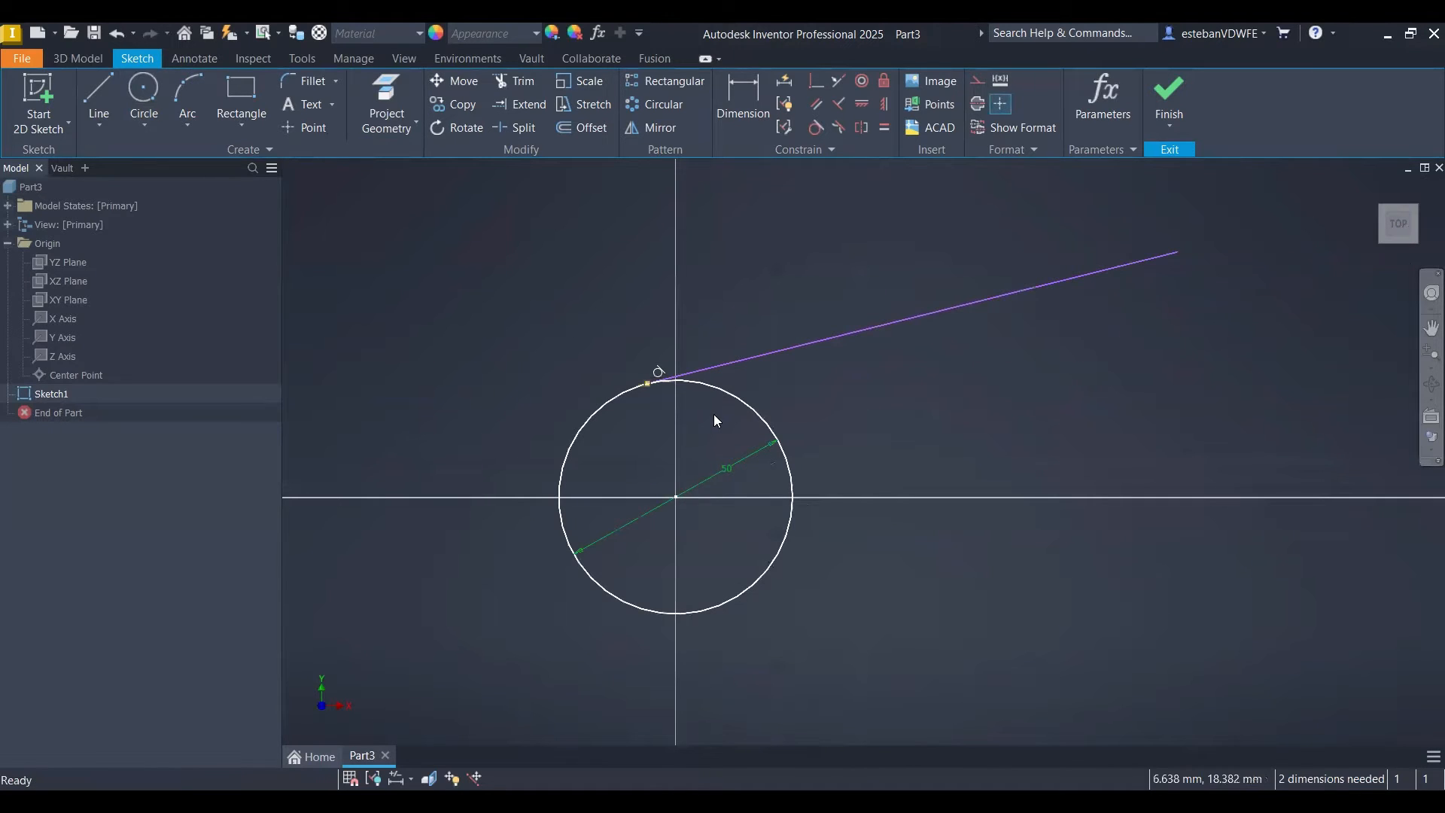
{"action": "left_click", "coordinate": [761, 415]}
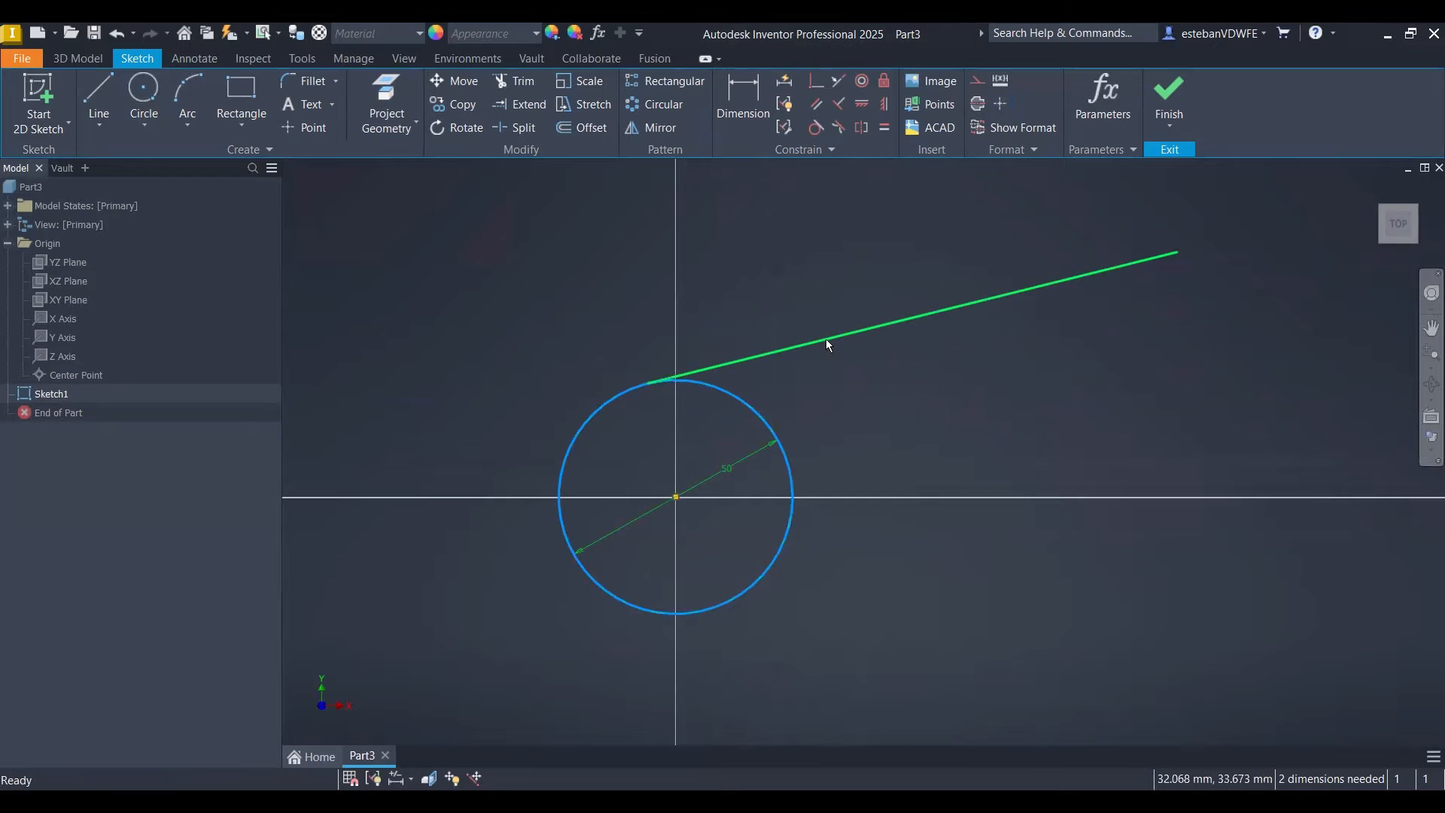
{"action": "left_click", "coordinate": [826, 339], "text": "ctrl"}
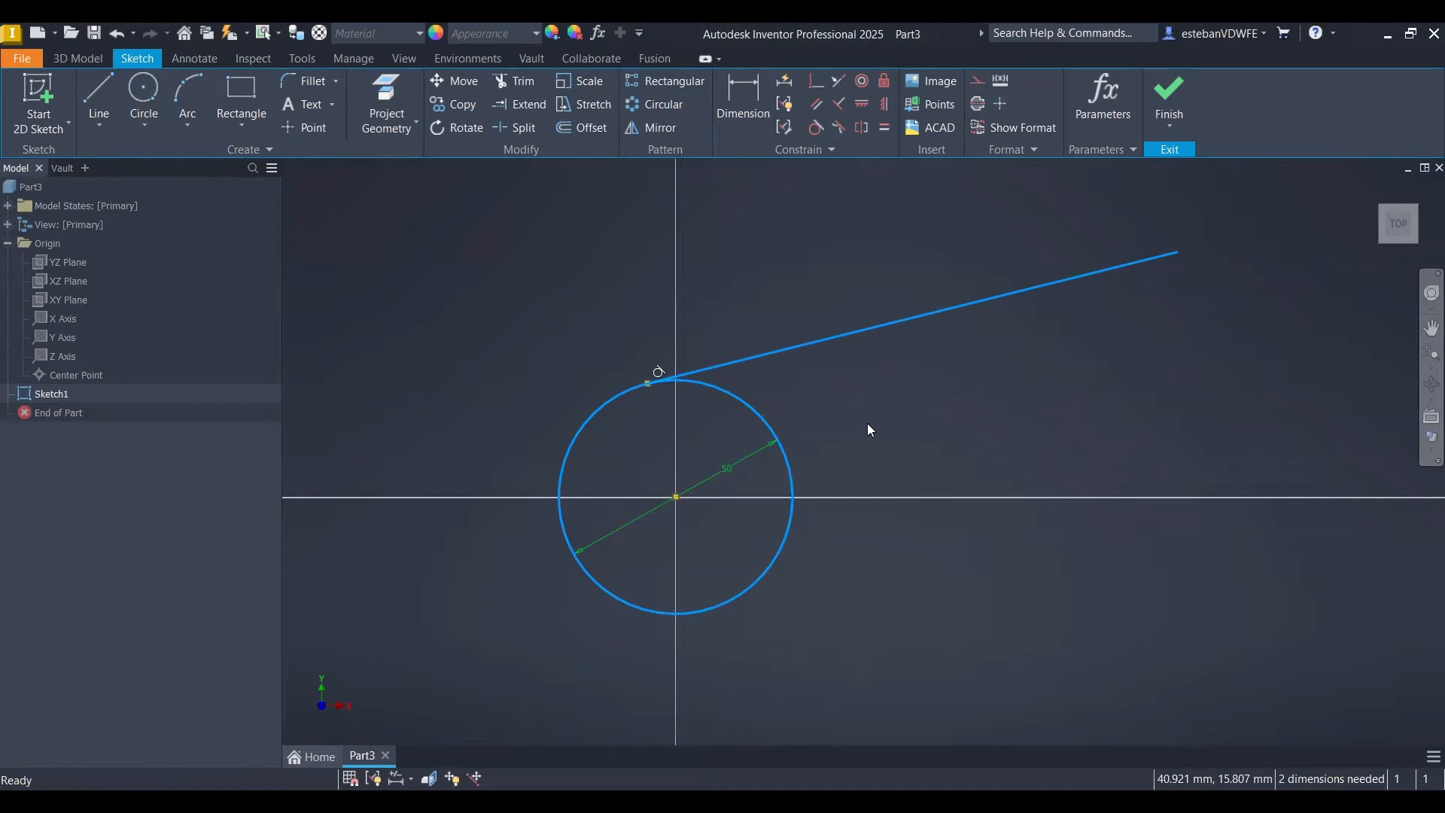
{"action": "left_click", "coordinate": [929, 392]}
- Draw a second line about 109 mm long from the circle's lower side, parallel to the upper line and tangent to the circle
{"action": "middle_click_drag", "start_coordinate": [1078, 389], "coordinate": [1013, 390]}
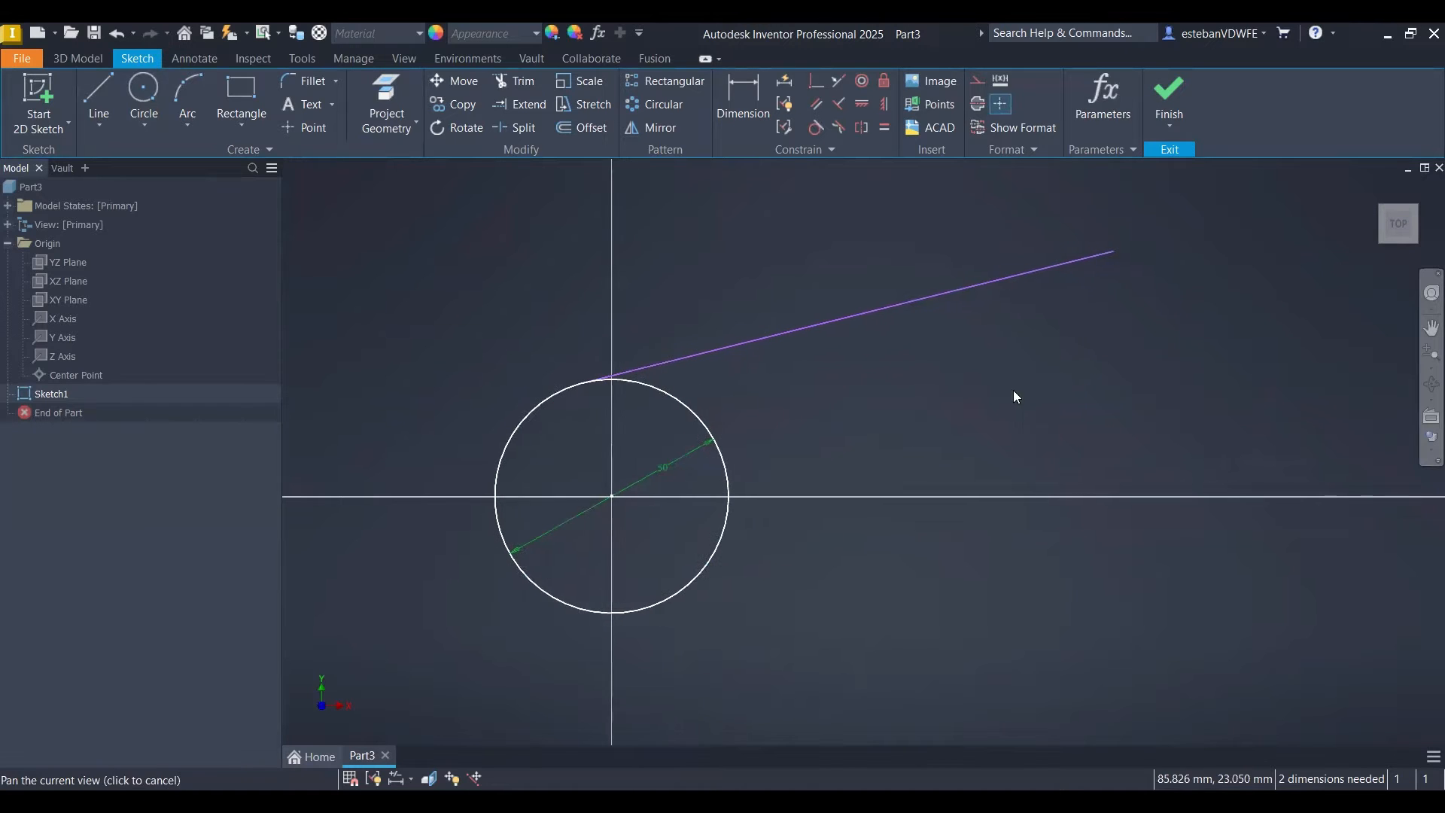
{"action": "right_click_drag", "start_coordinate": [1035, 480], "coordinate": [1035, 355]}
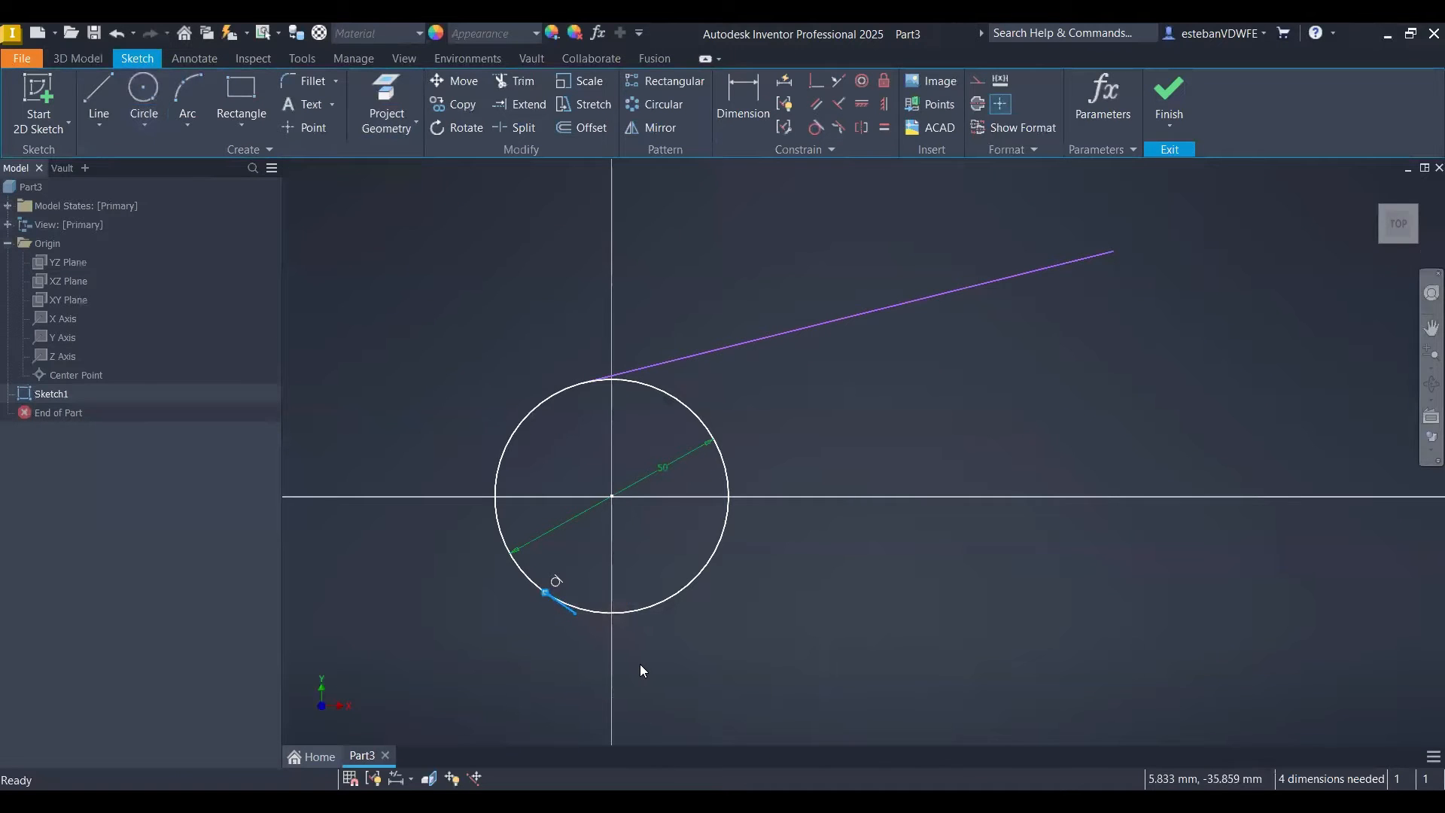
{"action": "right_click_drag", "start_coordinate": [821, 662], "coordinate": [848, 490]}
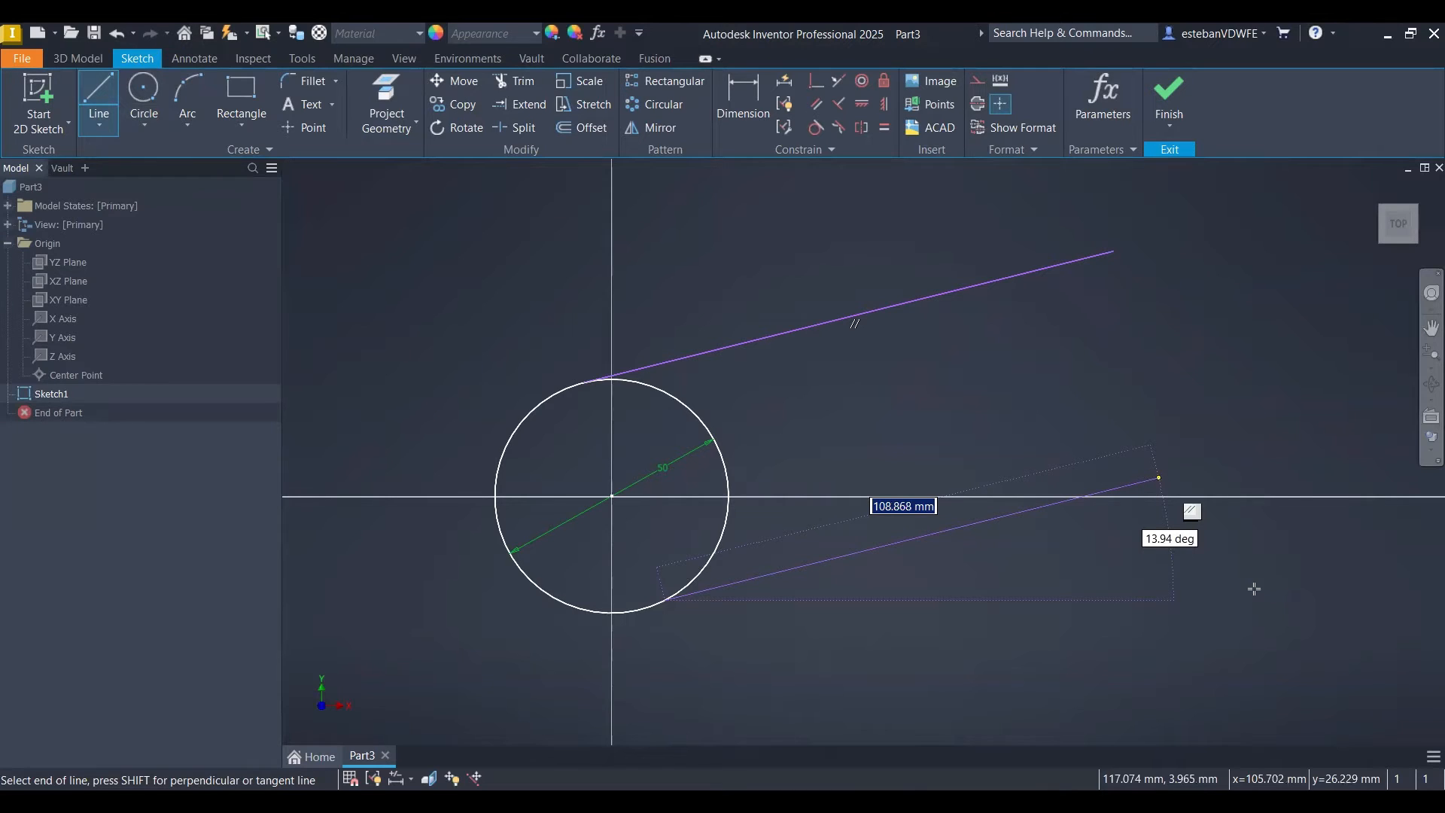
{"action": "key", "text": "Return"}
{"action": "key", "text": "Escape"}
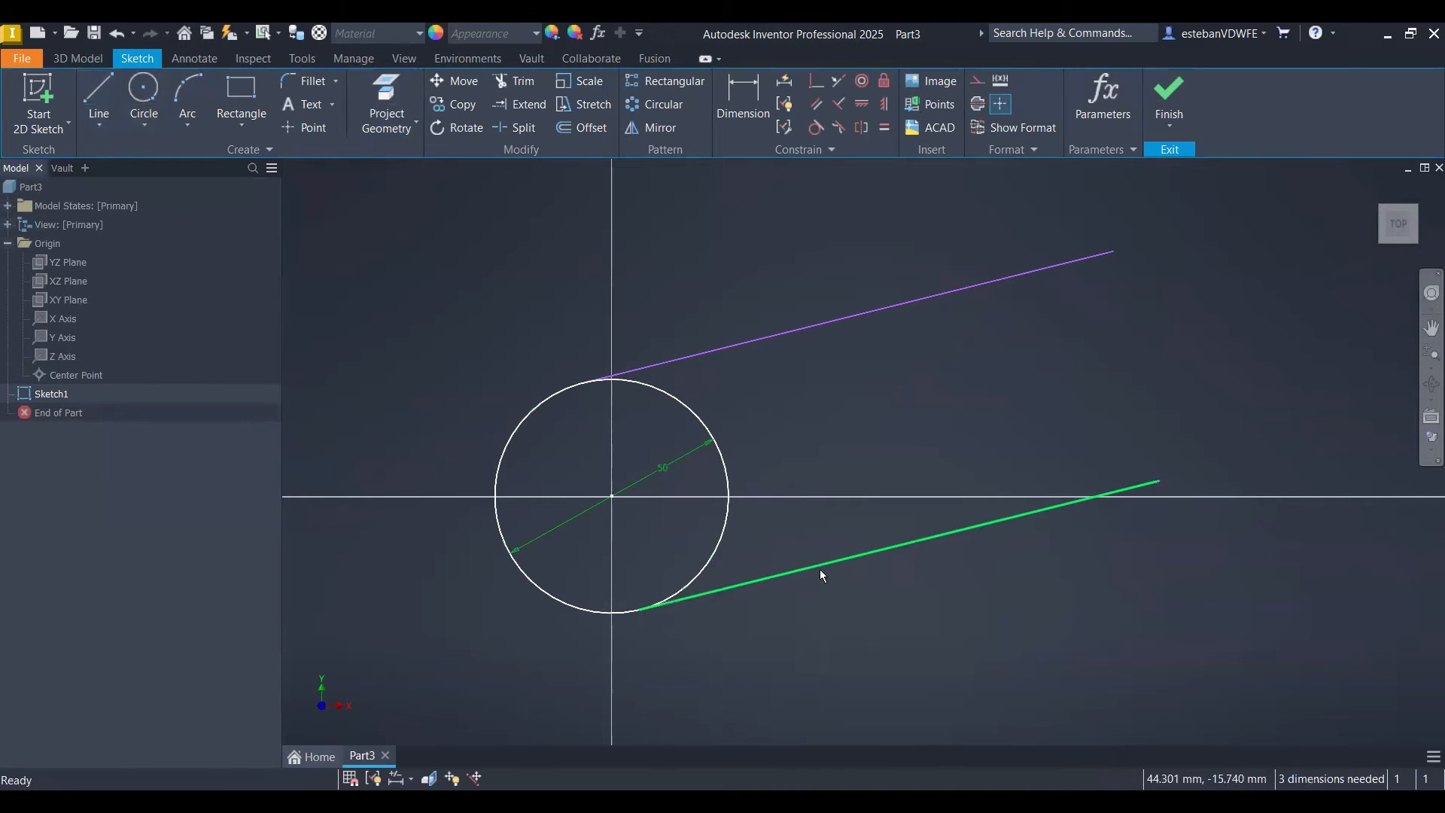
{"action": "left_click", "coordinate": [662, 604]}
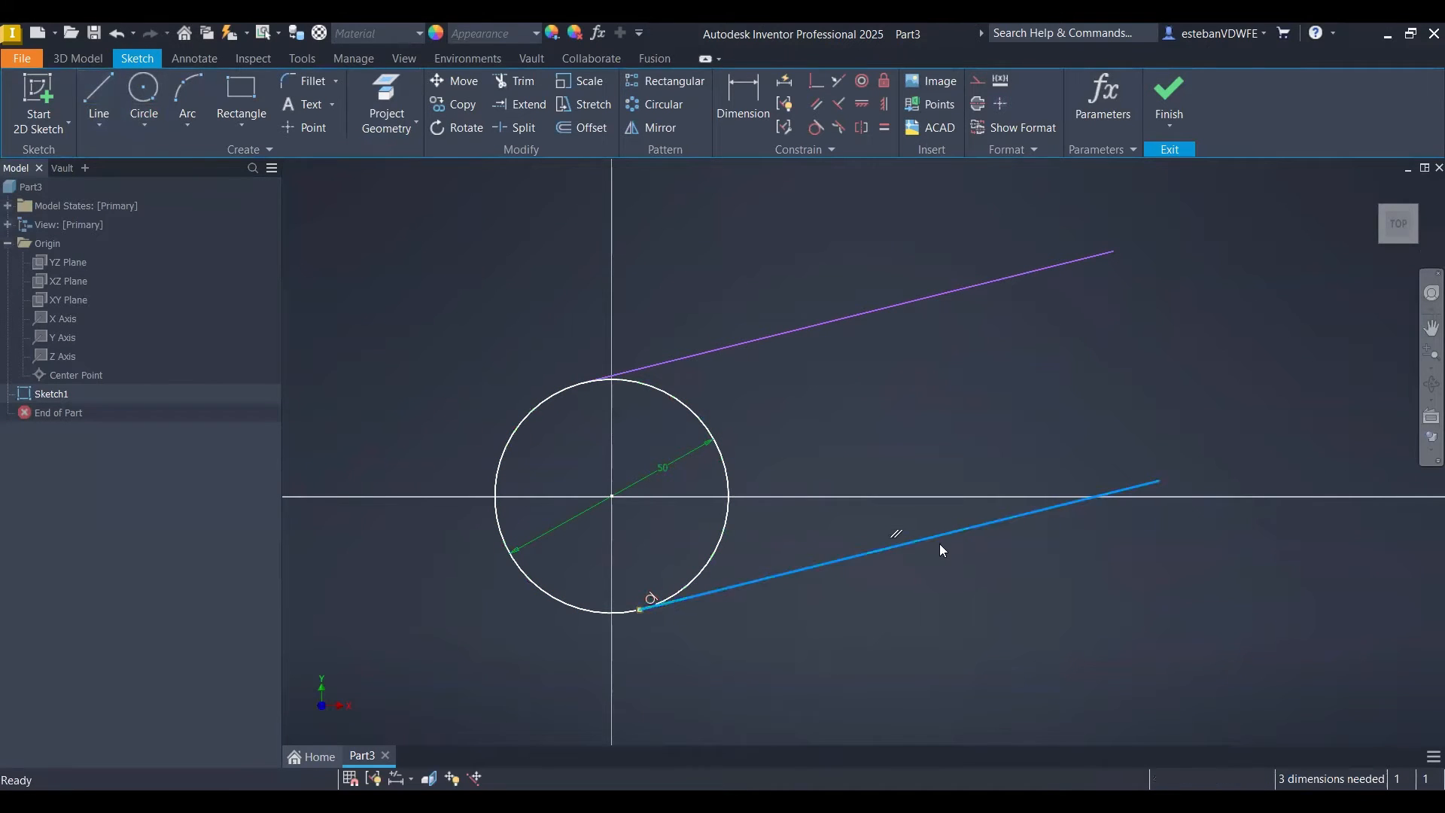
{"action": "left_click", "coordinate": [939, 424]}
- Draw a separate vertical line beyond the free ends of the two tangent lines, crossing the horizontal axis
{"action": "middle_click_drag", "start_coordinate": [990, 435], "coordinate": [687, 429]}
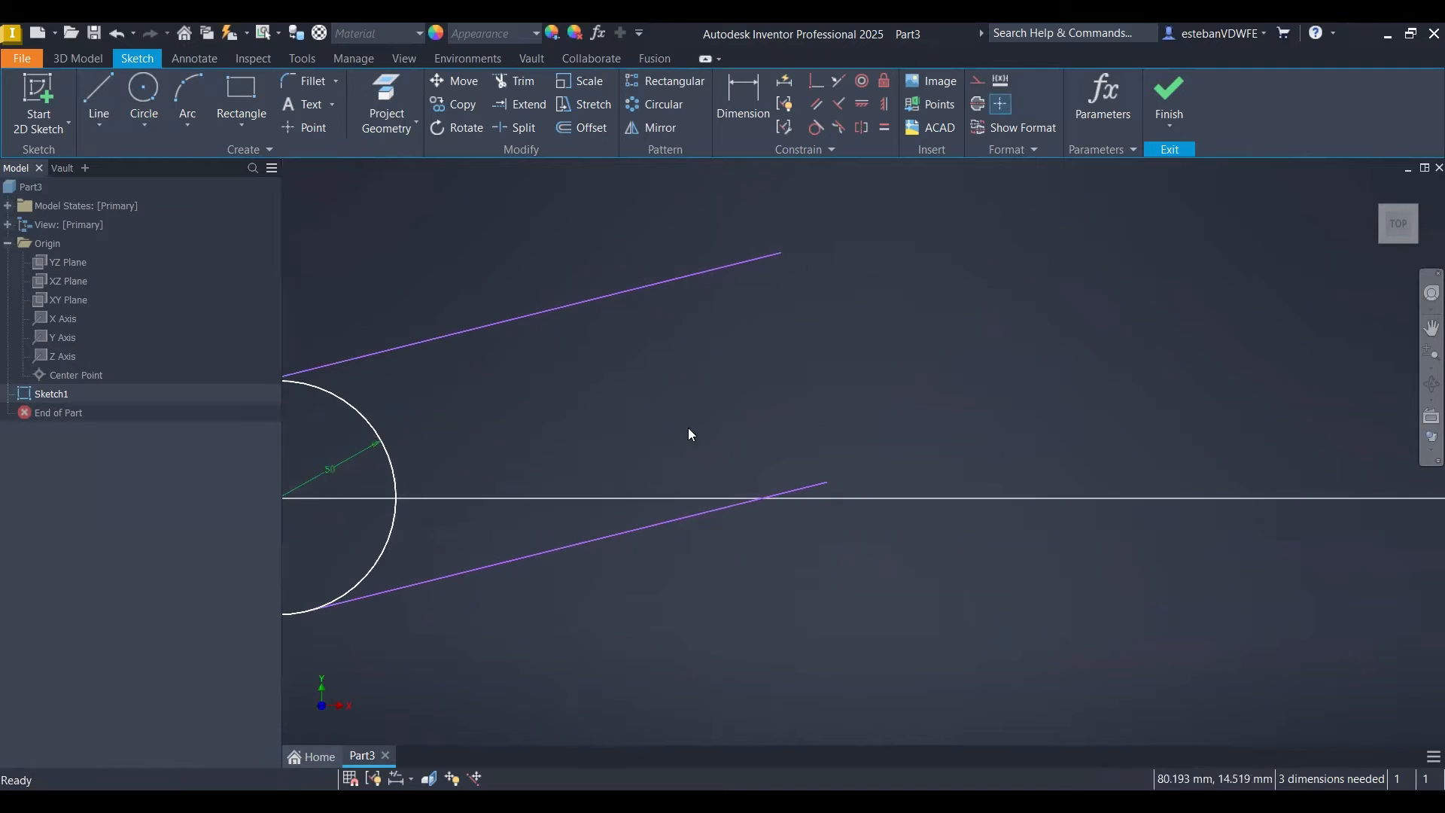
{"action": "right_click_drag", "start_coordinate": [967, 483], "coordinate": [936, 324]}
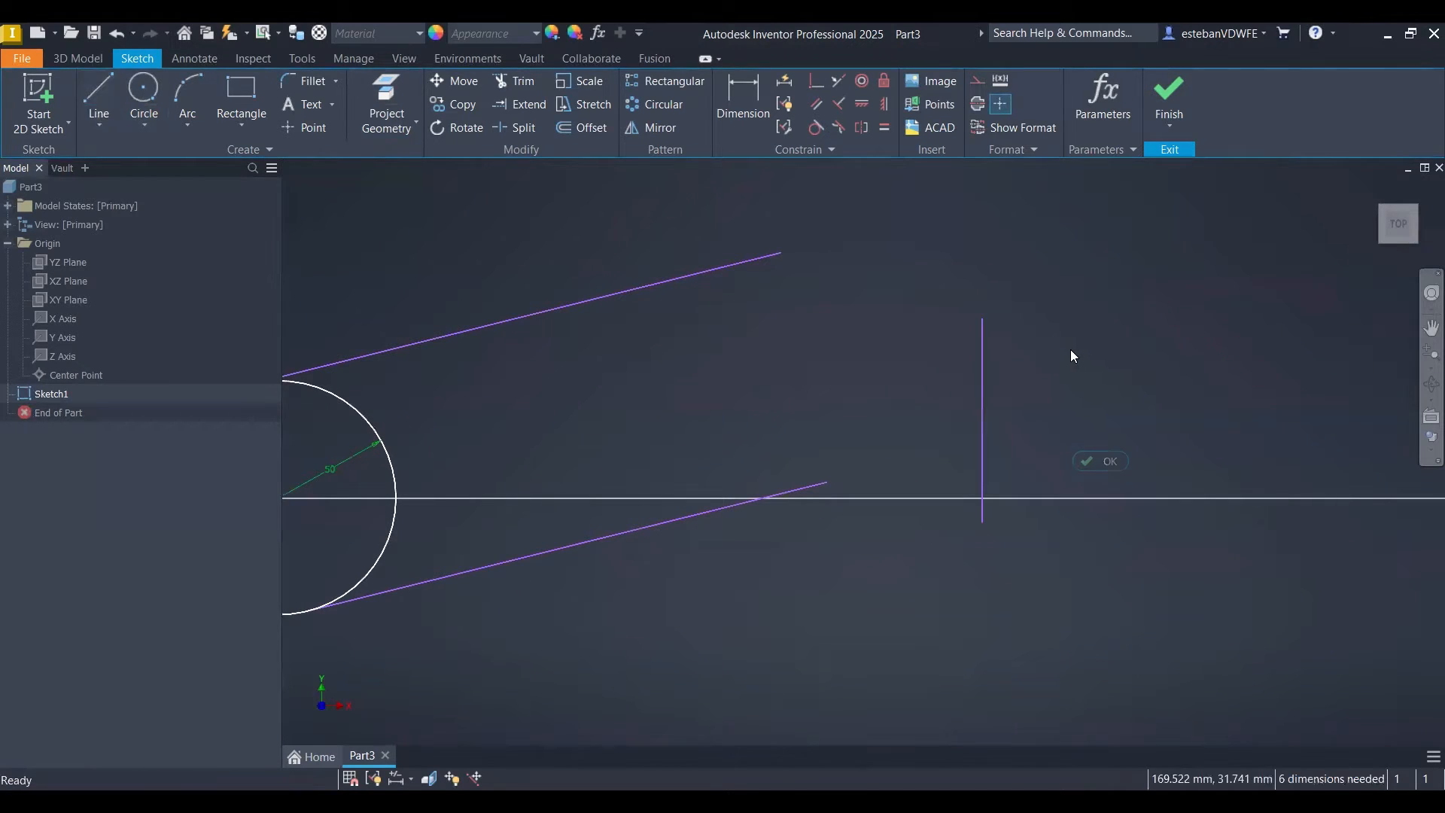
{"action": "middle_click_drag", "start_coordinate": [1070, 350], "coordinate": [1058, 347]}
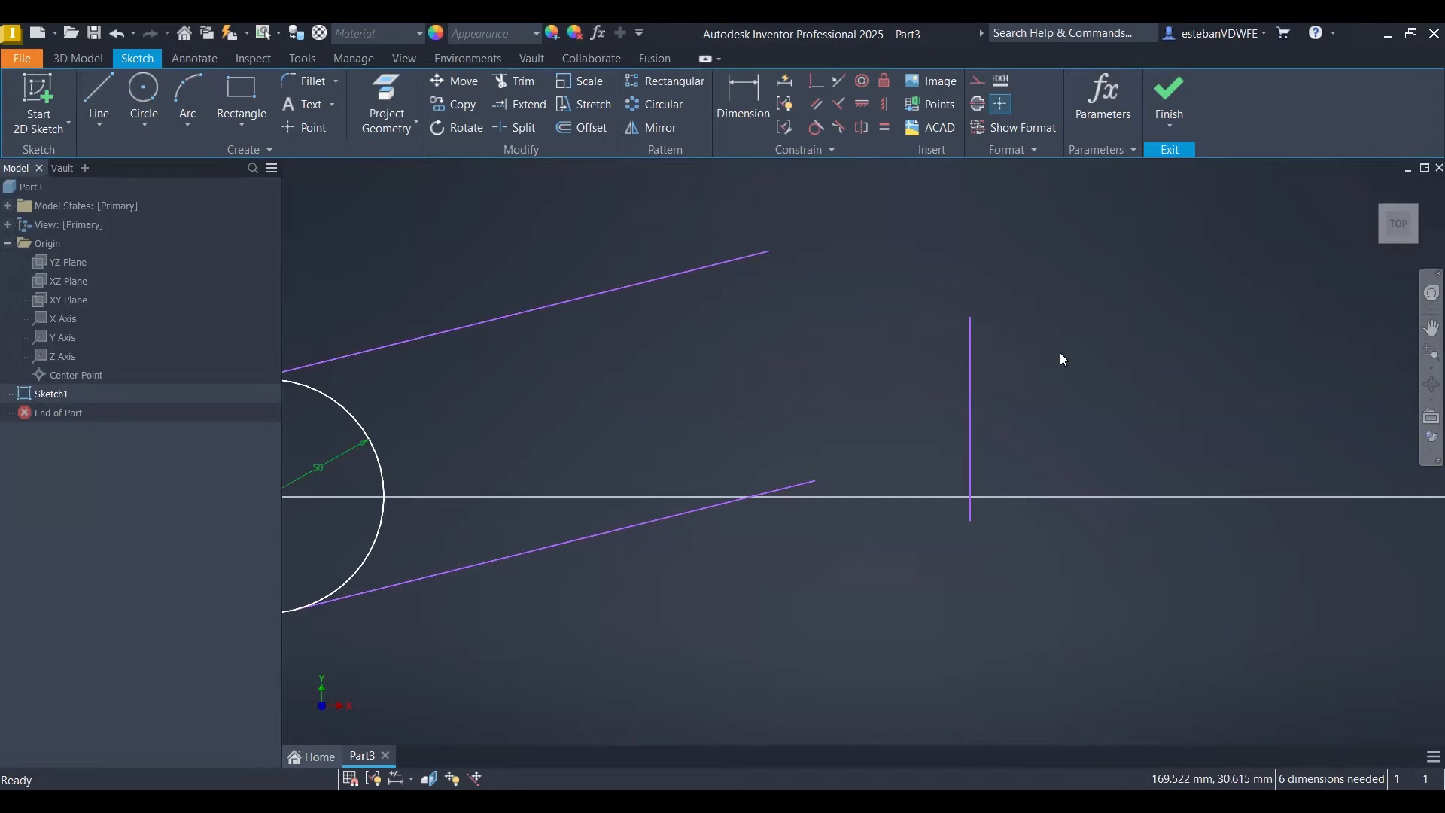
- Make the vertical line's upper endpoint coincident with the free end of the upper tangent line
{"action": "right_click", "coordinate": [1059, 352]}
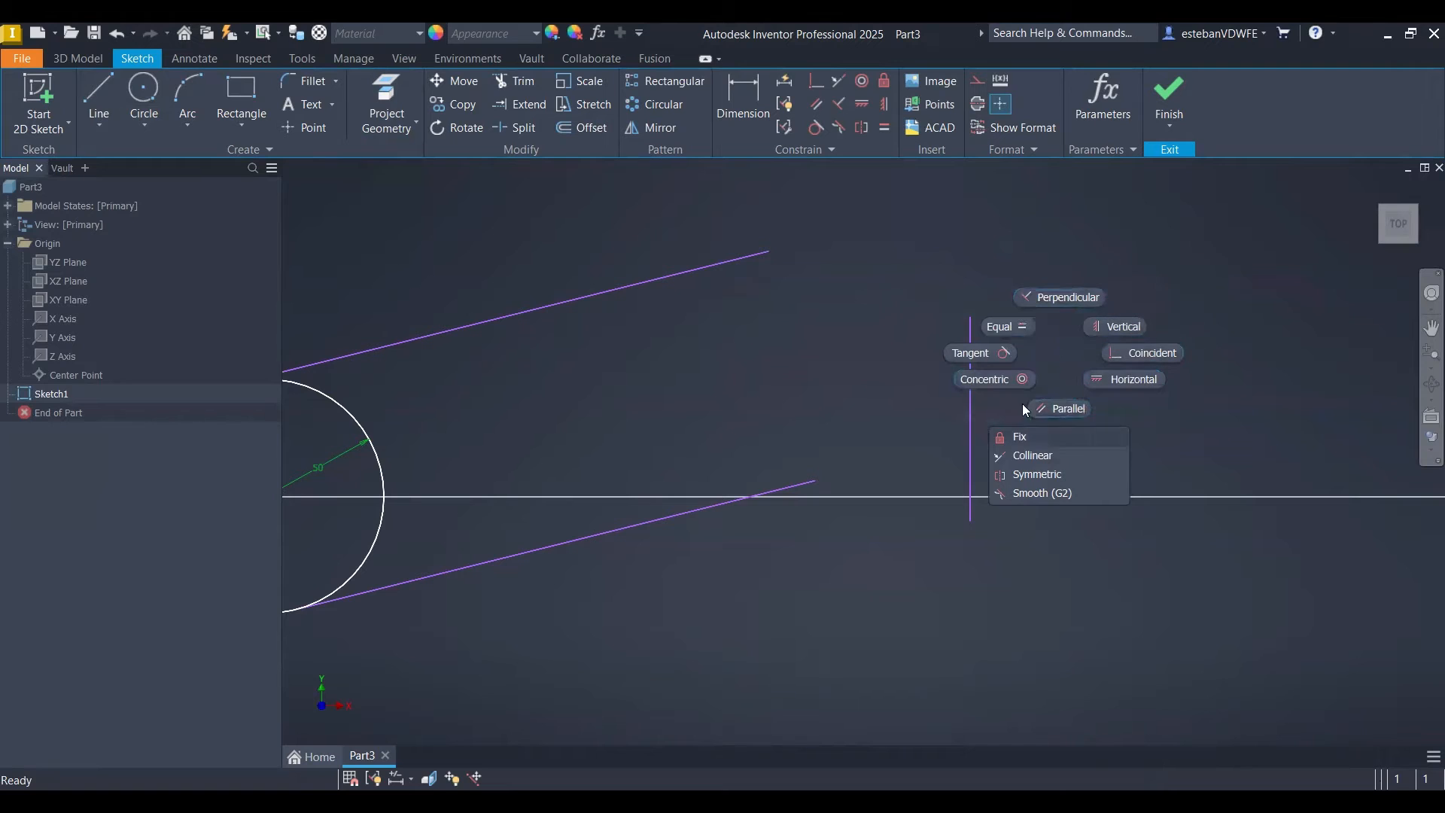
{"action": "left_click", "coordinate": [766, 344]}
{"action": "middle_click_drag", "start_coordinate": [822, 348], "coordinate": [857, 359]}
{"action": "right_click_drag", "start_coordinate": [761, 336], "coordinate": [903, 337], "text": "ctrl"}
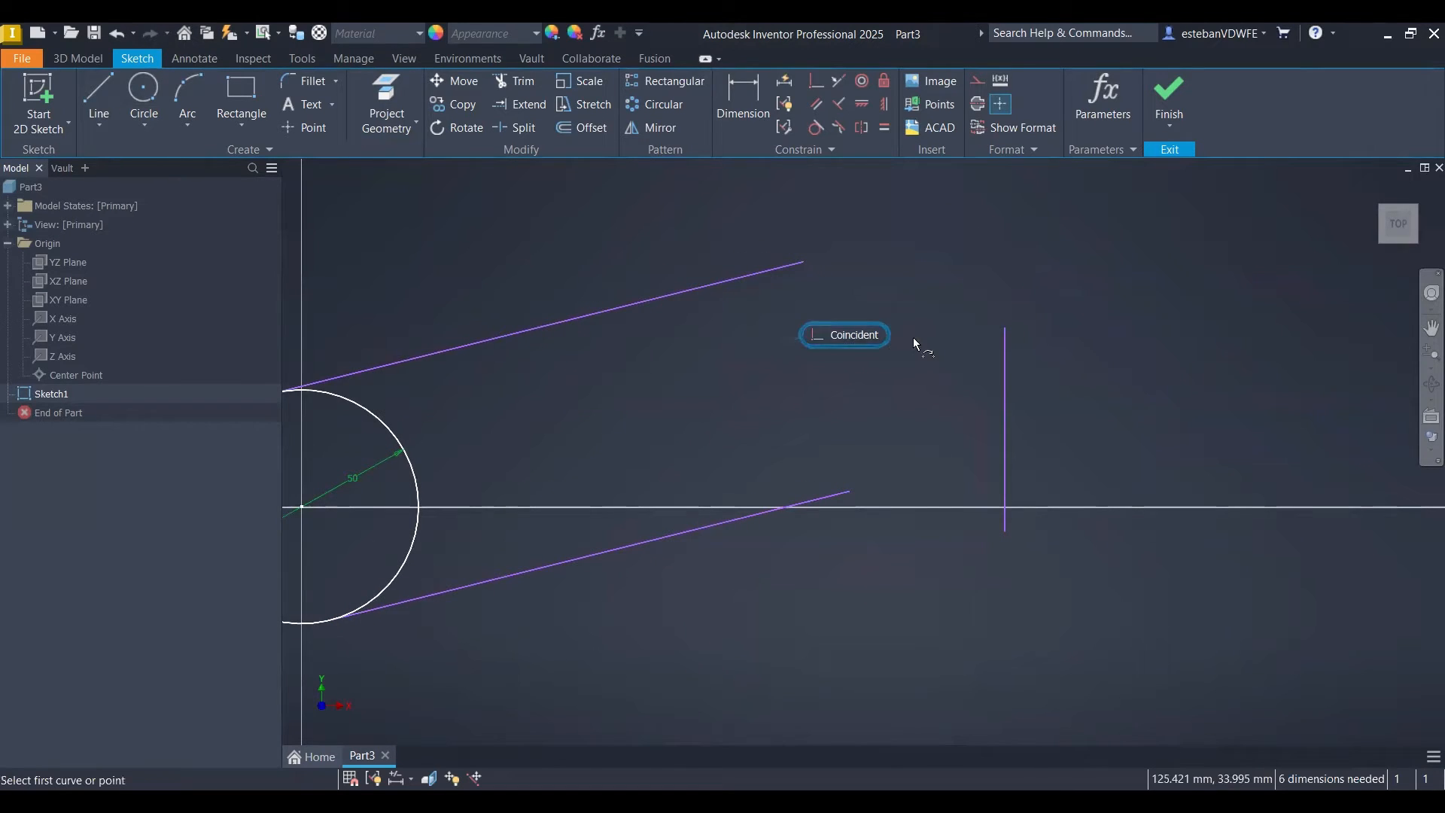
{"action": "left_click", "coordinate": [1002, 331]}
{"action": "left_click", "coordinate": [804, 262]}
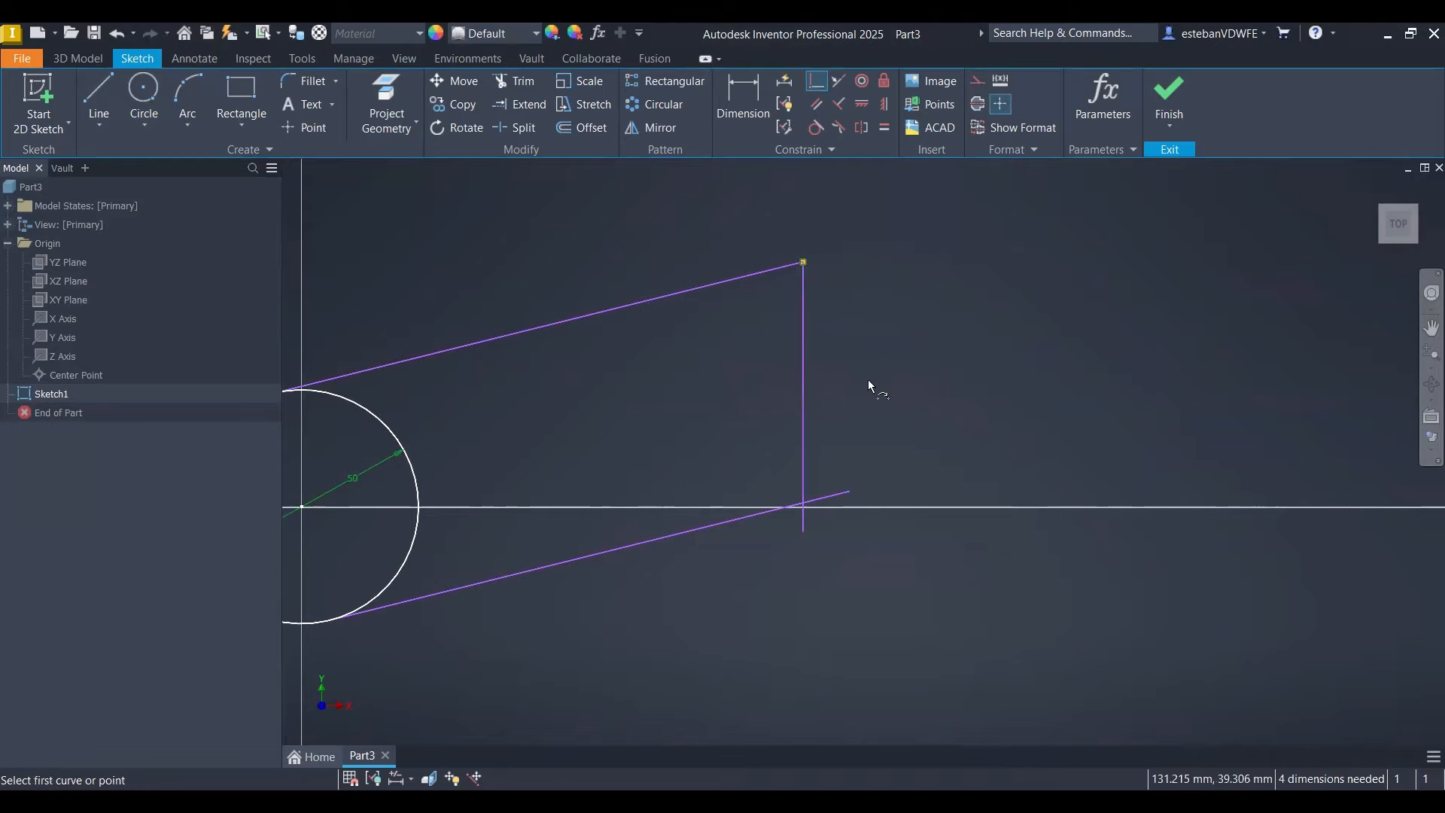
{"action": "right_click", "coordinate": [924, 375]}
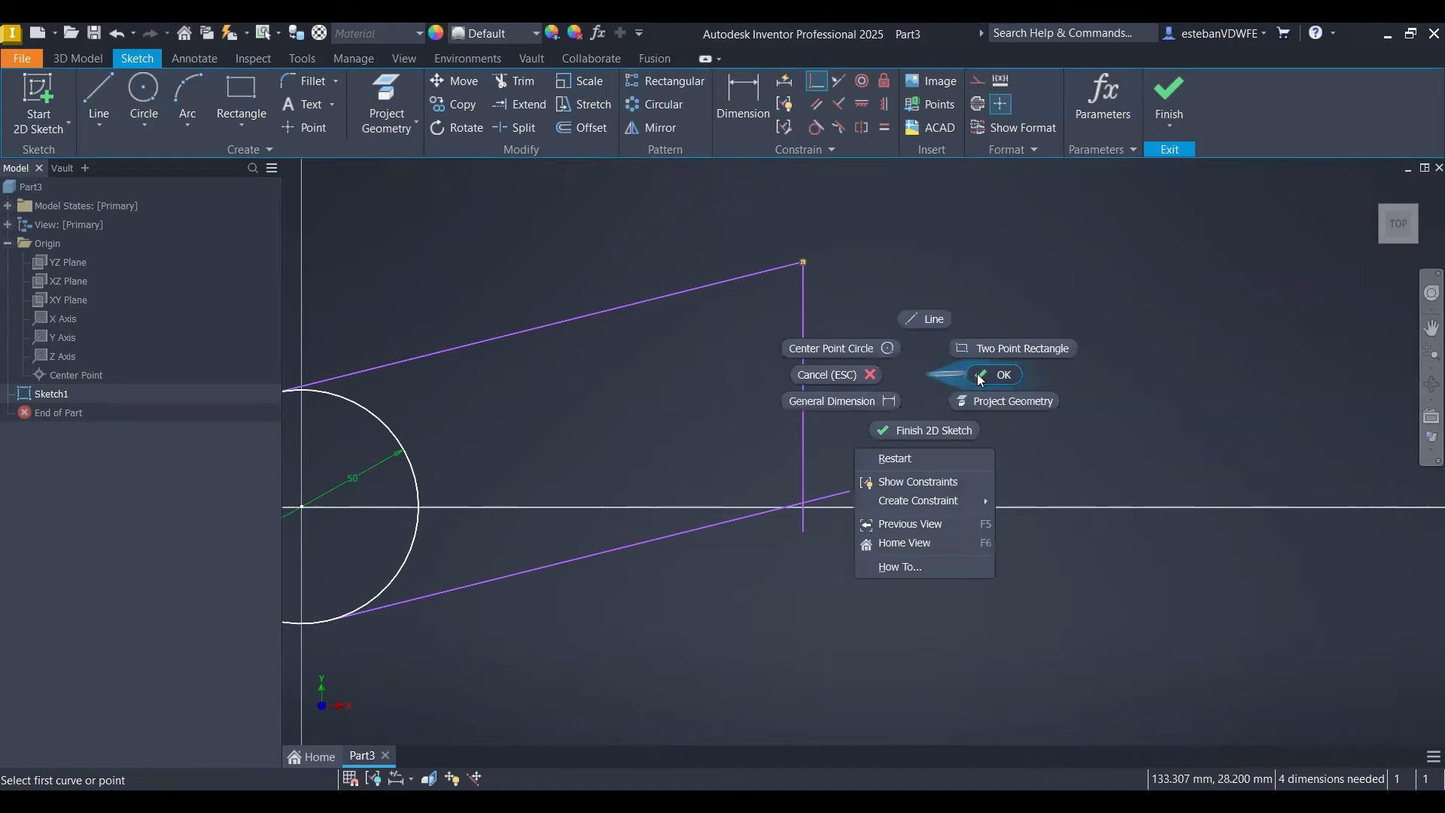
{"action": "left_click", "coordinate": [981, 376]}
- Trim the overhanging ends of the lower tangent line and the vertical line where they cross, forming a corner
{"action": "right_click", "coordinate": [970, 374]}
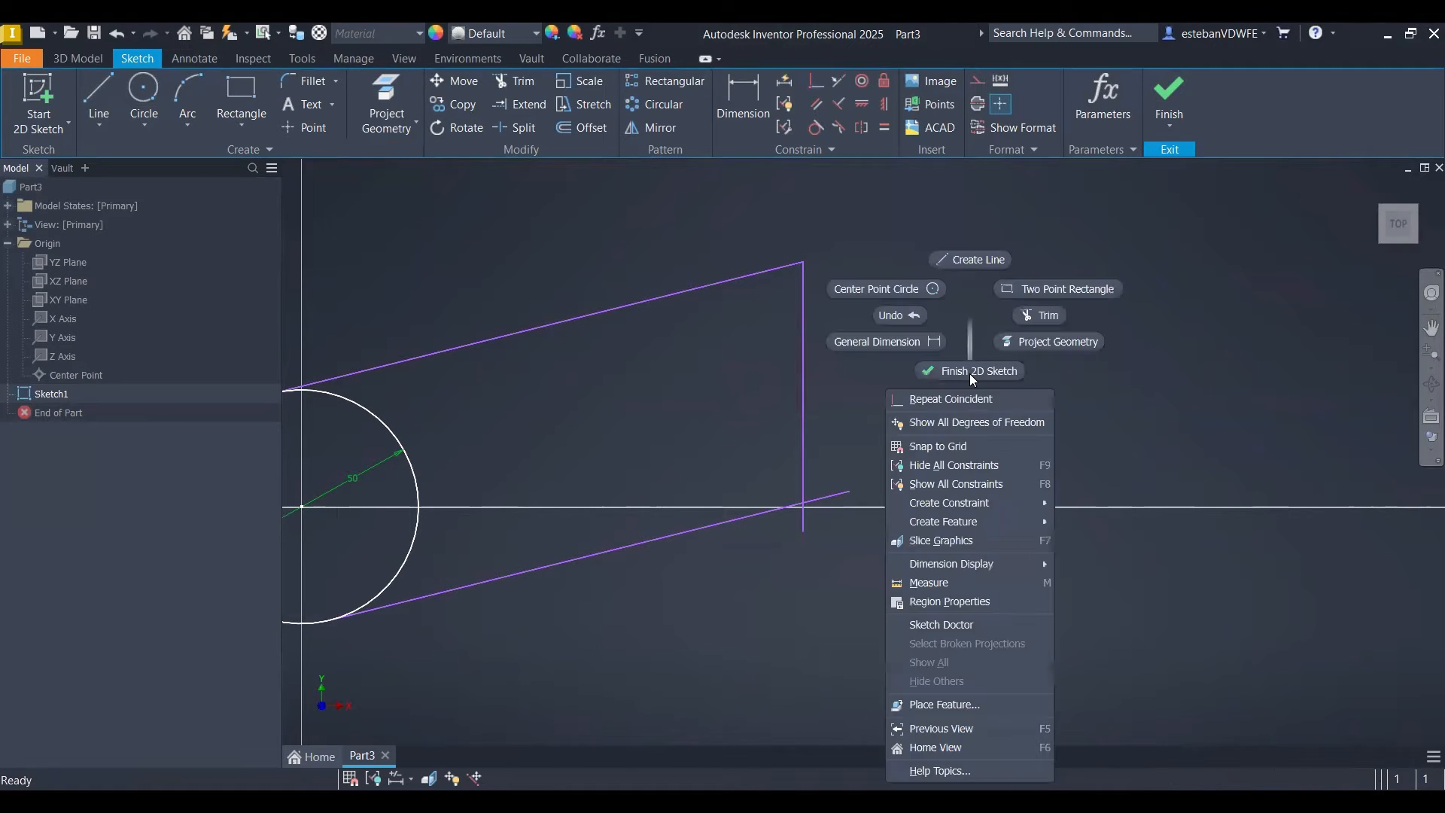
{"action": "left_click", "coordinate": [979, 315]}
{"action": "left_click", "coordinate": [825, 498]}
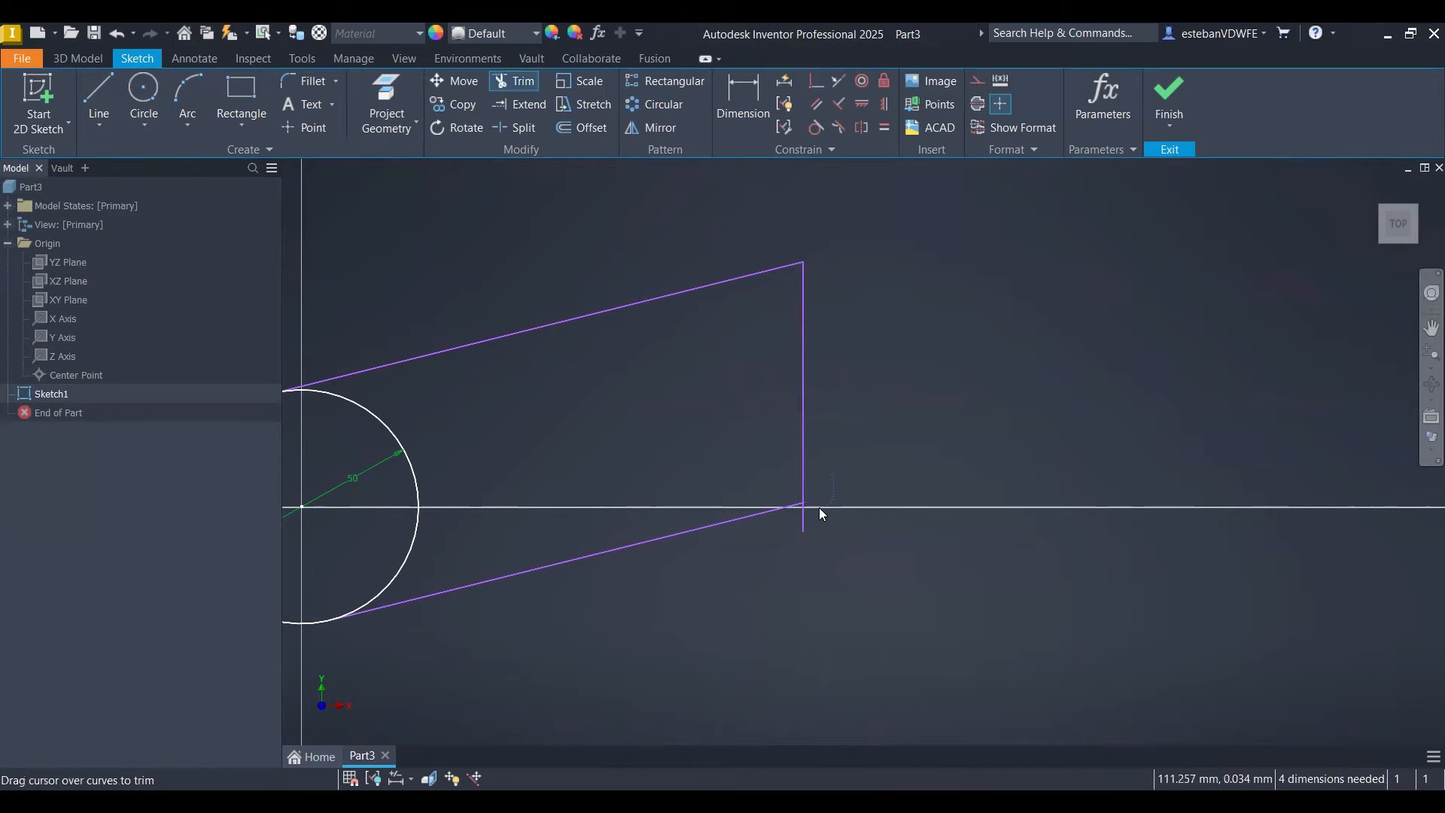
{"action": "left_click", "coordinate": [802, 521]}
{"action": "right_click", "coordinate": [993, 303]}
{"action": "left_click", "coordinate": [1054, 311]}
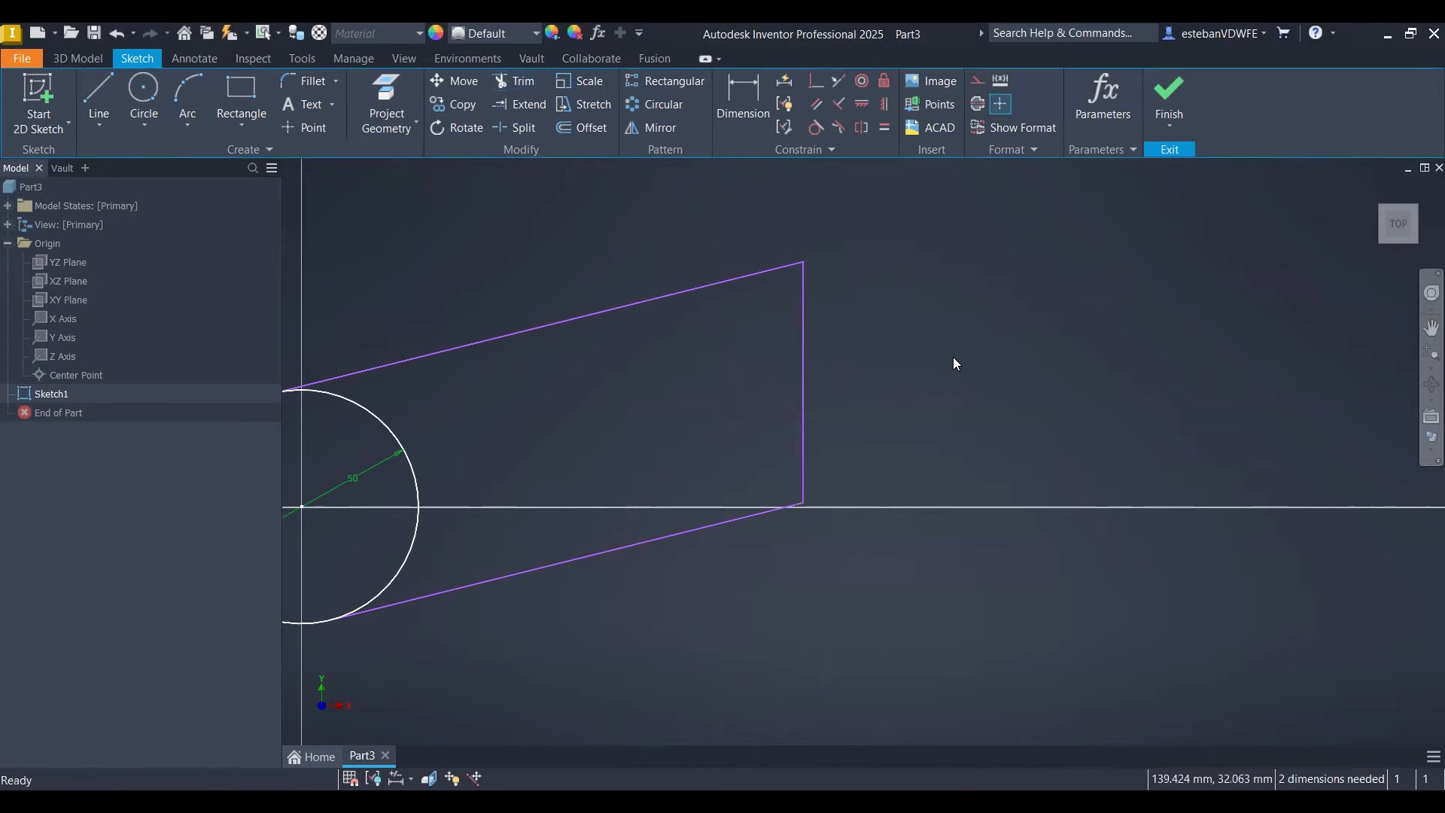
{"action": "mouse_move", "coordinate": [918, 405]}
{"action": "middle_mouse_down"}
{"action": "mouse_move", "coordinate": [1046, 381]}
{"action": "mouse_move", "coordinate": [1040, 334]}
{"action": "mouse_move", "coordinate": [998, 338]}
{"action": "middle_mouse_up"}
{"action": "scroll", "coordinate": [1046, 381], "scroll_direction": "down", "scroll_amount": 3}
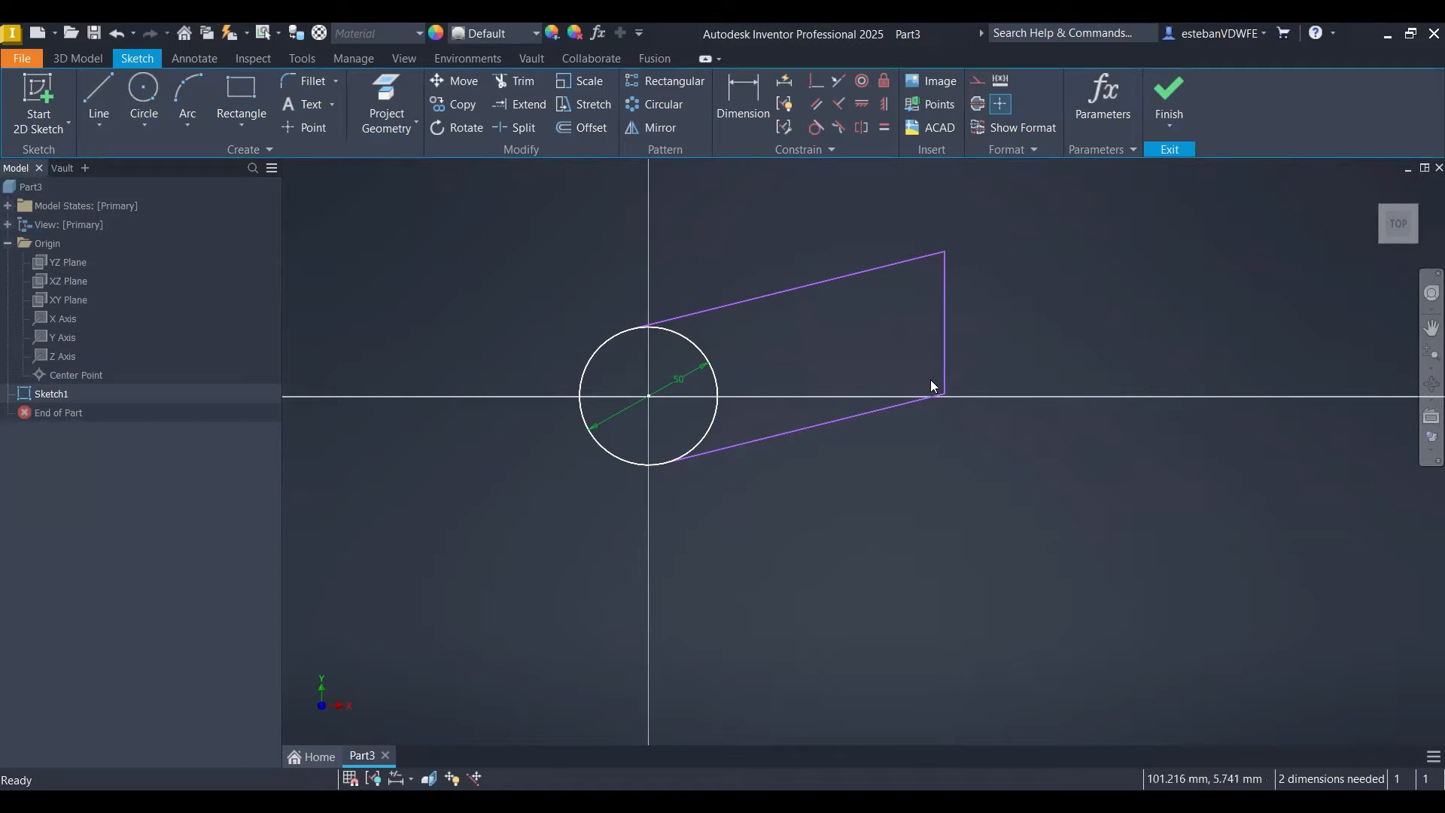
{"action": "right_click", "coordinate": [1068, 328]}
{"action": "left_click", "coordinate": [1147, 333]}
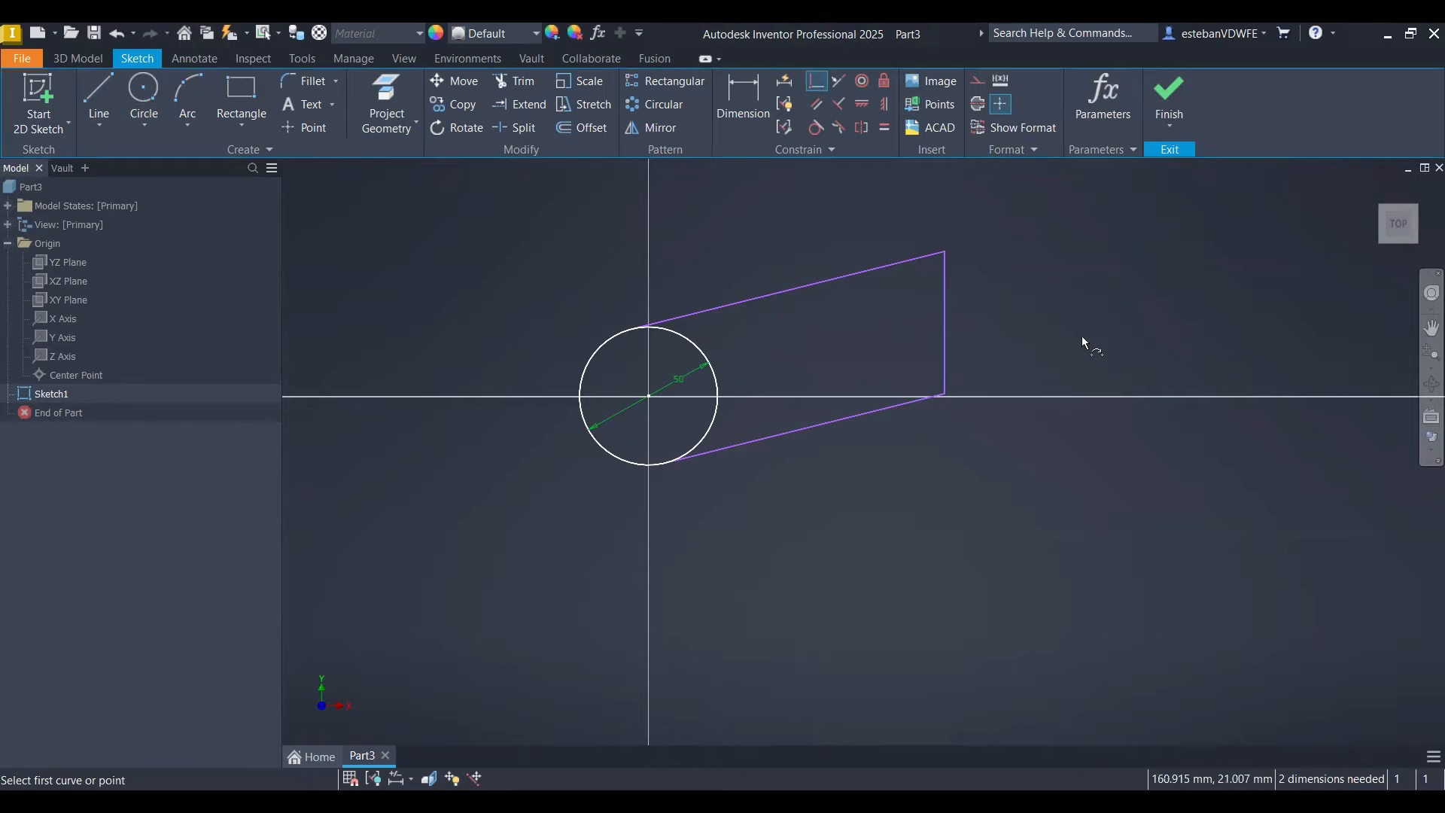
{"action": "right_click", "coordinate": [1091, 297]}
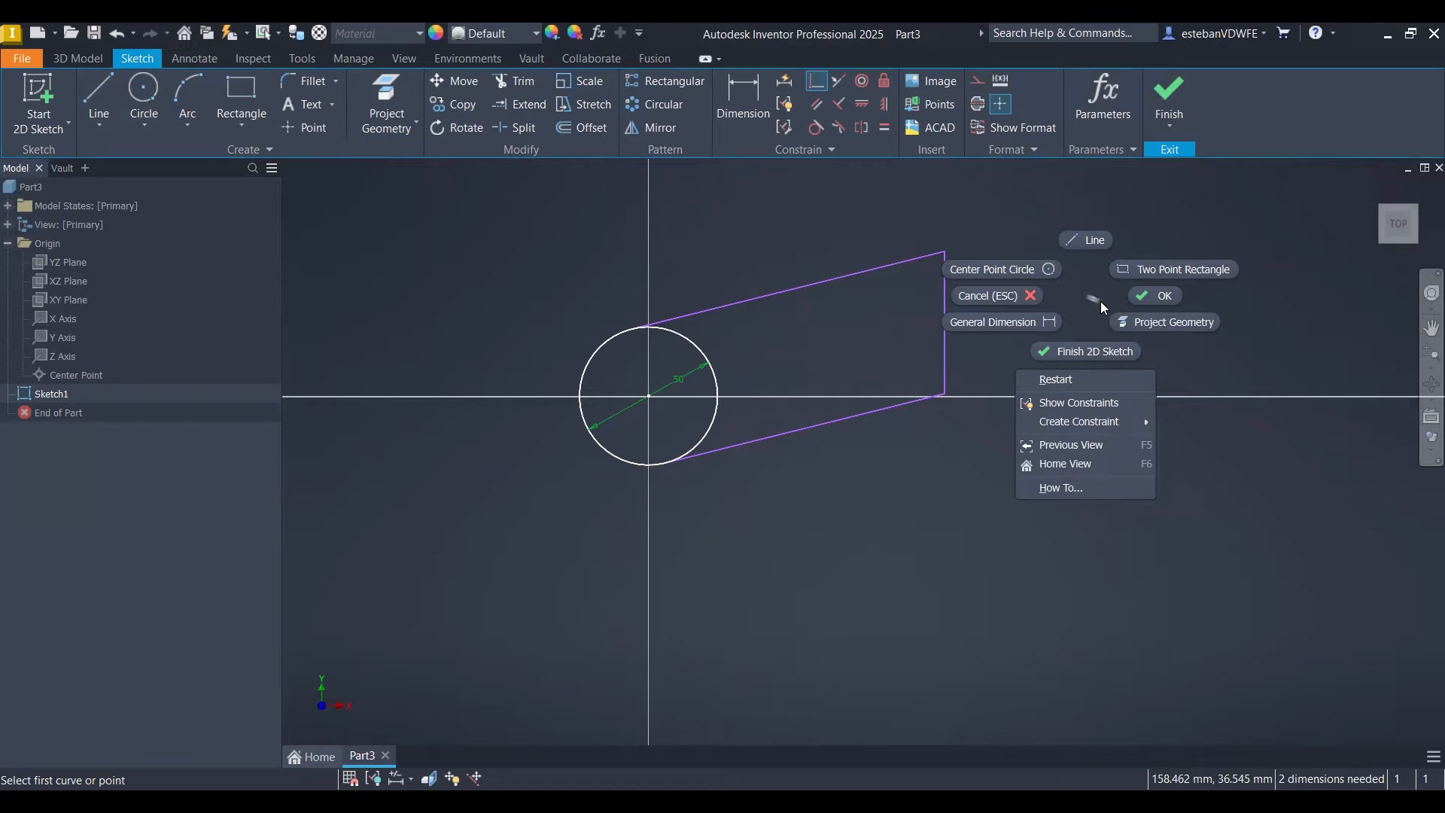
{"action": "left_click", "coordinate": [1156, 304]}
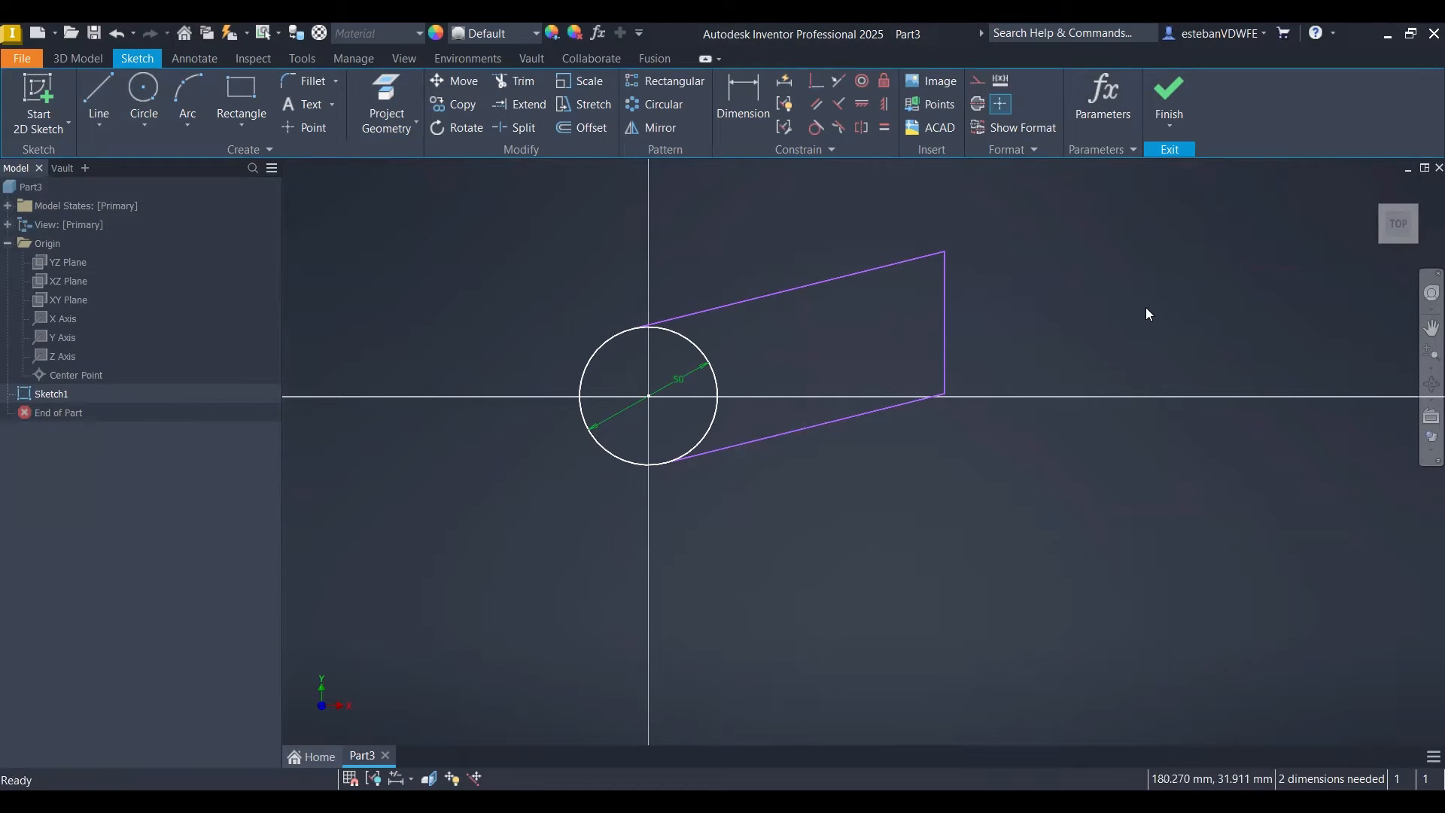
{"action": "right_click", "coordinate": [1145, 307]}
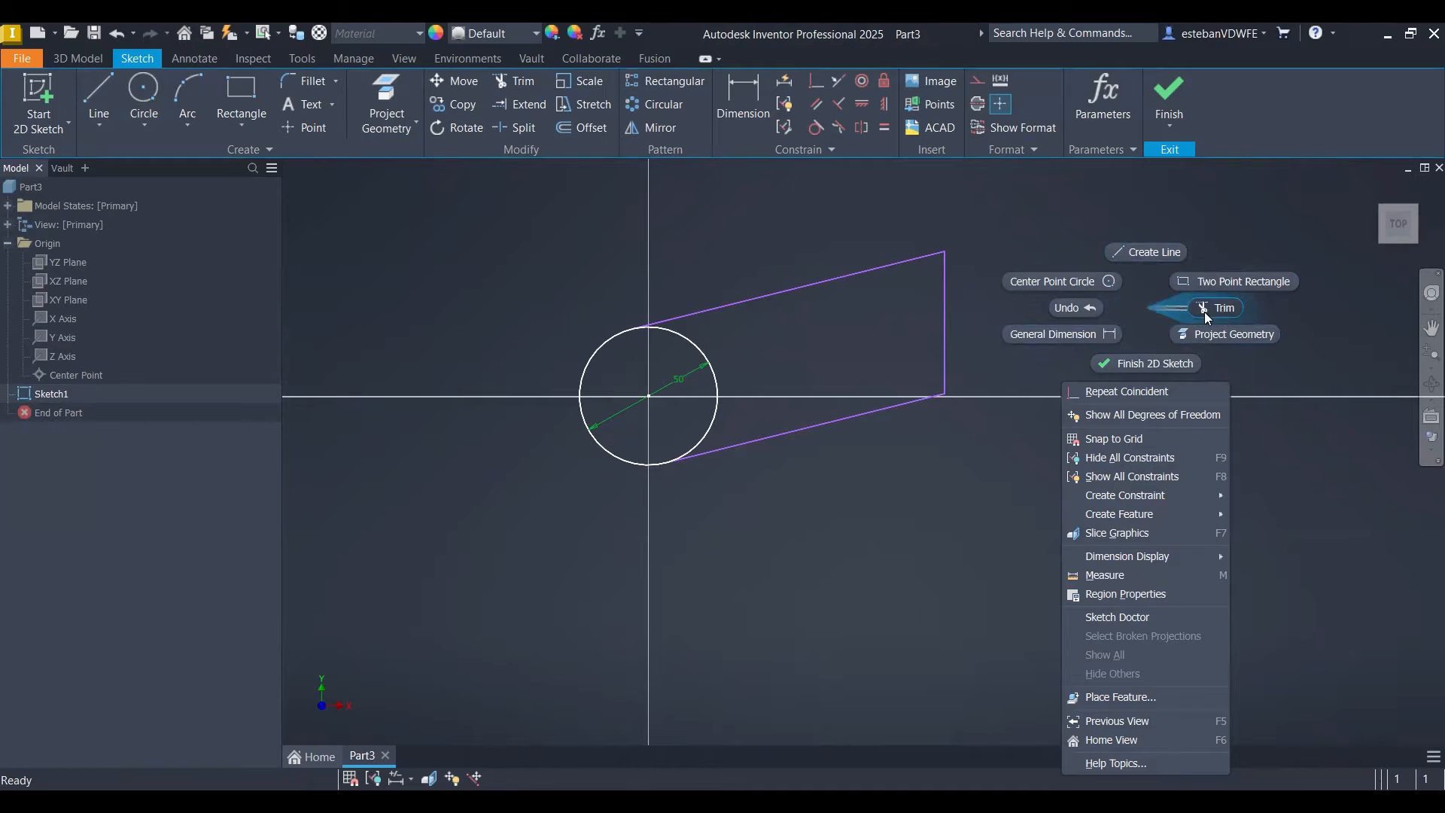
{"action": "left_click", "coordinate": [1158, 310]}
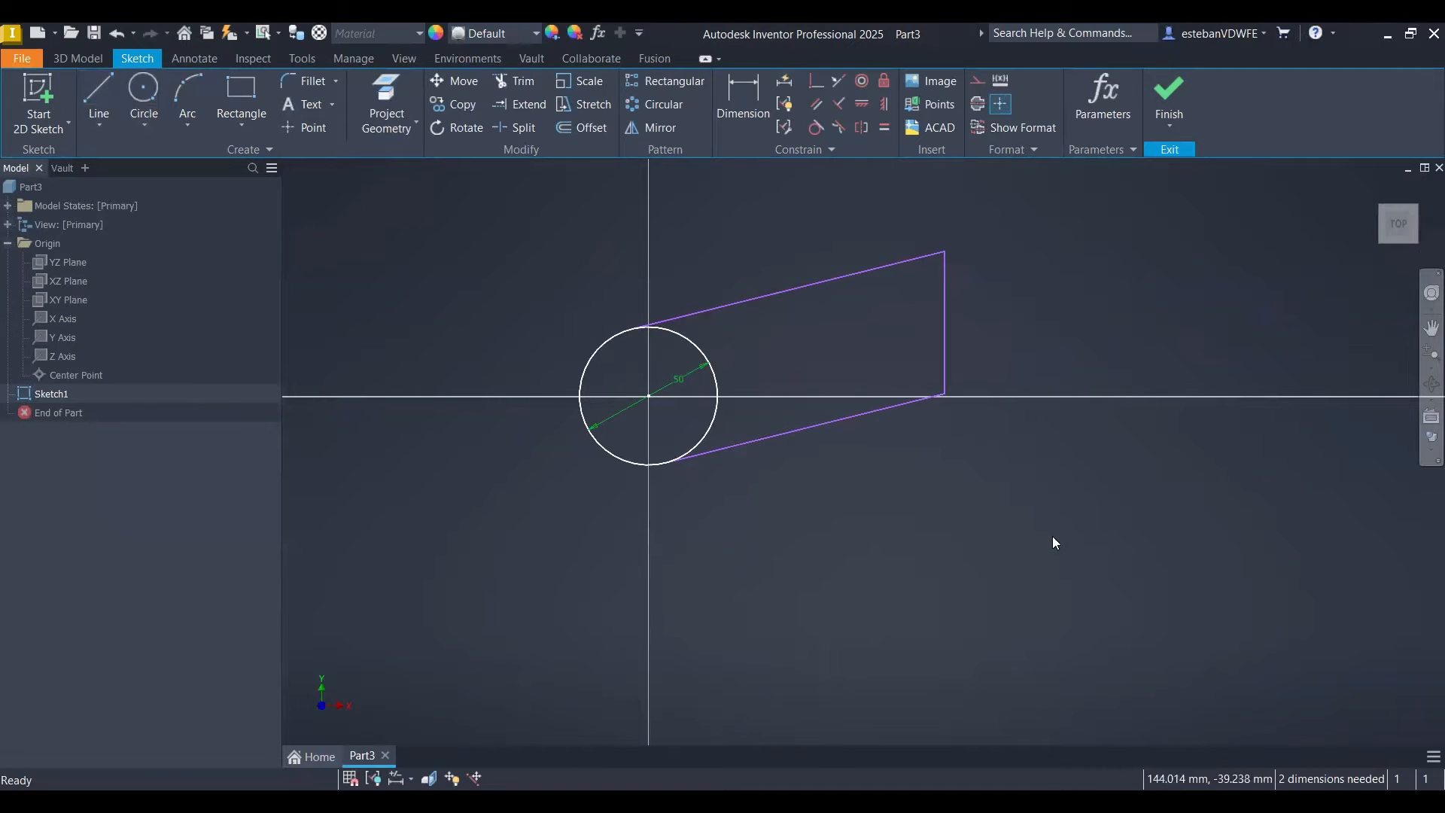
- Apply a Horizontal constraint to the lower tangent line
{"action": "middle_click_drag", "start_coordinate": [1066, 364], "coordinate": [1031, 368]}
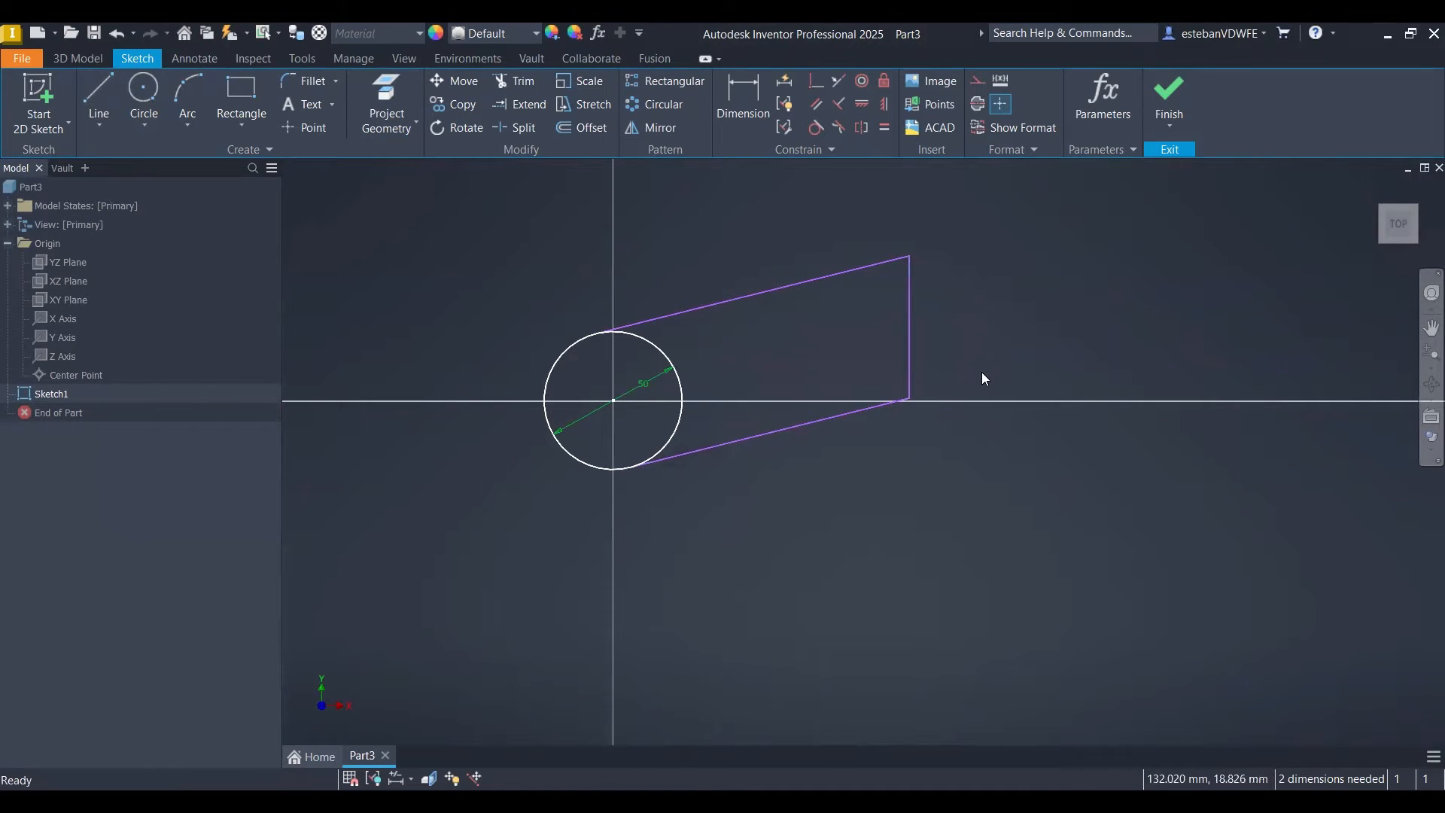
{"action": "right_click_drag", "start_coordinate": [977, 340], "coordinate": [1081, 414]}
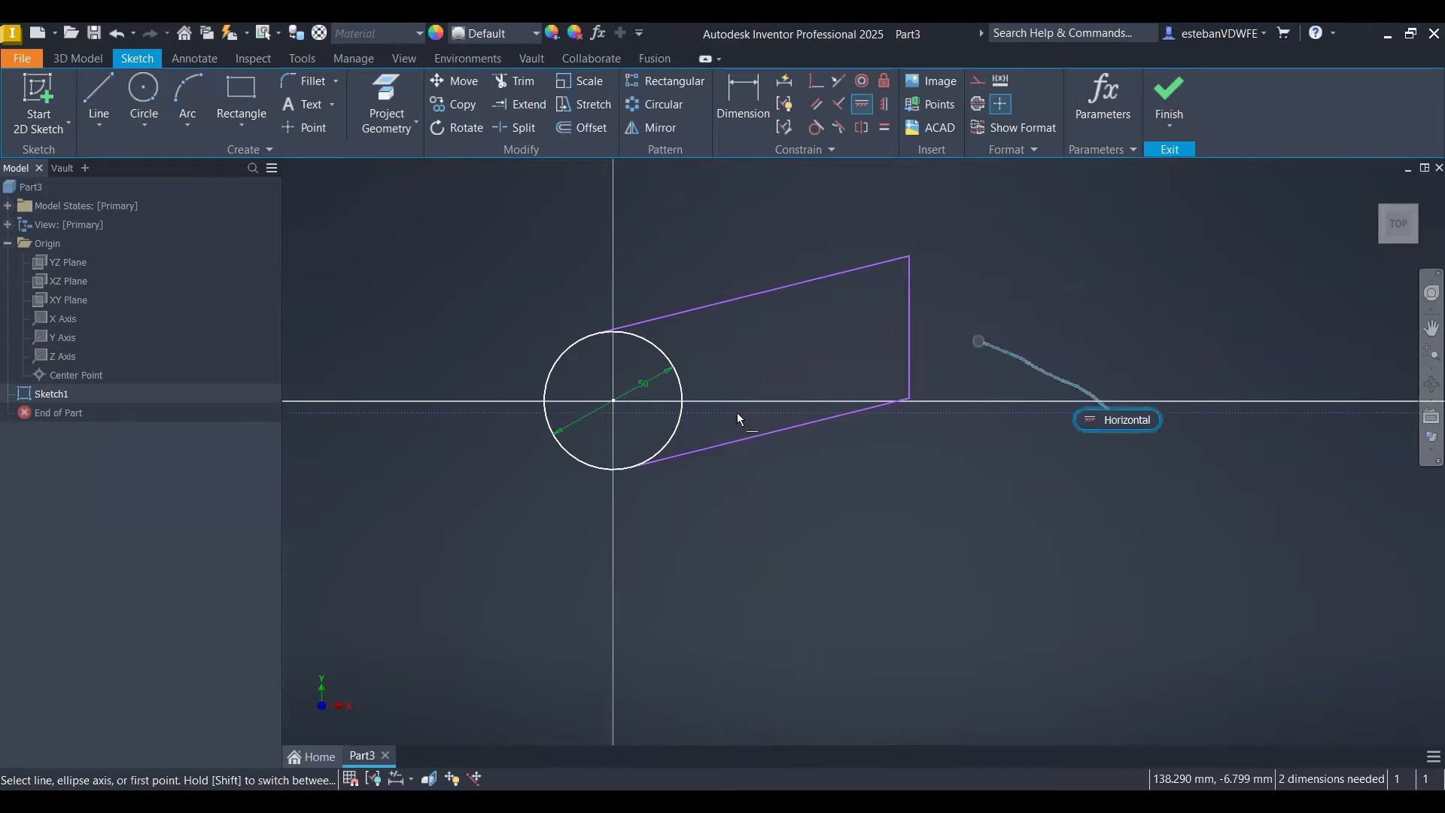
{"action": "left_click", "coordinate": [853, 409]}
- Dimension the vertical end line's length and accept it as a driven dimension
{"action": "right_click_drag", "start_coordinate": [1008, 301], "coordinate": [905, 338]}
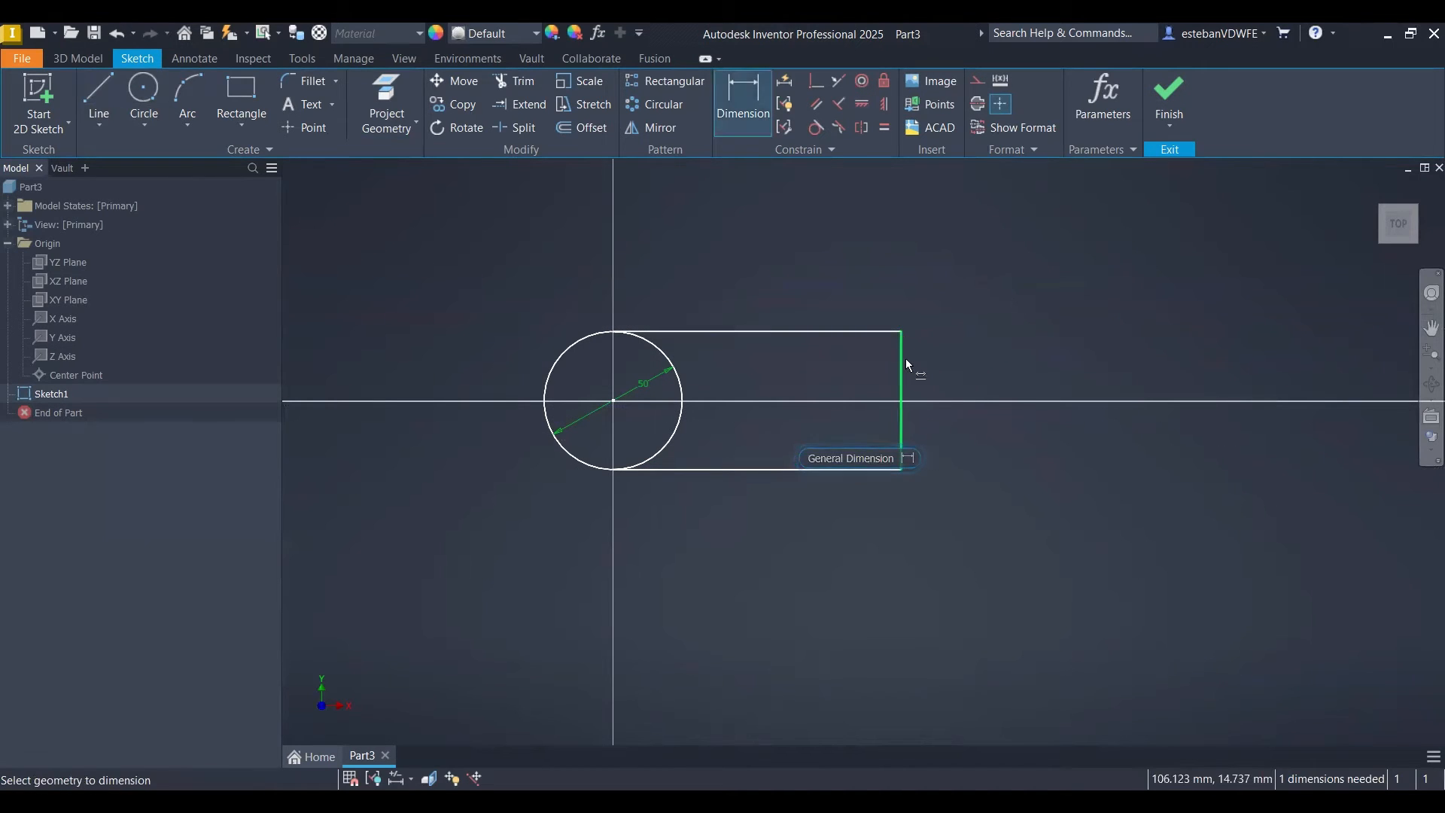
{"action": "left_click", "coordinate": [905, 362]}
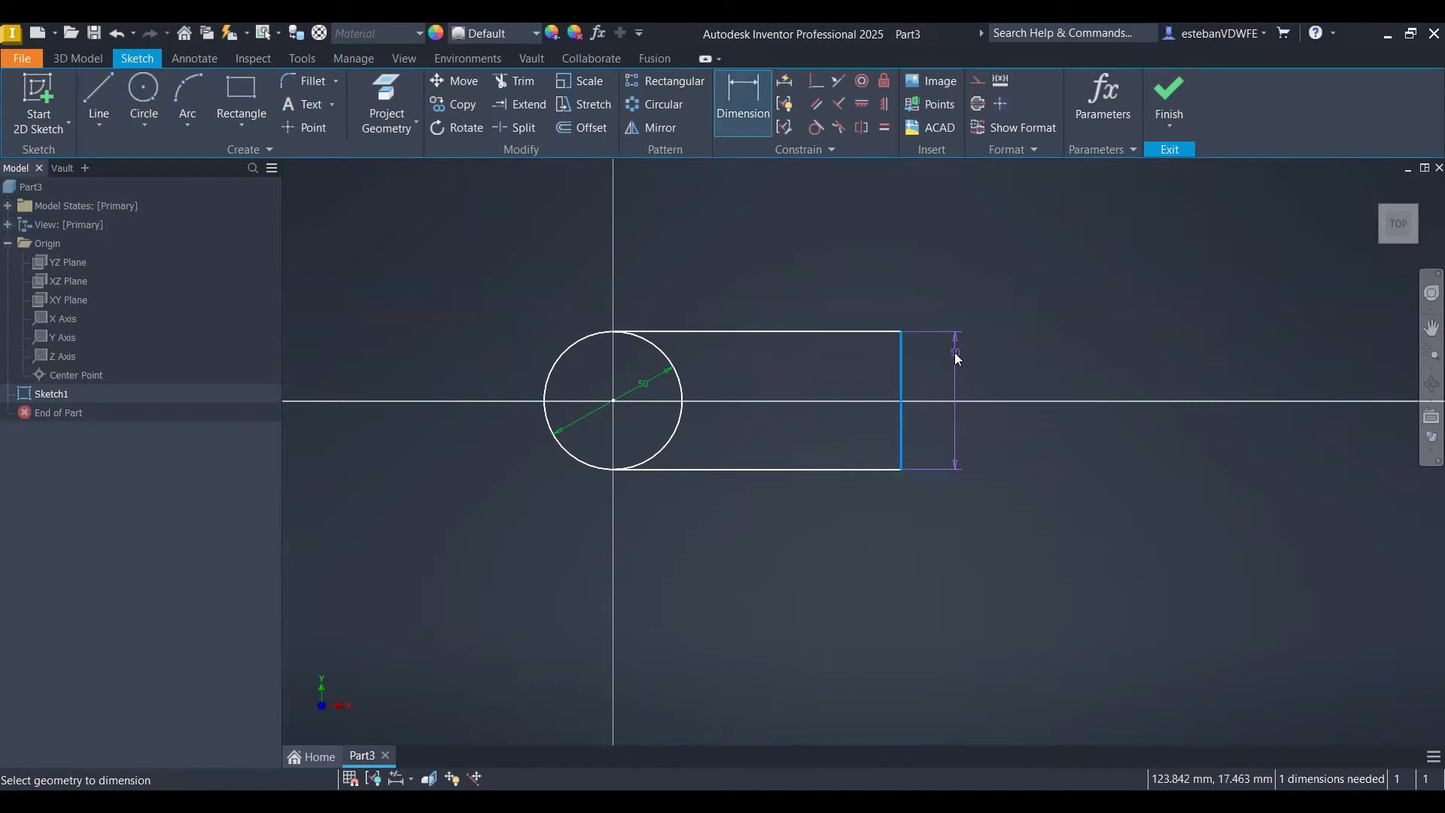
{"action": "left_click", "coordinate": [957, 358]}
{"action": "left_click", "coordinate": [384, 187]}
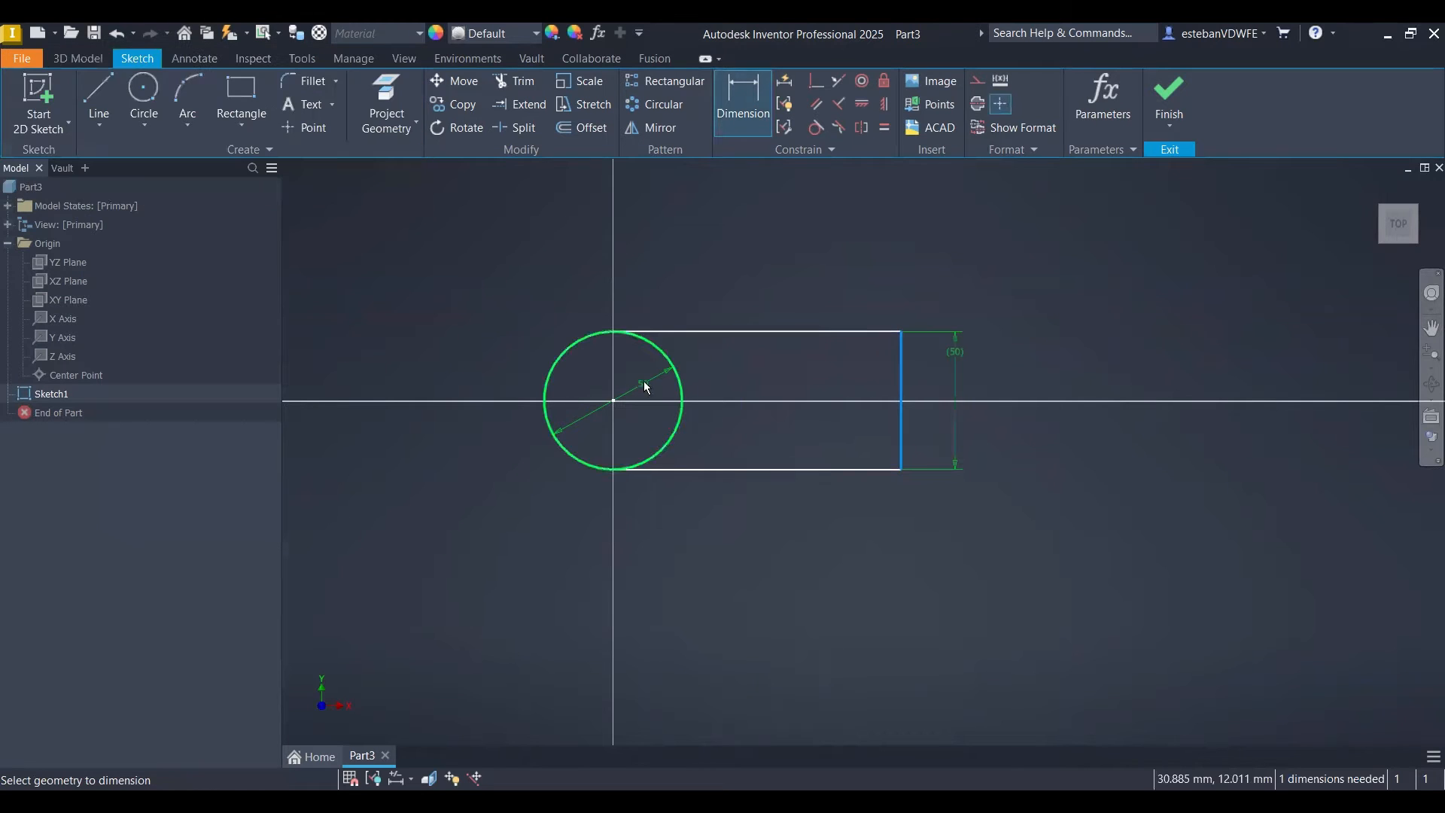
- Dimension the horizontal distance from the circle's centre to the vertical end line as 100 mm and end the dimension command
{"action": "left_click", "coordinate": [613, 400]}
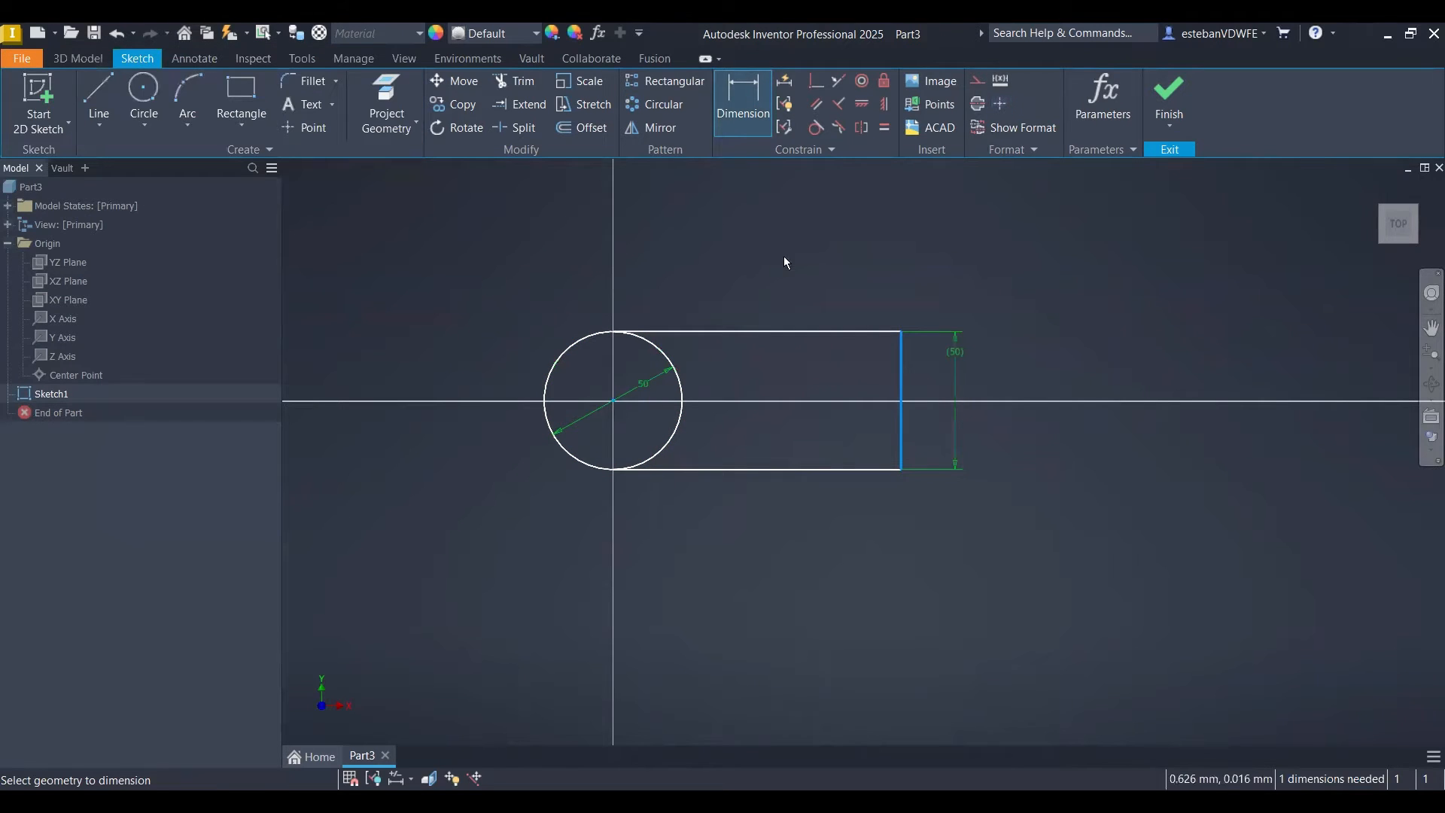
{"action": "left_click", "coordinate": [792, 313]}
{"action": "type", "text": "1000"}
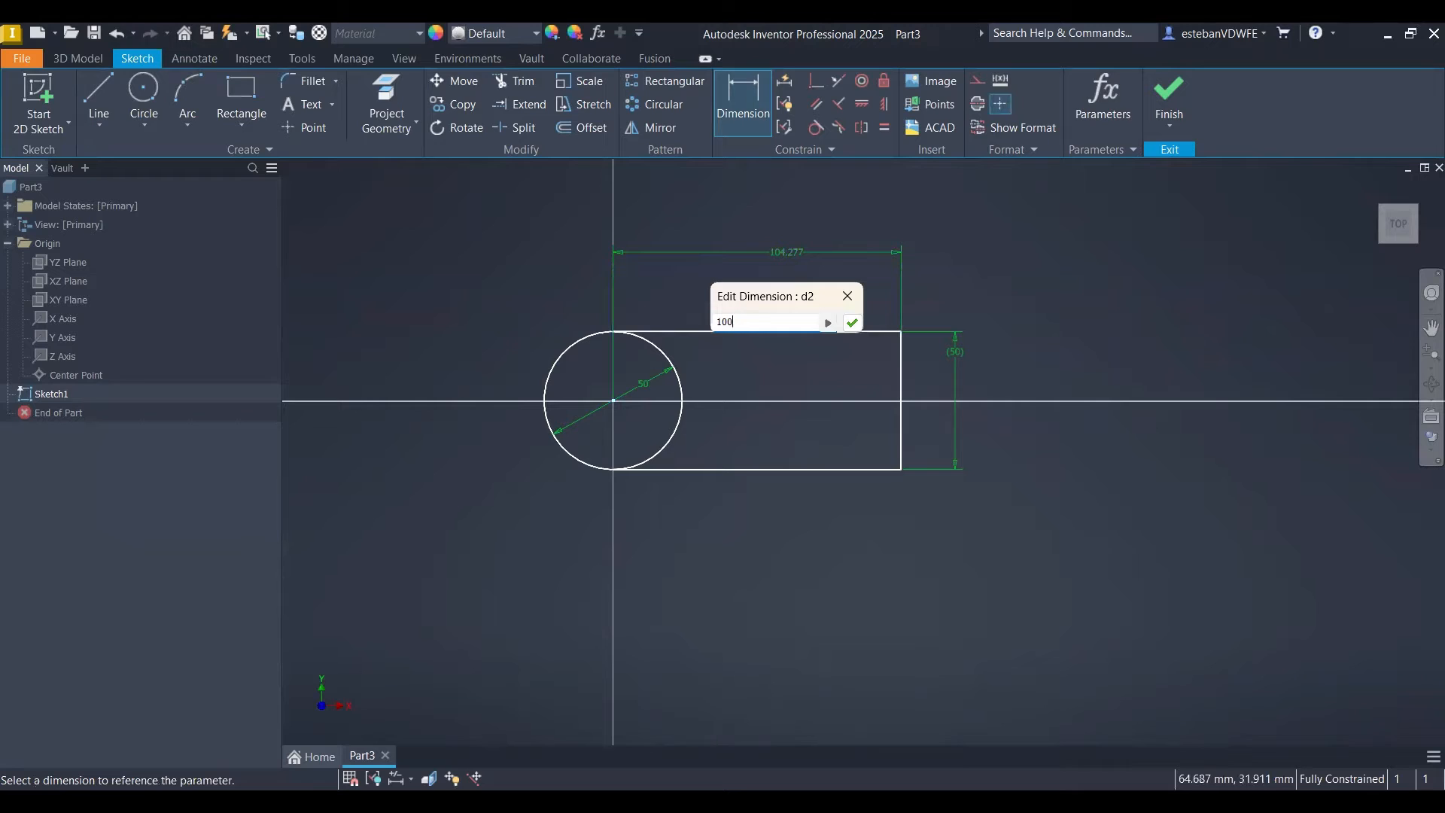
{"action": "key", "text": "Return"}
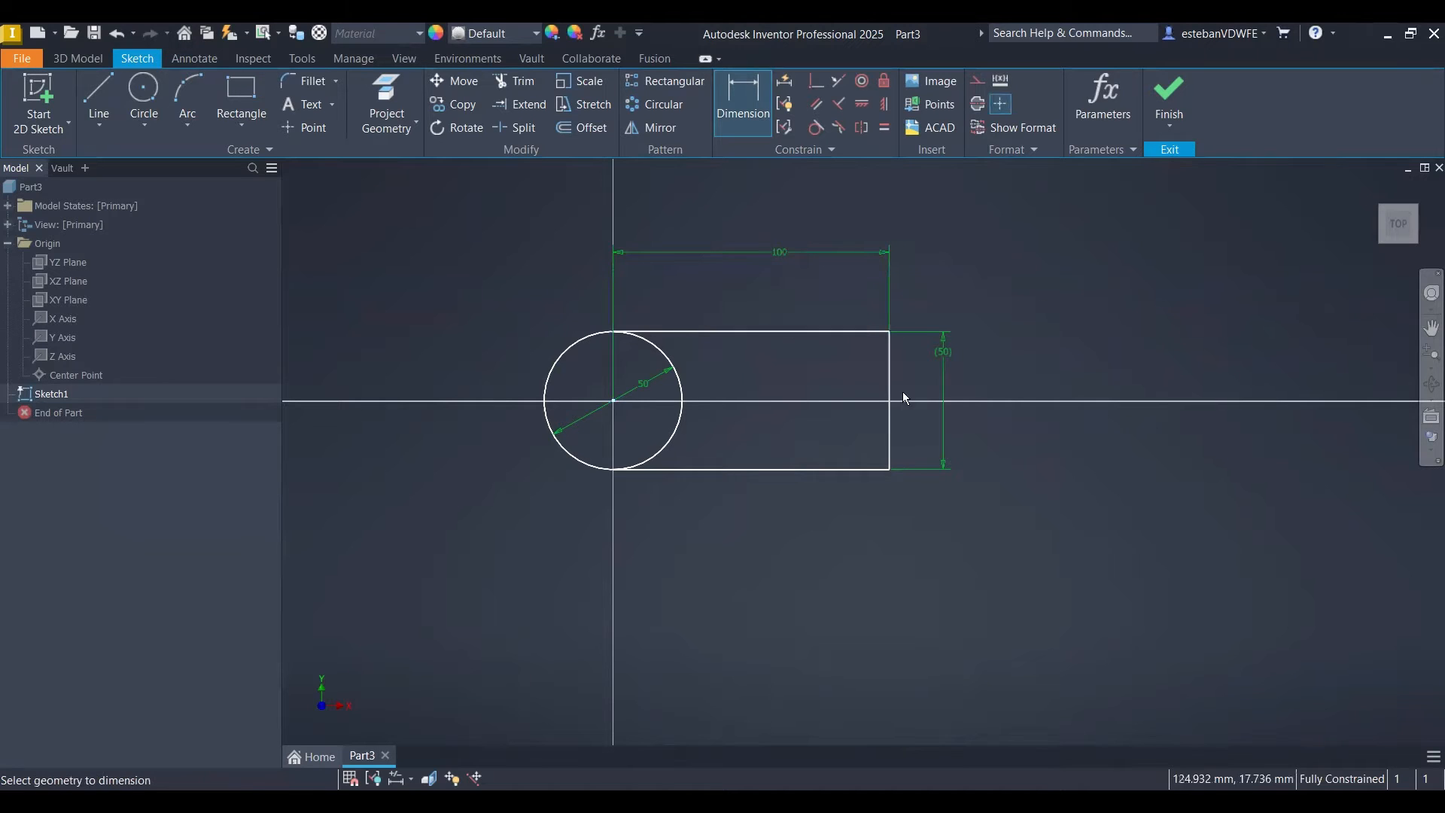
{"action": "right_click_drag", "start_coordinate": [1048, 323], "coordinate": [1121, 339]}
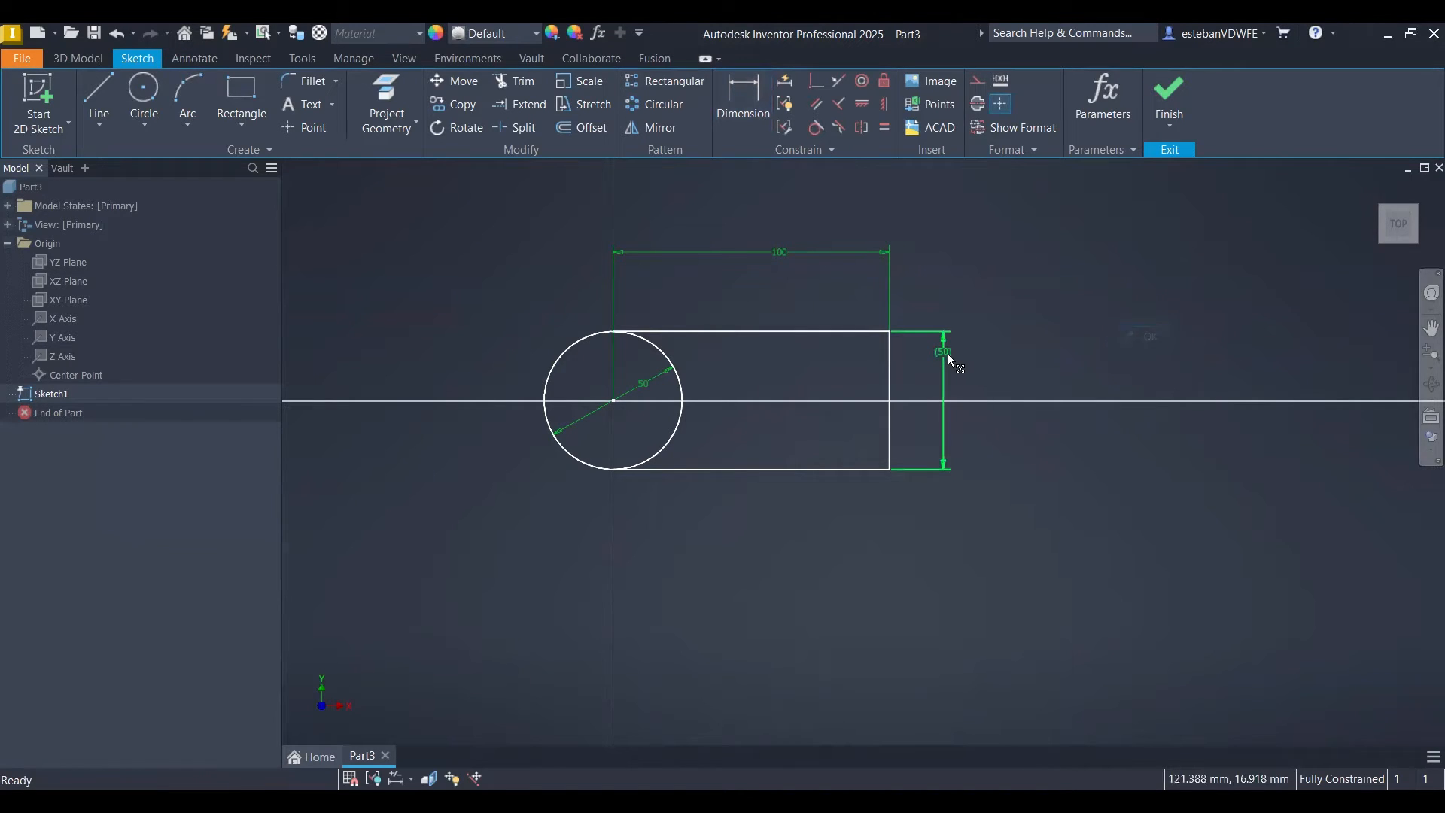
- Delete the driven dimension beside the vertical end line and finish the sketch
{"action": "right_click_drag", "start_coordinate": [946, 353], "coordinate": [953, 272]}
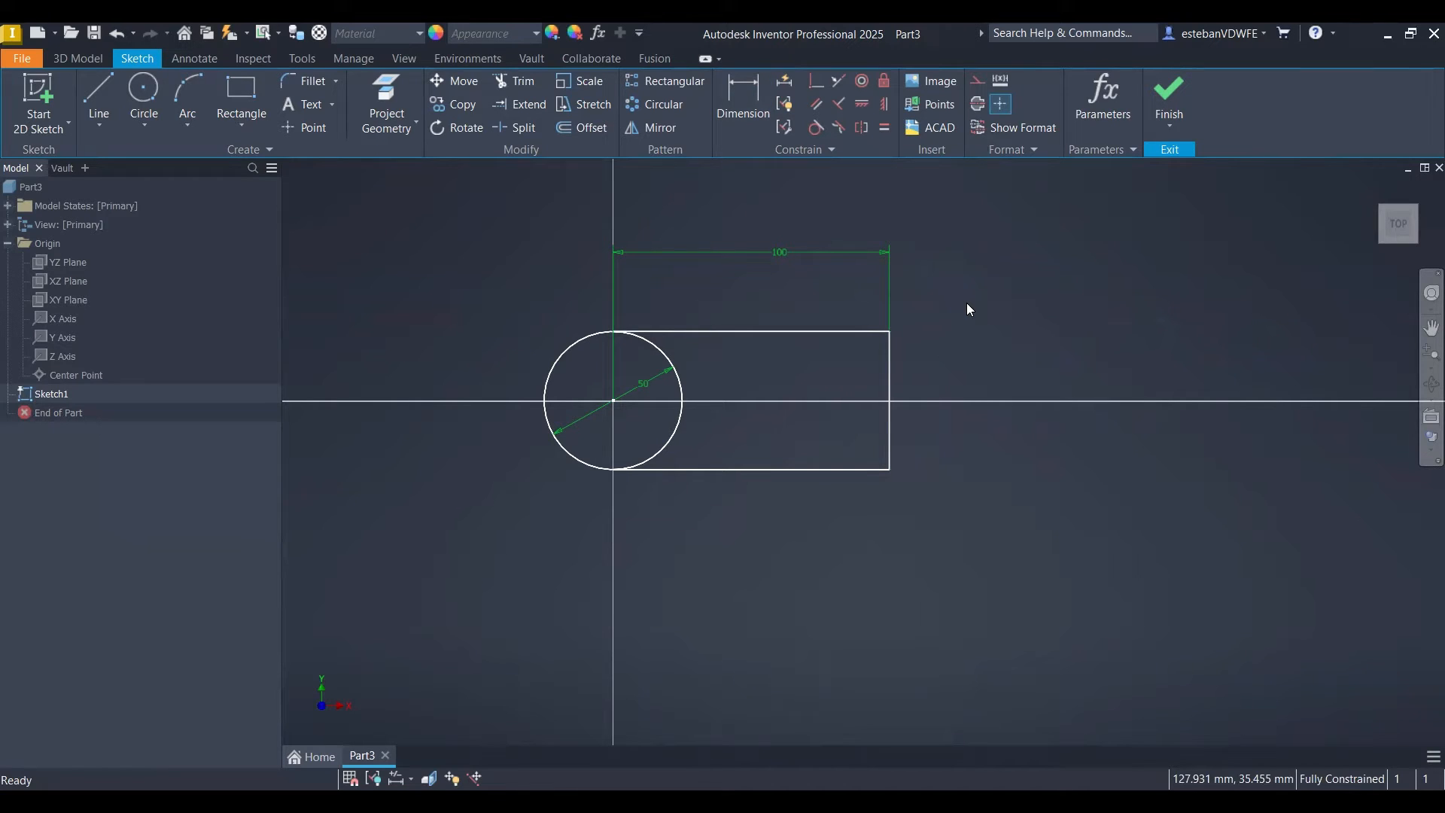
{"action": "right_click_drag", "start_coordinate": [1067, 291], "coordinate": [937, 289]}
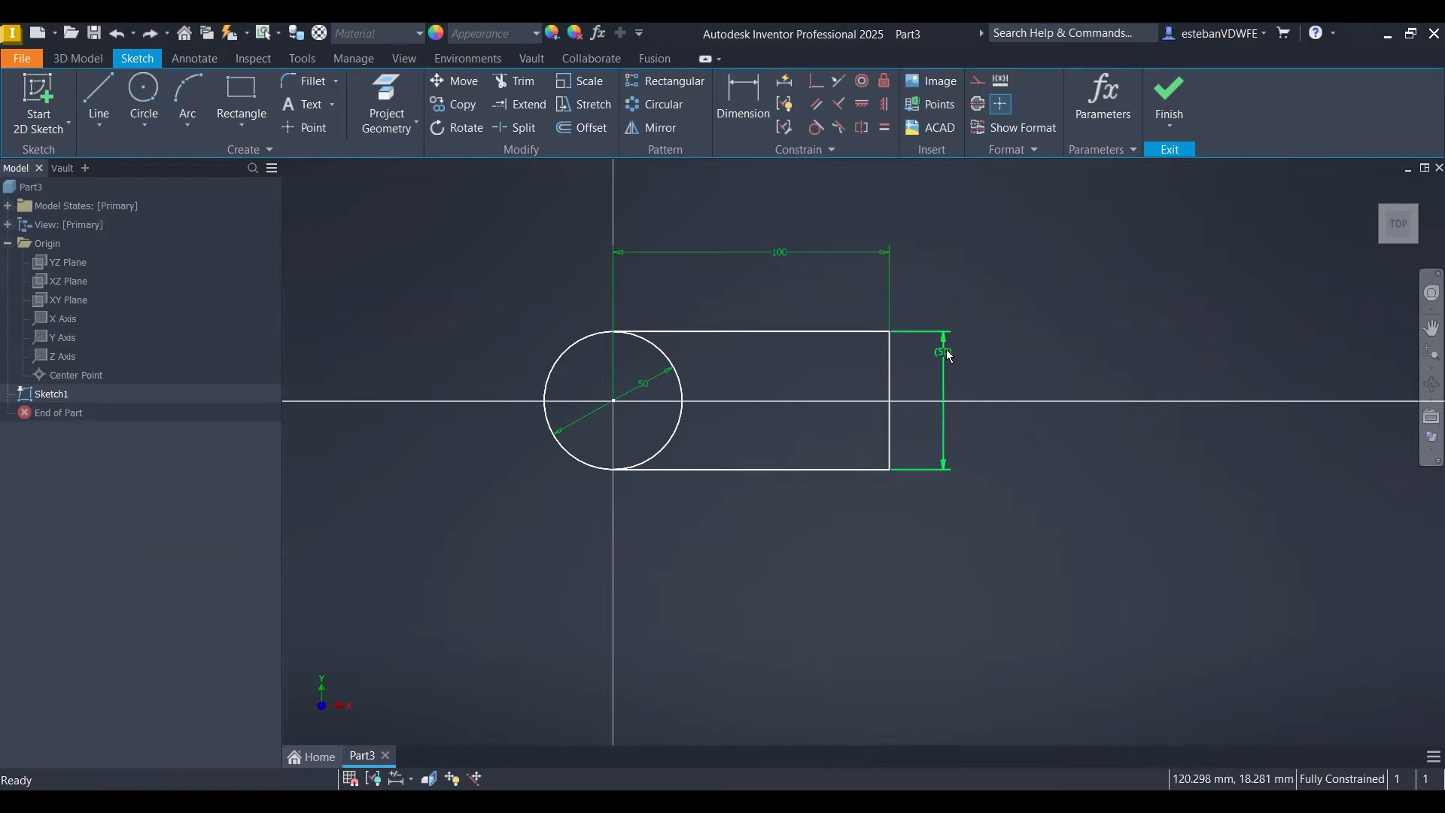
{"action": "right_click_drag", "start_coordinate": [946, 349], "coordinate": [944, 254]}
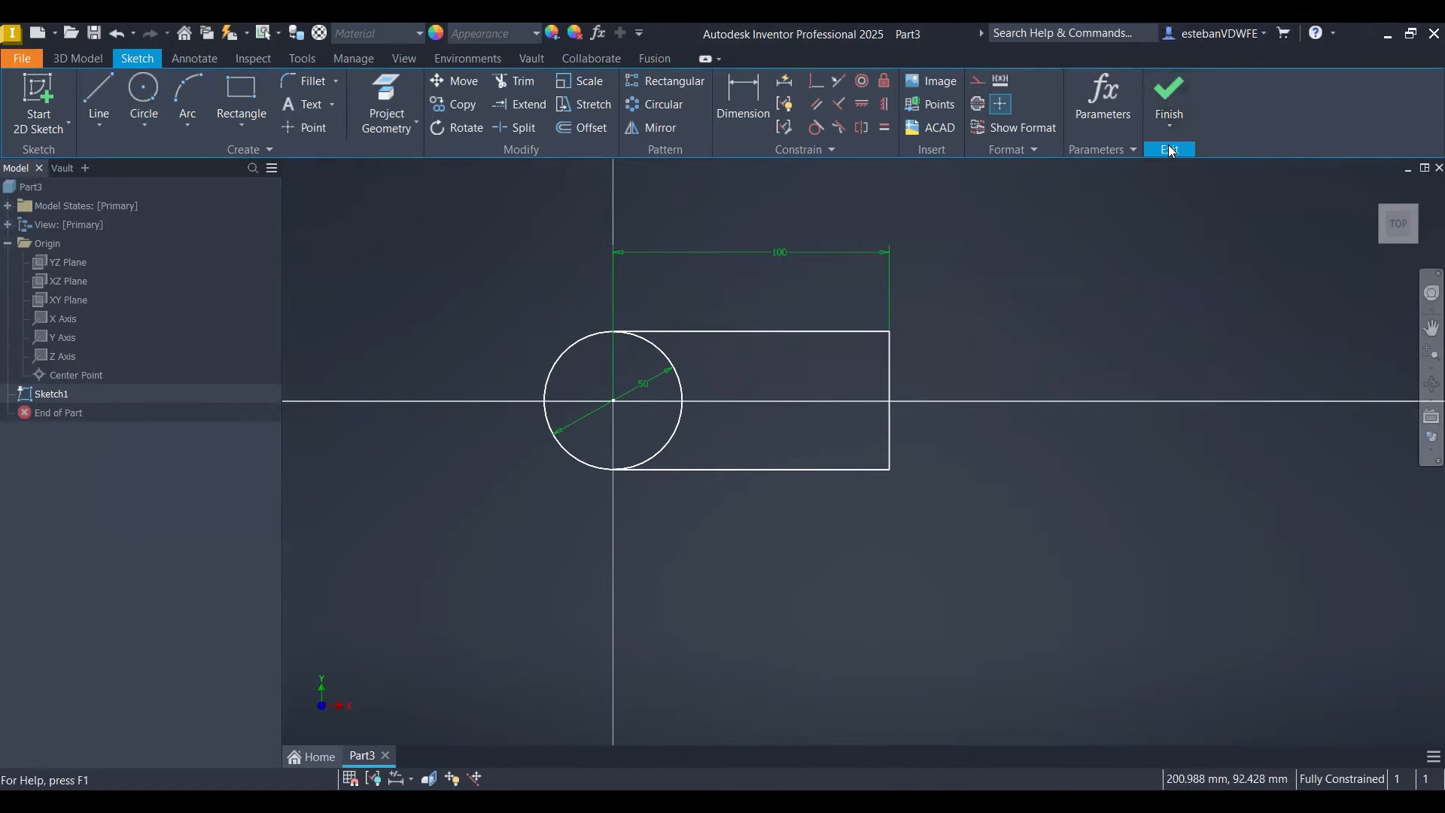
{"action": "left_click", "coordinate": [1166, 94]}
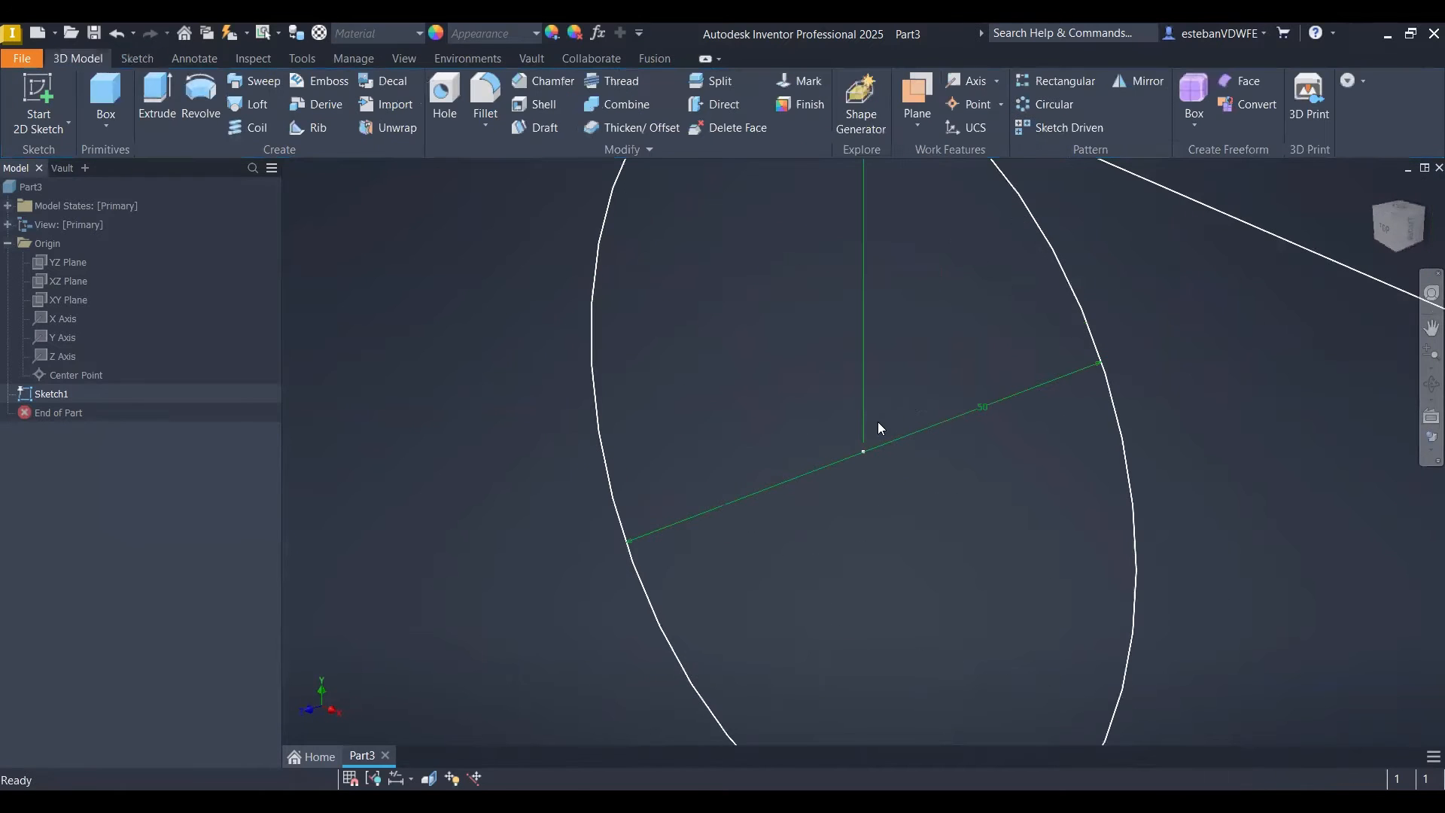
{"action": "scroll", "coordinate": [855, 454], "scroll_direction": "down", "scroll_amount": 5}
{"action": "middle_click_drag", "start_coordinate": [912, 497], "coordinate": [797, 431]}
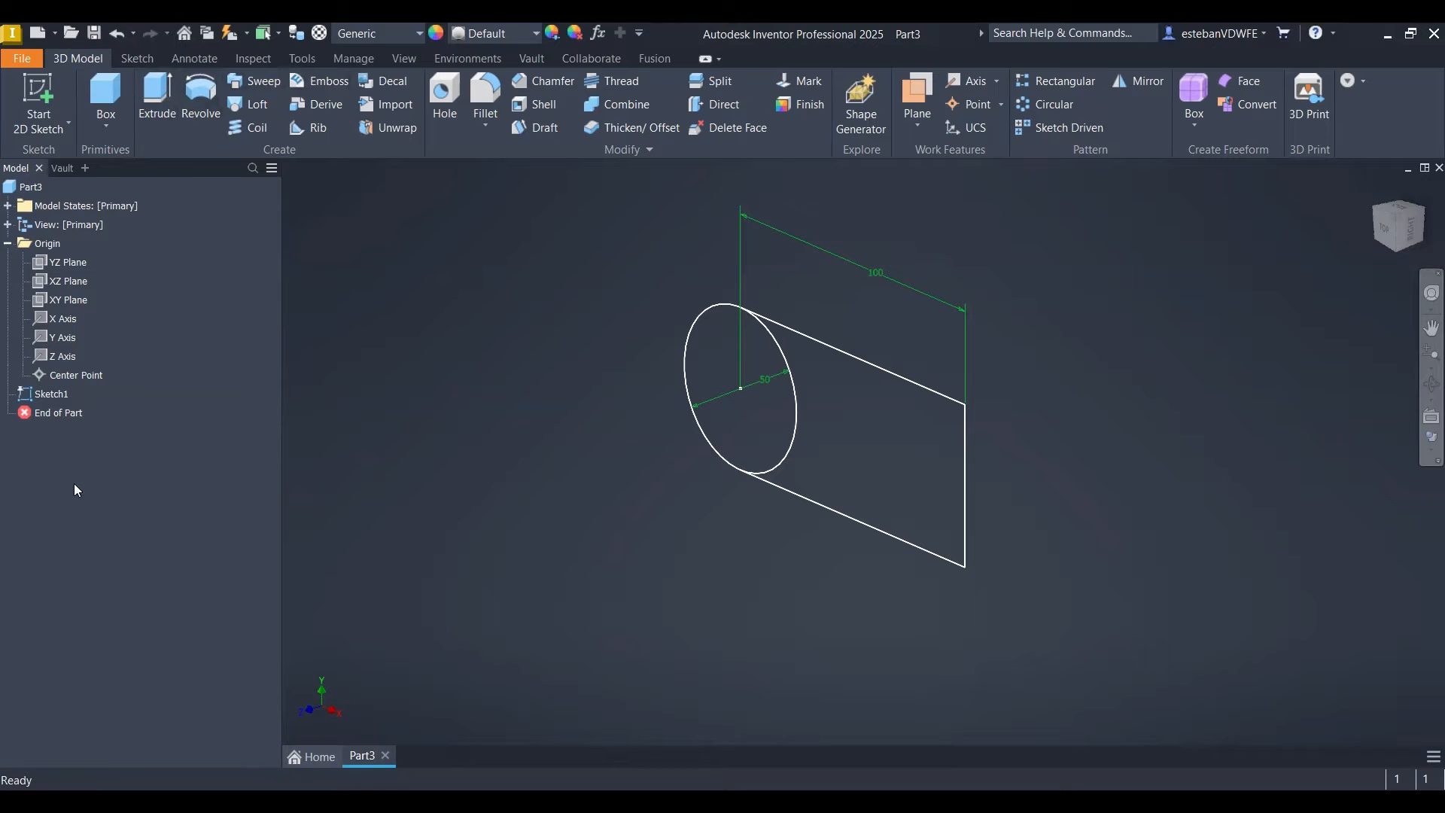
- Reopen Sketch1, draw a diagonal line between the midpoints of the upper line and the vertical end line, and finish the sketch
{"action": "left_click", "coordinate": [51, 393]}
{"action": "key", "text": "Page_Up"}
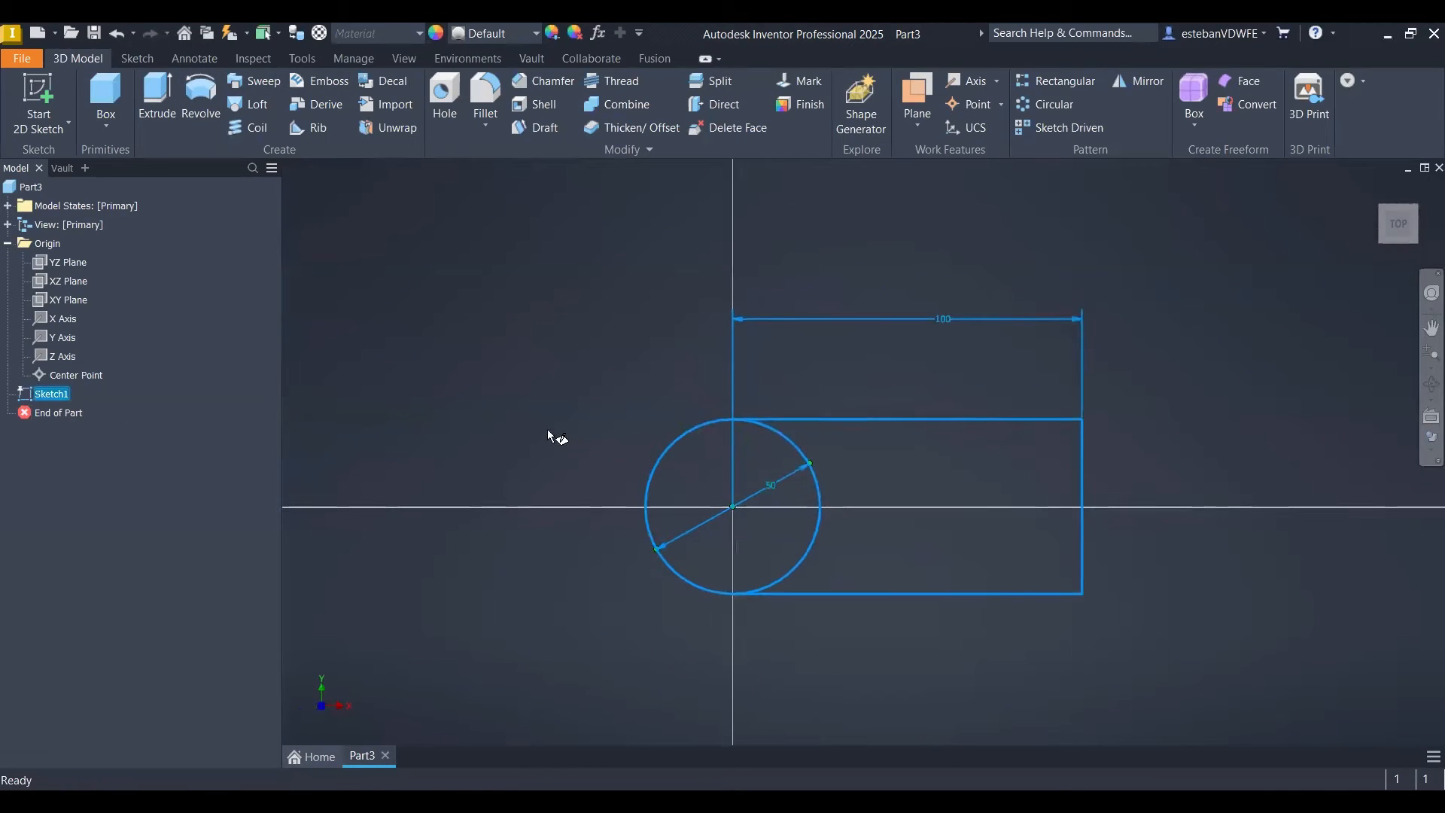
{"action": "right_click_drag", "start_coordinate": [541, 422], "coordinate": [461, 243]}
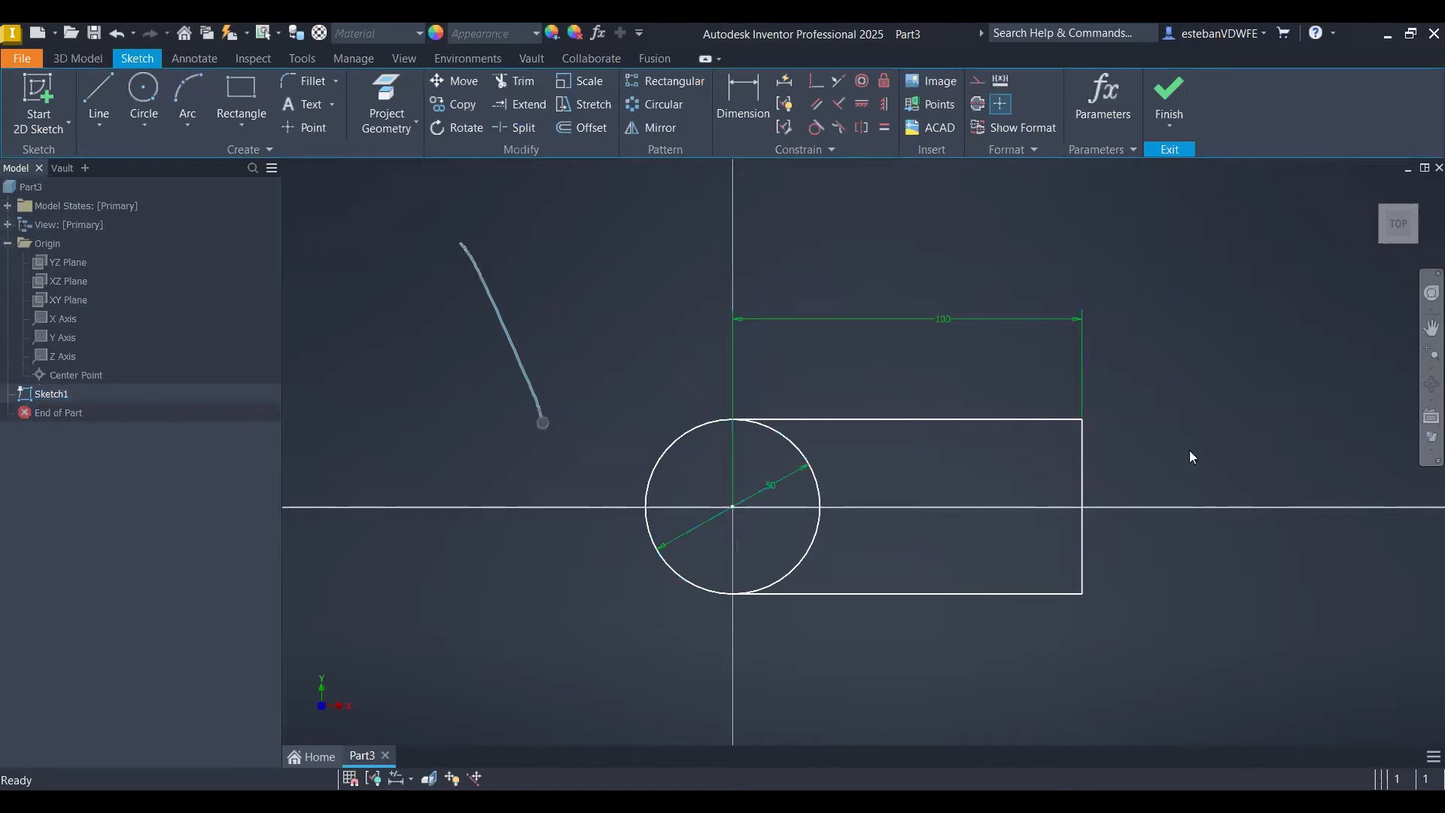
{"action": "right_click_drag", "start_coordinate": [1180, 340], "coordinate": [1191, 466]}
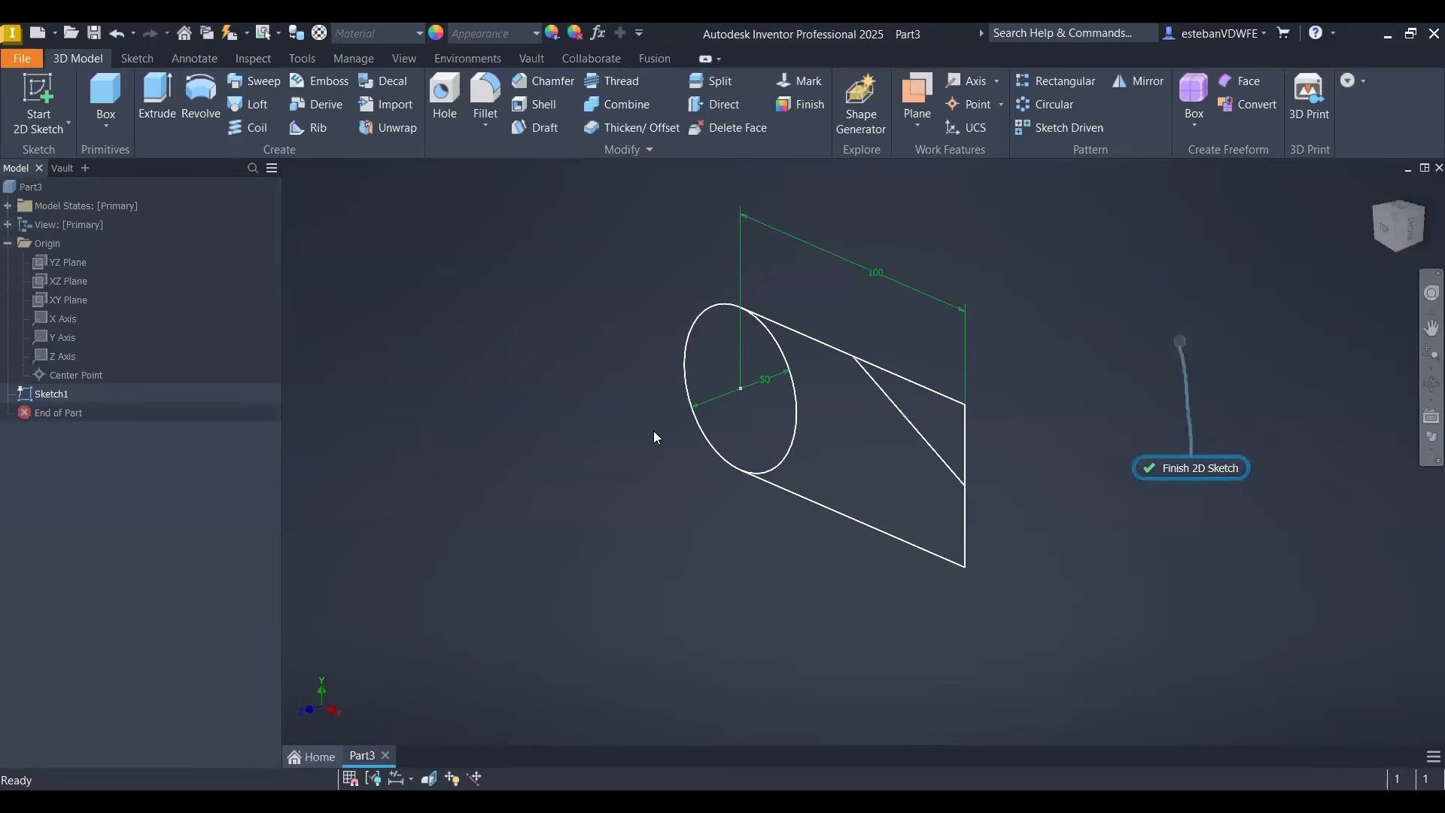
{"action": "left_click", "coordinate": [164, 96]}
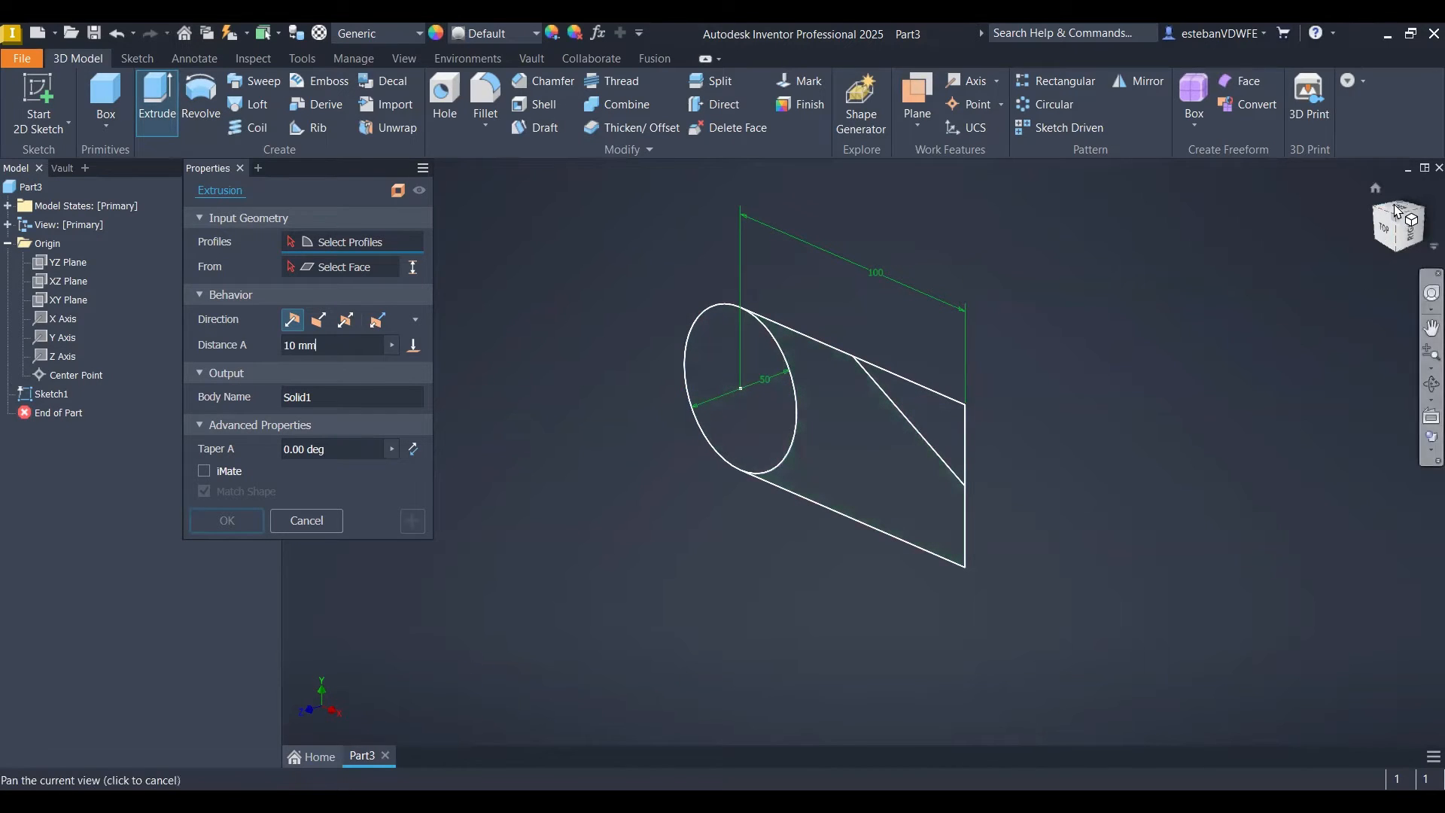
{"action": "left_click", "coordinate": [1388, 239]}
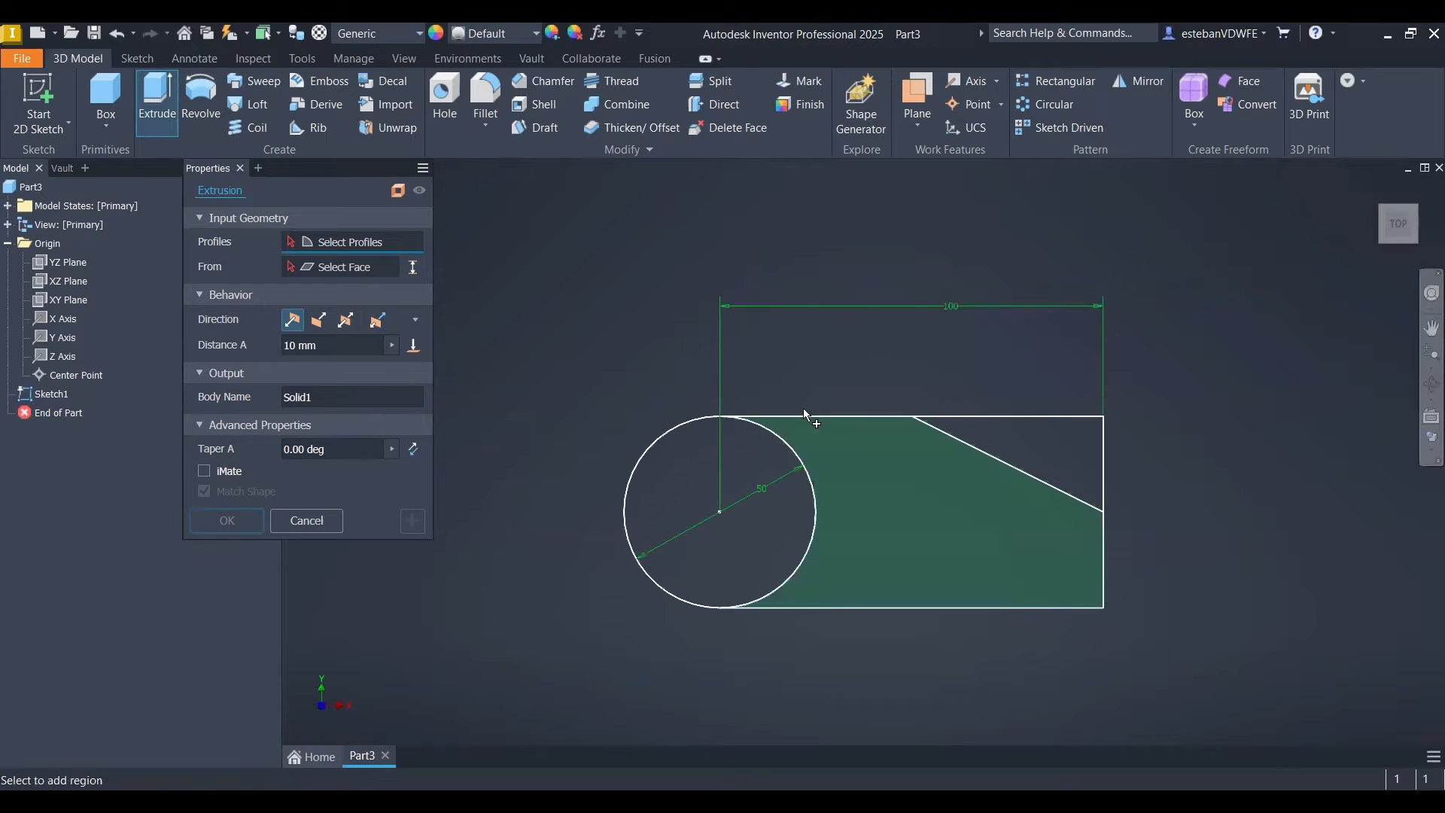
{"action": "key", "text": "Escape"}
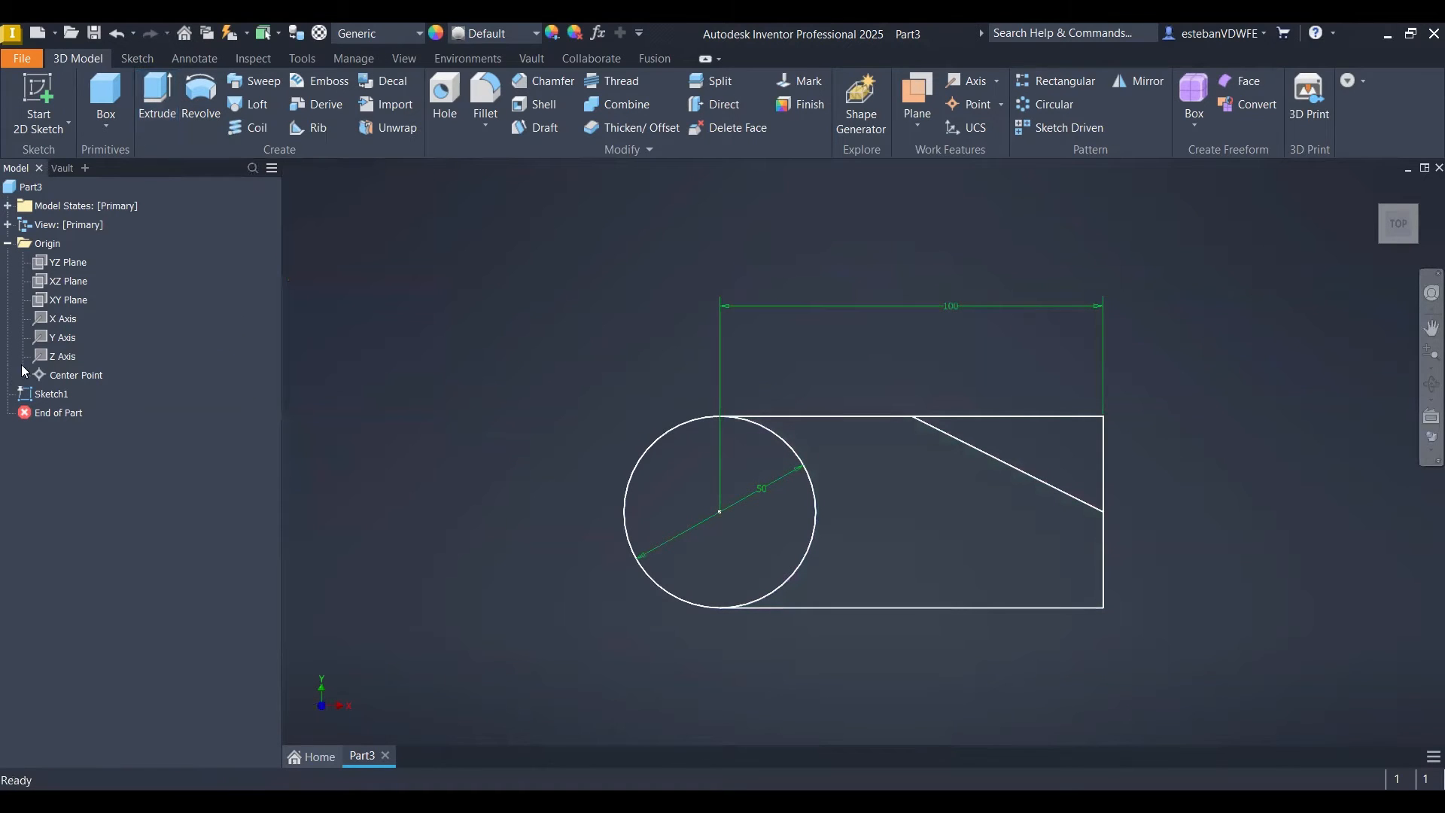
- Add a five-point interpolation spline to Sketch1, crossing the lower line and the vertical end line near their corner, and finish the sketch
{"action": "double_click", "coordinate": [47, 394]}
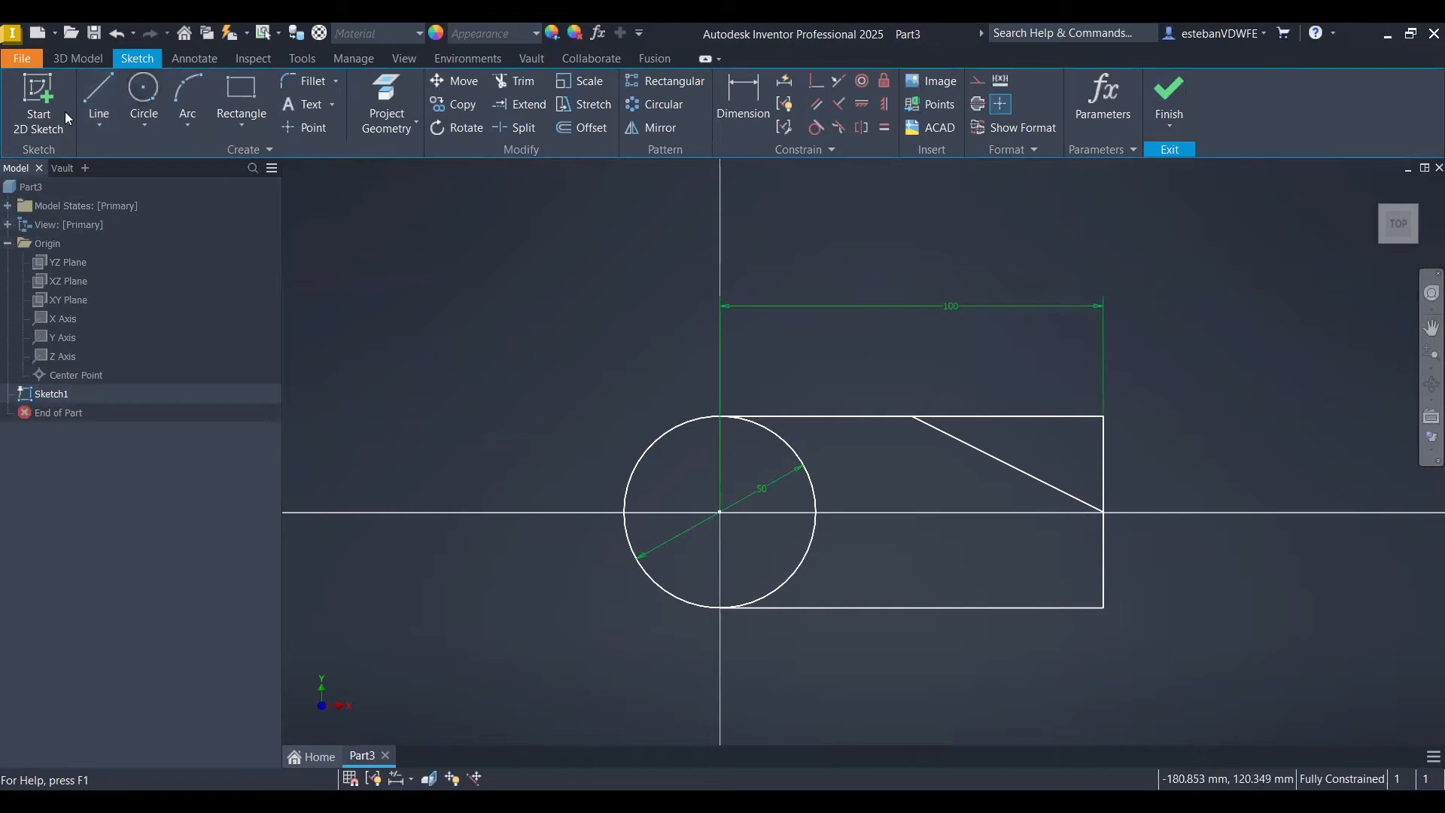
{"action": "left_click", "coordinate": [100, 126]}
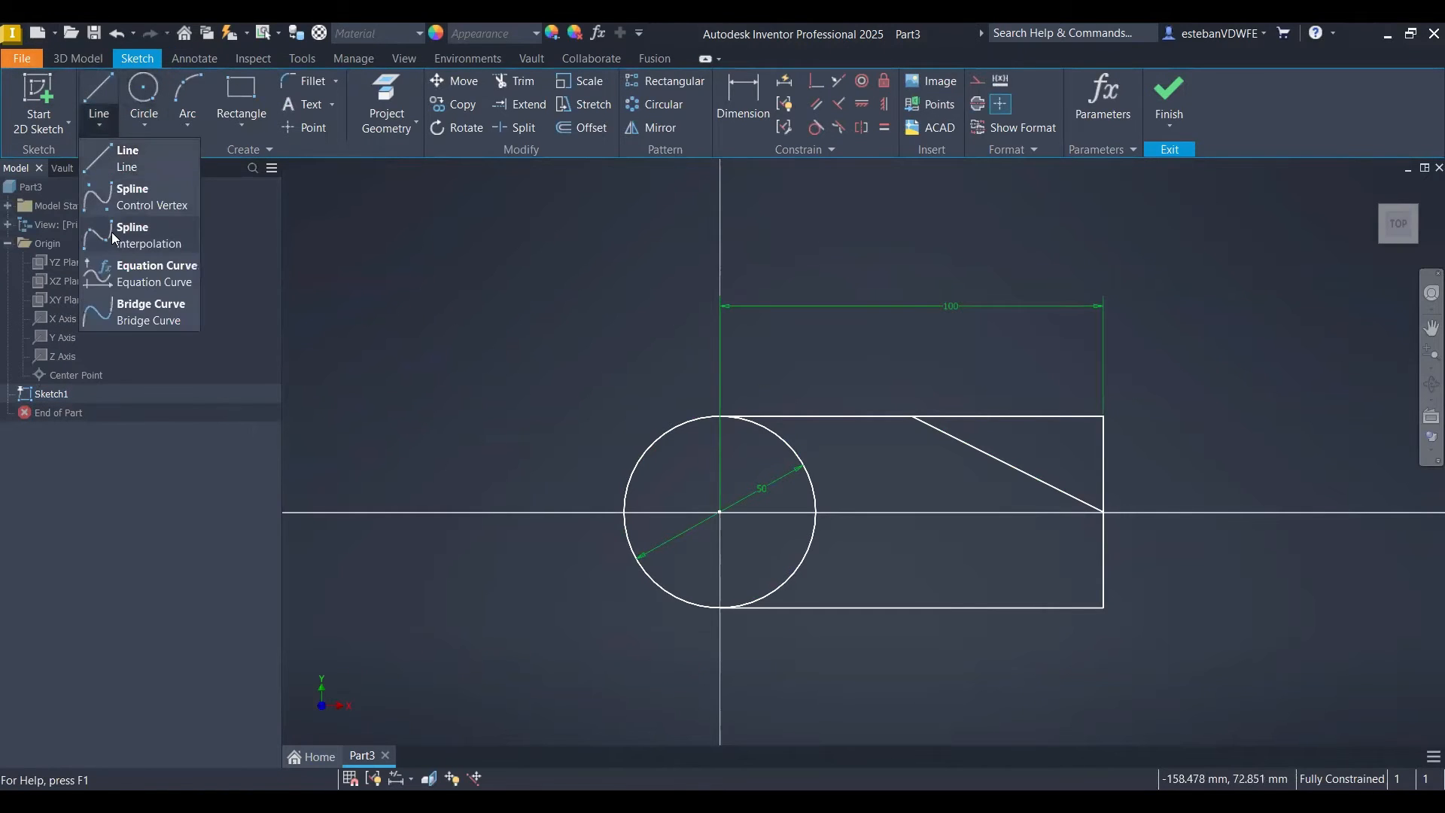
{"action": "left_click", "coordinate": [102, 239]}
{"action": "left_click", "coordinate": [929, 656]}
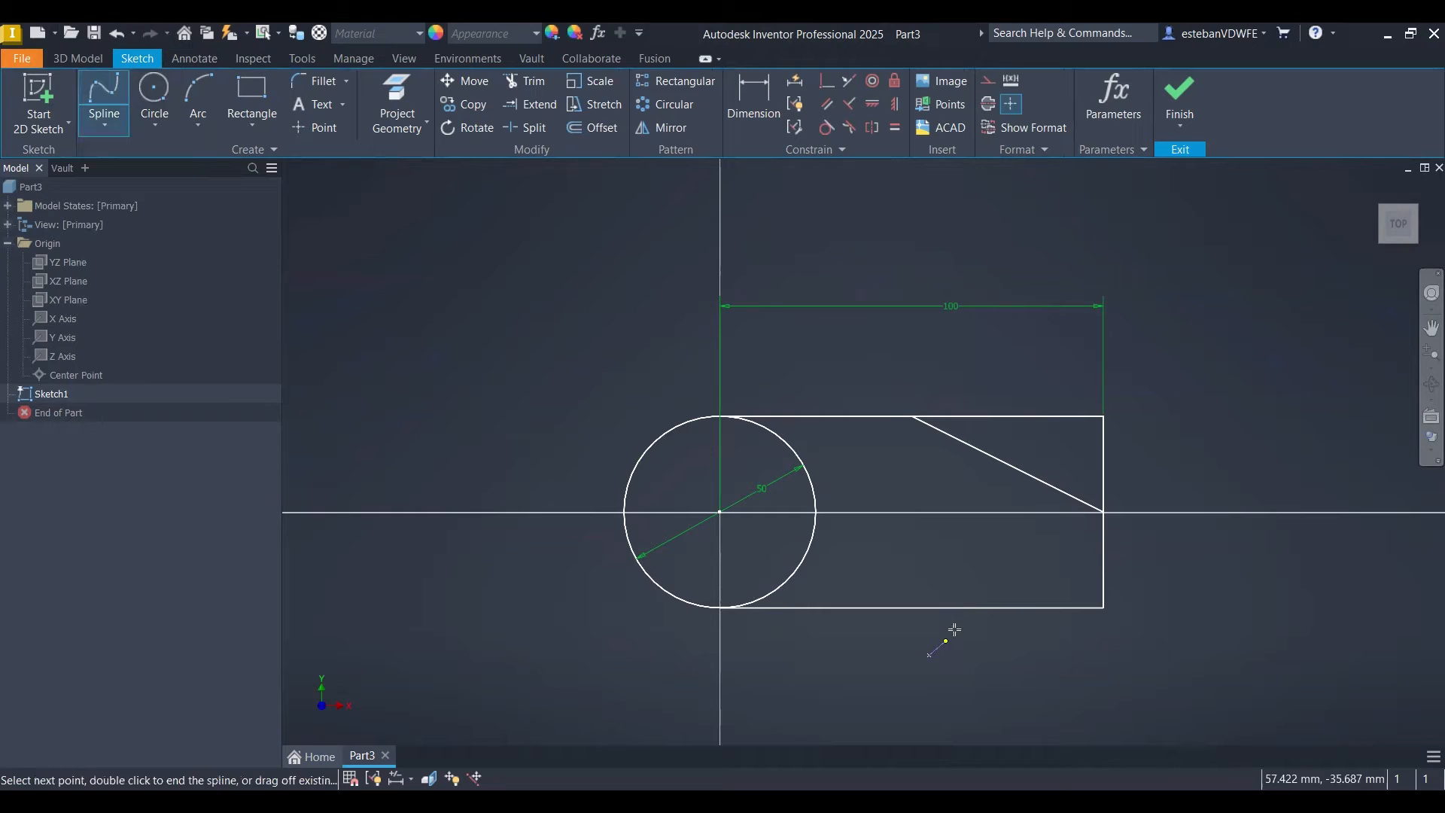
{"action": "left_click", "coordinate": [968, 593]}
{"action": "left_click", "coordinate": [1038, 548]}
{"action": "left_click", "coordinate": [1126, 542]}
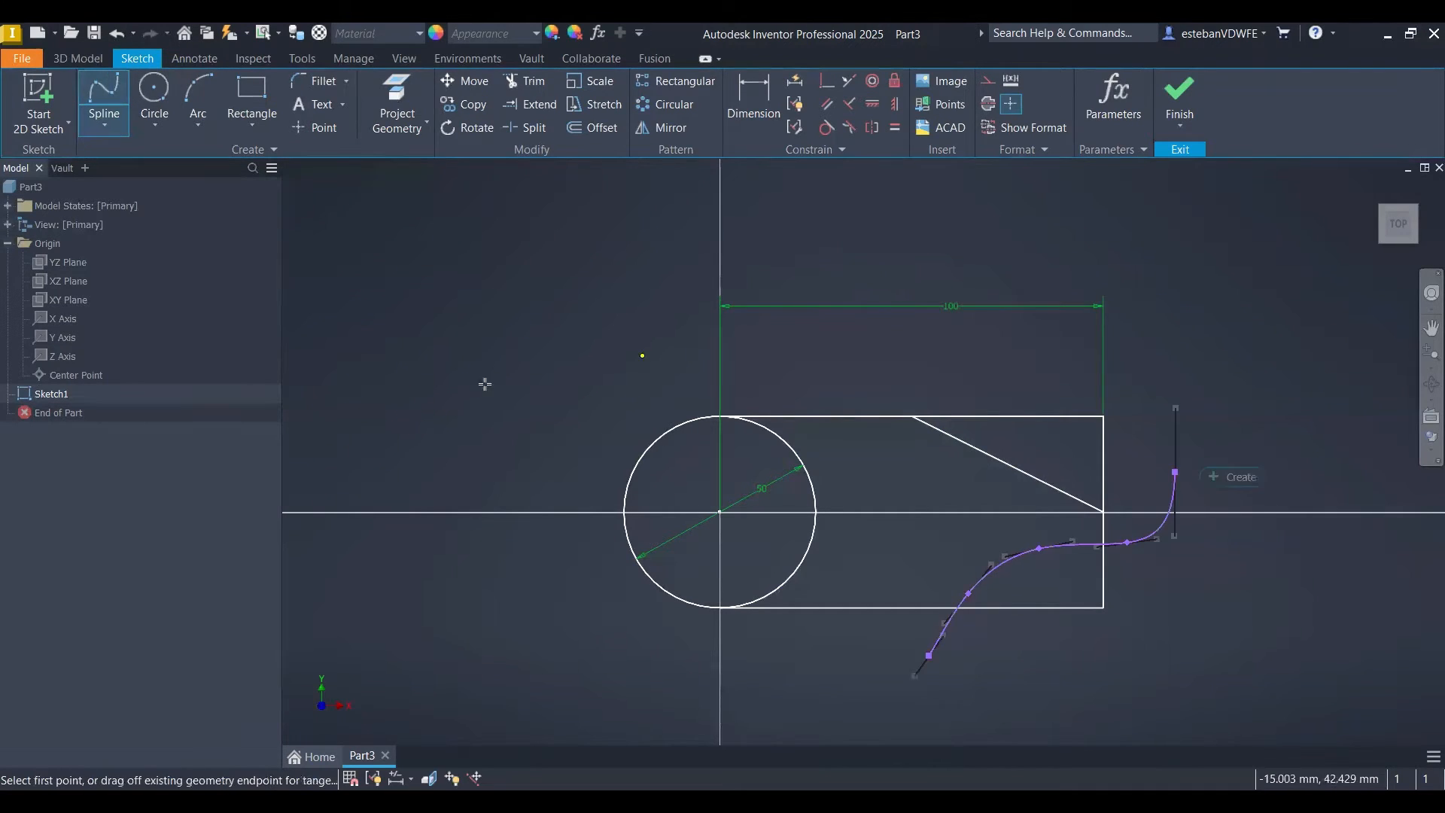
{"action": "right_click_drag", "start_coordinate": [452, 337], "coordinate": [453, 518]}
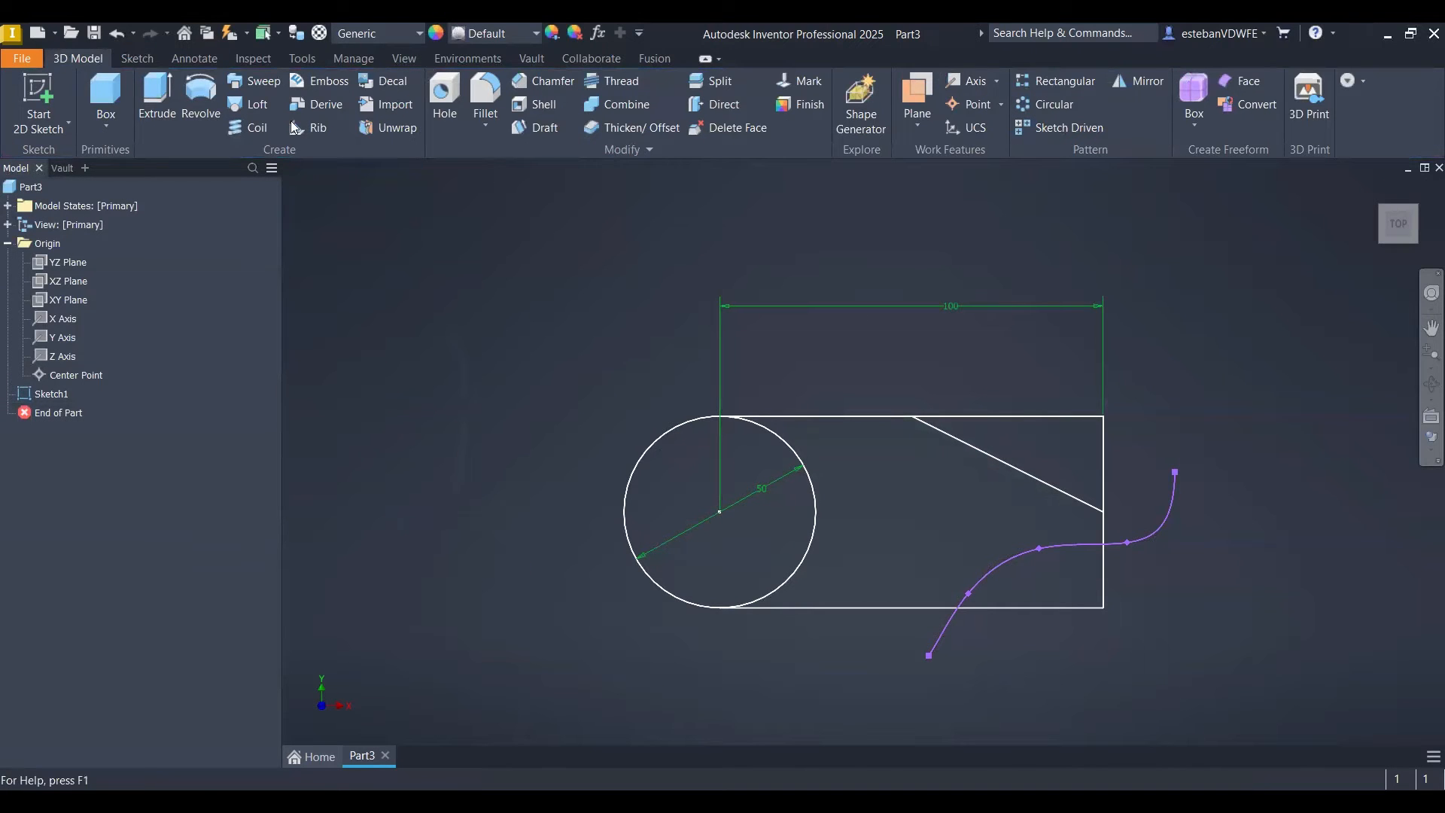
- Extrude all four closed regions of Sketch1, including the circle and both cut-off corners, to a depth of 5 mm
{"action": "left_click", "coordinate": [156, 97]}
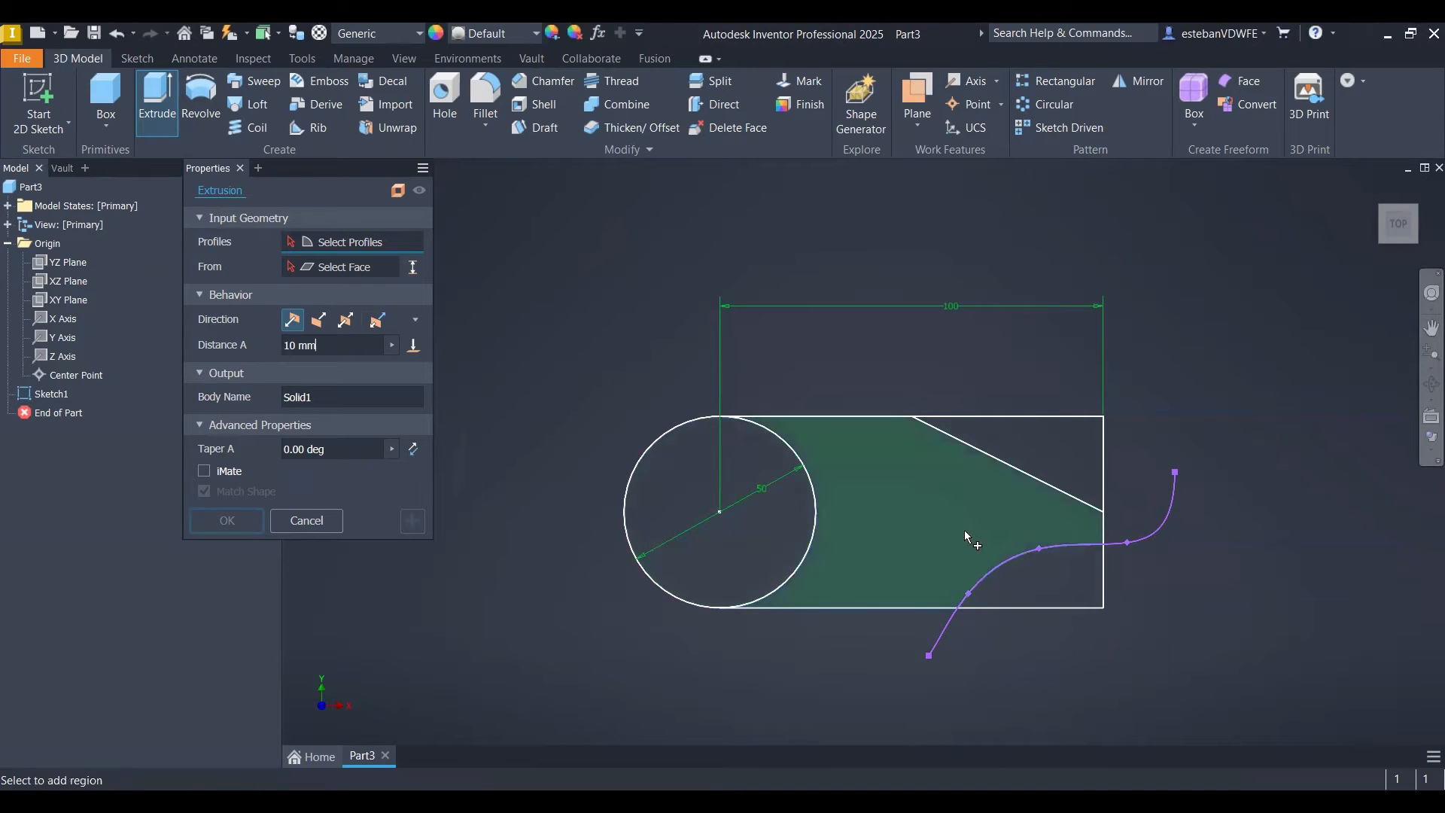
{"action": "mouse_move", "coordinate": [909, 549]}
{"action": "middle_mouse_down", "text": "shift"}
{"action": "mouse_move", "coordinate": [883, 571]}
{"action": "mouse_move", "coordinate": [923, 493]}
{"action": "mouse_move", "coordinate": [913, 509]}
{"action": "middle_mouse_up", "text": "shift"}
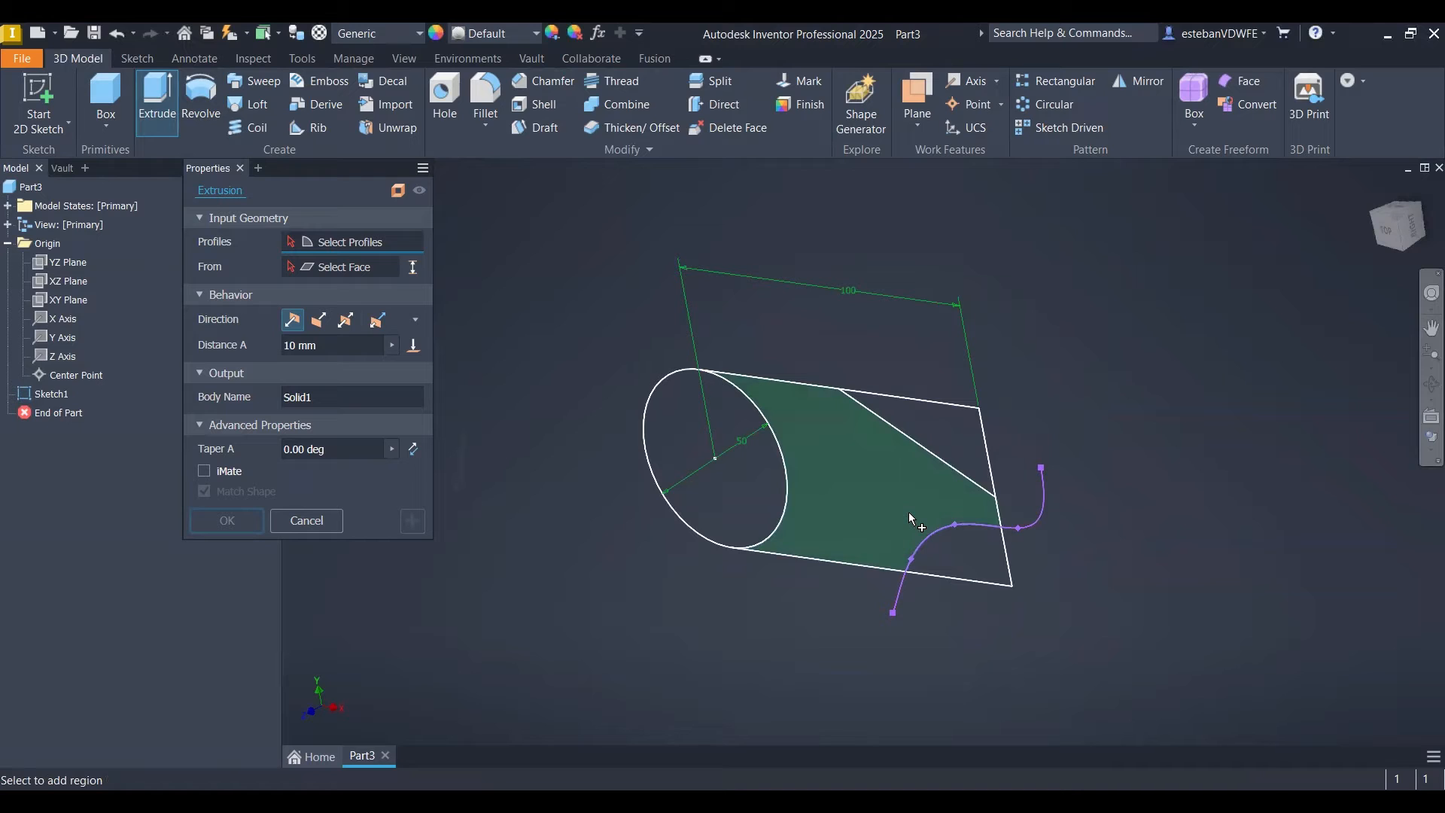
{"action": "left_click", "coordinate": [737, 513]}
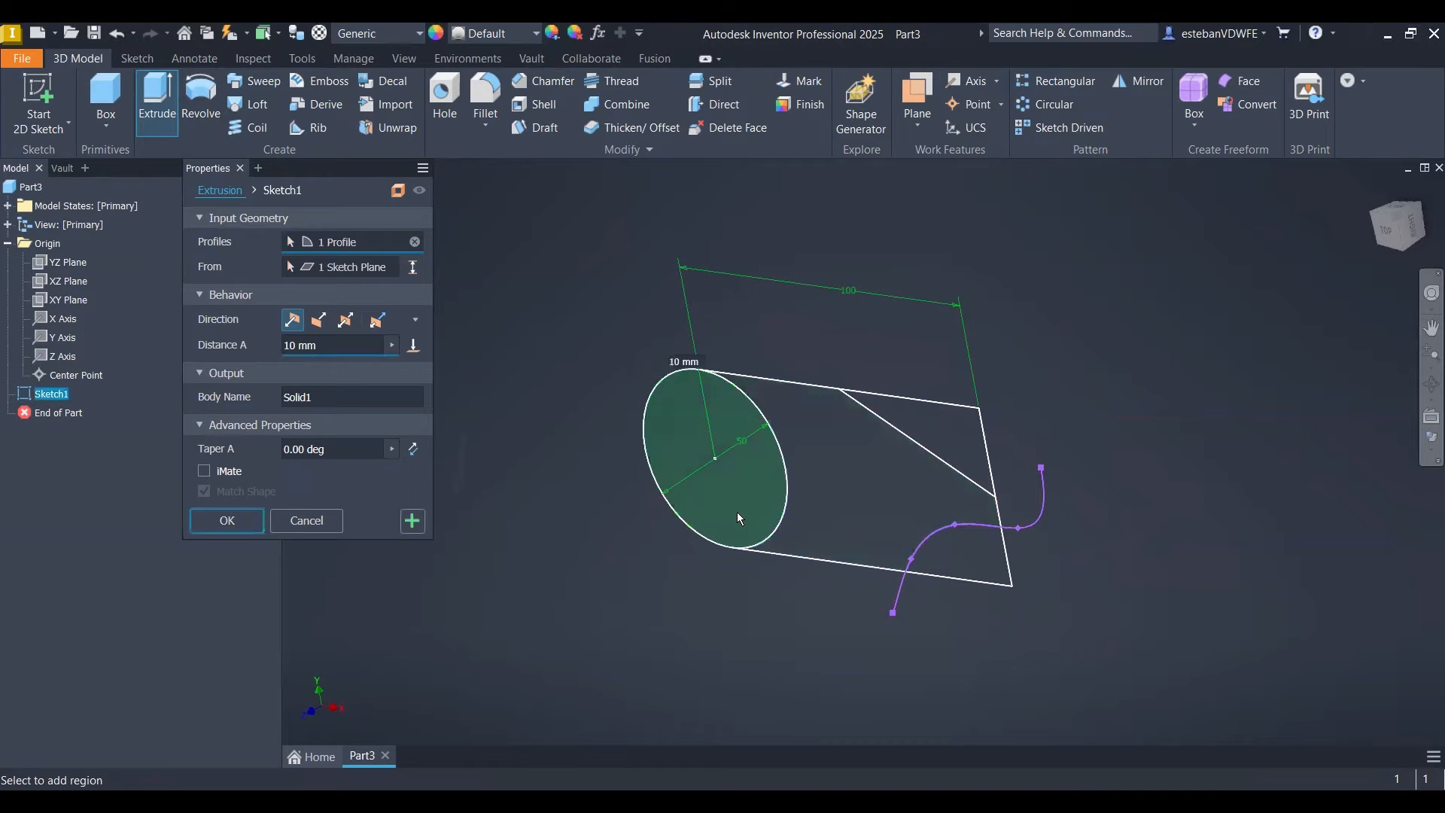
{"action": "left_click", "coordinate": [887, 471]}
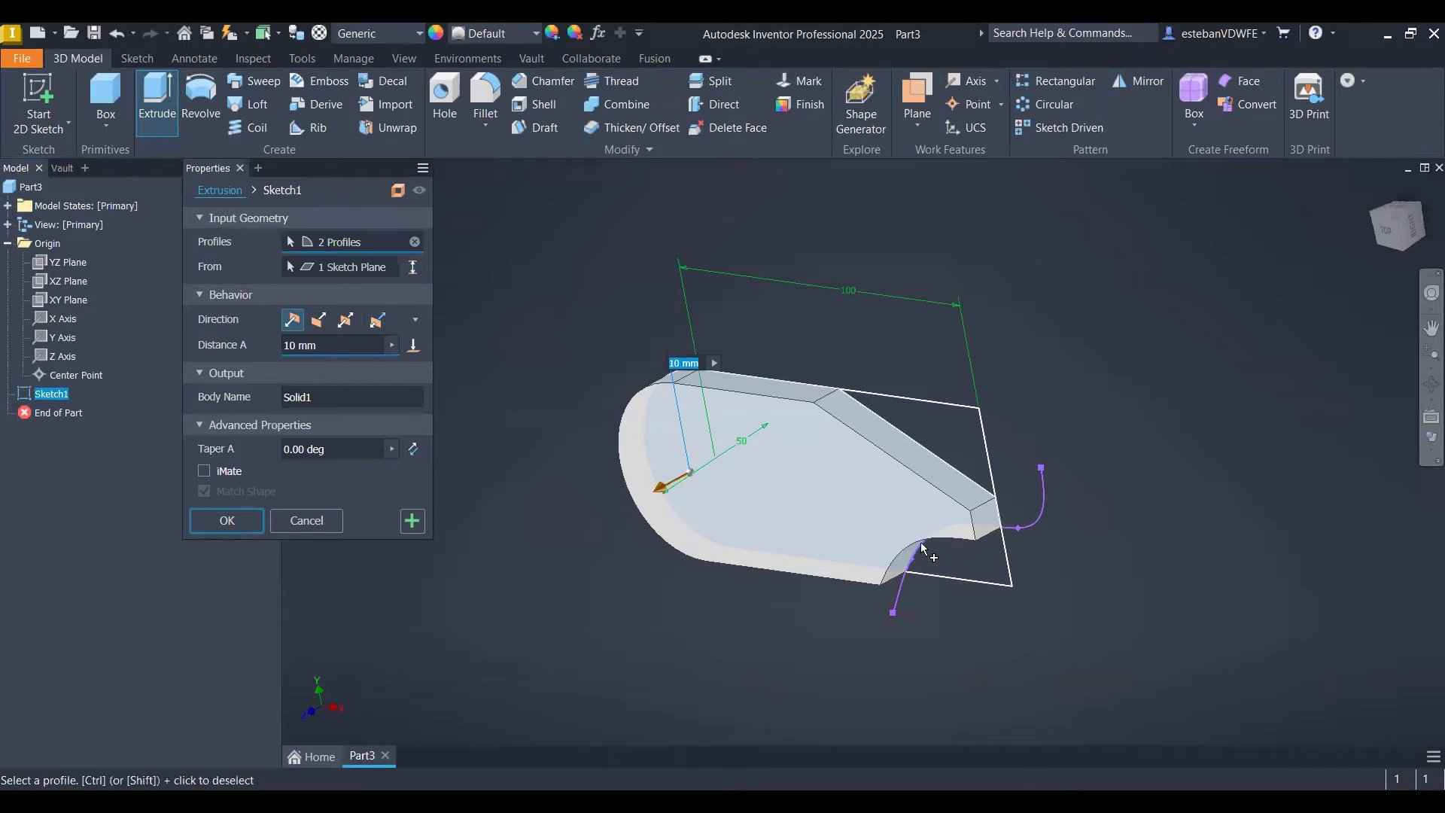
{"action": "left_click", "coordinate": [636, 446]}
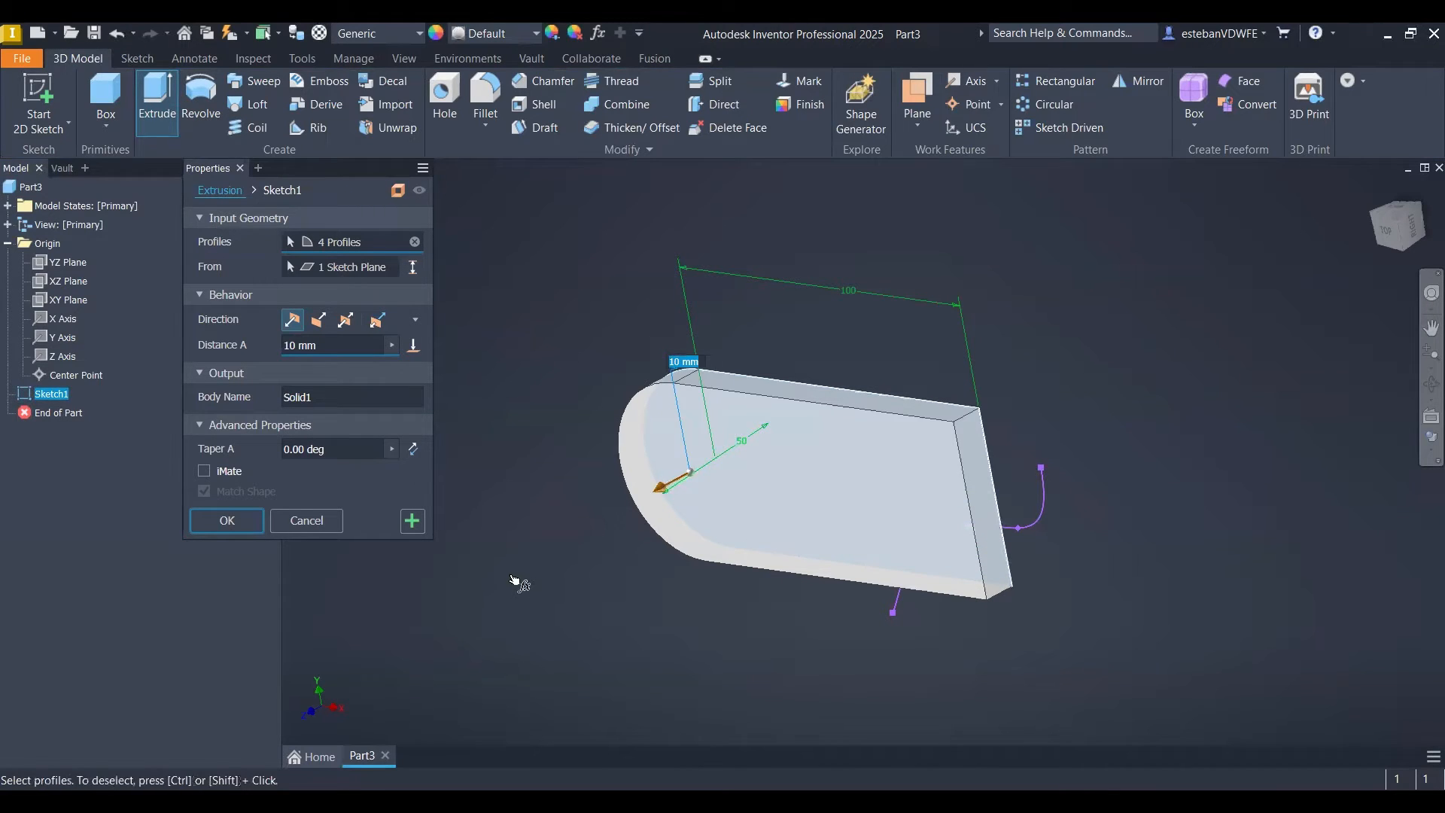
{"action": "left_click", "coordinate": [662, 500]}
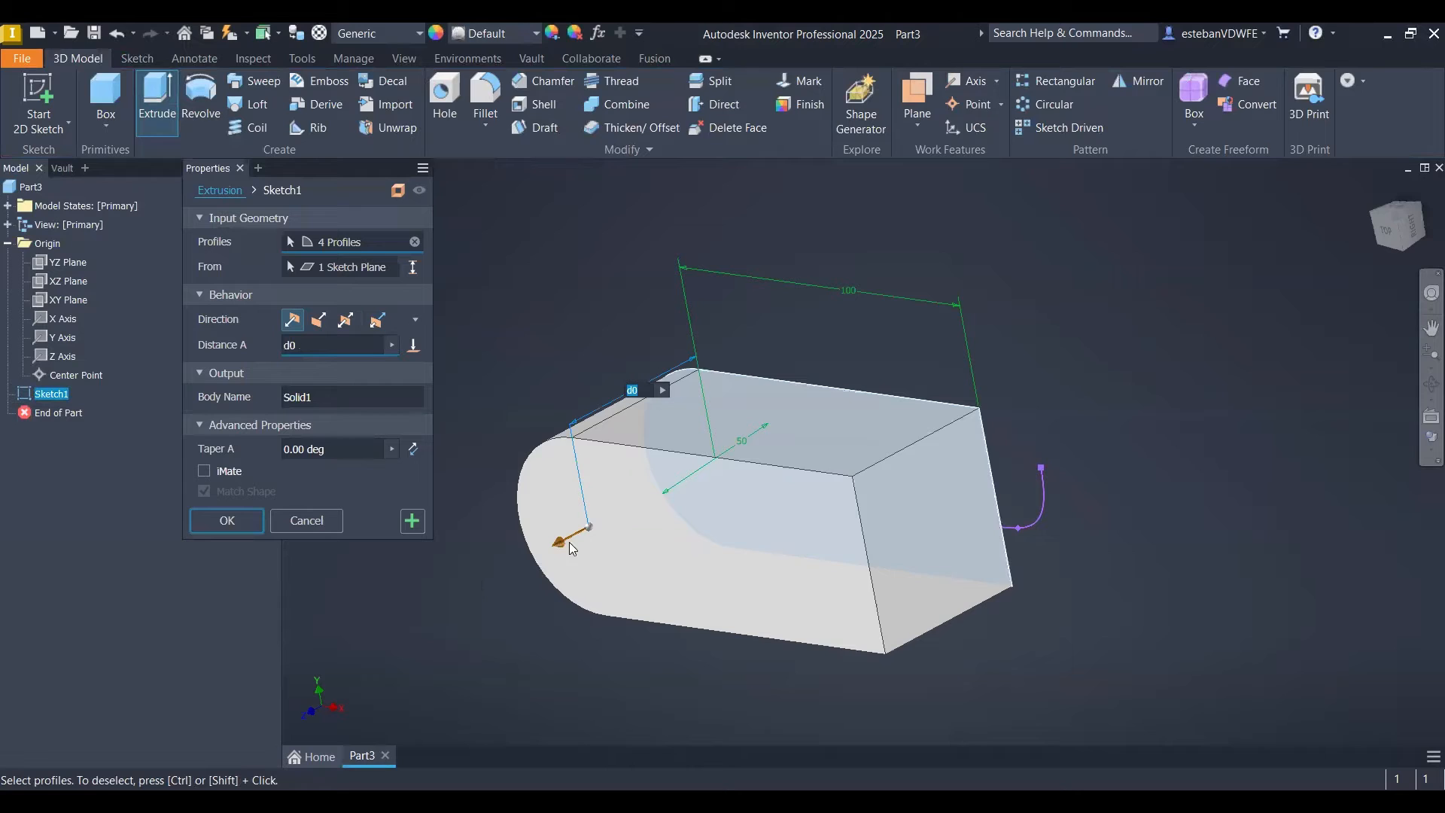
{"action": "left_click_drag", "start_coordinate": [575, 547], "coordinate": [577, 549]}
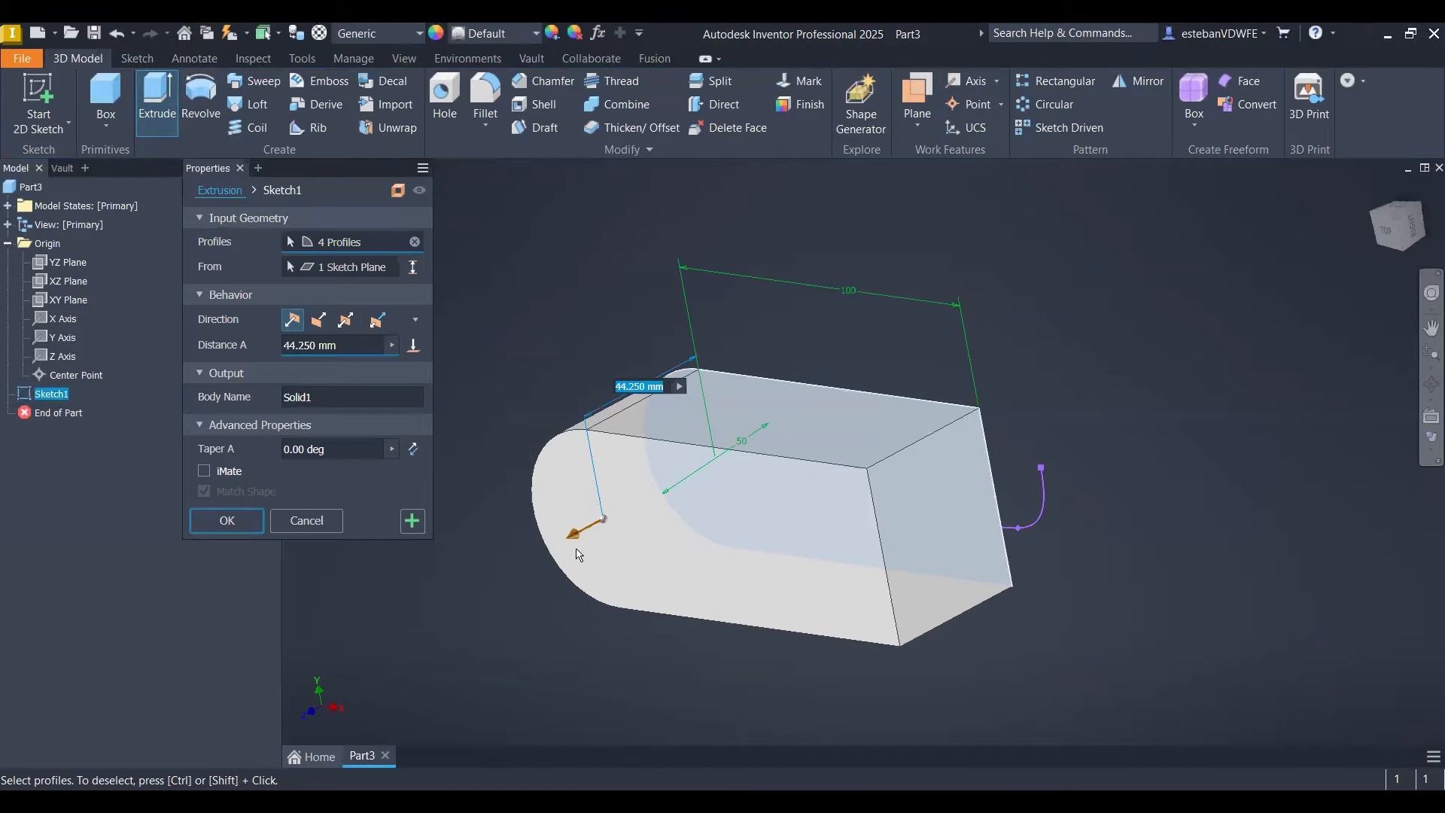
{"action": "type", "text": "5"}
{"action": "key", "text": "Return"}
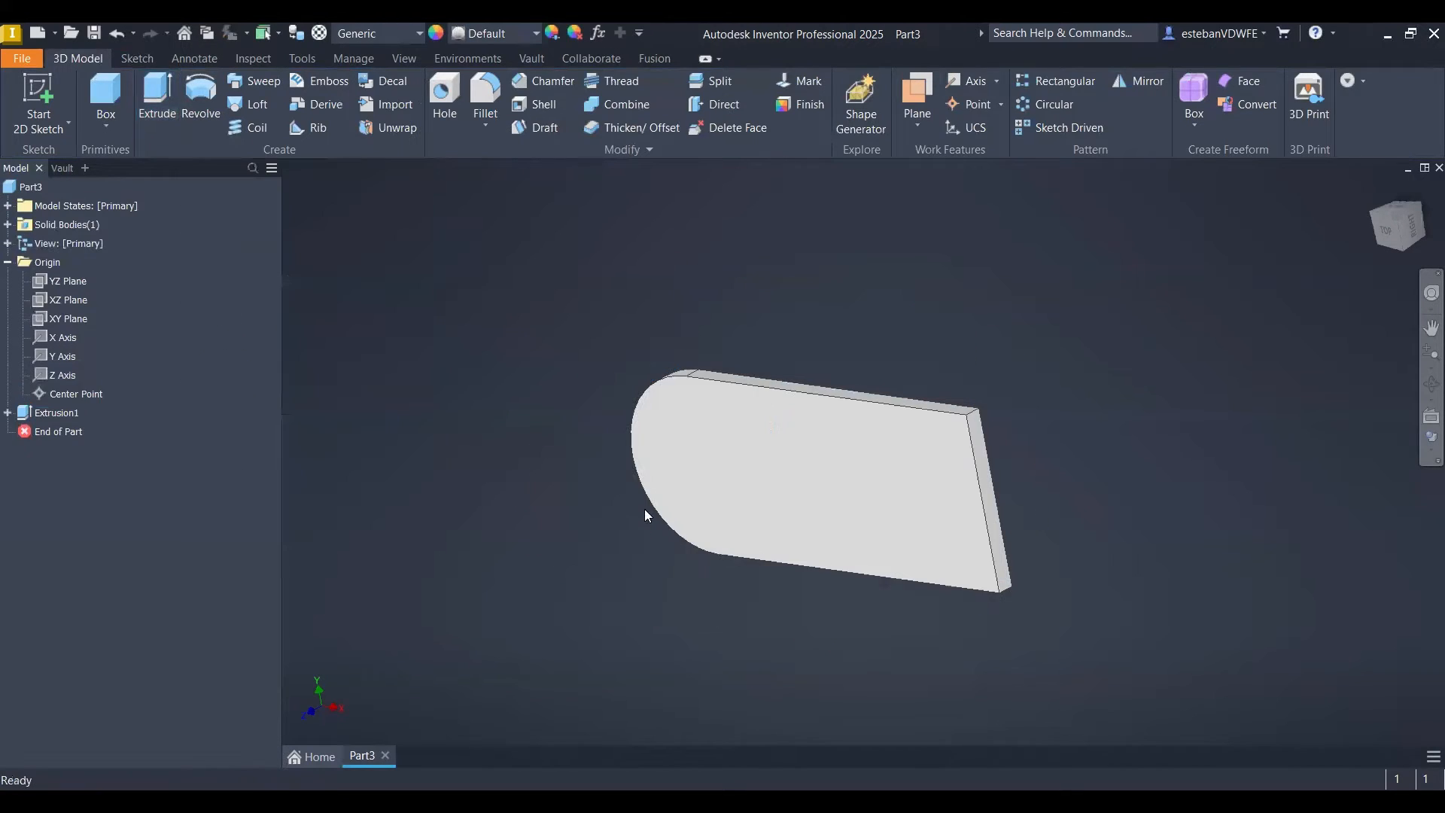
{"action": "left_click", "coordinate": [952, 438]}
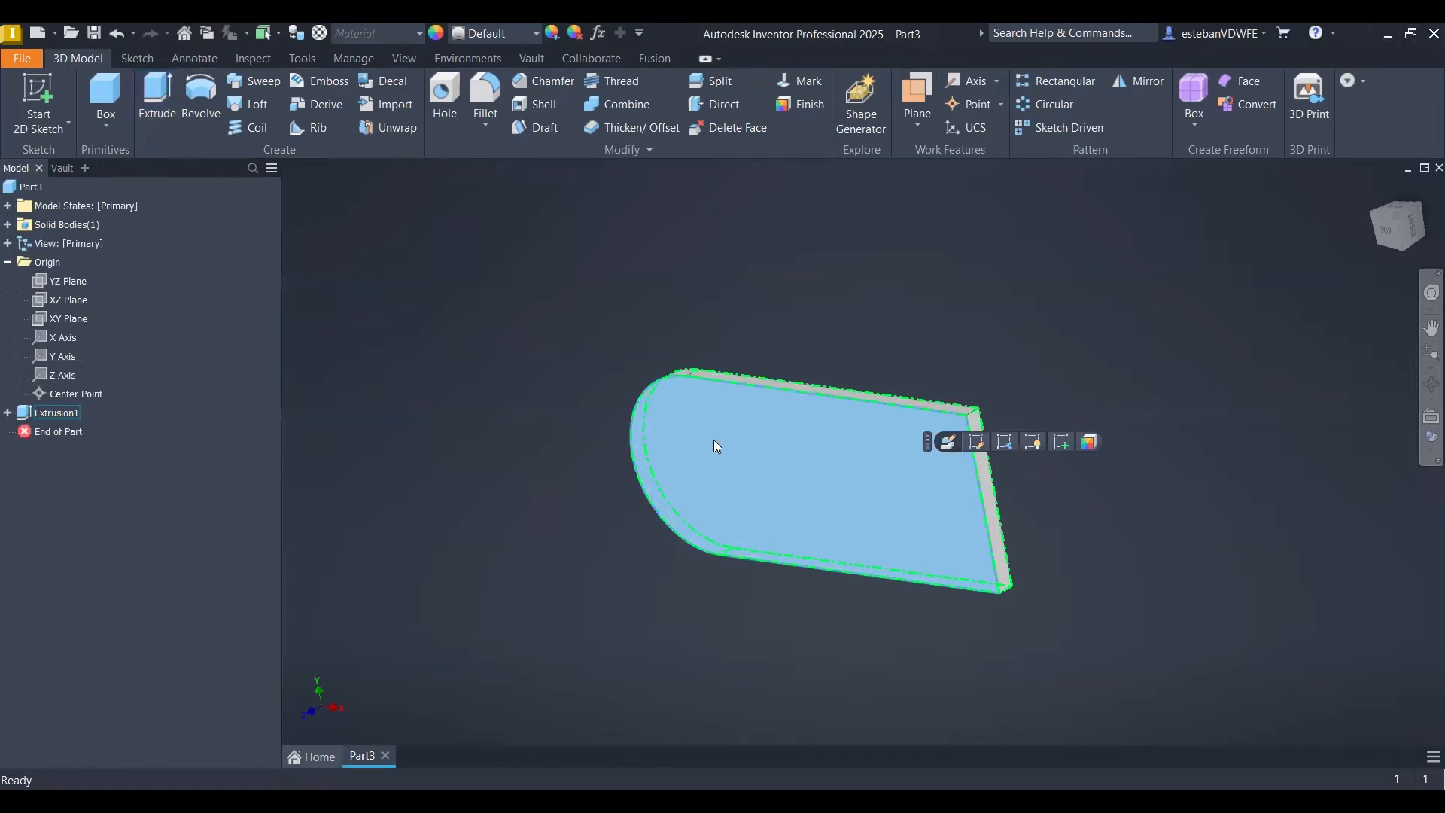
{"action": "left_click", "coordinate": [650, 322]}
{"action": "left_click", "coordinate": [798, 439]}
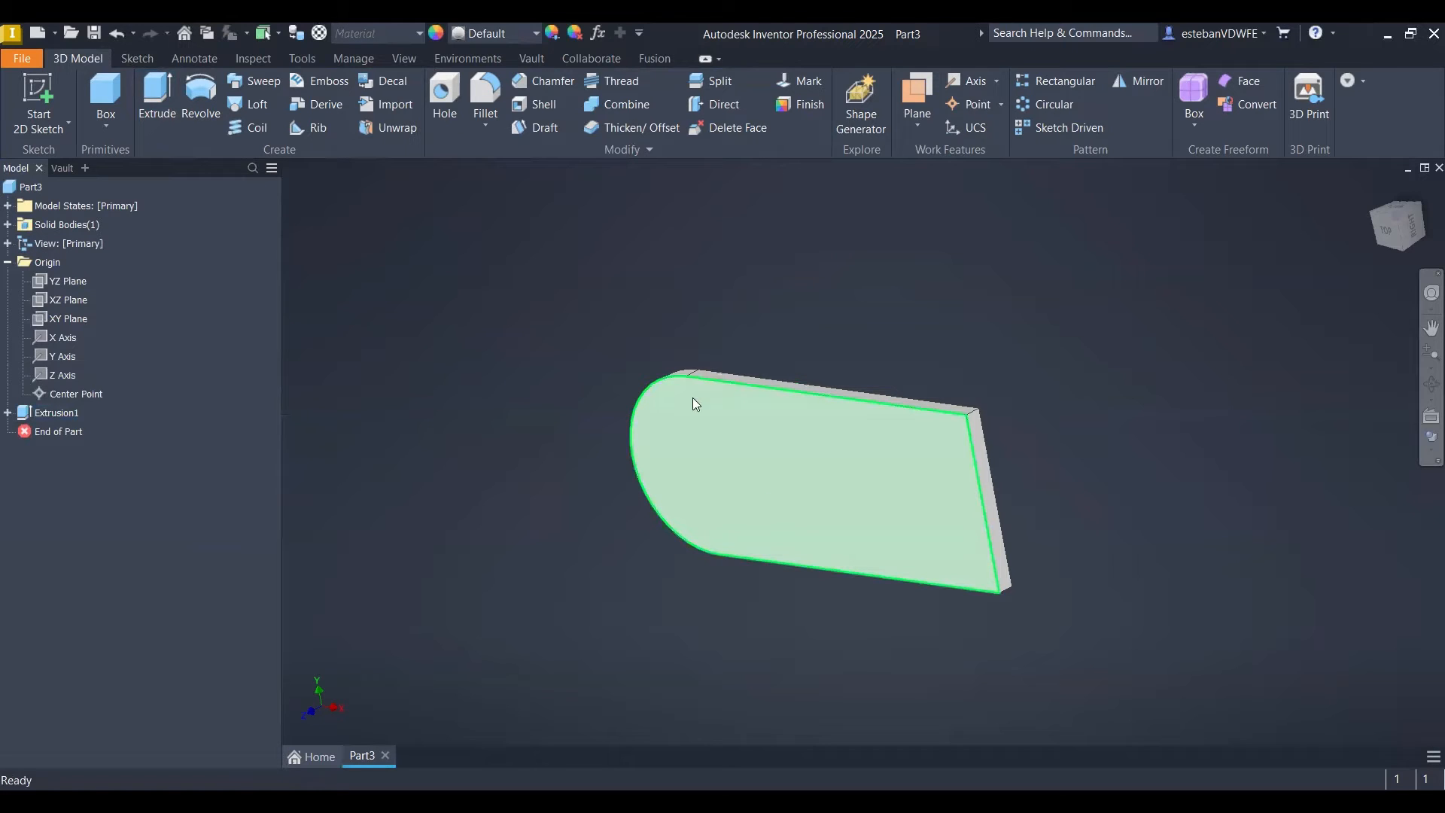
{"action": "left_click", "coordinate": [721, 359]}
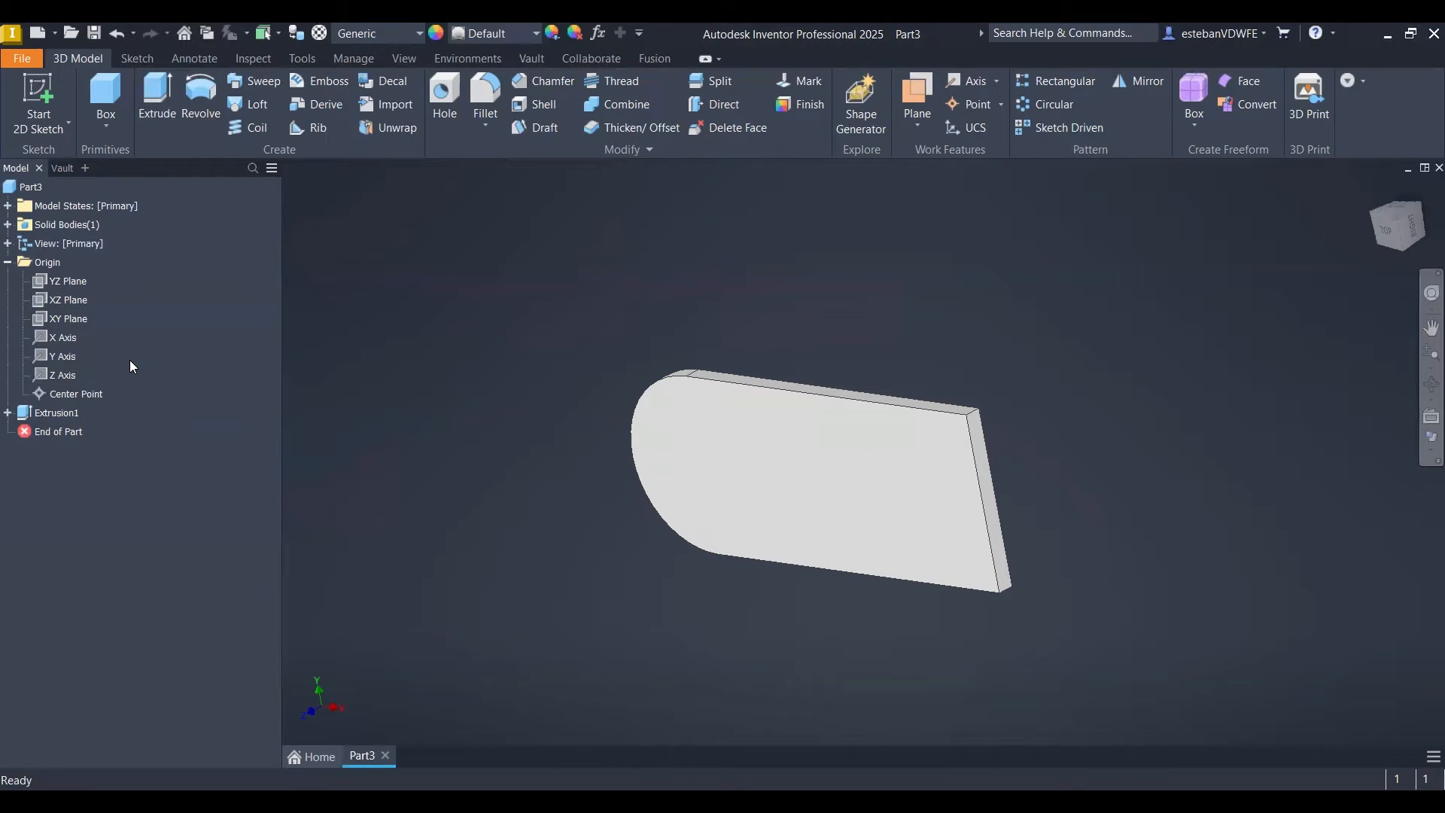
- Show the dimensions of Extrusion1, set its depth to 45 mm and update the part
{"action": "right_click", "coordinate": [76, 414]}
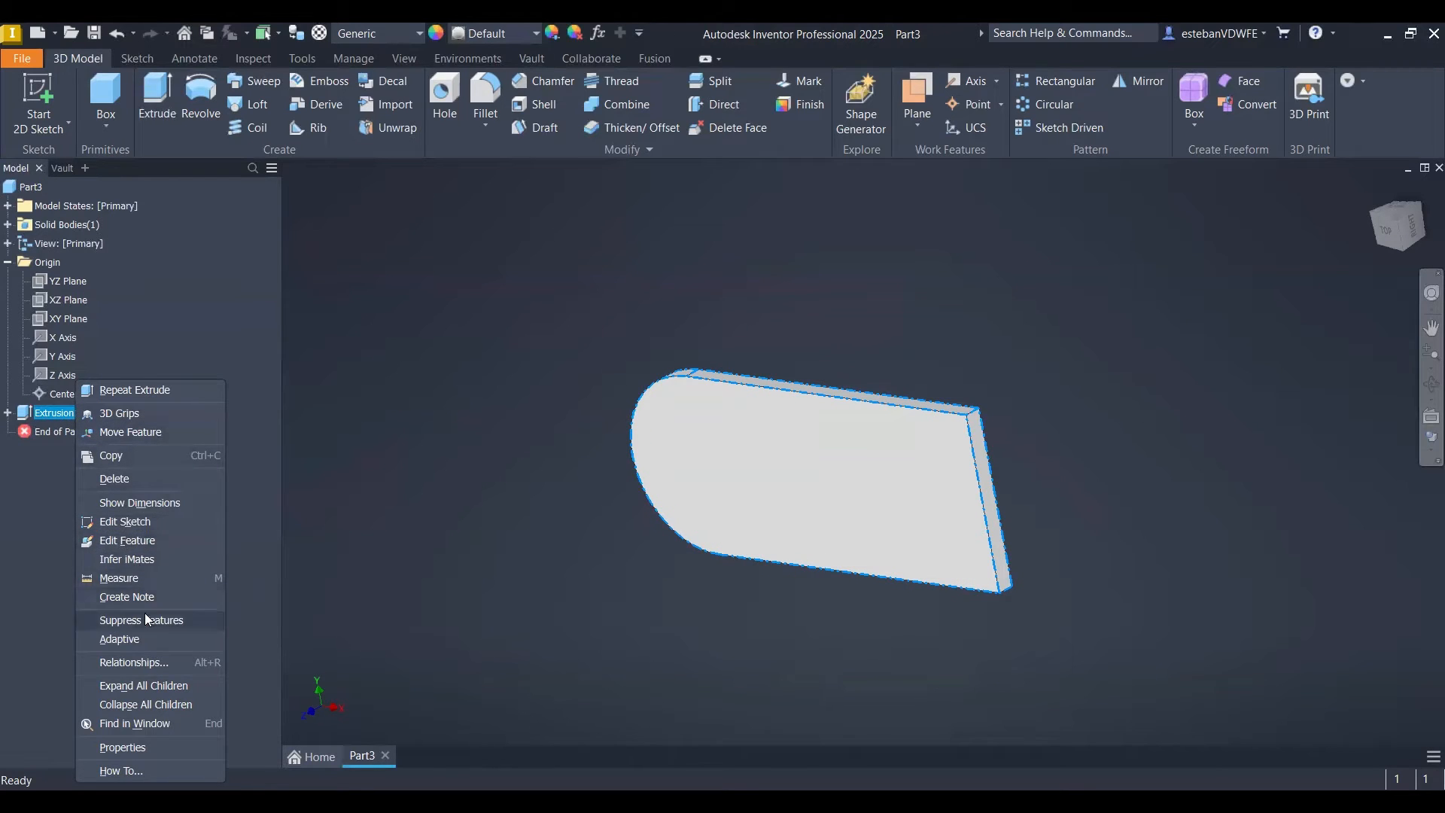
{"action": "left_click", "coordinate": [155, 501]}
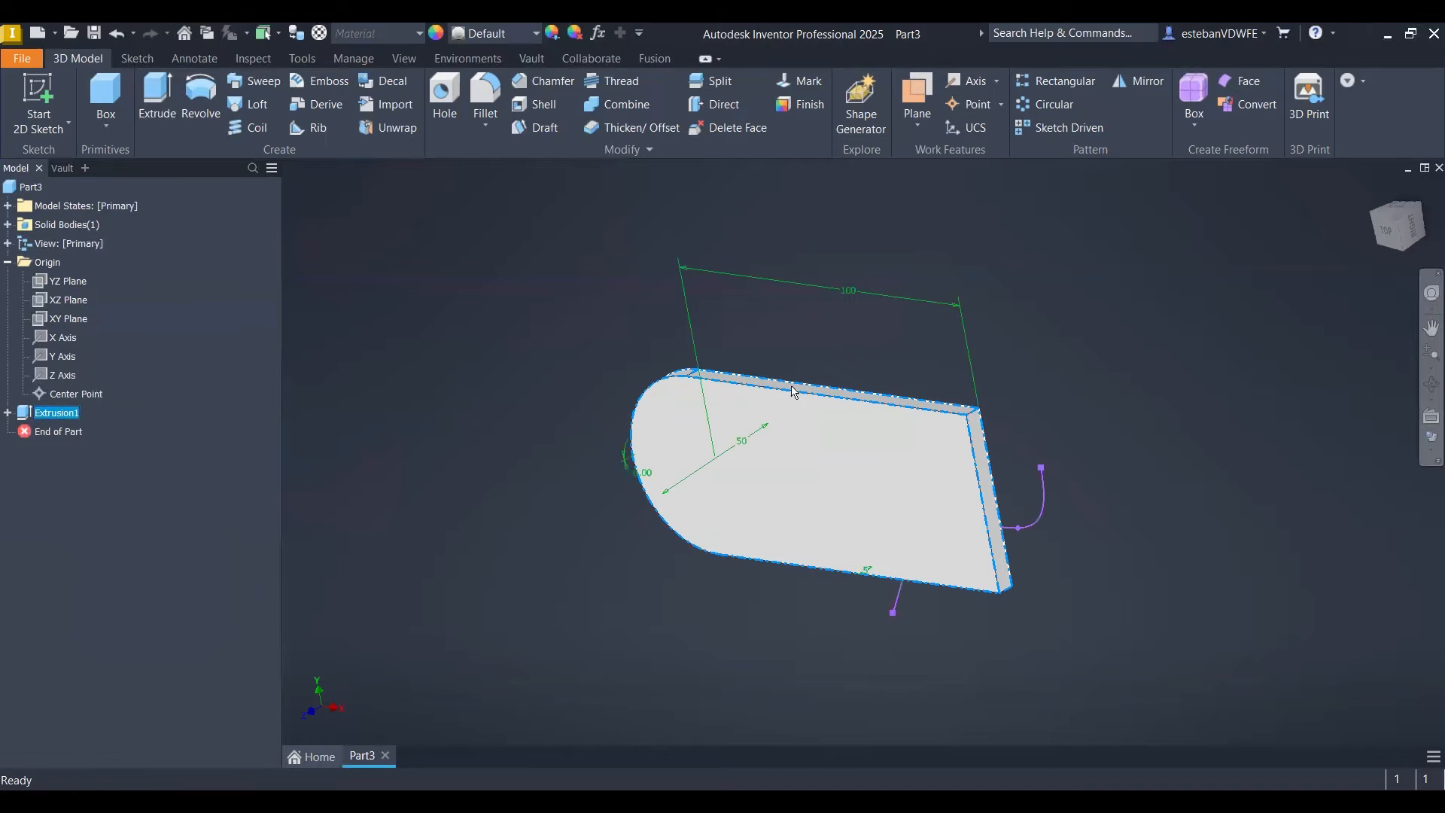
{"action": "middle_click_drag", "start_coordinate": [764, 461], "coordinate": [870, 497], "text": "shift"}
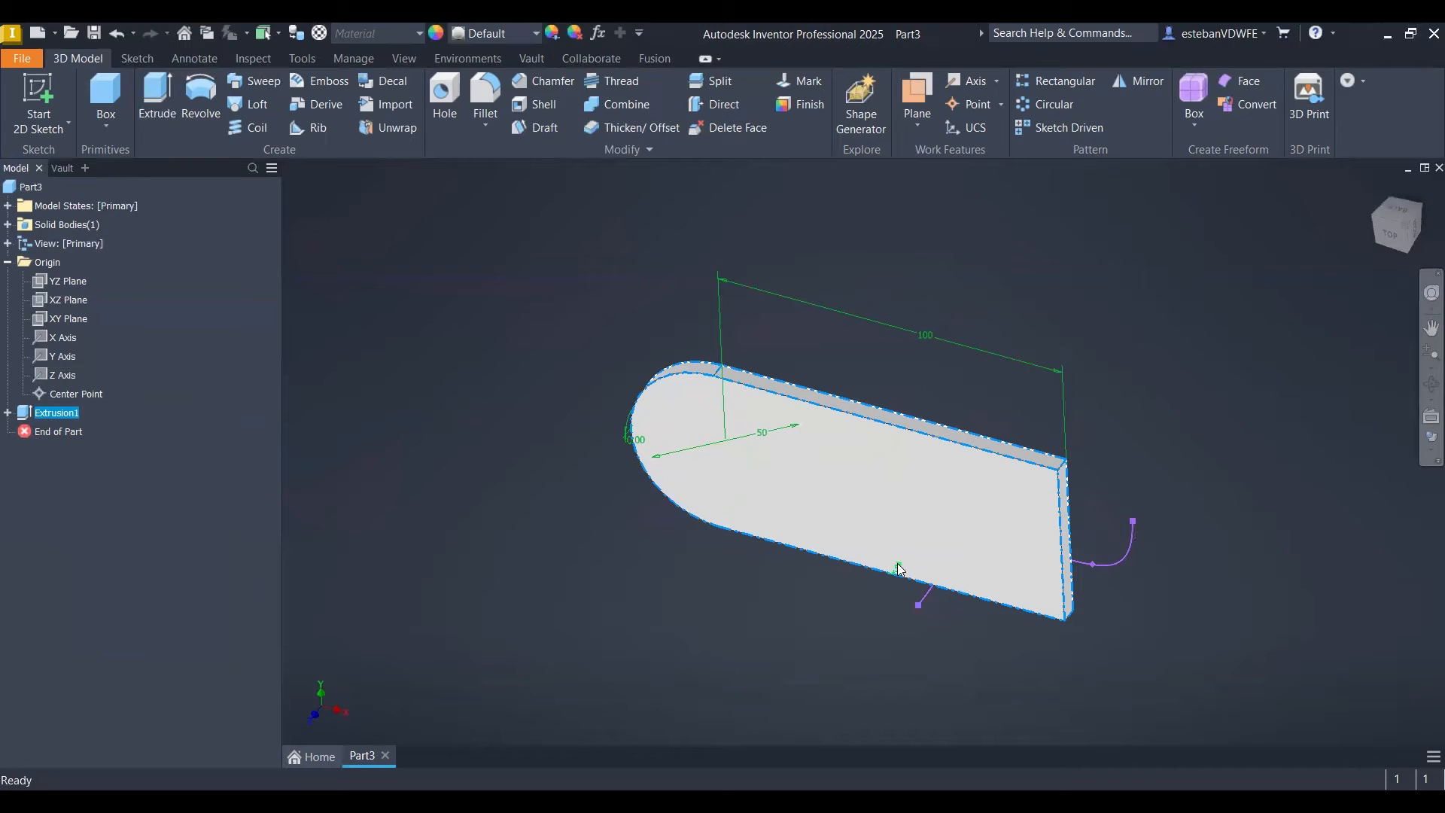
{"action": "left_click", "coordinate": [899, 568]}
{"action": "double_click", "coordinate": [900, 570]}
{"action": "type", "text": "45"}
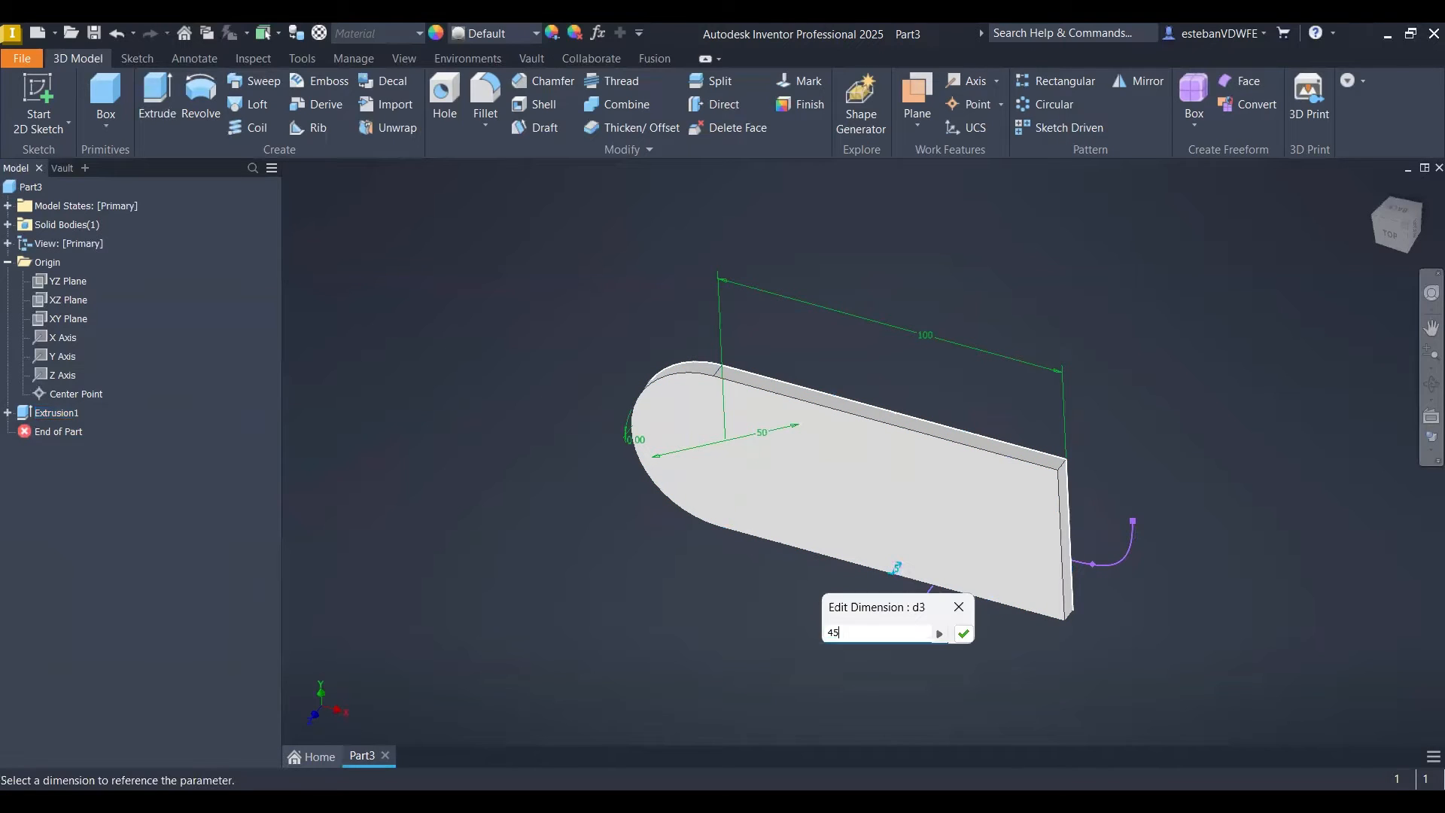
{"action": "key", "text": "Return"}
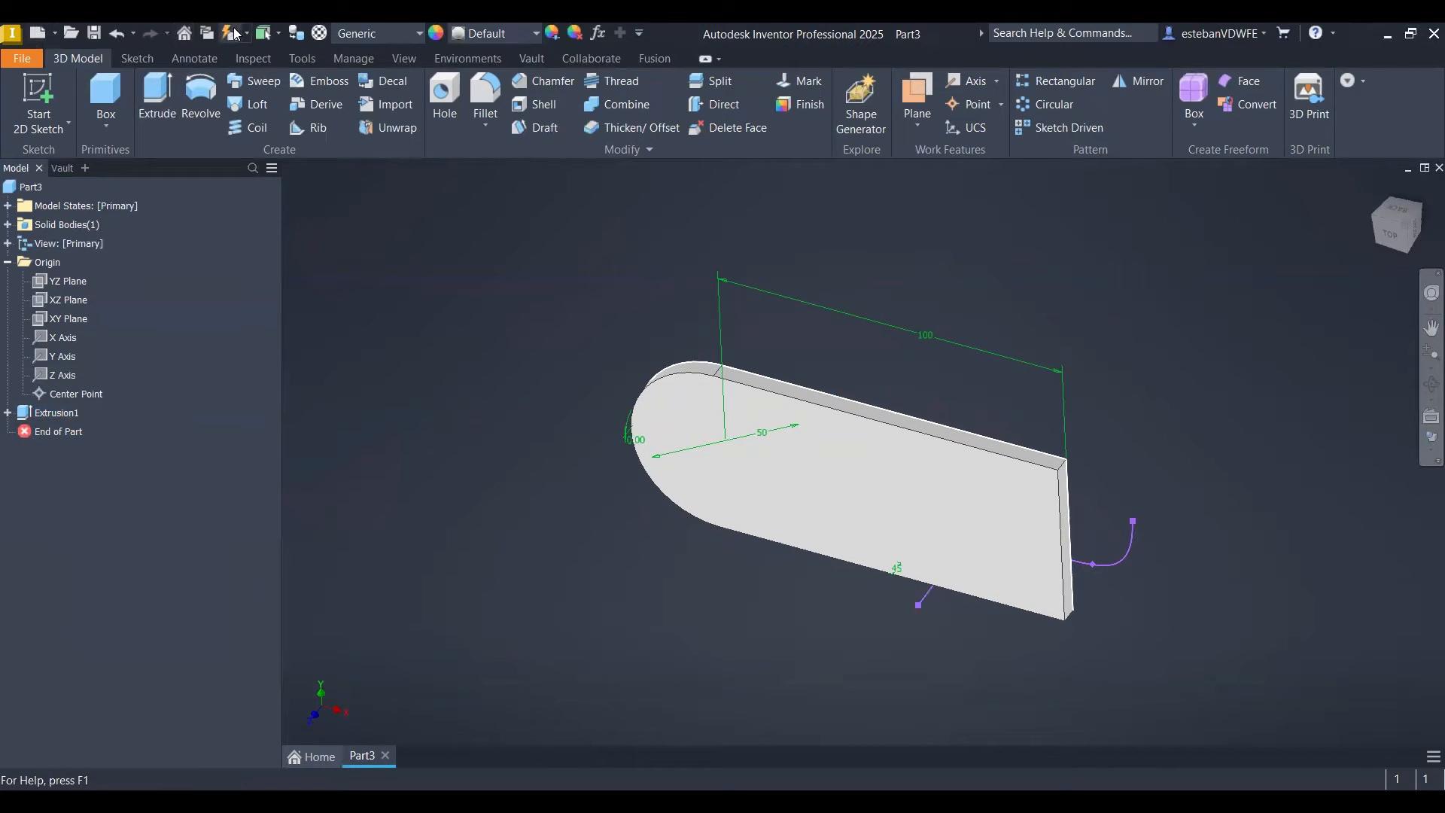
{"action": "mouse_move", "coordinate": [801, 361]}
{"action": "middle_mouse_down", "text": "shift"}
{"action": "mouse_move", "coordinate": [846, 435]}
{"action": "mouse_move", "coordinate": [967, 555]}
{"action": "mouse_move", "coordinate": [968, 484]}
{"action": "mouse_move", "coordinate": [931, 540]}
{"action": "middle_mouse_up", "text": "shift"}
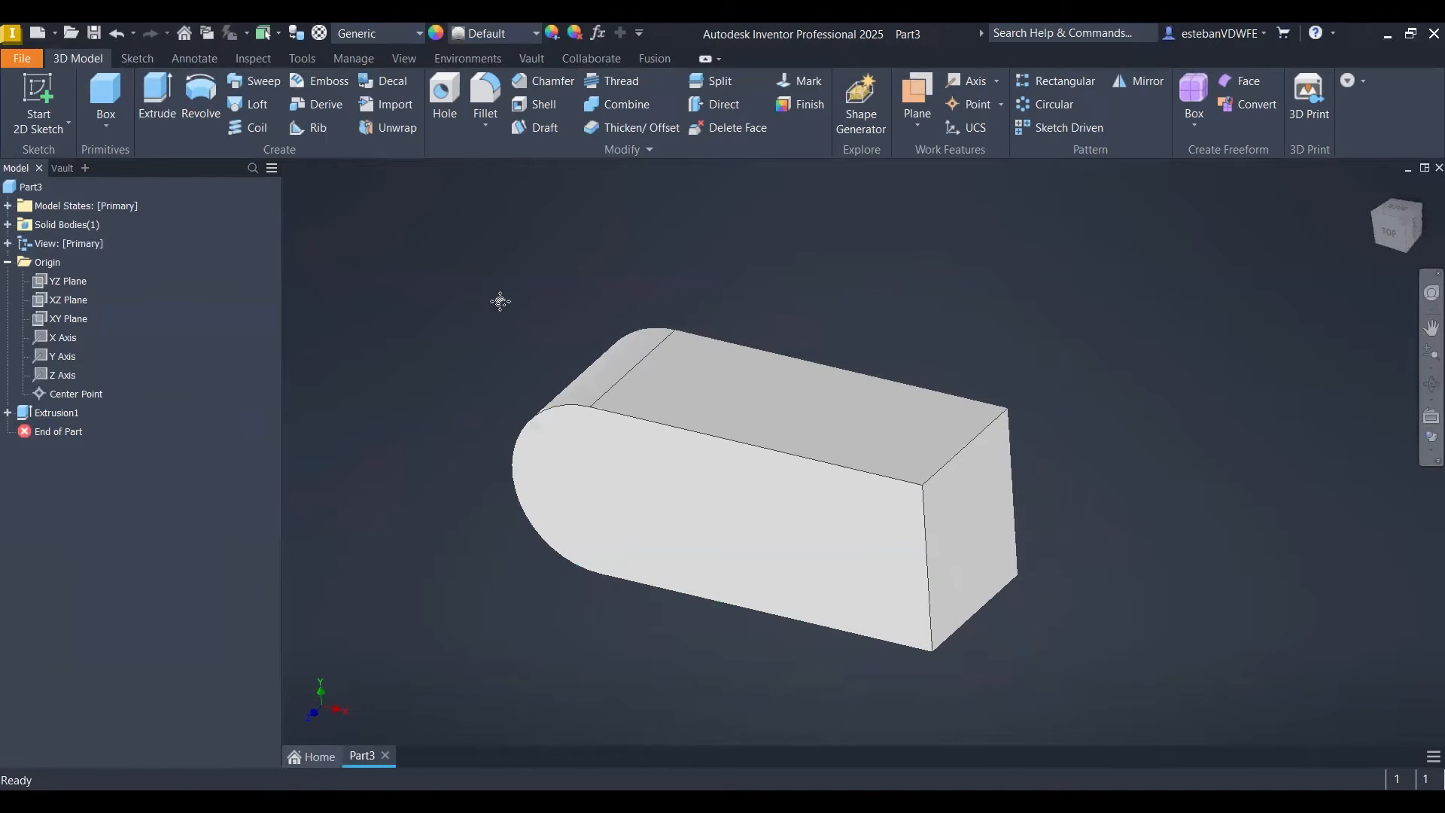
{"action": "middle_click_drag", "start_coordinate": [500, 301], "coordinate": [529, 307], "text": "shift"}
{"action": "right_click", "coordinate": [528, 307]}
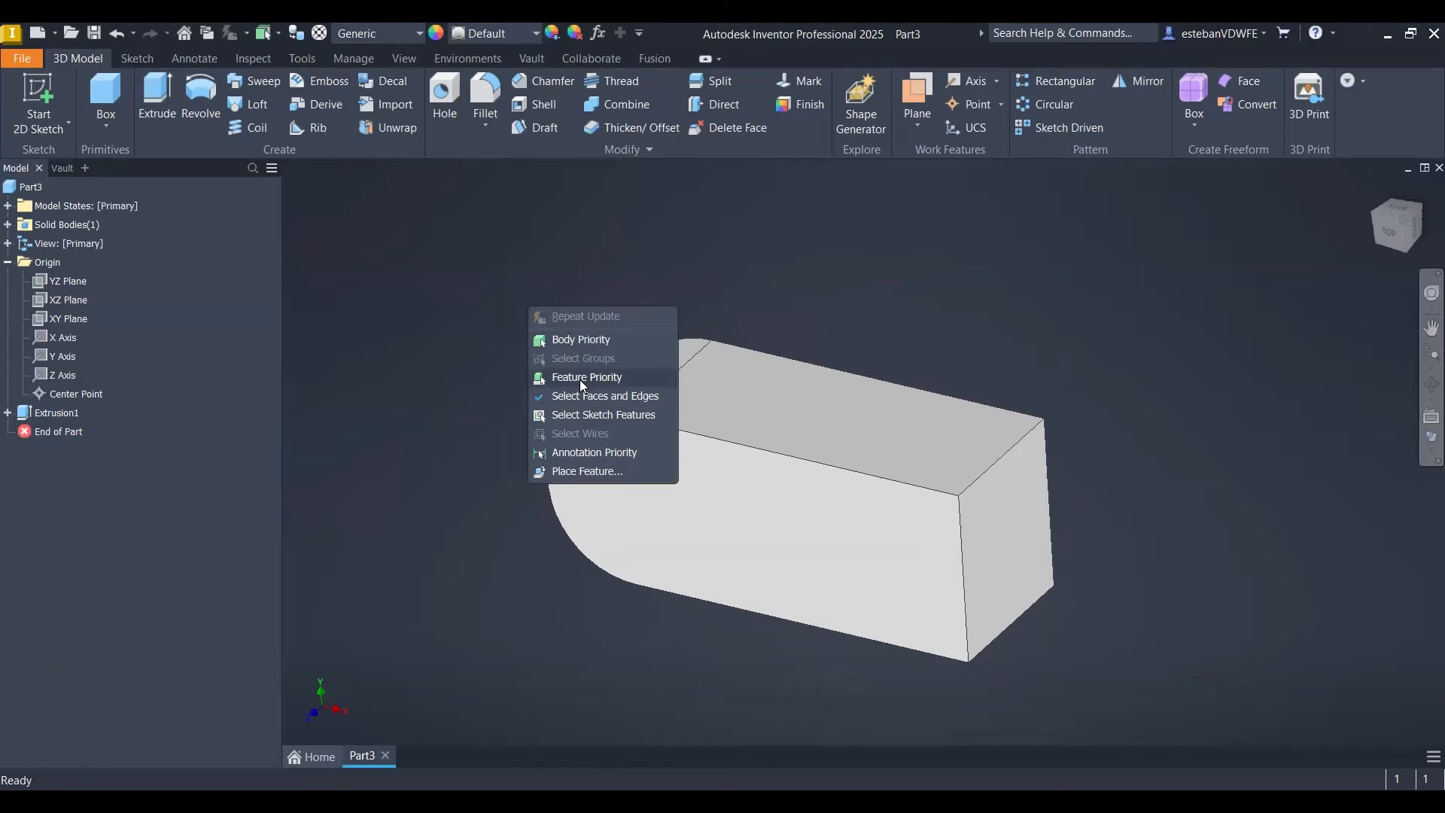
{"action": "left_click", "coordinate": [460, 310]}
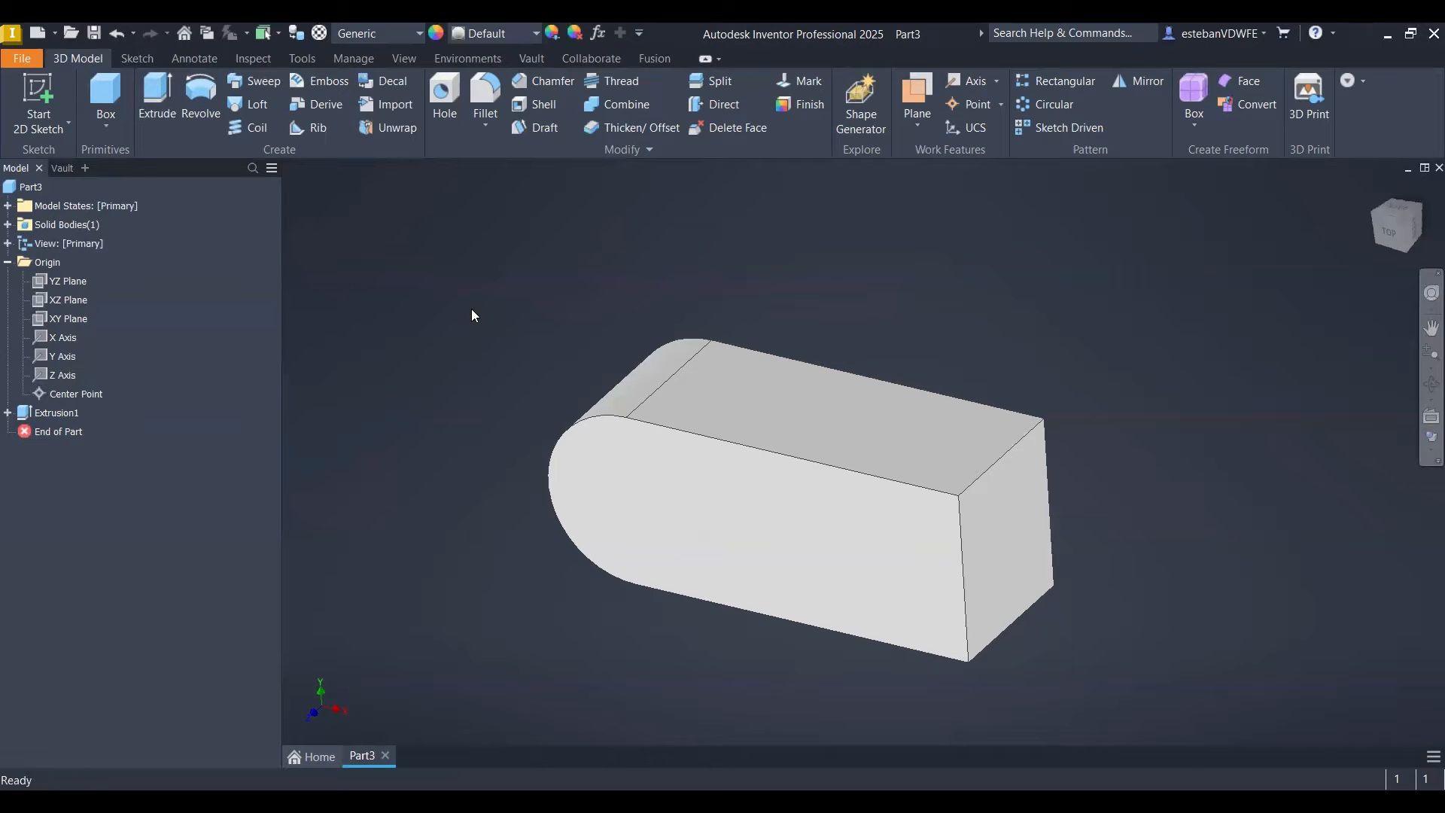
{"action": "right_click", "coordinate": [473, 315]}
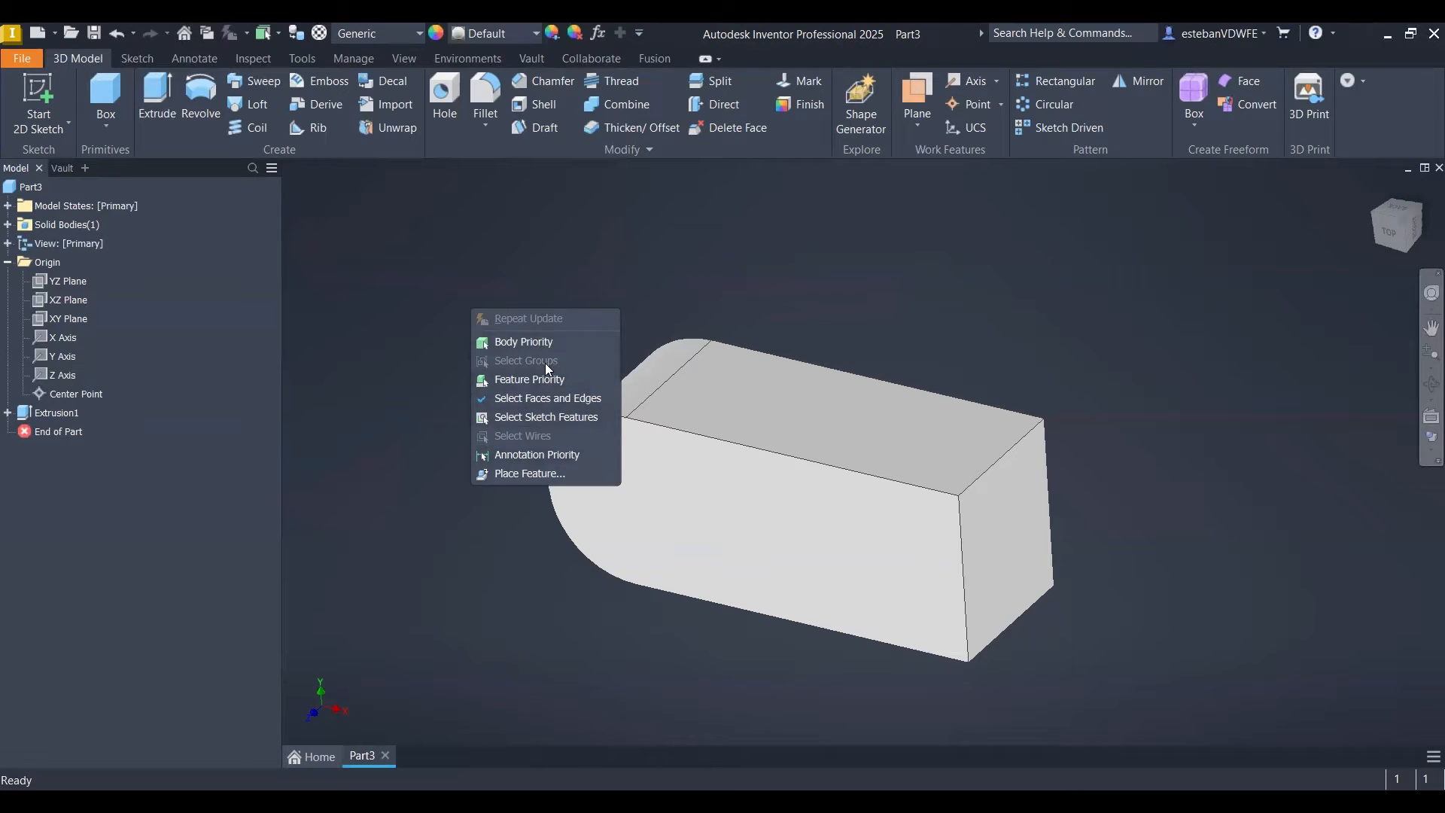
{"action": "left_click", "coordinate": [548, 265]}
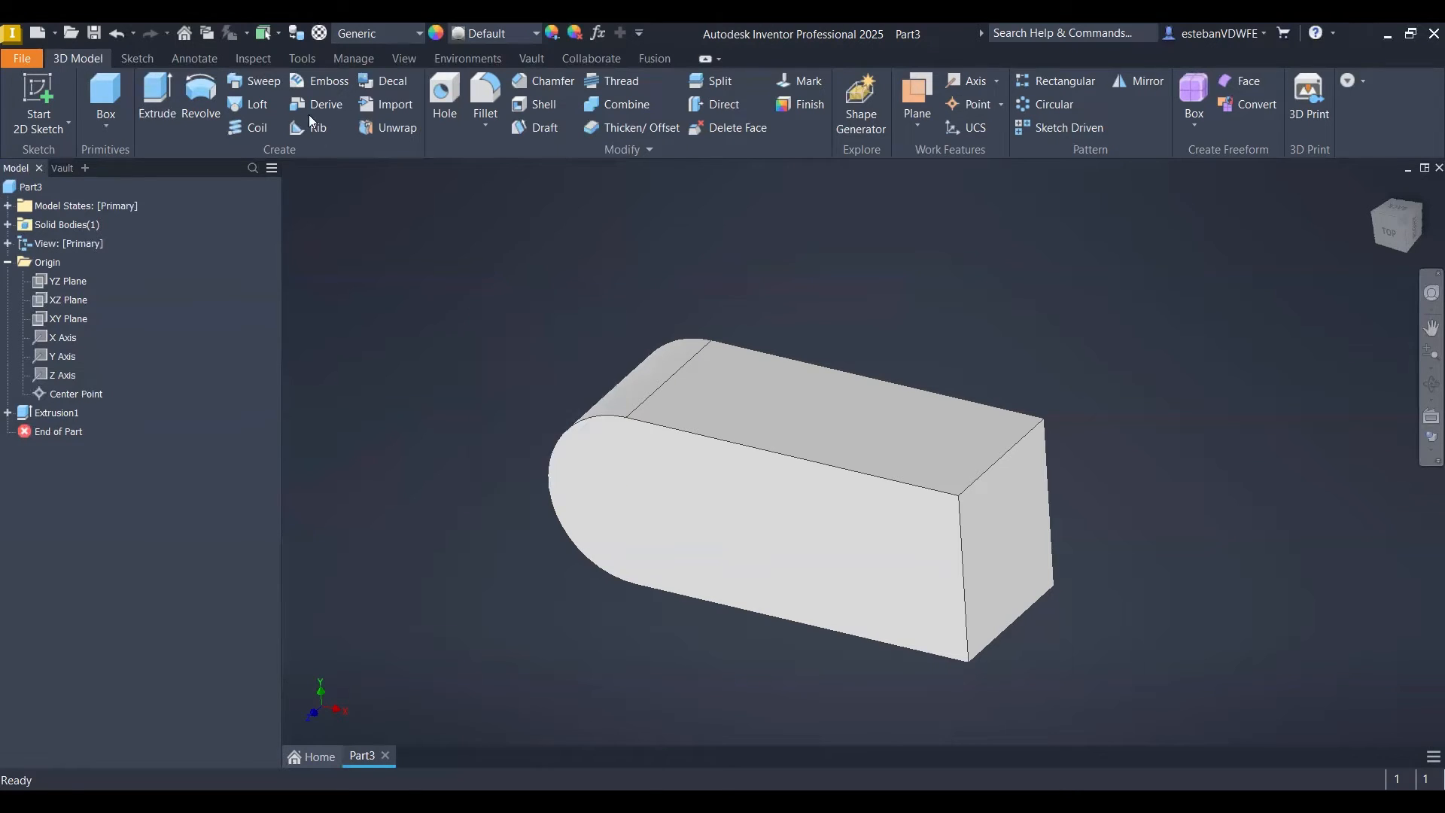
- Set the selection priority to features, select the extruded solid in the model and show its dimensions
{"action": "left_click", "coordinate": [269, 34]}
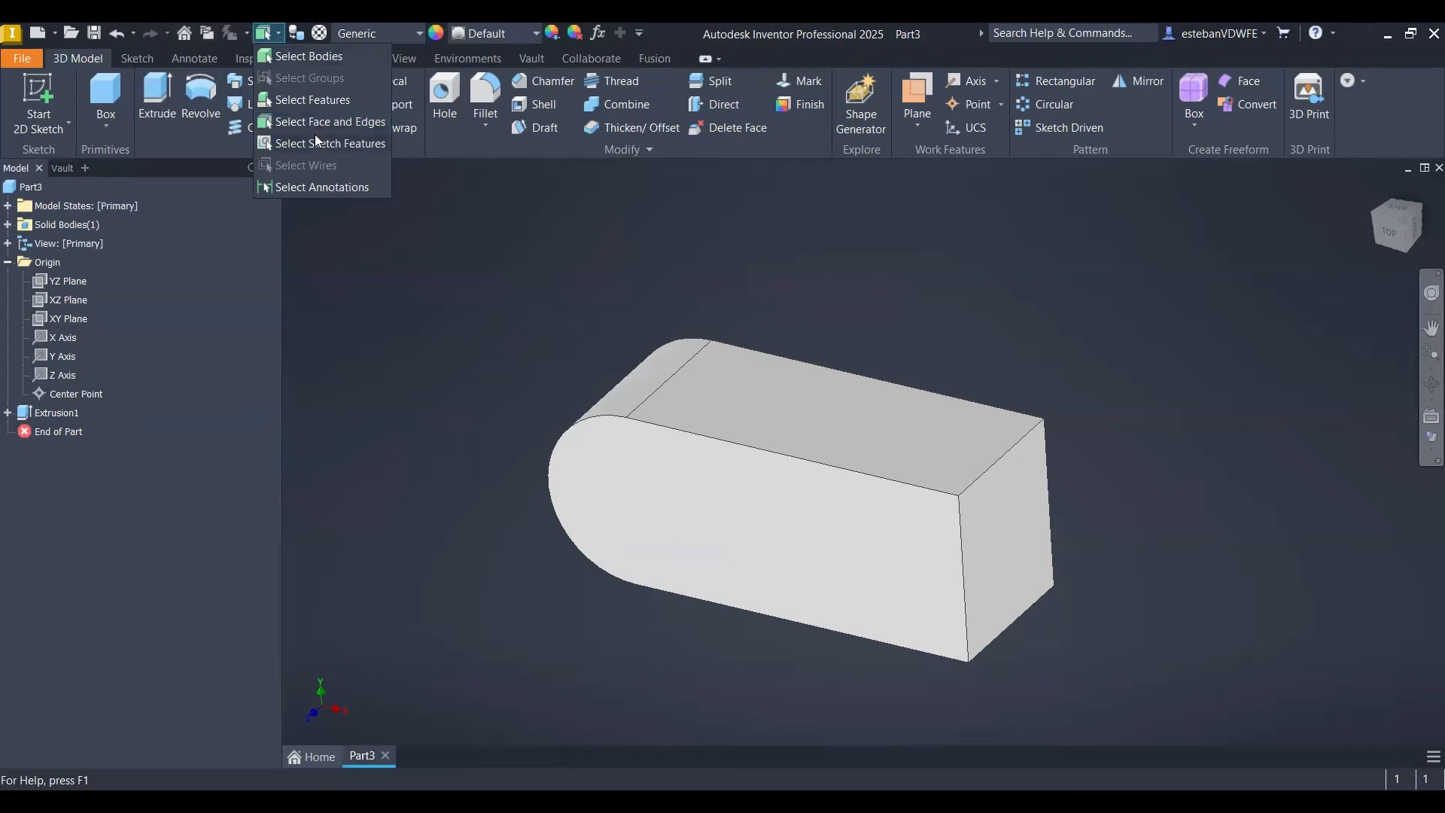
{"action": "left_click", "coordinate": [313, 100]}
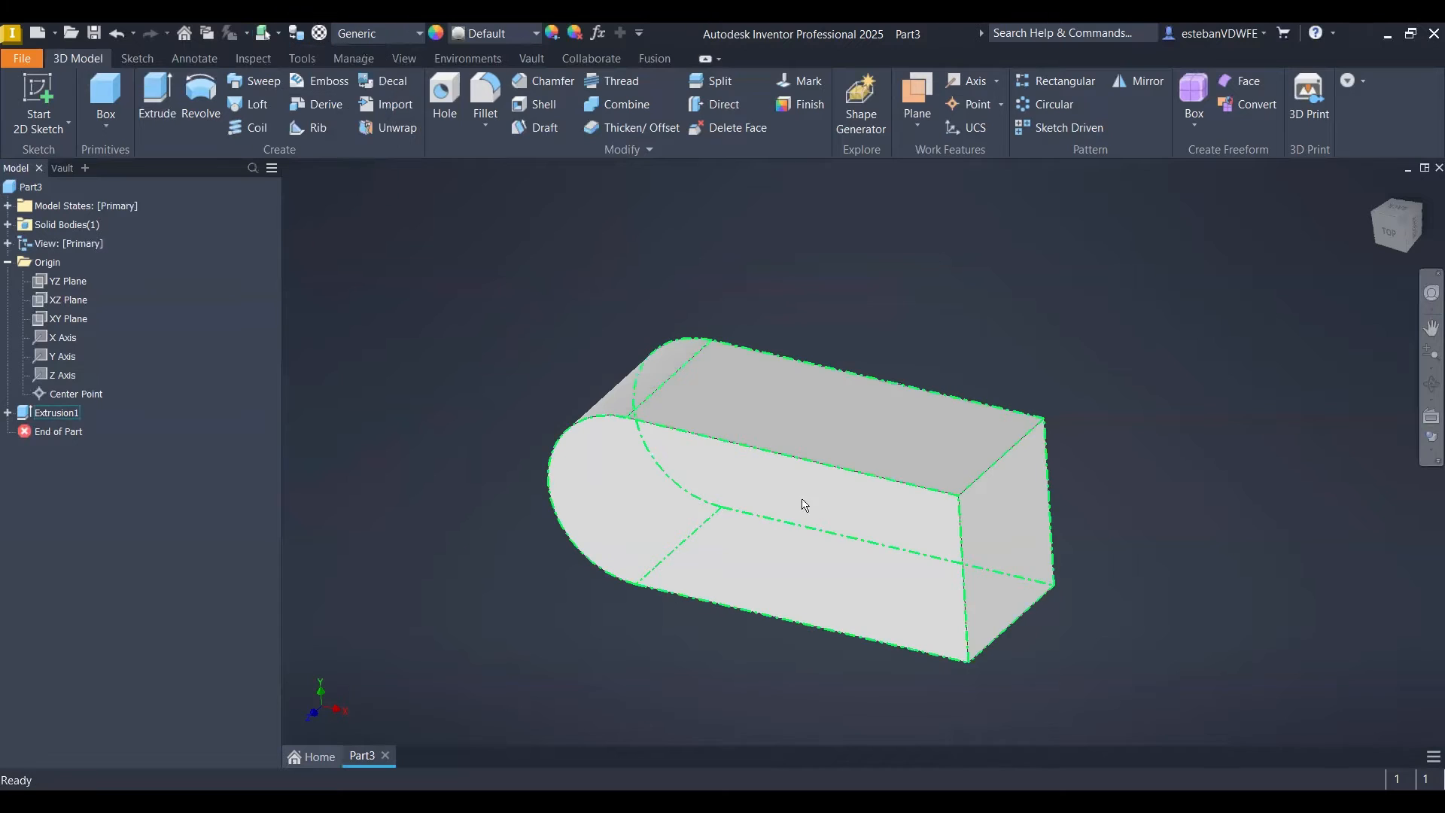
{"action": "left_click", "coordinate": [813, 456]}
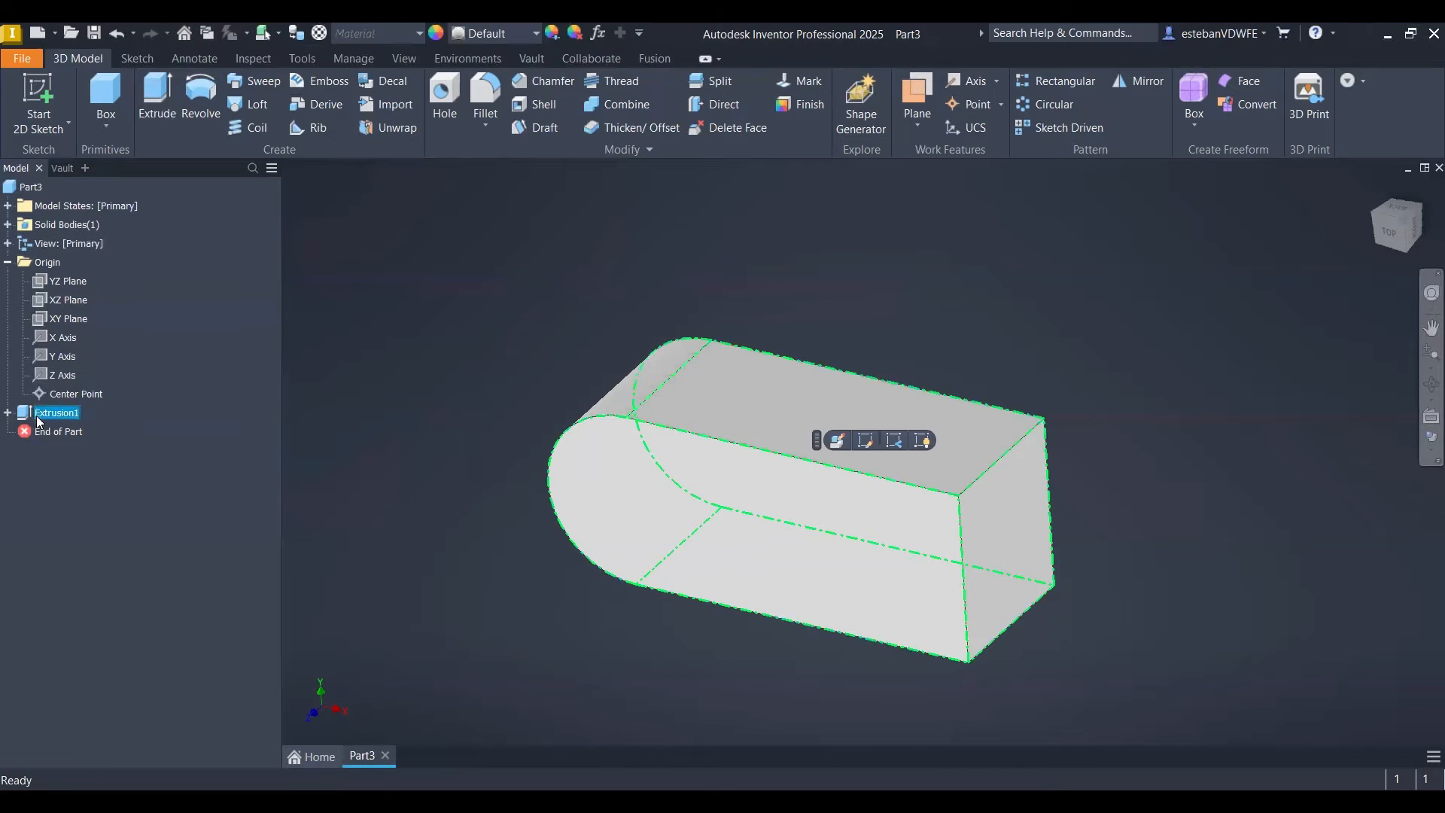
{"action": "right_click", "coordinate": [881, 365]}
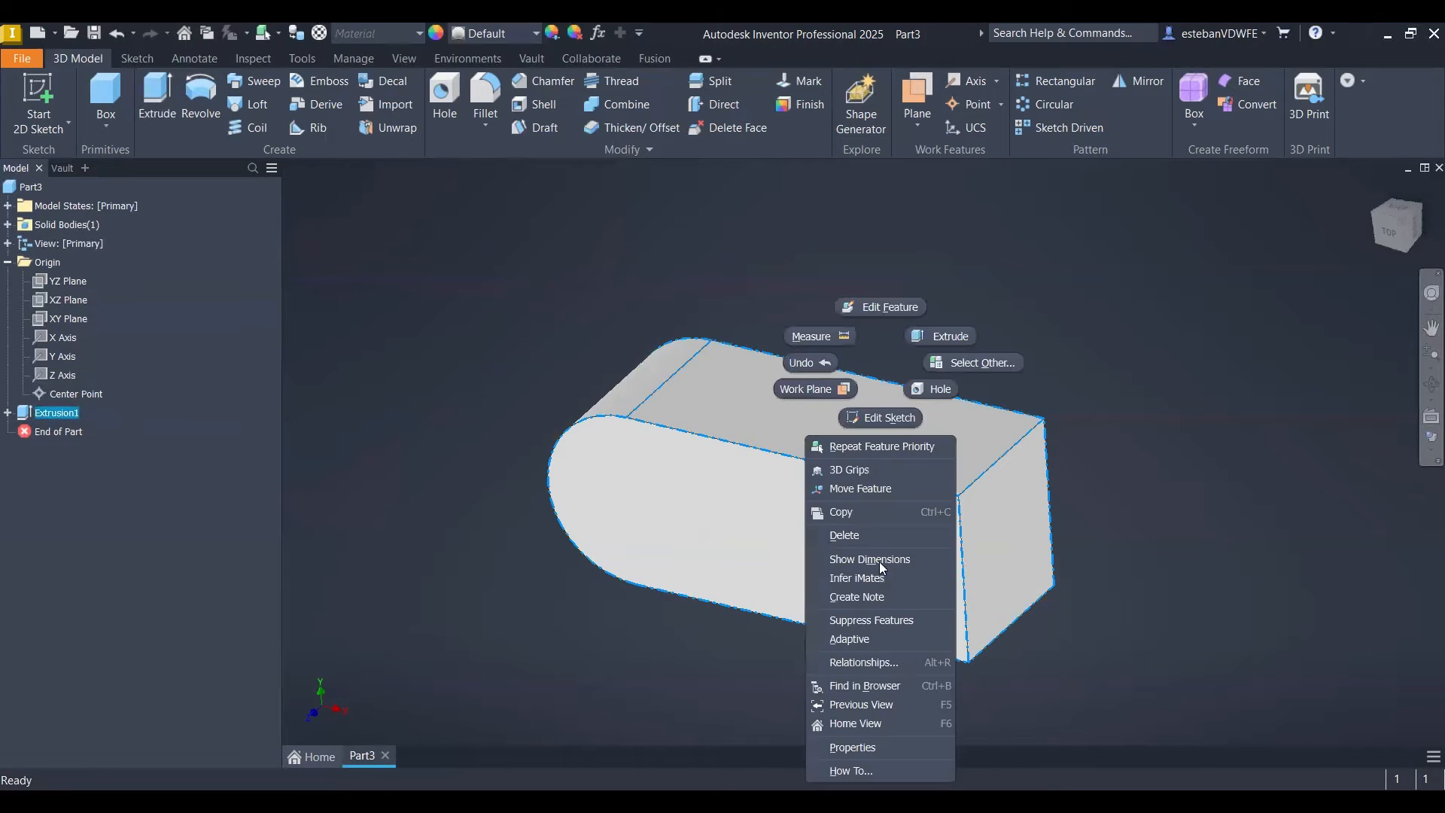
{"action": "left_click", "coordinate": [851, 559]}
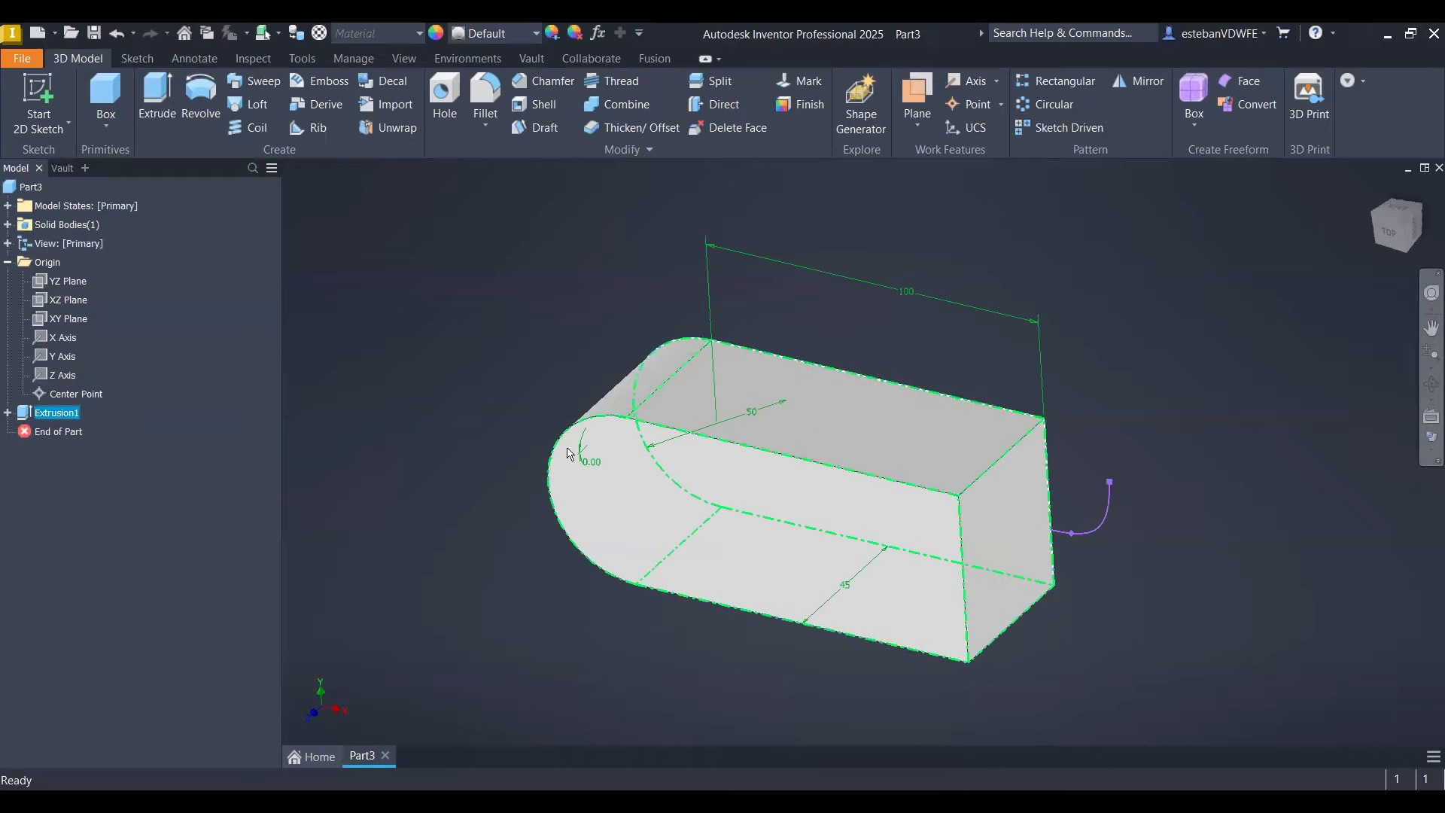
- Clear the selection and set the selection priority back to faces and edges
{"action": "left_click", "coordinate": [525, 346]}
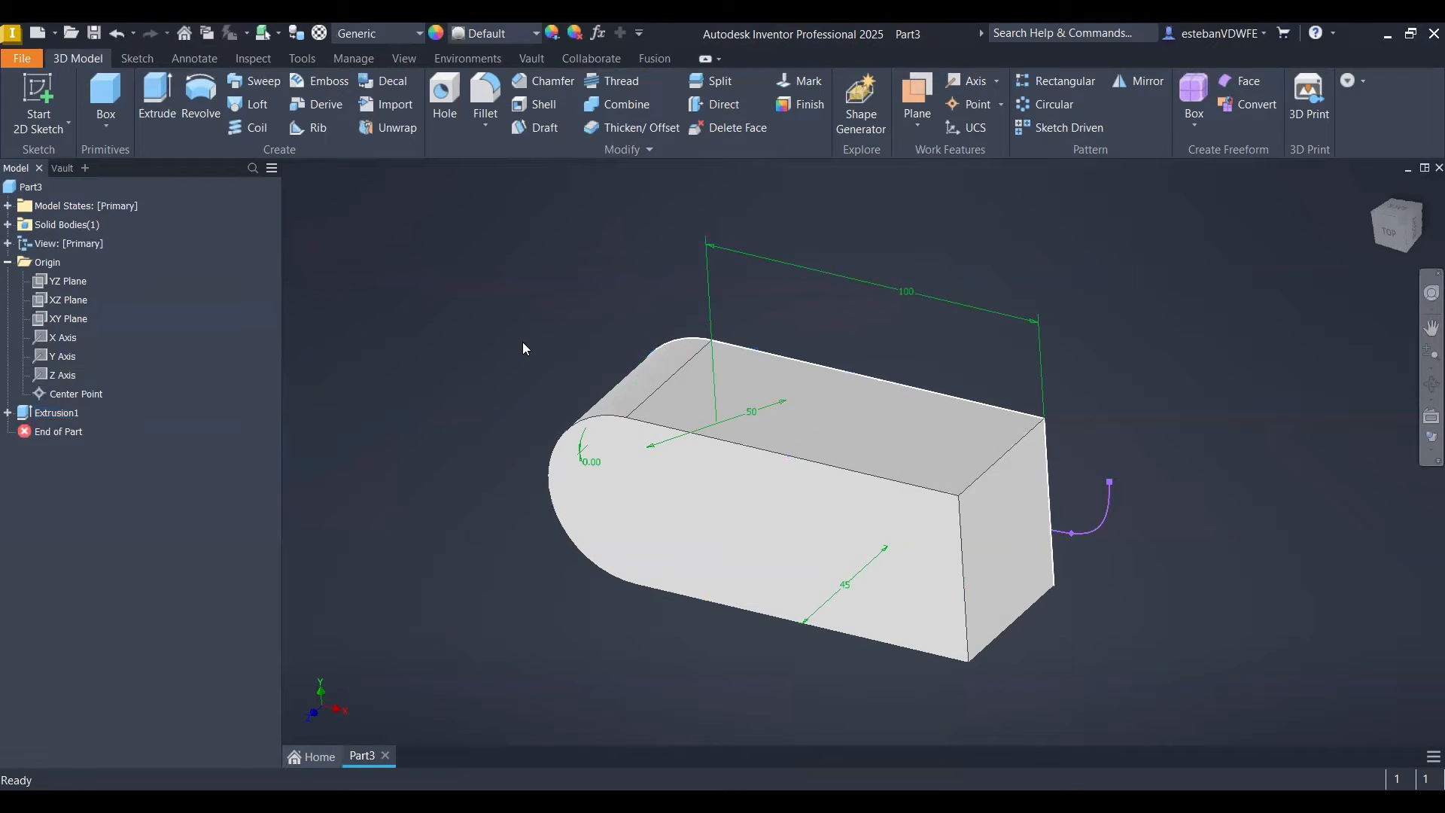
{"action": "right_click", "coordinate": [524, 343], "text": "shift"}
{"action": "left_click", "coordinate": [569, 434]}
{"action": "right_click", "coordinate": [575, 330], "text": "shift"}
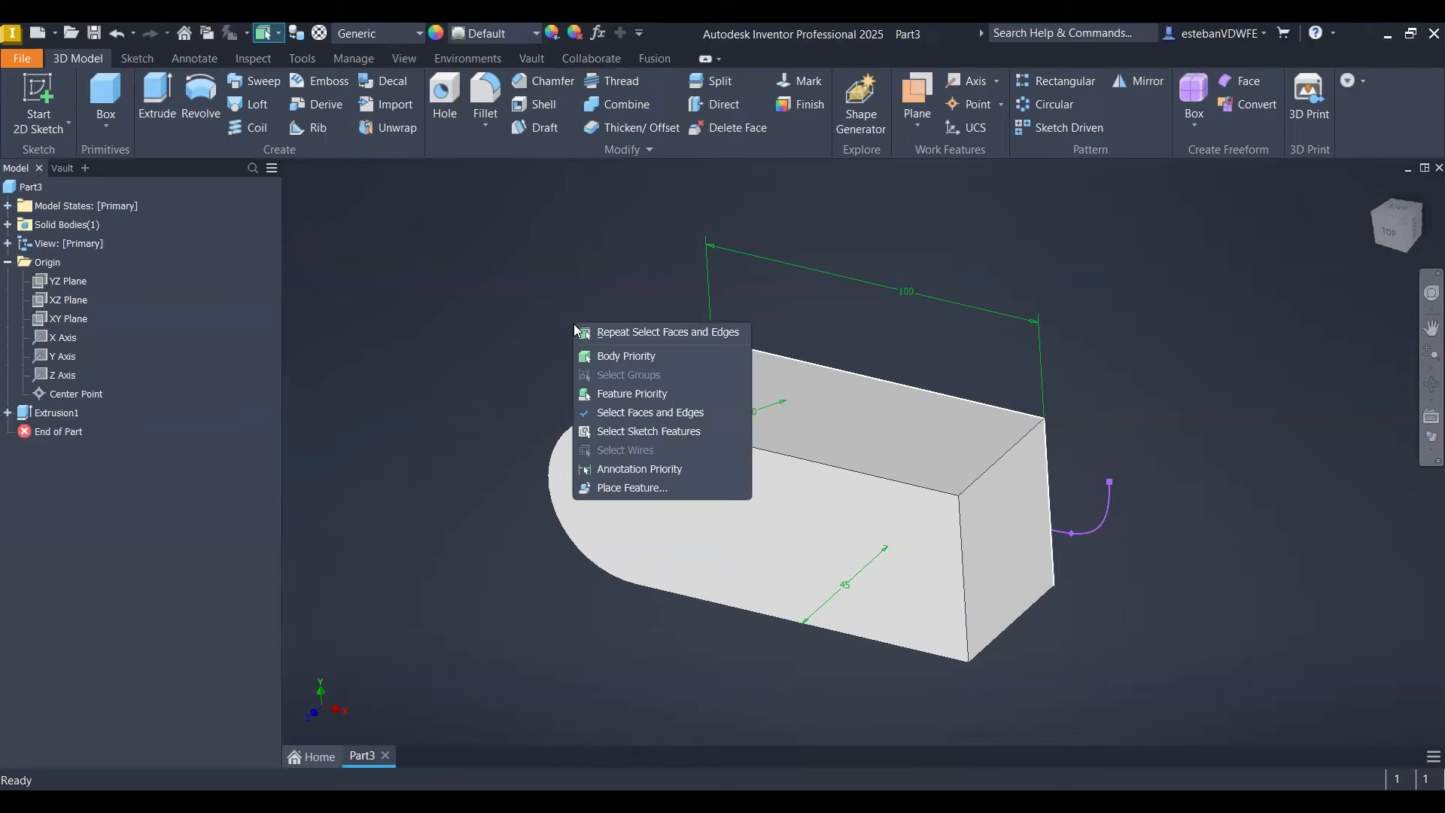
{"action": "left_click", "coordinate": [526, 295]}
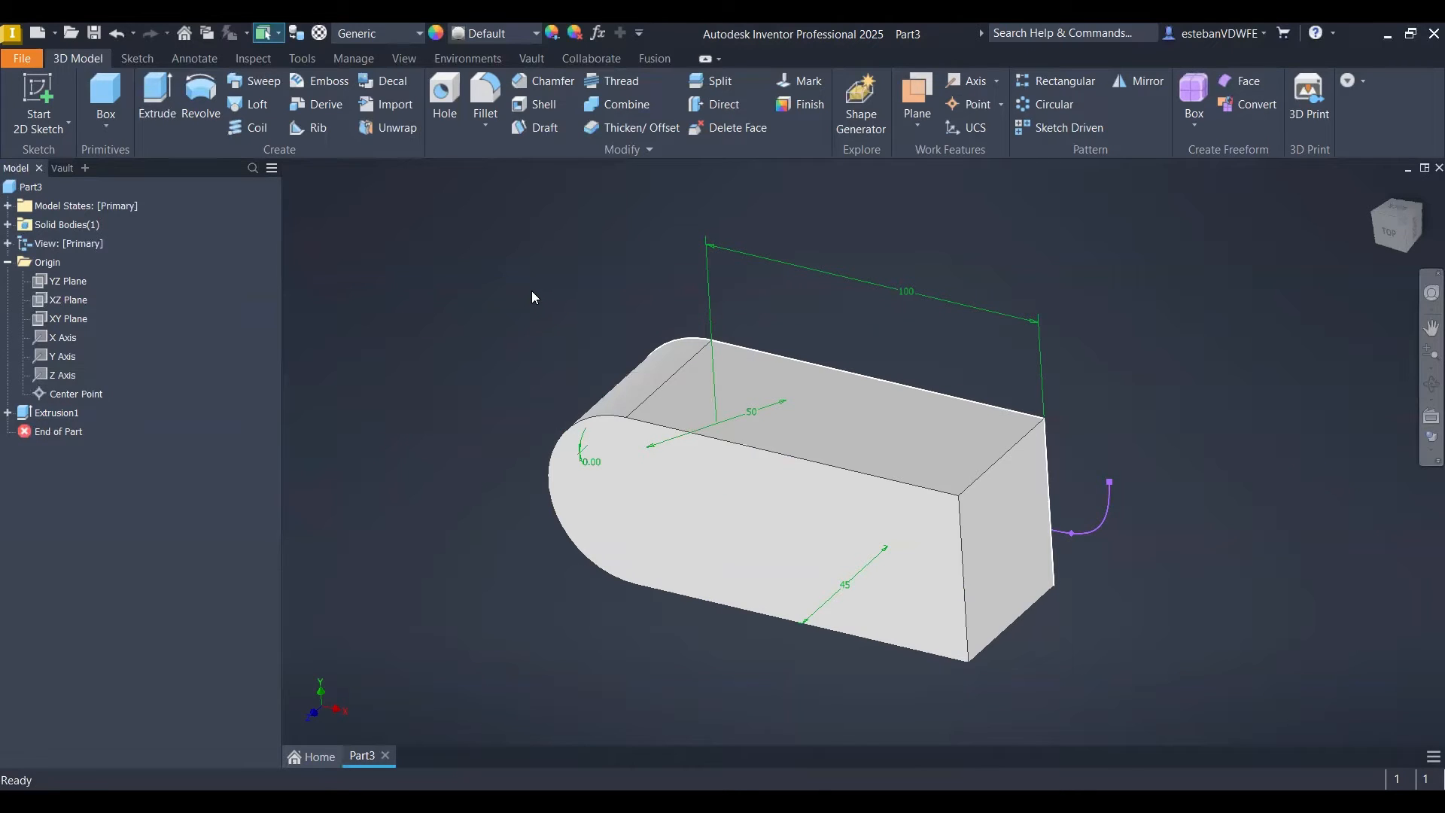
{"action": "right_click", "coordinate": [531, 297], "text": "shift"}
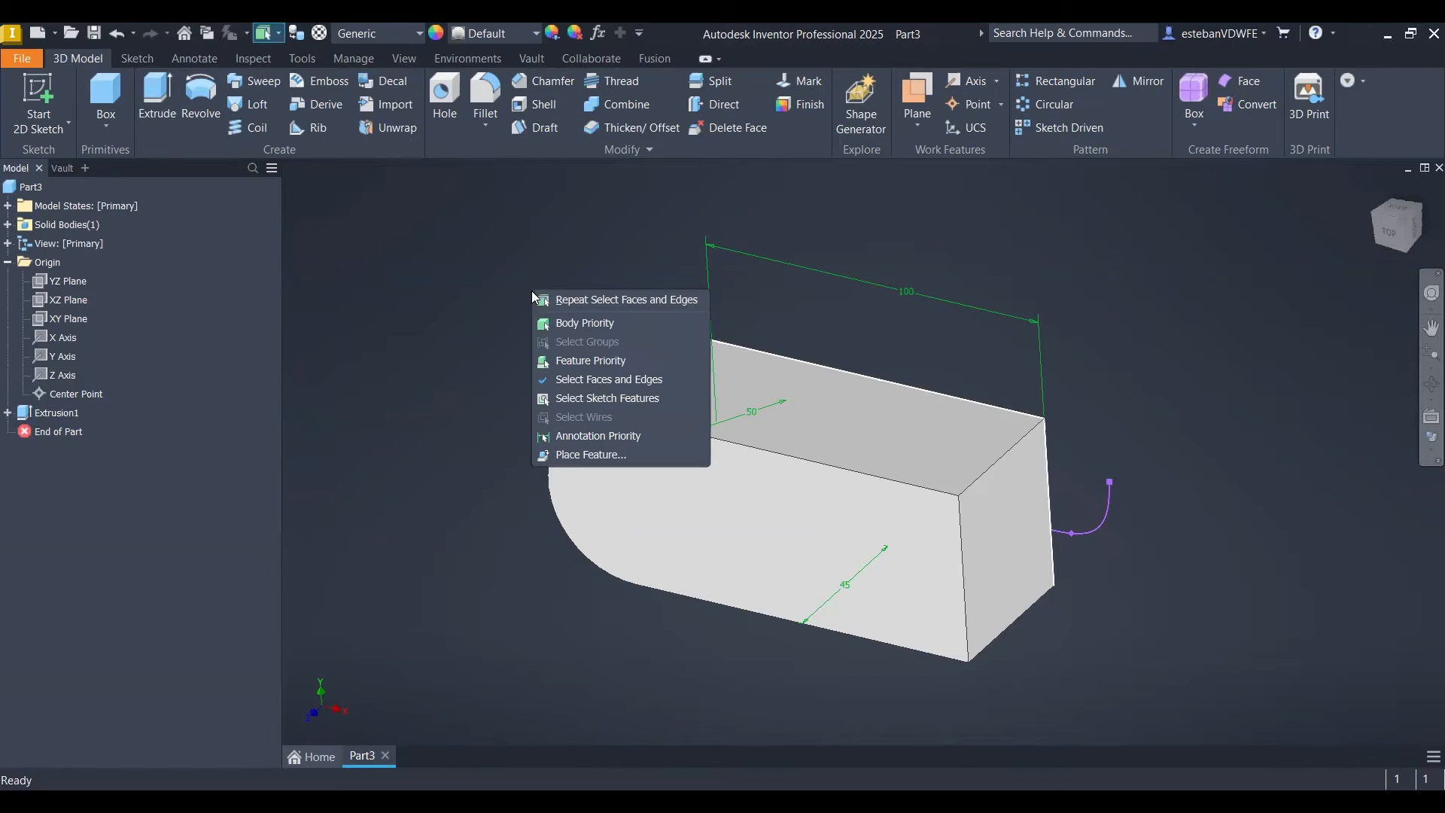
{"action": "left_click", "coordinate": [962, 251]}
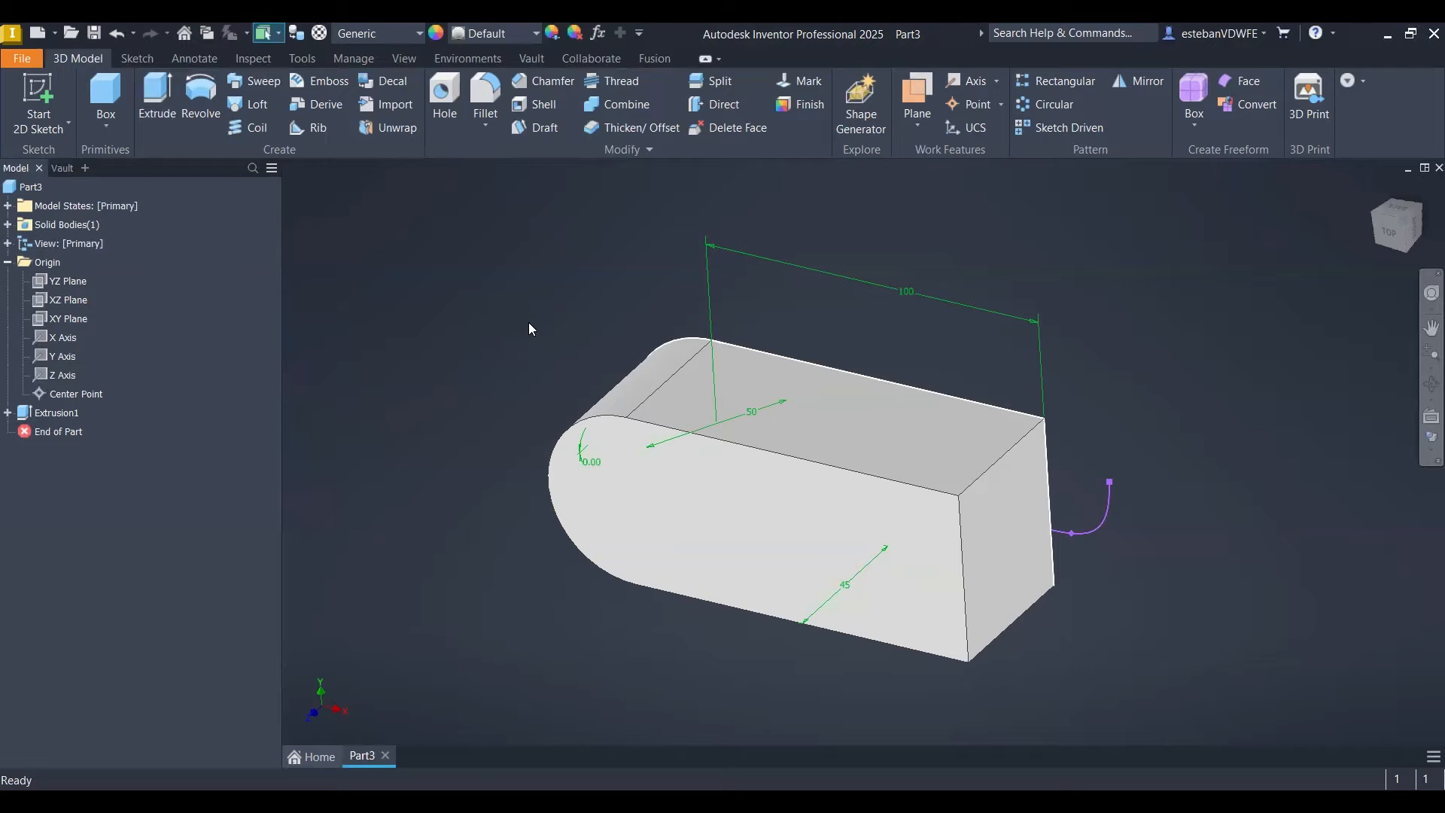
{"action": "middle_click_drag", "start_coordinate": [545, 332], "coordinate": [562, 338]}
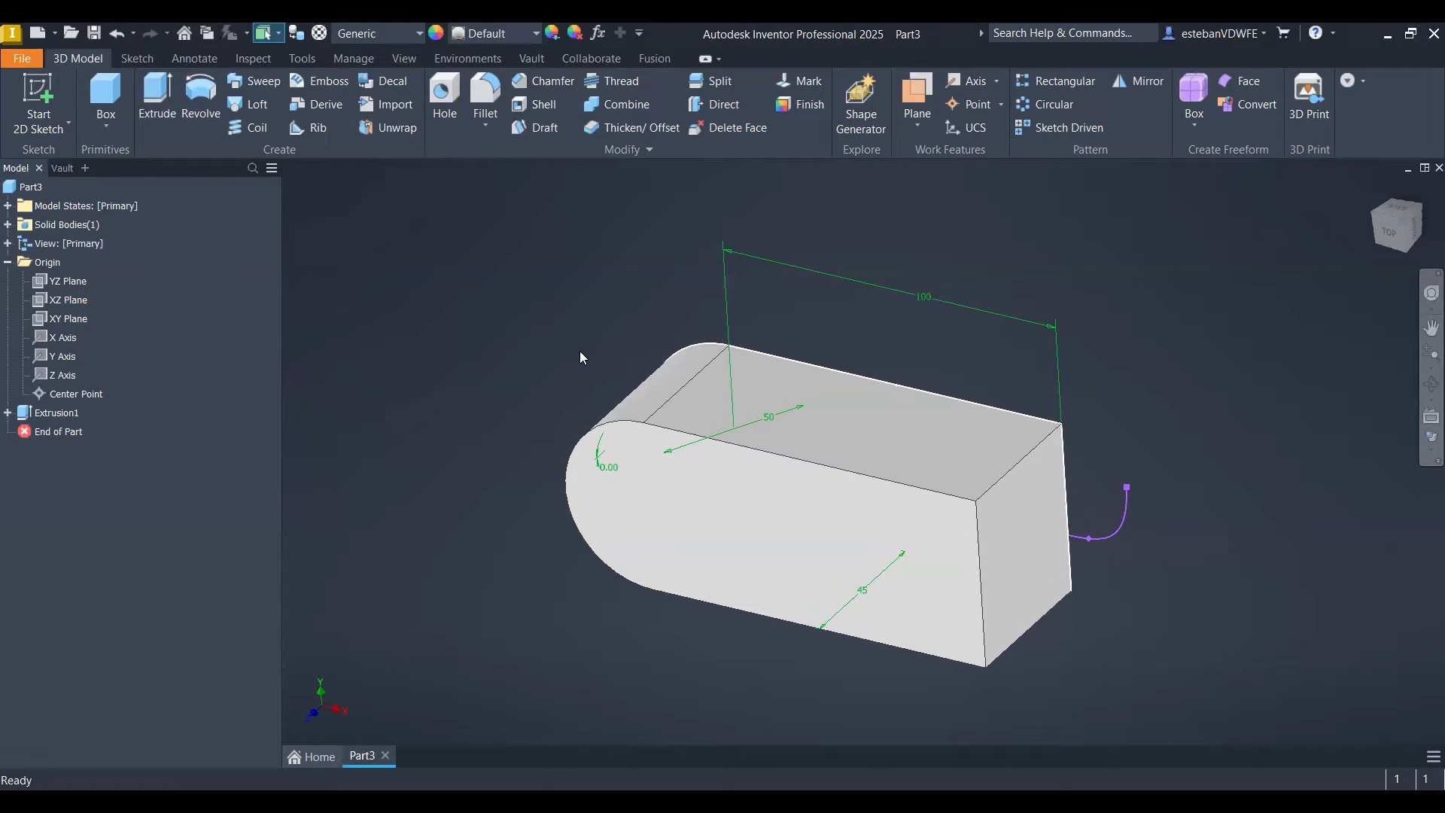
{"action": "right_click_drag", "start_coordinate": [508, 406], "coordinate": [650, 293]}
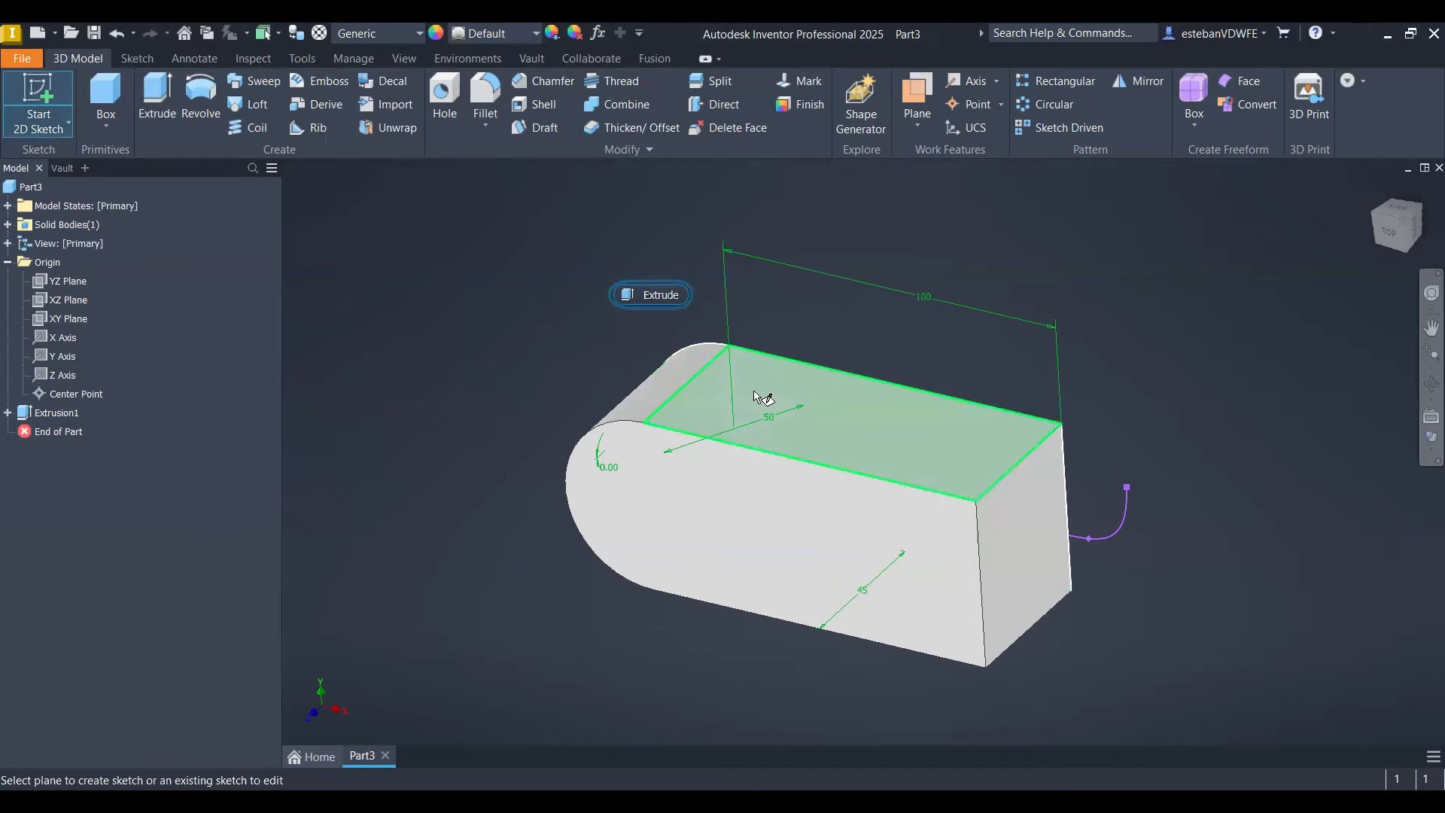
{"action": "mouse_move", "coordinate": [863, 414]}
{"action": "middle_mouse_down", "text": "shift"}
{"action": "mouse_move", "coordinate": [728, 377]}
{"action": "mouse_move", "coordinate": [587, 394]}
{"action": "mouse_move", "coordinate": [561, 413]}
{"action": "middle_mouse_up", "text": "shift"}
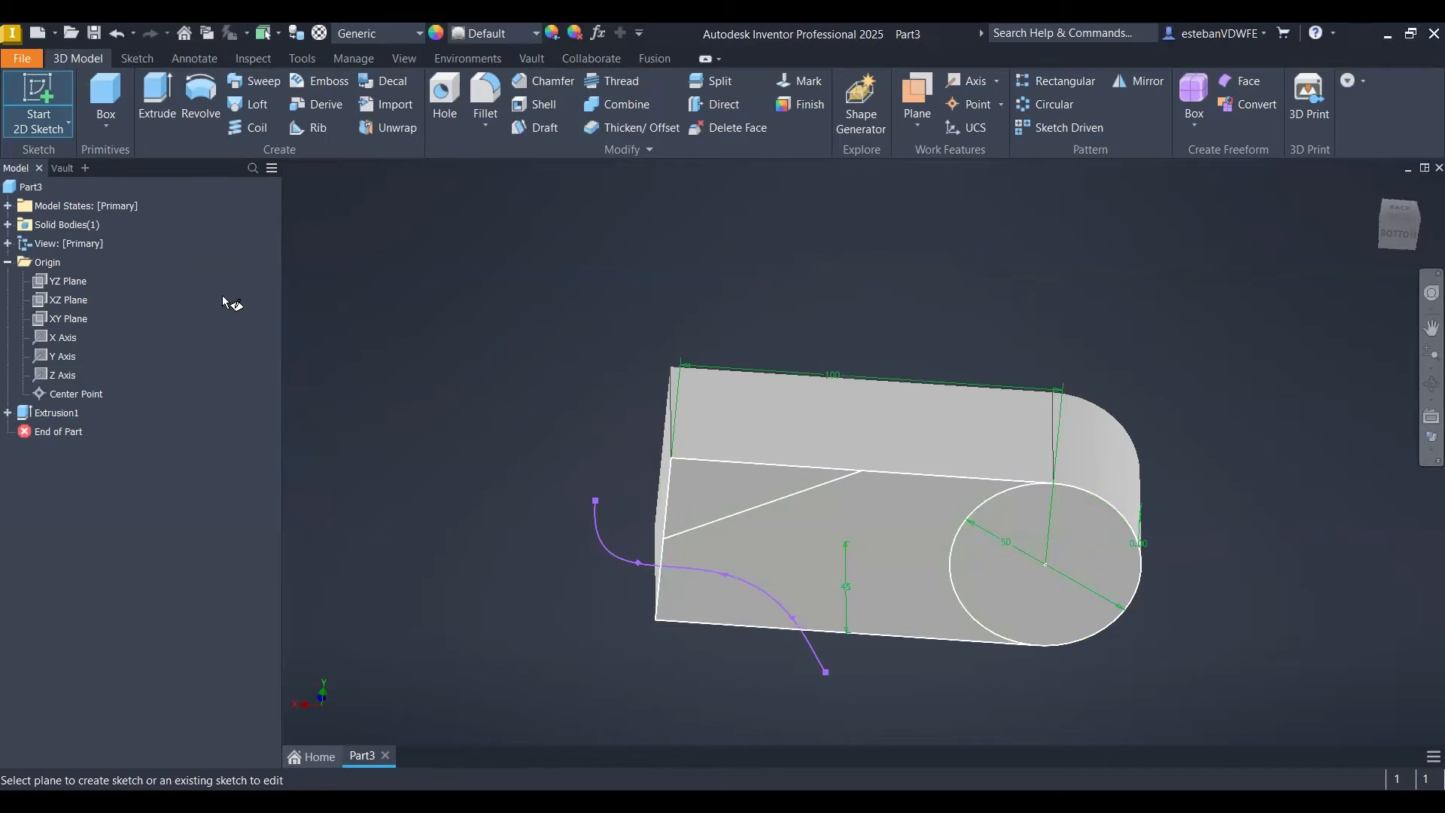
{"action": "key", "text": "Escape"}
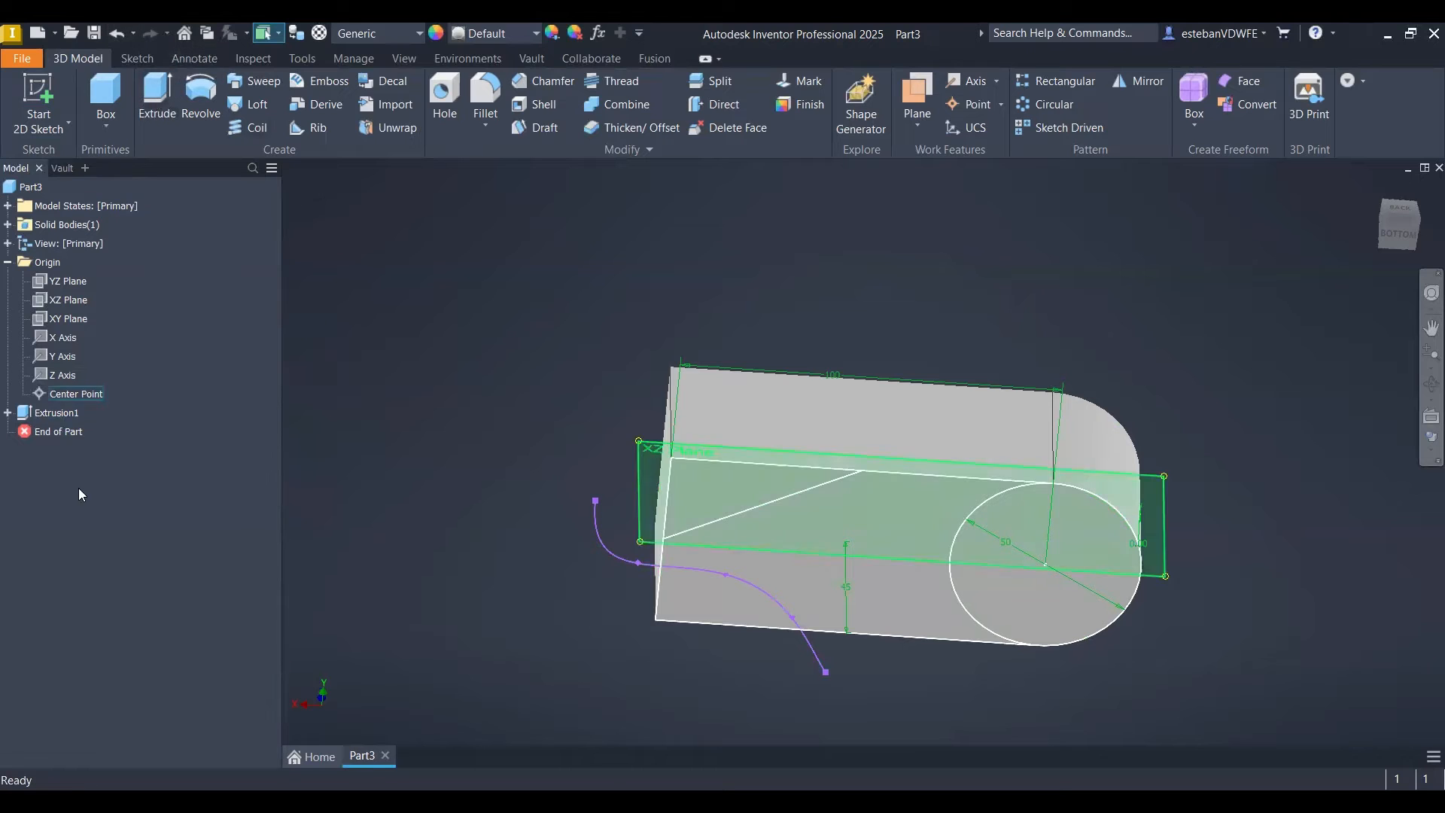
- Make Sketch1 under Extrusion1 visible
{"action": "left_click", "coordinate": [8, 412]}
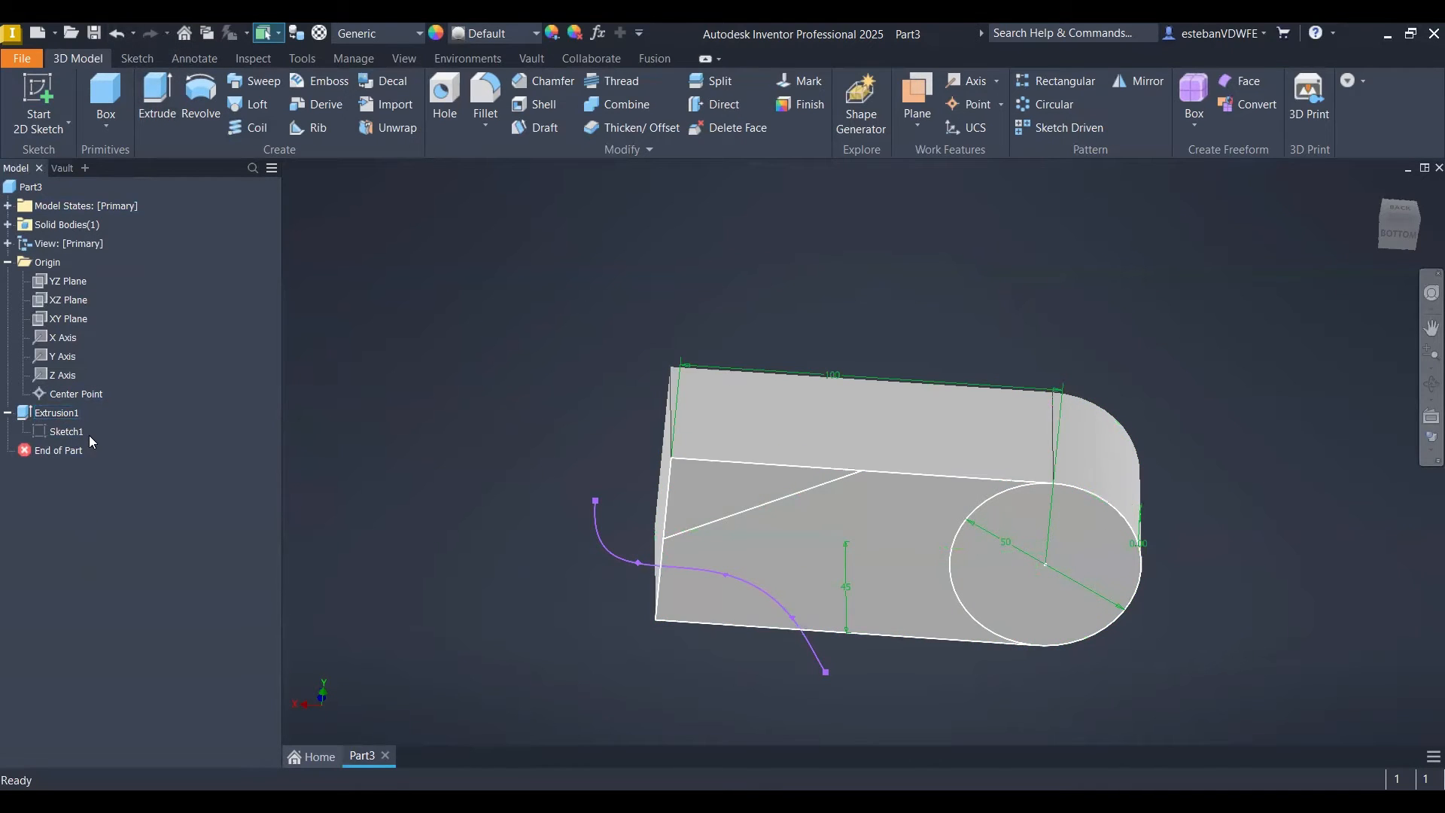
{"action": "right_click", "coordinate": [67, 431]}
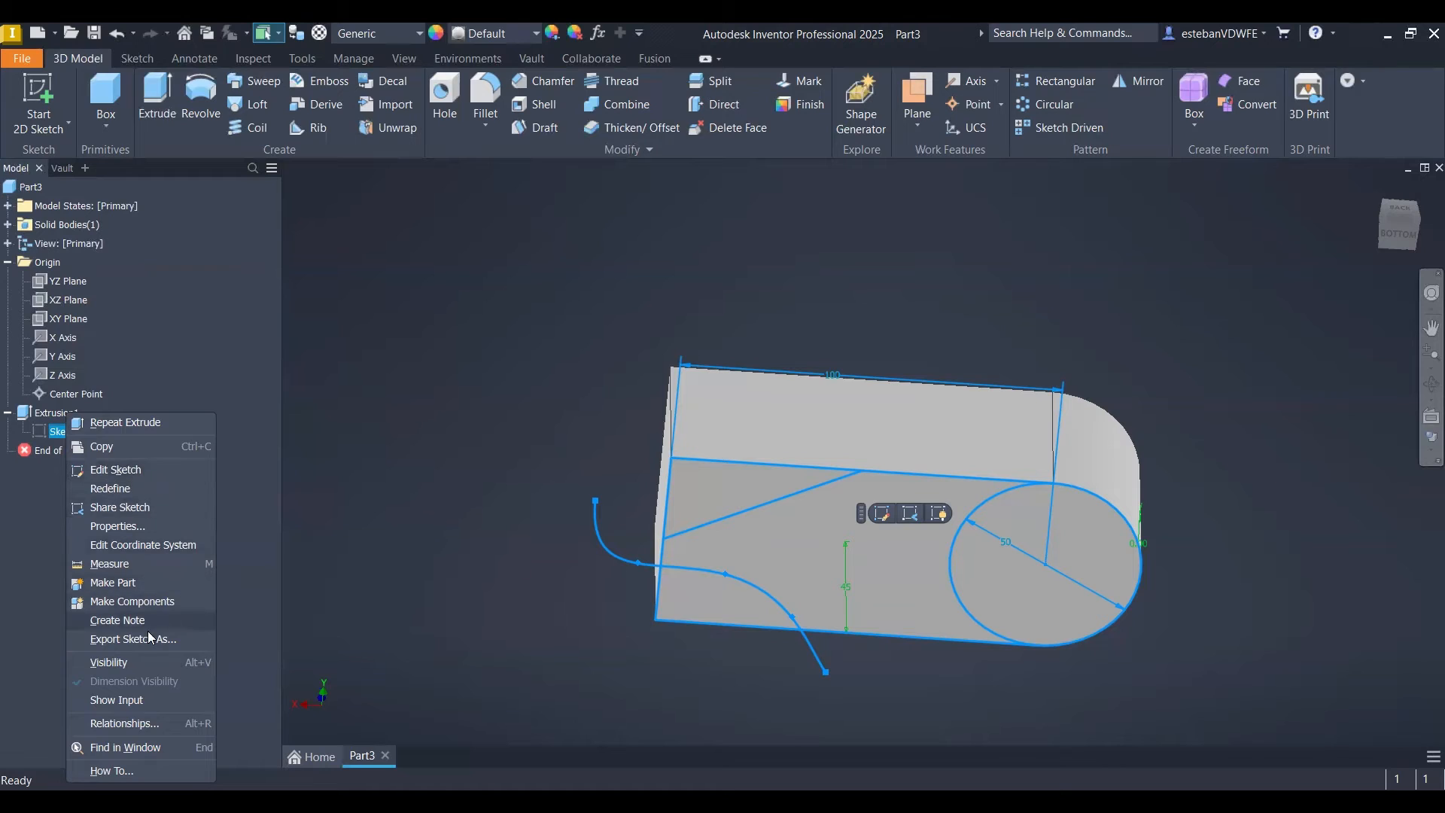
{"action": "left_click", "coordinate": [131, 659]}
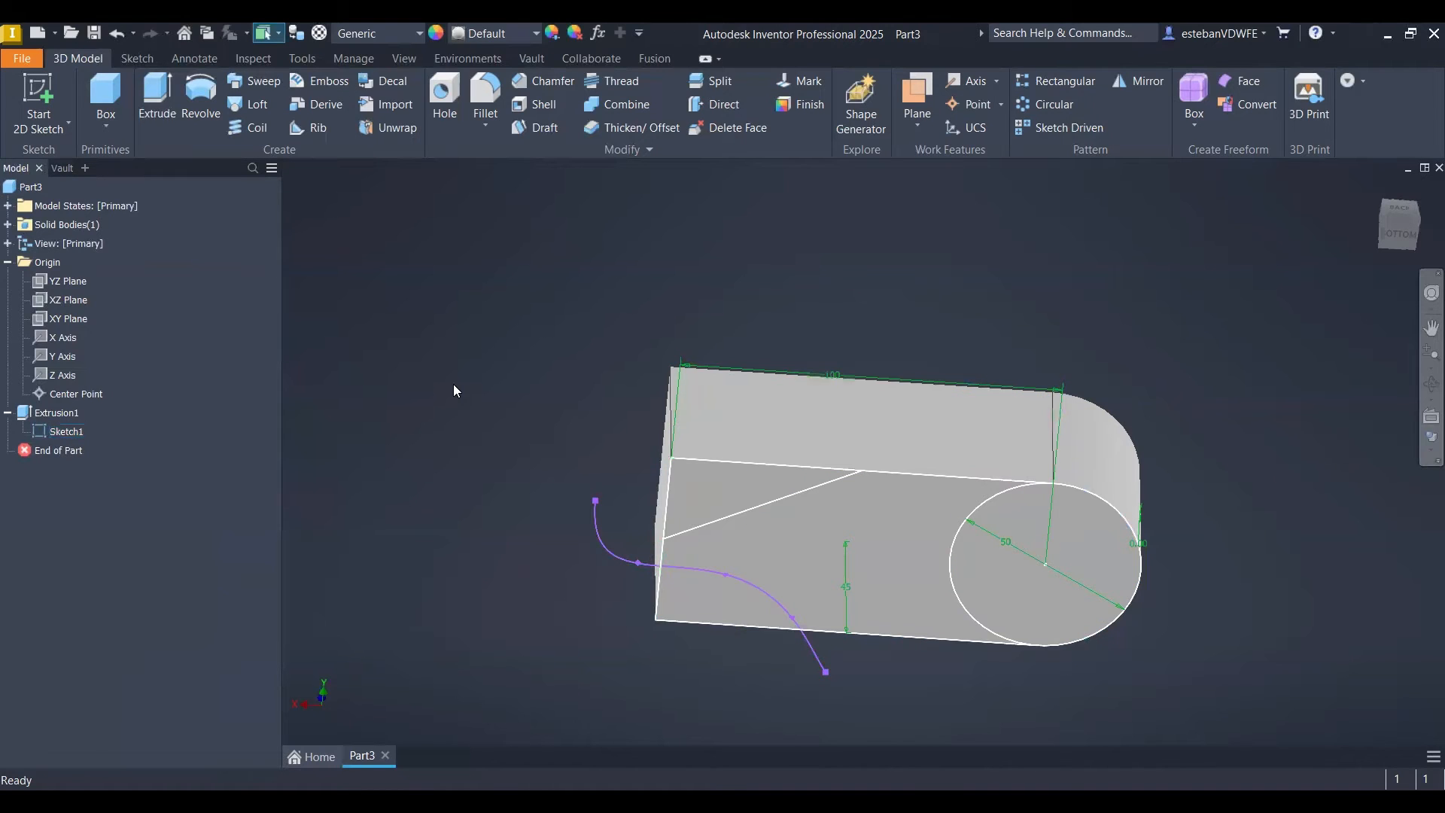
- Start an Extrude of Sketch1's large central region and stretch it 62 mm outward from the solid
{"action": "right_click_drag", "start_coordinate": [453, 390], "coordinate": [642, 276]}
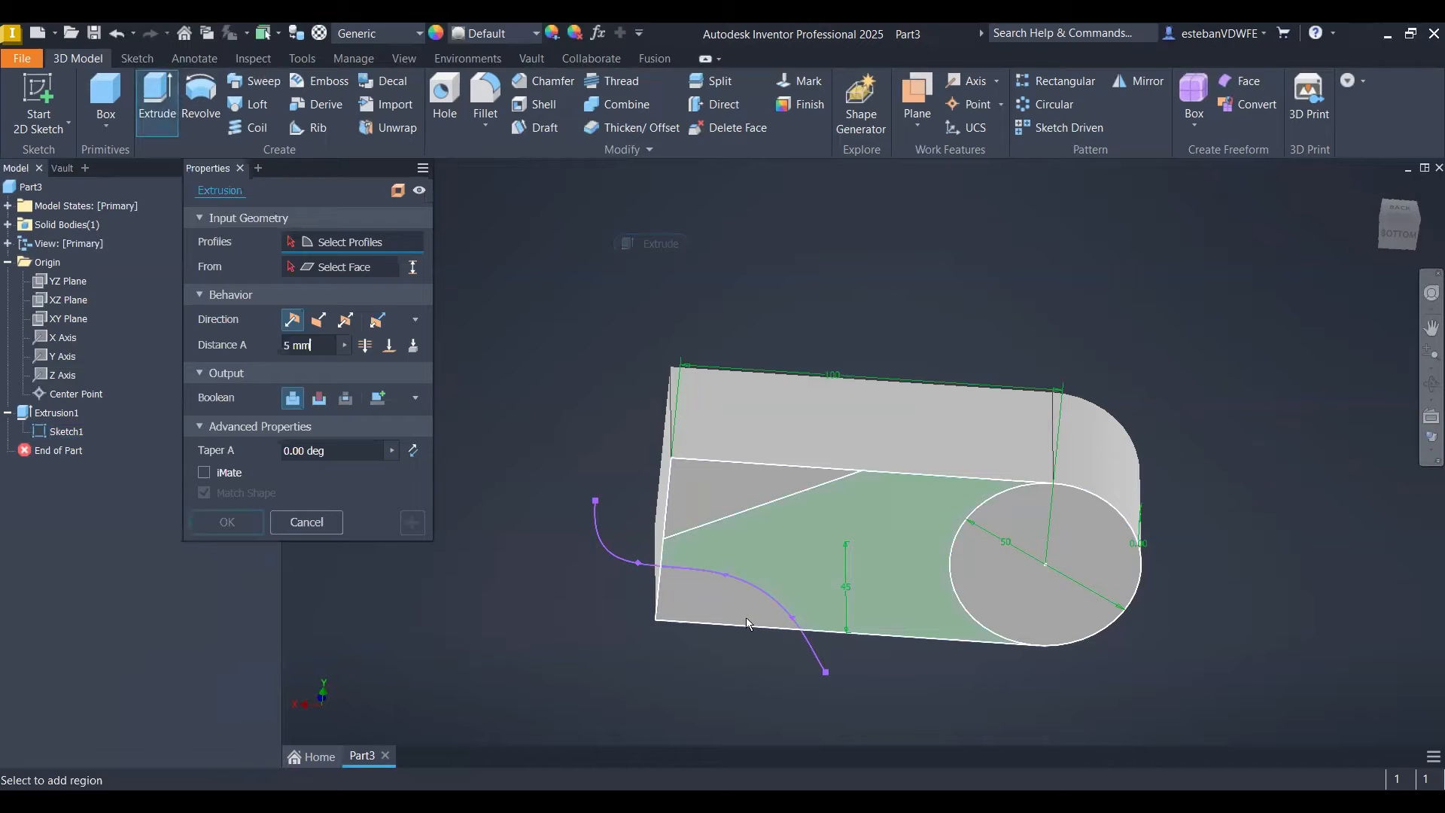
{"action": "left_click", "coordinate": [871, 566]}
{"action": "middle_click_drag", "start_coordinate": [871, 568], "coordinate": [801, 587], "text": "shift"}
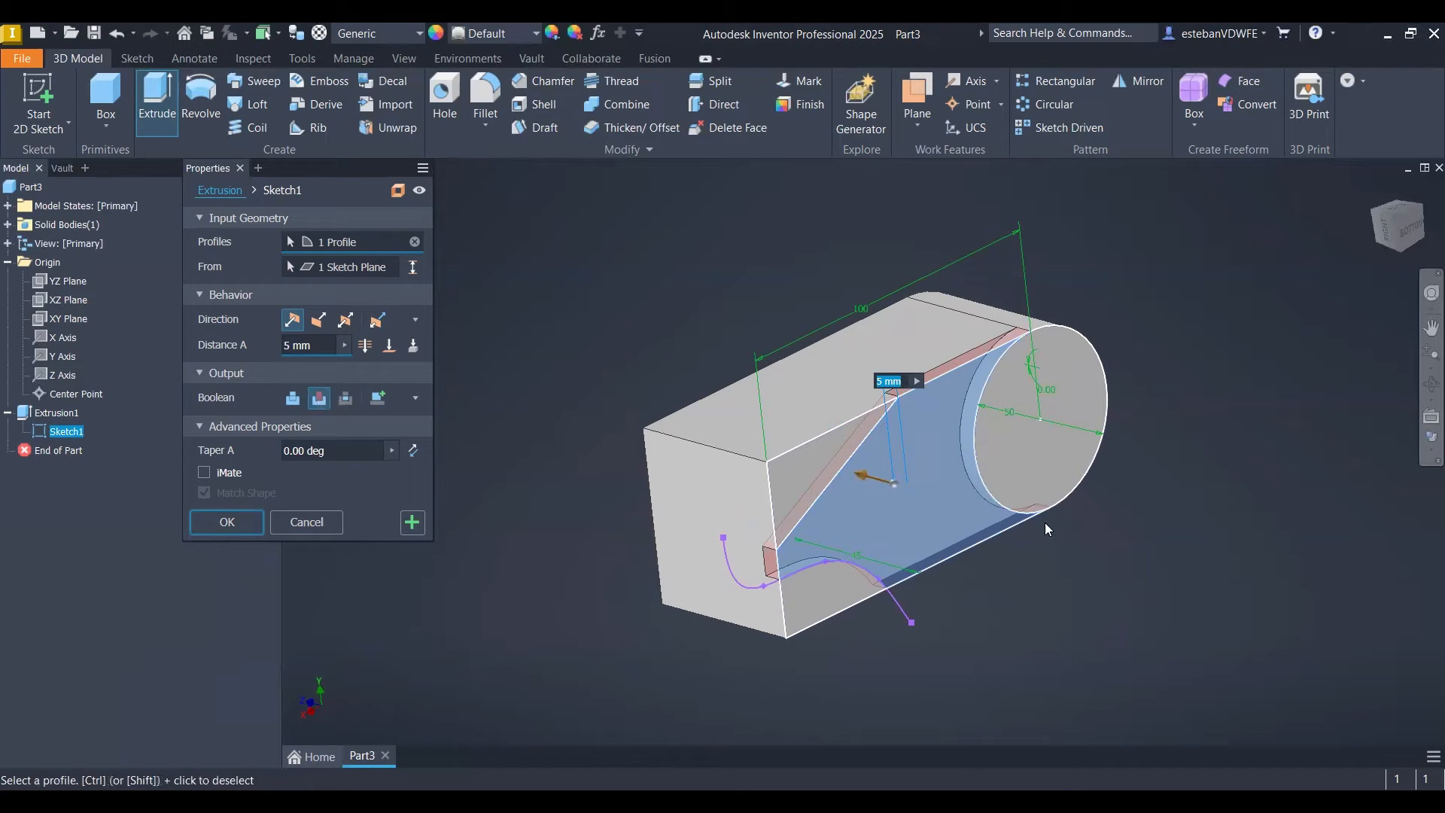
{"action": "left_click_drag", "start_coordinate": [861, 474], "coordinate": [1046, 522]}
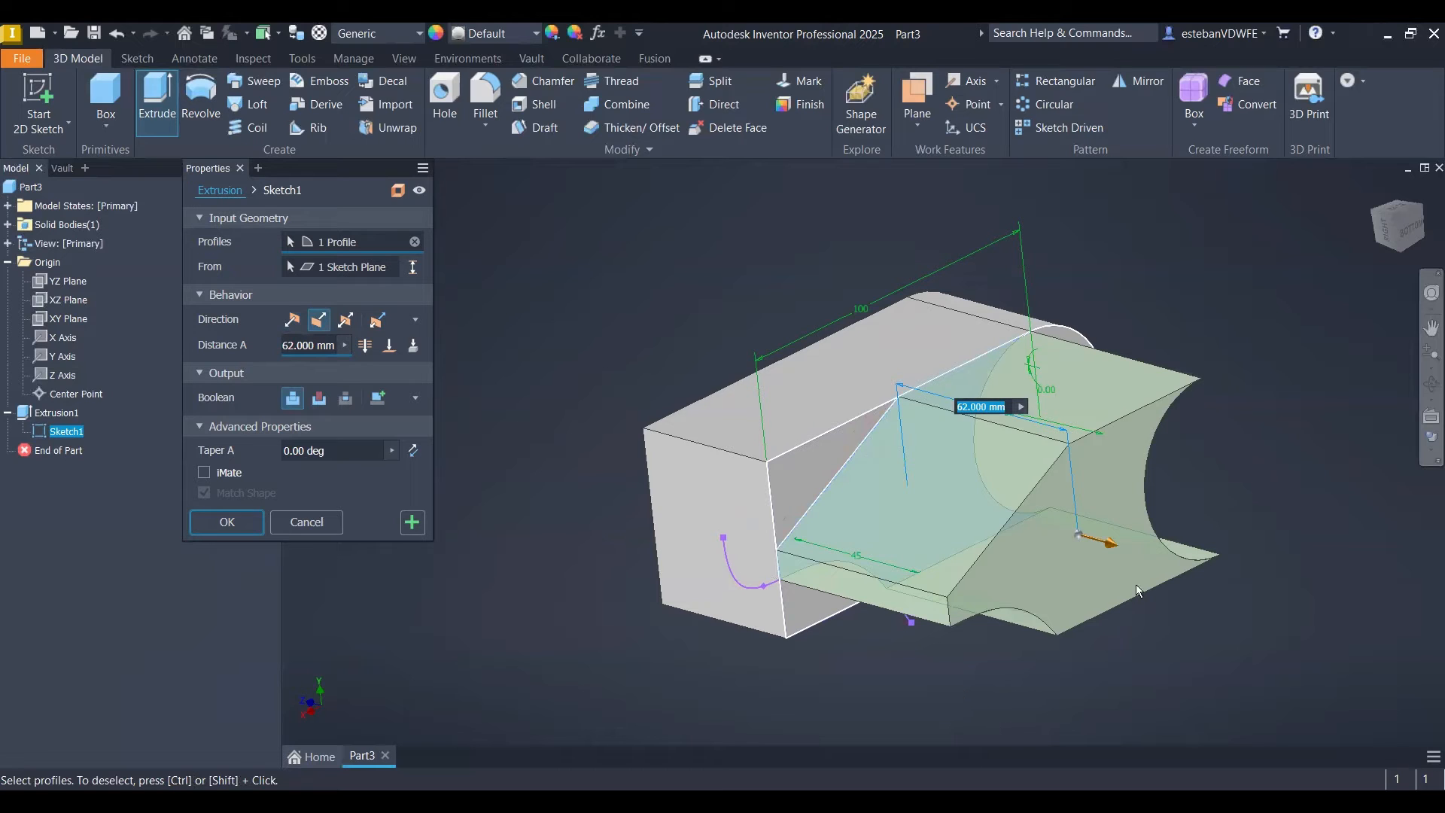
- Reverse the extrusion into the solid as a cut 21.25 mm deep
{"action": "middle_click_drag", "start_coordinate": [1136, 584], "coordinate": [1145, 548], "text": "shift"}
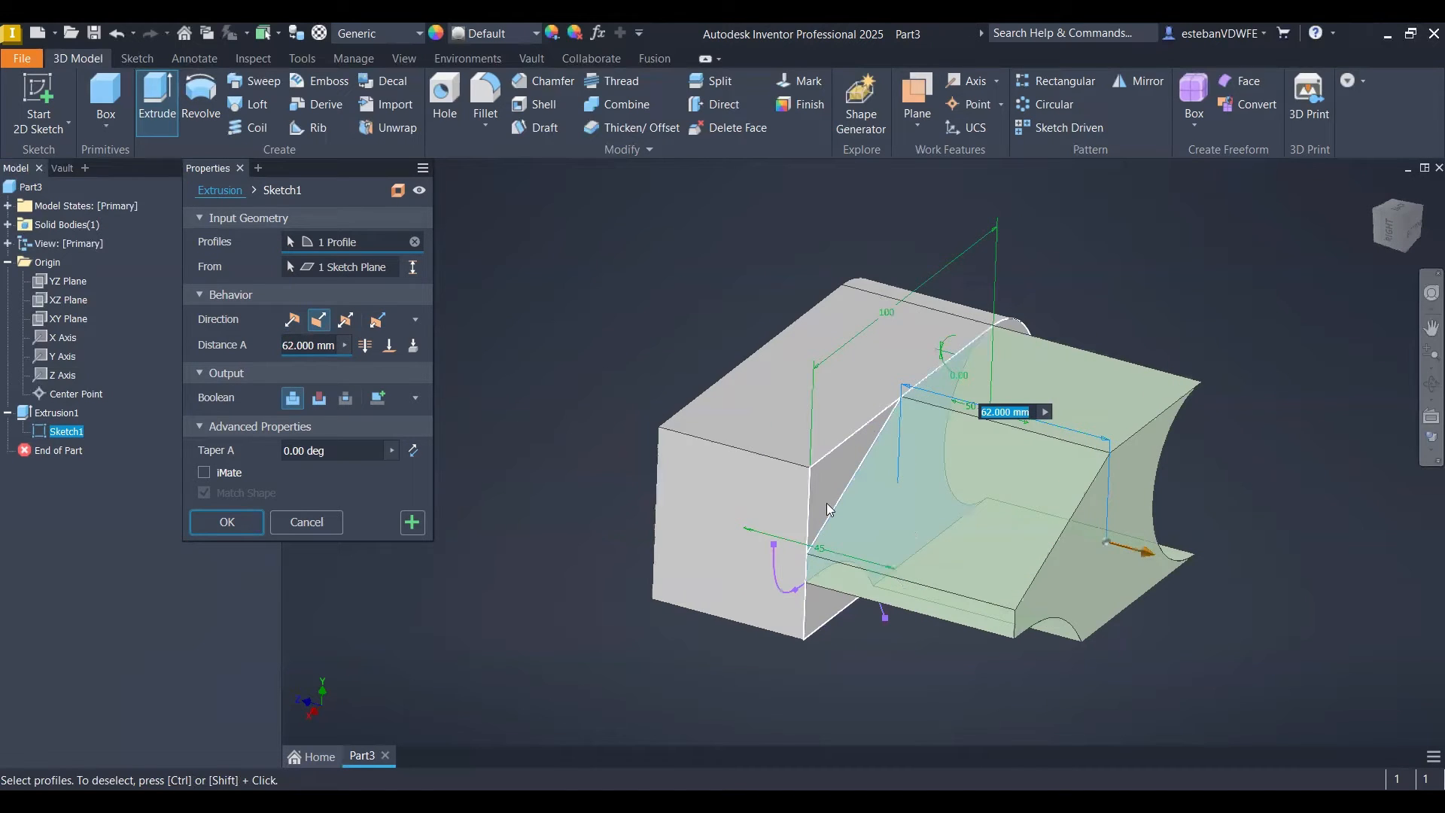
{"action": "left_click_drag", "start_coordinate": [826, 502], "coordinate": [1109, 620]}
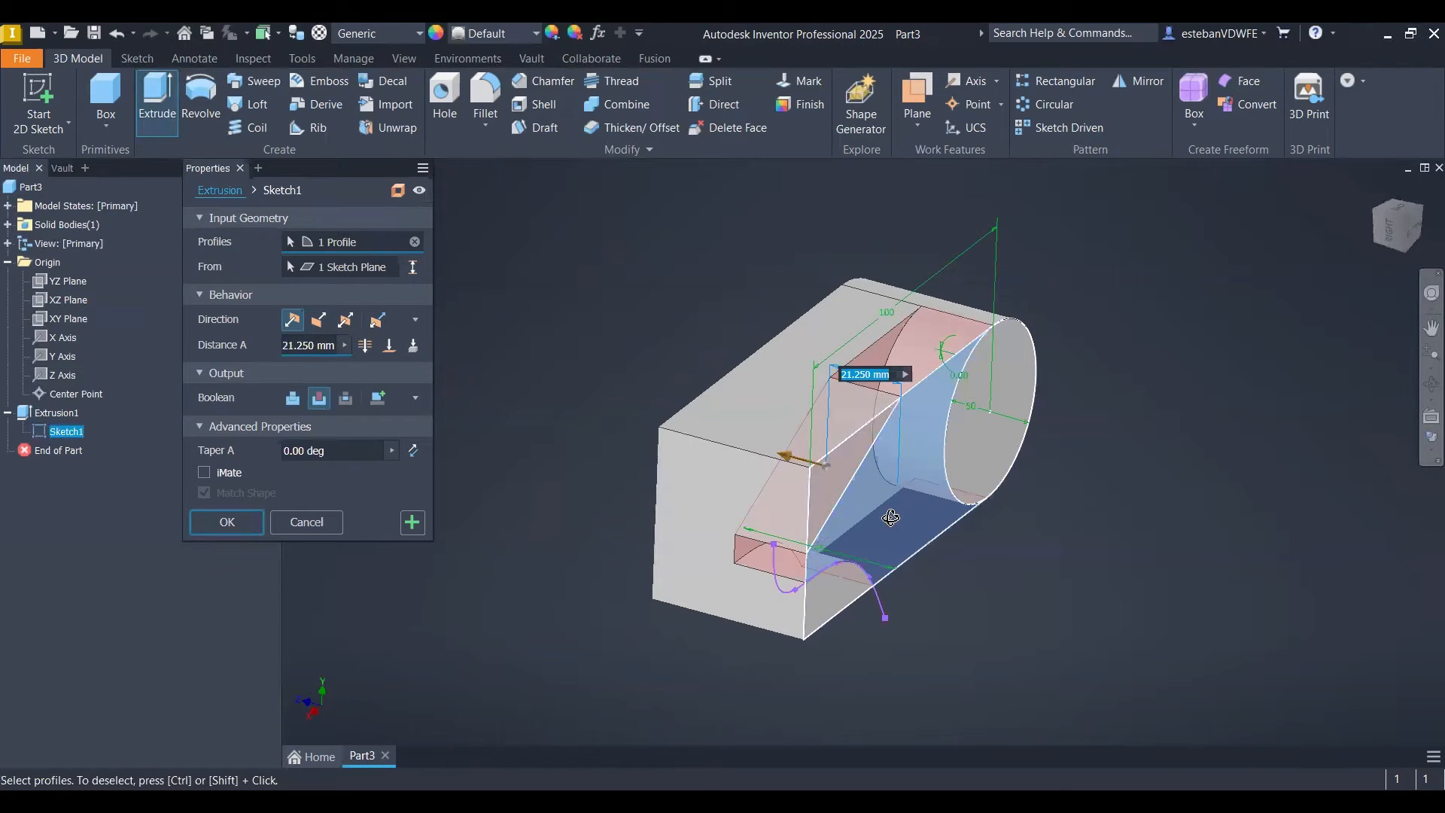
{"action": "middle_click_drag", "start_coordinate": [890, 518], "coordinate": [806, 480], "text": "shift"}
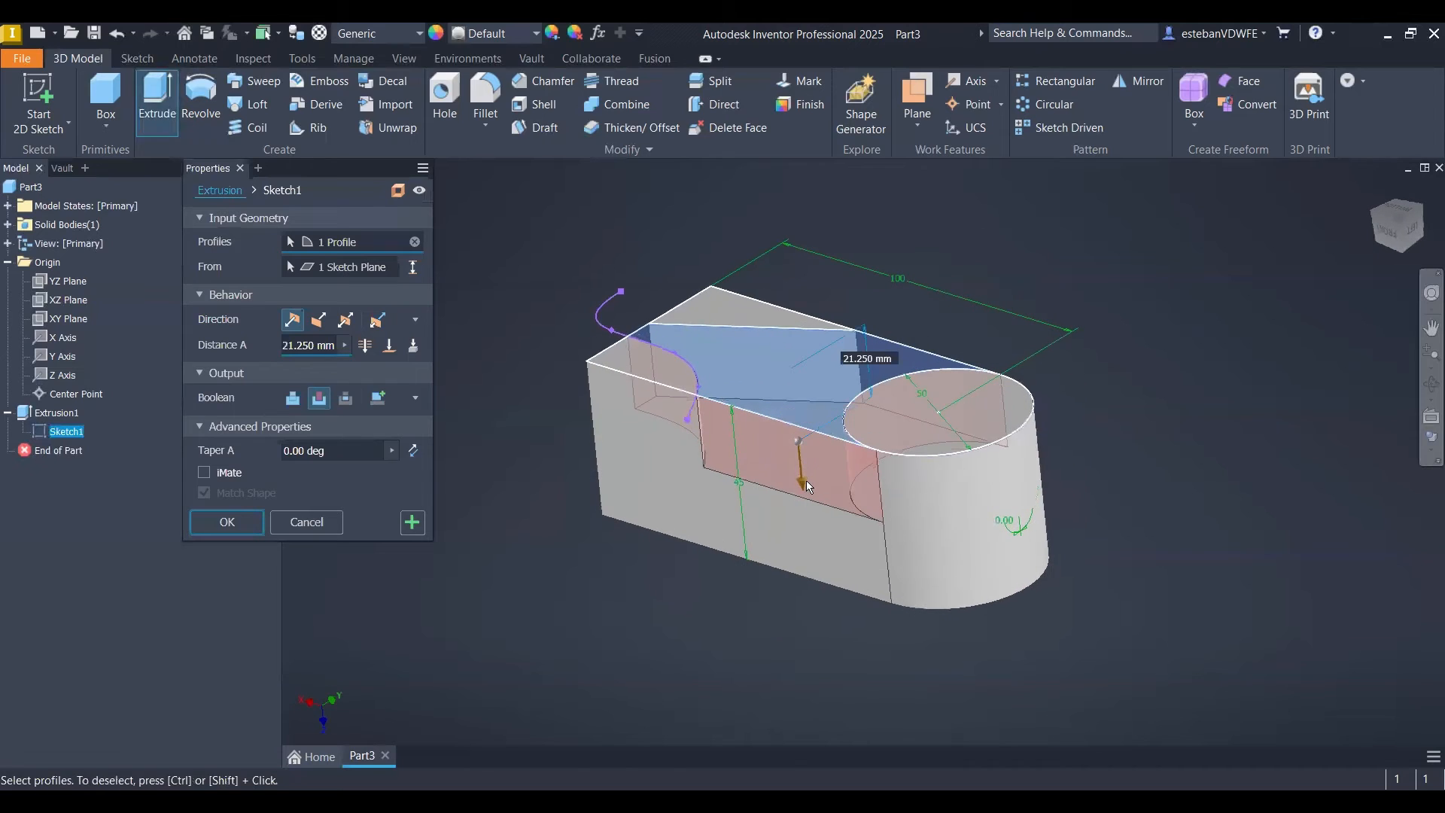
- Try the Join, Cut and Intersect operations on the extrusion, ending on Join
{"action": "left_click", "coordinate": [291, 398]}
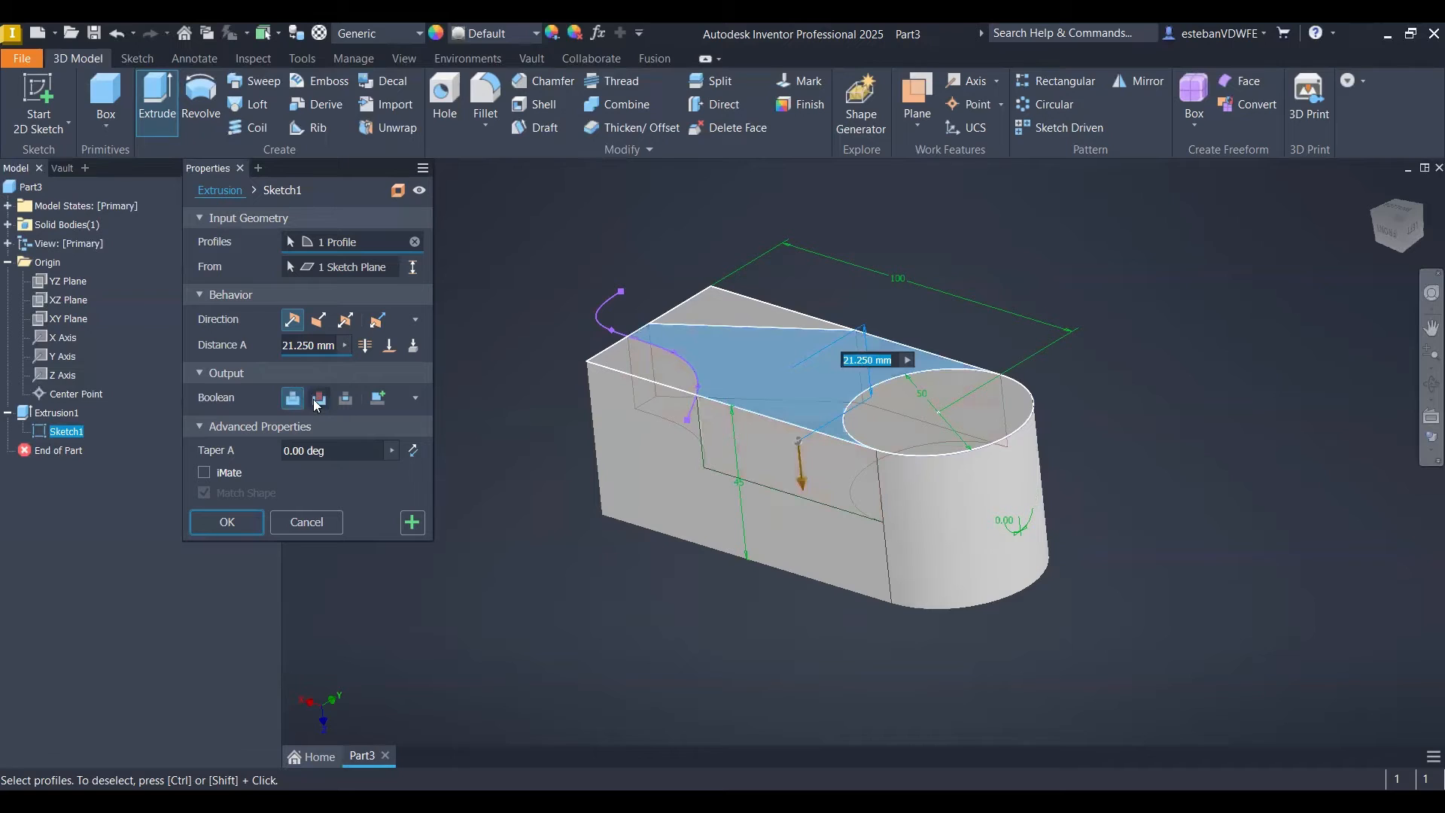
{"action": "left_click", "coordinate": [320, 398]}
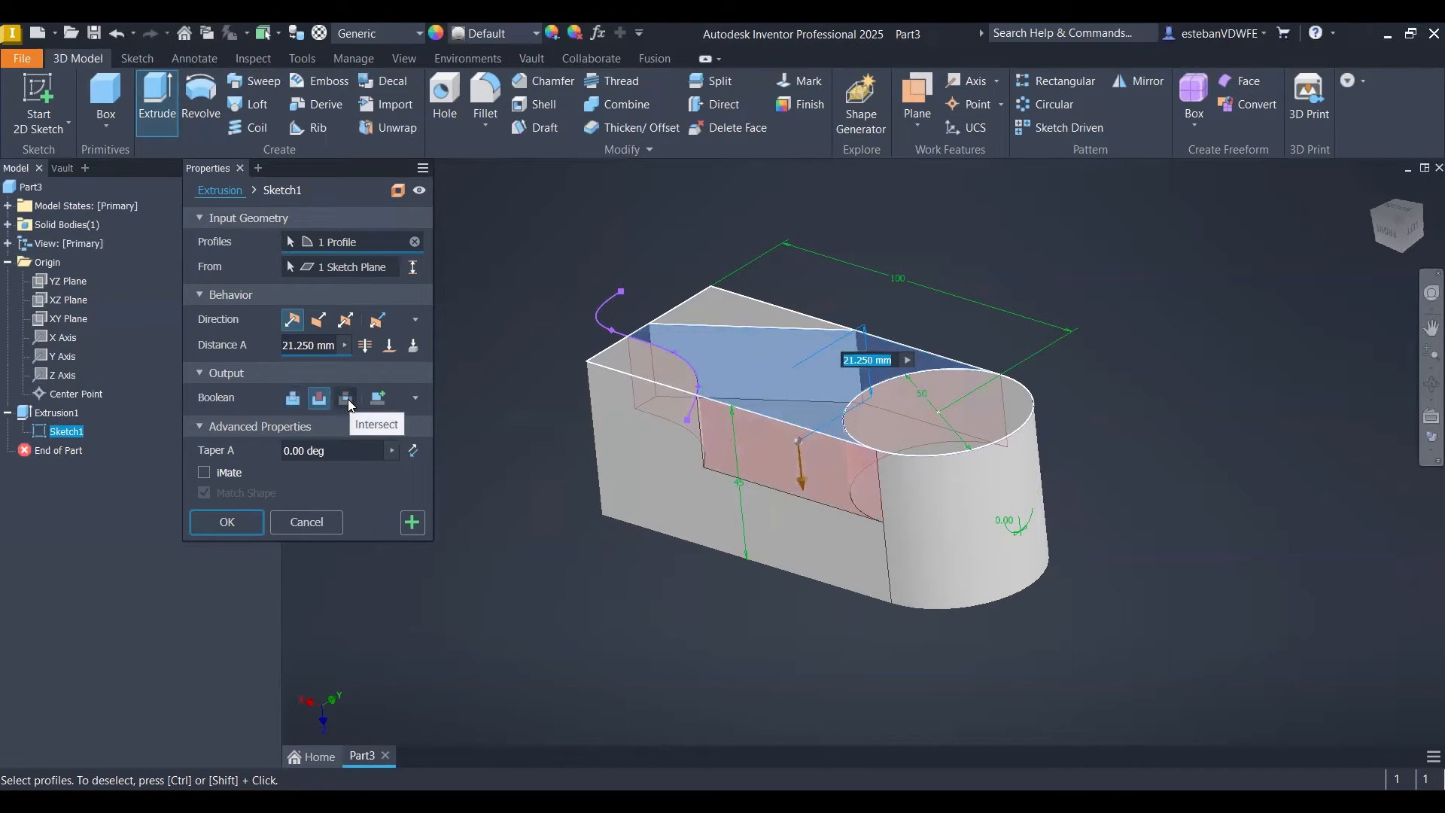
{"action": "left_click", "coordinate": [348, 398]}
{"action": "left_click", "coordinate": [292, 399]}
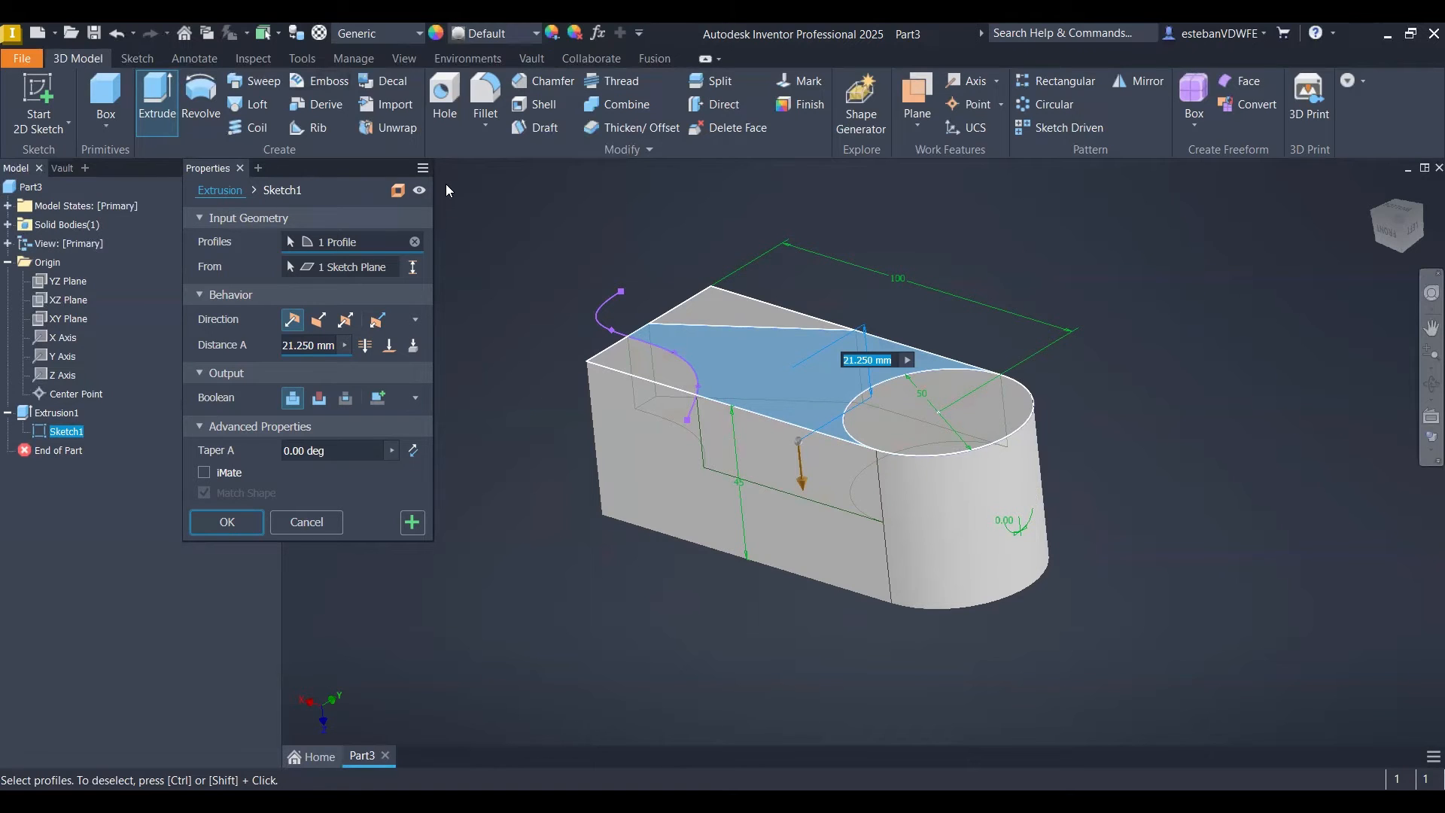
- Set the extrusion to create a new solid, extend it 21 mm outward from the sketch plane and create it
{"action": "left_click_drag", "start_coordinate": [377, 169], "coordinate": [507, 182]}
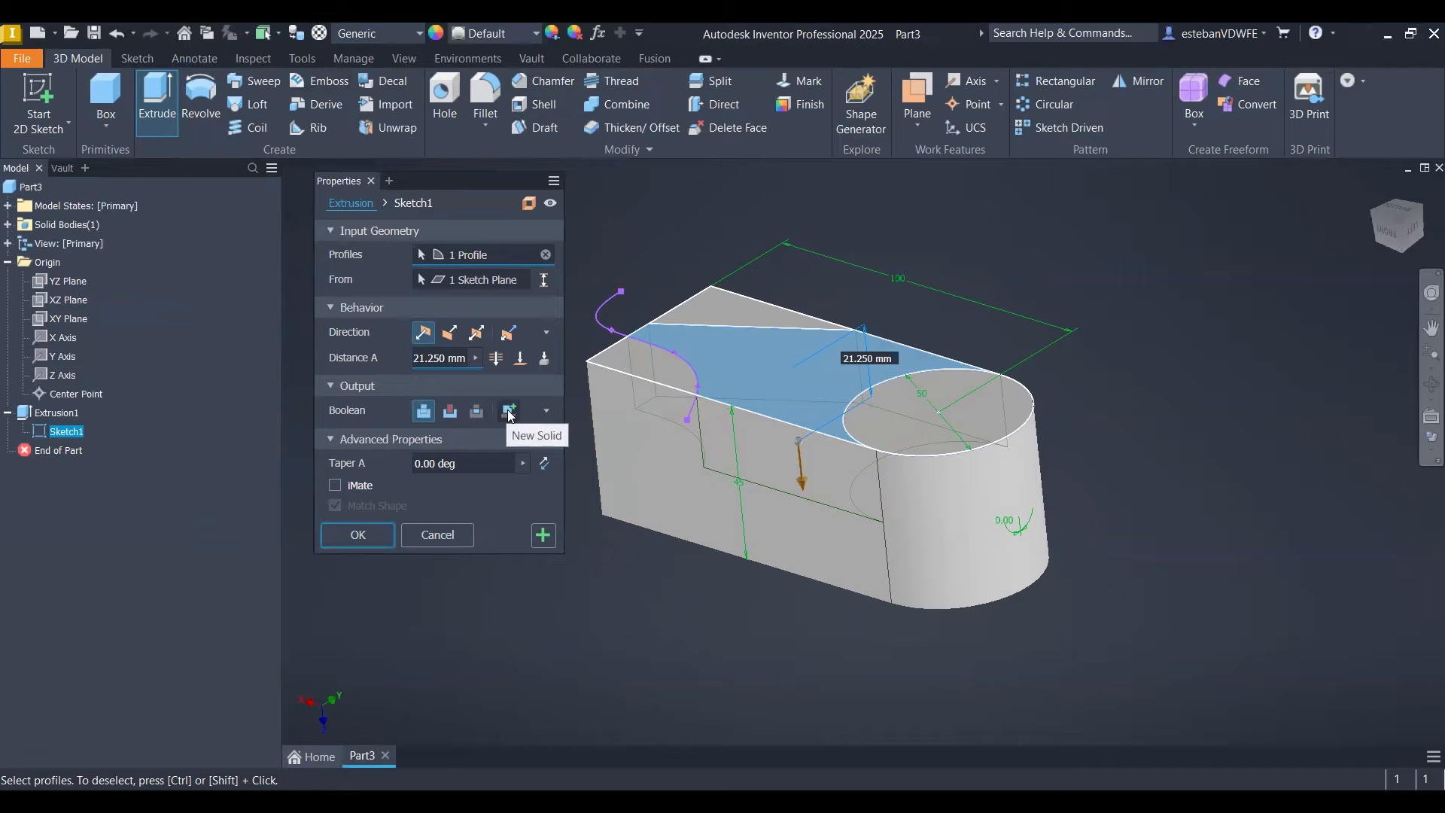
{"action": "left_click", "coordinate": [509, 412]}
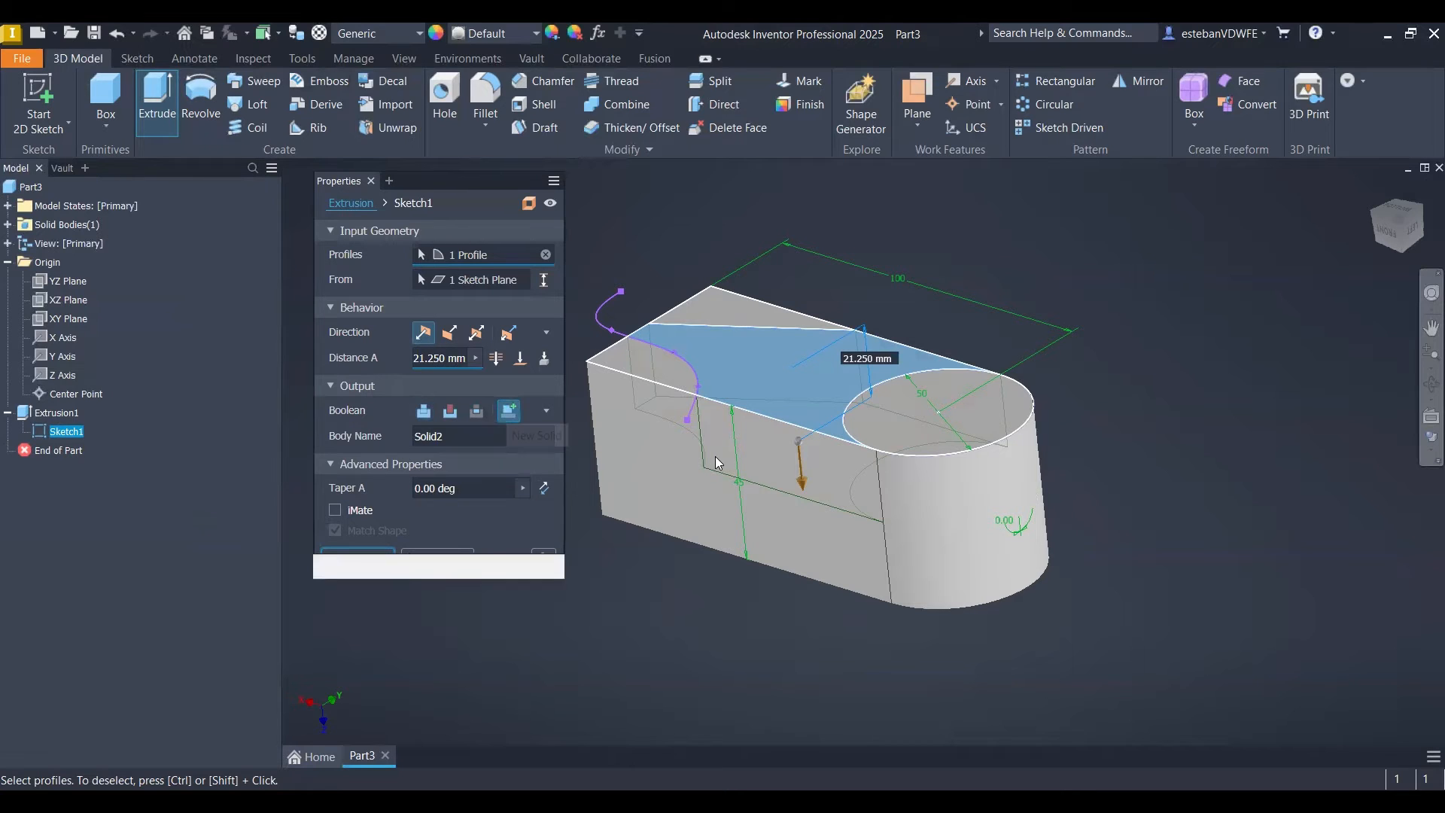
{"action": "left_click_drag", "start_coordinate": [805, 486], "coordinate": [797, 339]}
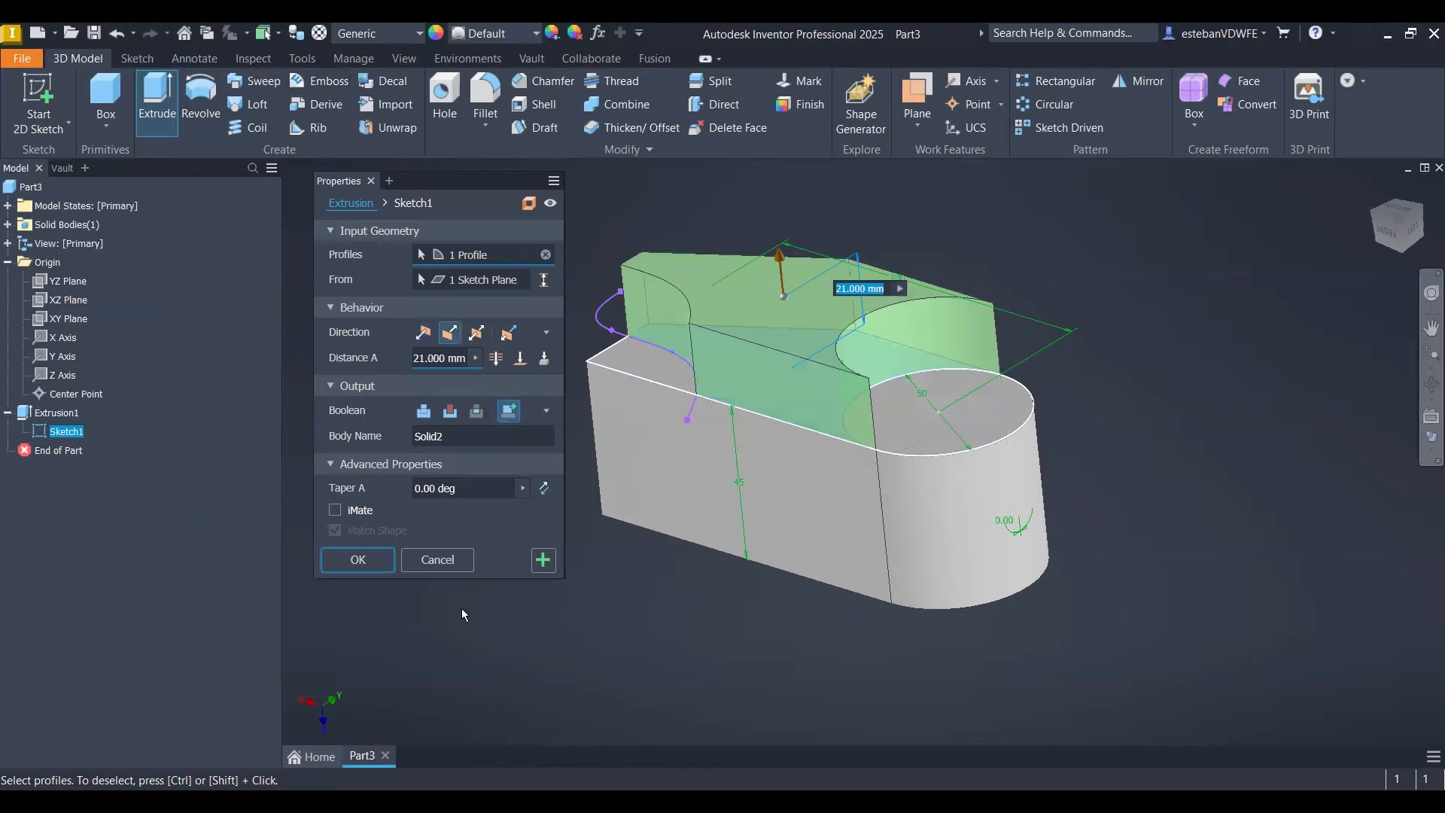
{"action": "left_click", "coordinate": [356, 561]}
- Examine the part's list of solid bodies and highlight Solid1 in the model
{"action": "left_click", "coordinate": [8, 224]}
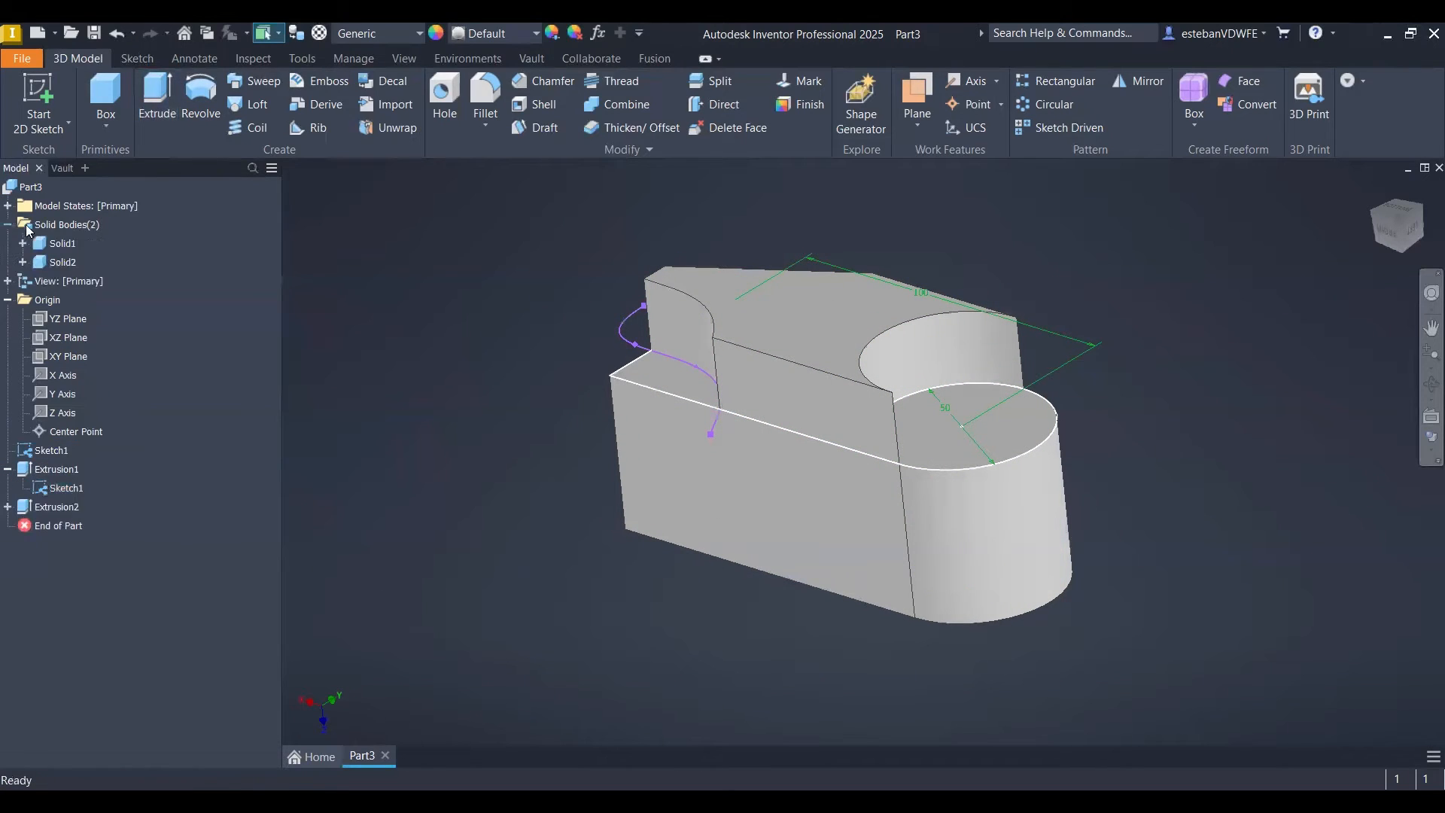
{"action": "left_click", "coordinate": [67, 225]}
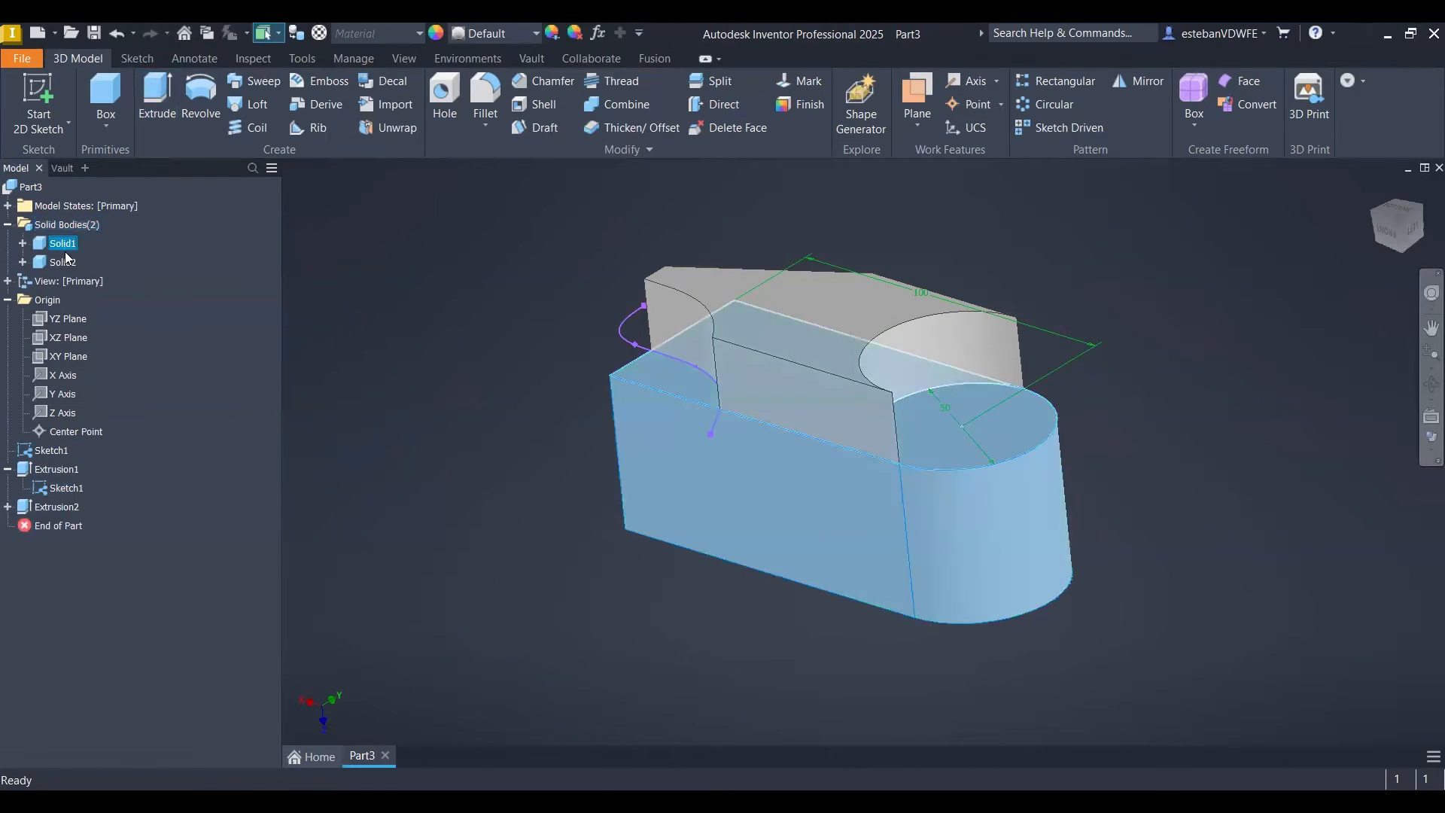
{"action": "left_click", "coordinate": [63, 243]}
{"action": "left_click", "coordinate": [15, 551]}
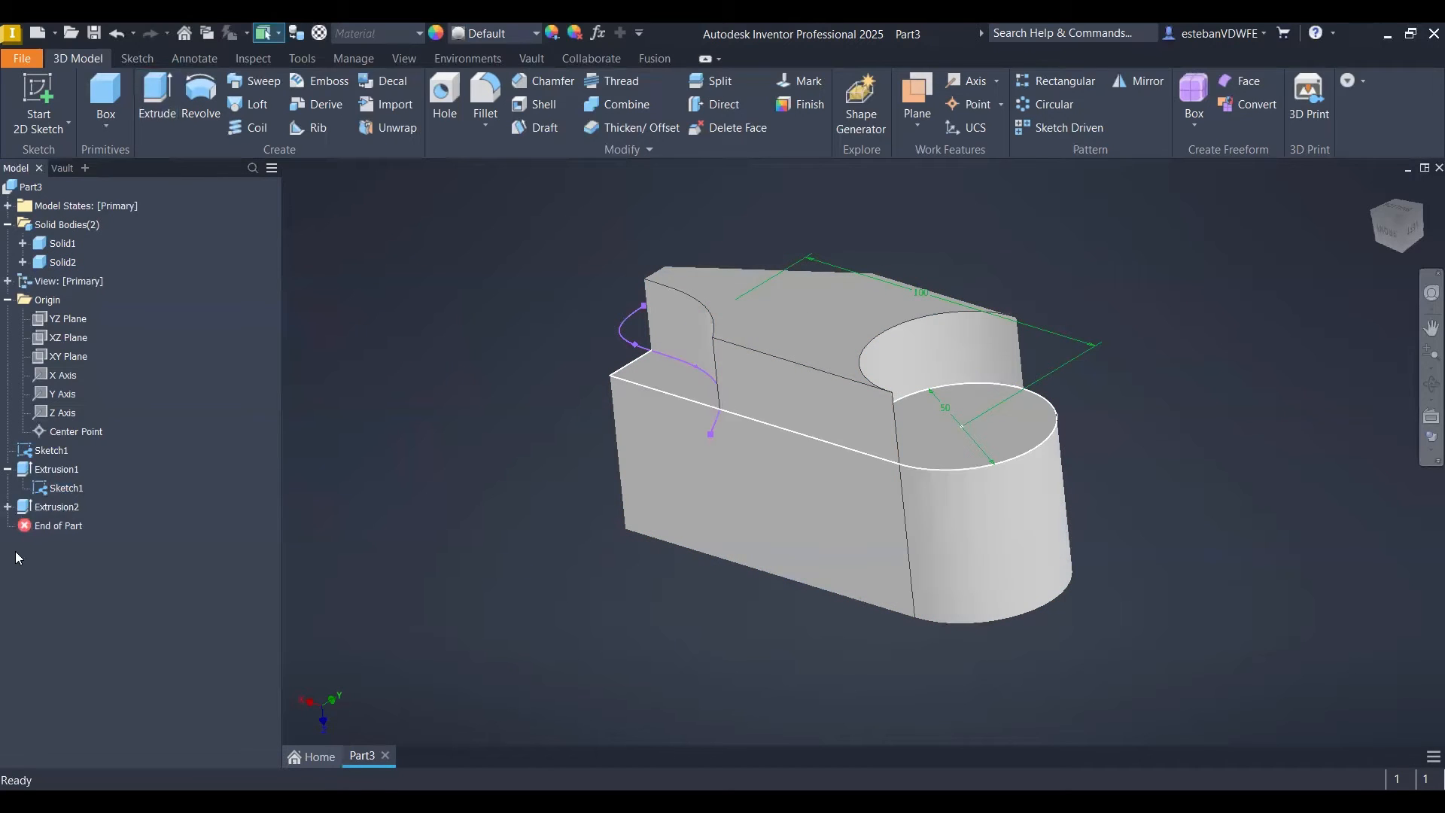
- Edit Extrusion2 into a cut reaching 16.25 mm into the base solid
{"action": "left_click", "coordinate": [57, 506]}
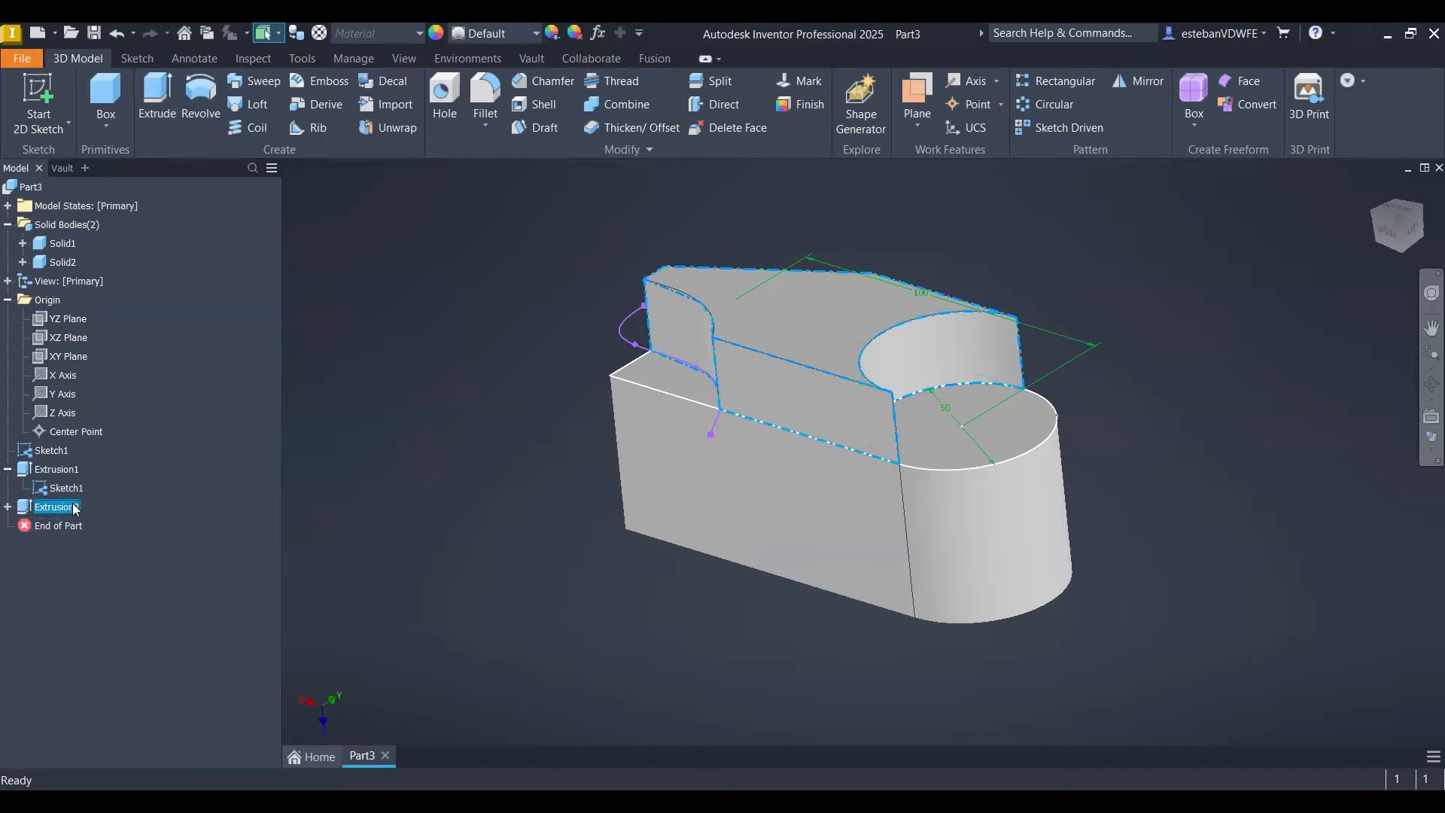
{"action": "double_click", "coordinate": [803, 267]}
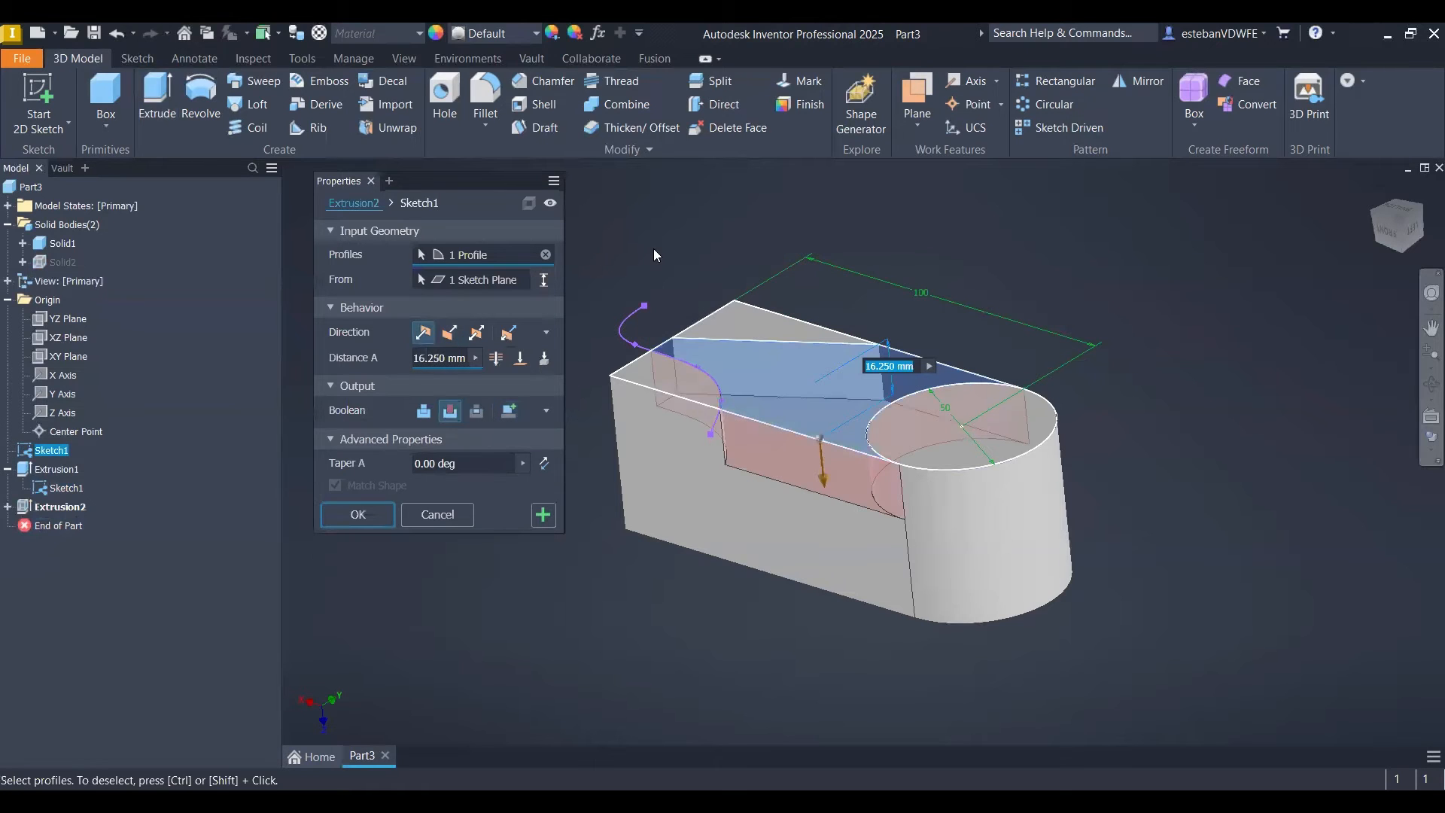
{"action": "key", "text": "Return"}
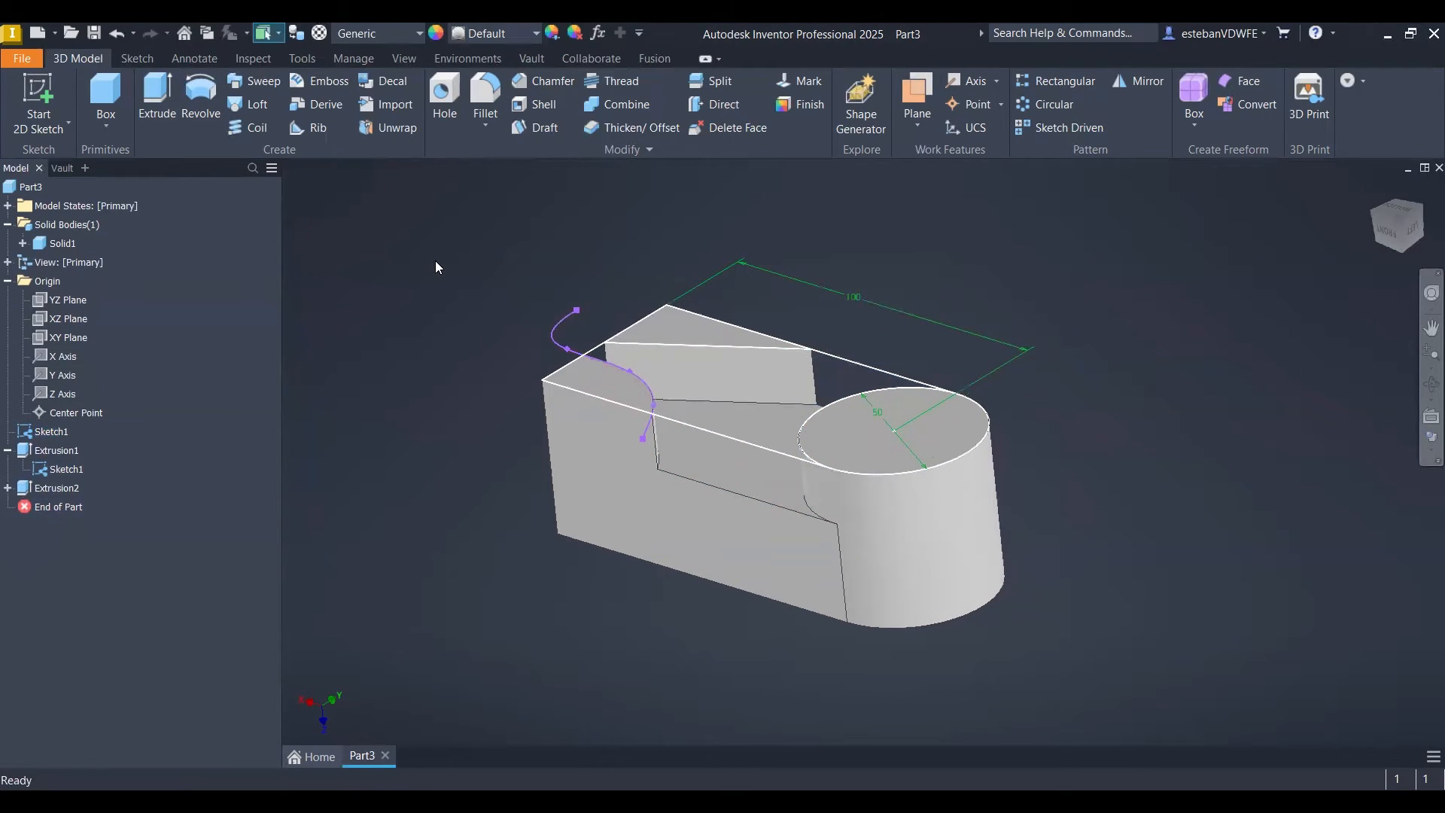
- Extrude the Sketch1 corner region bounded by the spline 34.75 mm outward as a new solid
{"action": "middle_click_drag", "start_coordinate": [416, 291], "coordinate": [486, 291], "text": "shift"}
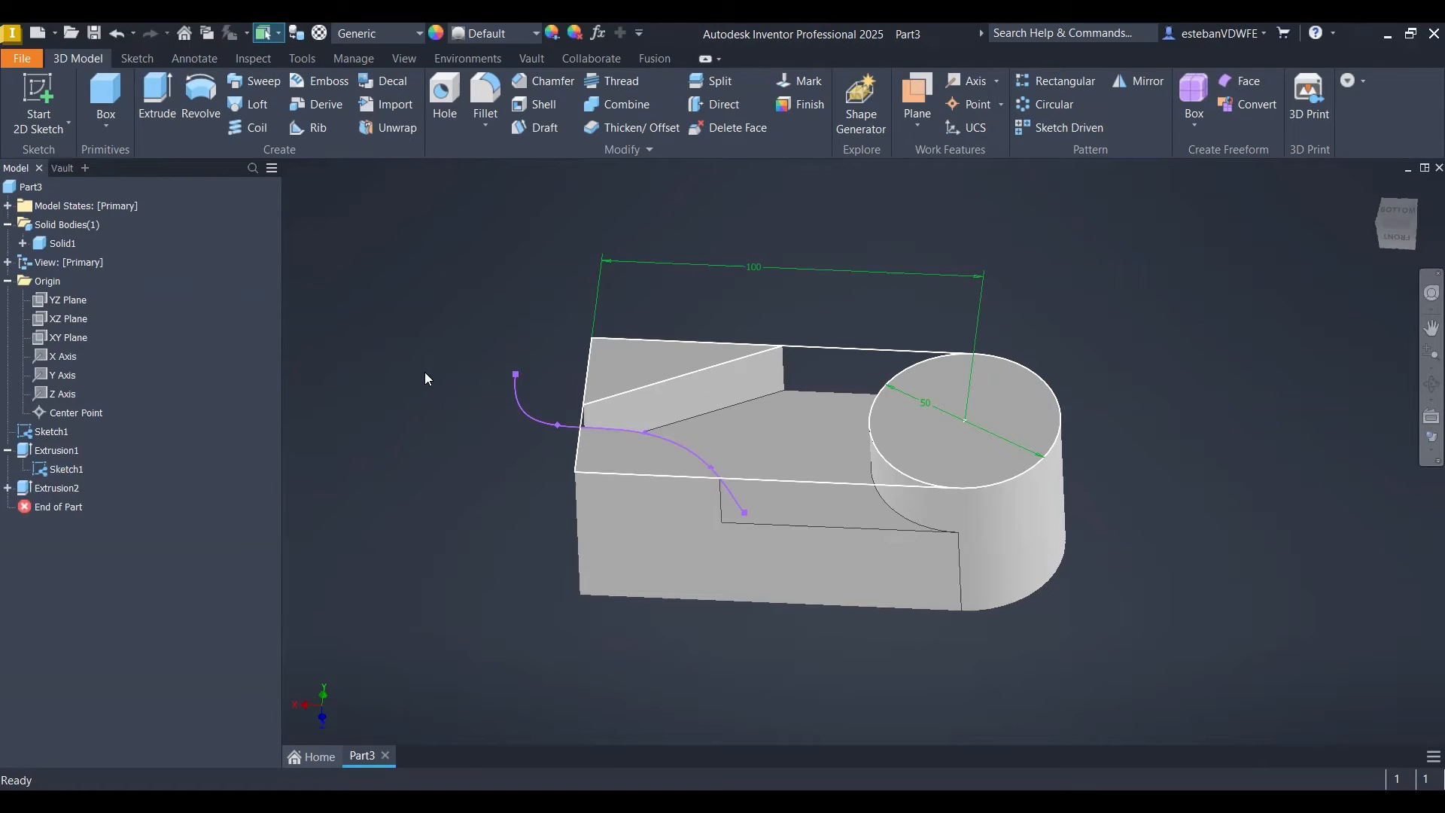
{"action": "left_click", "coordinate": [156, 115]}
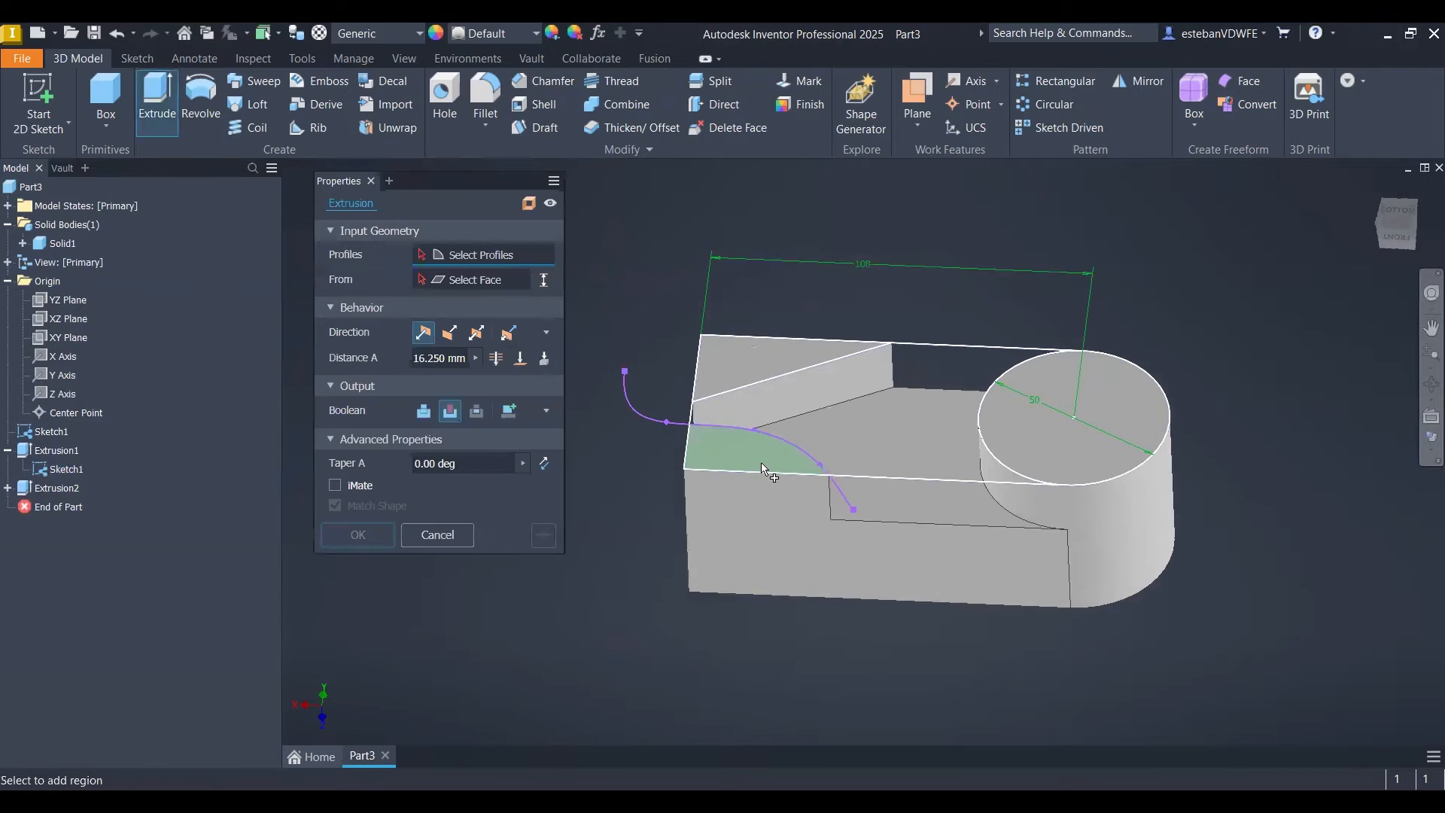
{"action": "left_click", "coordinate": [763, 467]}
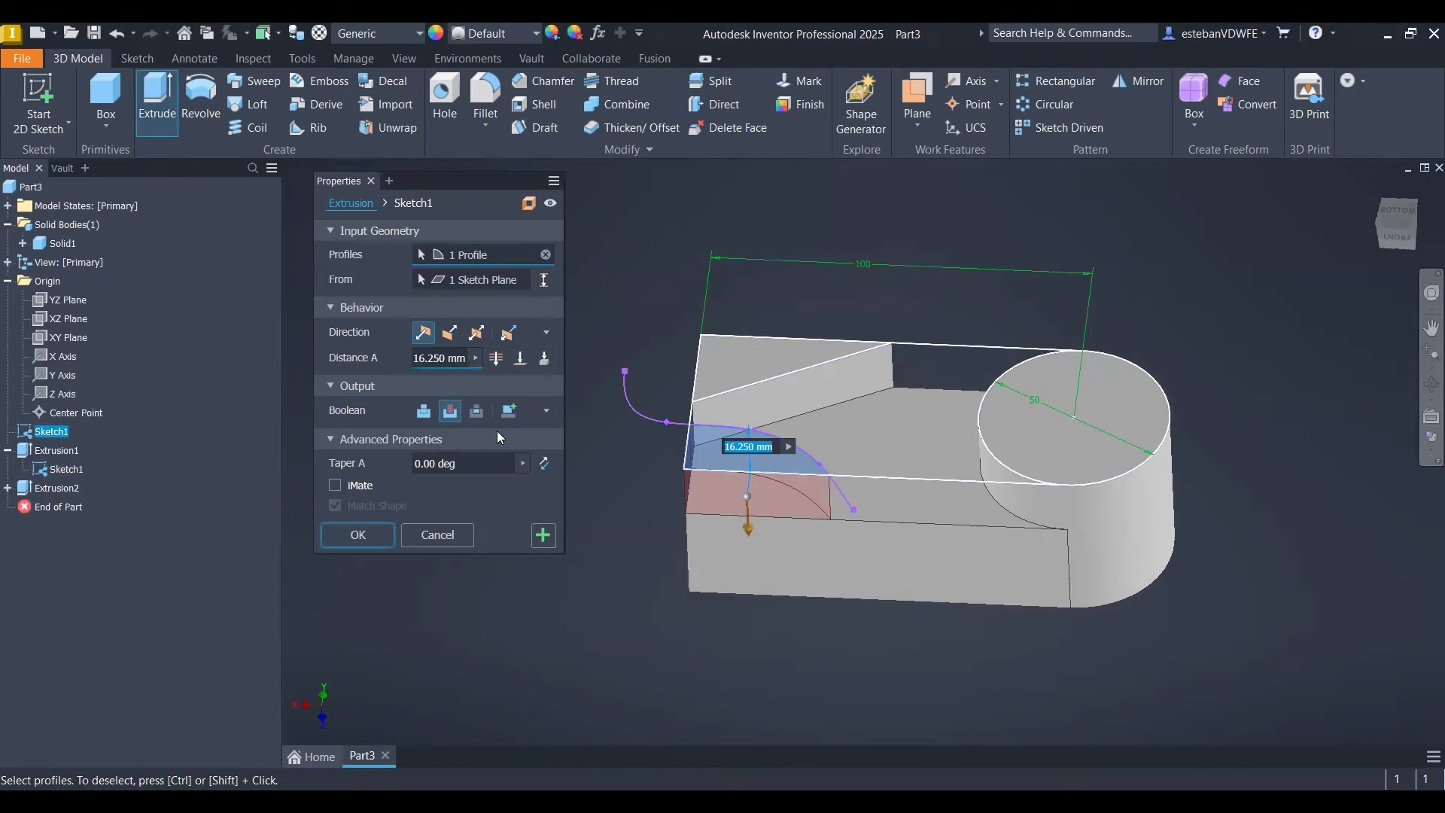
{"action": "left_click", "coordinate": [508, 411]}
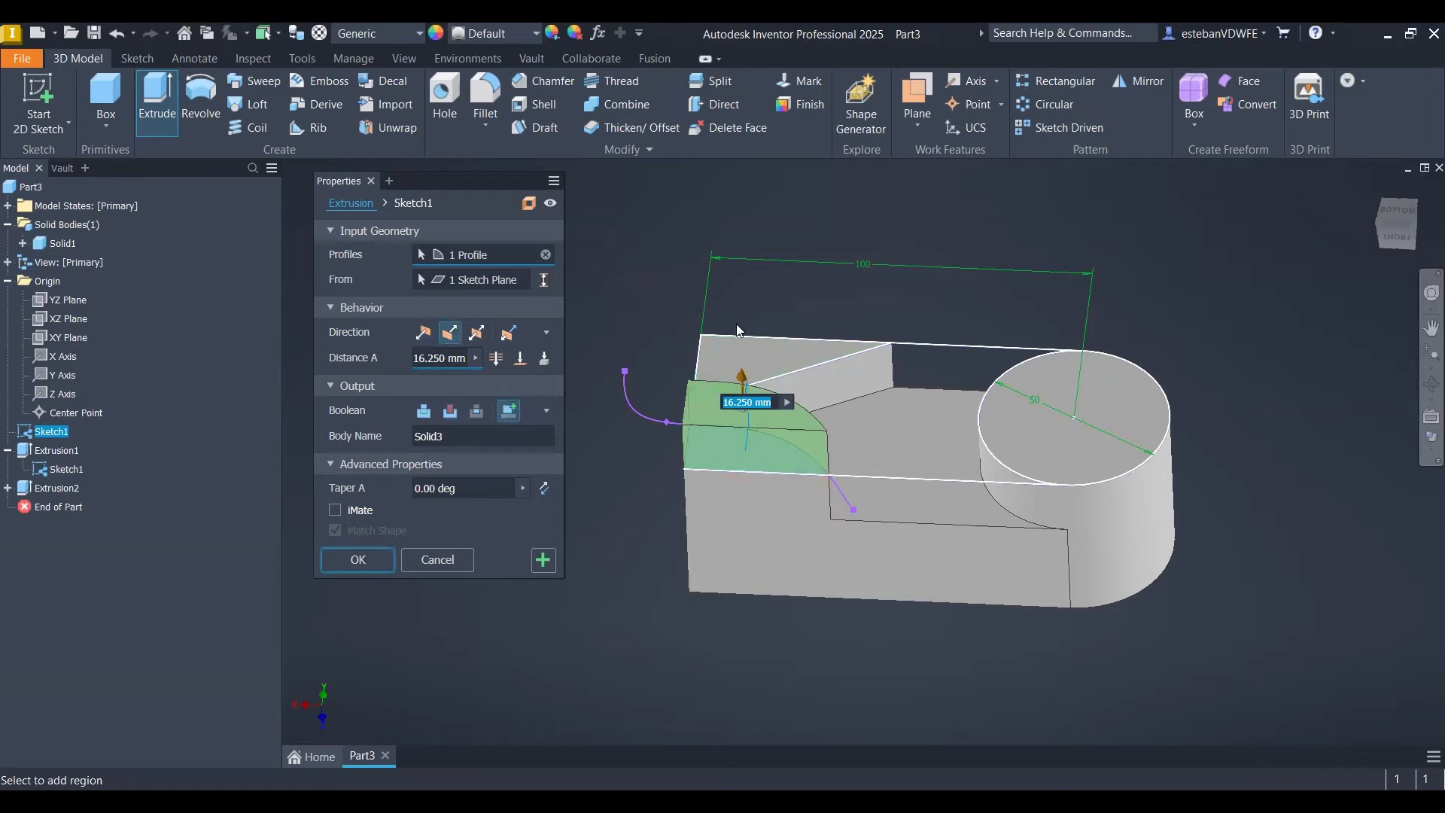
{"action": "left_click_drag", "start_coordinate": [742, 376], "coordinate": [733, 319]}
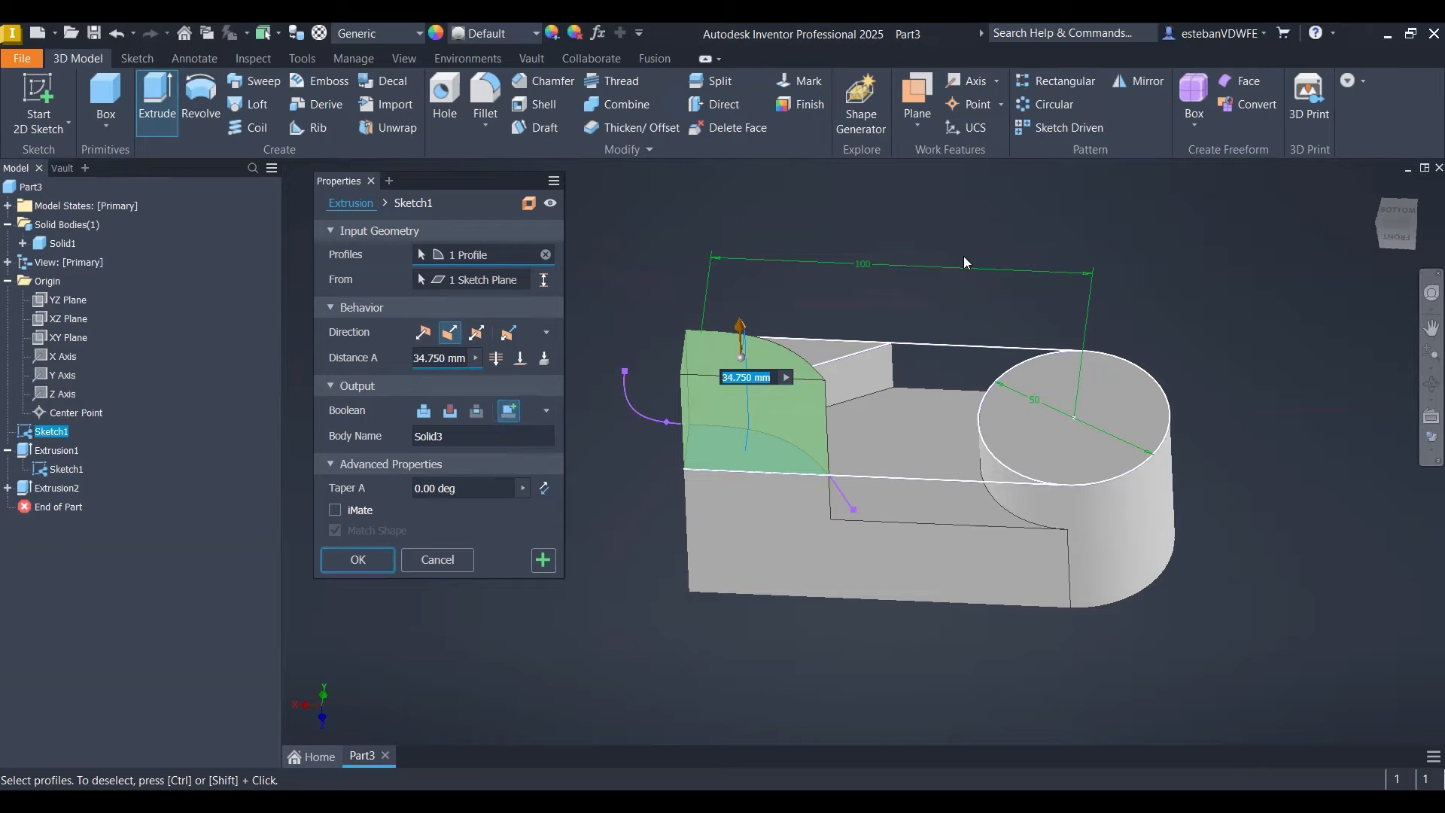
{"action": "key", "text": "Return"}
{"action": "left_click", "coordinate": [747, 451]}
{"action": "middle_click_drag", "start_coordinate": [746, 447], "coordinate": [783, 441], "text": "shift"}
{"action": "left_click", "coordinate": [1241, 232]}
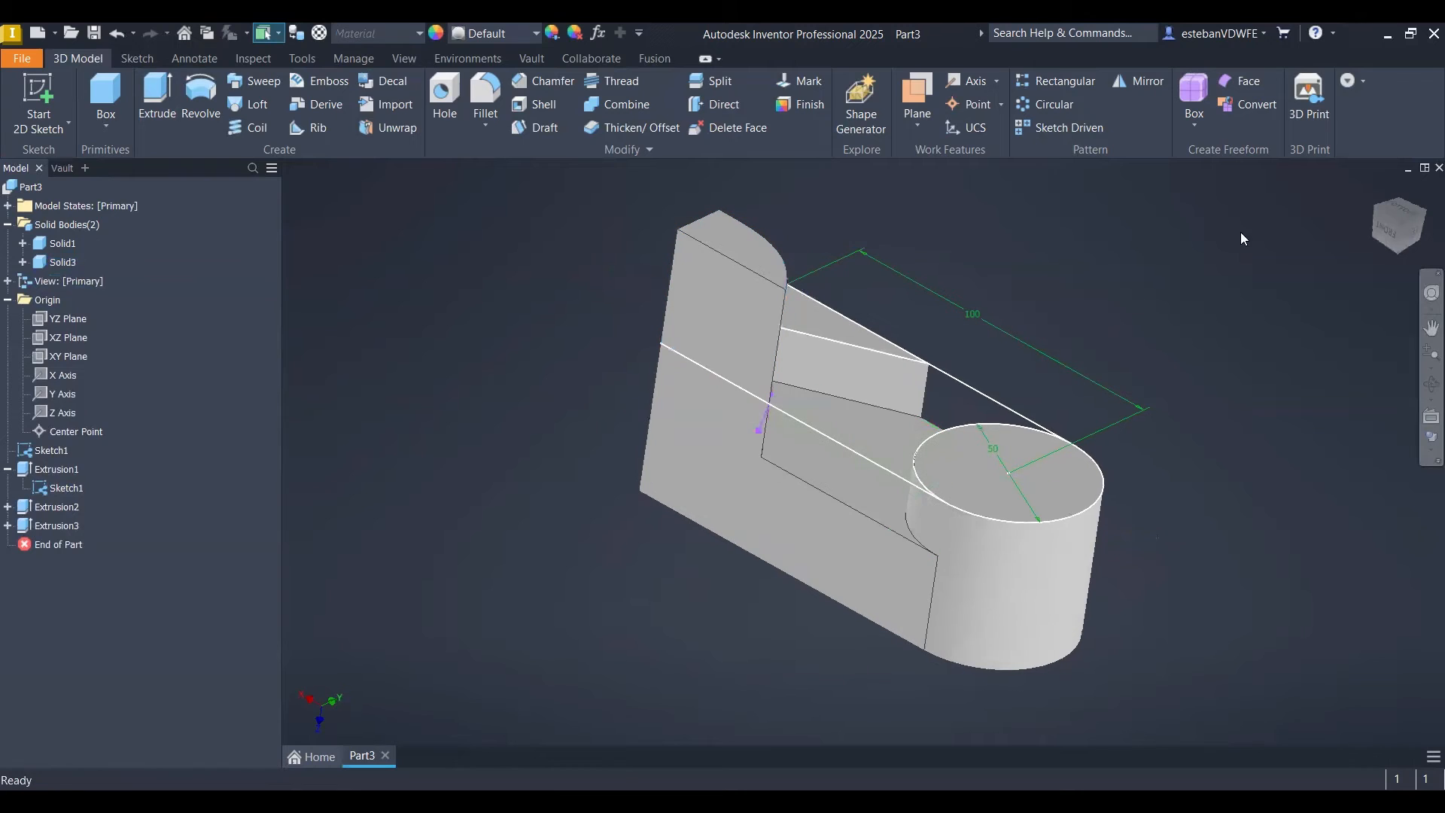
{"action": "left_click", "coordinate": [1405, 216]}
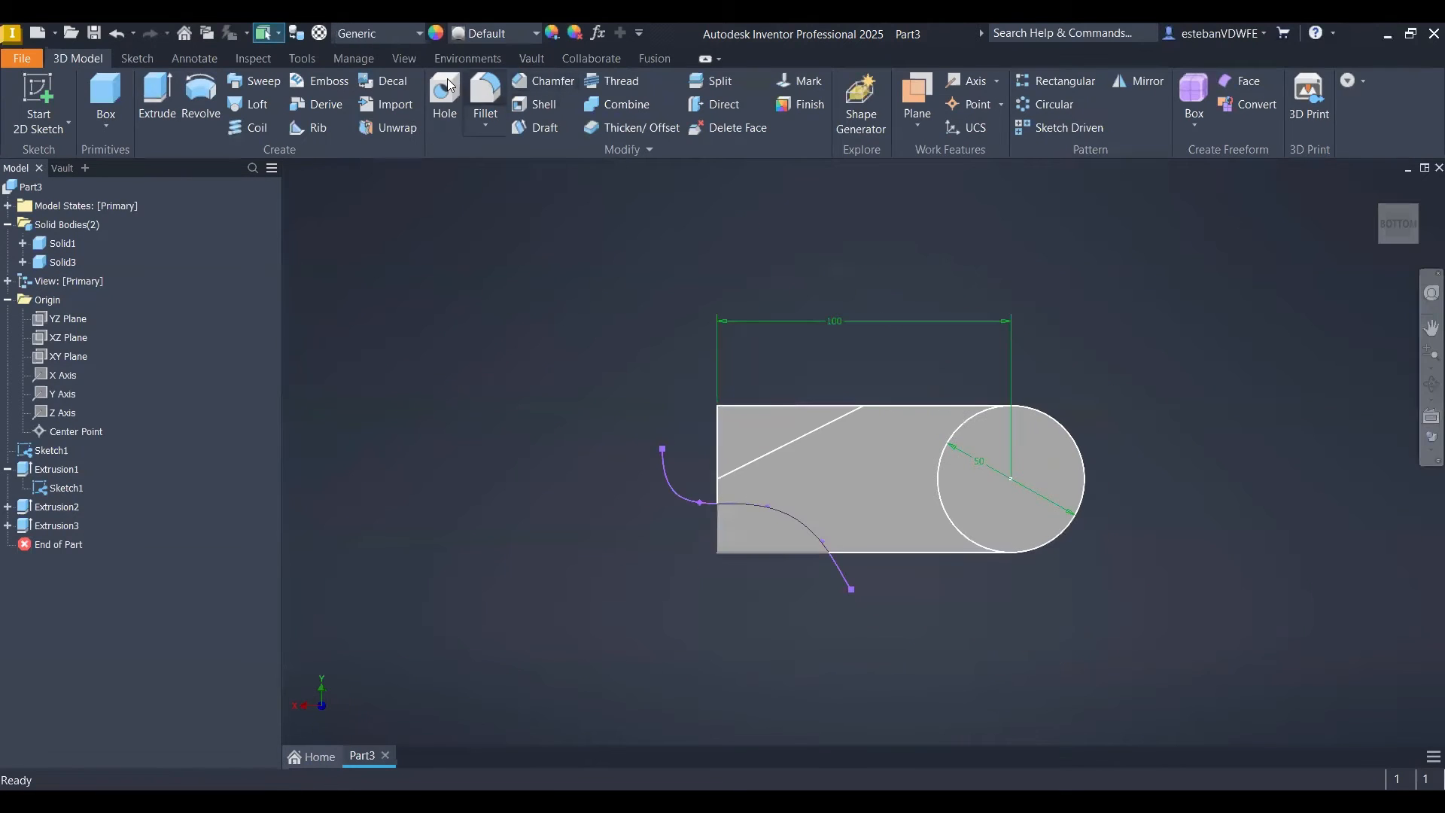
{"action": "scroll", "coordinate": [1058, 473], "scroll_direction": "up", "scroll_amount": 5}
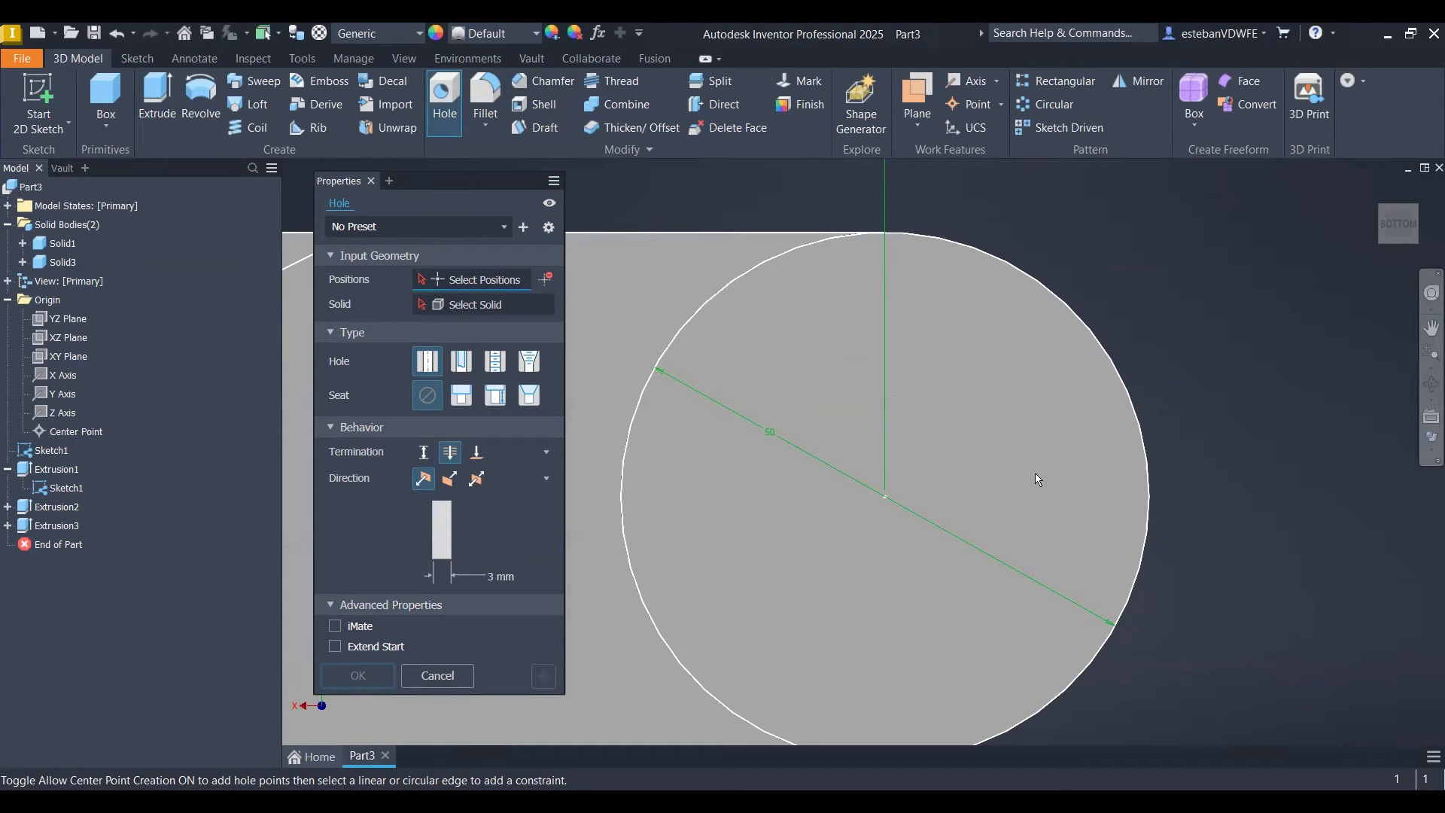
{"action": "scroll", "coordinate": [1227, 514], "scroll_direction": "down", "scroll_amount": 5}
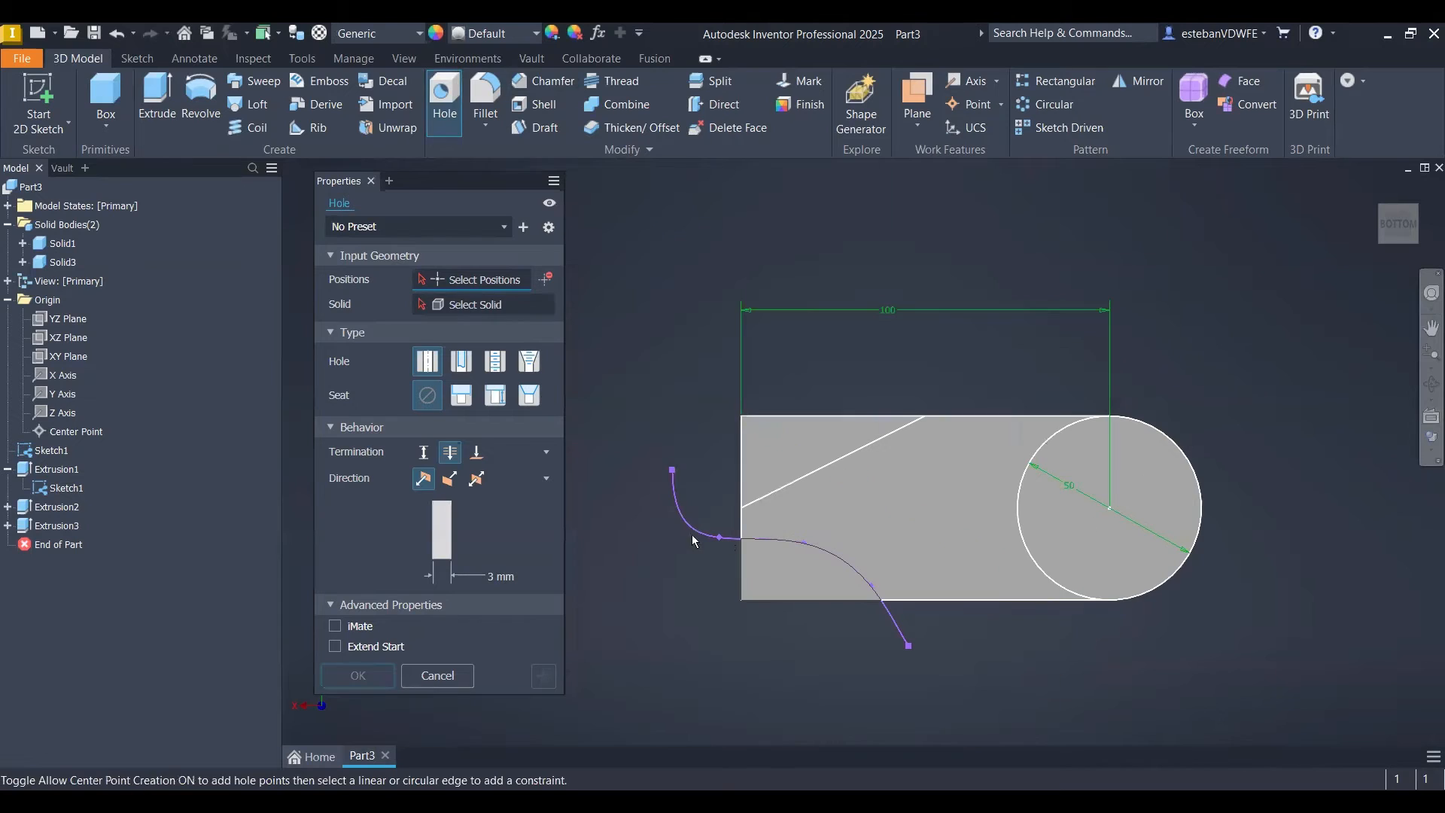
{"action": "right_click", "coordinate": [44, 489]}
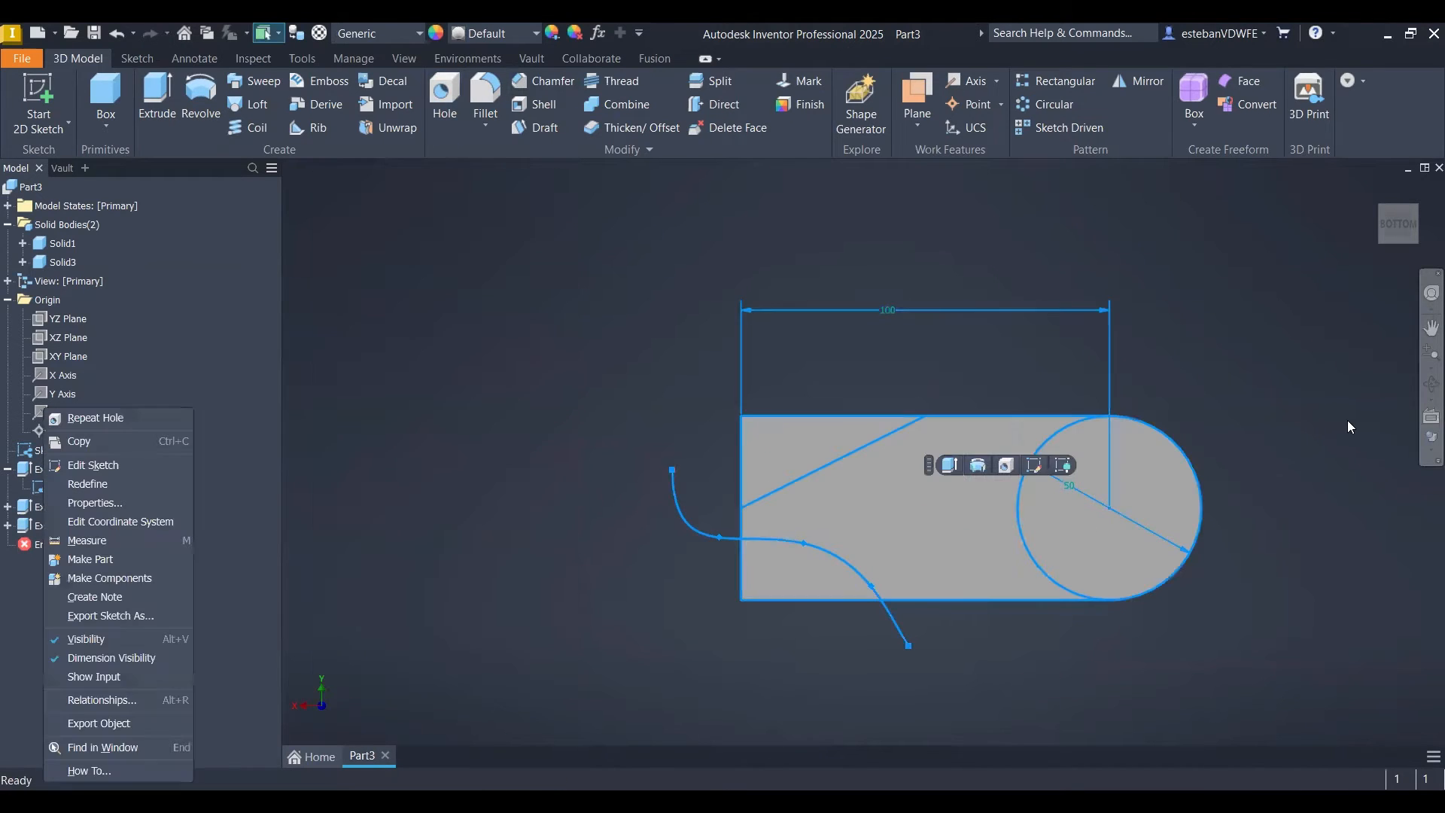
{"action": "left_click", "coordinate": [1011, 347]}
{"action": "left_click", "coordinate": [1135, 378]}
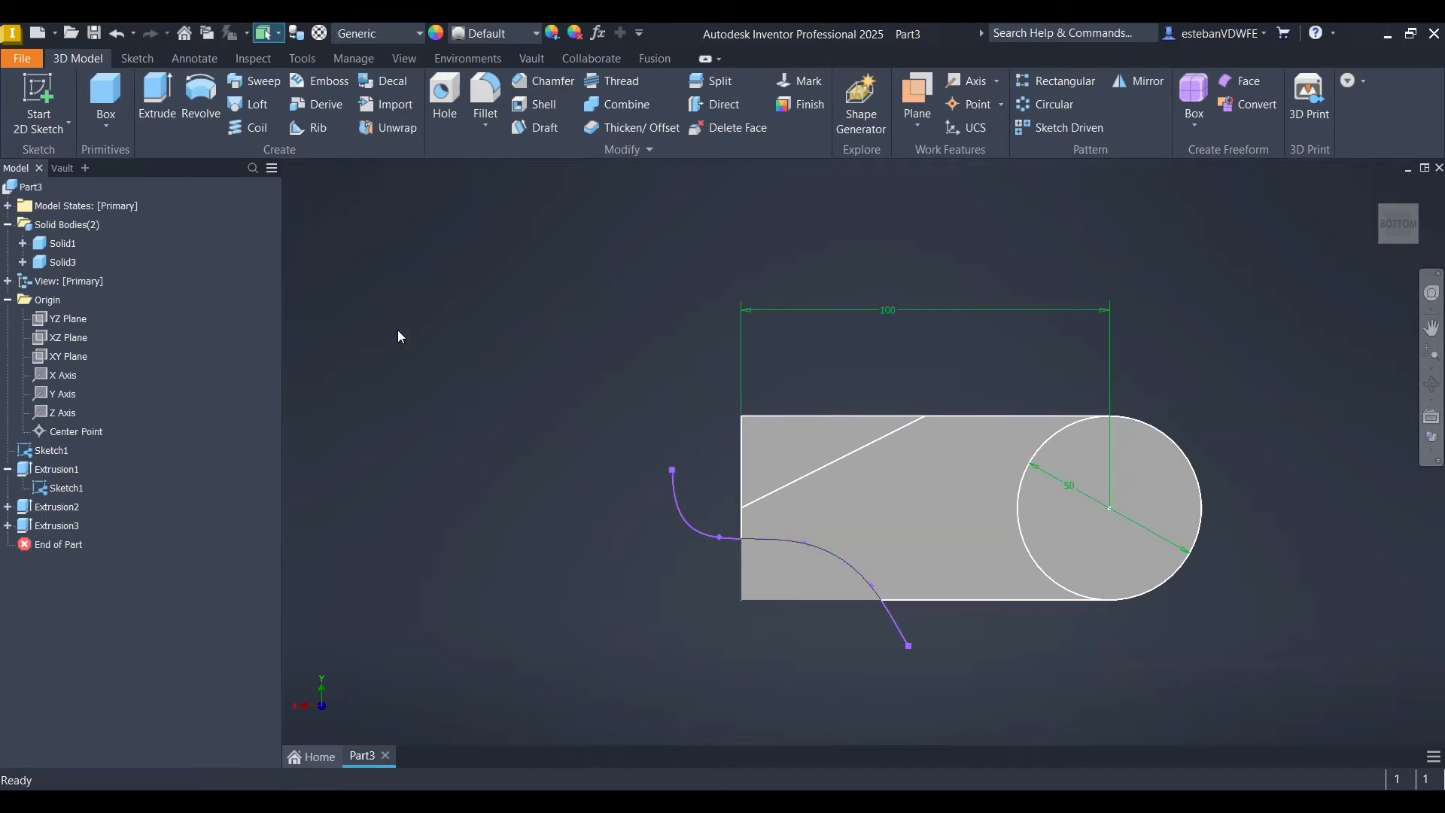
- Open the available commands for the shared Sketch1
{"action": "middle_click_drag", "start_coordinate": [741, 426], "coordinate": [662, 433], "text": "shift"}
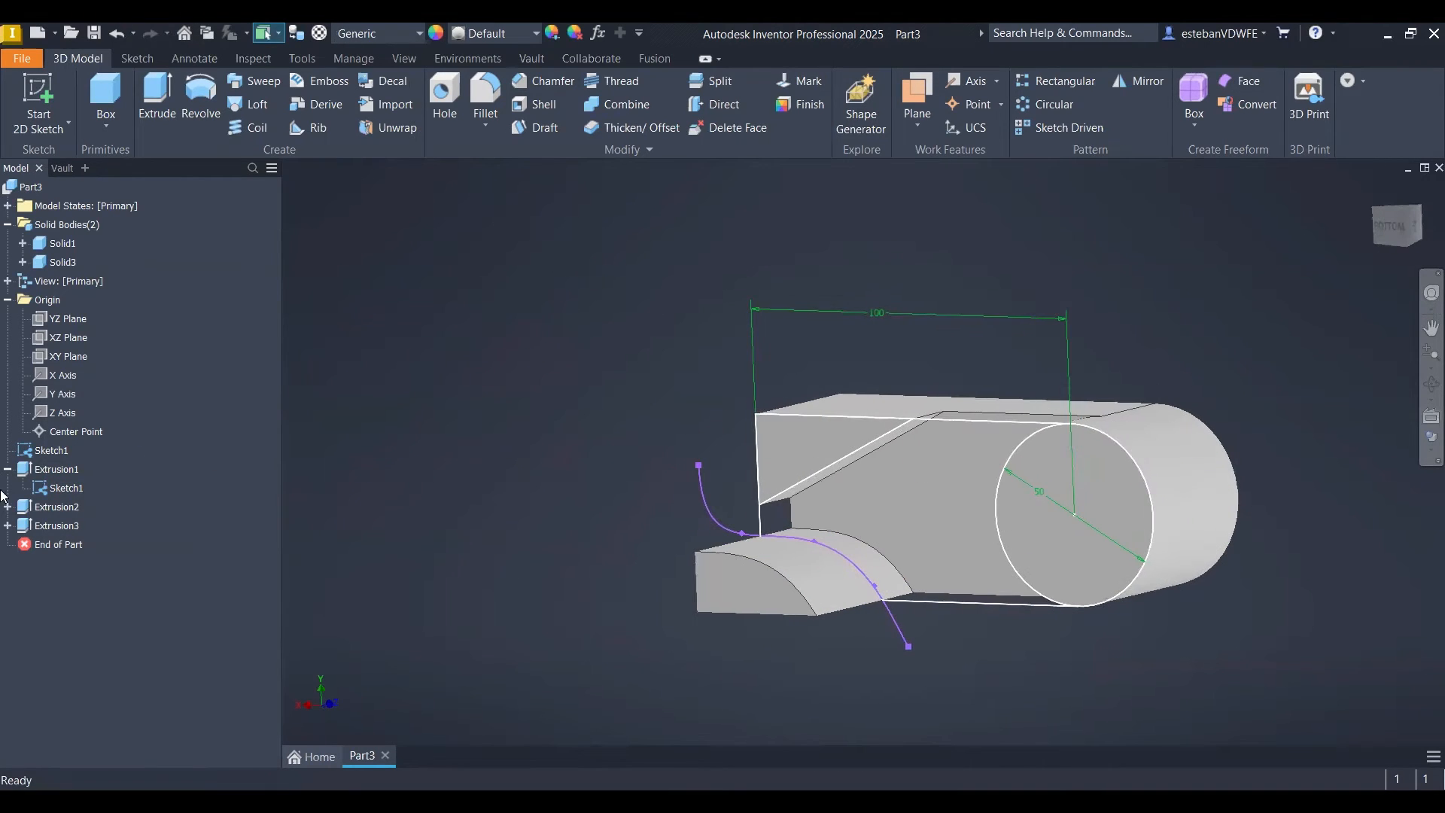
{"action": "right_click", "coordinate": [44, 449]}
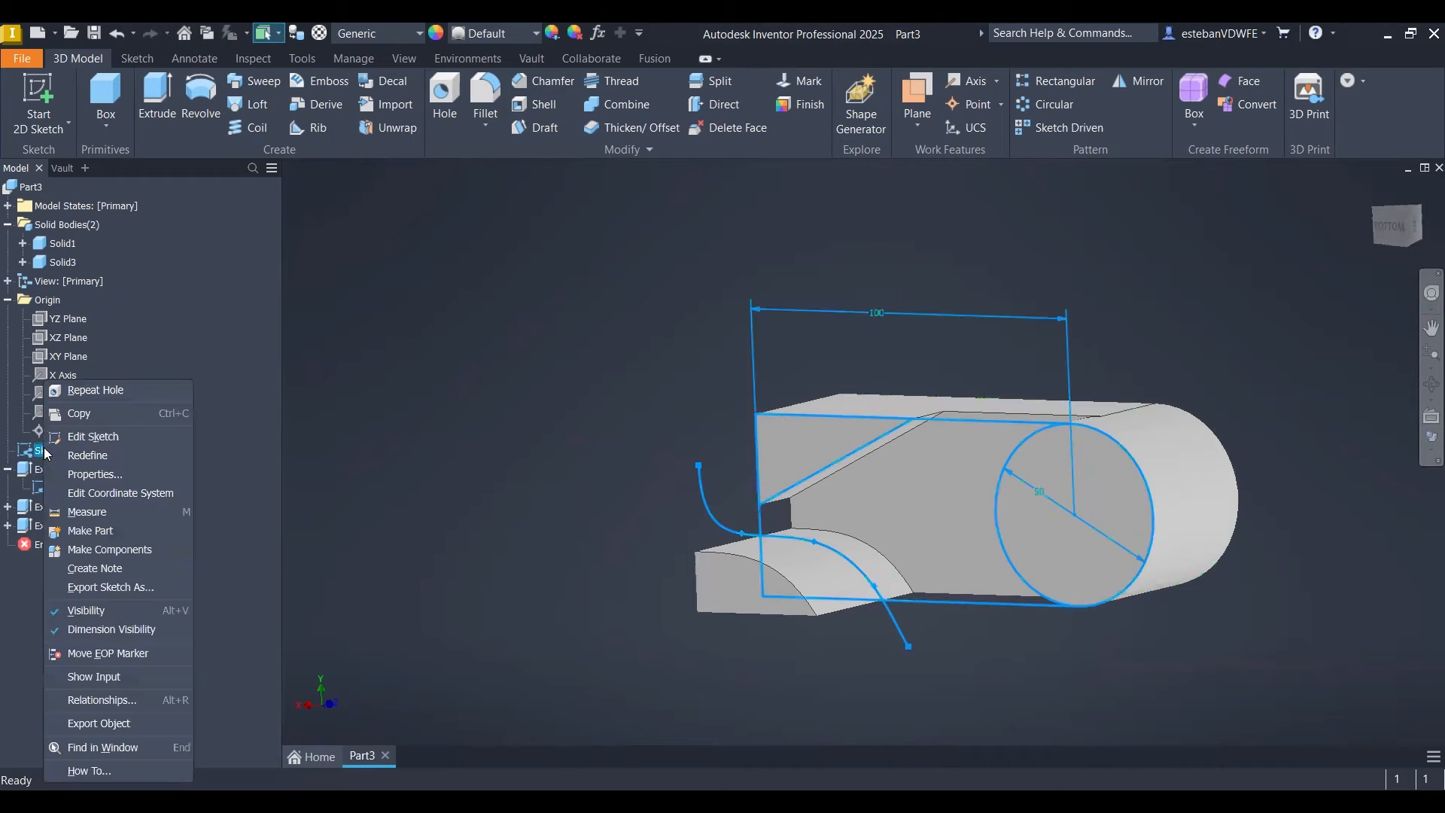
- Hide Sketch1 and start a hole on the cylinder's flat end face, positioned near the outer edge
{"action": "left_click", "coordinate": [86, 610]}
{"action": "middle_click_drag", "start_coordinate": [1020, 460], "coordinate": [935, 440]}
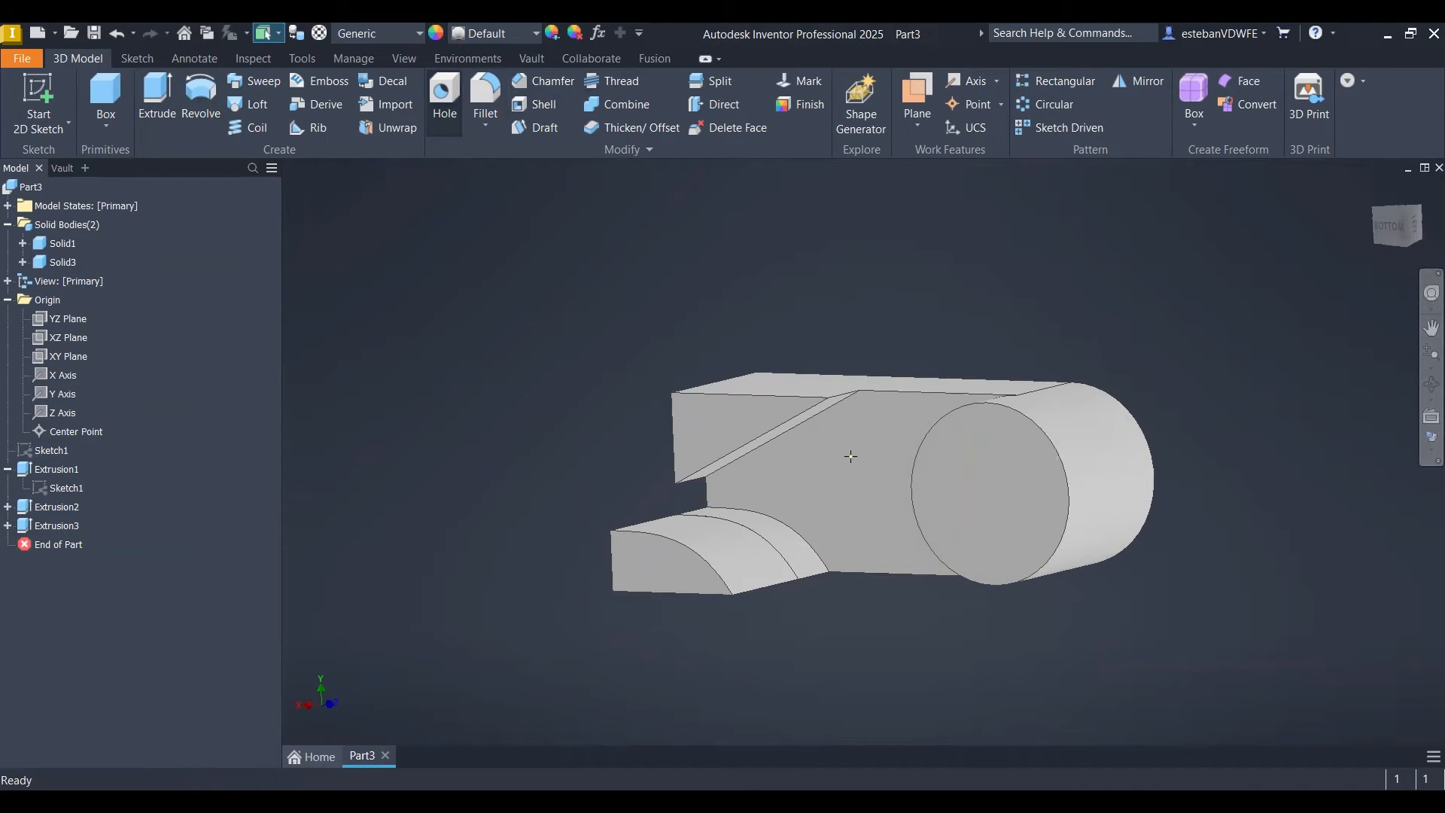
{"action": "key", "text": "h"}
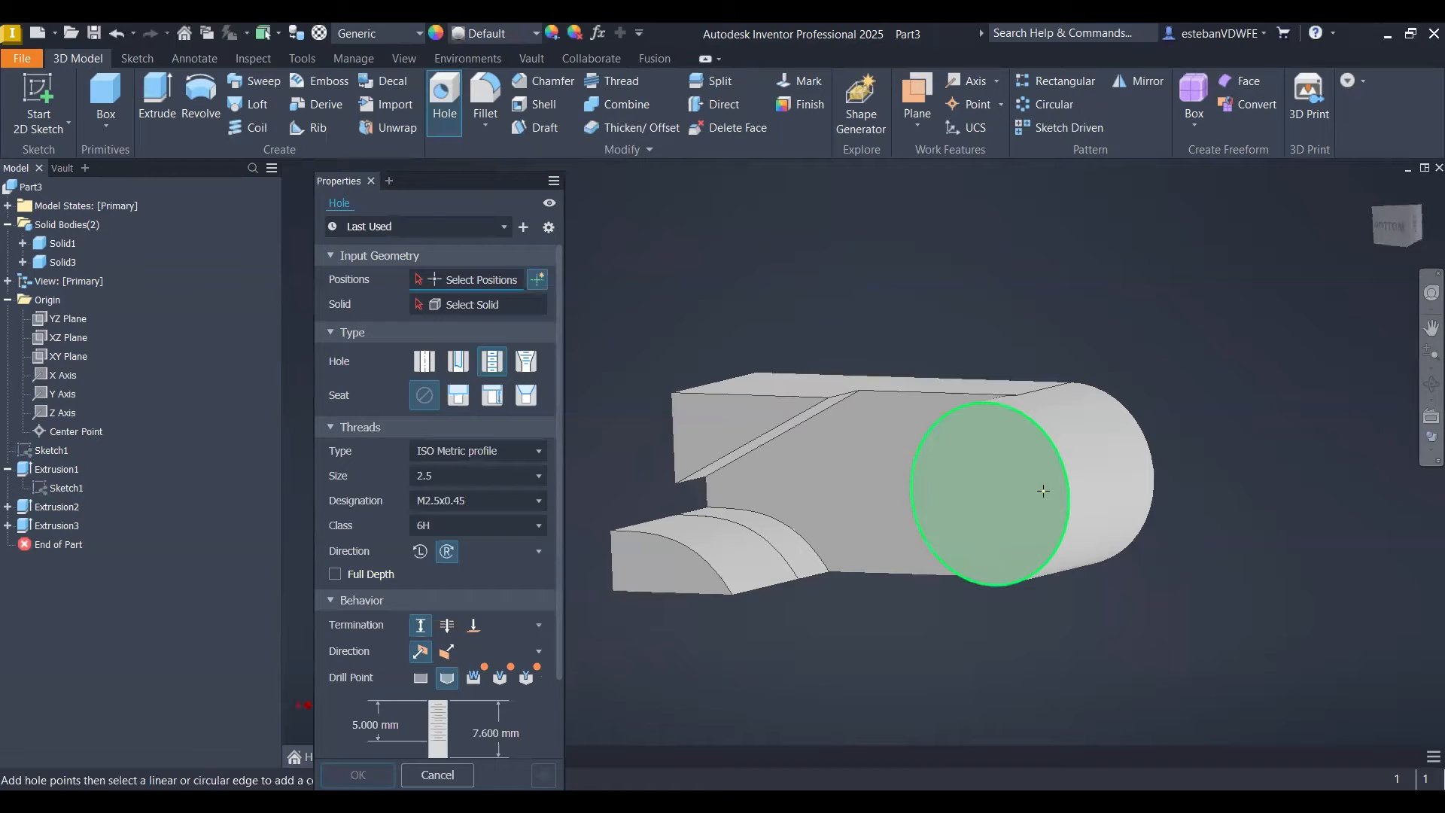
{"action": "left_click", "coordinate": [1390, 243]}
{"action": "left_click", "coordinate": [1062, 448]}
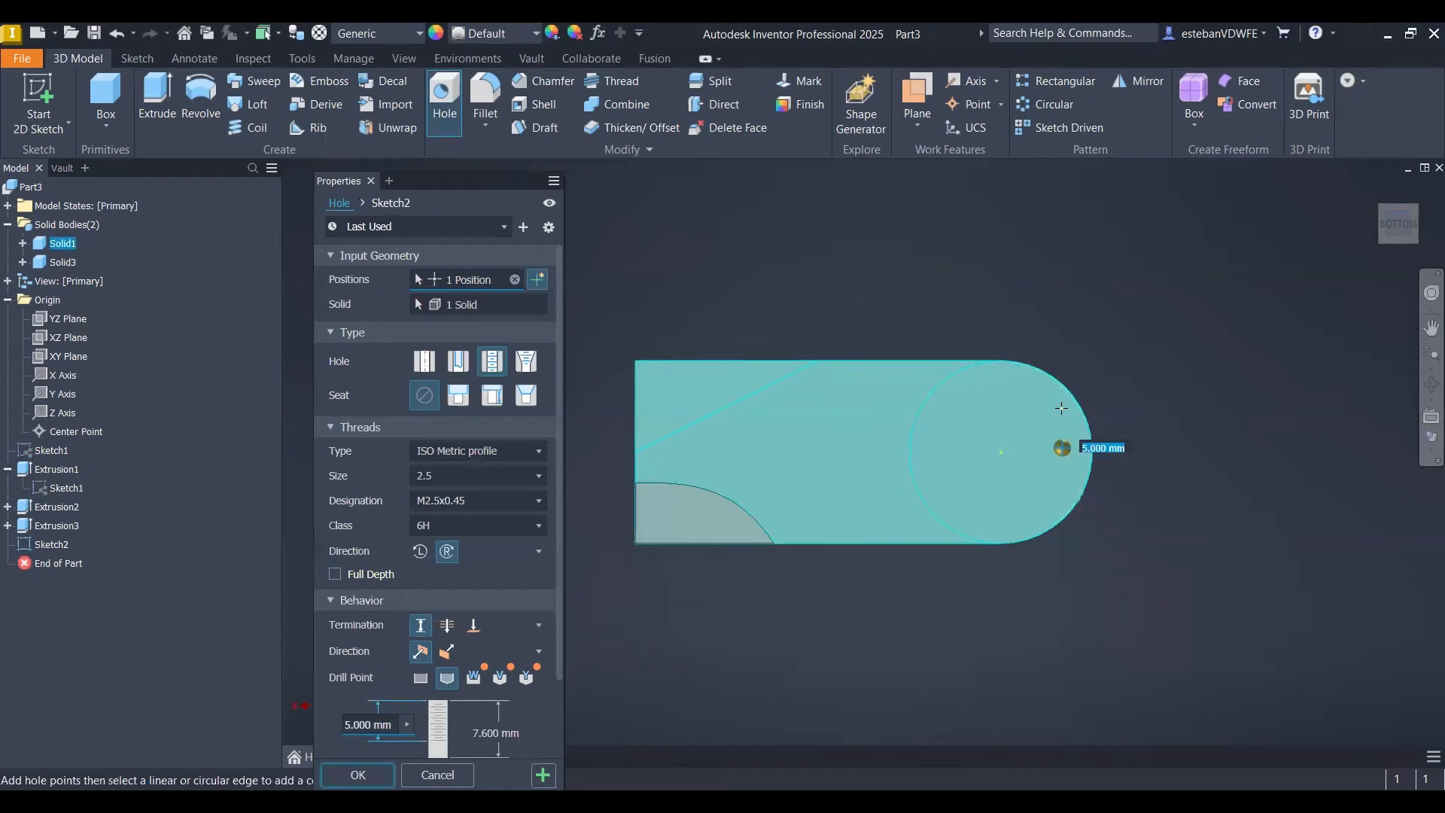
{"action": "scroll", "coordinate": [1102, 453], "scroll_direction": "up", "scroll_amount": 5}
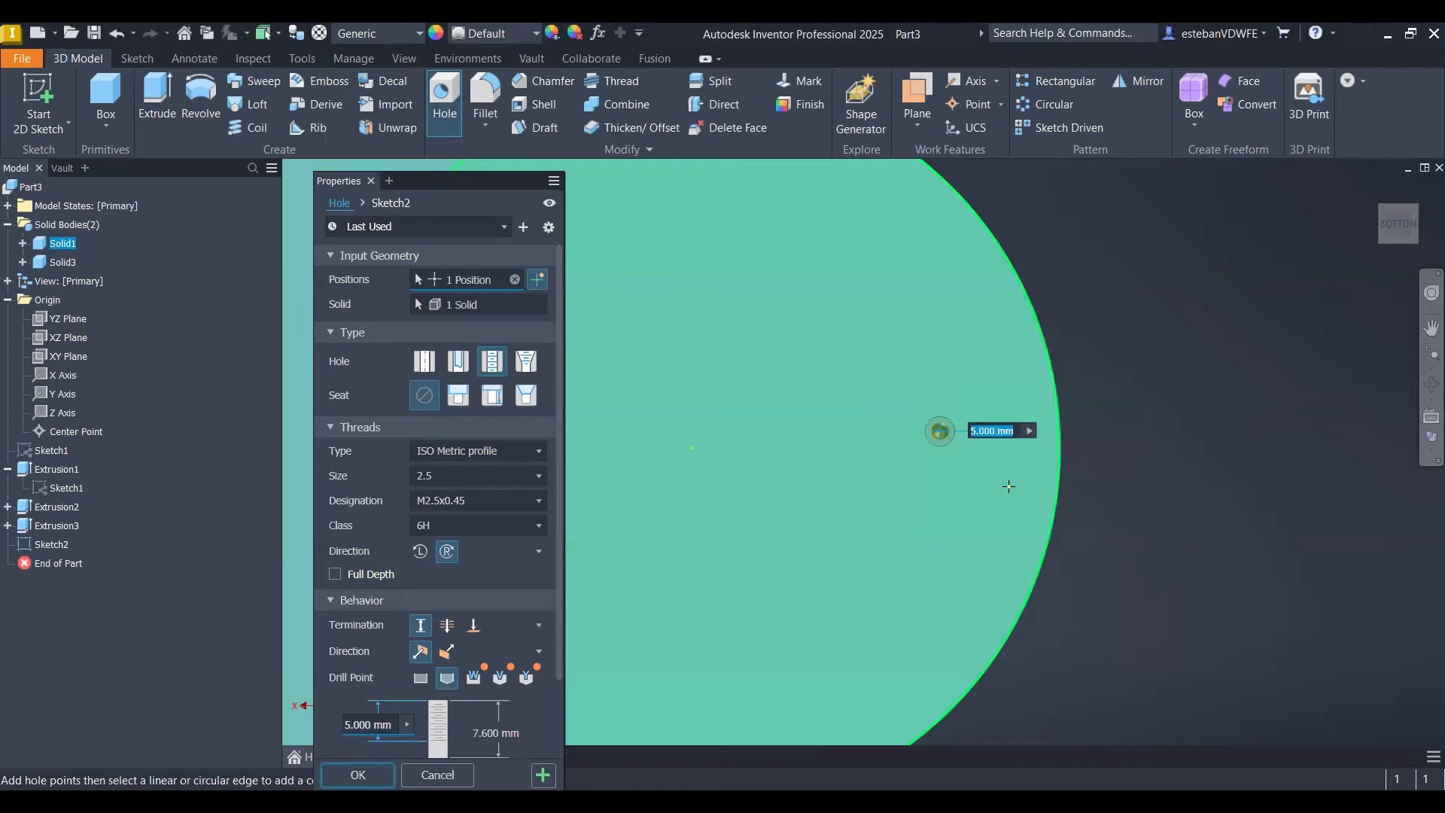
{"action": "middle_click_drag", "start_coordinate": [1006, 487], "coordinate": [930, 595], "text": "shift"}
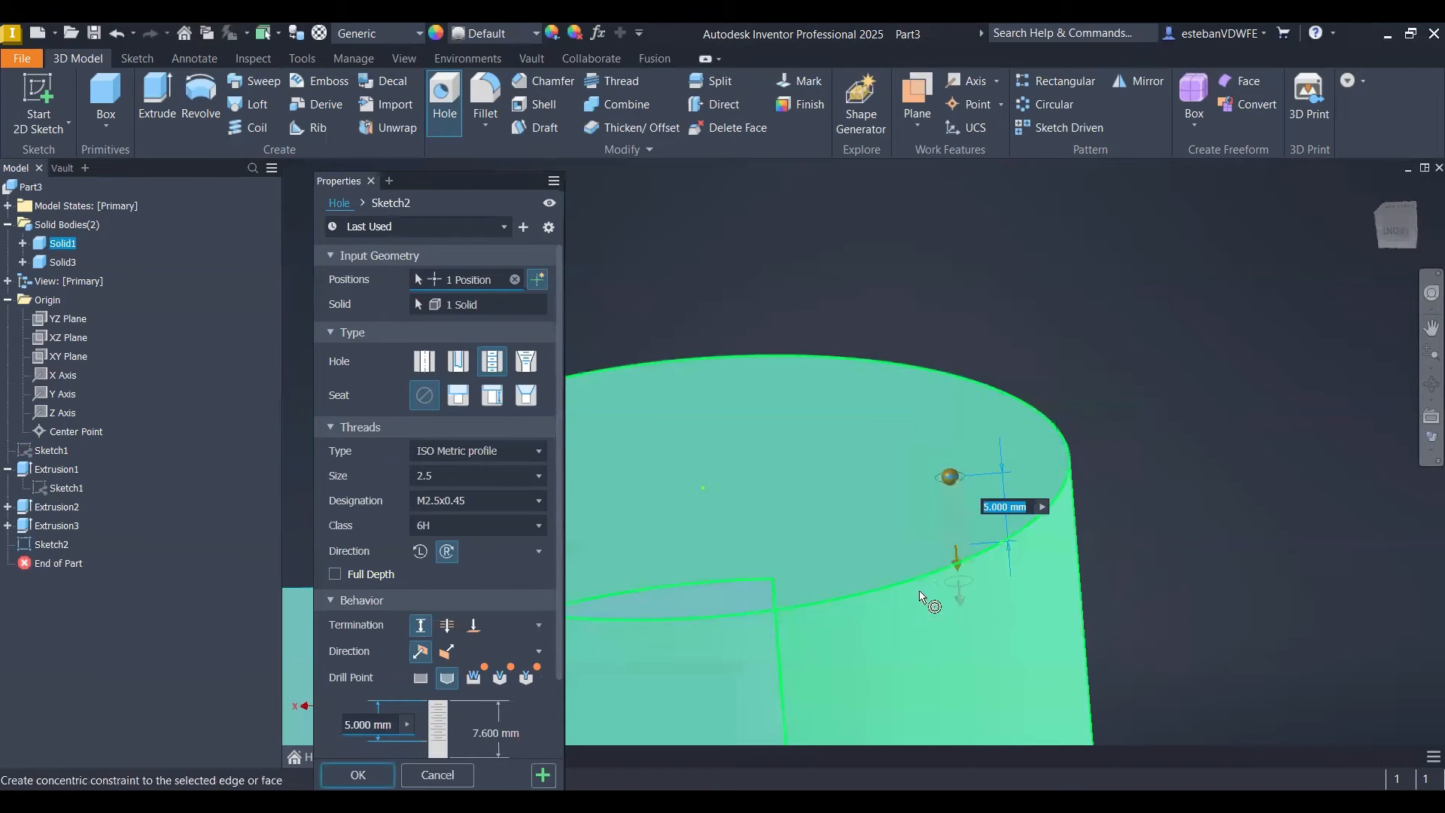
- Make it a simple hole and resize it to 7.75 mm diameter and 9.6 mm depth
{"action": "left_click", "coordinate": [422, 365]}
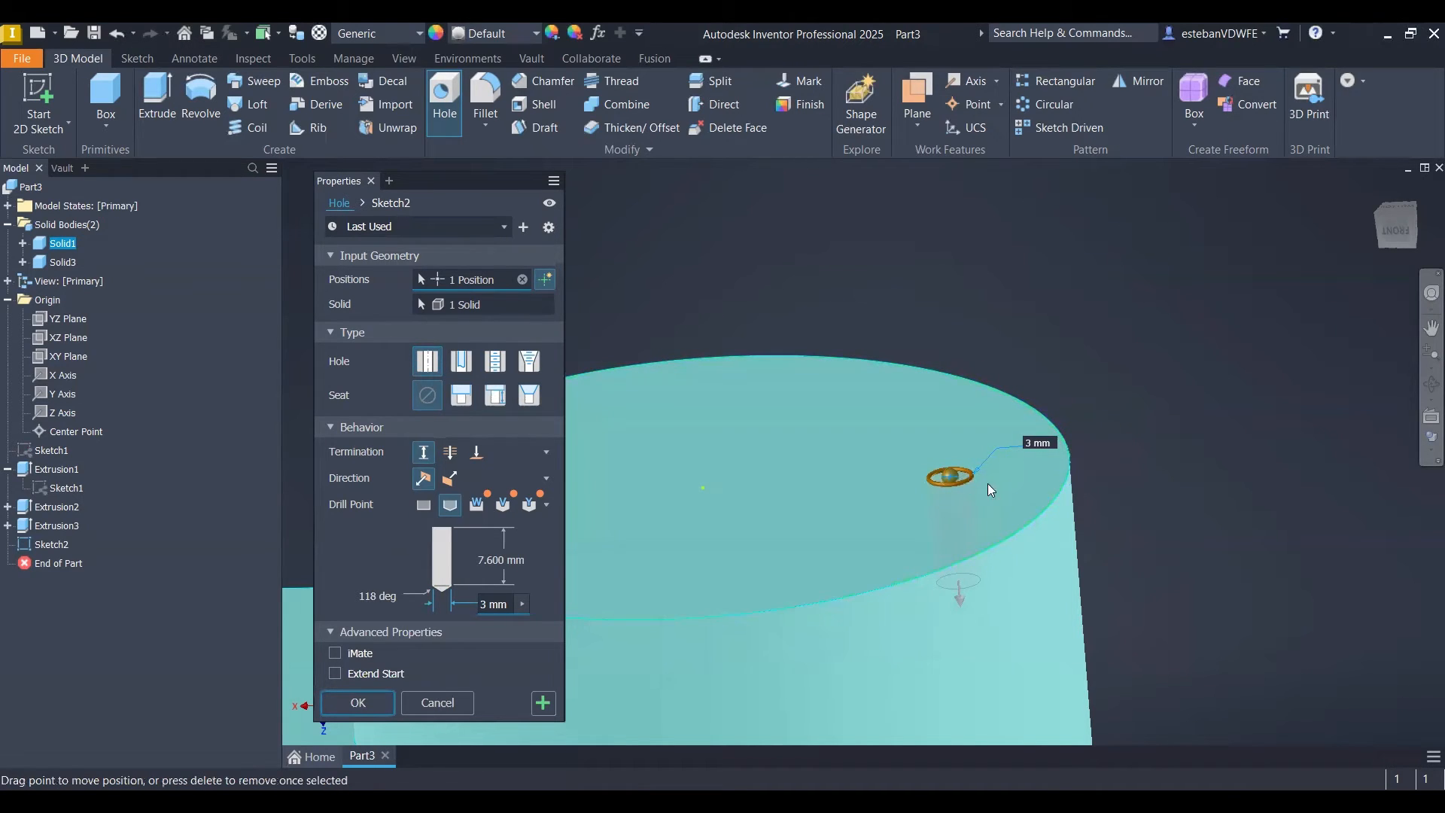
{"action": "left_click_drag", "start_coordinate": [968, 481], "coordinate": [994, 487]}
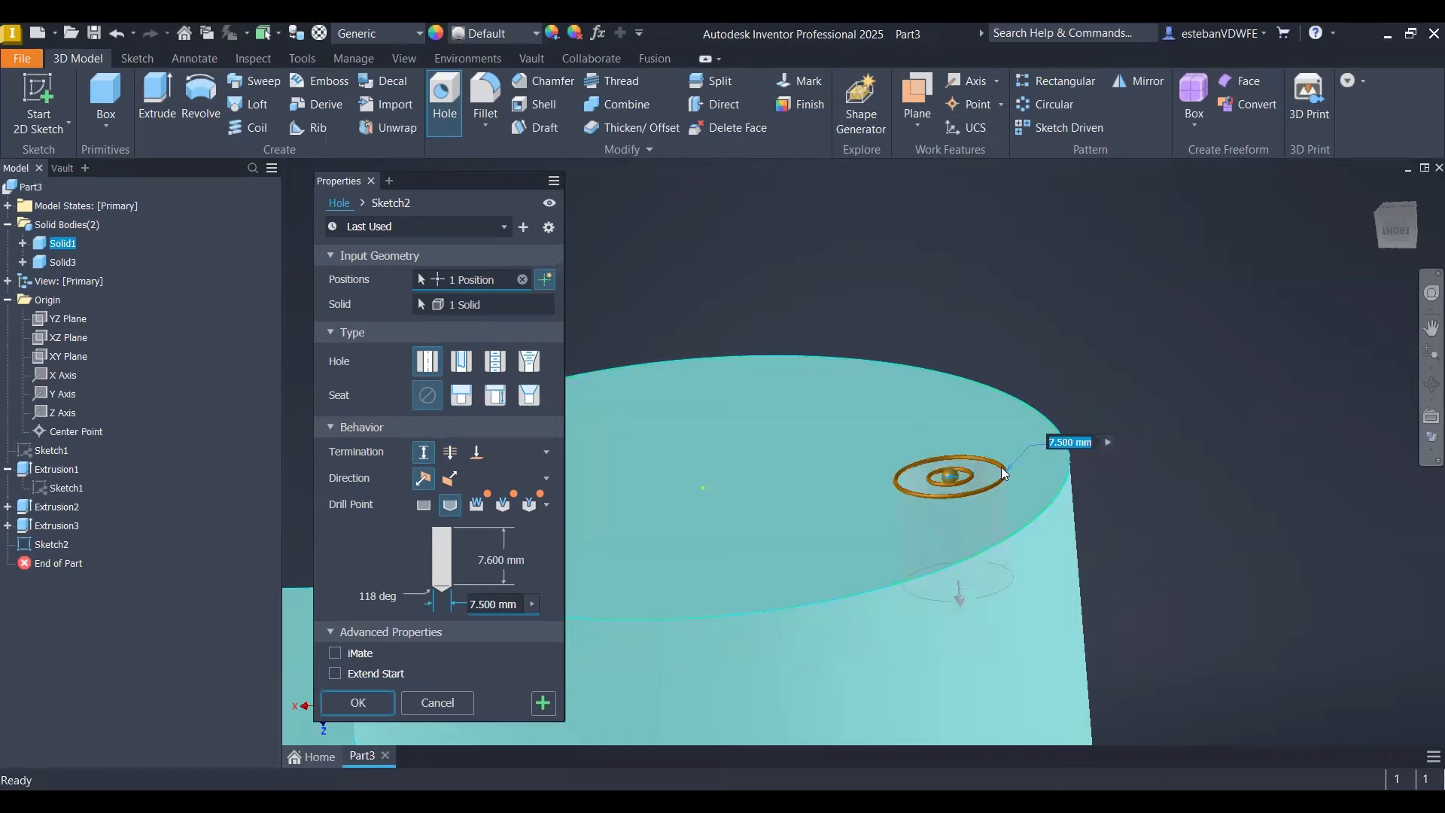
{"action": "left_click_drag", "start_coordinate": [973, 471], "coordinate": [993, 466]}
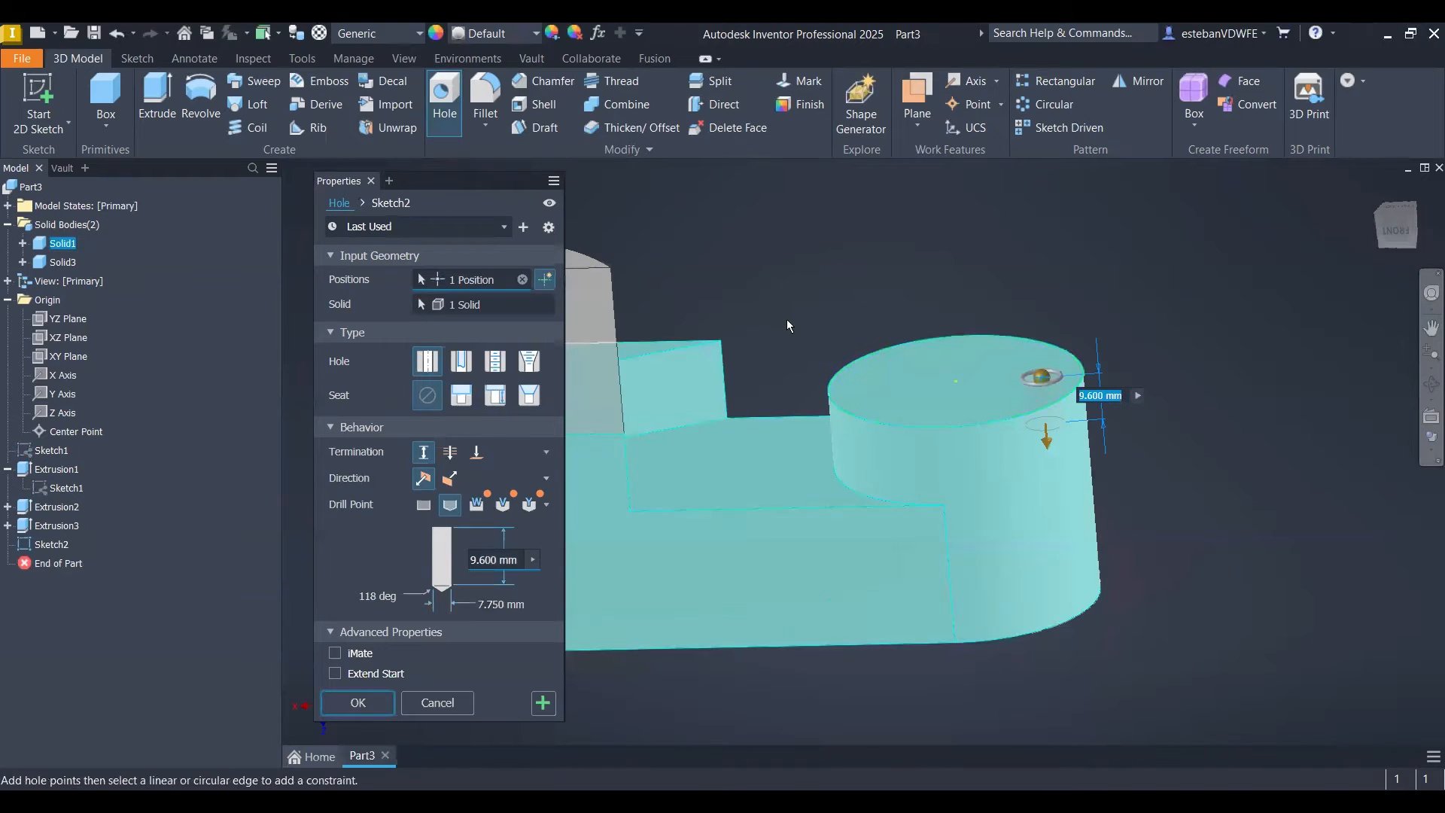
- Create it as a counterbored clearance hole for a DIN EN 24017 hex head cap screw, size M3, 35.6 mm deep
{"action": "left_click", "coordinate": [462, 363]}
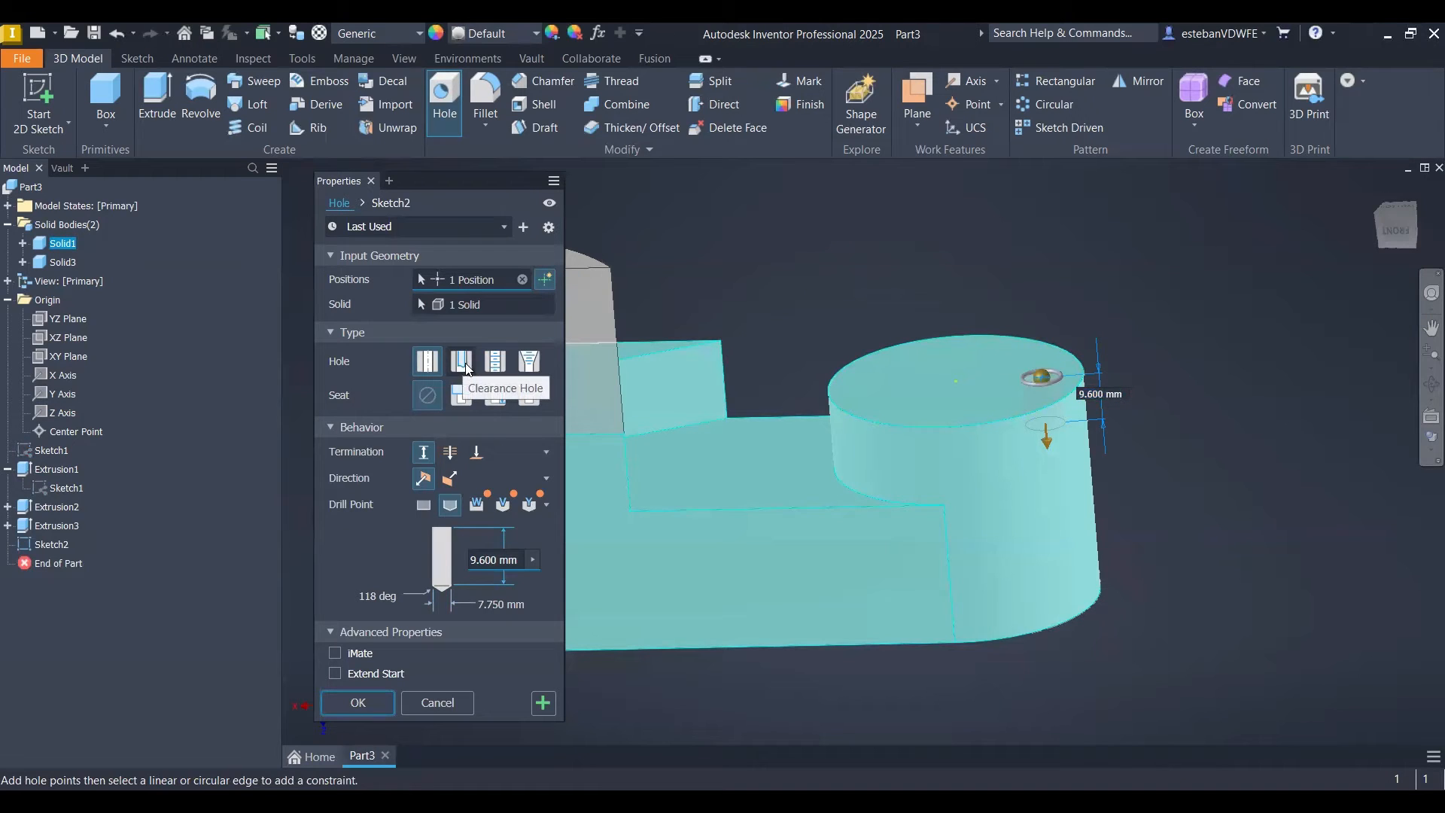
{"action": "left_click", "coordinate": [434, 454]}
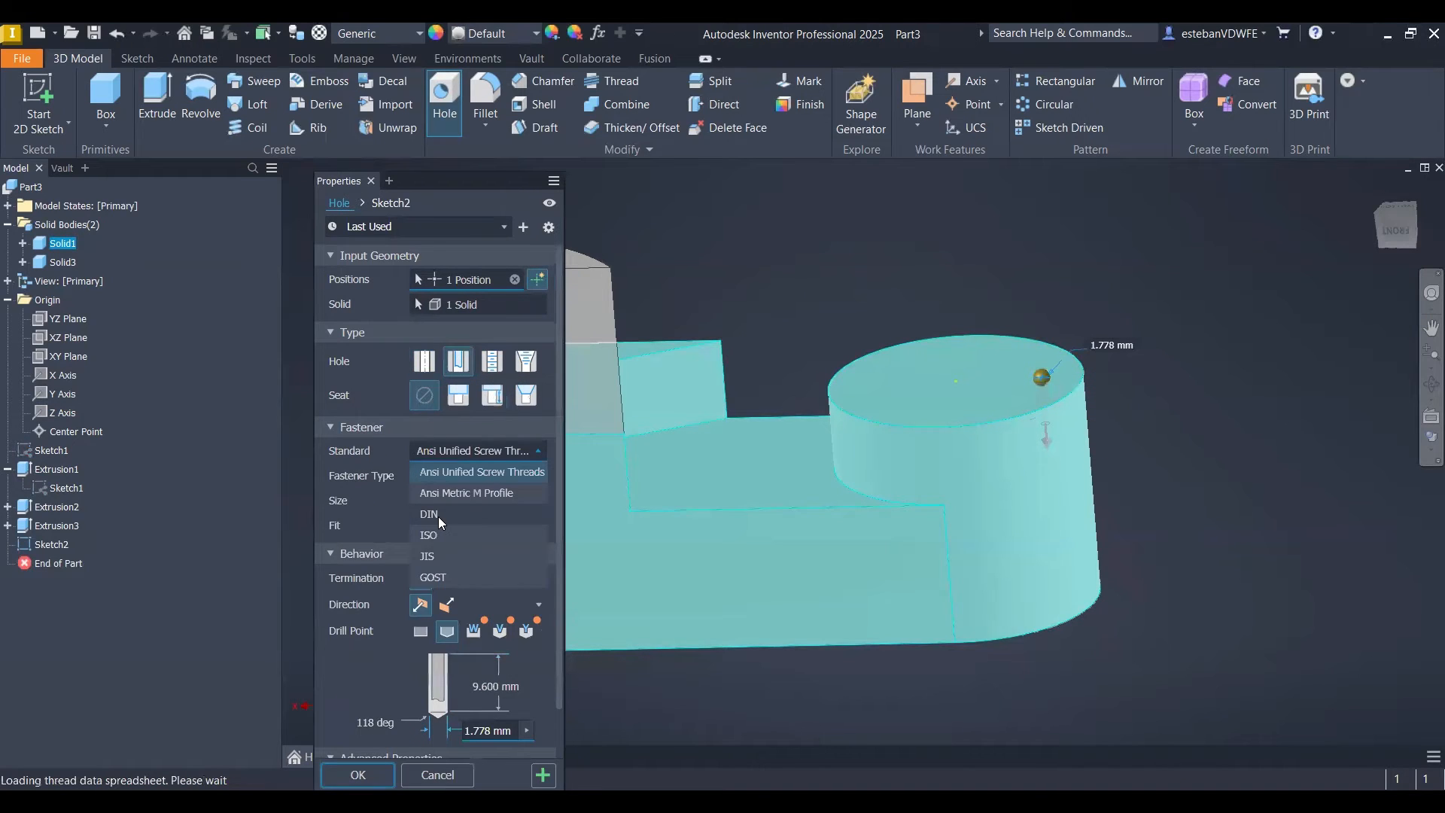
{"action": "left_click", "coordinate": [437, 516]}
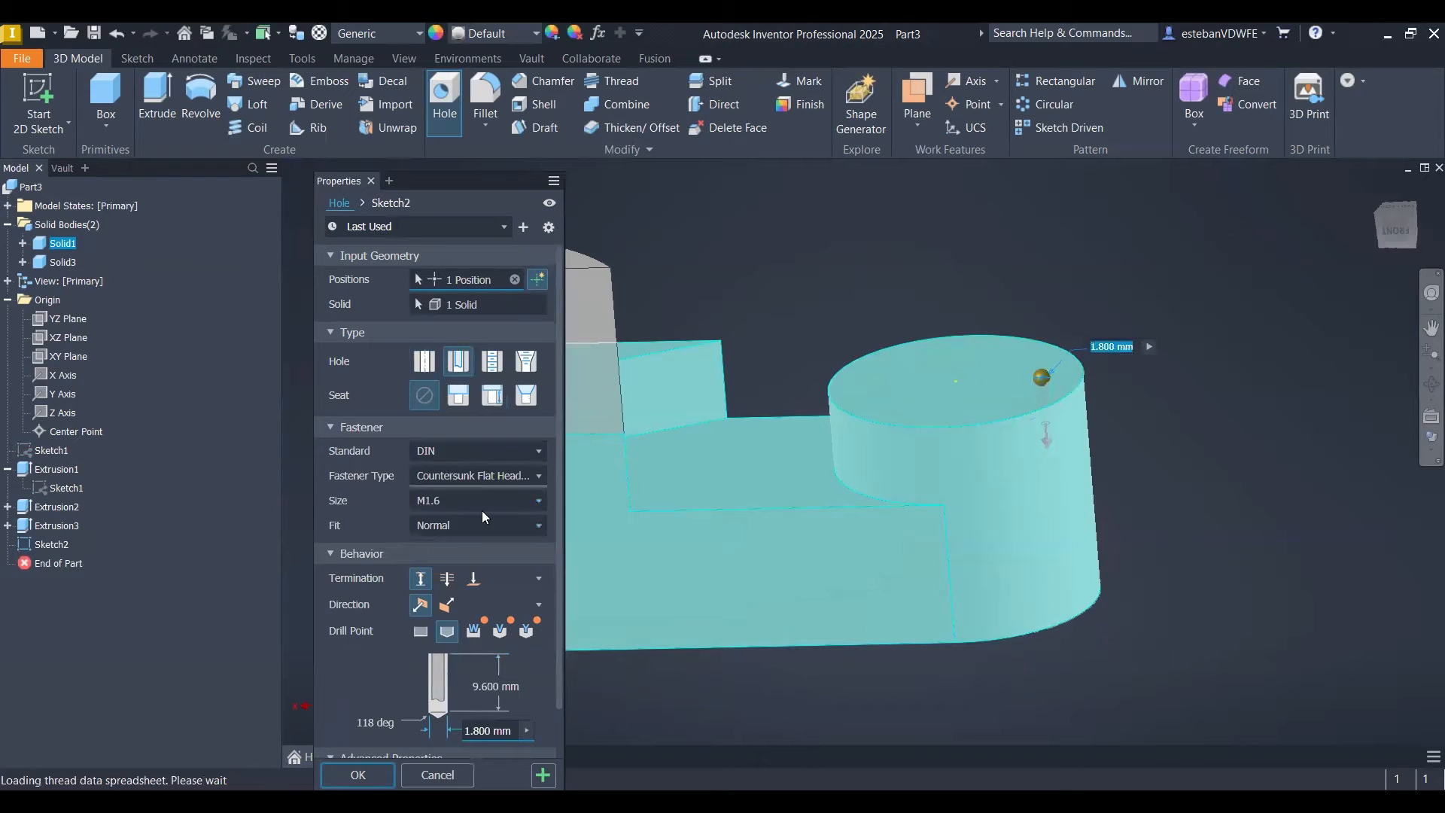
{"action": "left_click", "coordinate": [474, 476]}
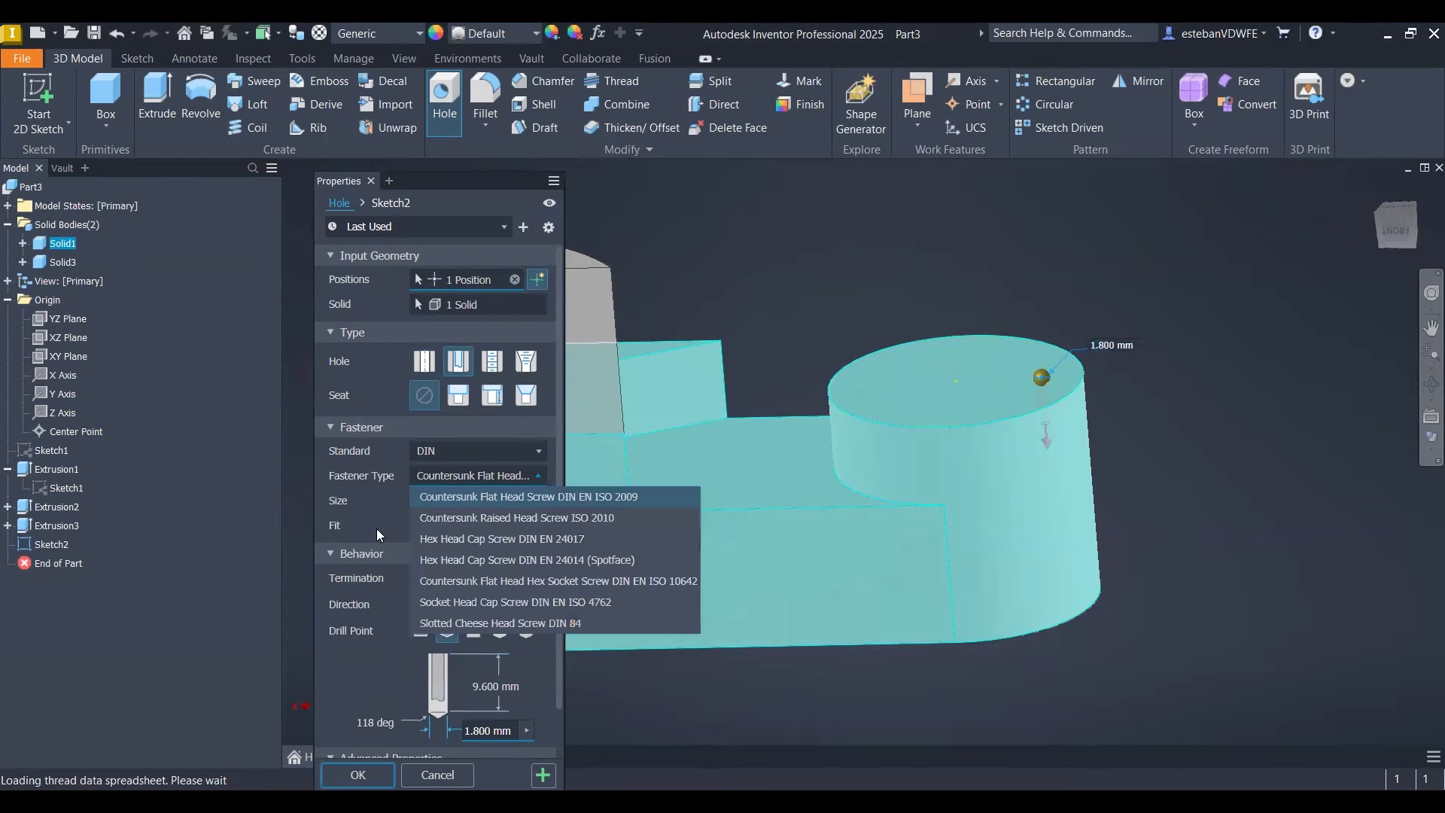
{"action": "left_click", "coordinate": [470, 539]}
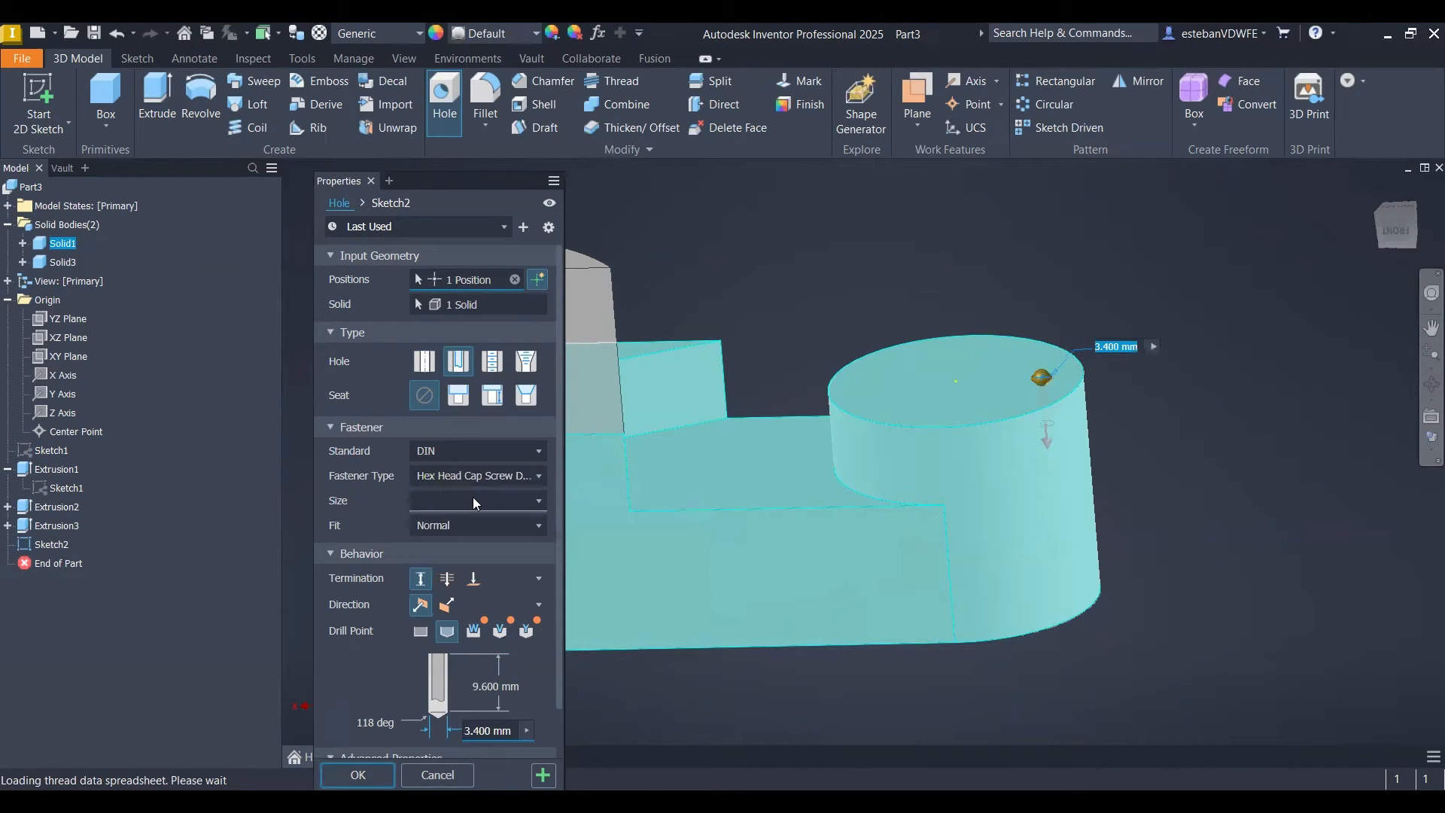
{"action": "left_click", "coordinate": [447, 572]}
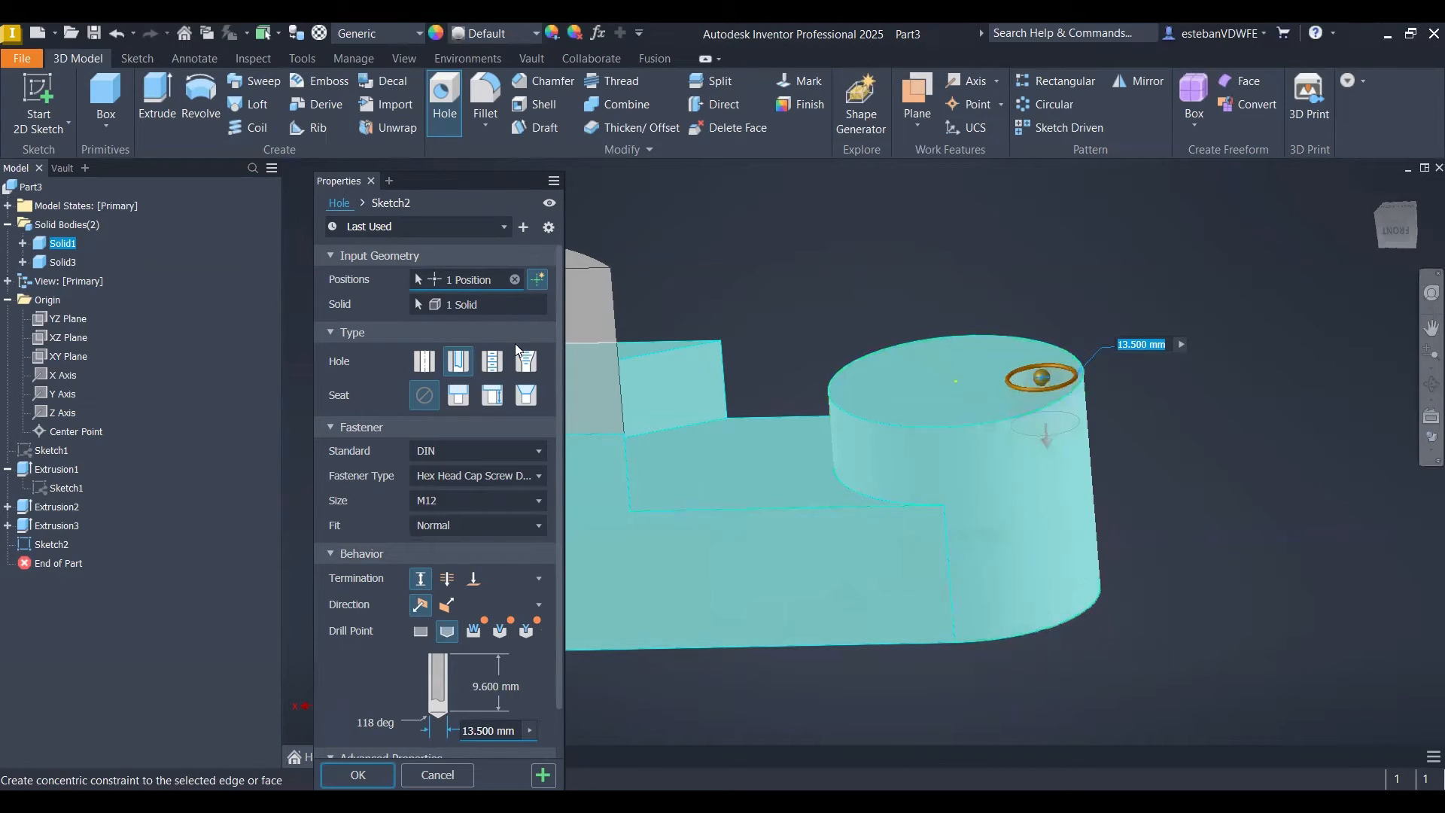
{"action": "left_click", "coordinate": [458, 395]}
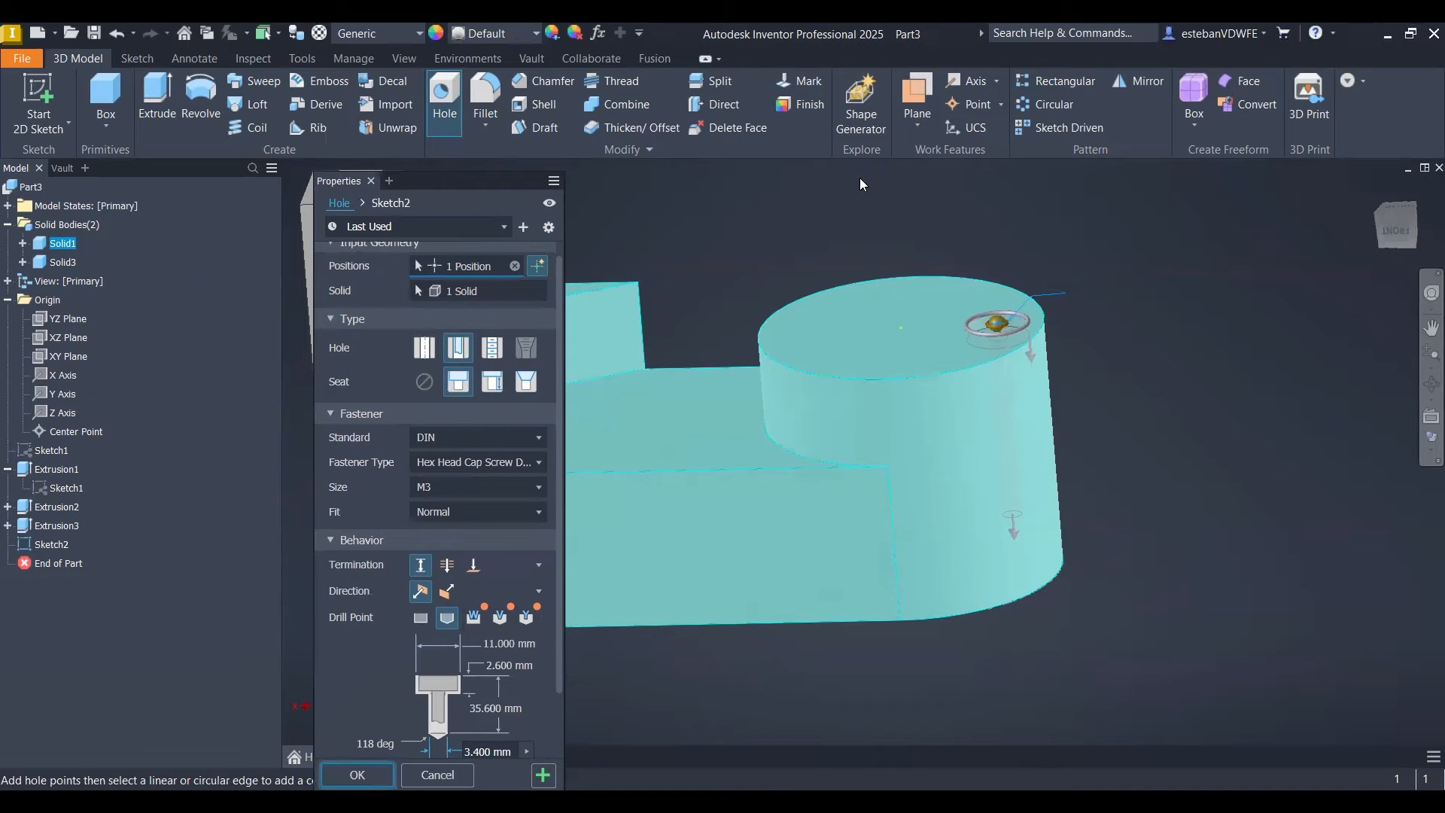
{"action": "key", "text": "Return"}
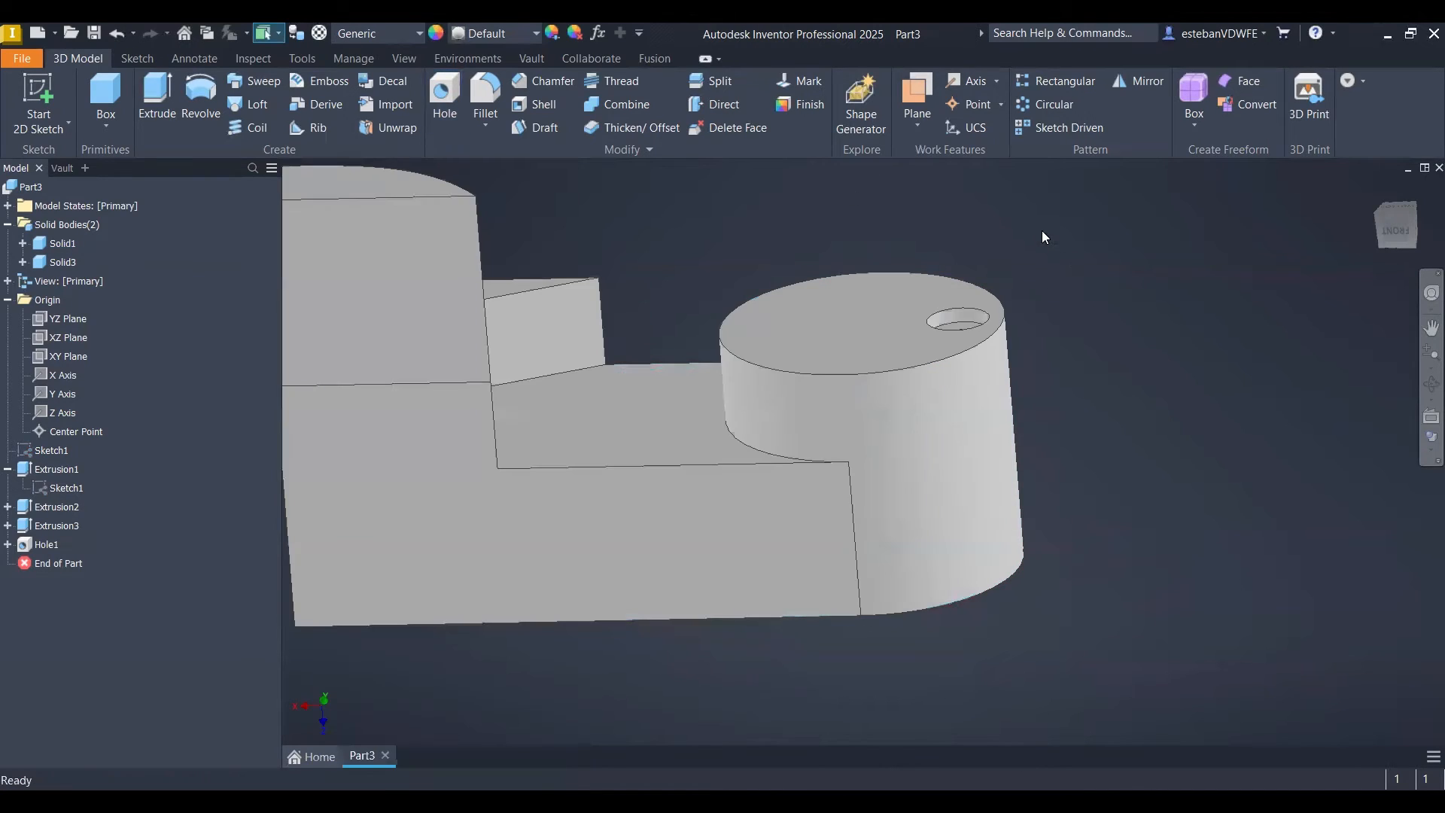
- Create a circular pattern of the counterbored hole around the cylinder's axis with 6 occurrences over 360 degrees
{"action": "left_click", "coordinate": [1044, 105]}
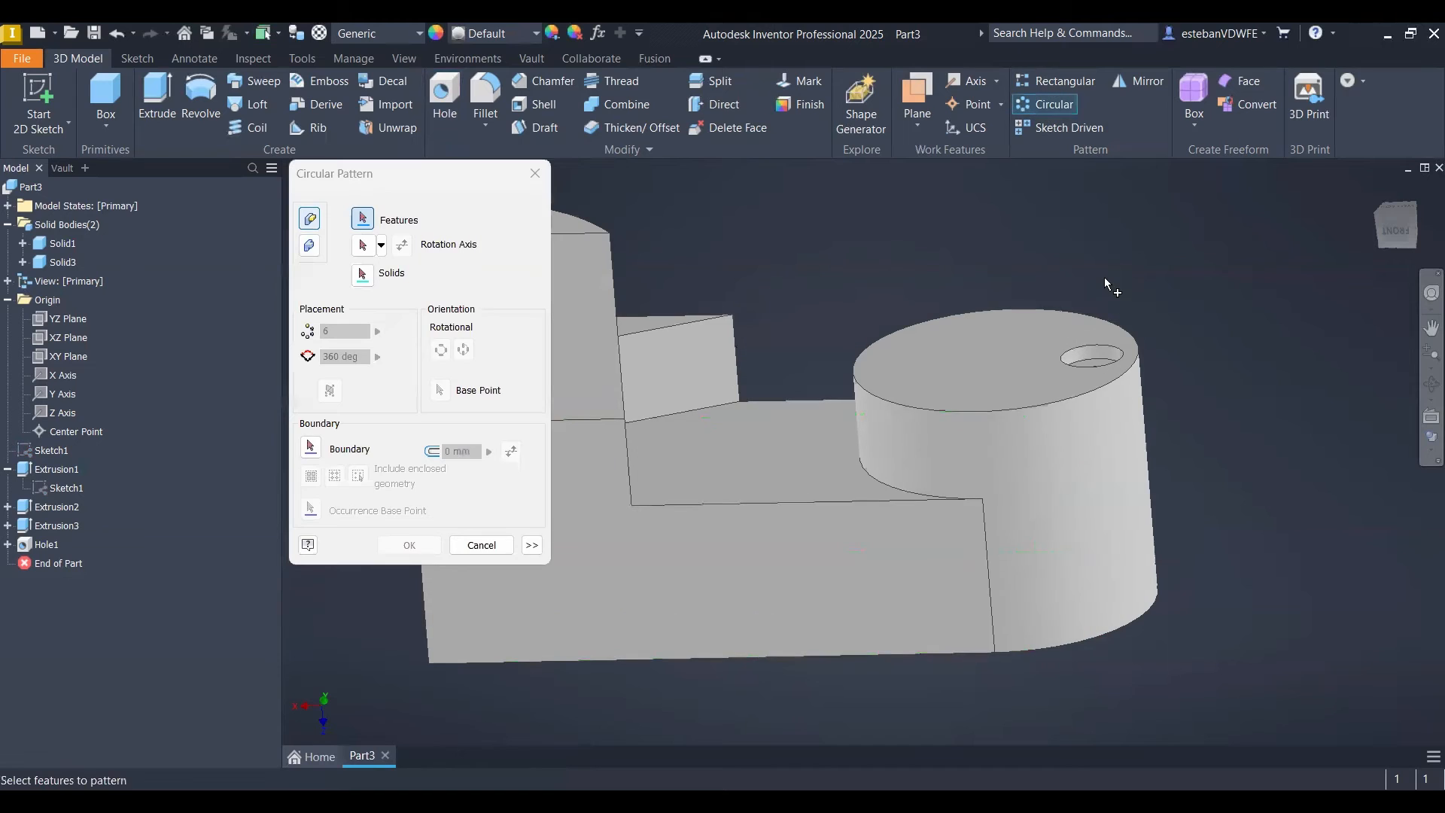
{"action": "left_click", "coordinate": [1098, 363]}
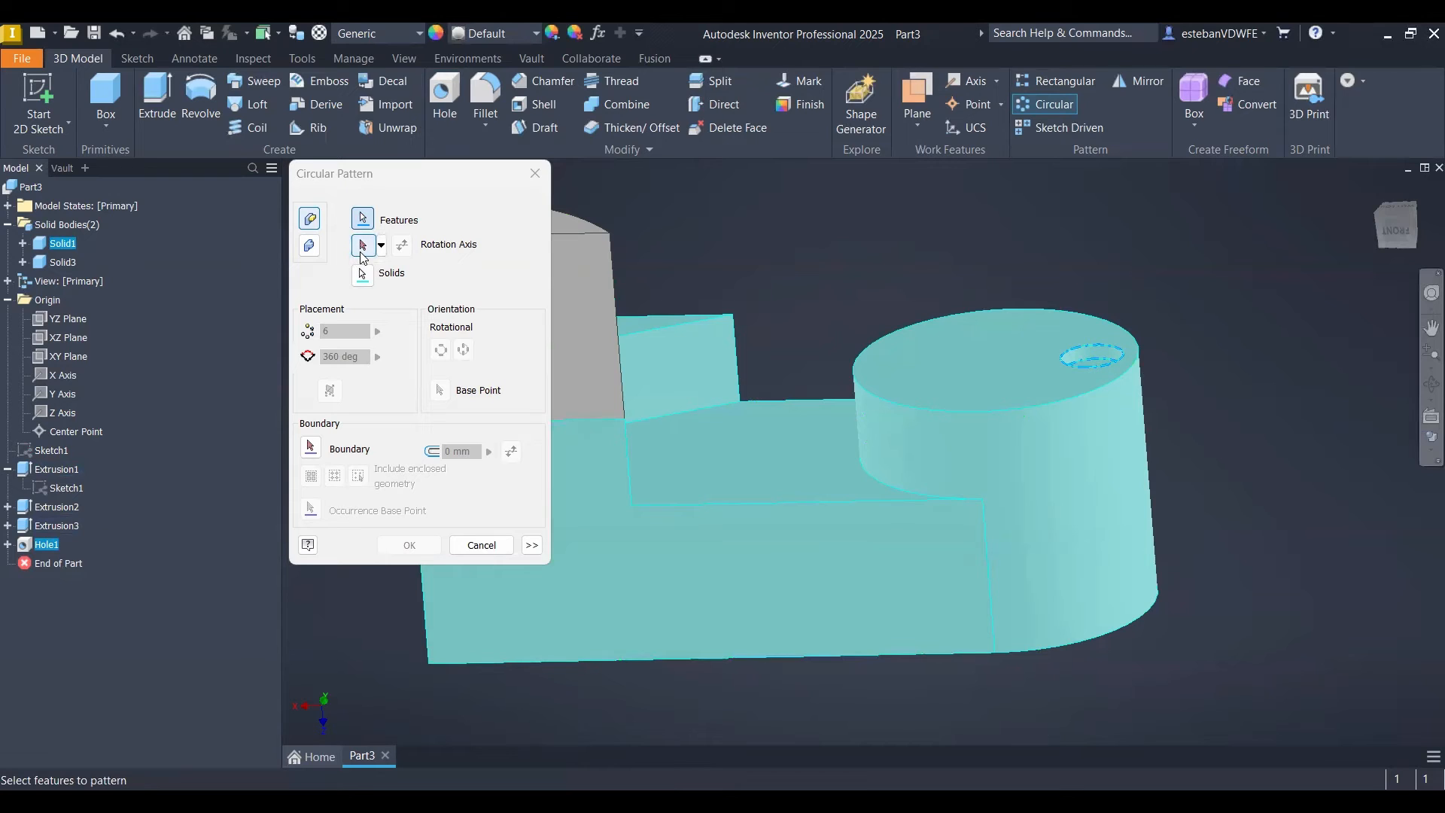
{"action": "left_click", "coordinate": [362, 252]}
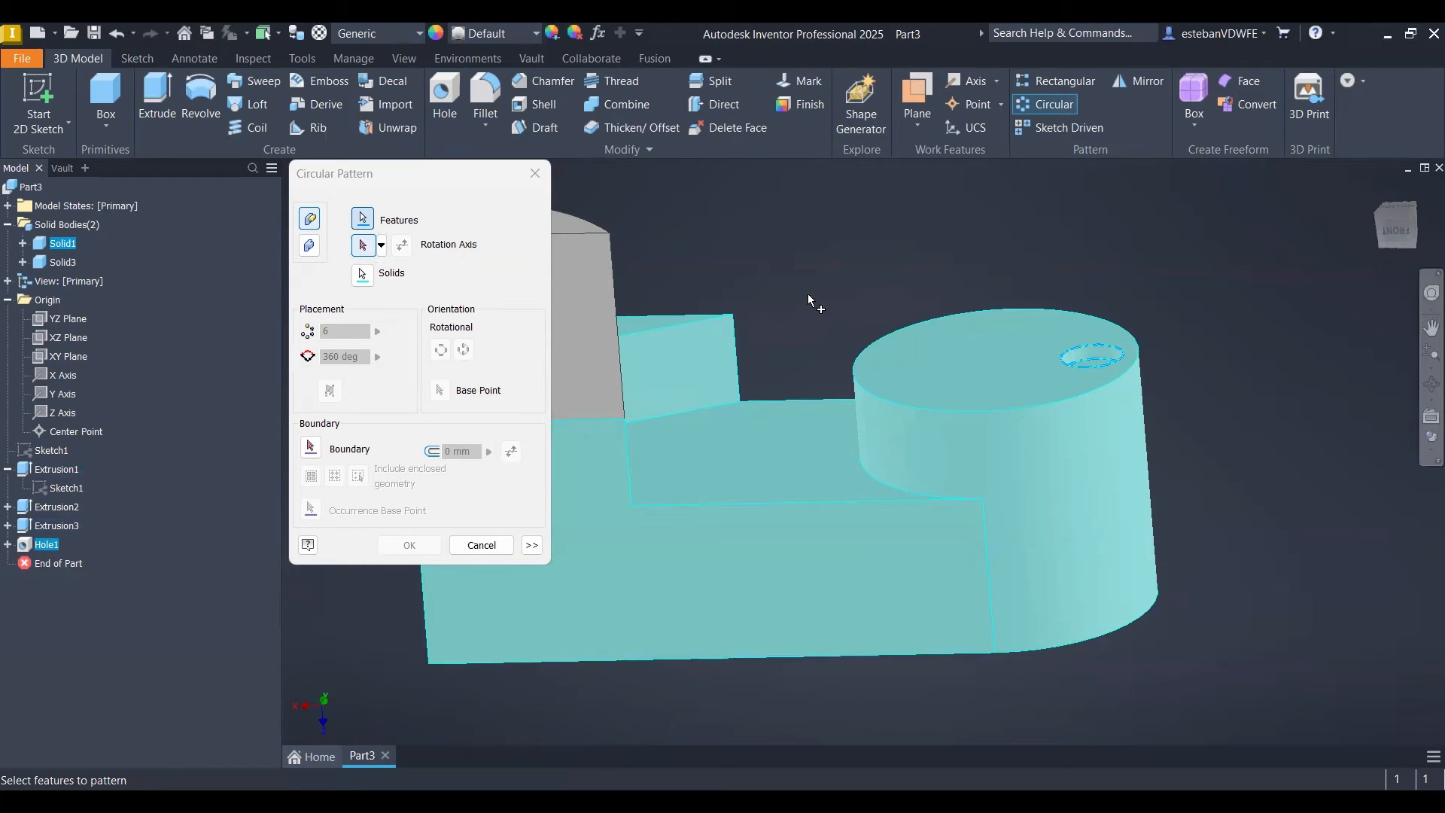
{"action": "left_click", "coordinate": [895, 426]}
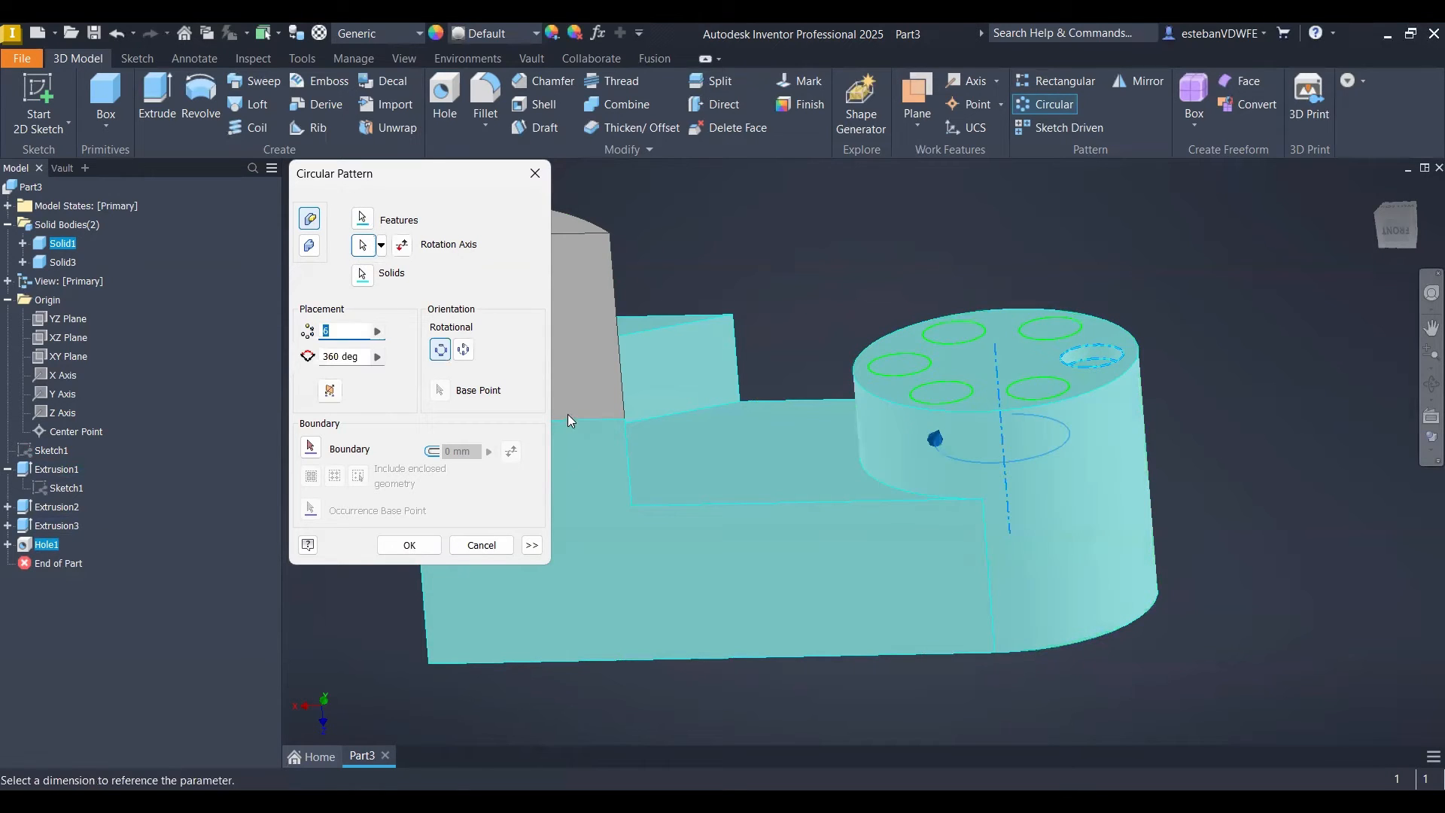
{"action": "left_click", "coordinate": [418, 554]}
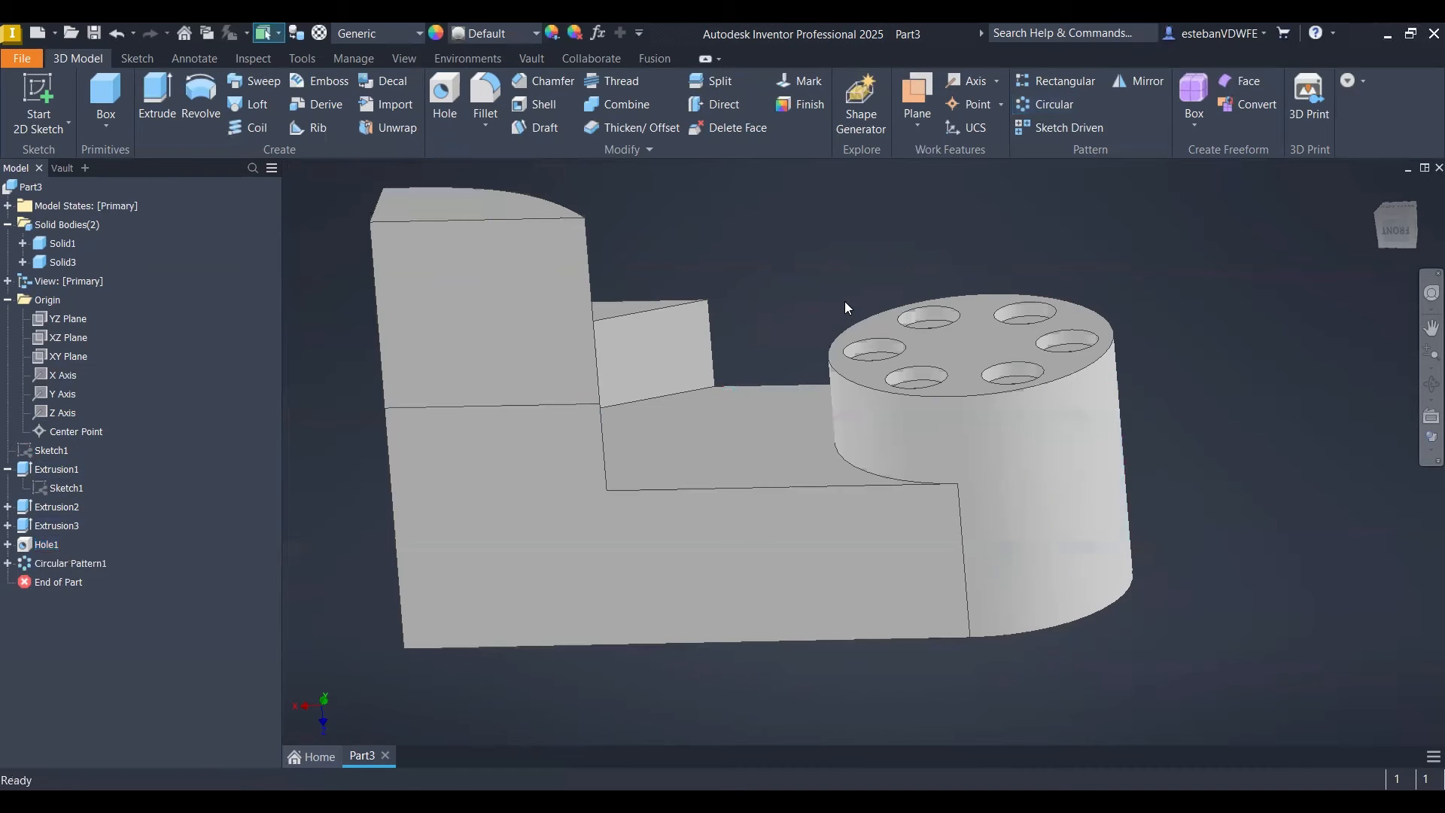
{"action": "mouse_move", "coordinate": [844, 301]}
{"action": "middle_mouse_down", "text": "shift"}
{"action": "mouse_move", "coordinate": [854, 435]}
{"action": "mouse_move", "coordinate": [841, 381]}
{"action": "mouse_move", "coordinate": [858, 316]}
{"action": "mouse_move", "coordinate": [888, 310]}
{"action": "middle_mouse_up", "text": "shift"}
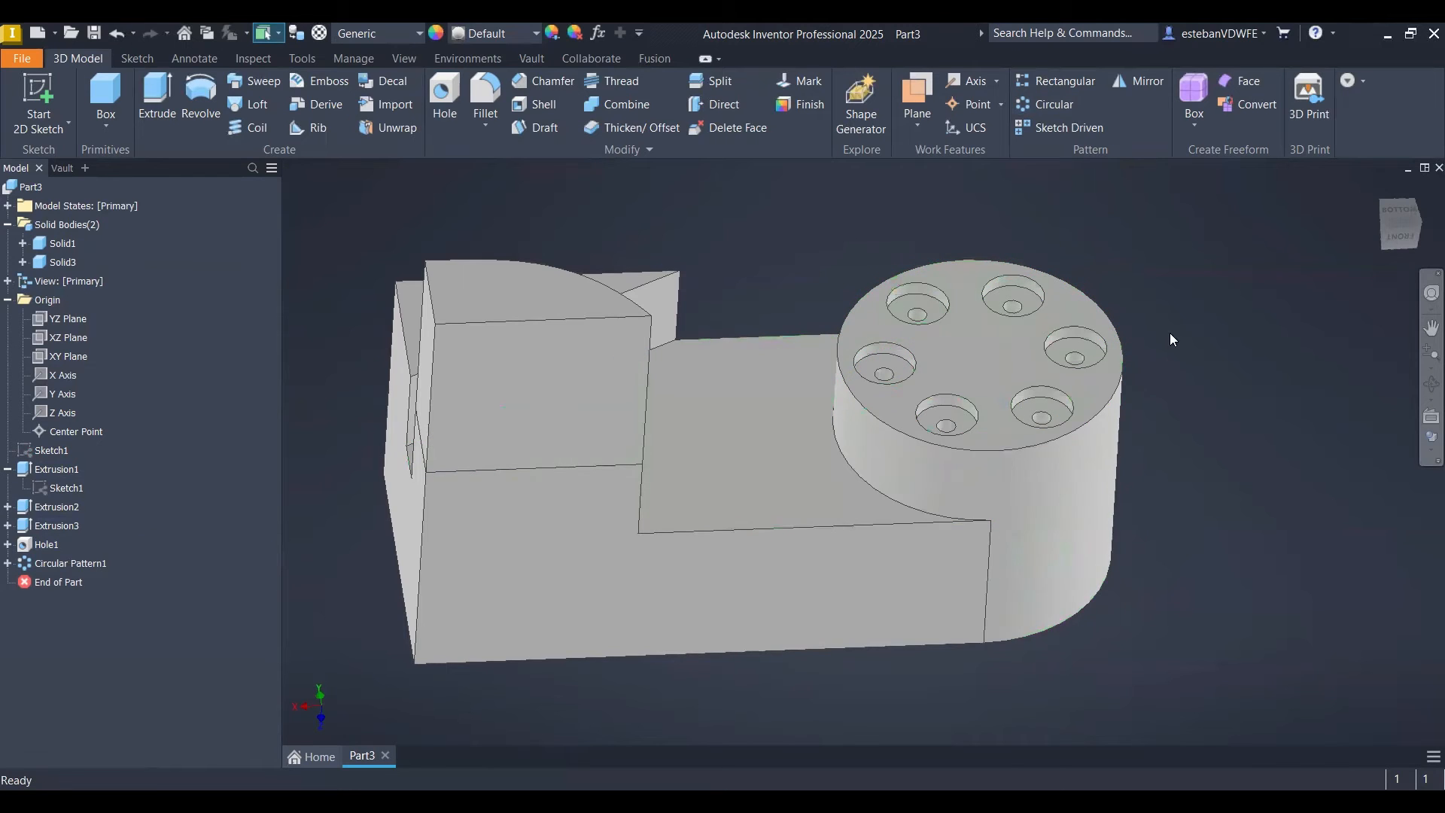
- Set up a rectangular pattern of the curved-sided block, Extrusion3, along the short upper edge of the base's end face
{"action": "left_click", "coordinate": [1040, 88]}
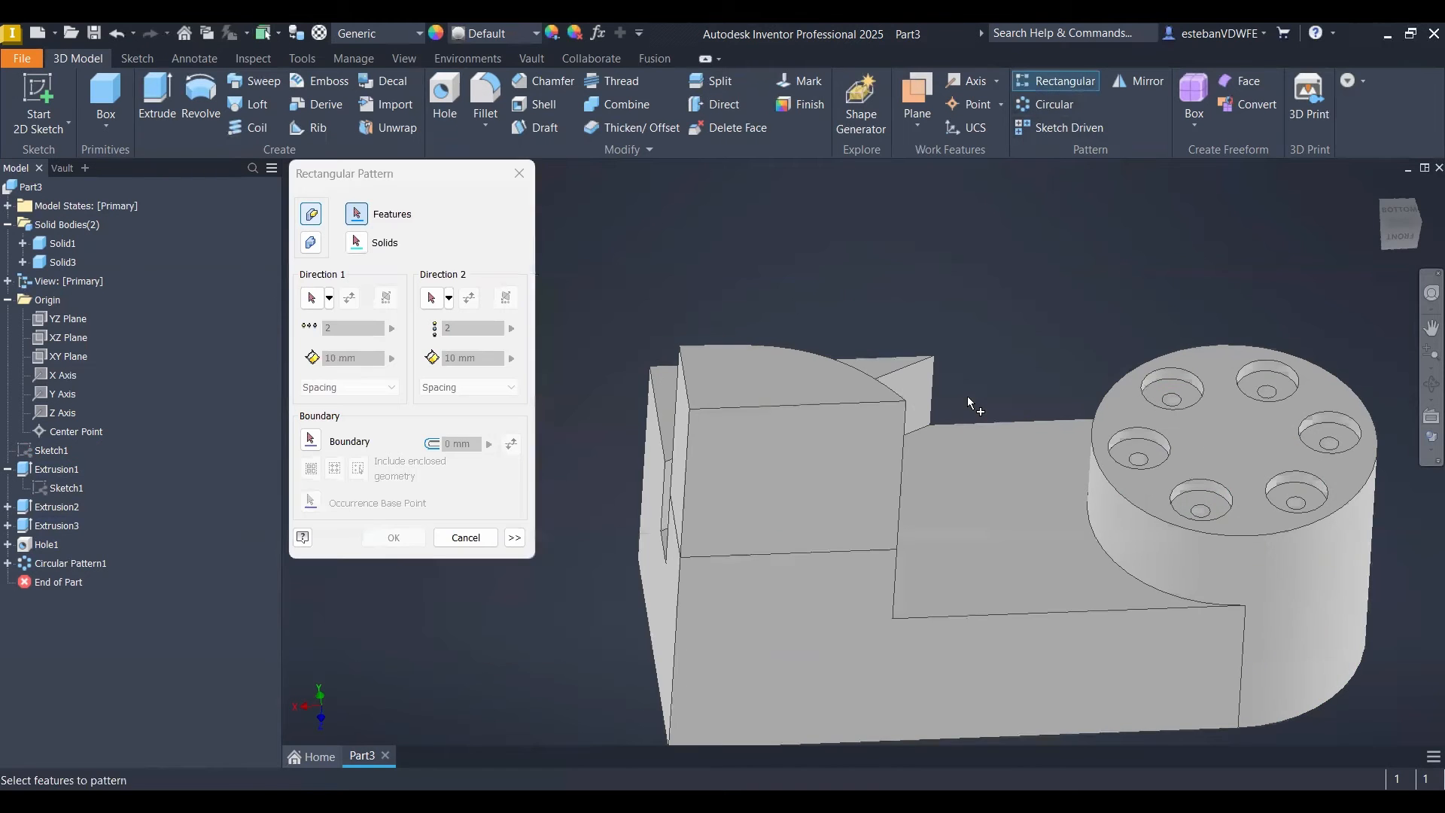
{"action": "middle_click_drag", "start_coordinate": [968, 398], "coordinate": [1030, 354], "text": "shift"}
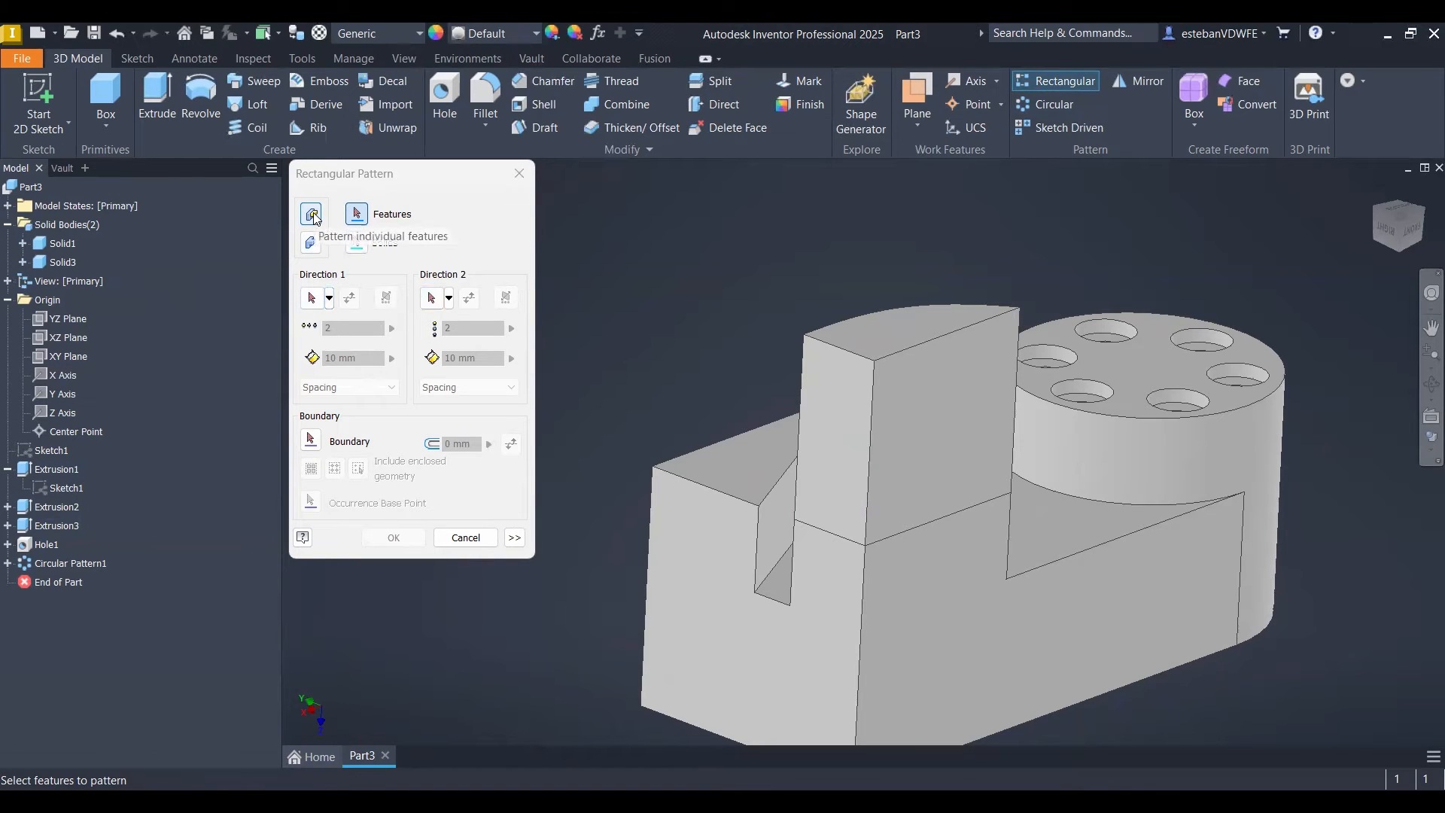
{"action": "left_click", "coordinate": [941, 374]}
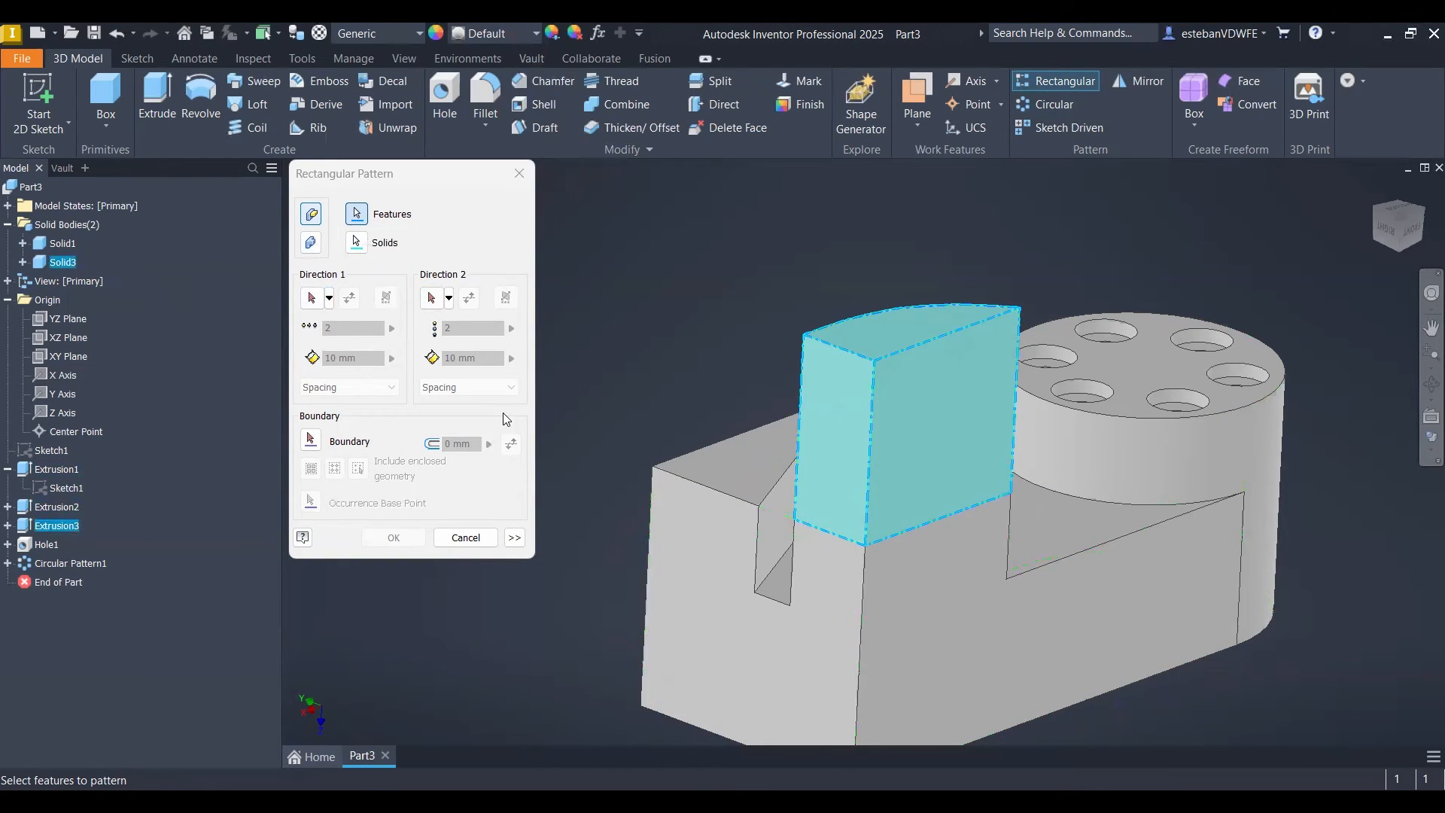
{"action": "left_click", "coordinate": [314, 300]}
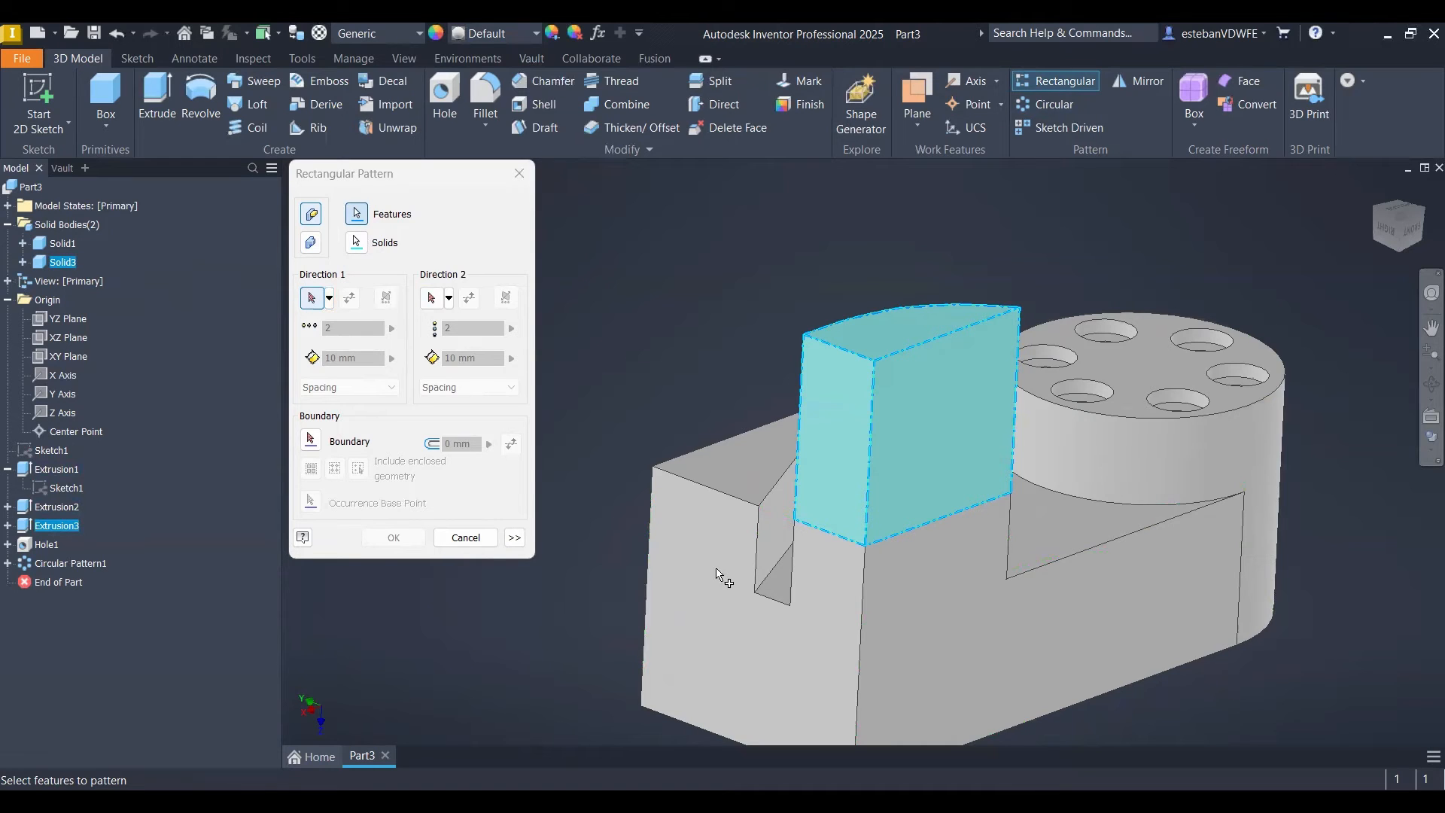
{"action": "left_click", "coordinate": [752, 516]}
{"action": "scroll", "coordinate": [798, 535], "scroll_direction": "down", "scroll_amount": 4}
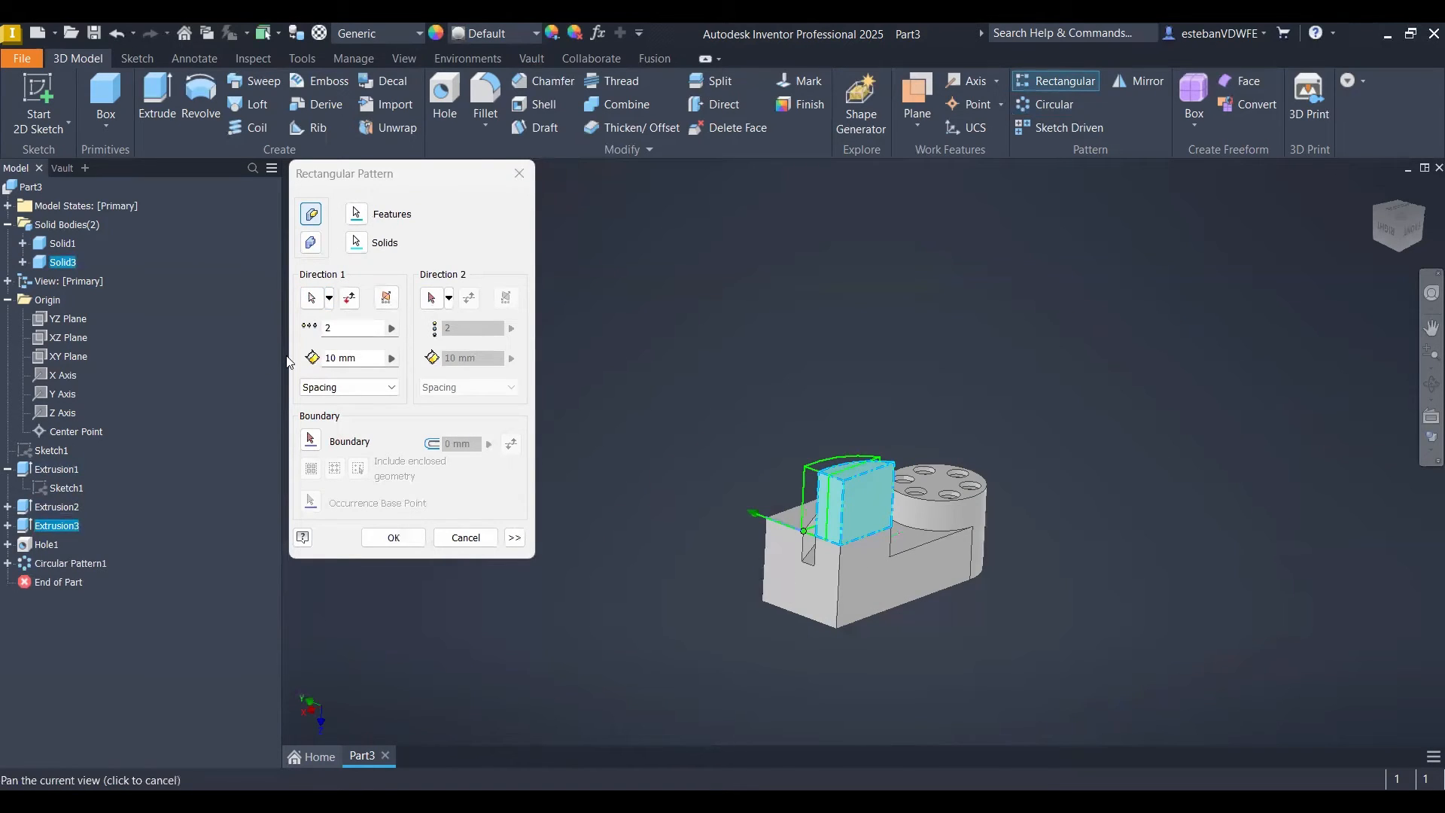
- Set the pattern spacing to 60 mm with 2 occurrences and create the rectangular pattern
{"action": "left_click", "coordinate": [365, 359]}
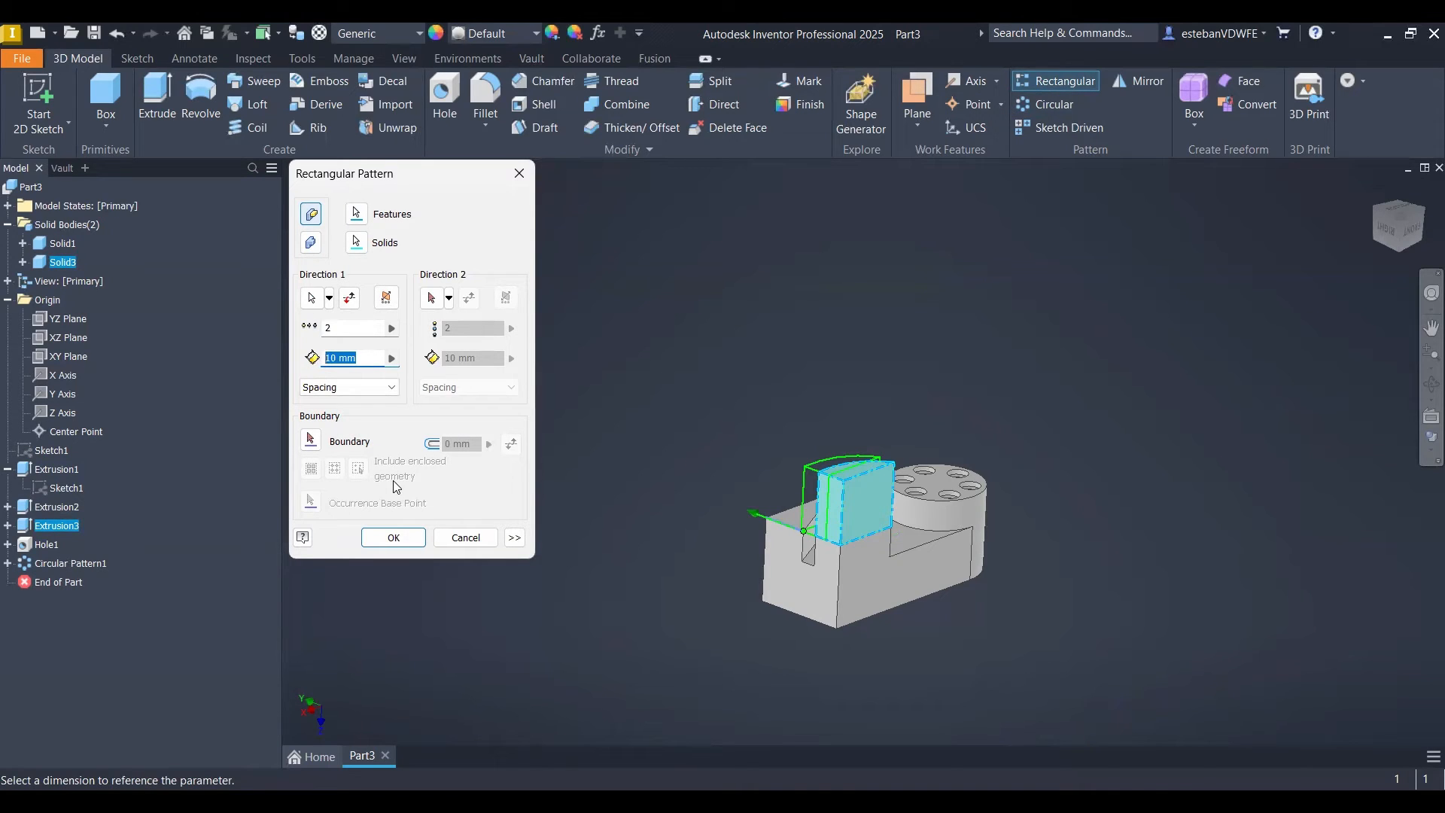
{"action": "type", "text": "50"}
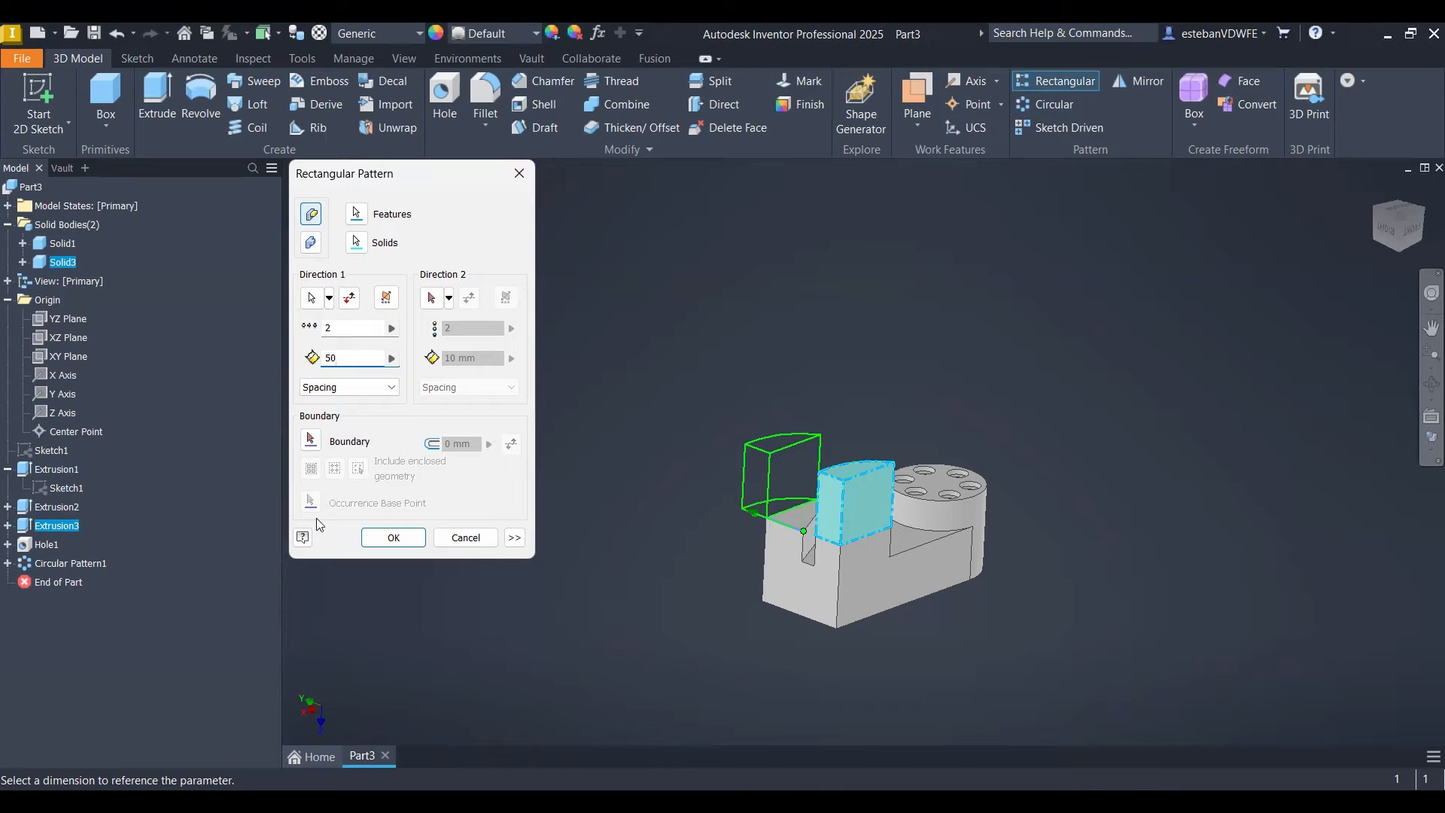
{"action": "left_click_drag", "start_coordinate": [340, 358], "coordinate": [294, 368]}
{"action": "type", "text": "60"}
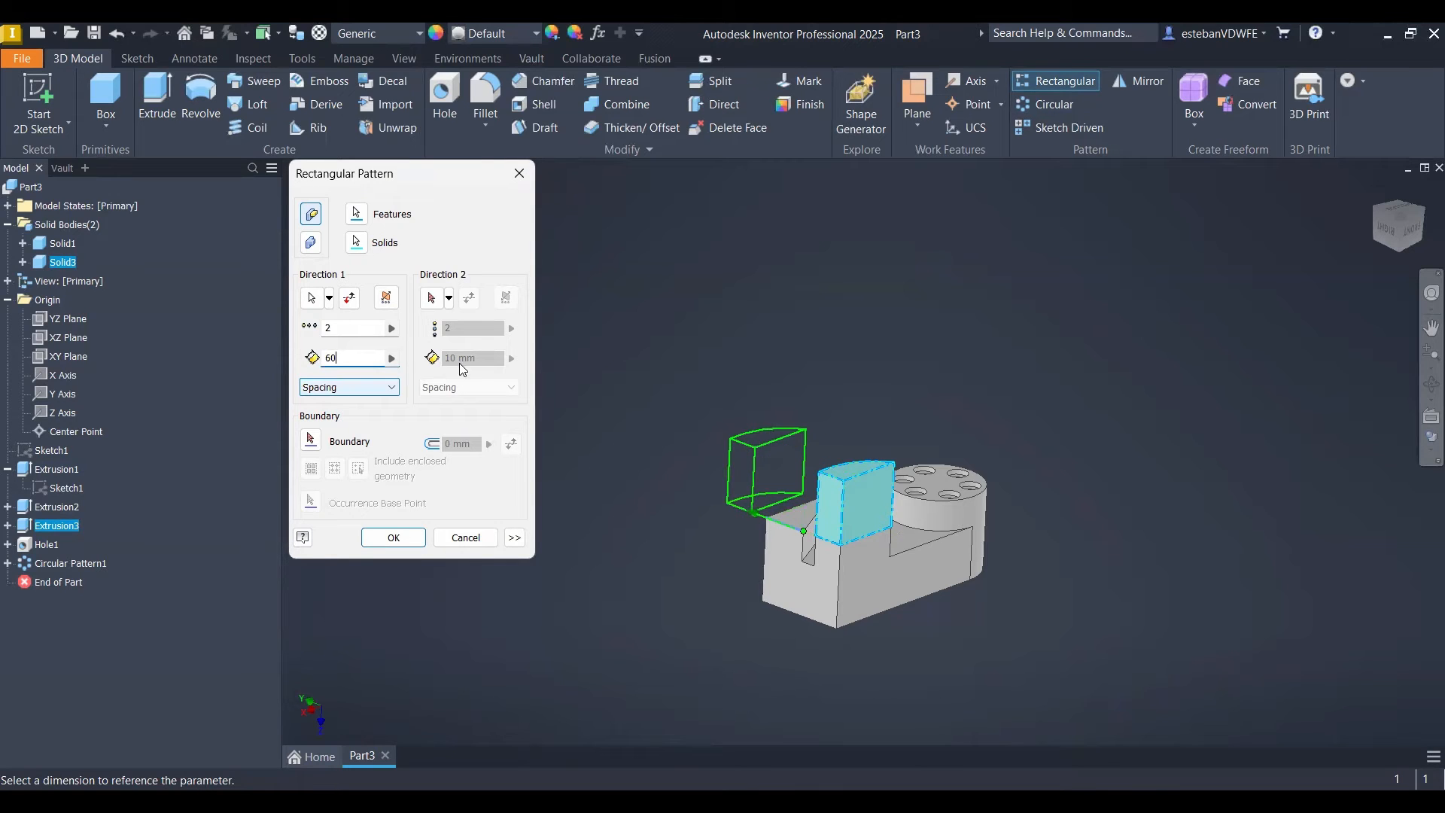
{"action": "scroll", "coordinate": [692, 384], "scroll_direction": "up", "scroll_amount": 4}
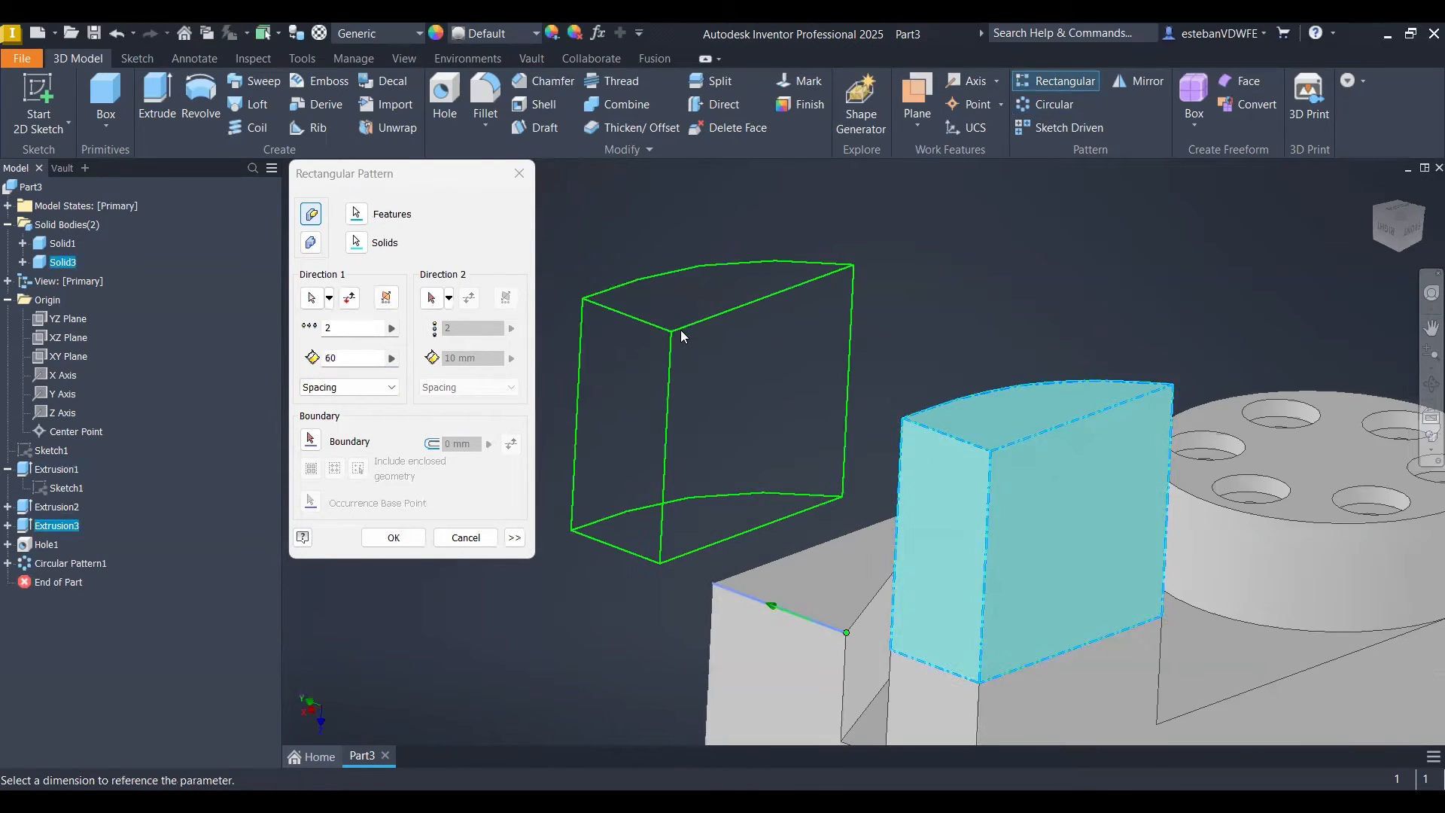
{"action": "left_click", "coordinate": [393, 537]}
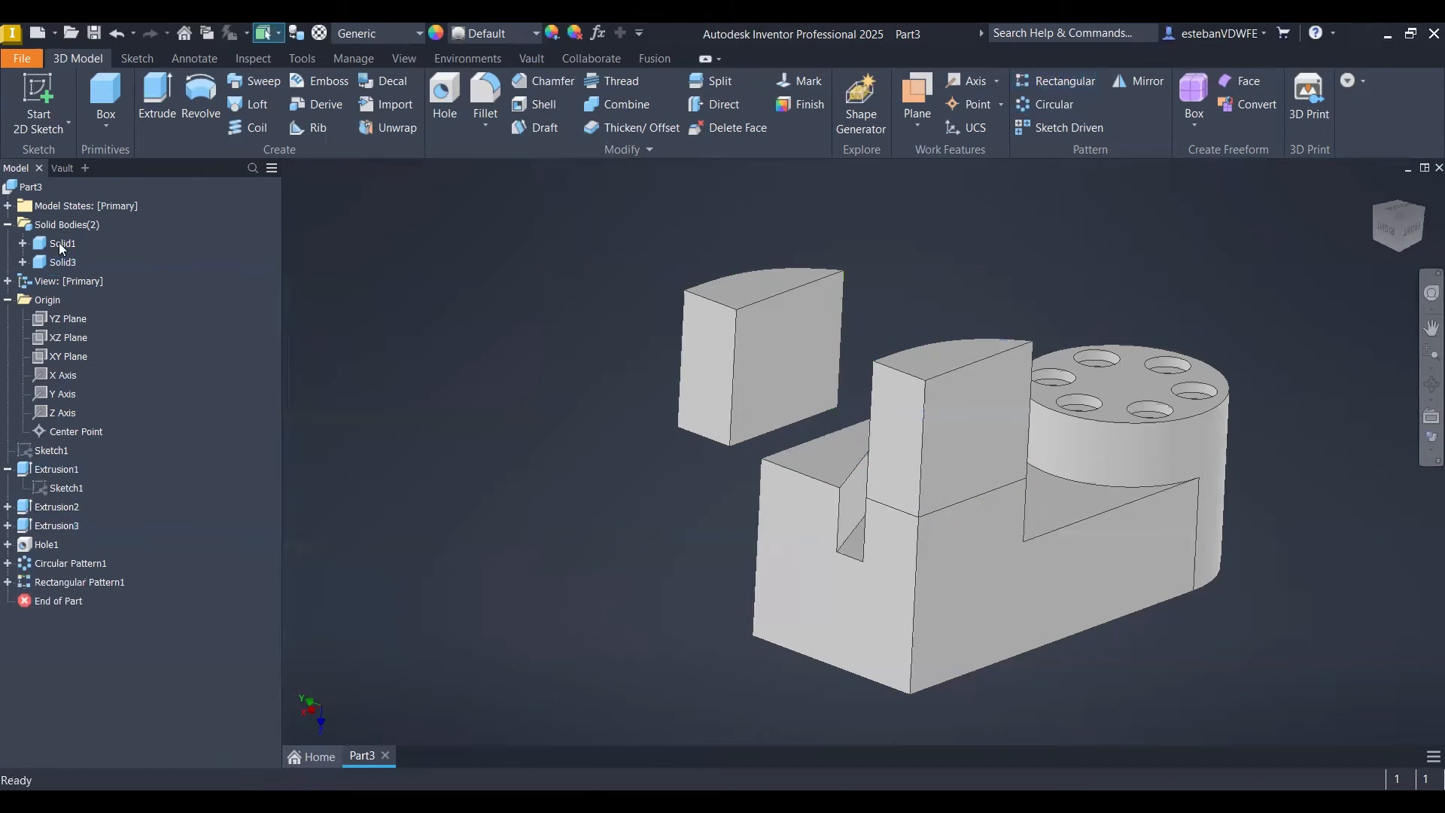
- Highlight Solid3 and Solid1 in turn to check which geometry belongs to each body
{"action": "left_click", "coordinate": [71, 263]}
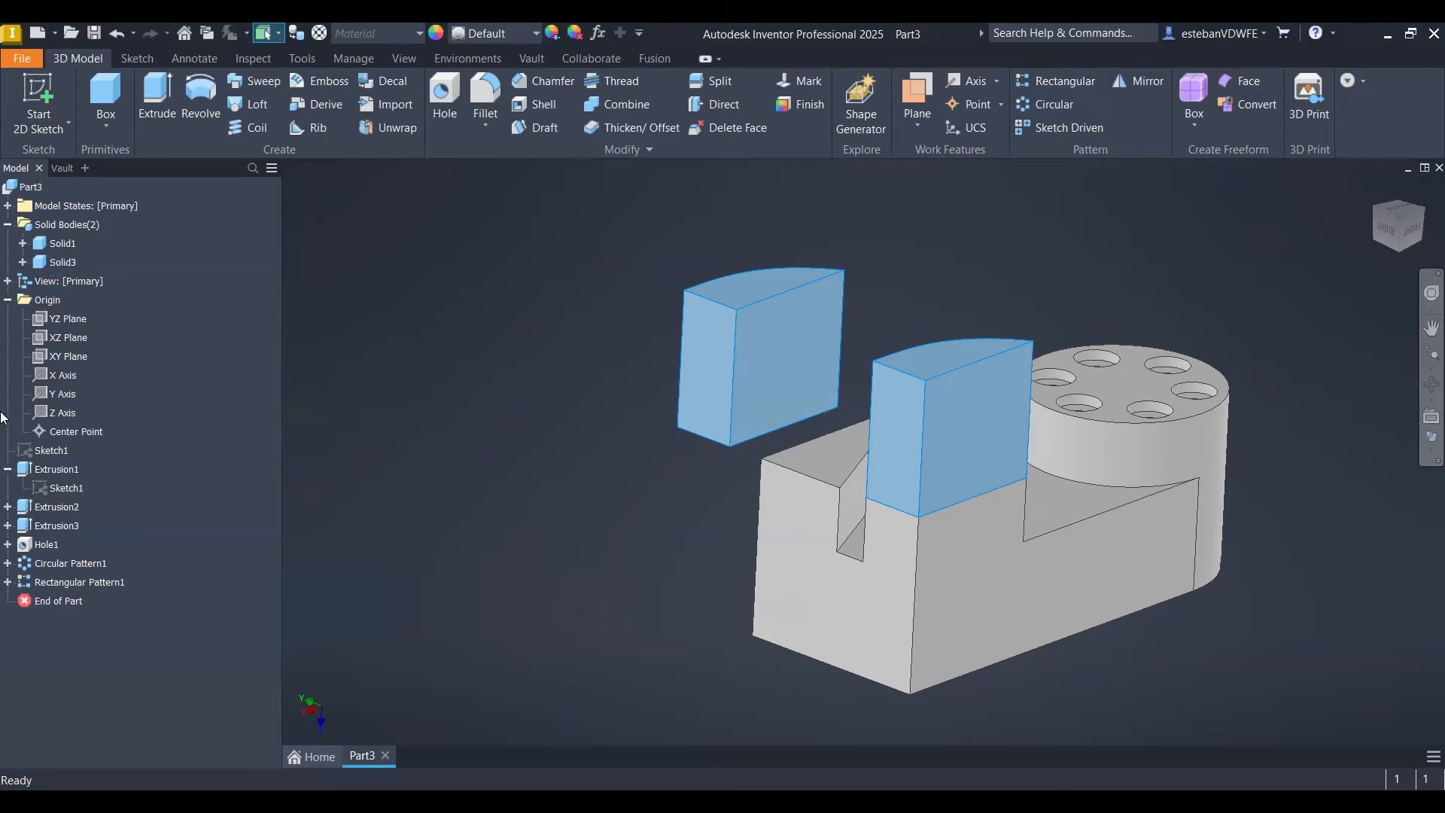
{"action": "left_click", "coordinate": [62, 264]}
{"action": "left_click", "coordinate": [62, 244]}
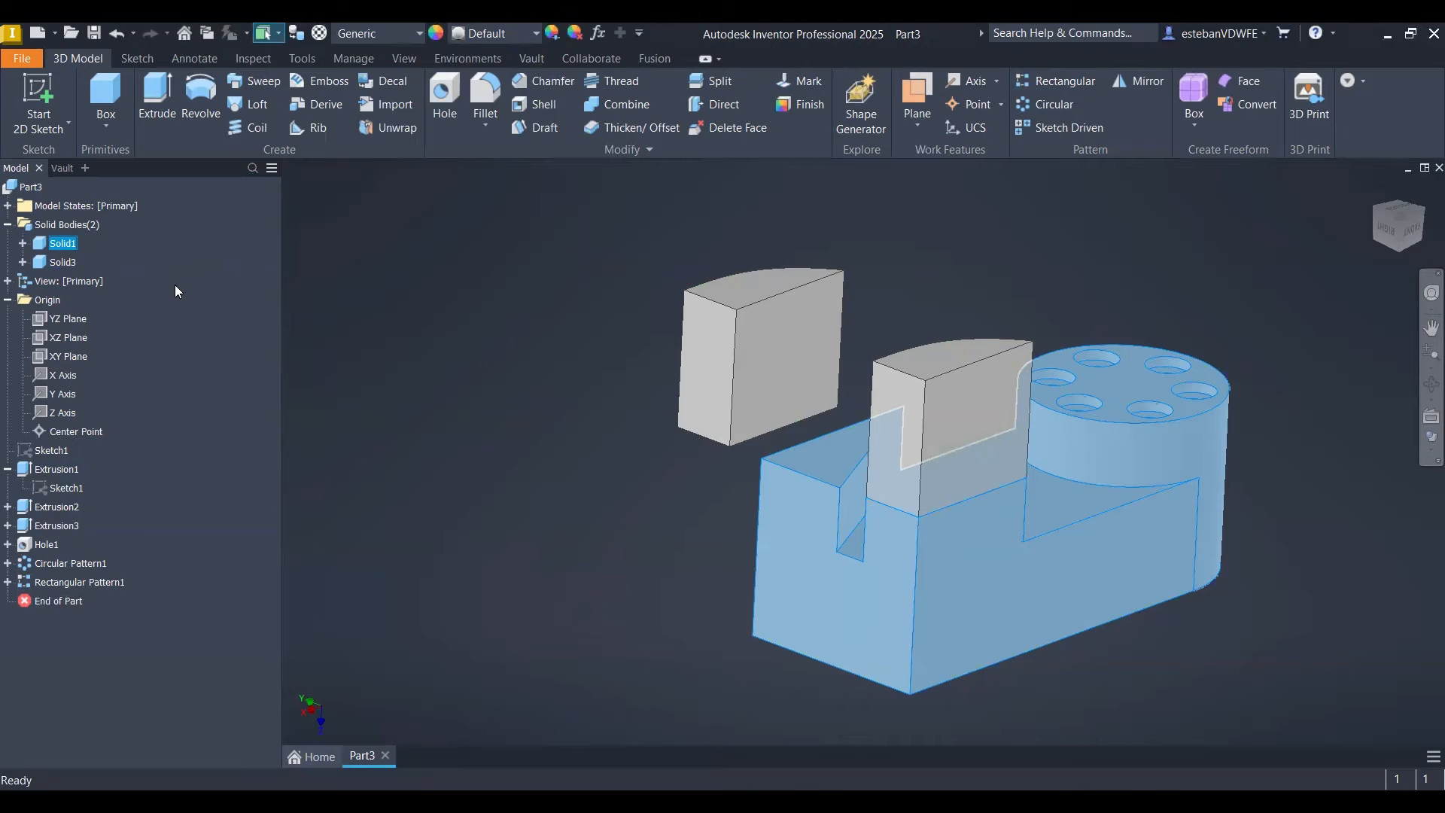
{"action": "key", "text": "Escape"}
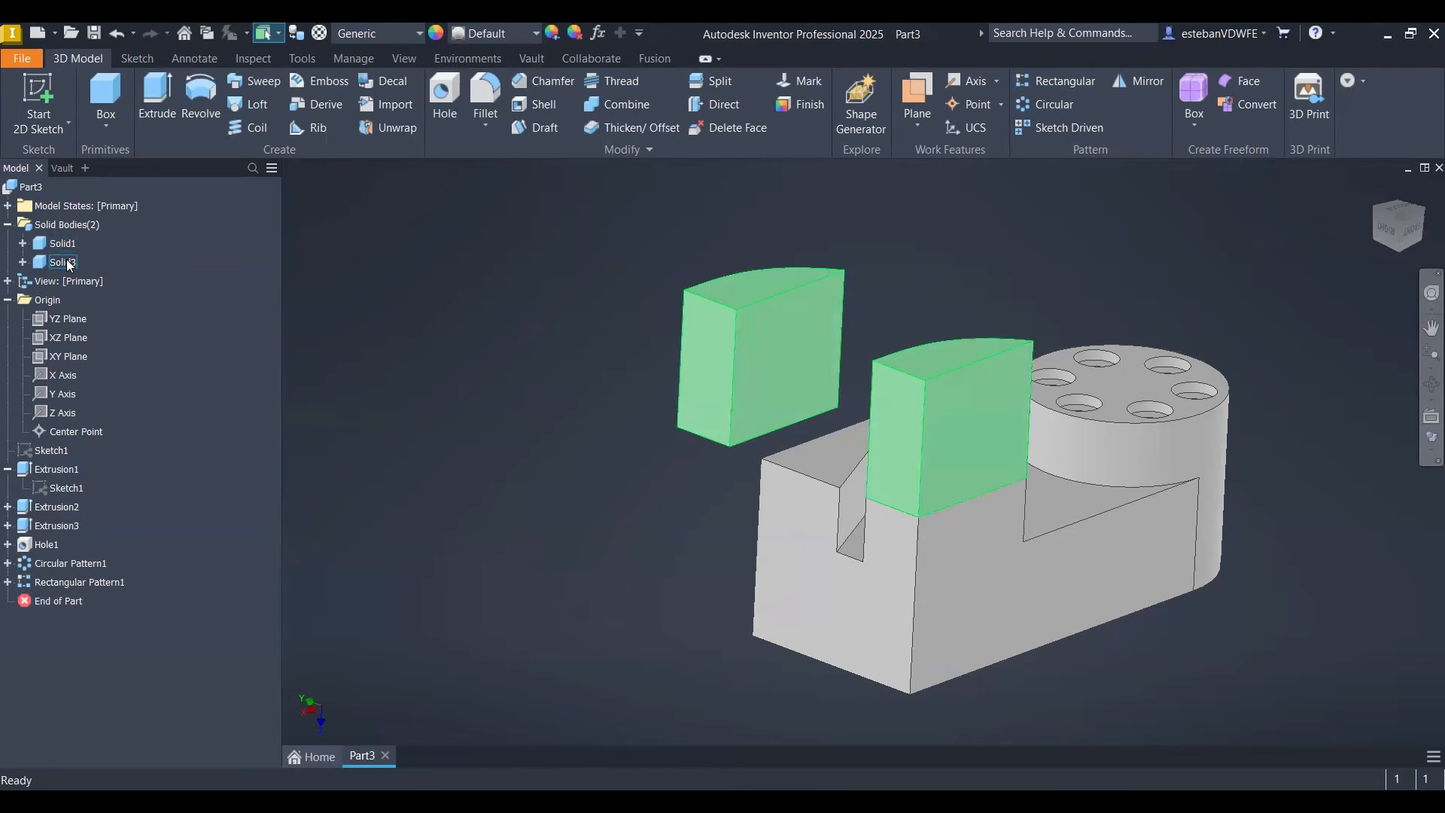
- Edit the rectangular pattern to pattern the curved-sided block's solid body, Solid3, using the Join option
{"action": "double_click", "coordinate": [92, 584]}
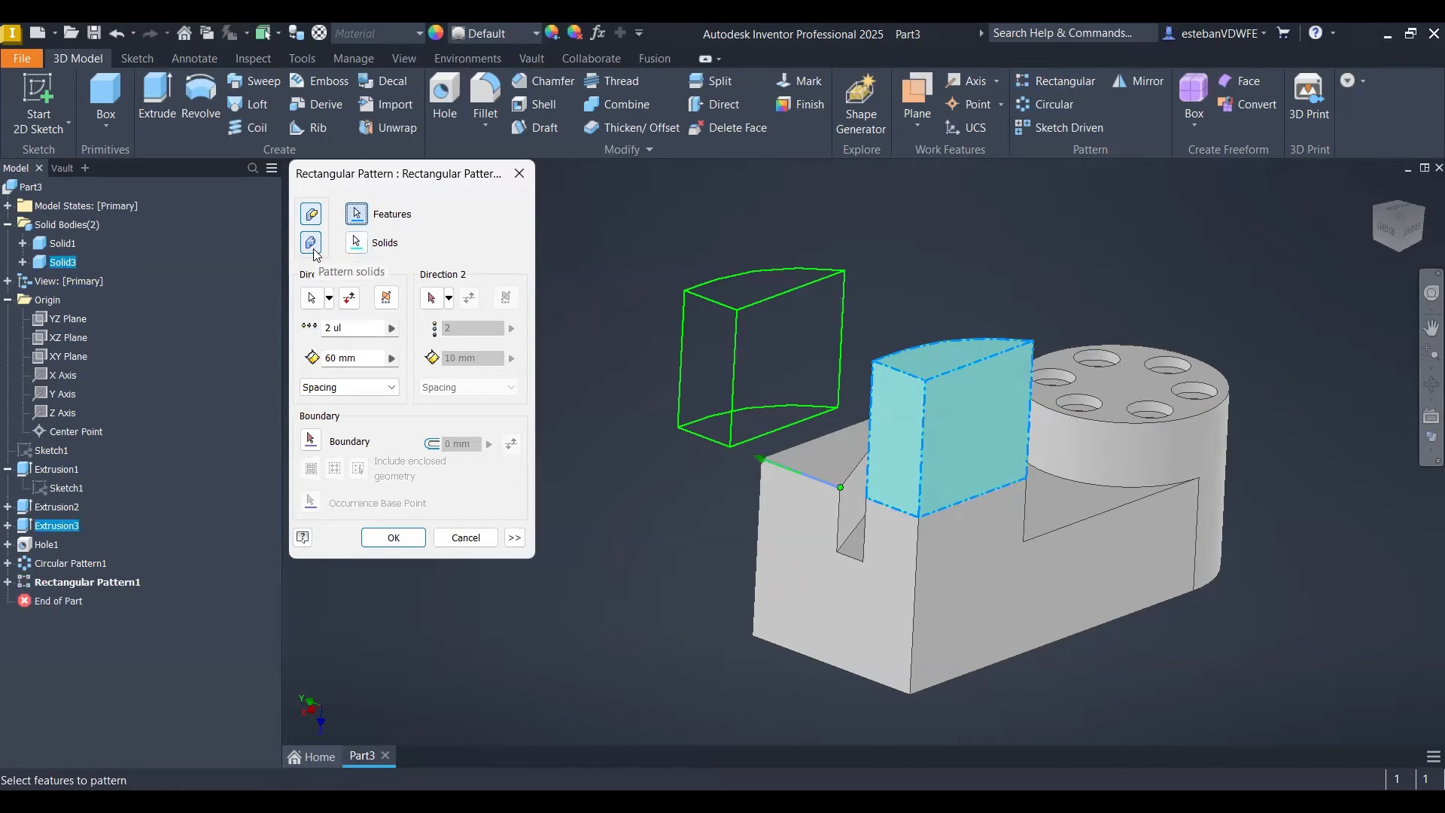
{"action": "left_click", "coordinate": [310, 243]}
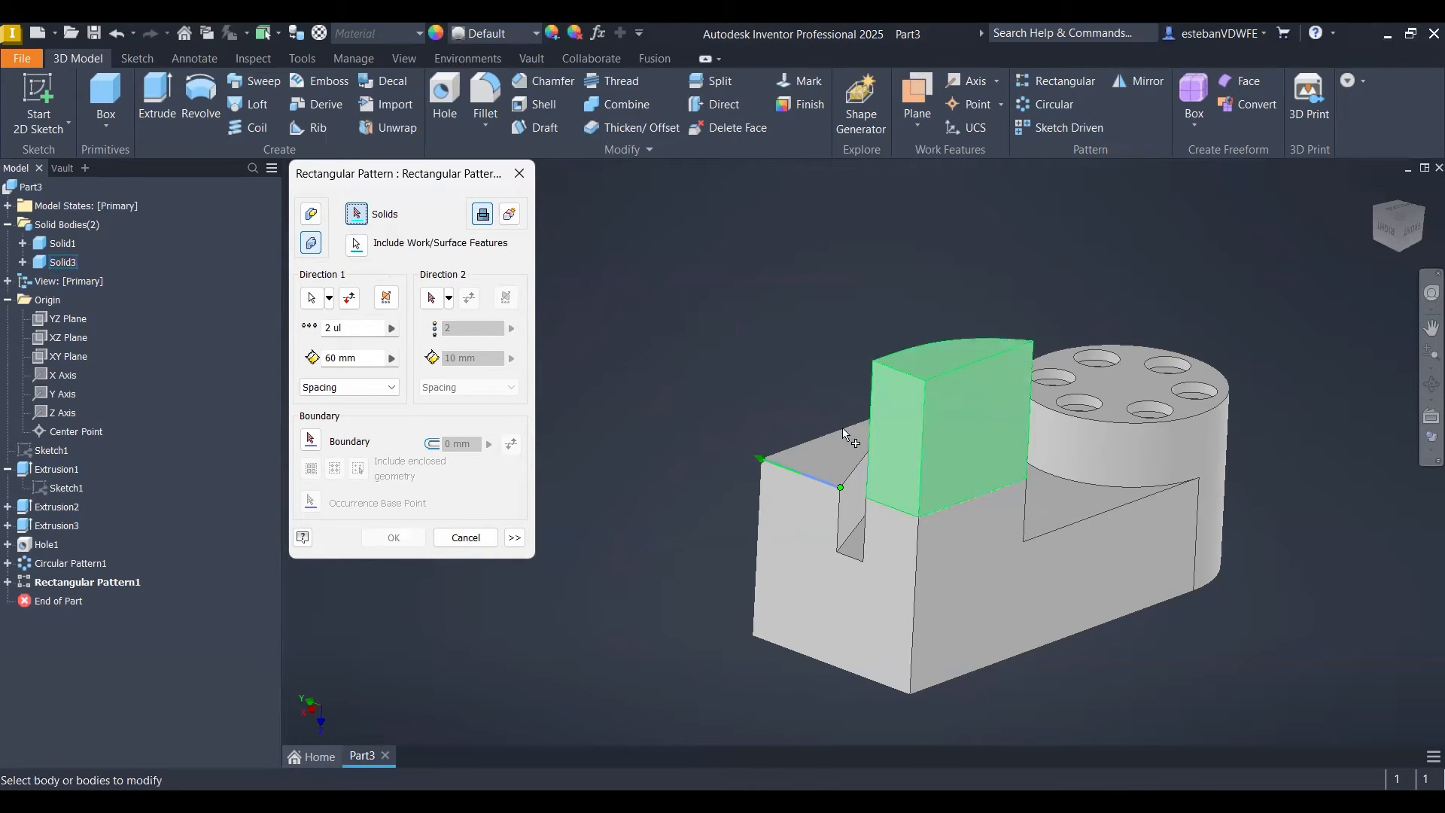
{"action": "left_click", "coordinate": [922, 406]}
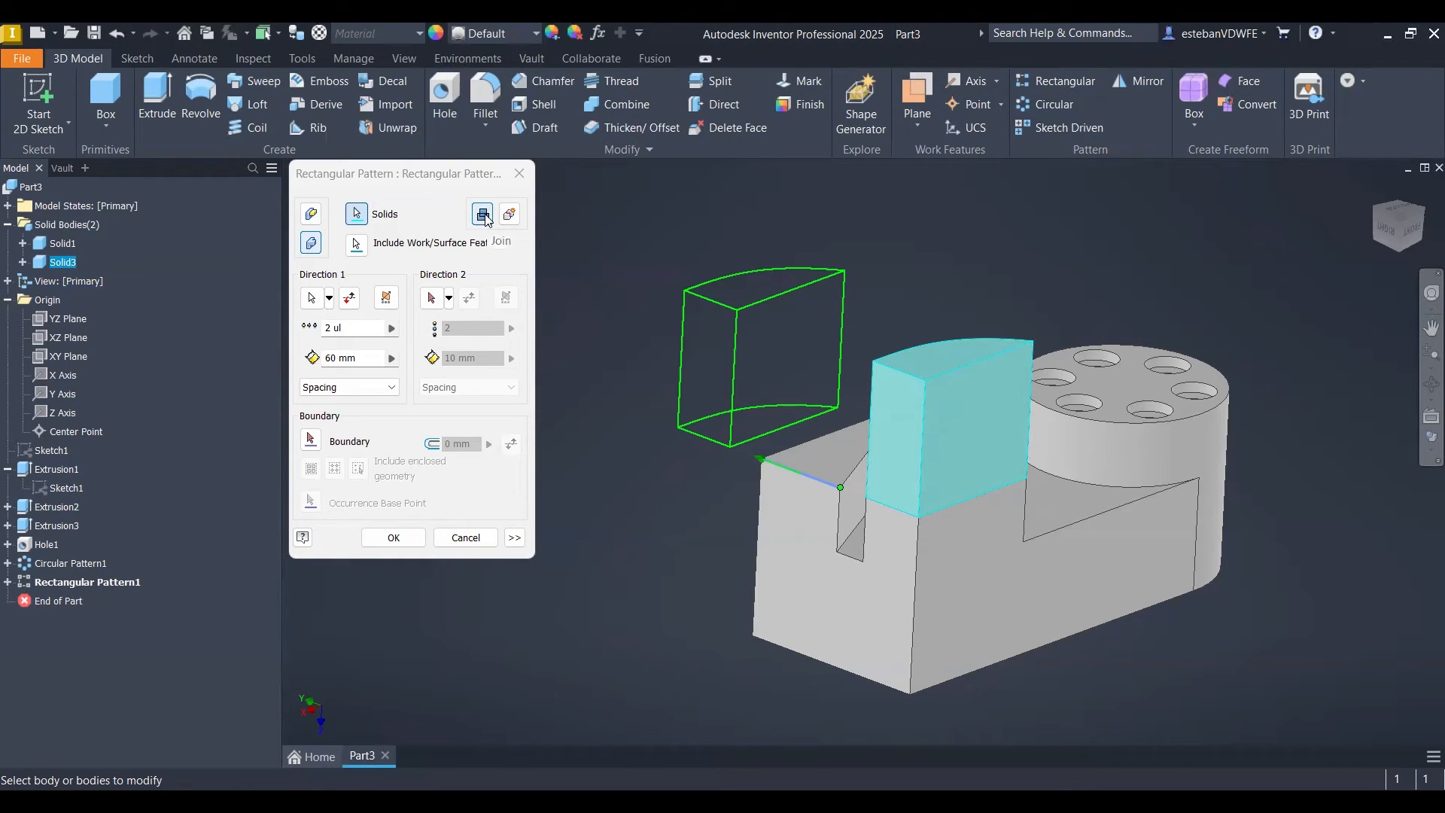
{"action": "left_click", "coordinate": [393, 537]}
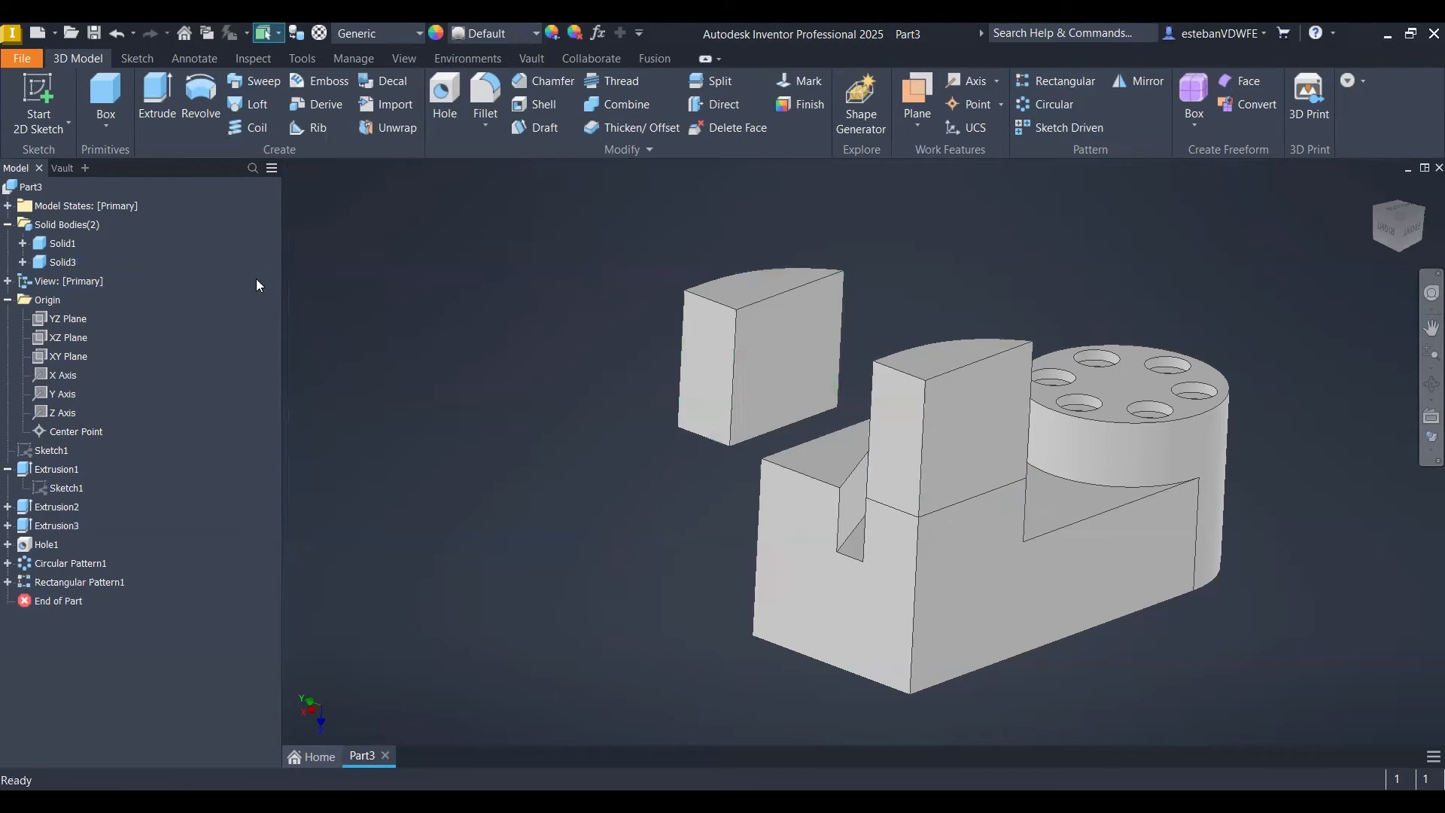
- Highlight Solid3 to check whether the original block and its patterned copy belong to the same body
{"action": "left_click", "coordinate": [46, 263]}
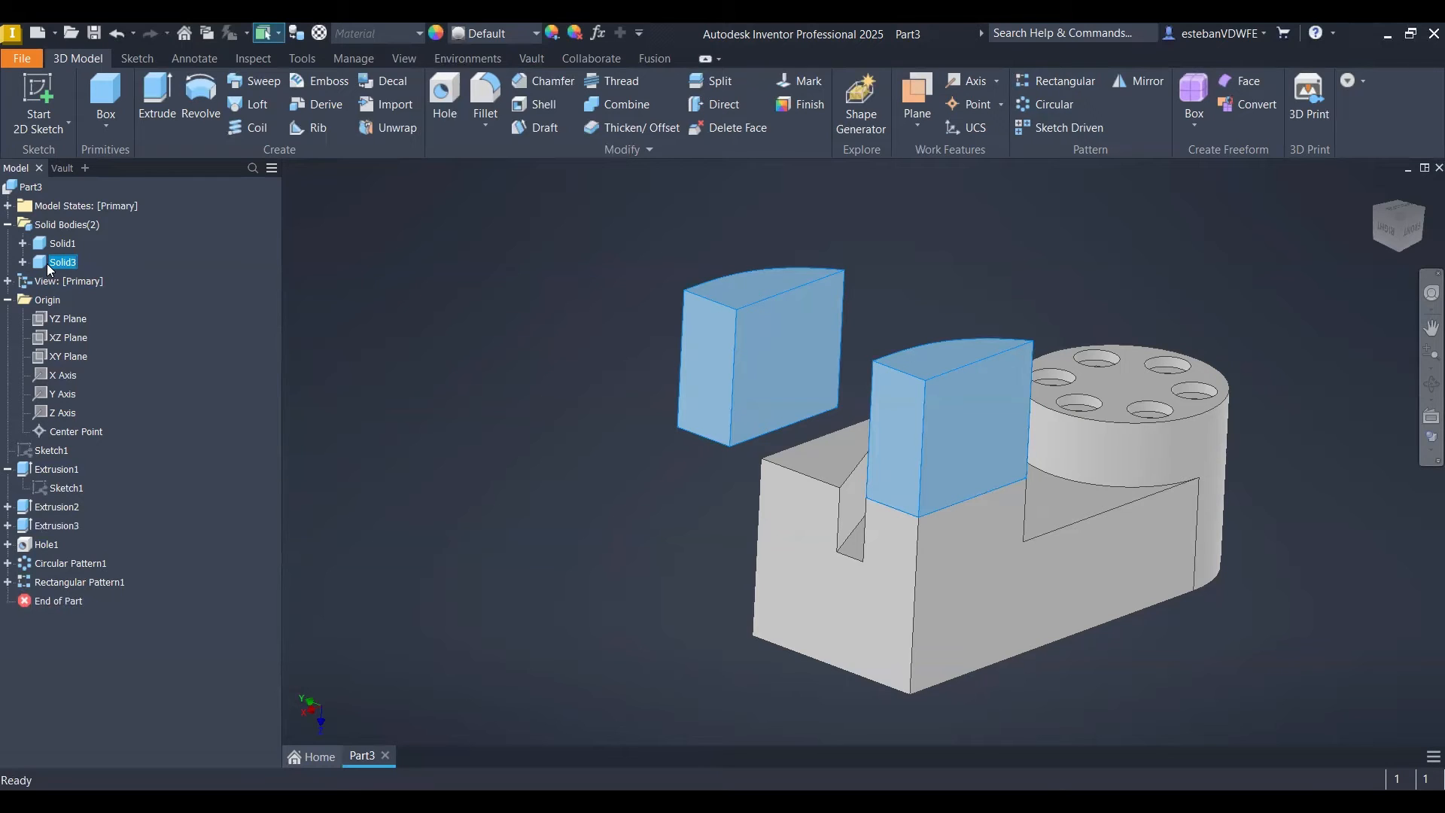
{"action": "left_click", "coordinate": [105, 271]}
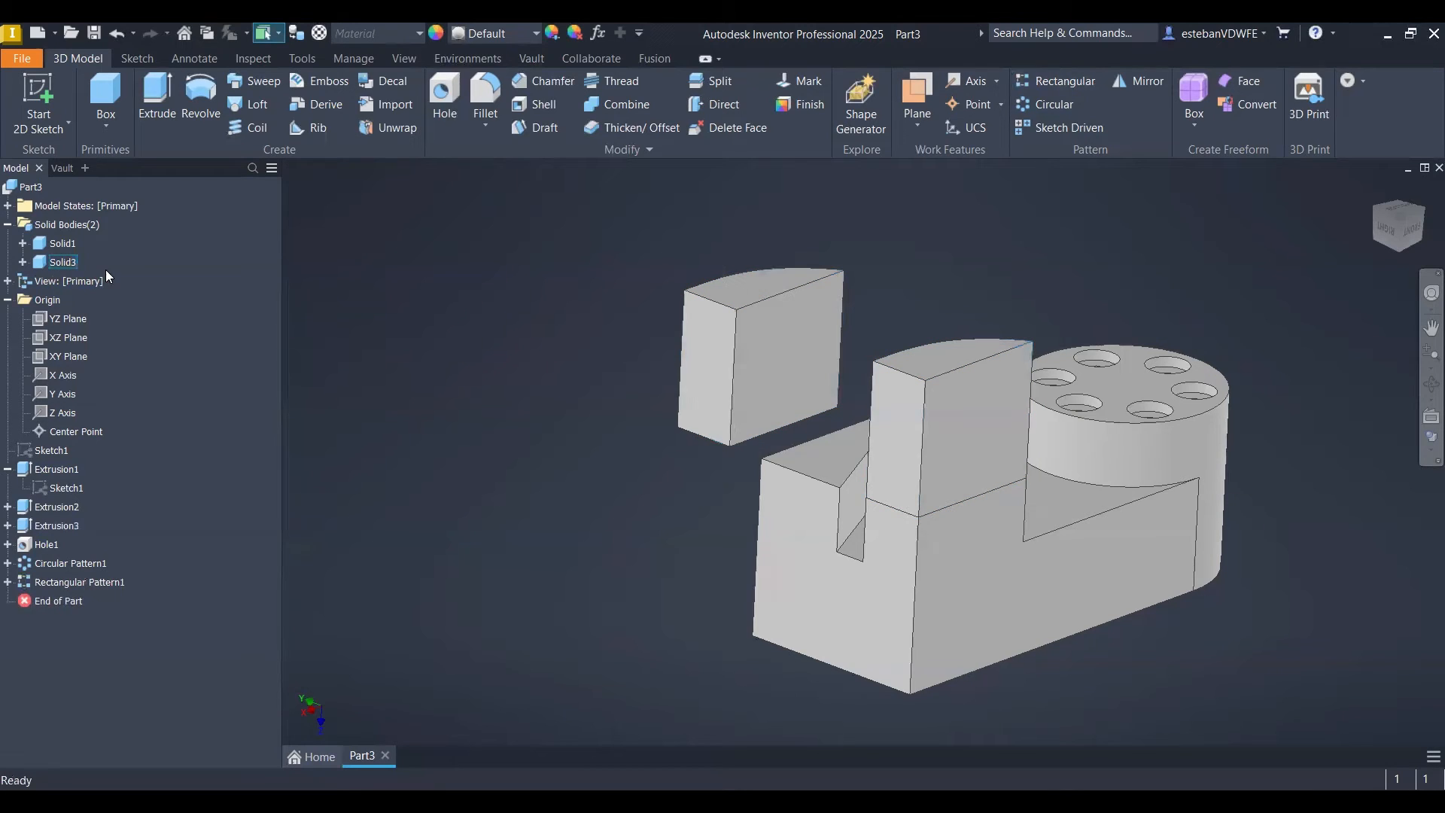
{"action": "left_click", "coordinate": [66, 262]}
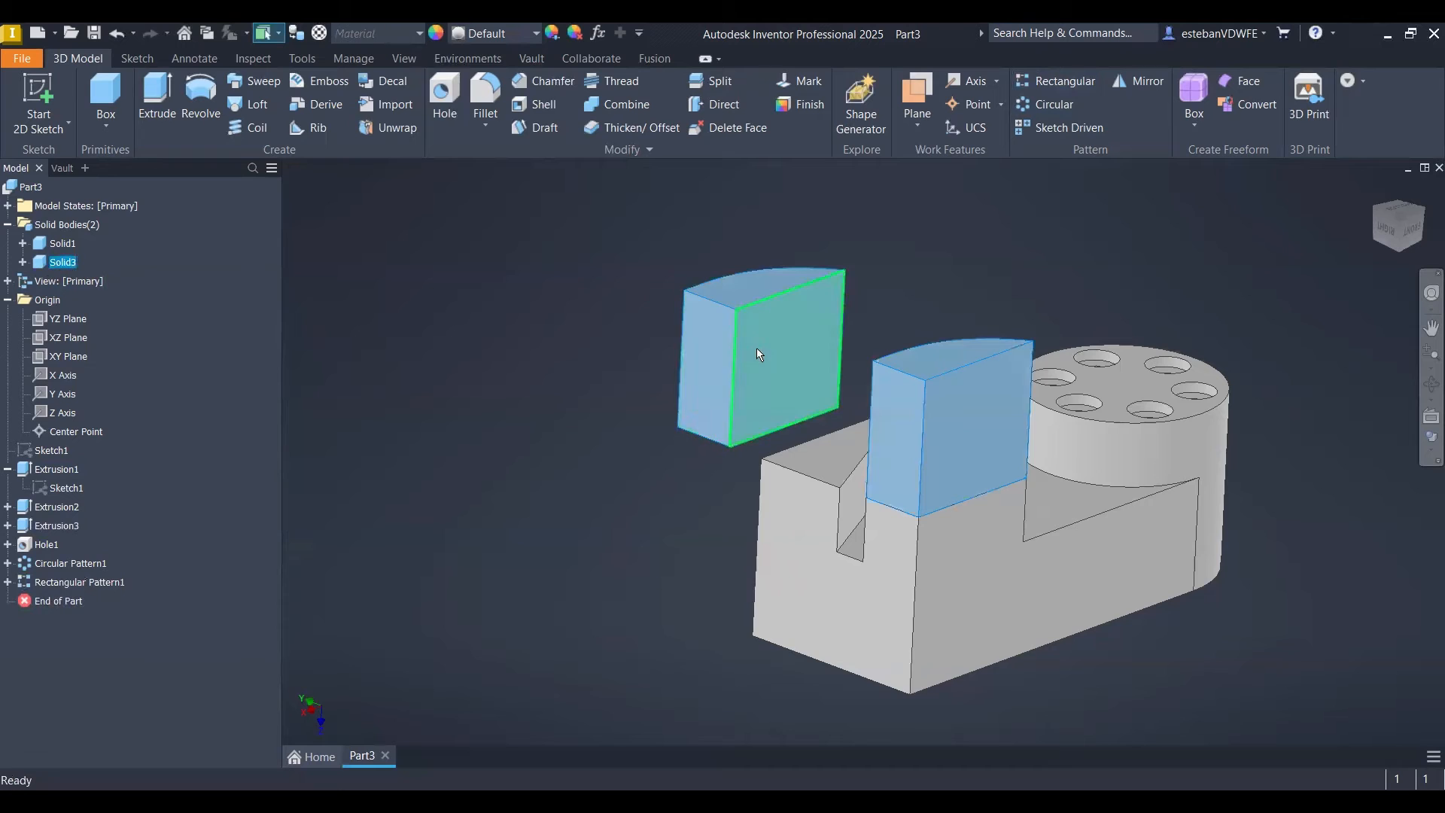
{"action": "left_click", "coordinate": [565, 330]}
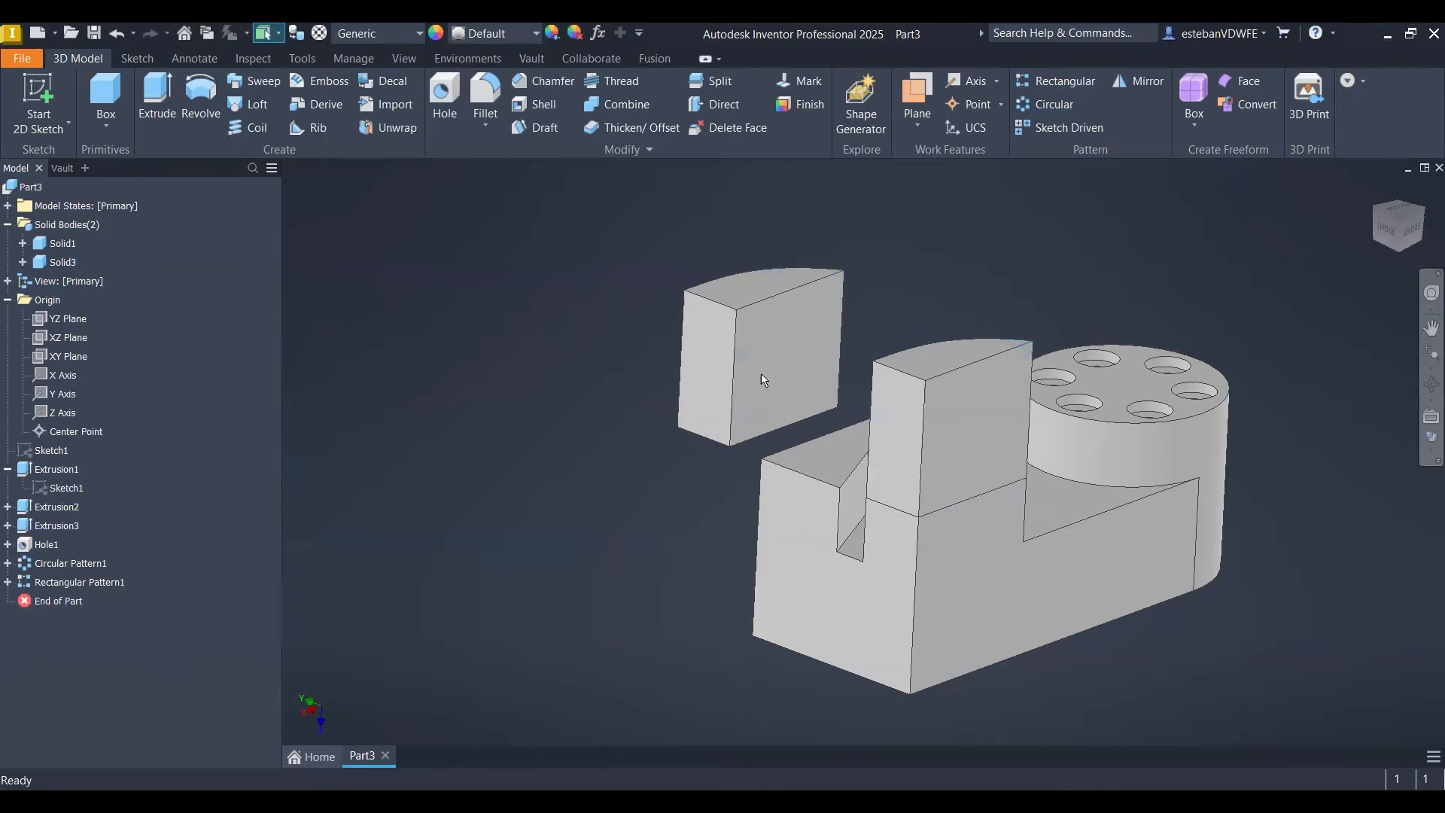
- Change the rectangular pattern to create new bodies for its occurrences and check the copied block's body, Solid4
{"action": "left_click", "coordinate": [101, 581]}
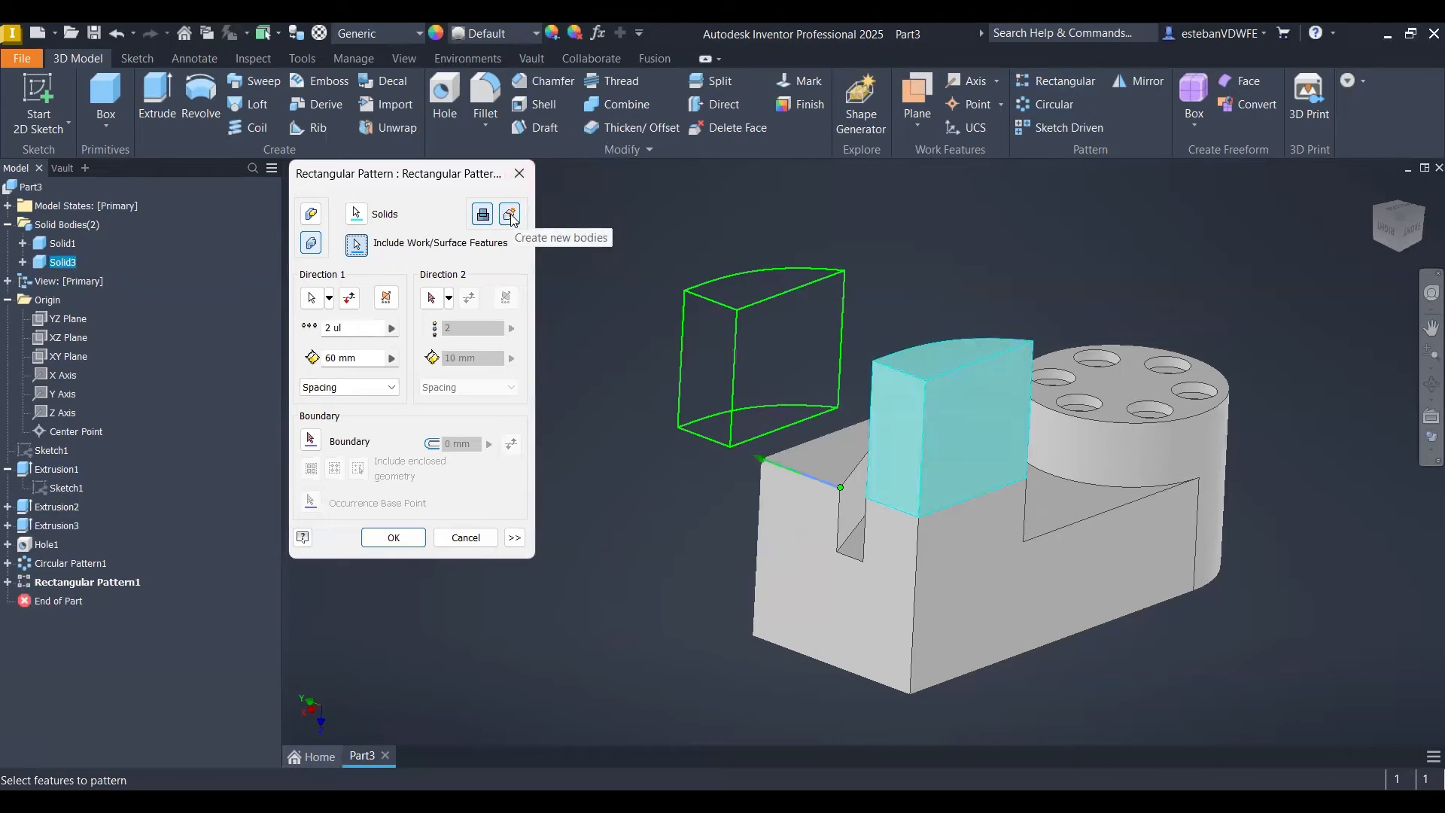
{"action": "left_click", "coordinate": [510, 216]}
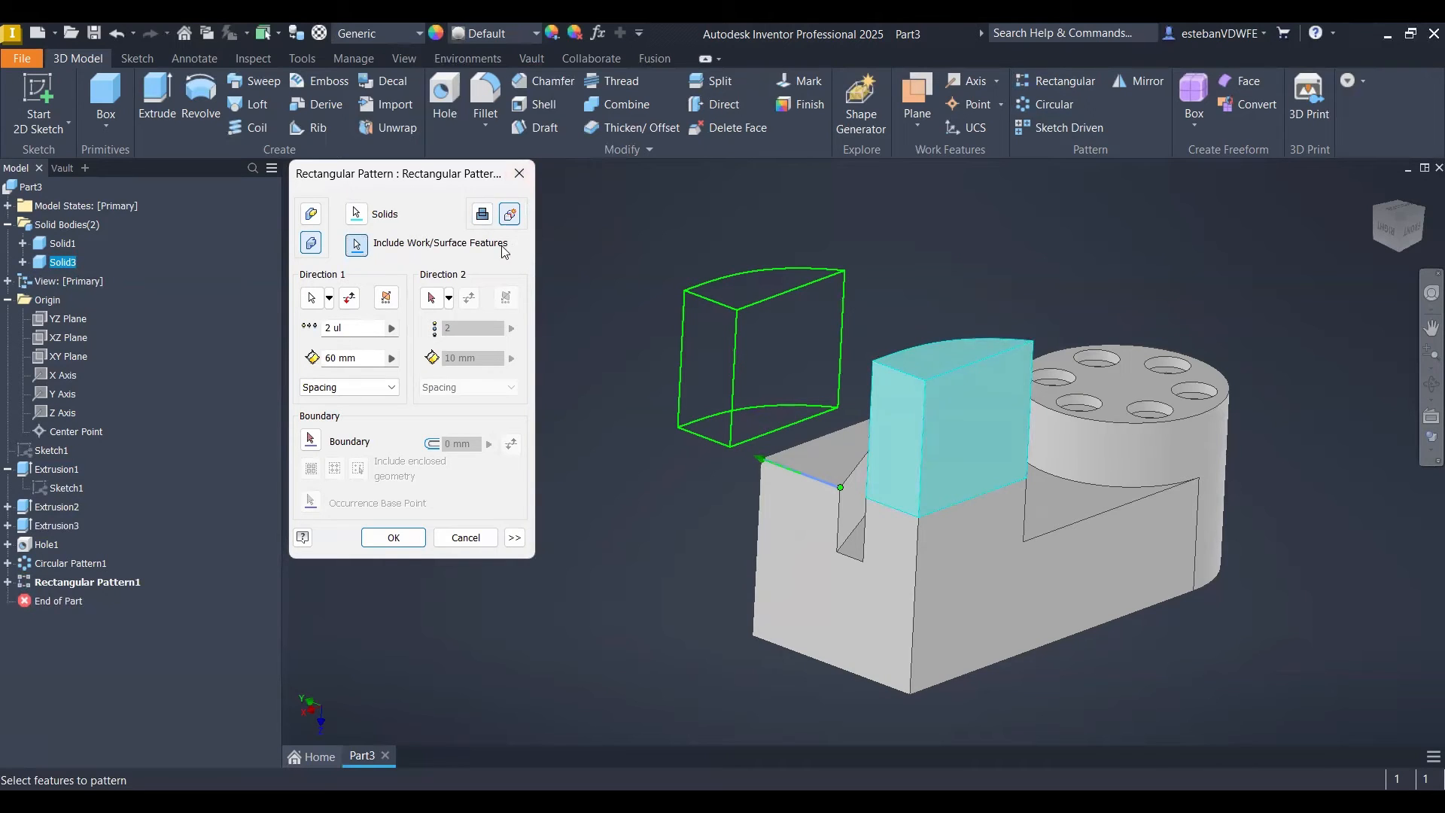
{"action": "left_click", "coordinate": [393, 538]}
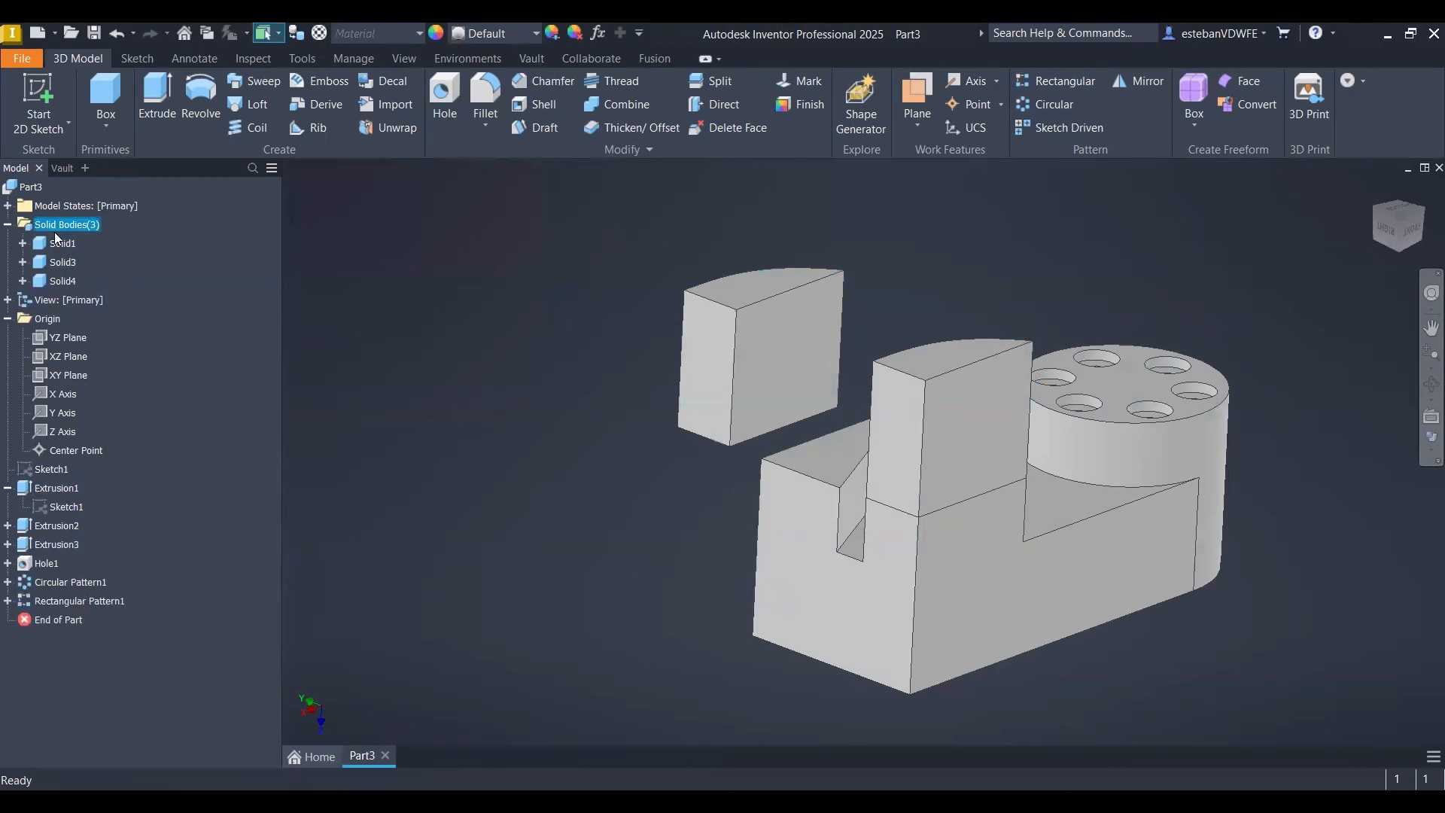
{"action": "left_click", "coordinate": [62, 281]}
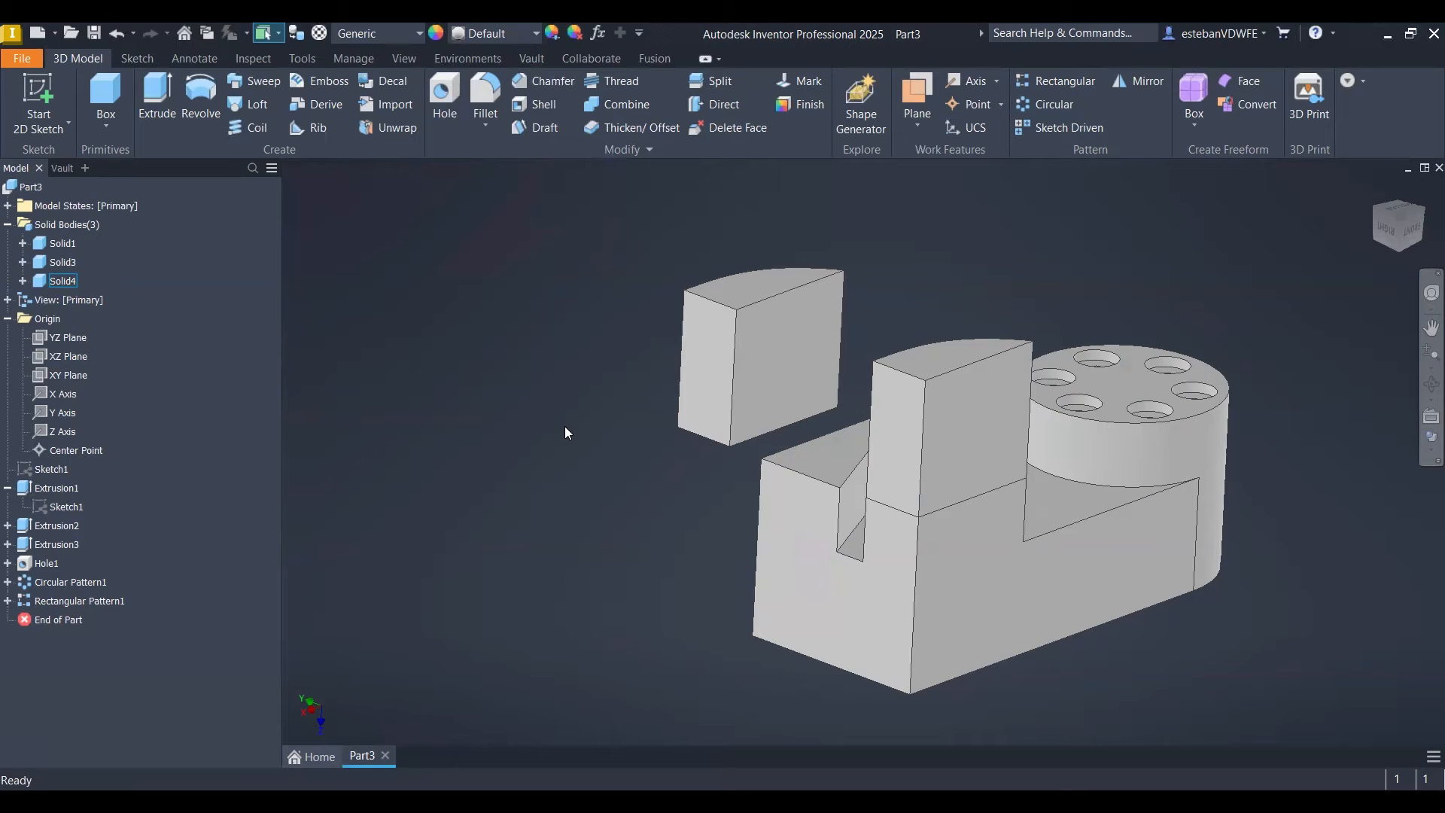
- Start a Fillet with a 2 mm edge set covering the end face's two vertical edges and the base's full bottom outline
{"action": "middle_click_drag", "start_coordinate": [561, 455], "coordinate": [605, 483]}
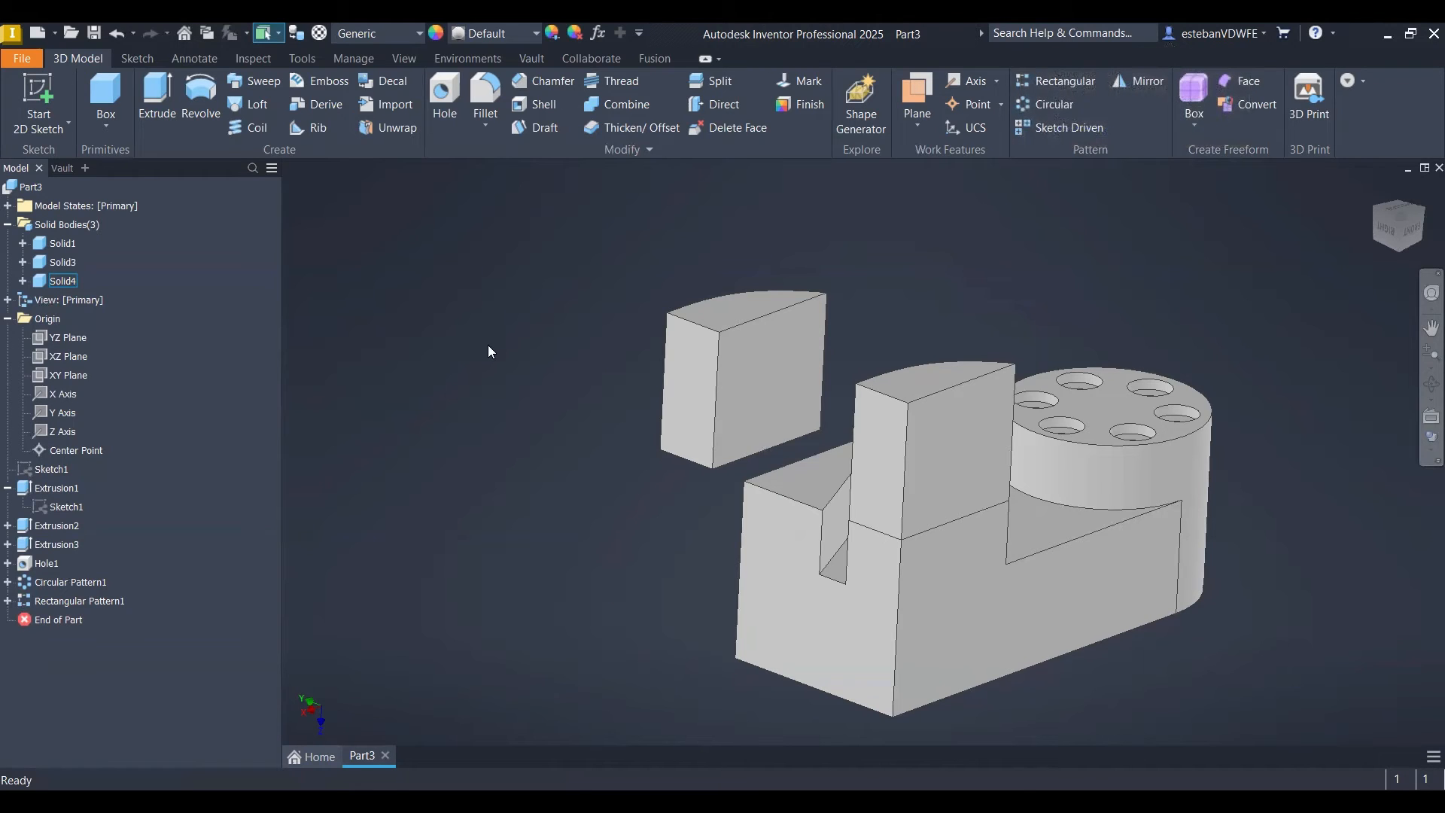
{"action": "middle_click_drag", "start_coordinate": [595, 557], "coordinate": [500, 526]}
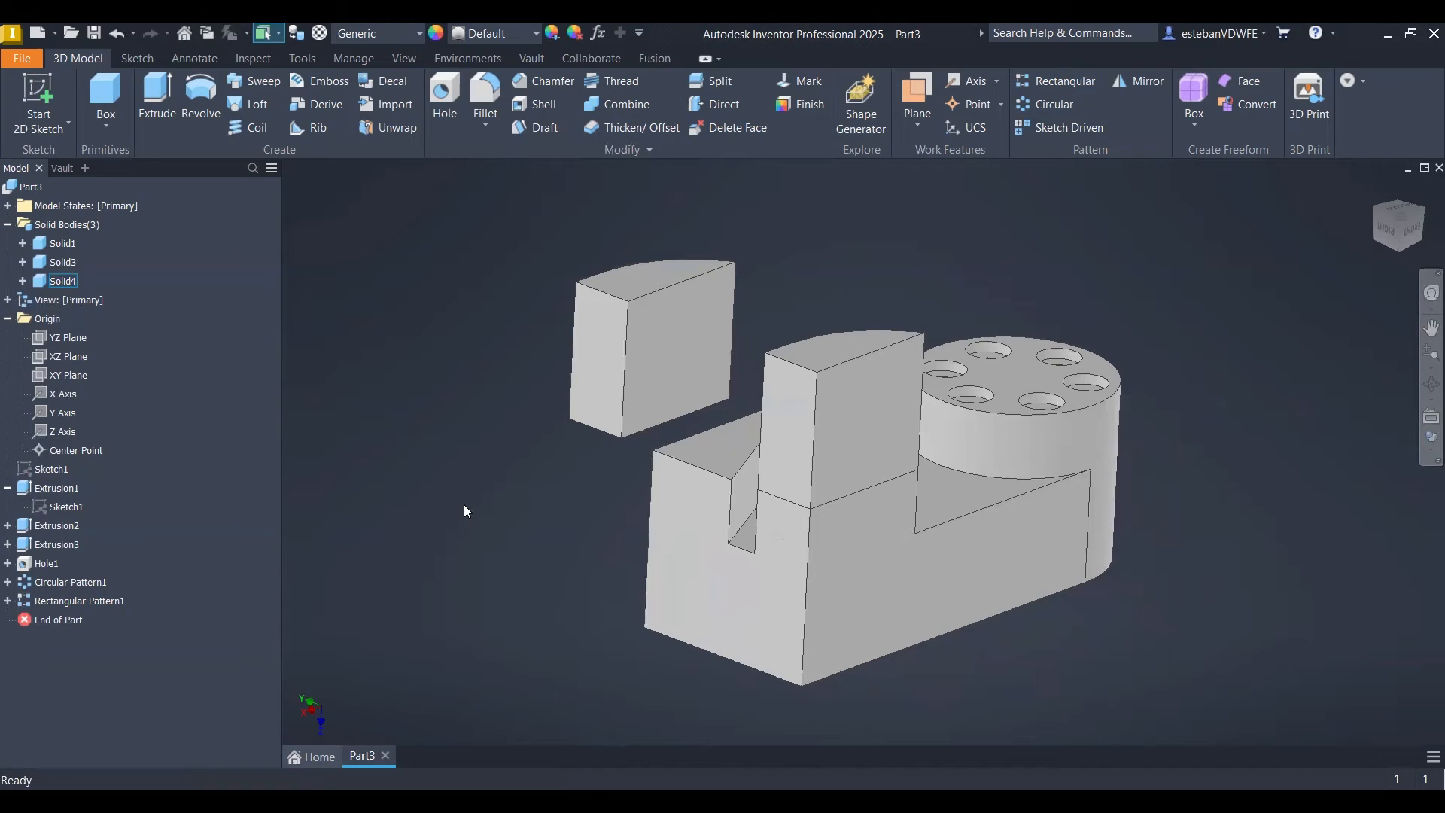
{"action": "left_click", "coordinate": [490, 74]}
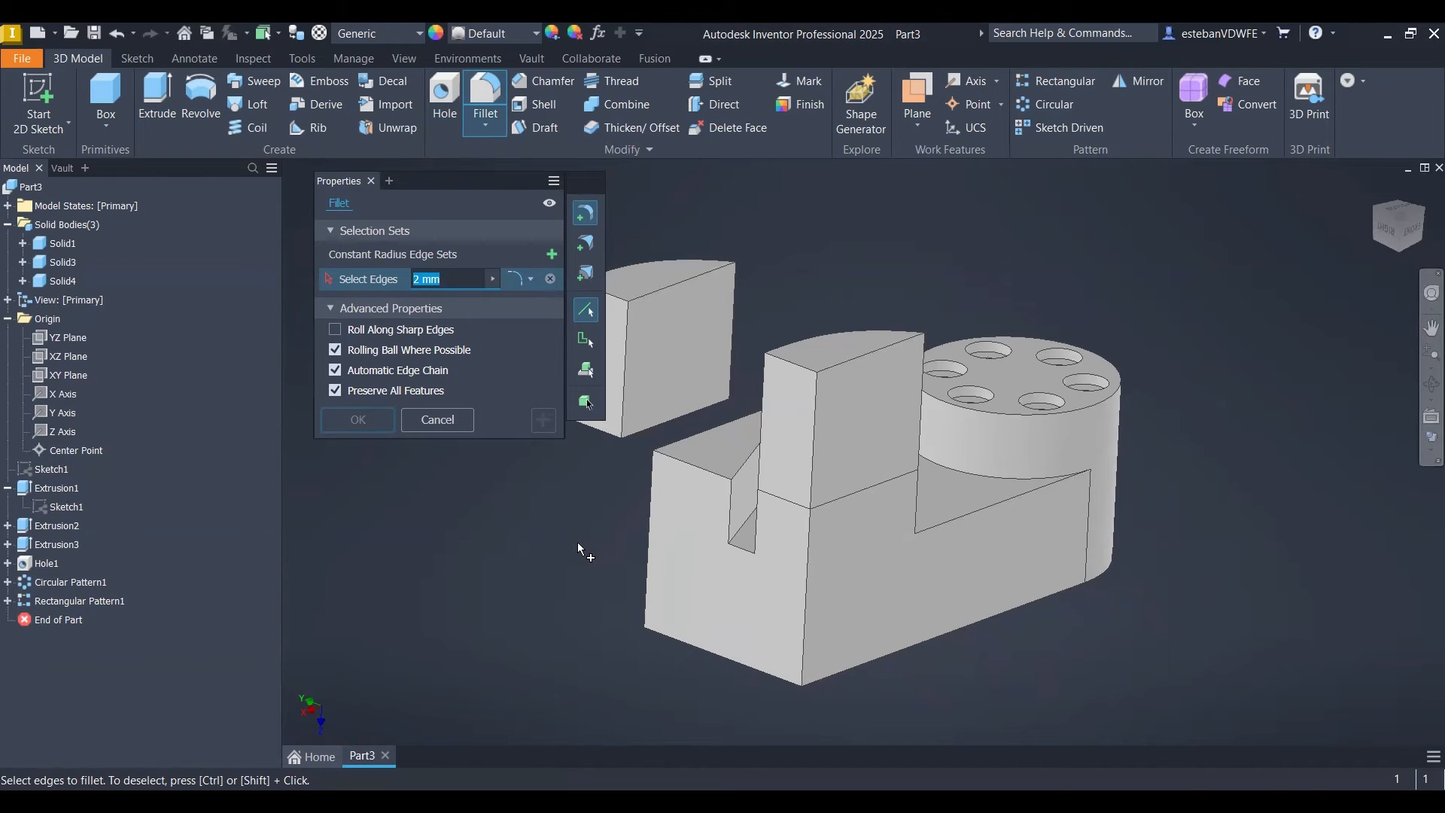
{"action": "middle_click_drag", "start_coordinate": [631, 556], "coordinate": [712, 563]}
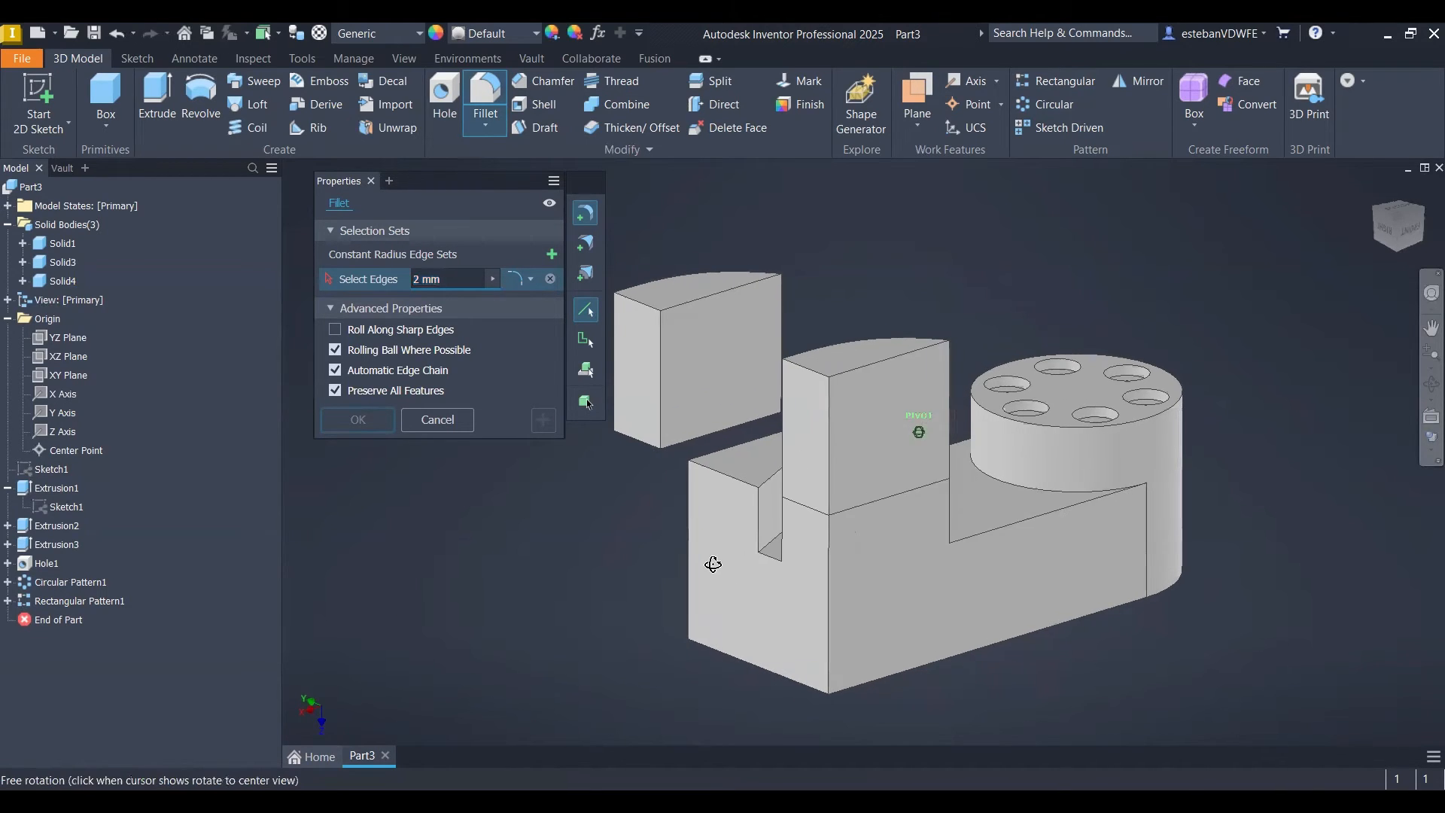
{"action": "left_click", "coordinate": [686, 520]}
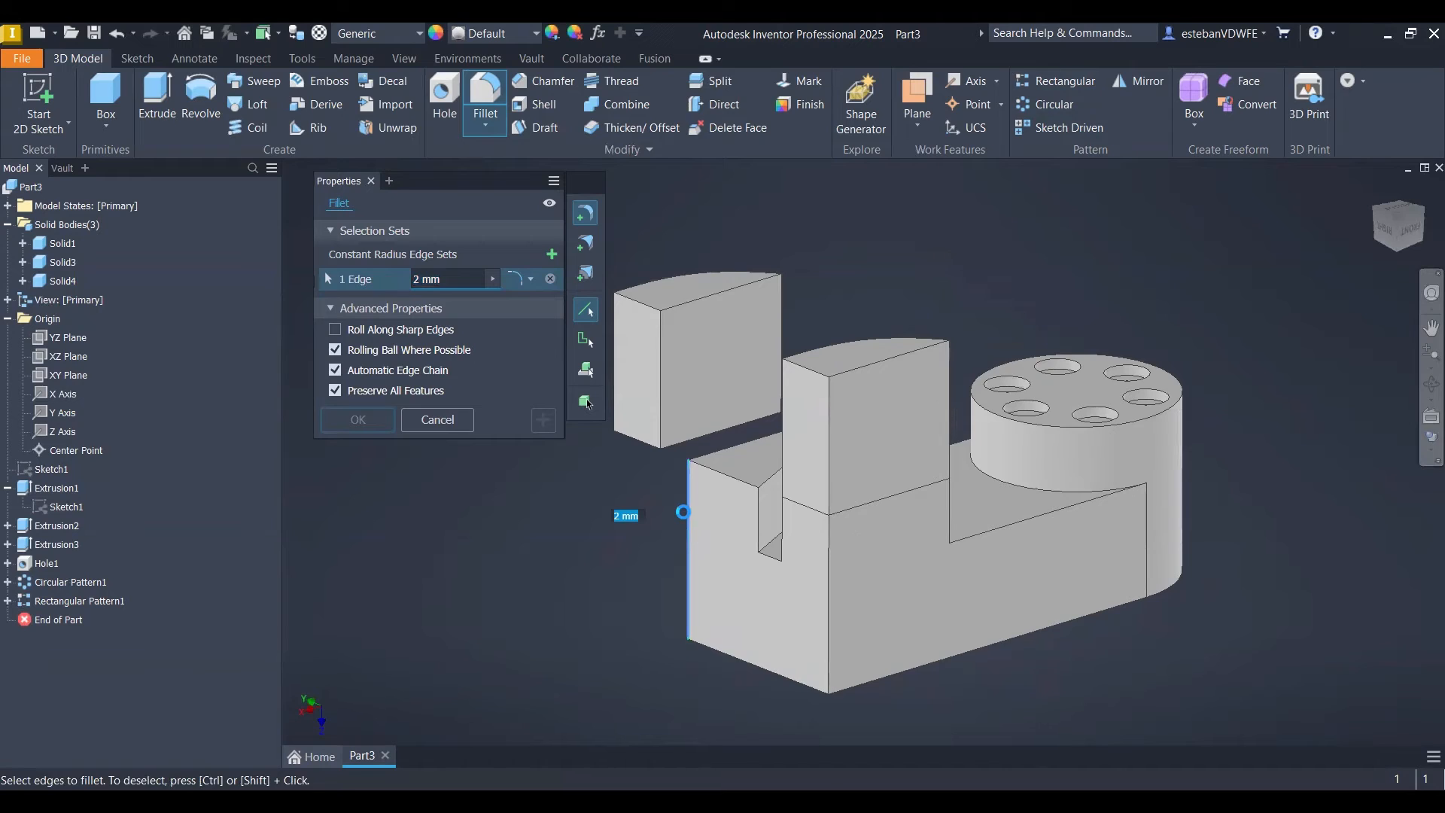
{"action": "middle_click_drag", "start_coordinate": [864, 573], "coordinate": [901, 495]}
{"action": "left_click", "coordinate": [809, 588]}
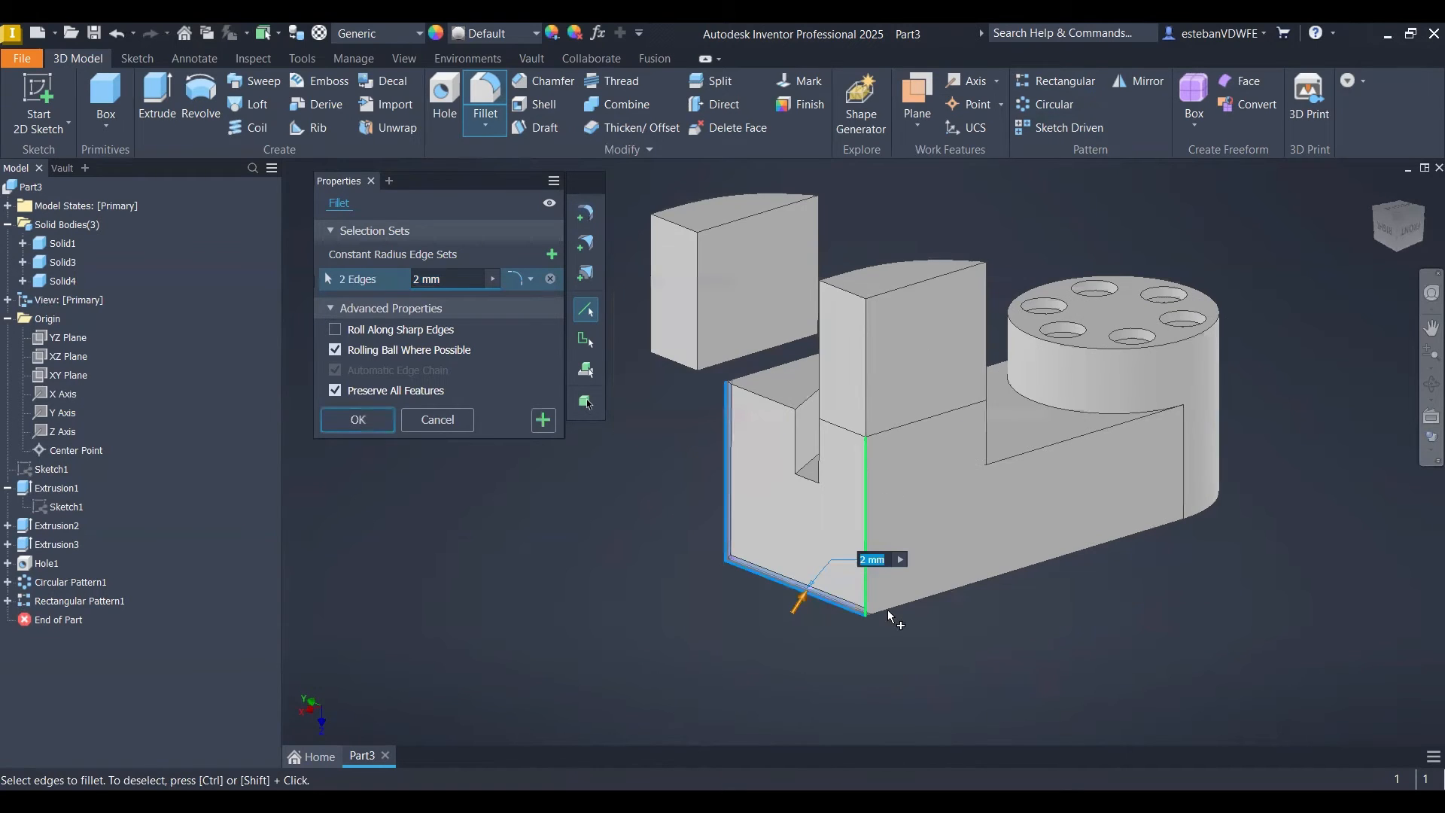
{"action": "left_click", "coordinate": [865, 543]}
{"action": "left_click", "coordinate": [1150, 527]}
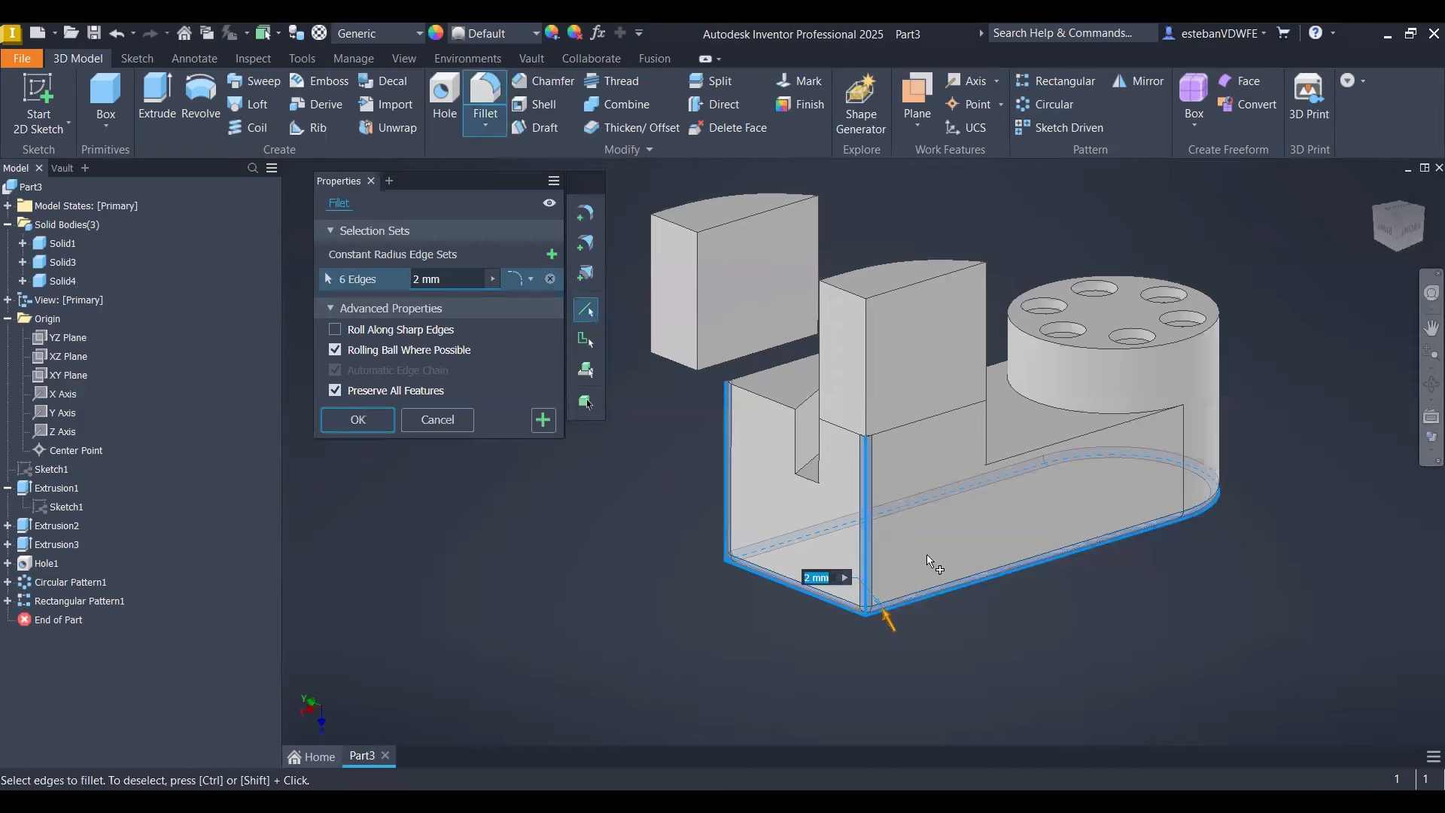
{"action": "left_click", "coordinate": [458, 278]}
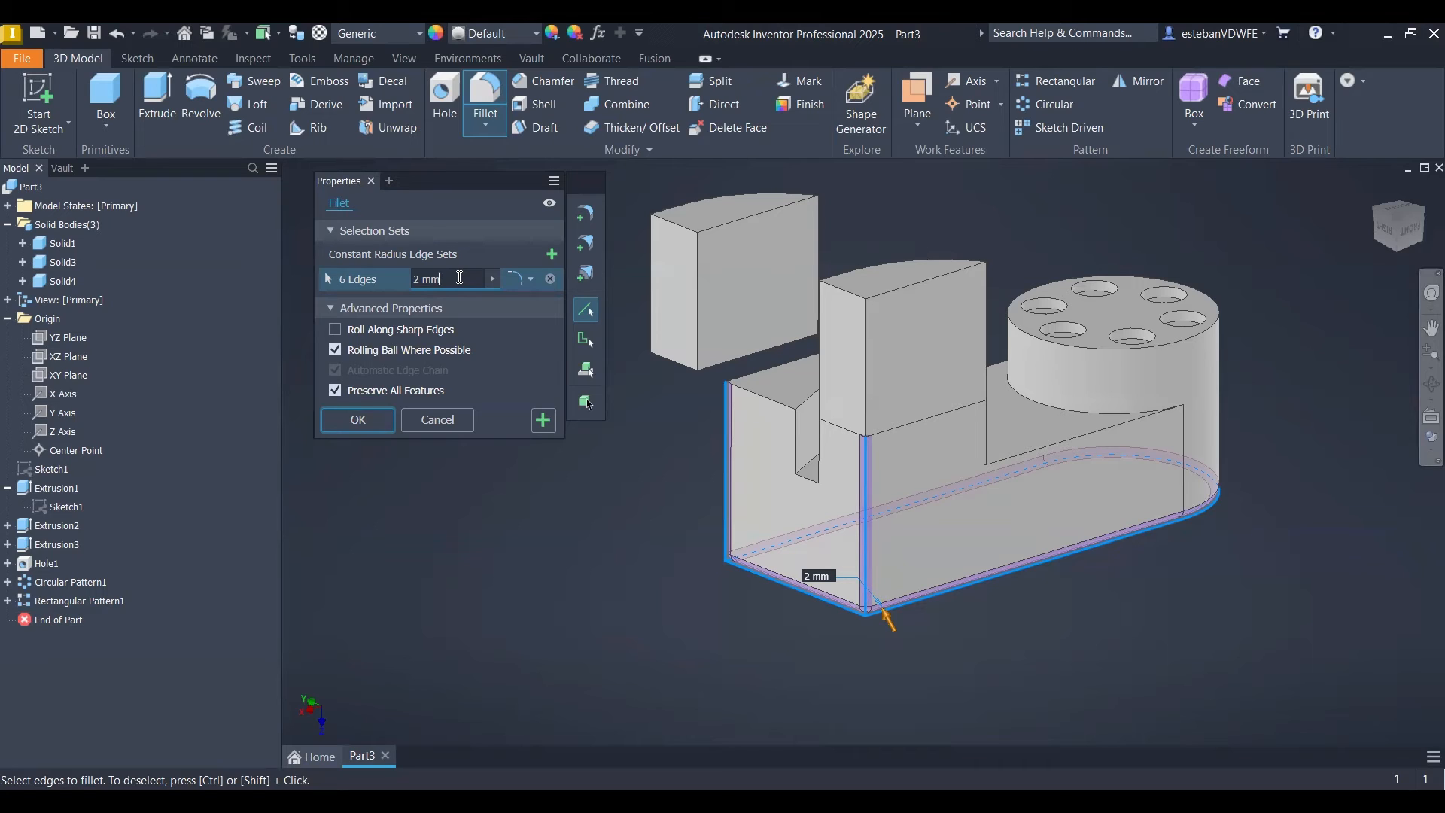
{"action": "left_click", "coordinate": [459, 277]}
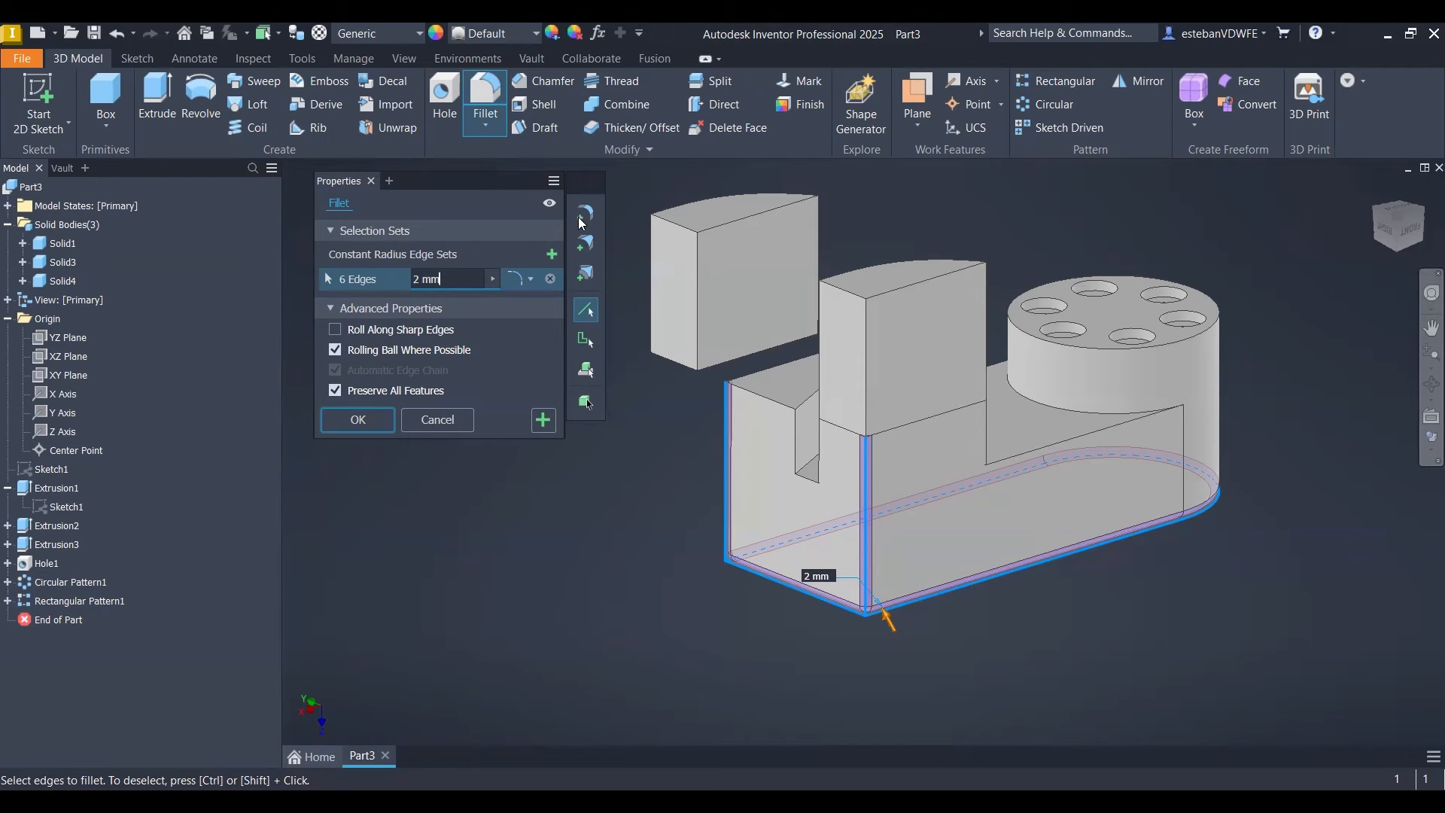
- Add a second constant-radius fillet set of 14 mm on the curved edge where the cylinder meets the base's upper face
{"action": "left_click", "coordinate": [552, 255]}
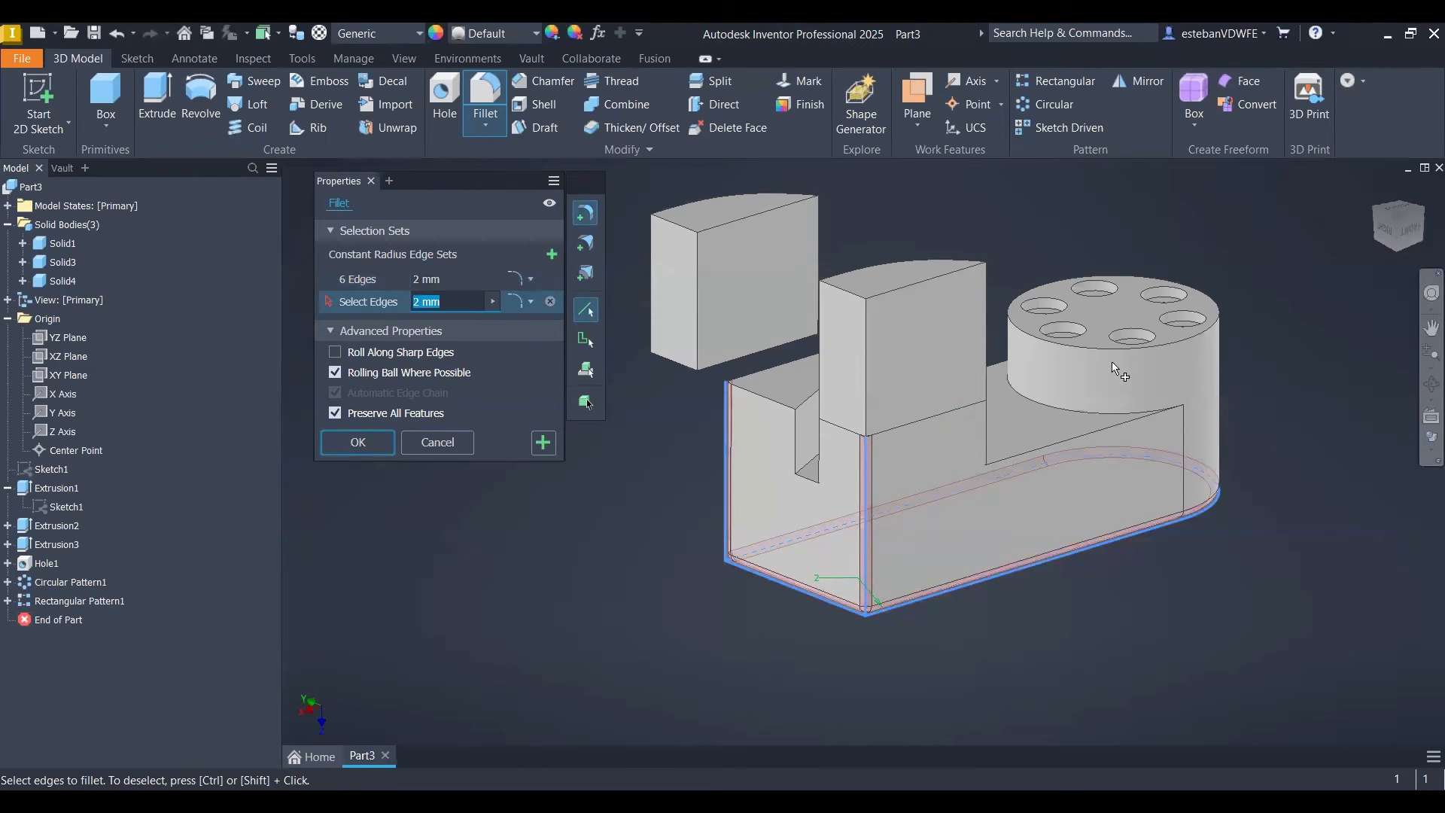
{"action": "left_click", "coordinate": [1093, 420]}
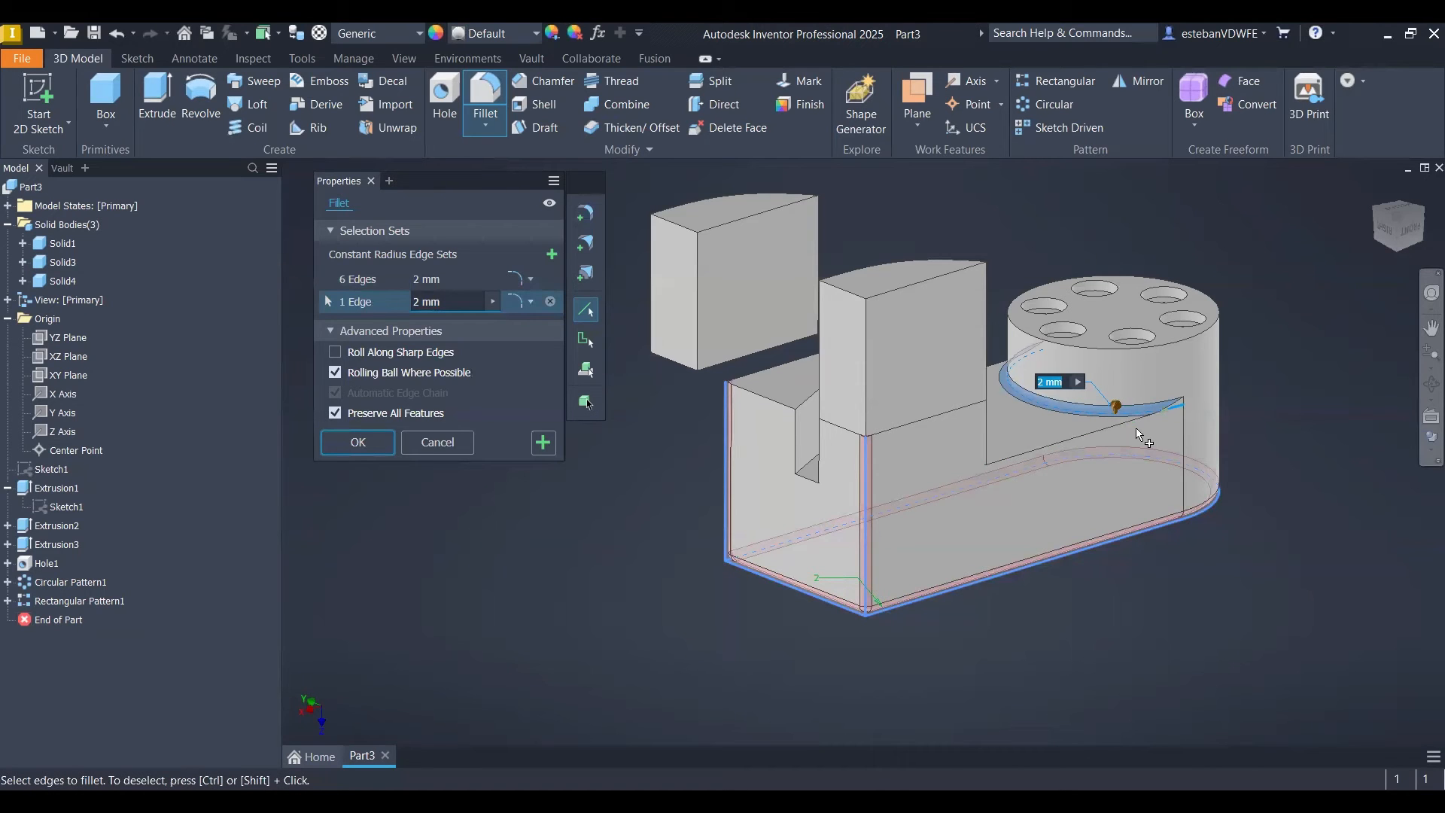
{"action": "mouse_move", "coordinate": [1146, 457]}
{"action": "middle_mouse_down", "text": "shift"}
{"action": "mouse_move", "coordinate": [1000, 445]}
{"action": "mouse_move", "coordinate": [1001, 459]}
{"action": "middle_mouse_up", "text": "shift"}
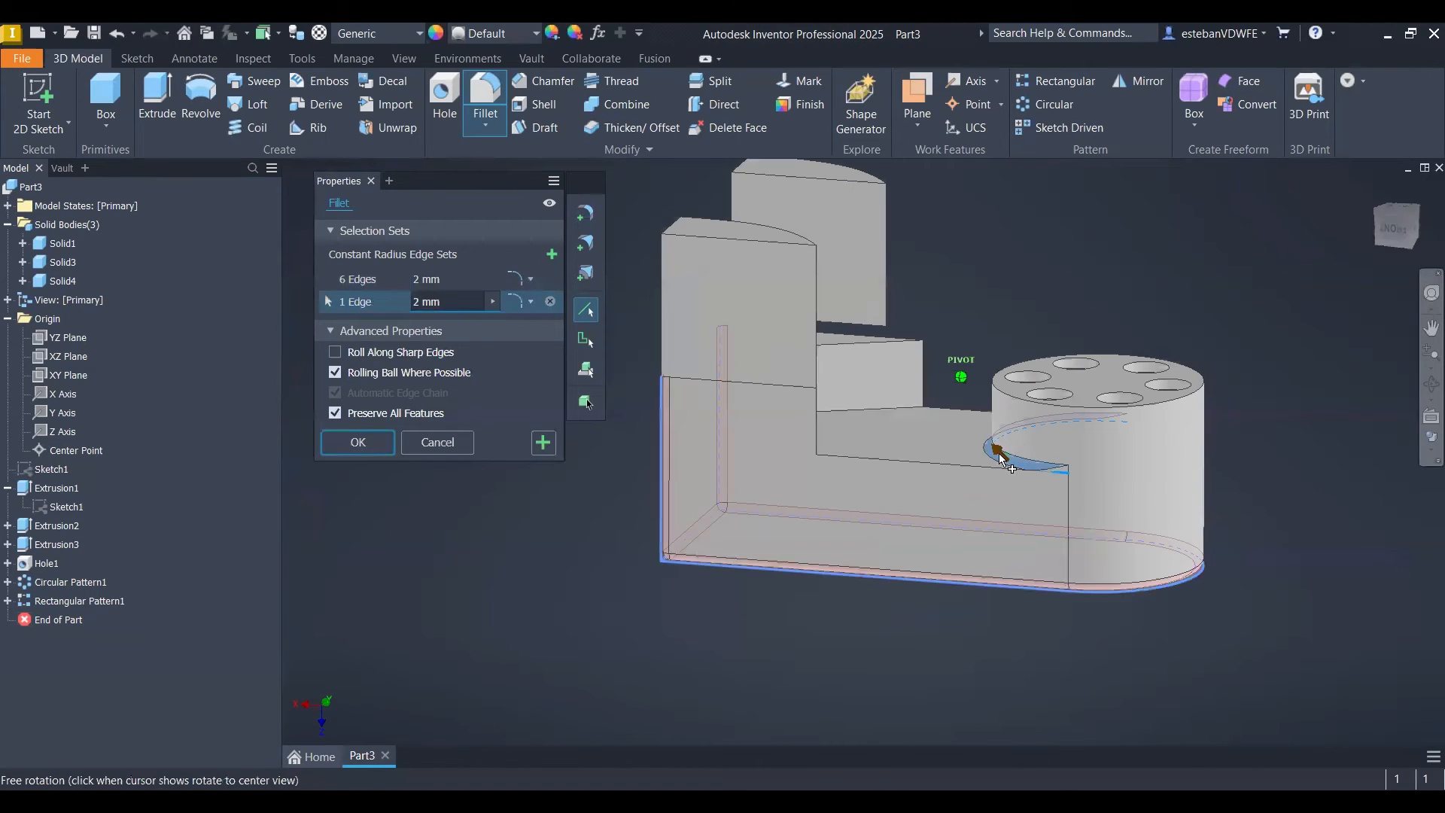
{"action": "scroll", "coordinate": [1003, 461], "scroll_direction": "up", "scroll_amount": 5}
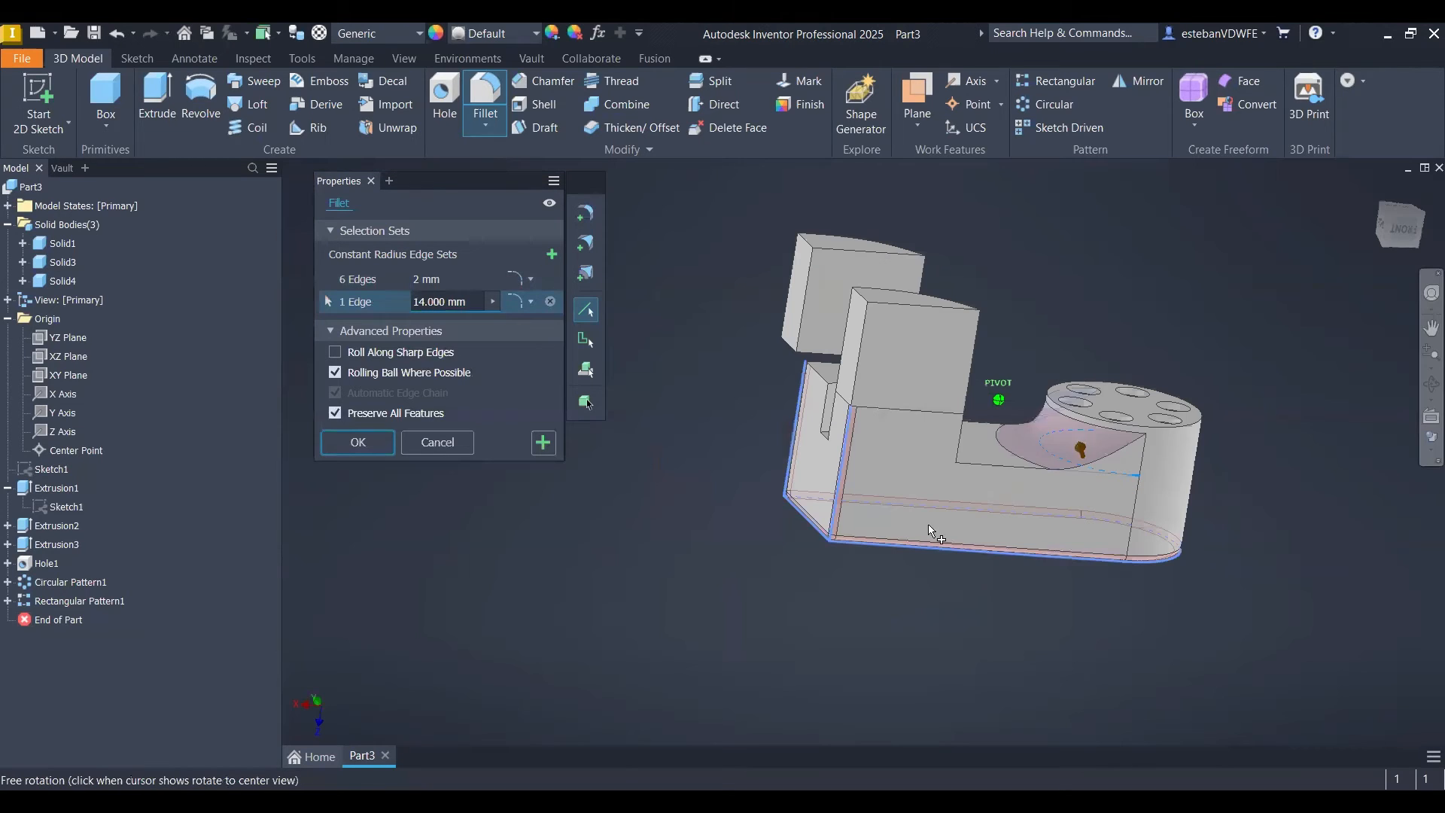
{"action": "middle_click_drag", "start_coordinate": [965, 537], "coordinate": [965, 537], "text": "shift"}
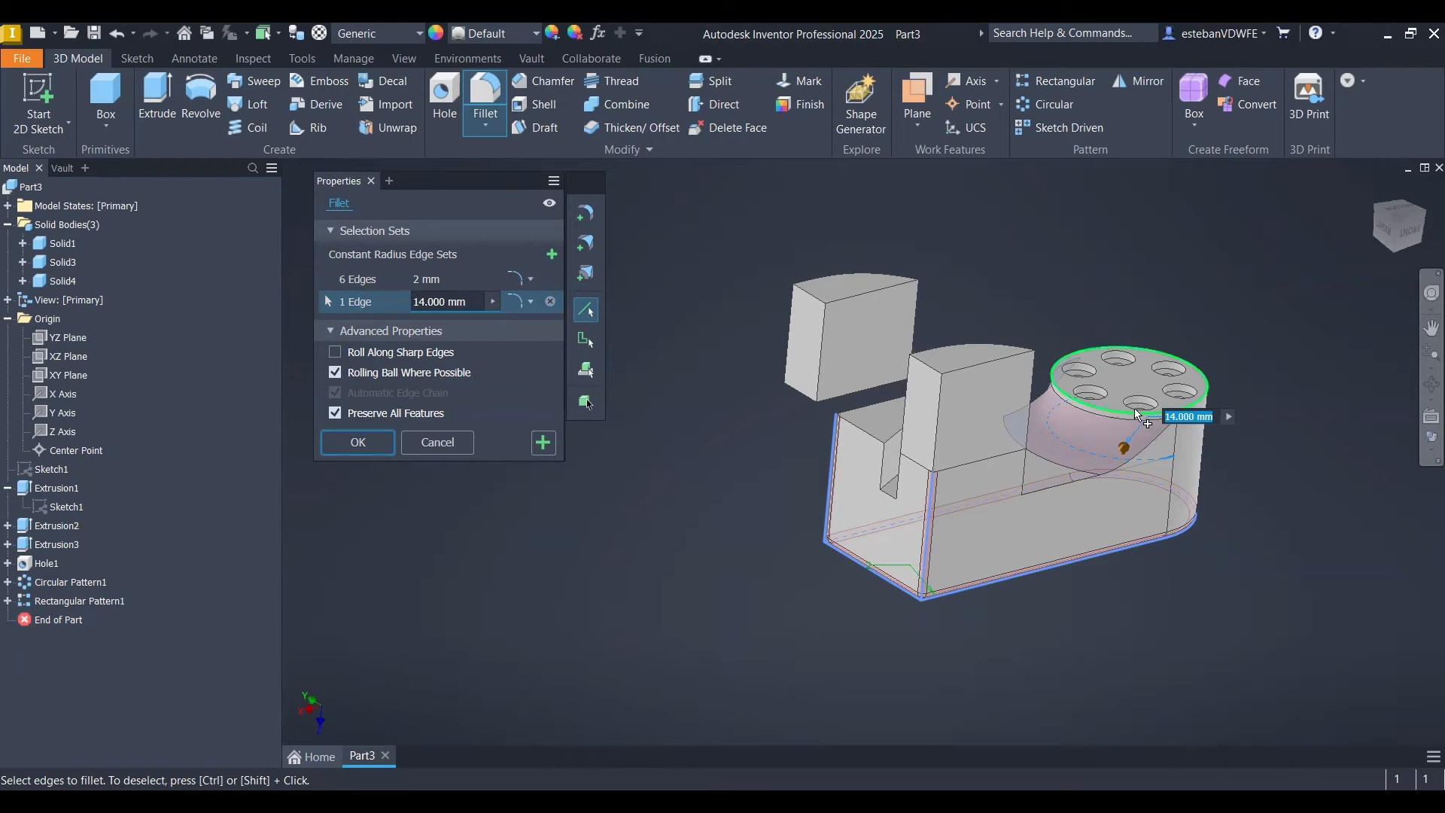
{"action": "right_click", "coordinate": [949, 253]}
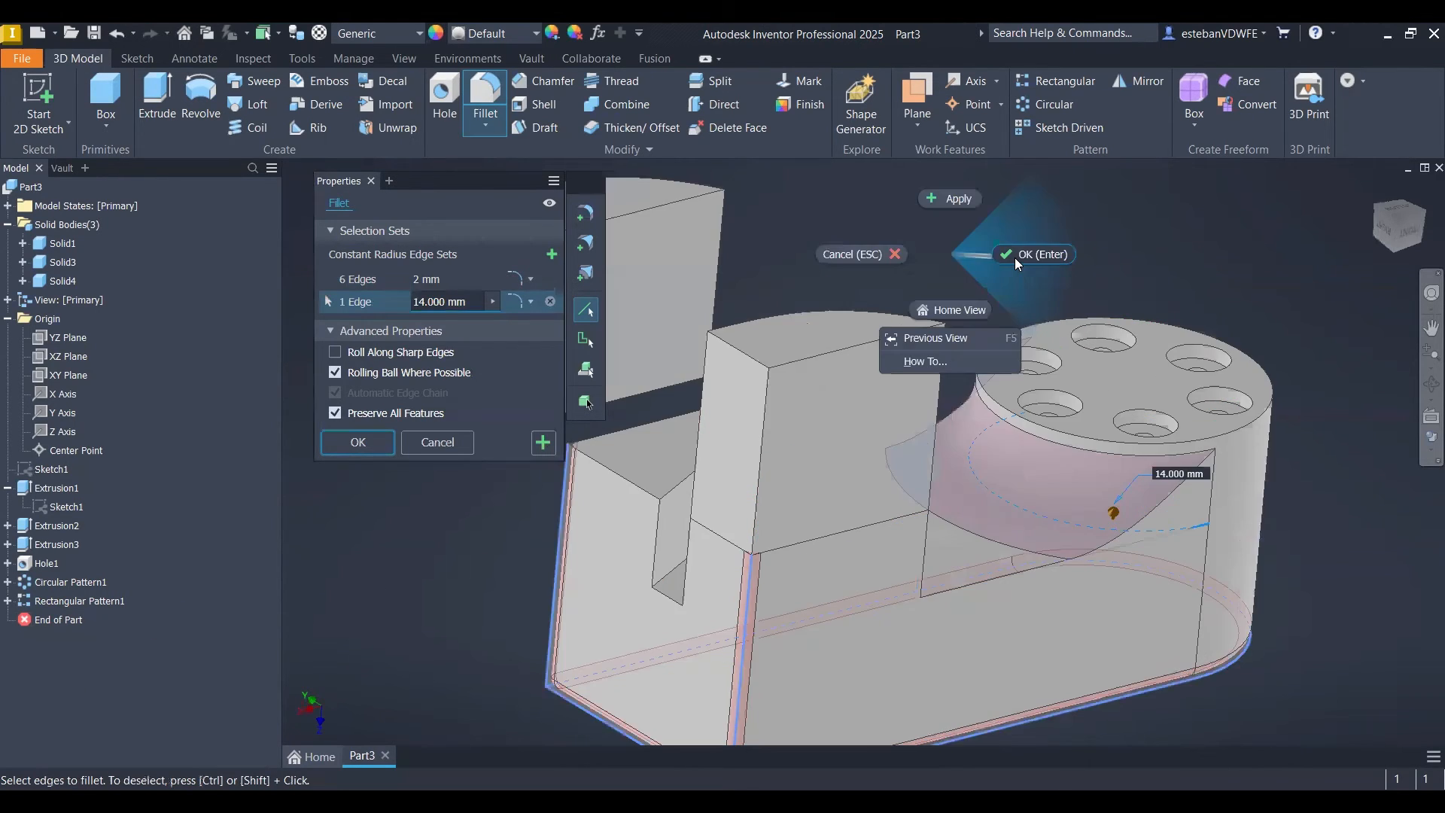
{"action": "left_click", "coordinate": [946, 251]}
{"action": "middle_click_drag", "start_coordinate": [880, 311], "coordinate": [998, 365]}
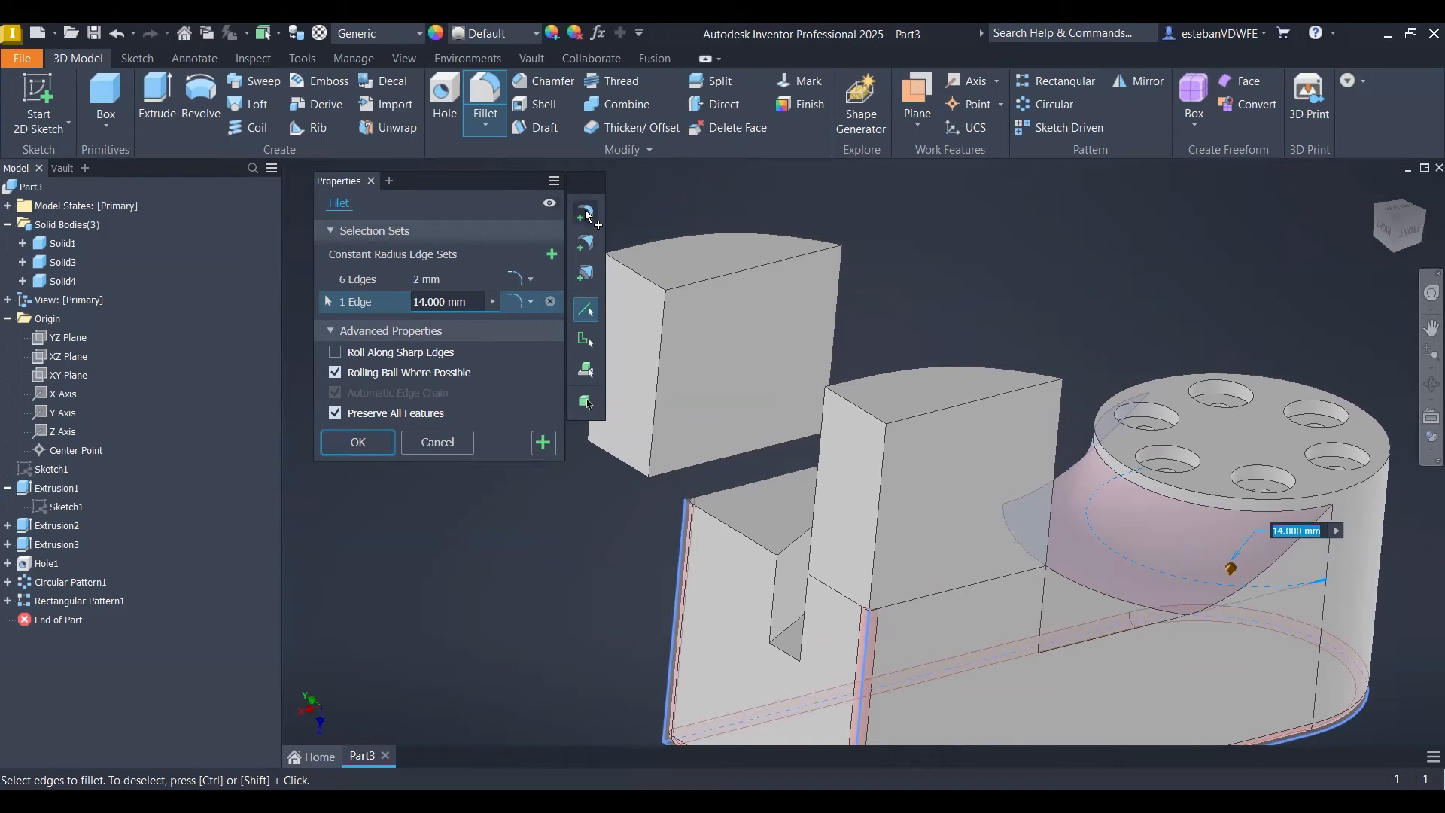
{"action": "left_click", "coordinate": [587, 370]}
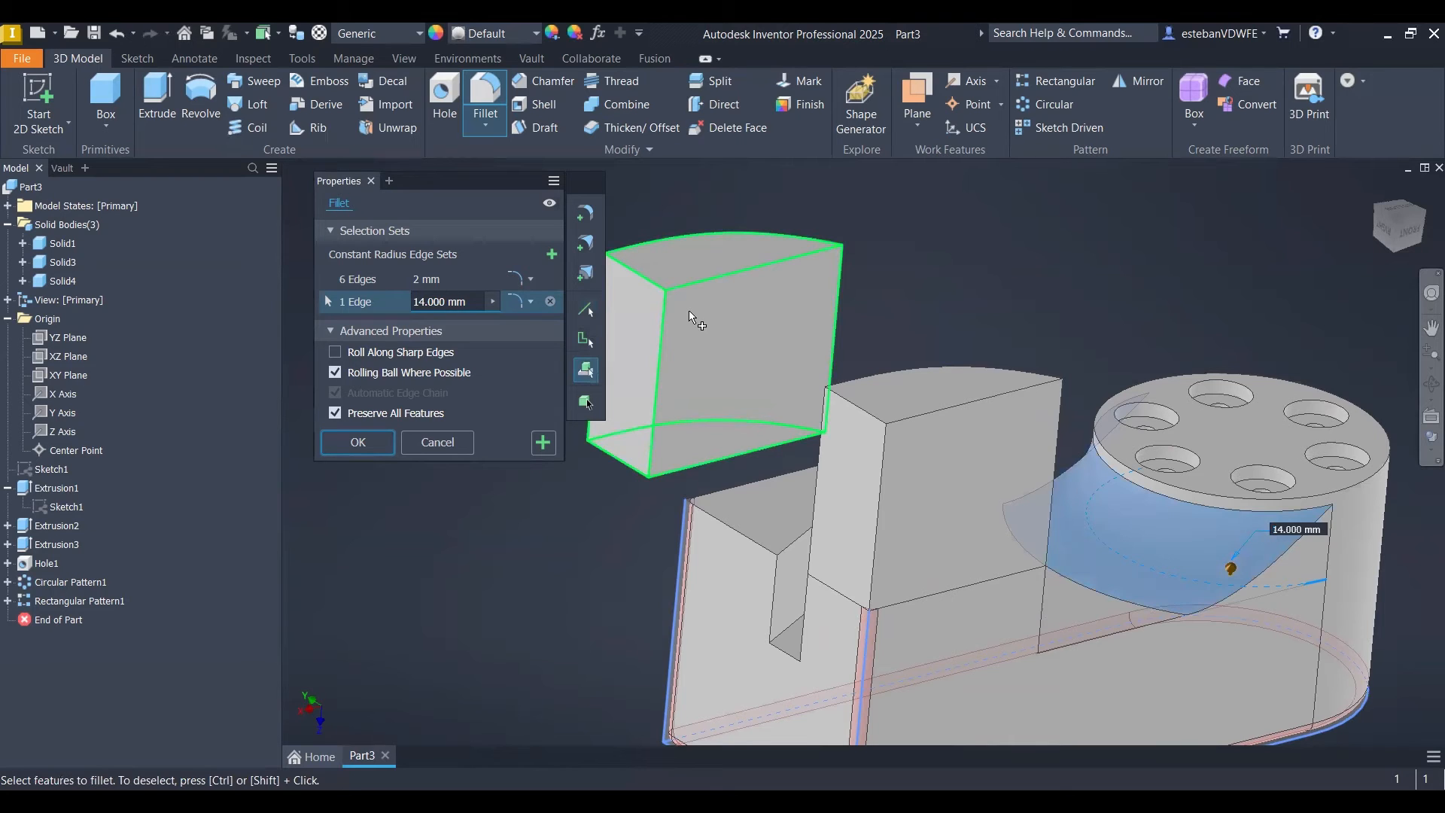
{"action": "left_click", "coordinate": [870, 395]}
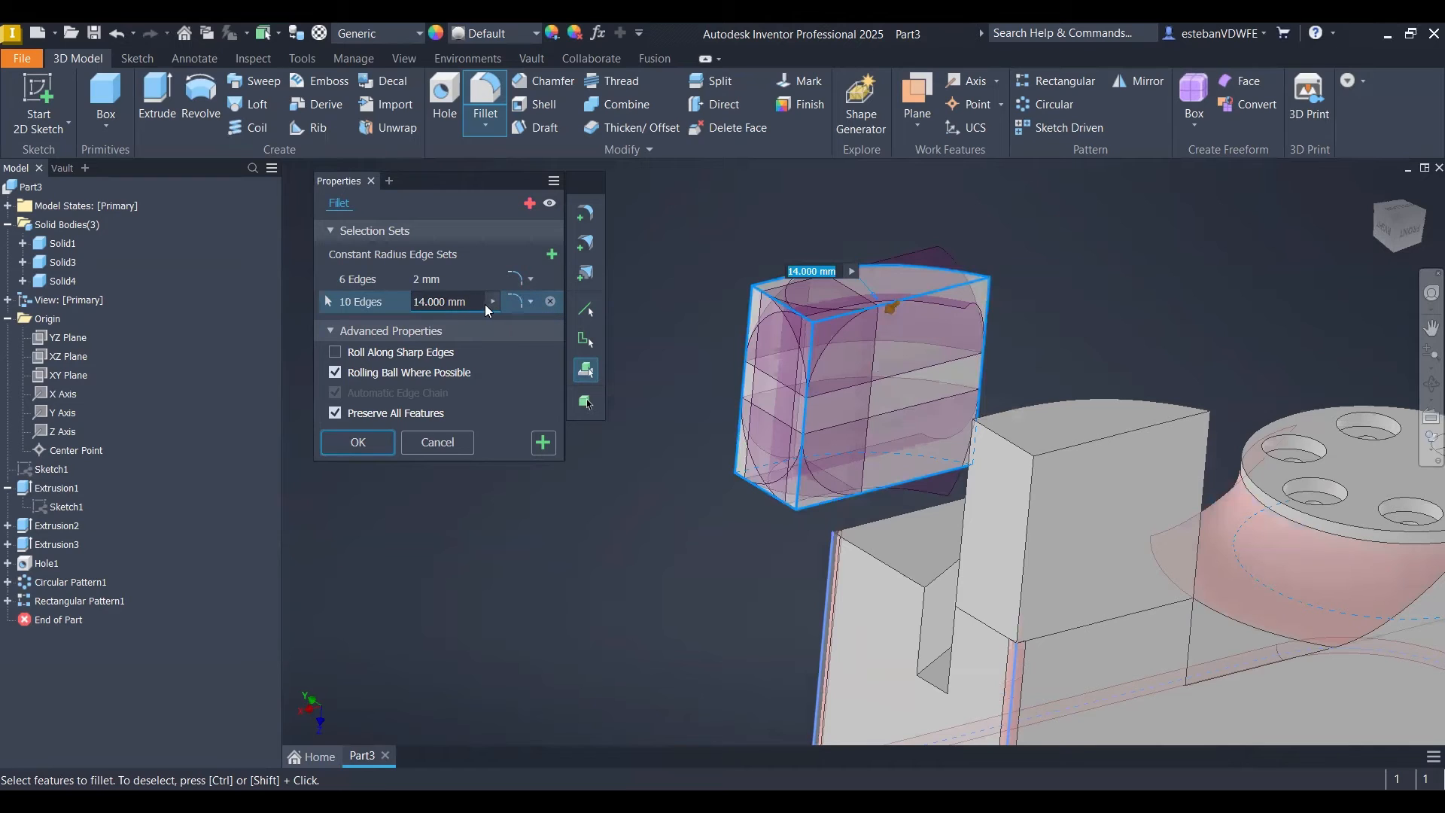
{"action": "left_click", "coordinate": [858, 350], "text": "ctrl"}
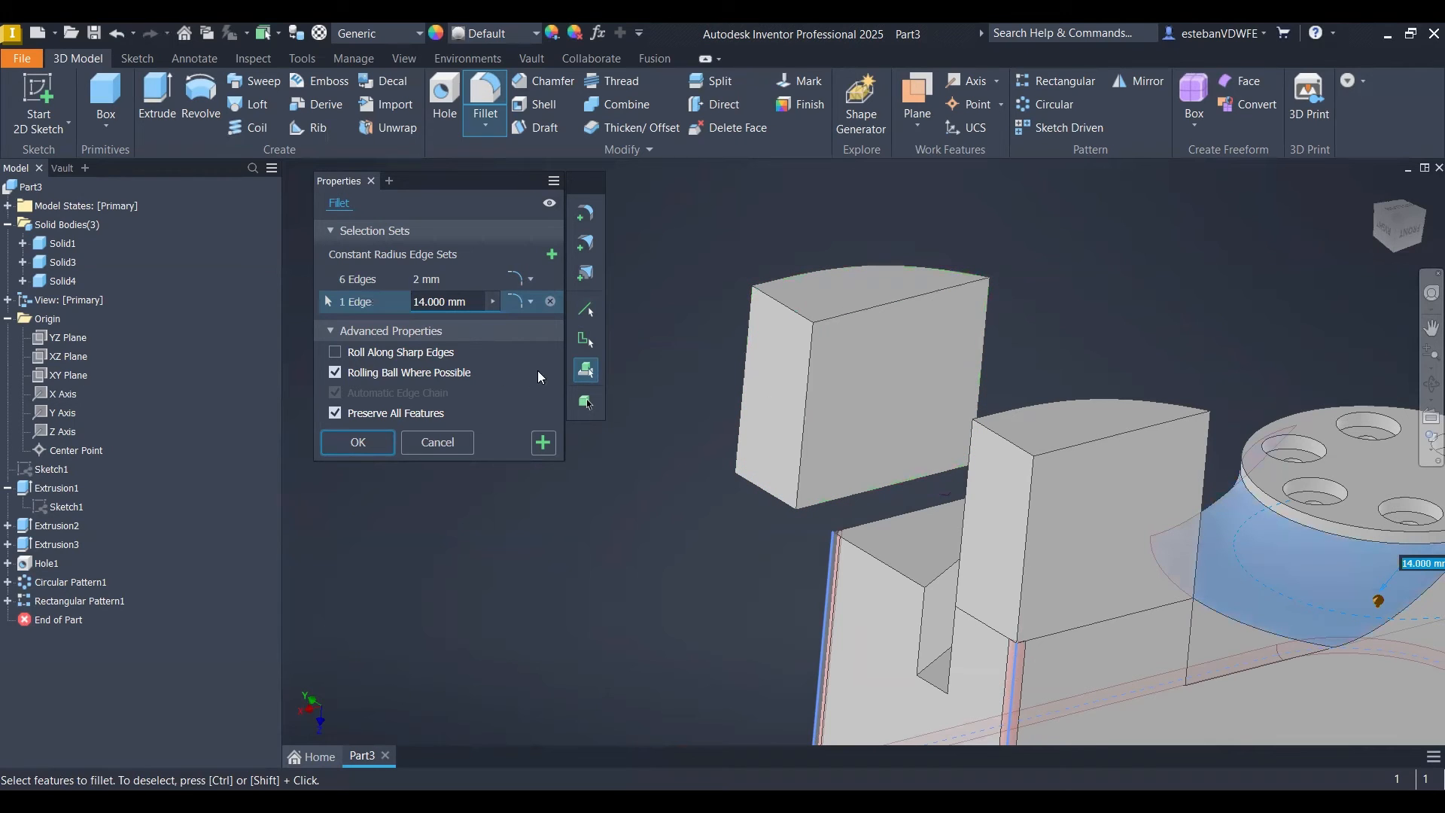
- Add a third constant-radius set of 2.5 mm covering all edges of the floating copied block in feature selection mode, and finish the fillet
{"action": "left_click", "coordinate": [587, 370]}
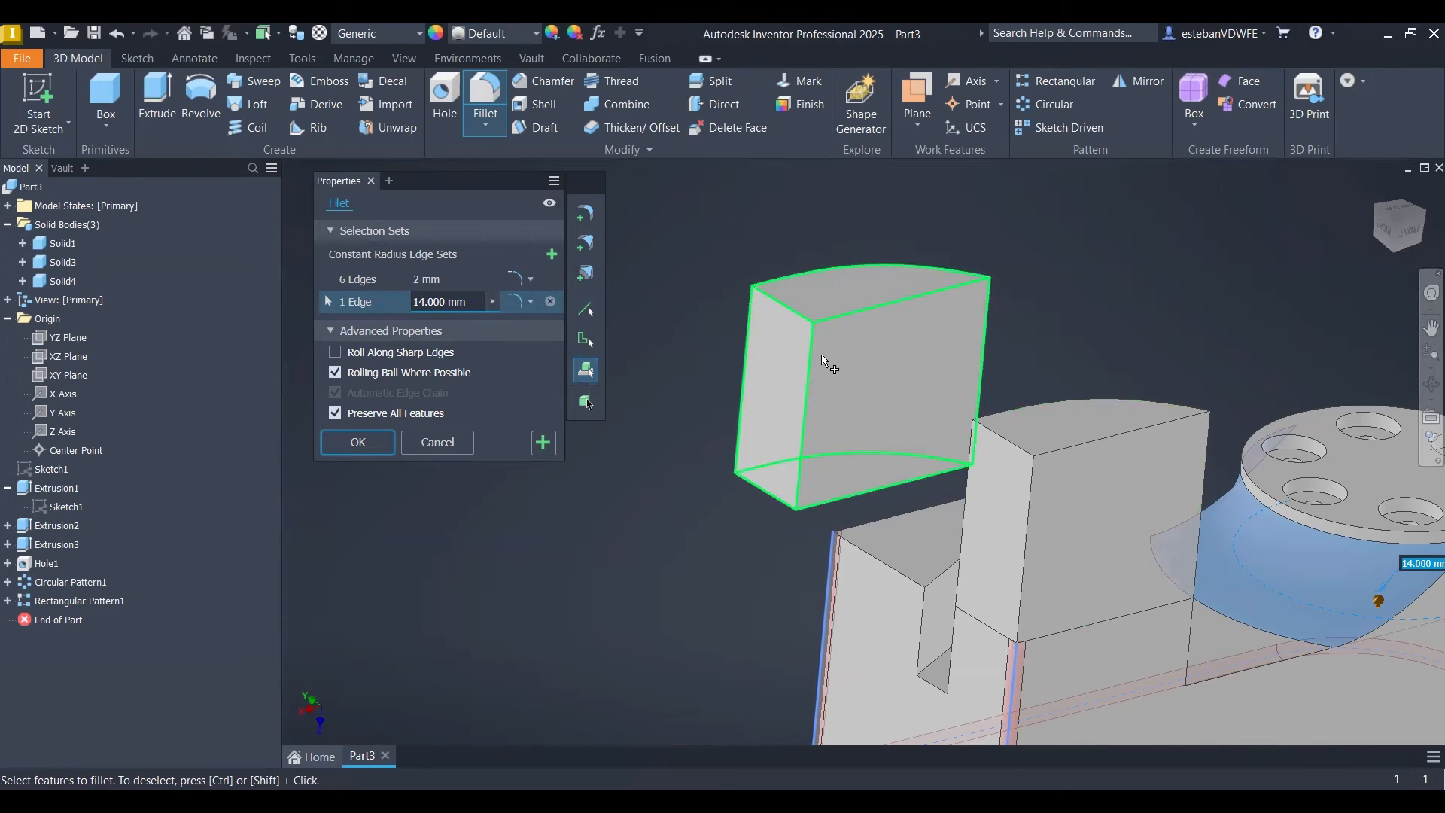
{"action": "left_click", "coordinate": [551, 255]}
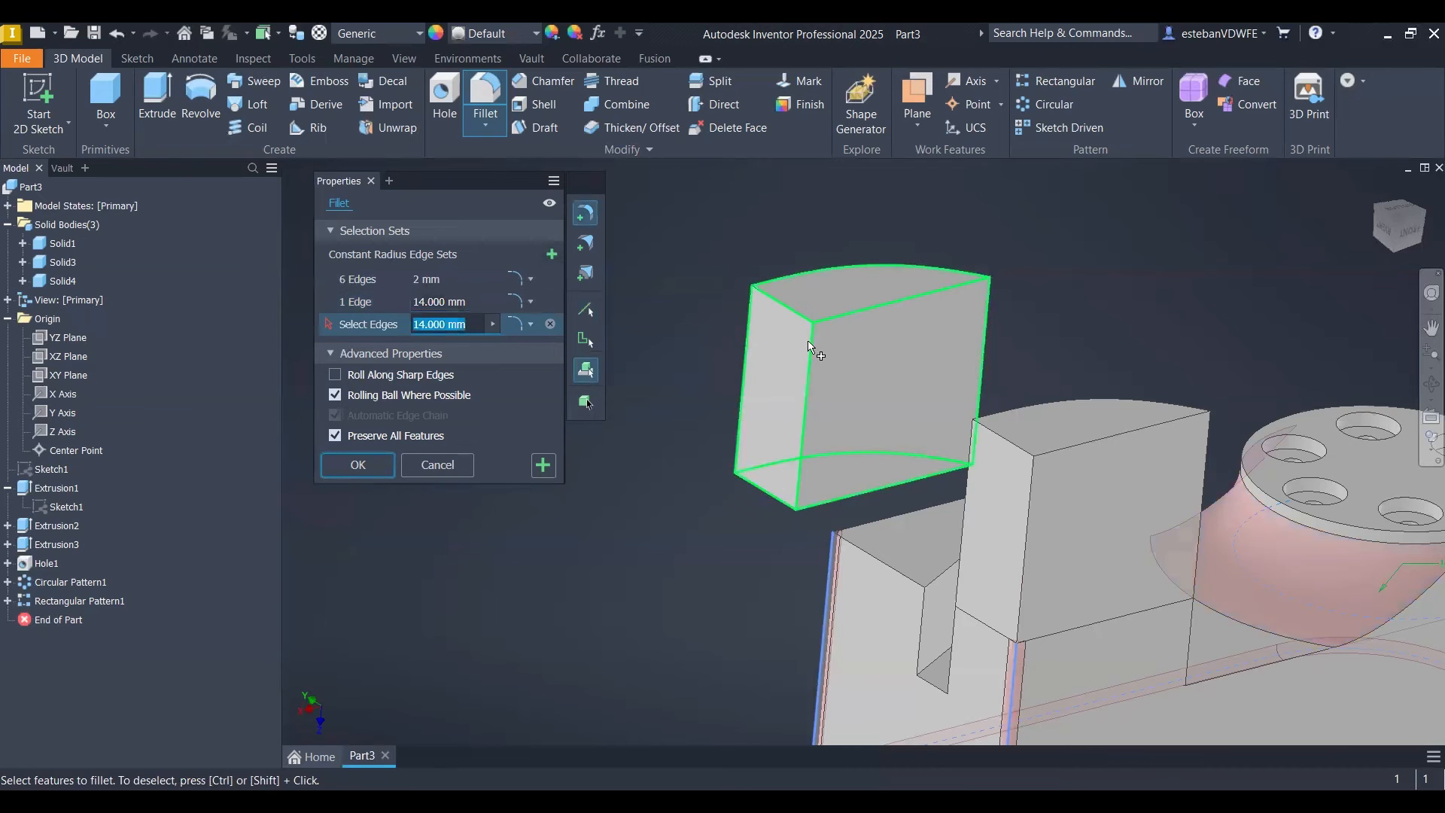
{"action": "left_click", "coordinate": [912, 316]}
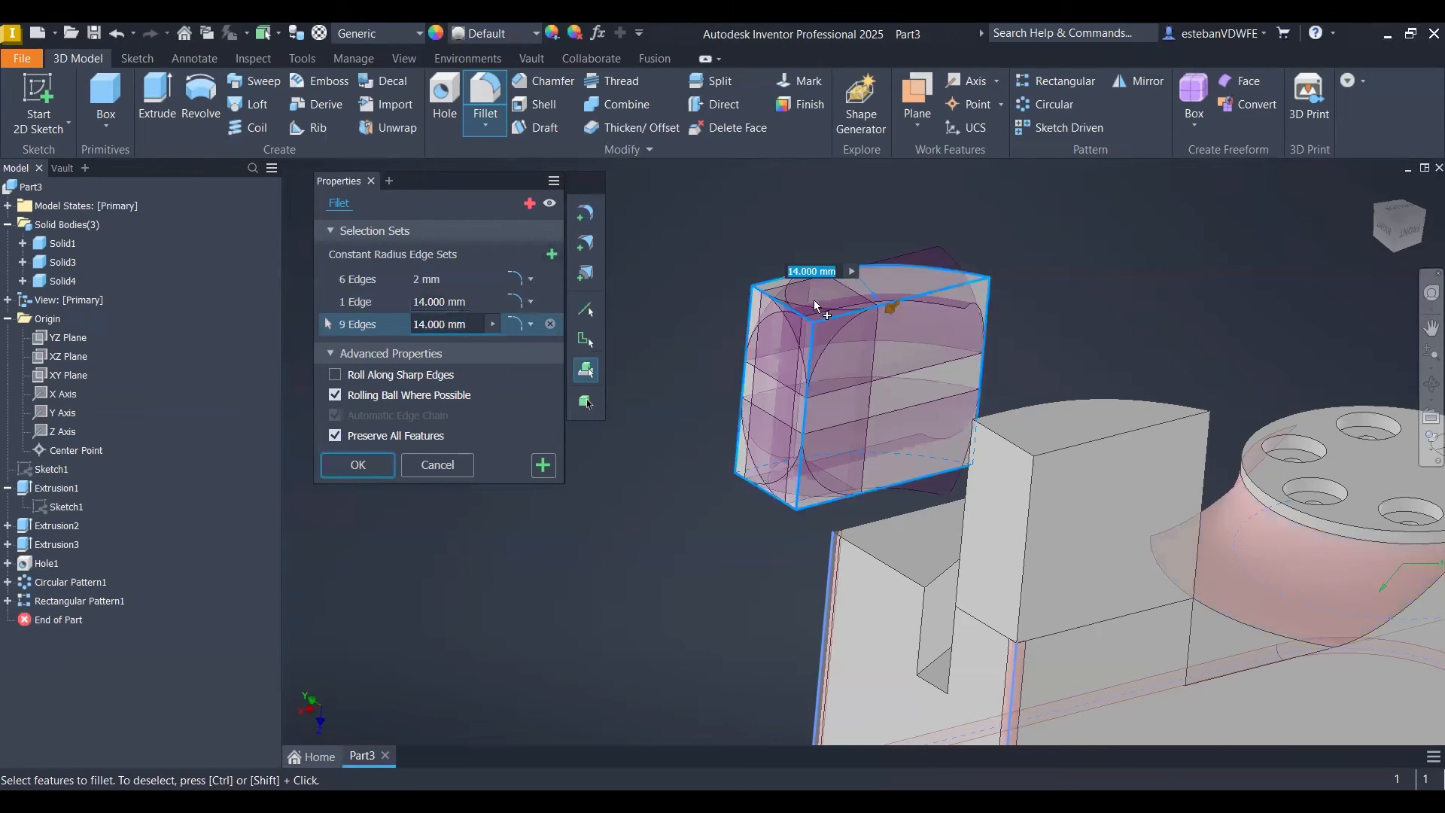
{"action": "scroll", "coordinate": [814, 299], "scroll_direction": "up", "scroll_amount": 5}
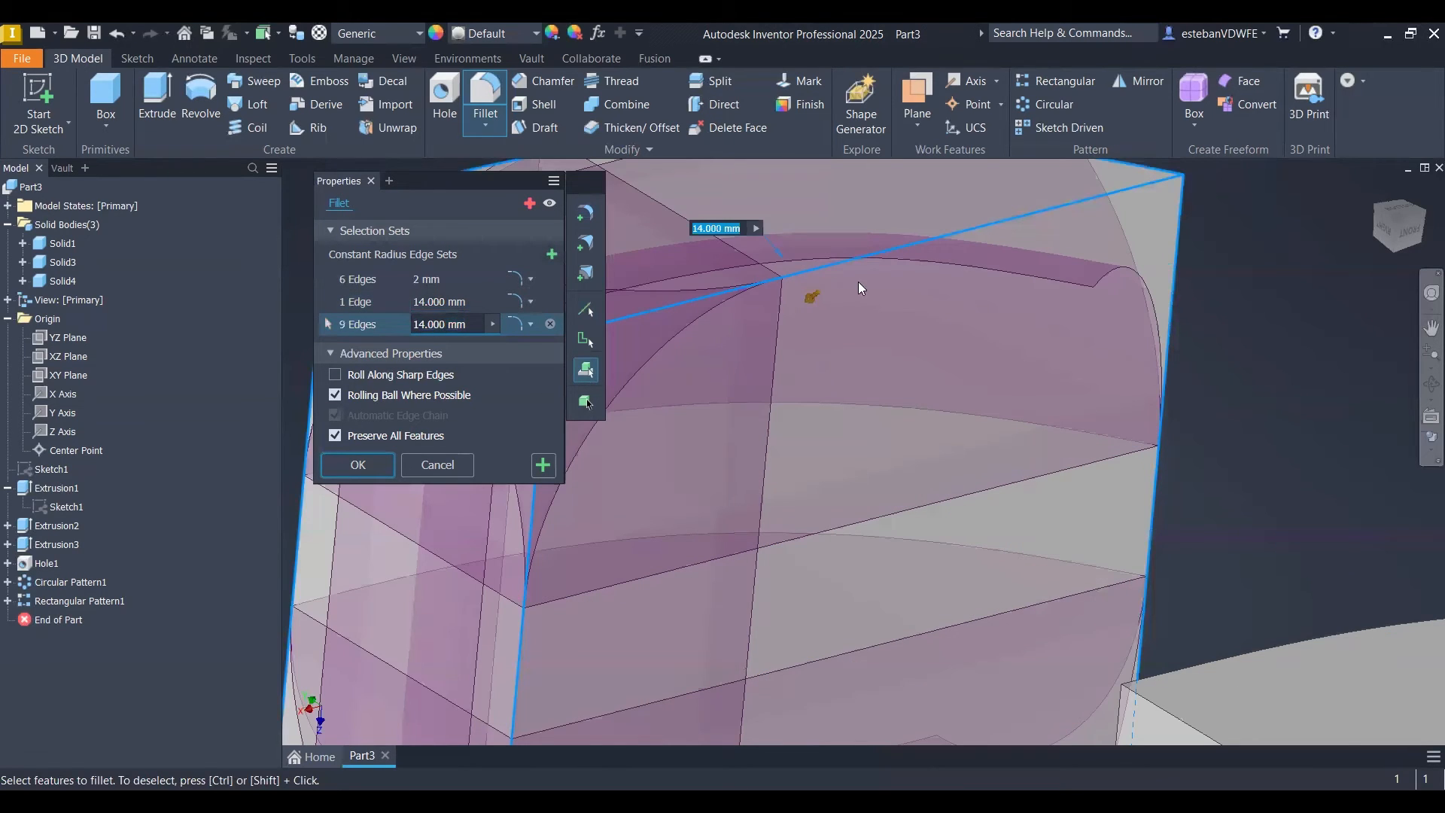
{"action": "type", "text": "1.5"}
{"action": "key", "text": "Return"}
{"action": "type", "text": "2.5"}
{"action": "key", "text": "Return"}
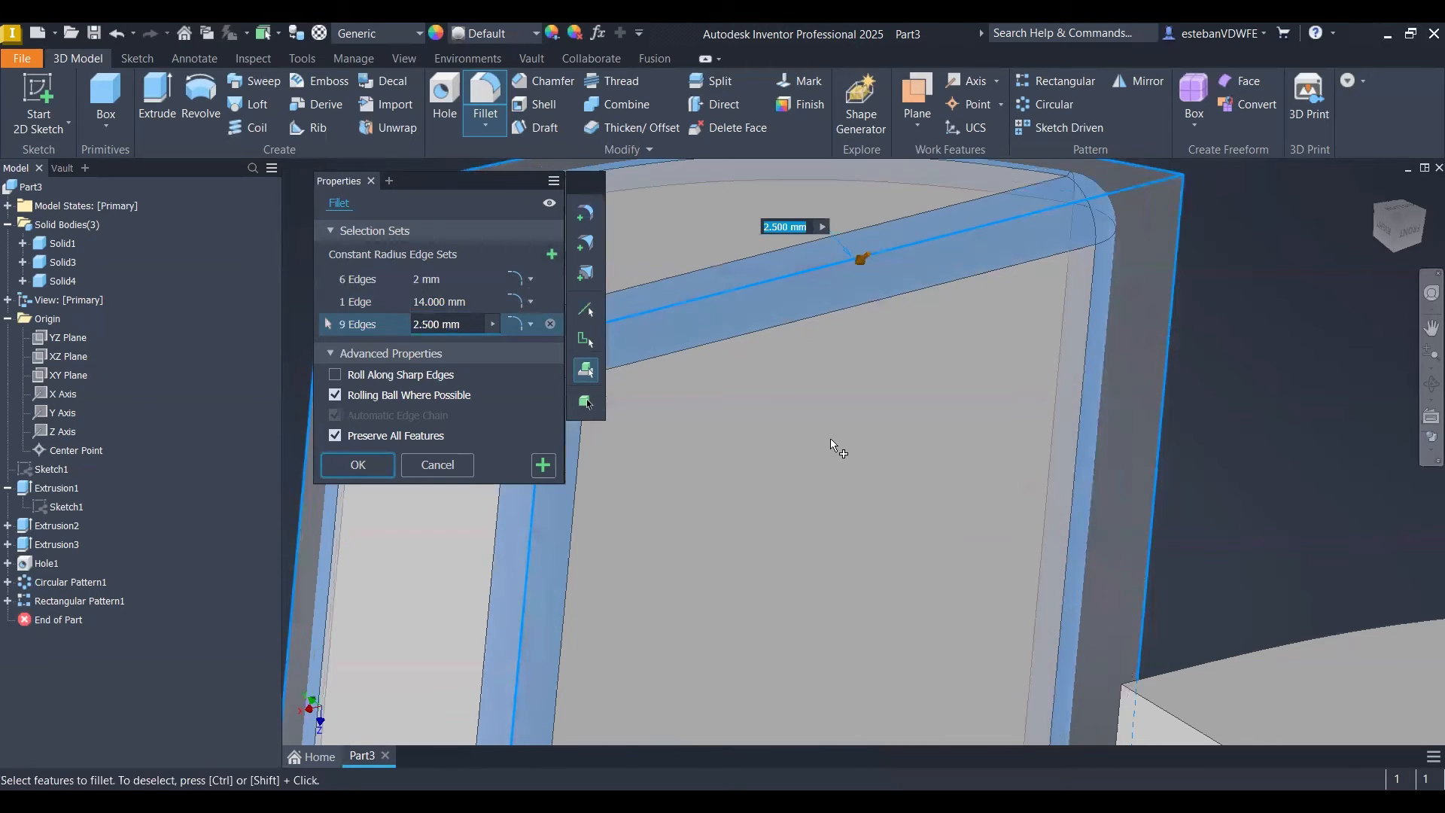
{"action": "key", "text": "Return"}
{"action": "scroll", "coordinate": [925, 474], "scroll_direction": "down", "scroll_amount": 5}
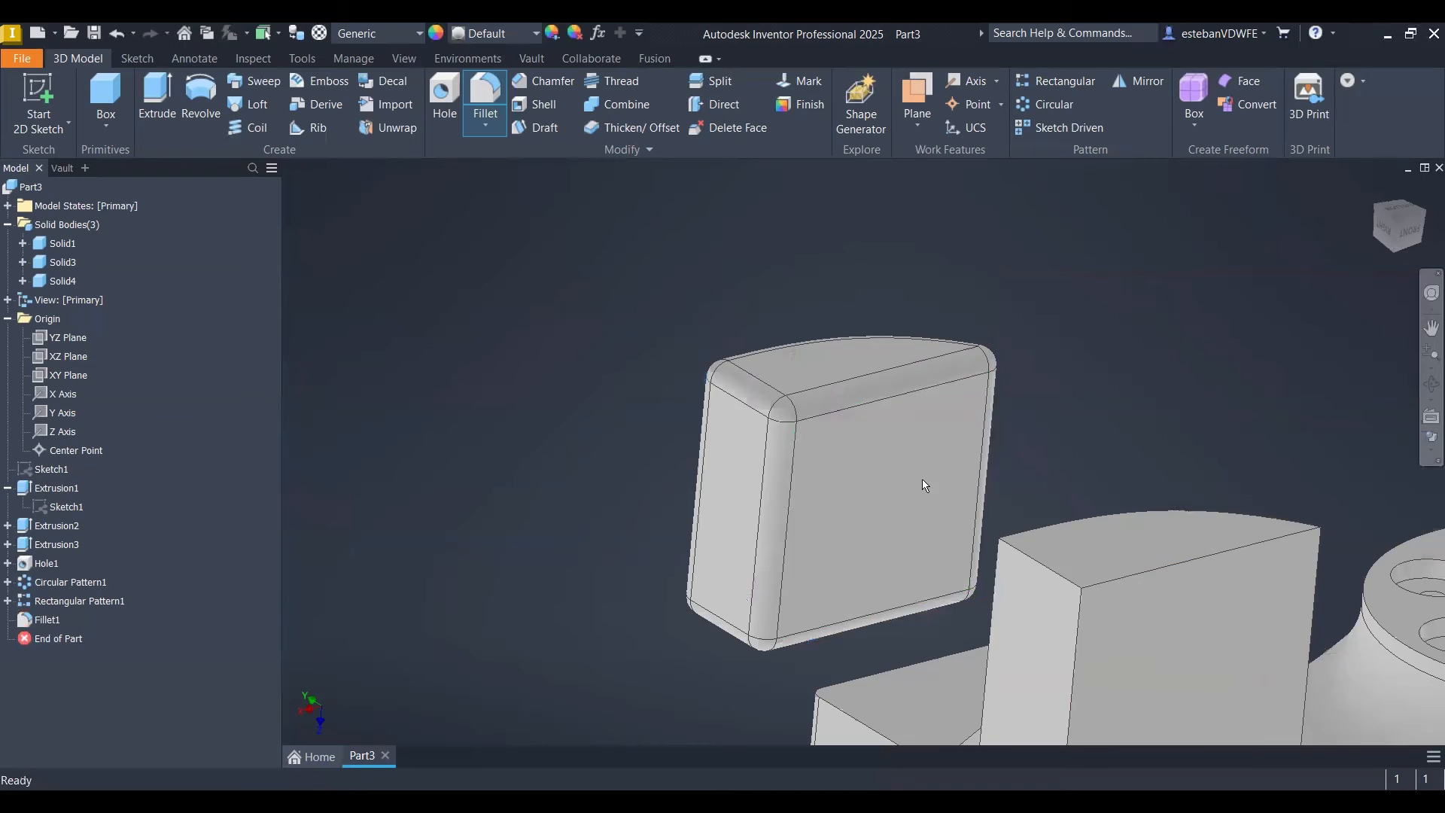
- Edit the fillet to add the edge loop of the base's triangular raised top face to the 2 mm edge set
{"action": "middle_click_drag", "start_coordinate": [924, 512], "coordinate": [1058, 413]}
{"action": "scroll", "coordinate": [877, 475], "scroll_direction": "down", "scroll_amount": 5}
{"action": "scroll", "coordinate": [1054, 451], "scroll_direction": "up", "scroll_amount": 8}
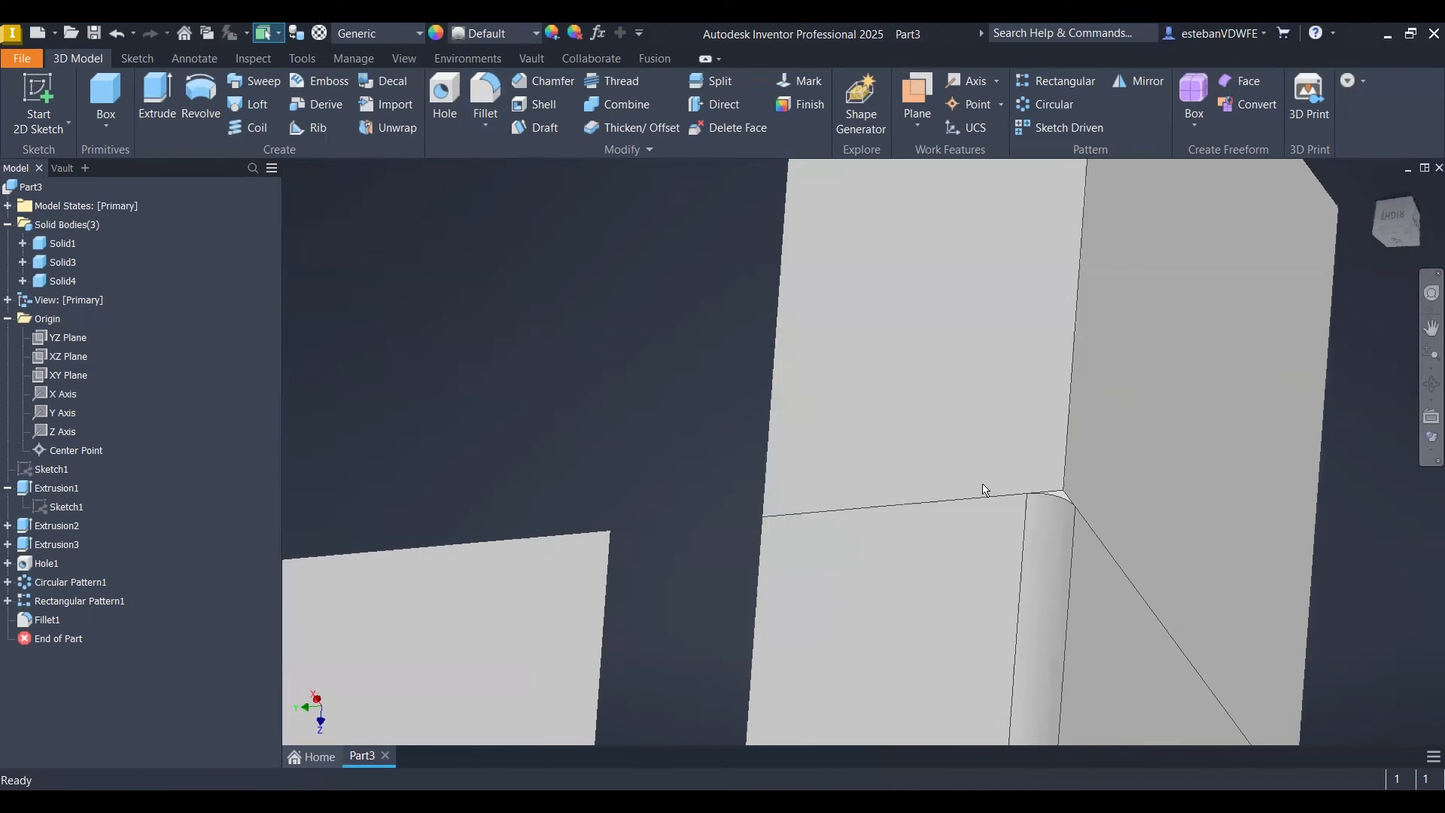
{"action": "scroll", "coordinate": [945, 468], "scroll_direction": "down", "scroll_amount": 8}
{"action": "middle_click_drag", "start_coordinate": [945, 467], "coordinate": [621, 531], "text": "shift"}
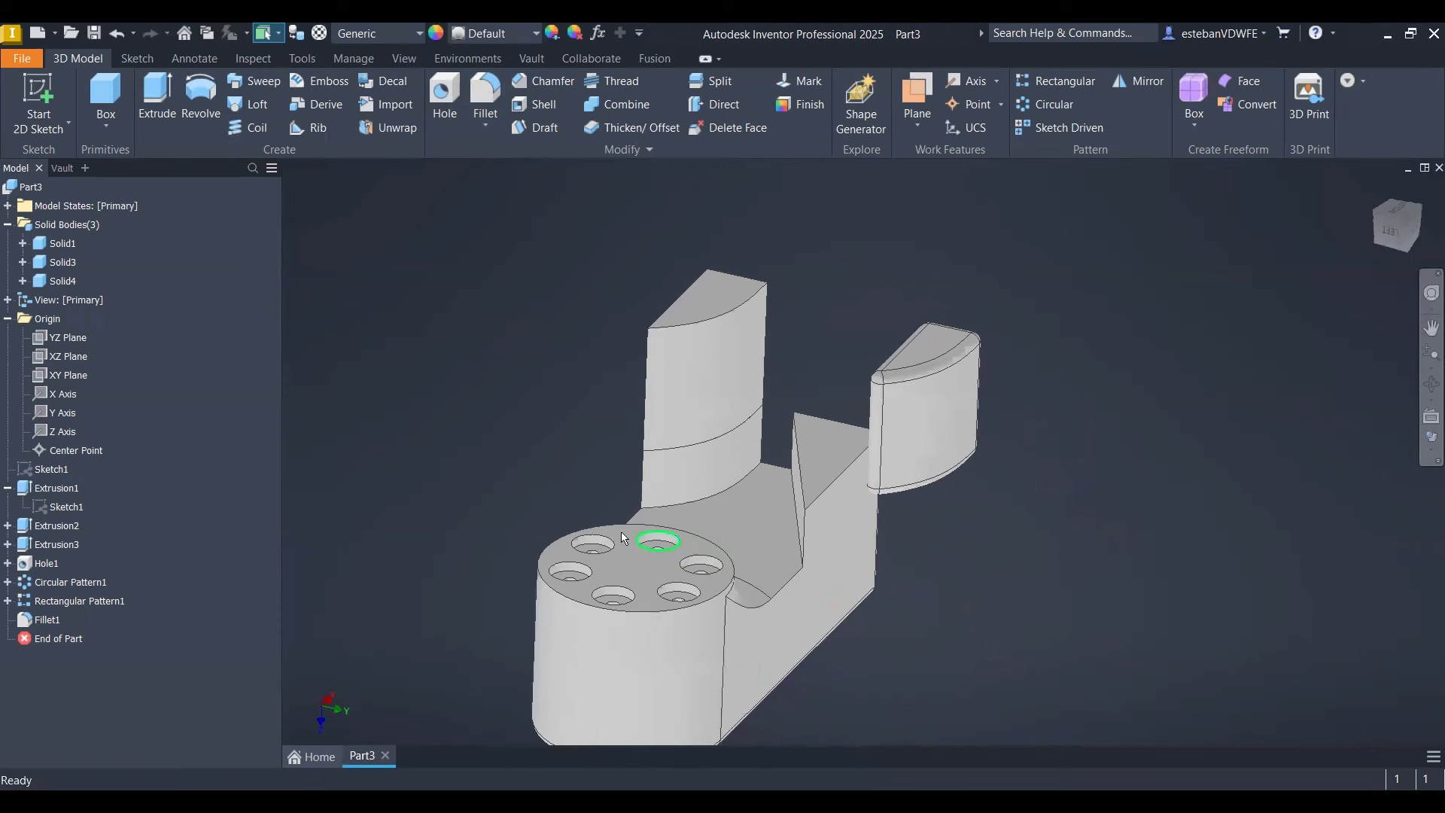
{"action": "left_click", "coordinate": [41, 621]}
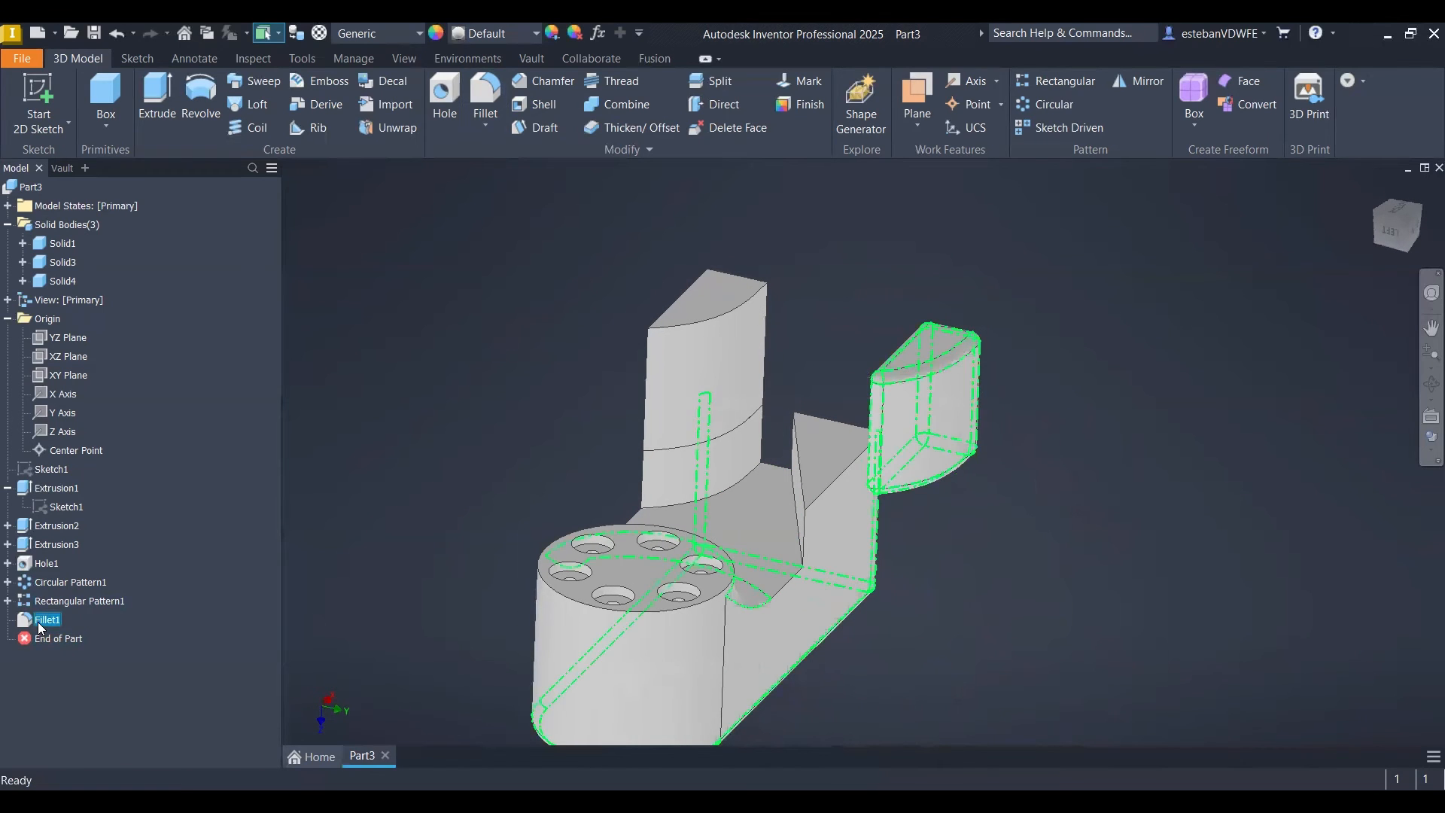
{"action": "double_click", "coordinate": [41, 622]}
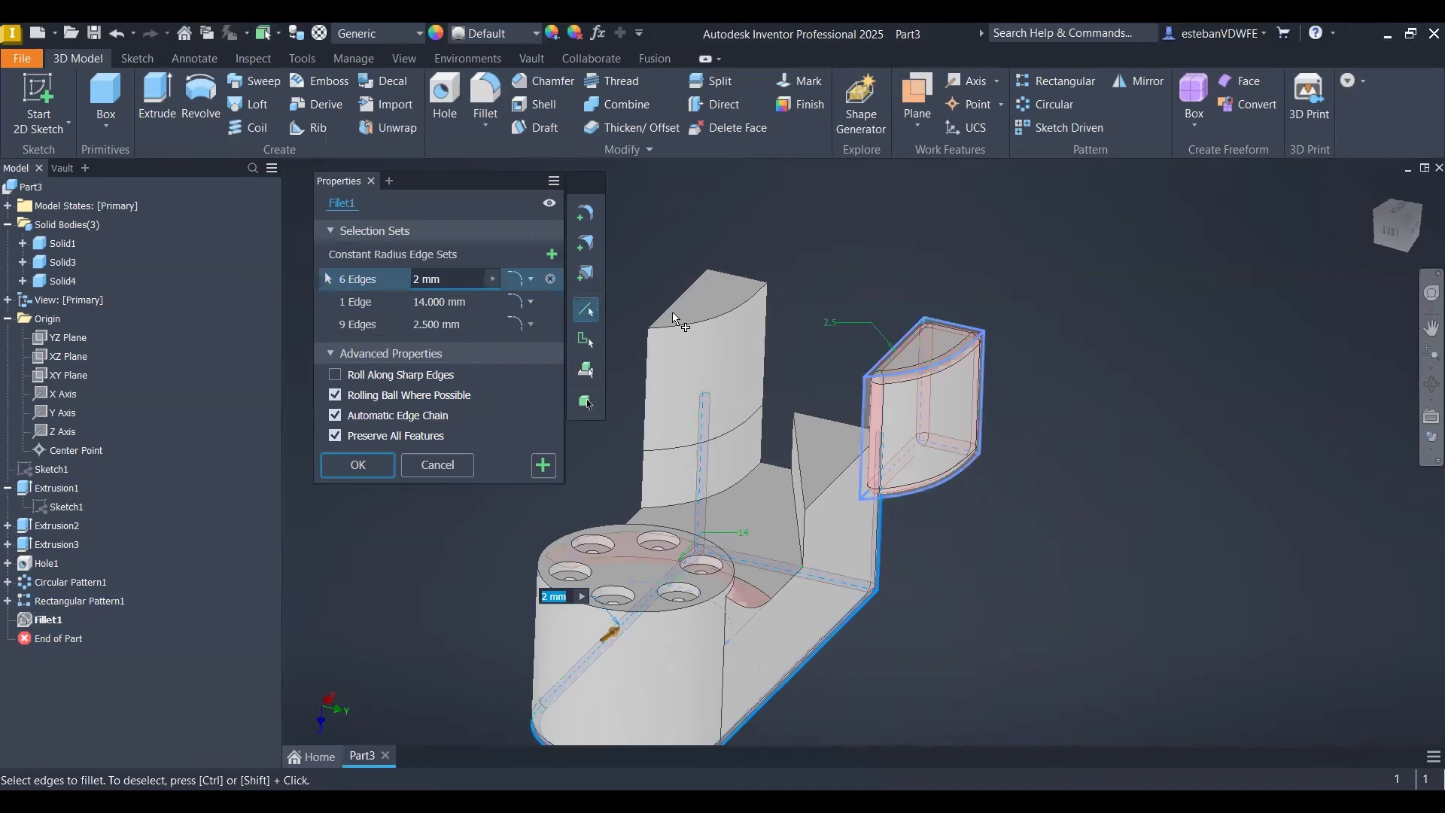
{"action": "left_click", "coordinate": [834, 488]}
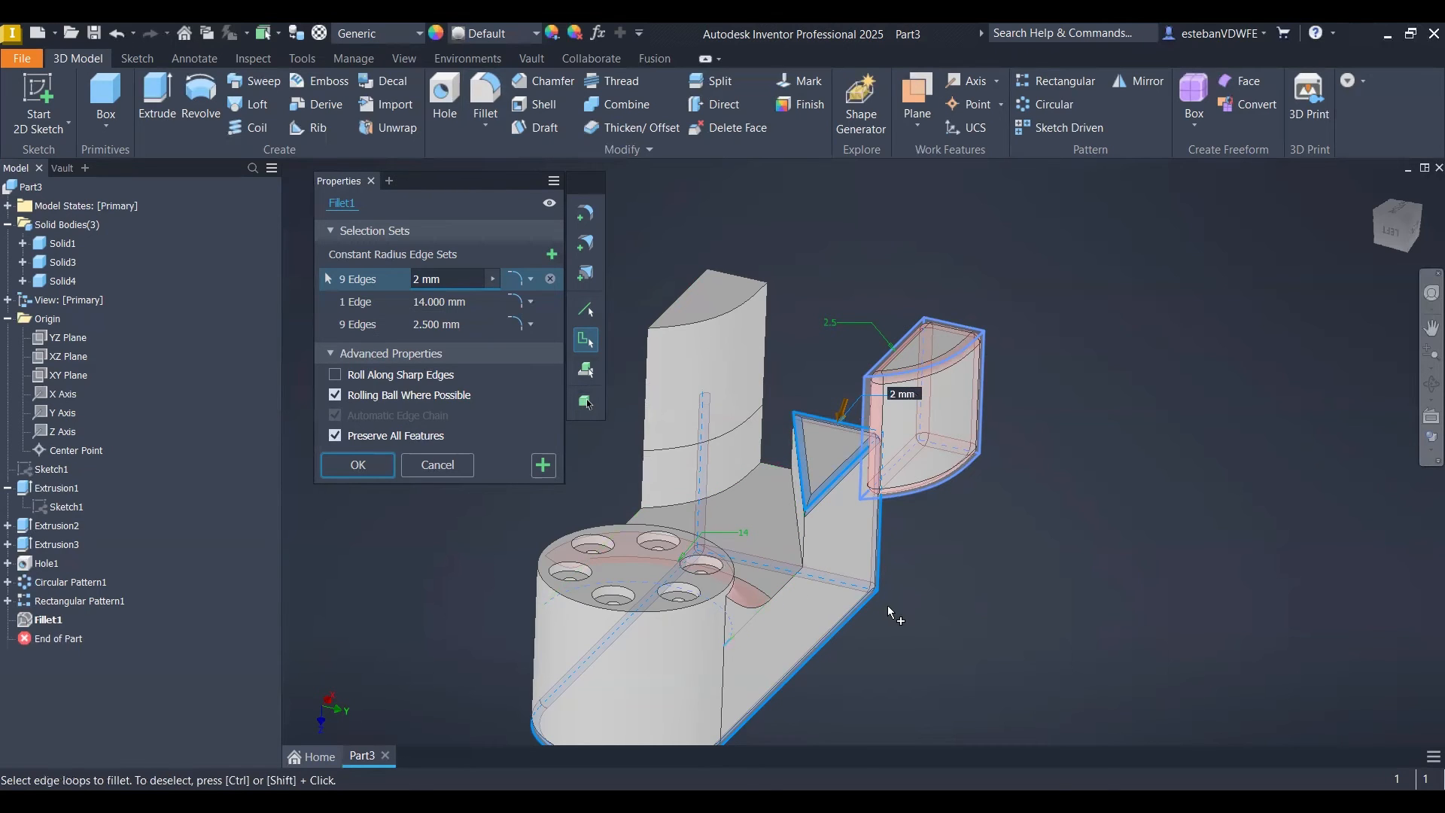
{"action": "left_click", "coordinate": [348, 457]}
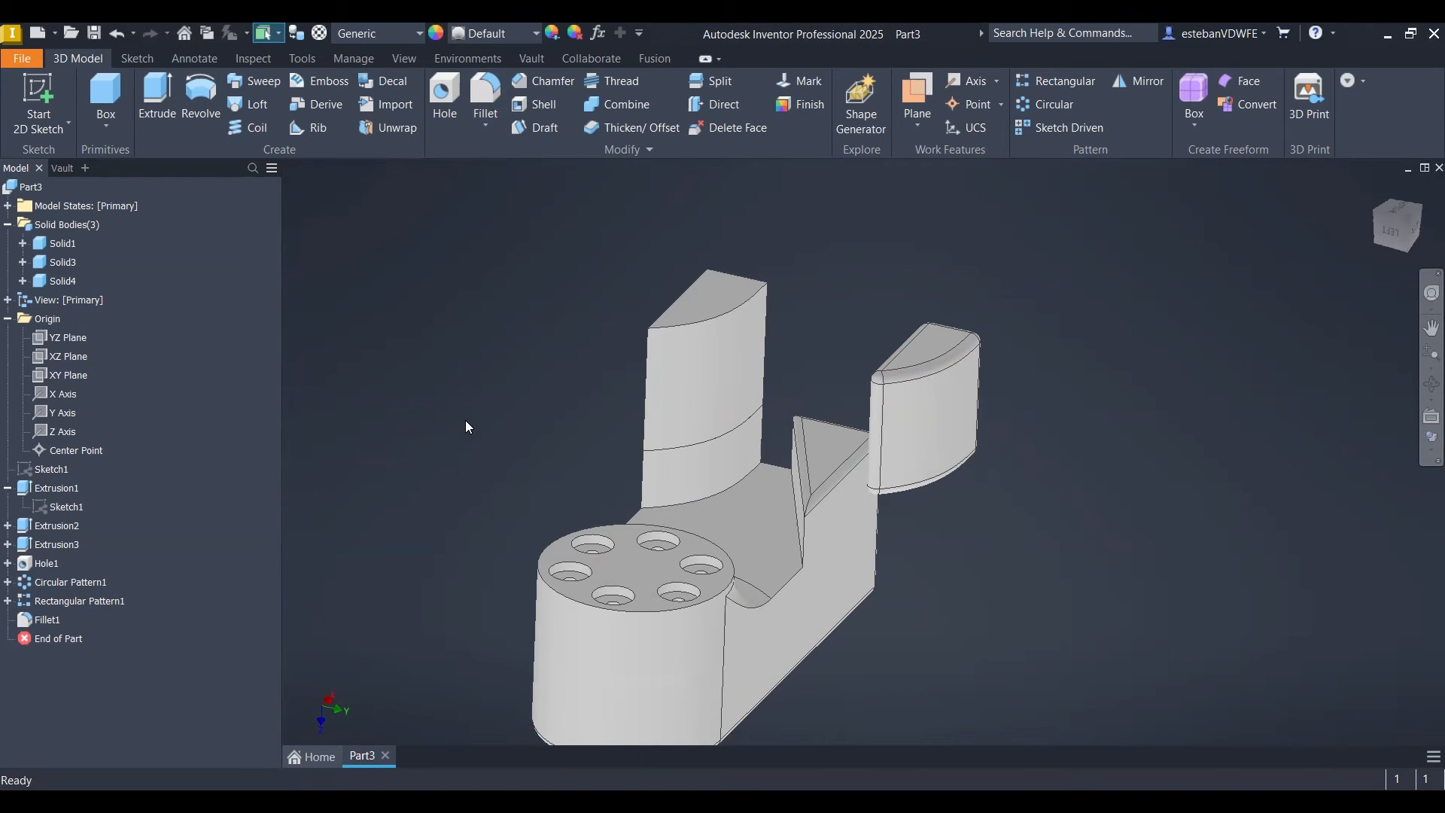
- Add the Parameters command group to the 3D Model ribbon
{"action": "mouse_move", "coordinate": [481, 423]}
{"action": "middle_mouse_down", "text": "shift"}
{"action": "mouse_move", "coordinate": [518, 434]}
{"action": "mouse_move", "coordinate": [639, 361]}
{"action": "mouse_move", "coordinate": [787, 429]}
{"action": "mouse_move", "coordinate": [790, 399]}
{"action": "mouse_move", "coordinate": [729, 400]}
{"action": "middle_mouse_up", "text": "shift"}
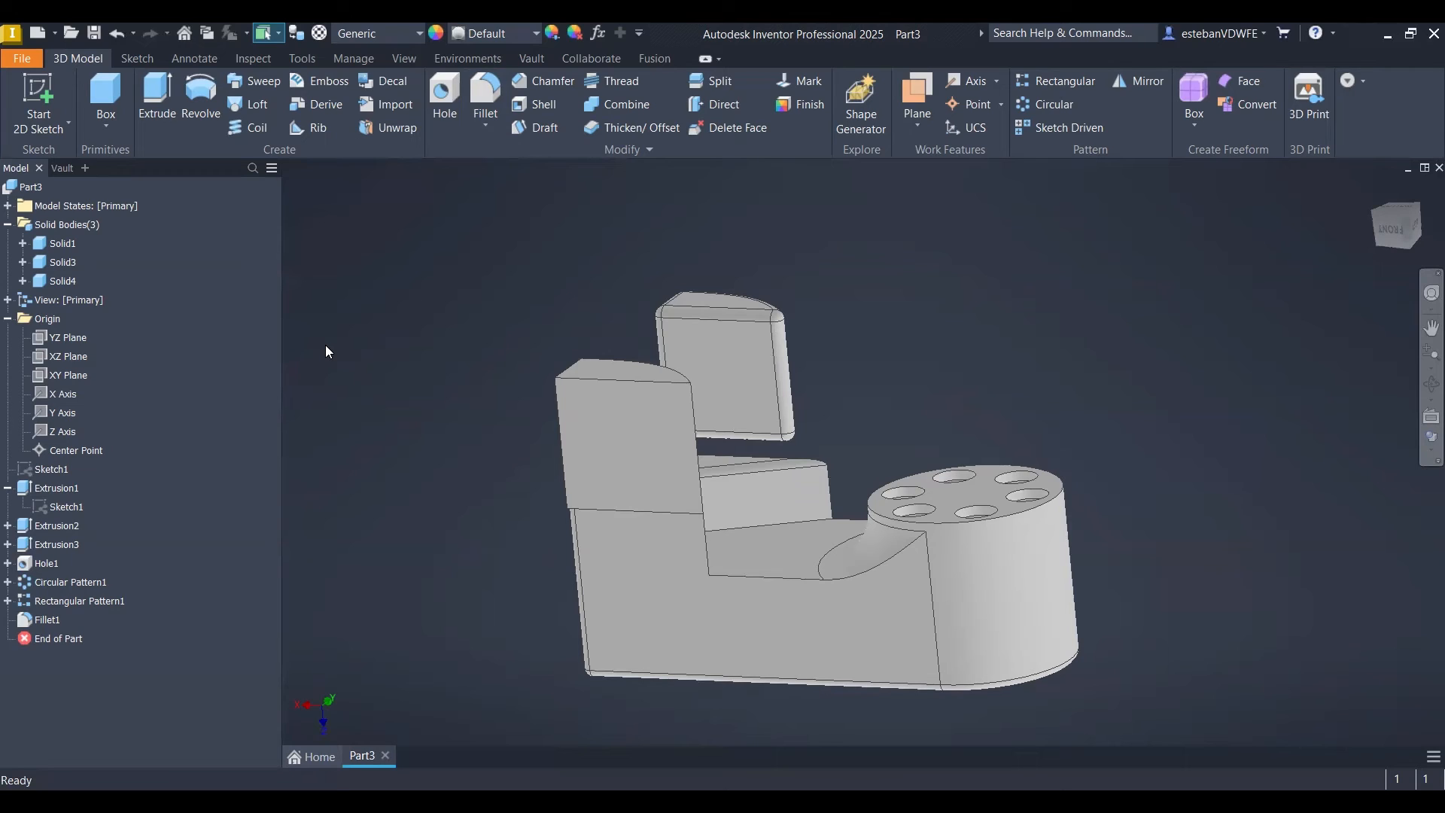
{"action": "left_click", "coordinate": [1011, 583]}
{"action": "left_click", "coordinate": [983, 389]}
{"action": "left_click", "coordinate": [1354, 83]}
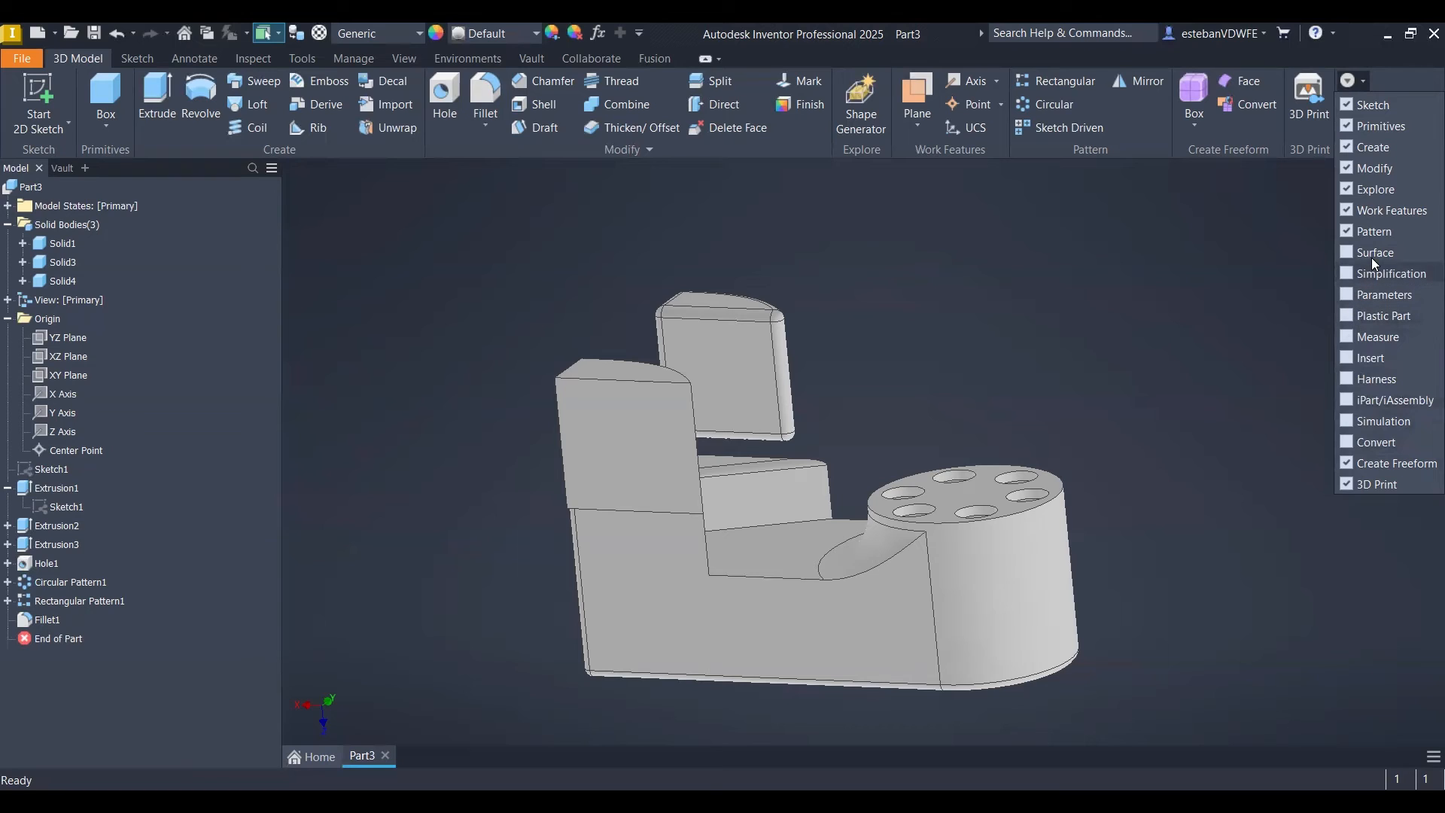
{"action": "left_click", "coordinate": [1359, 295]}
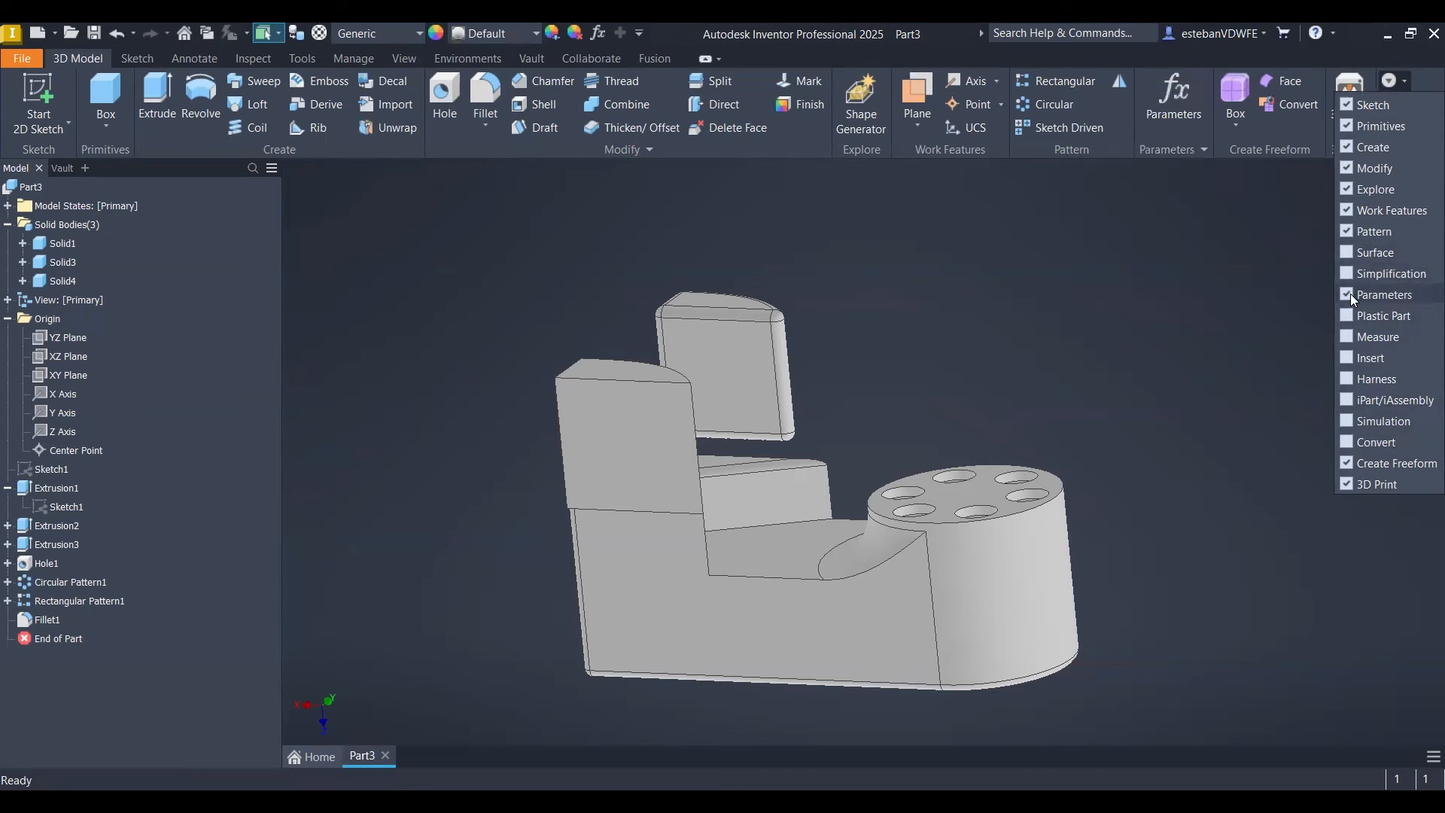
- Open the Parameters table and examine the model parameters, their equations and the features that consume them
{"action": "left_click", "coordinate": [950, 242]}
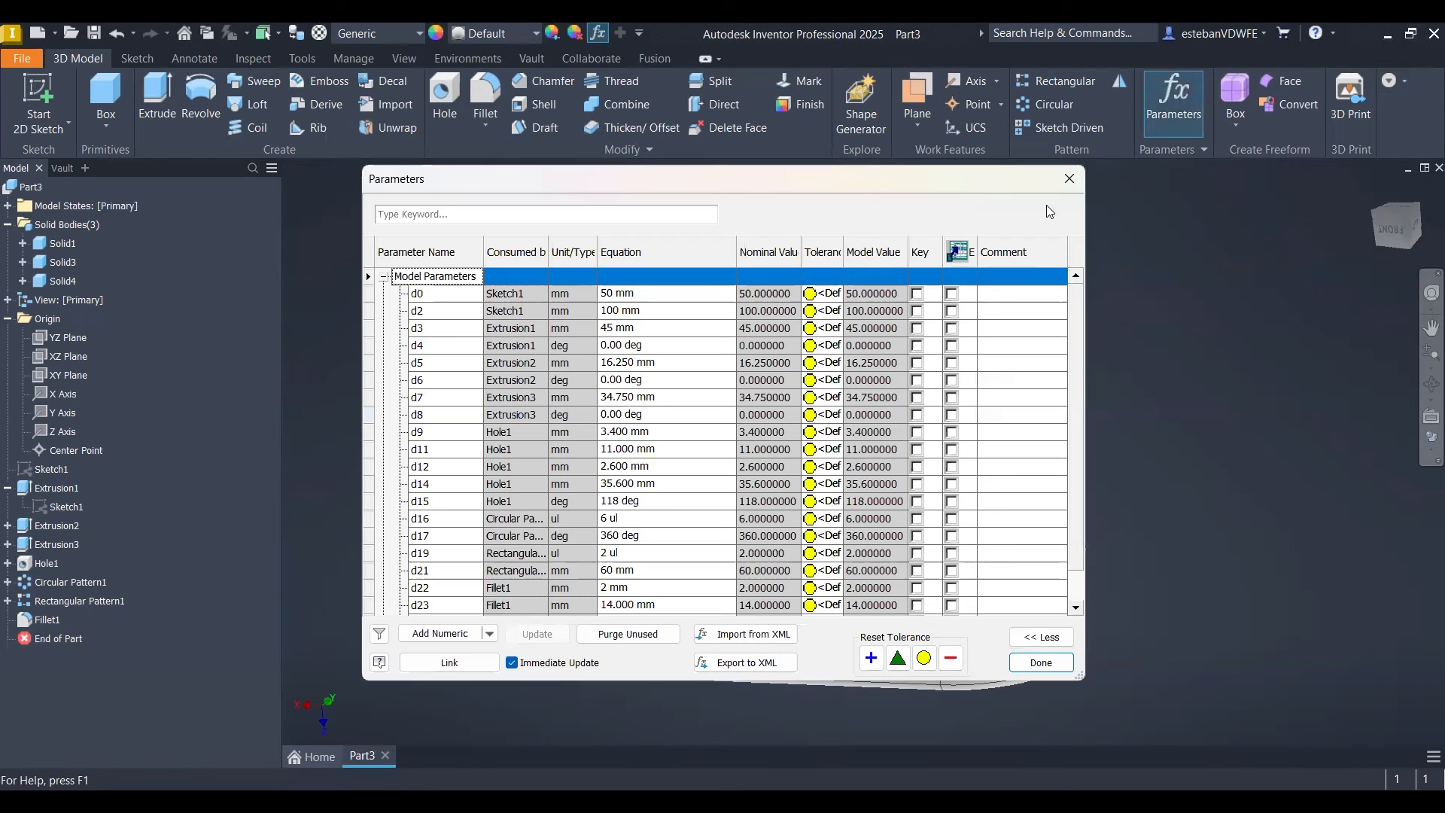
{"action": "left_click", "coordinate": [1069, 179]}
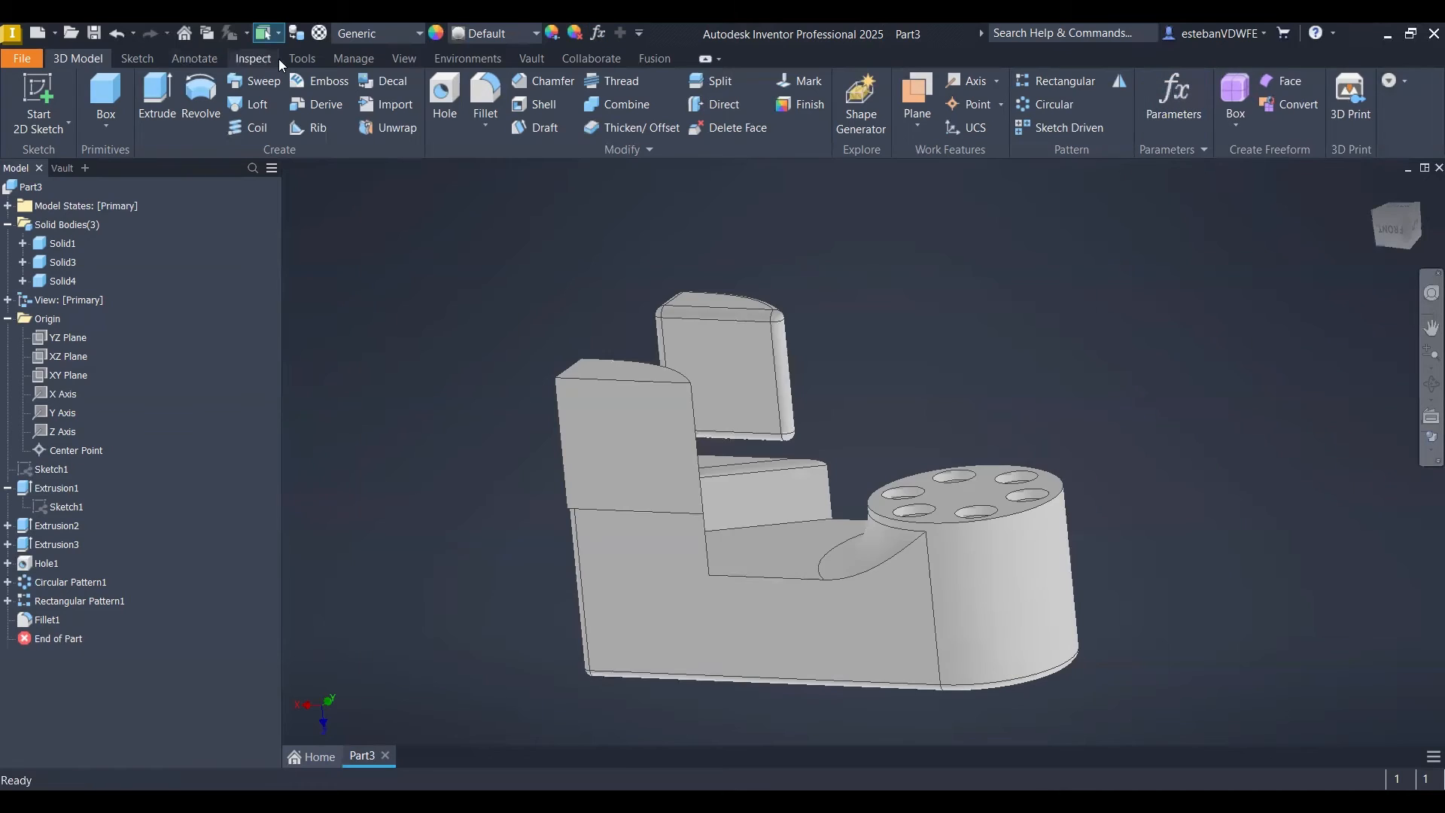
{"action": "left_click", "coordinate": [309, 60]}
{"action": "left_click", "coordinate": [333, 59]}
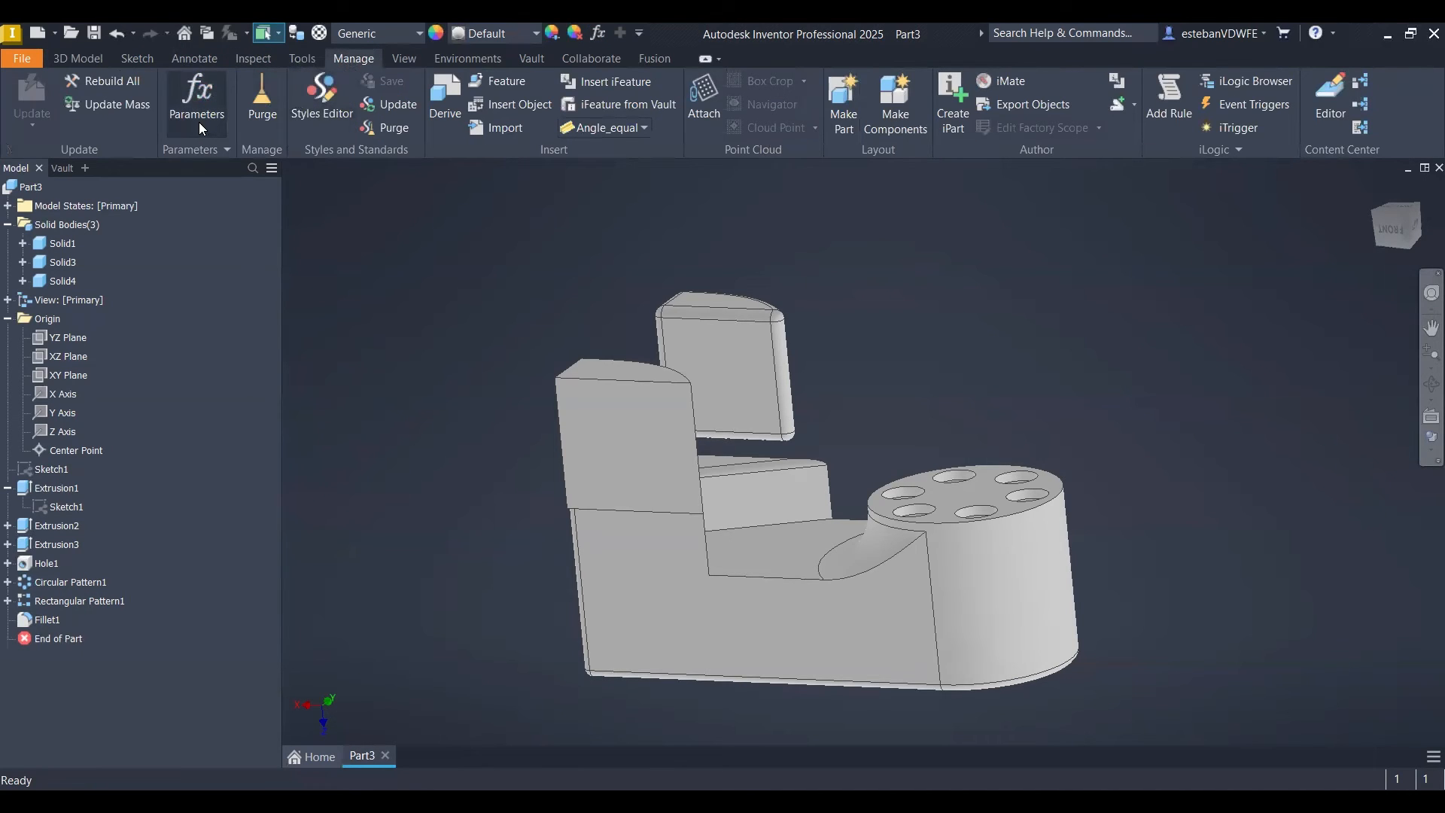
{"action": "left_click", "coordinate": [75, 58]}
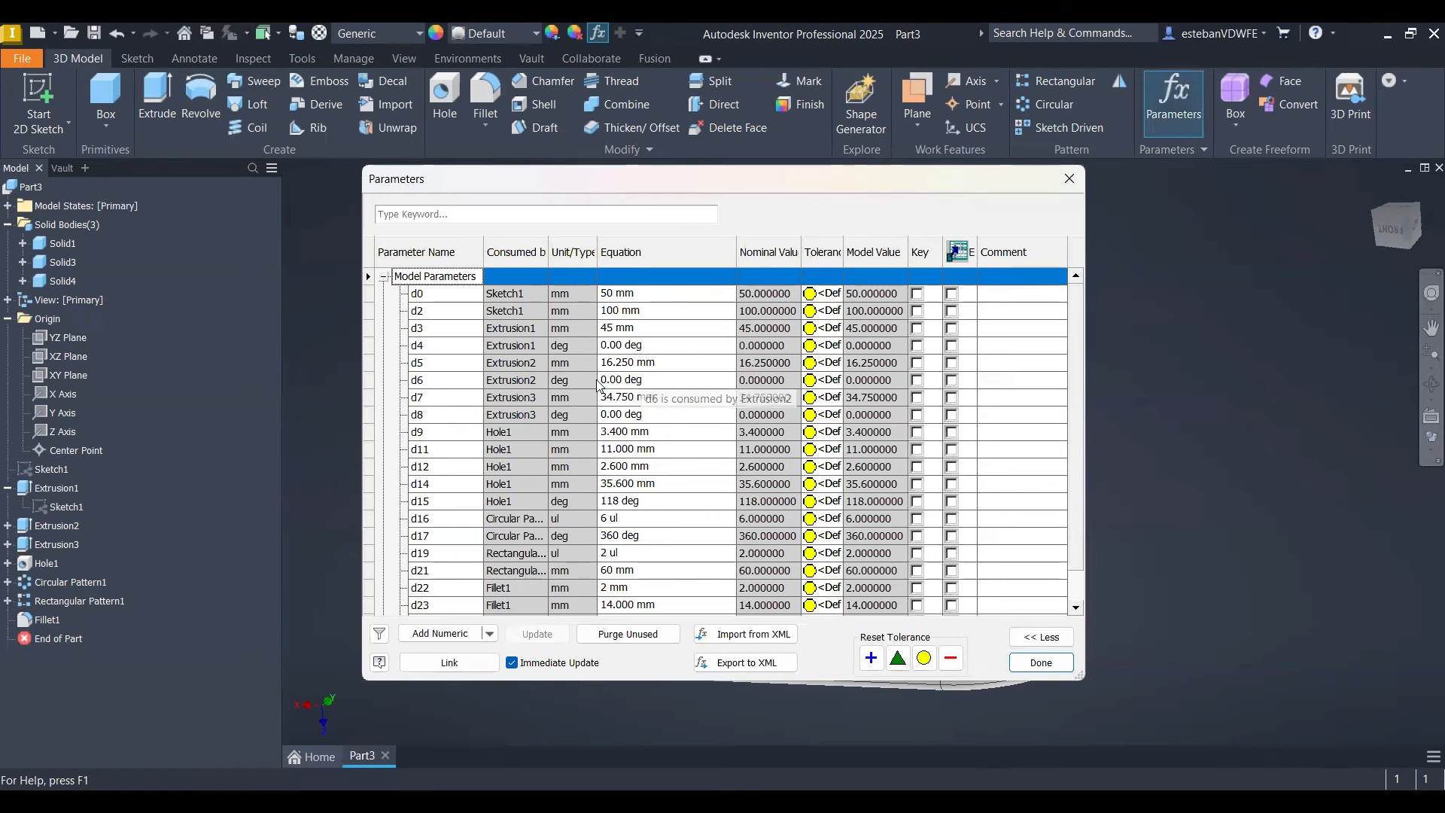
{"action": "scroll", "coordinate": [448, 369], "scroll_direction": "down", "scroll_amount": 1}
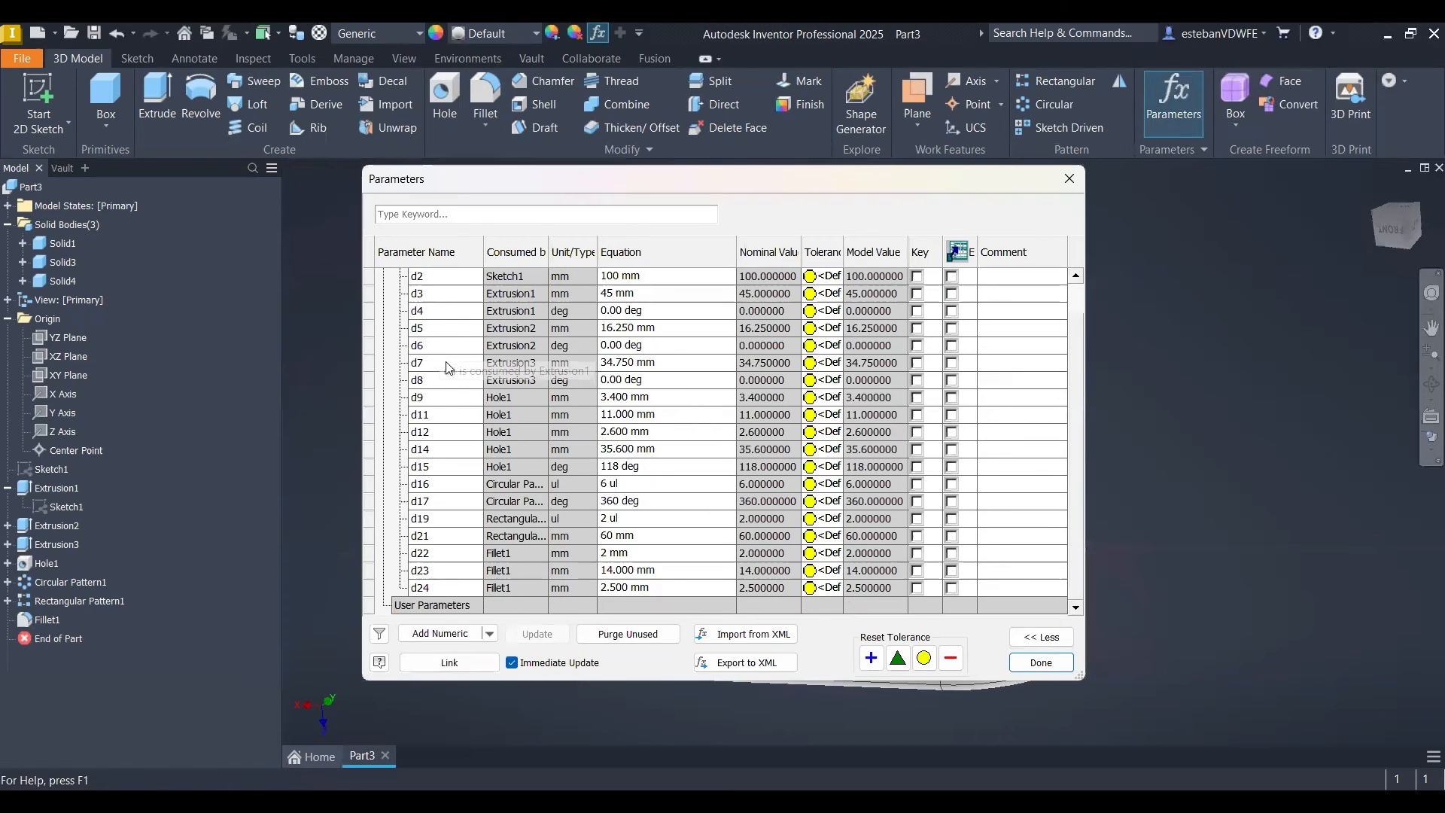
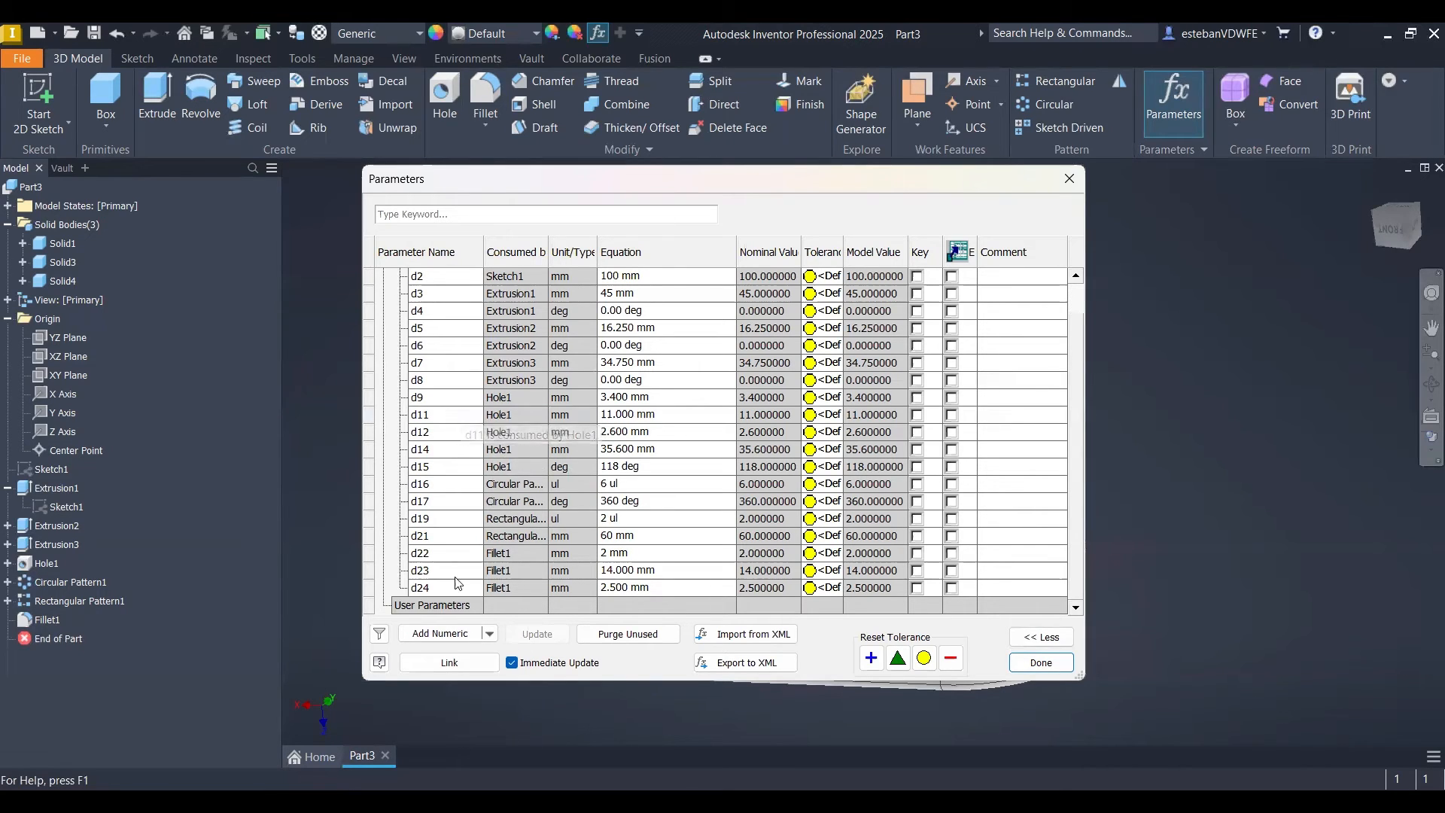
{"action": "scroll", "coordinate": [496, 432], "scroll_direction": "up", "scroll_amount": 2}
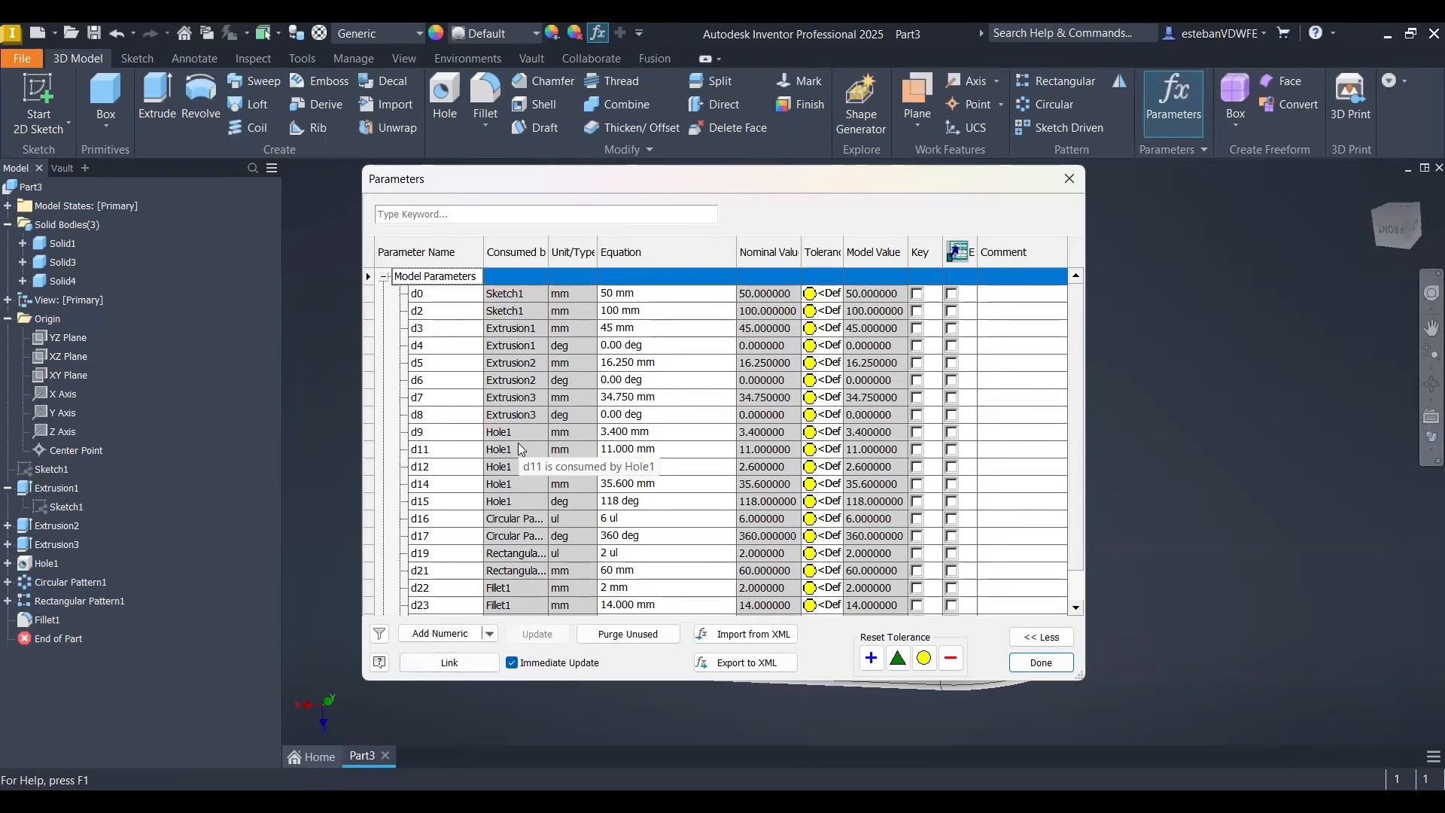
{"action": "scroll", "coordinate": [518, 437], "scroll_direction": "down", "scroll_amount": 1}
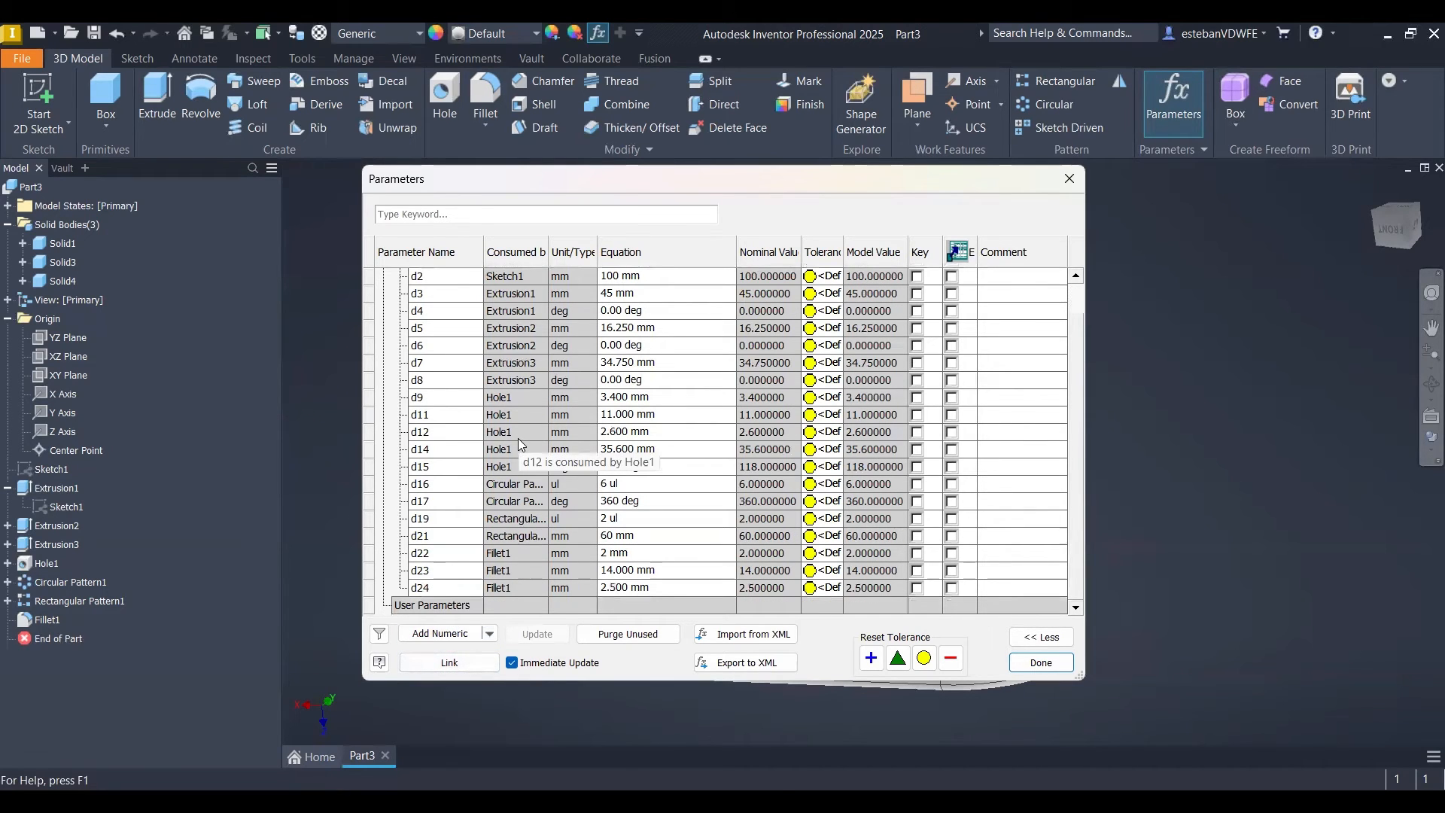
- Try to add a numeric user parameter named "fiKJHFD bvsf", with a space in its name, and check the error details
{"action": "left_click", "coordinate": [447, 634]}
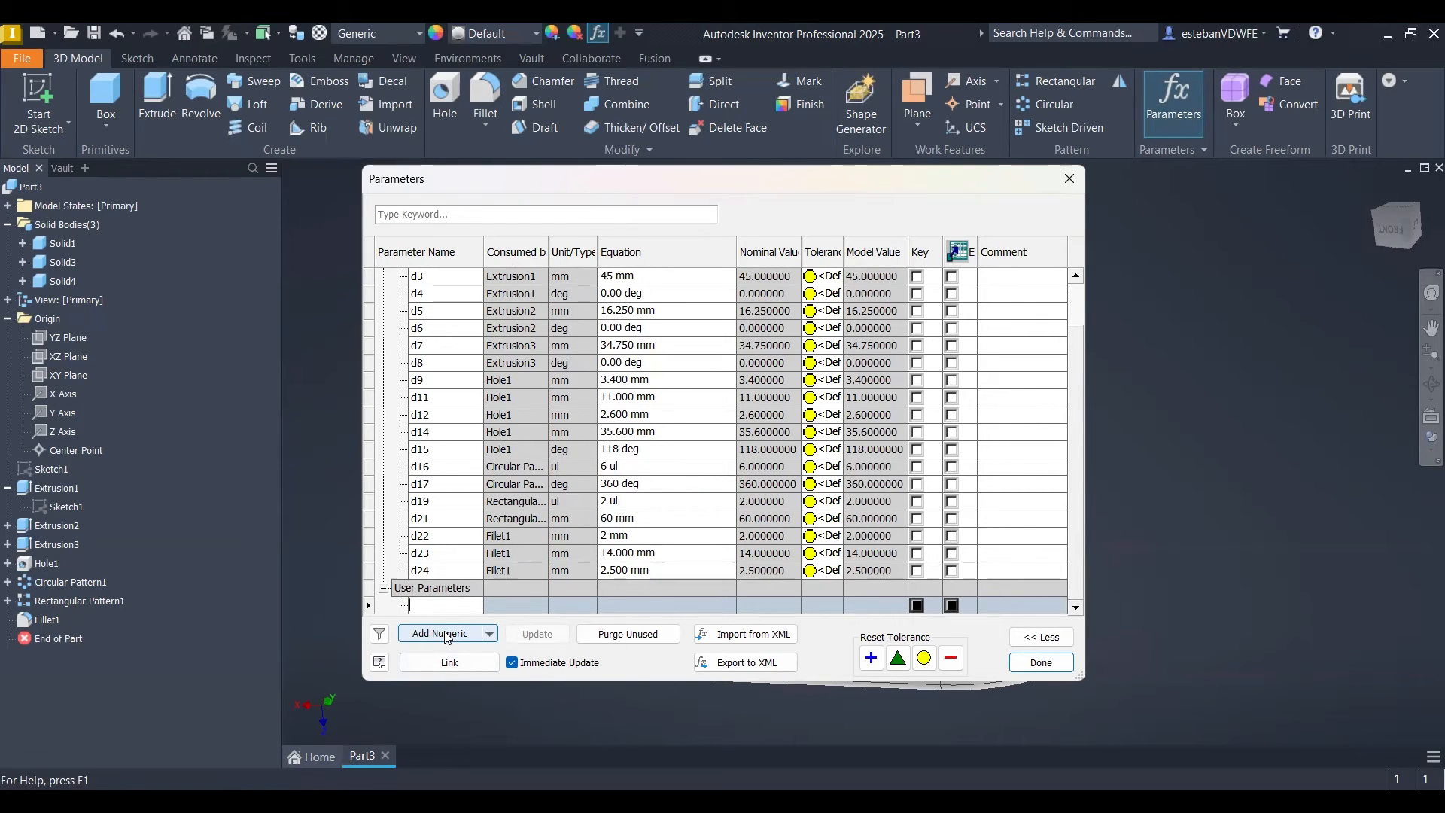
{"action": "type", "text": "fiKJHFD"}
{"action": "type", "text": "bvsf"}
{"action": "left_click", "coordinate": [627, 604]}
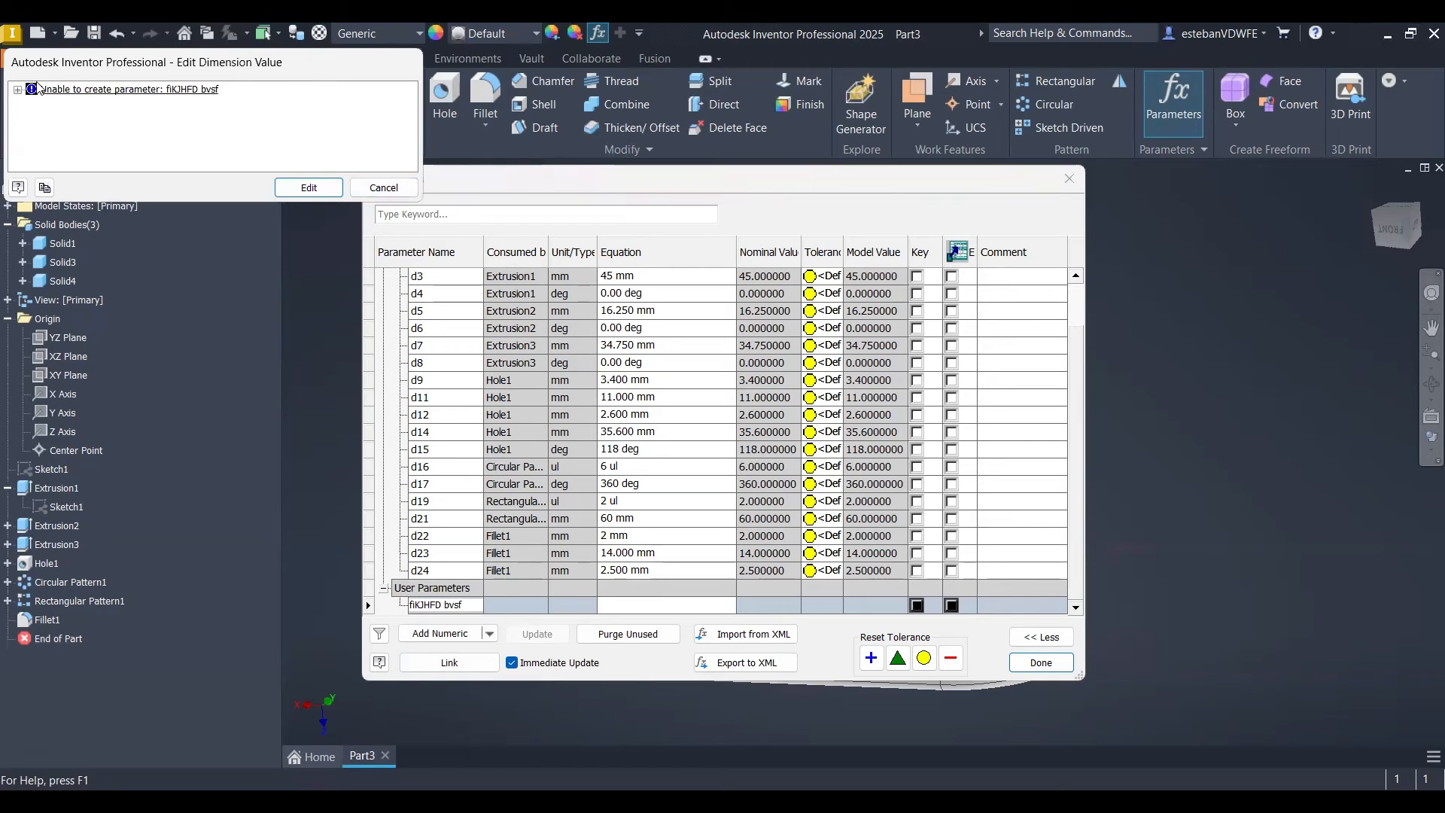
{"action": "left_click", "coordinate": [18, 90]}
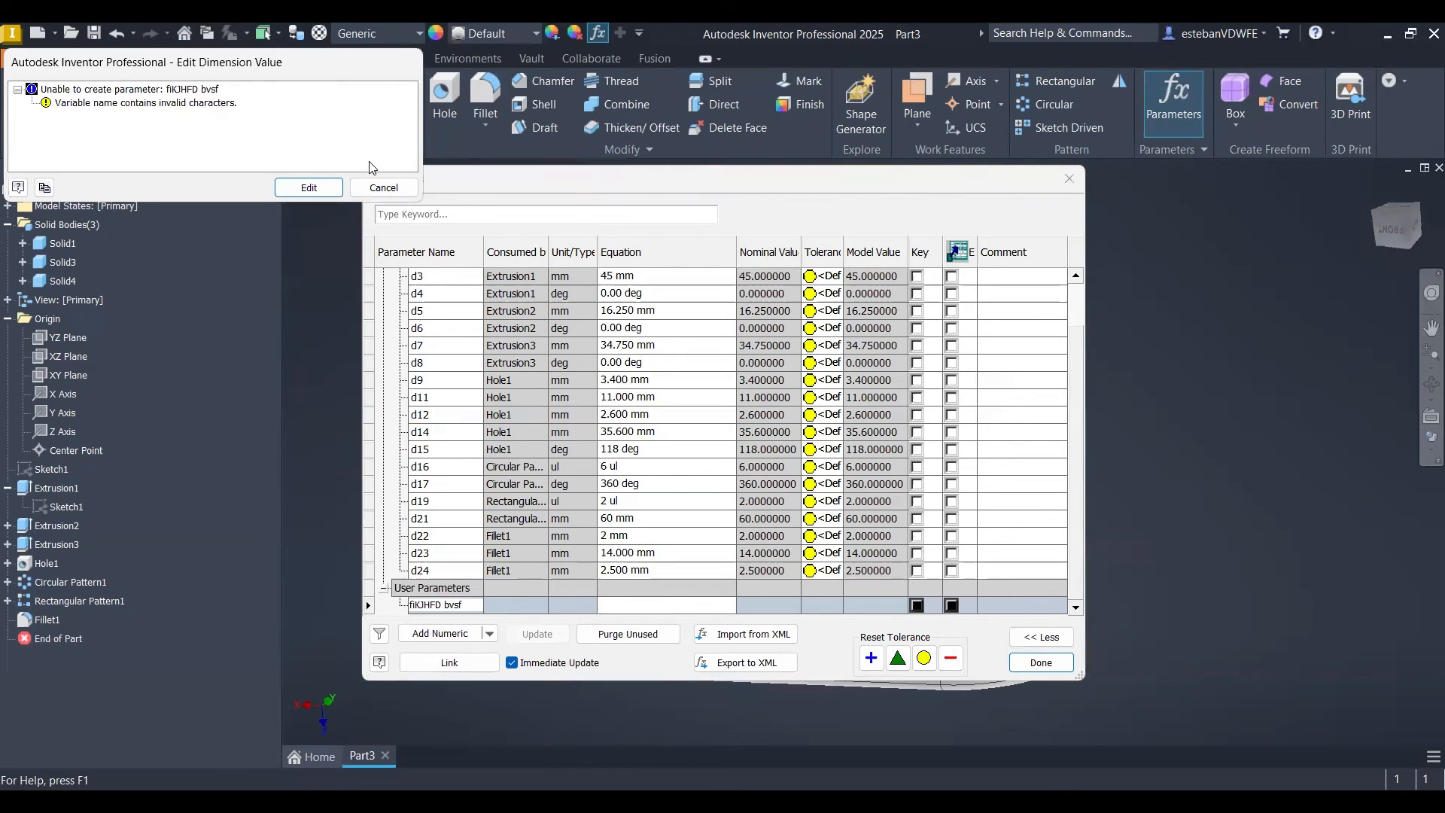
{"action": "left_click", "coordinate": [384, 188]}
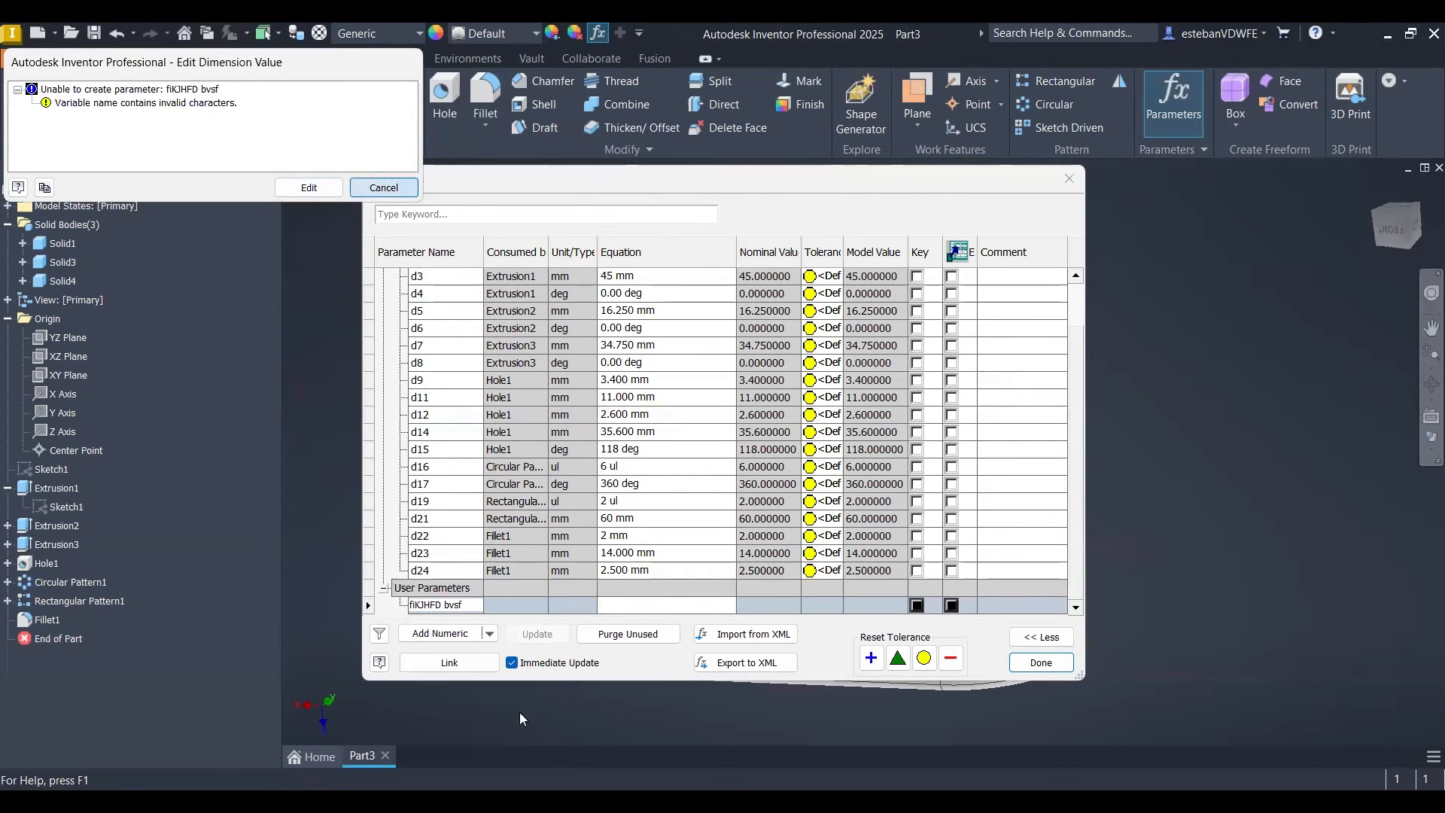
- Add a numeric user parameter named nlkvnas_nvkland, keep its unit as mm and set its equation to 50 mm
{"action": "left_click", "coordinate": [444, 636]}
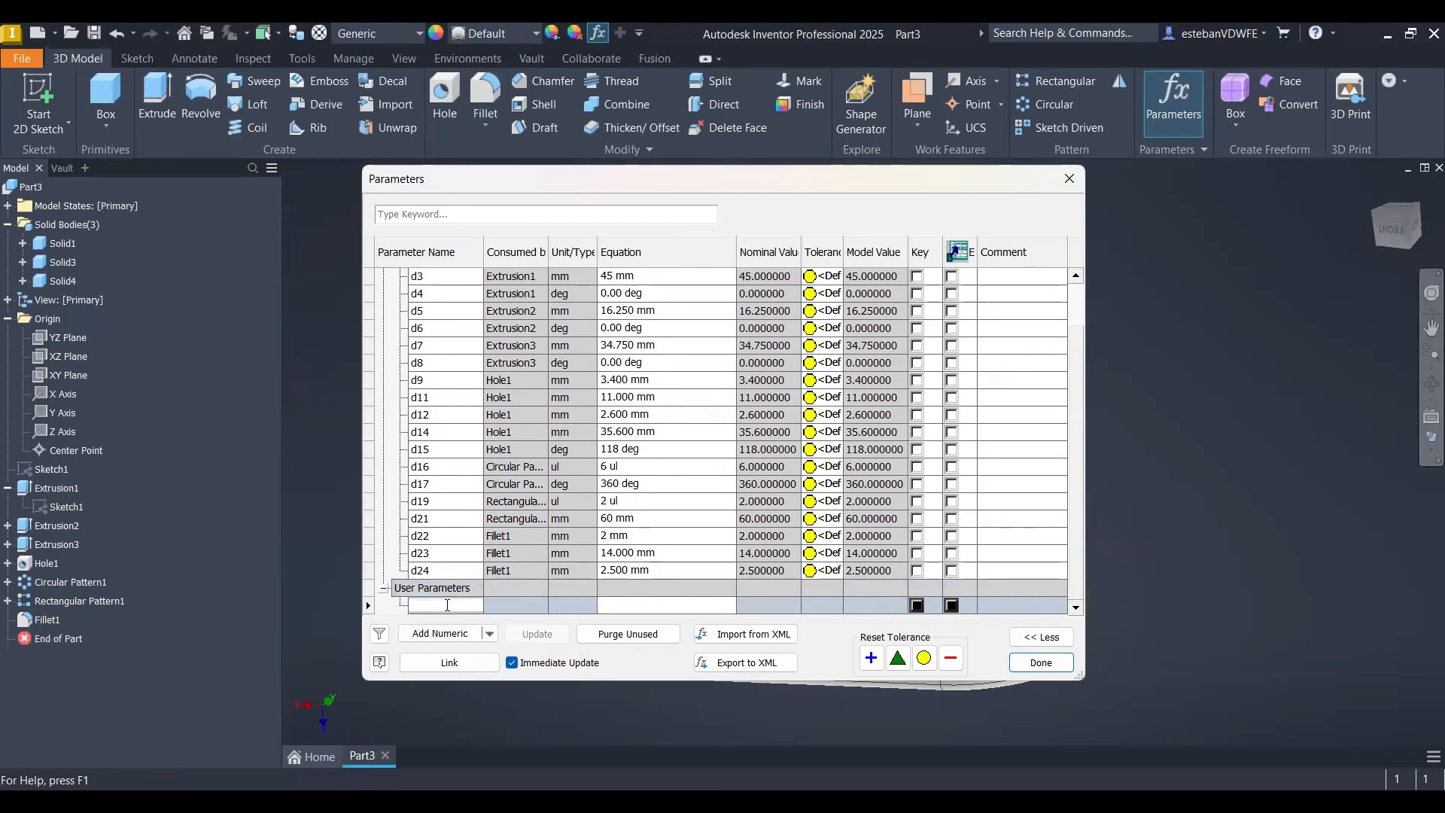
{"action": "type", "text": "nlkvnas_nvkland"}
{"action": "left_click", "coordinate": [462, 606]}
{"action": "left_click", "coordinate": [630, 606]}
{"action": "key", "text": "Tab"}
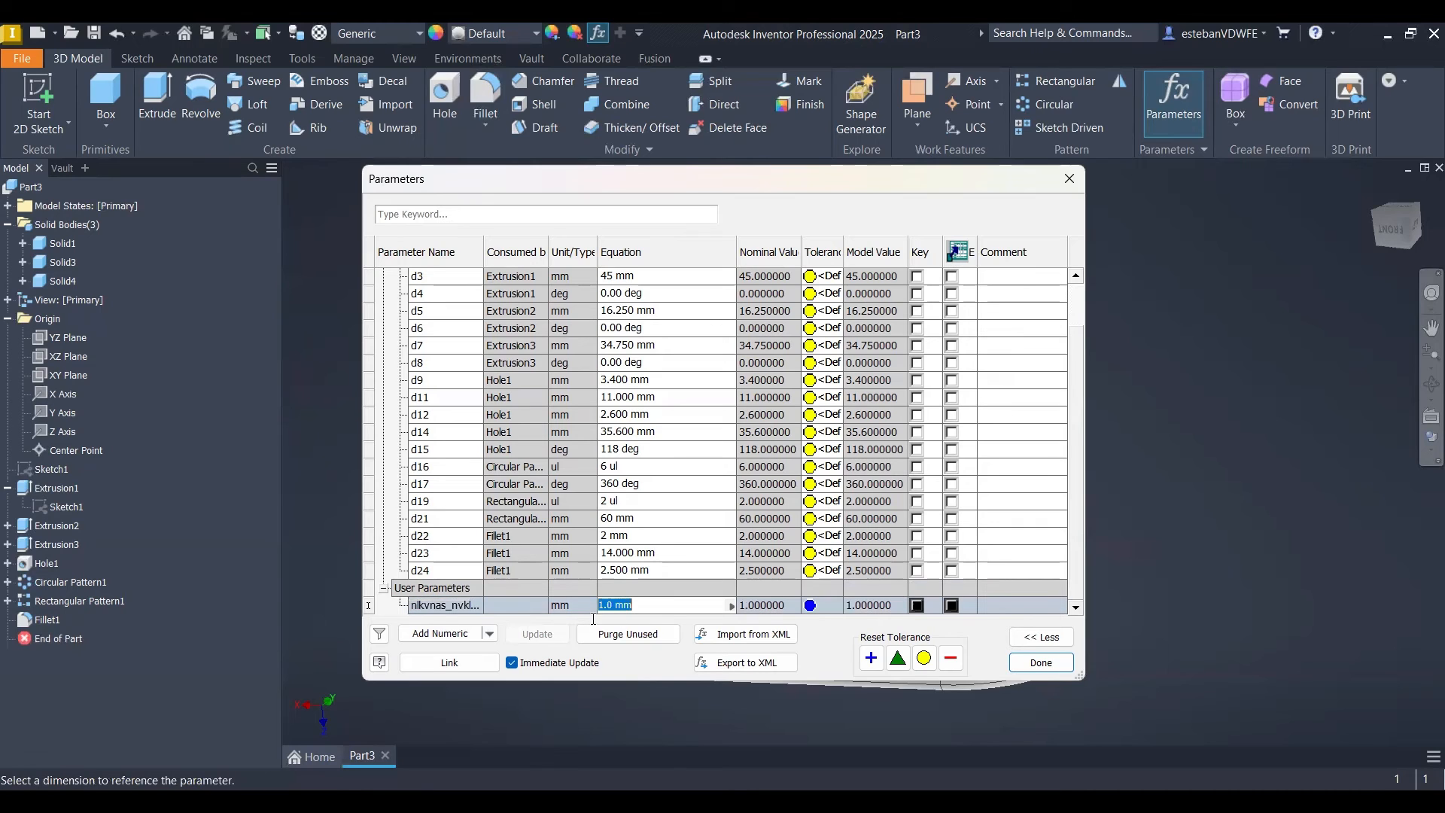
{"action": "left_click", "coordinate": [573, 606]}
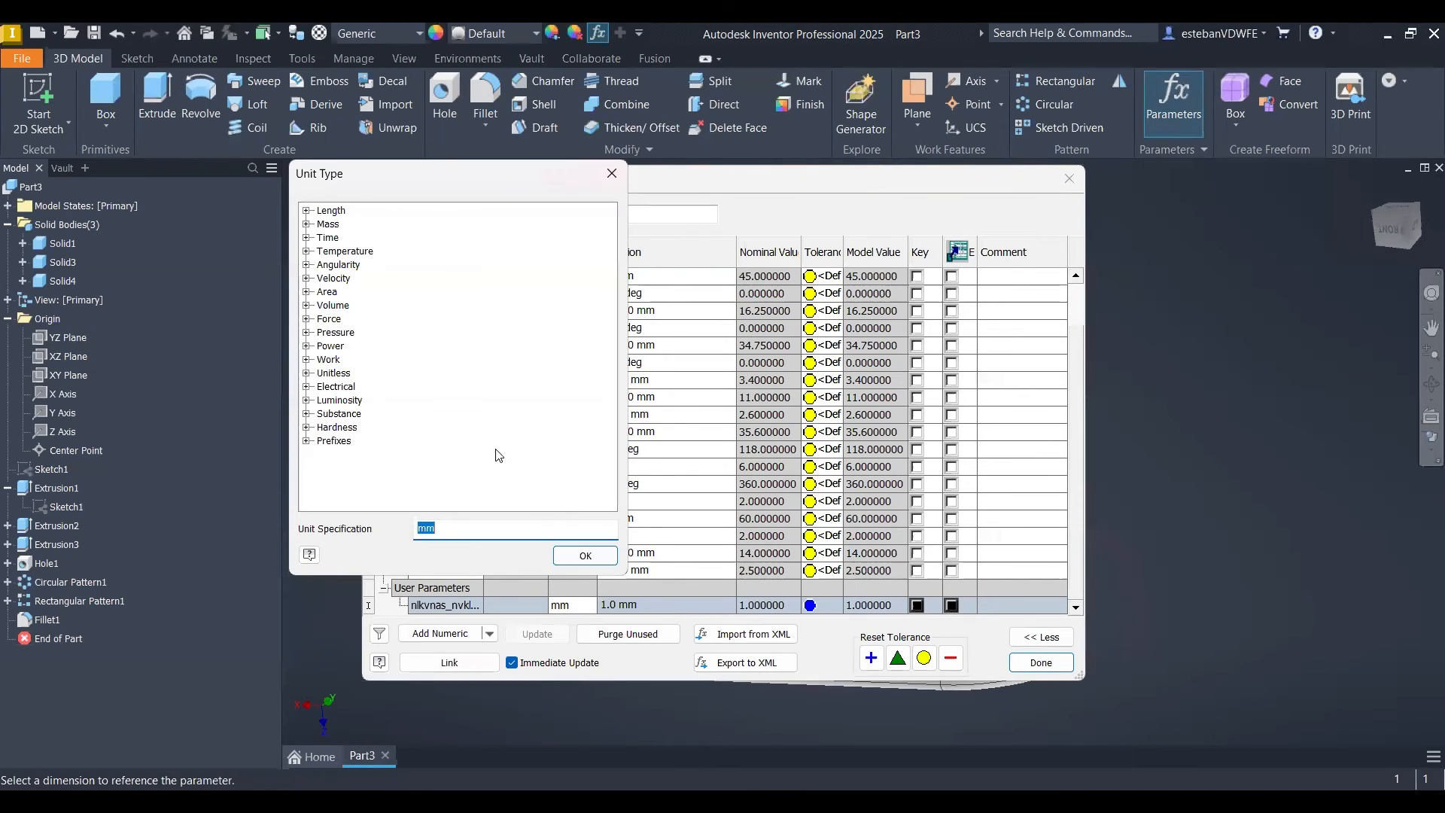
{"action": "left_click", "coordinate": [595, 562]}
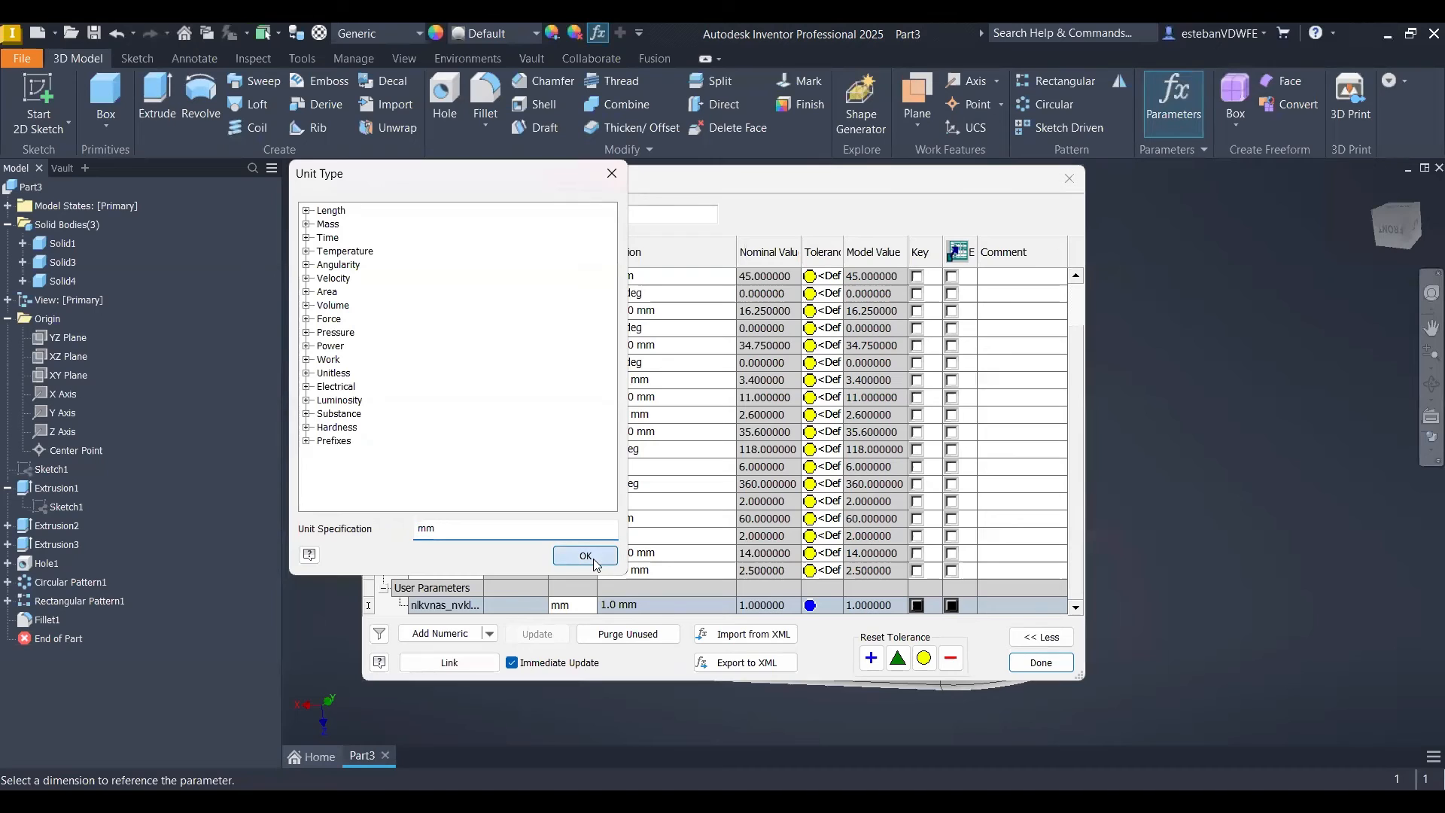
{"action": "left_click", "coordinate": [633, 605]}
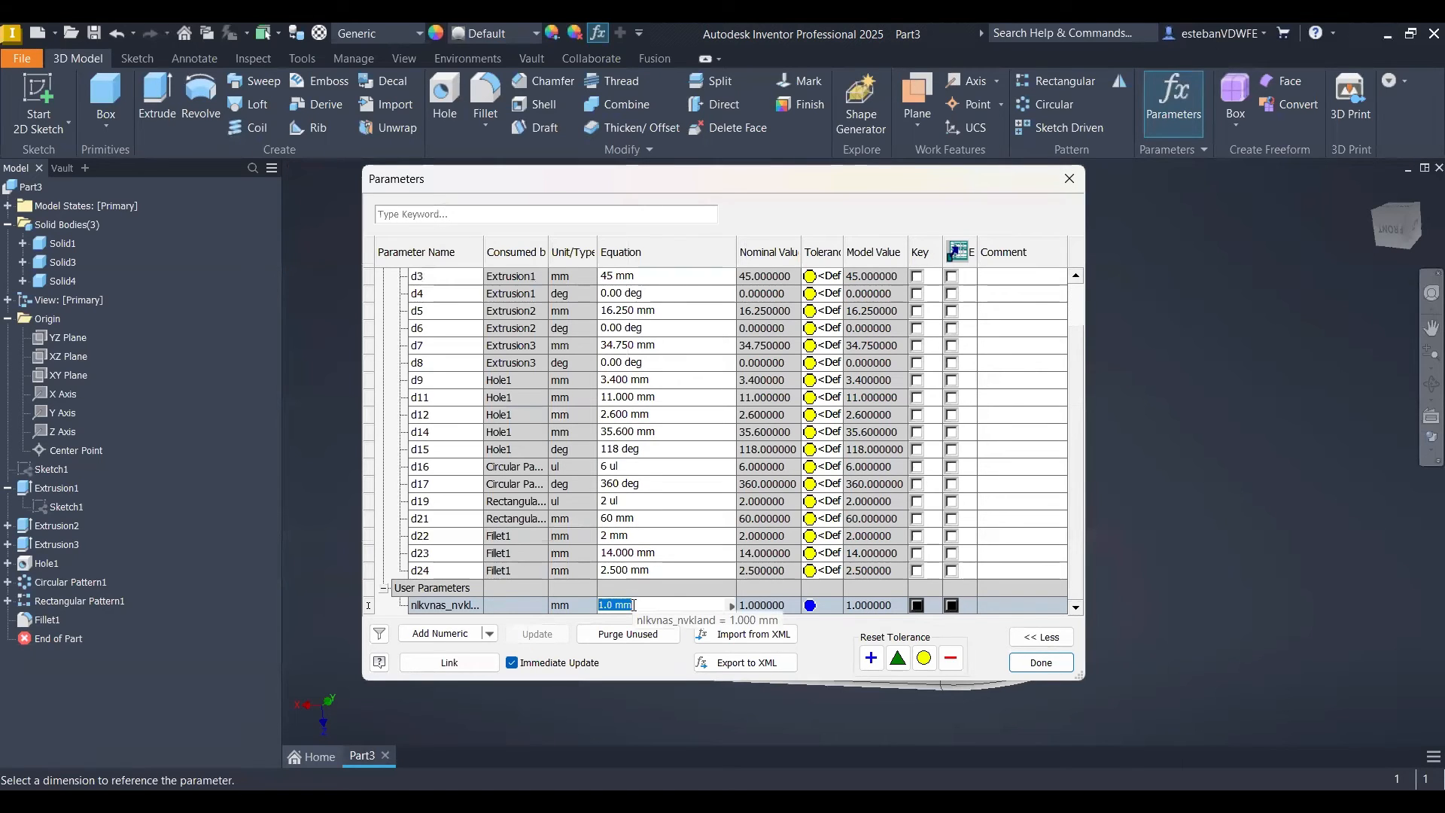
{"action": "type", "text": "50"}
{"action": "key", "text": "Return"}
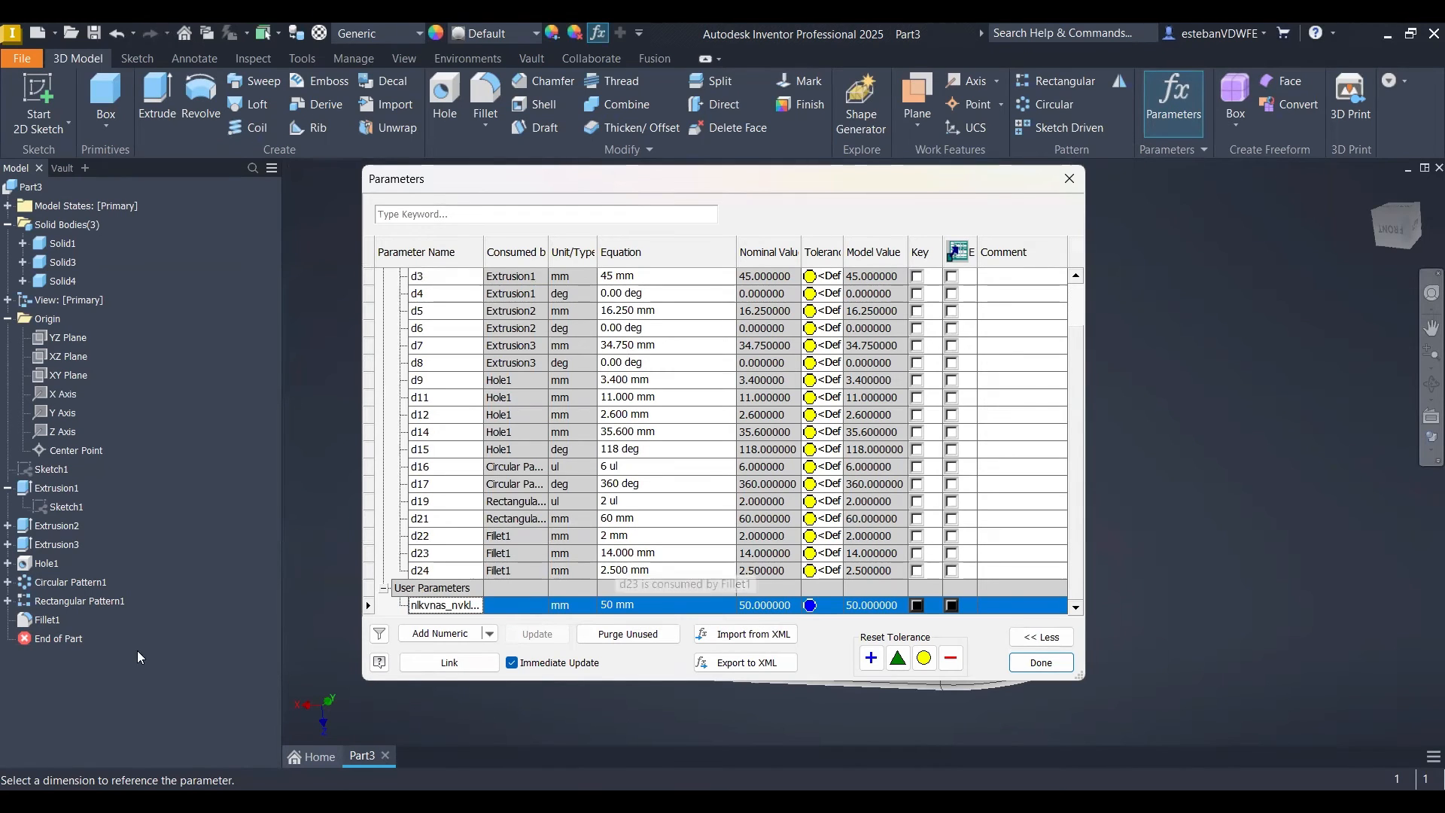
- Add a numeric user parameter named math in mm, leaving its equation at the default
{"action": "left_click", "coordinate": [447, 634]}
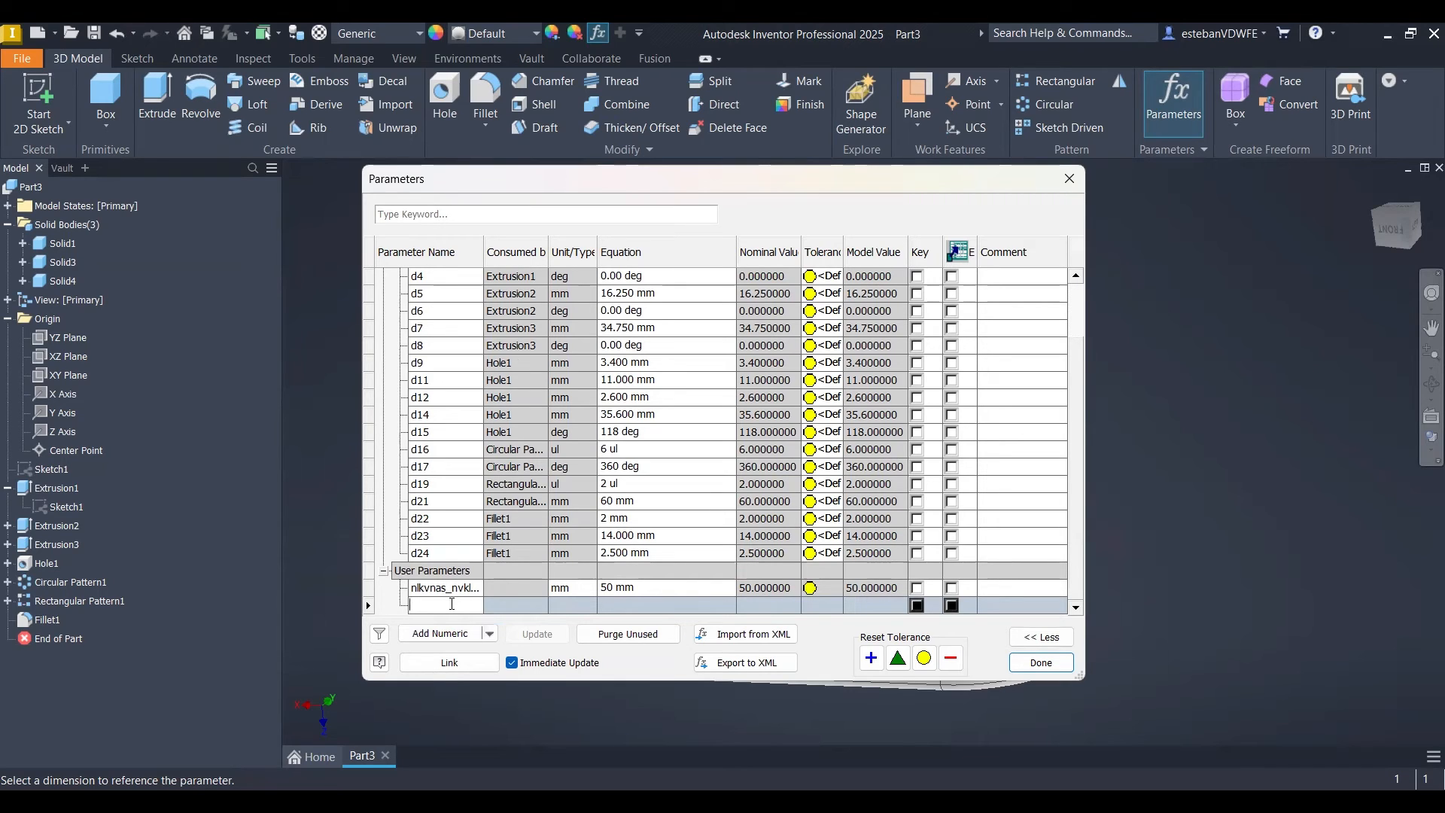
{"action": "type", "text": "math"}
{"action": "left_click", "coordinate": [608, 604]}
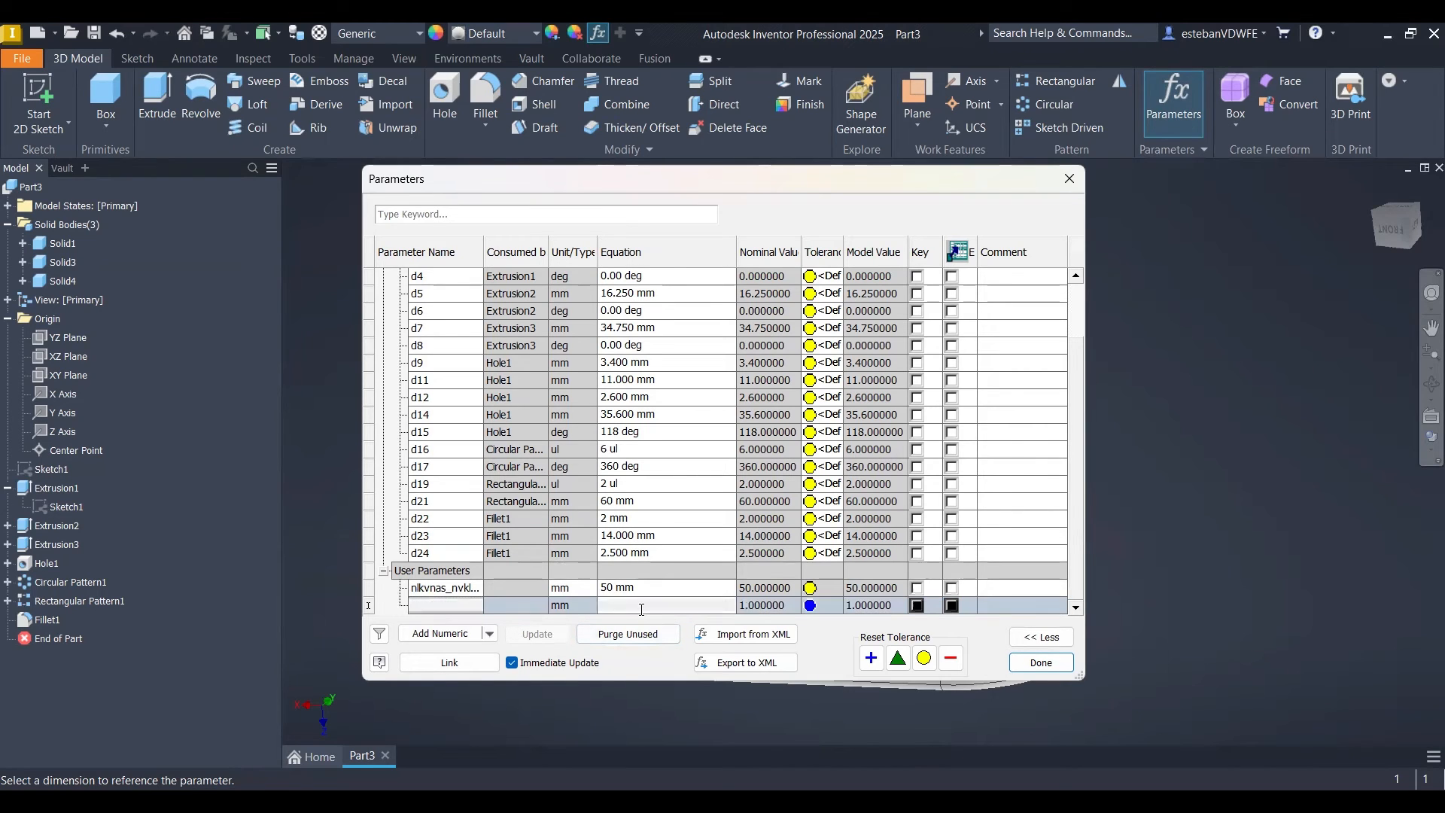
{"action": "left_click", "coordinate": [426, 379]}
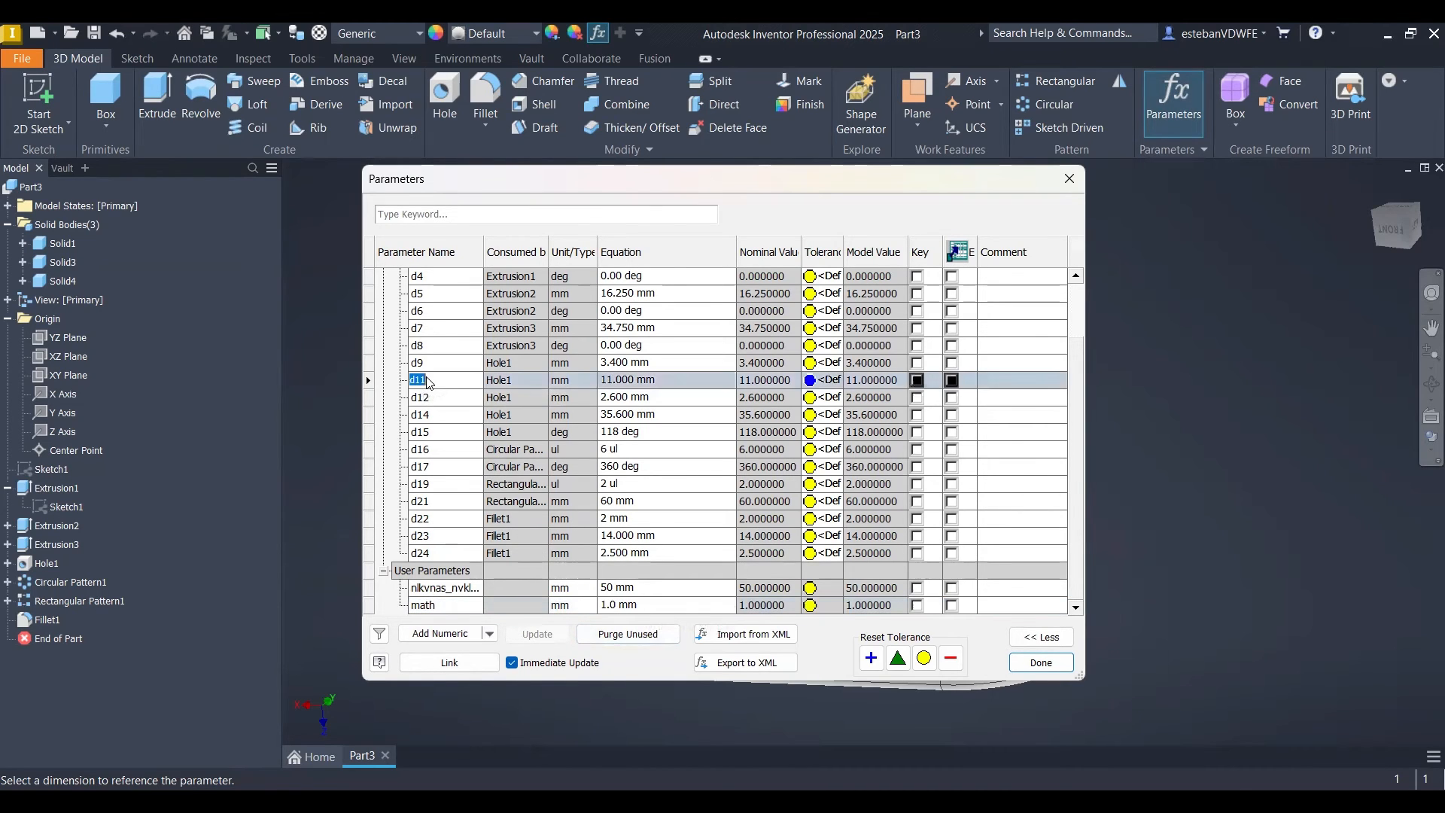
- Set the math user parameter's equation to d7 - d12 and close the Parameters table
{"action": "left_click", "coordinate": [421, 604]}
{"action": "left_click", "coordinate": [637, 606]}
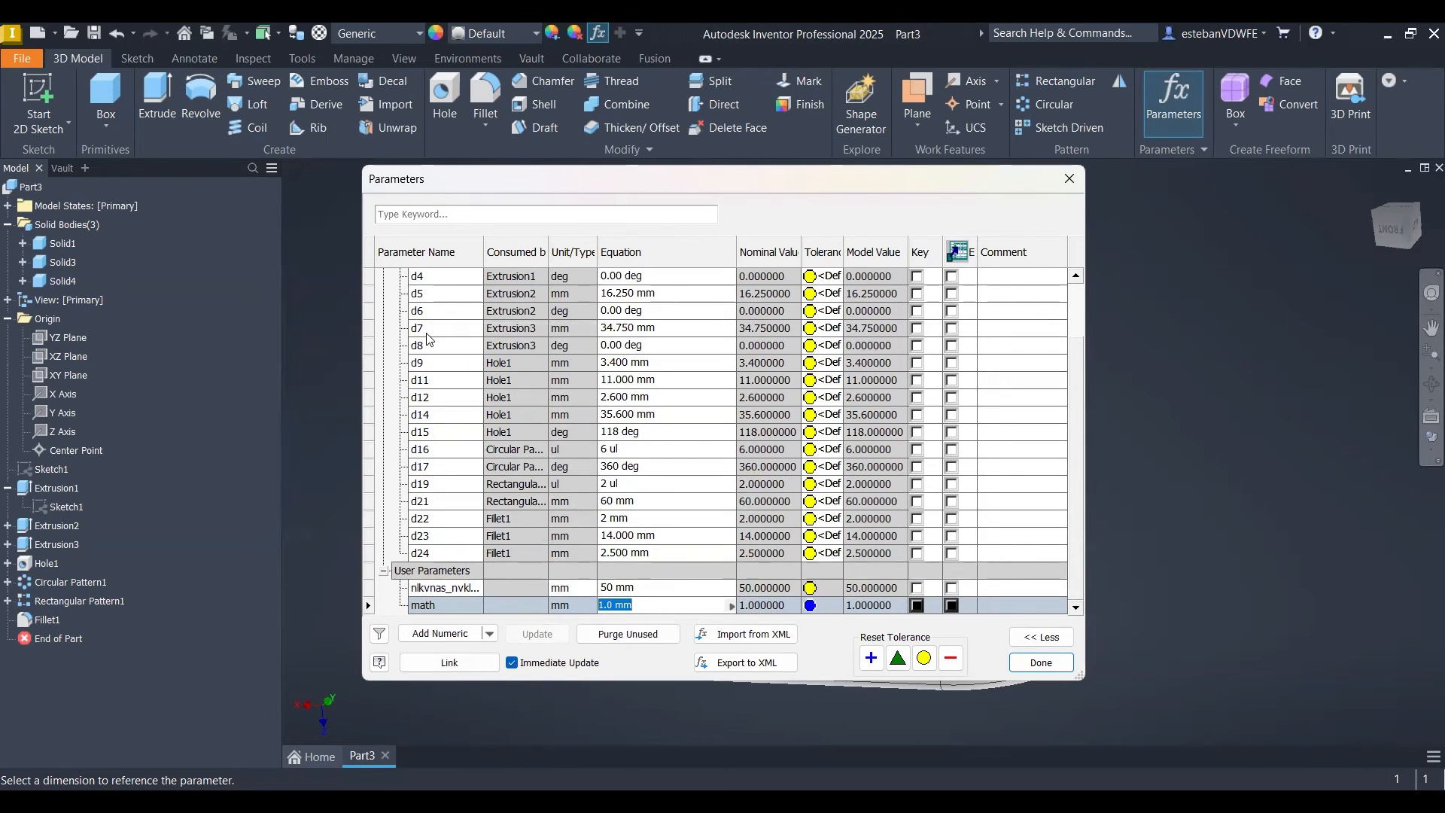
{"action": "type", "text": "d7"}
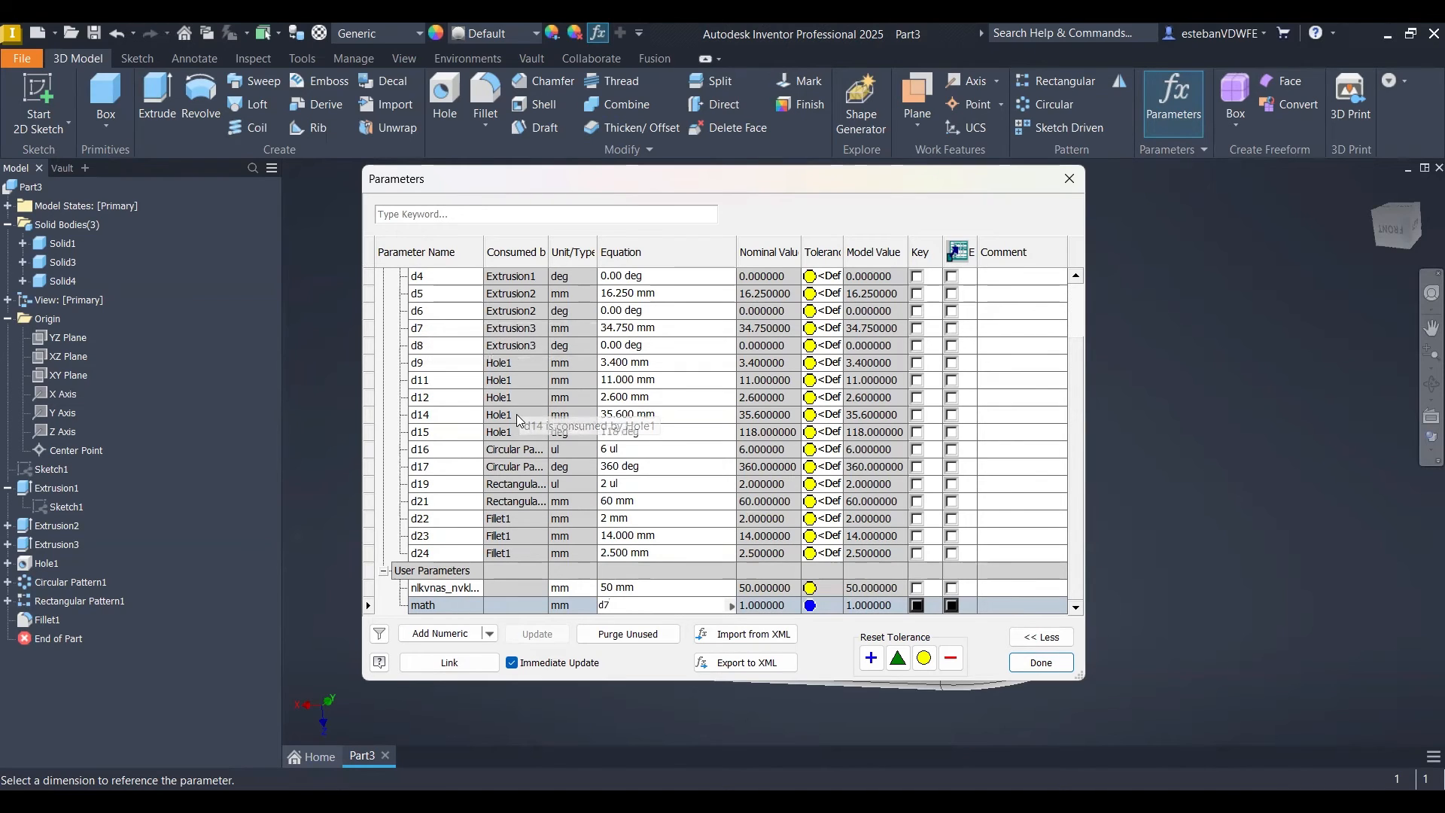
{"action": "type", "text": "-"}
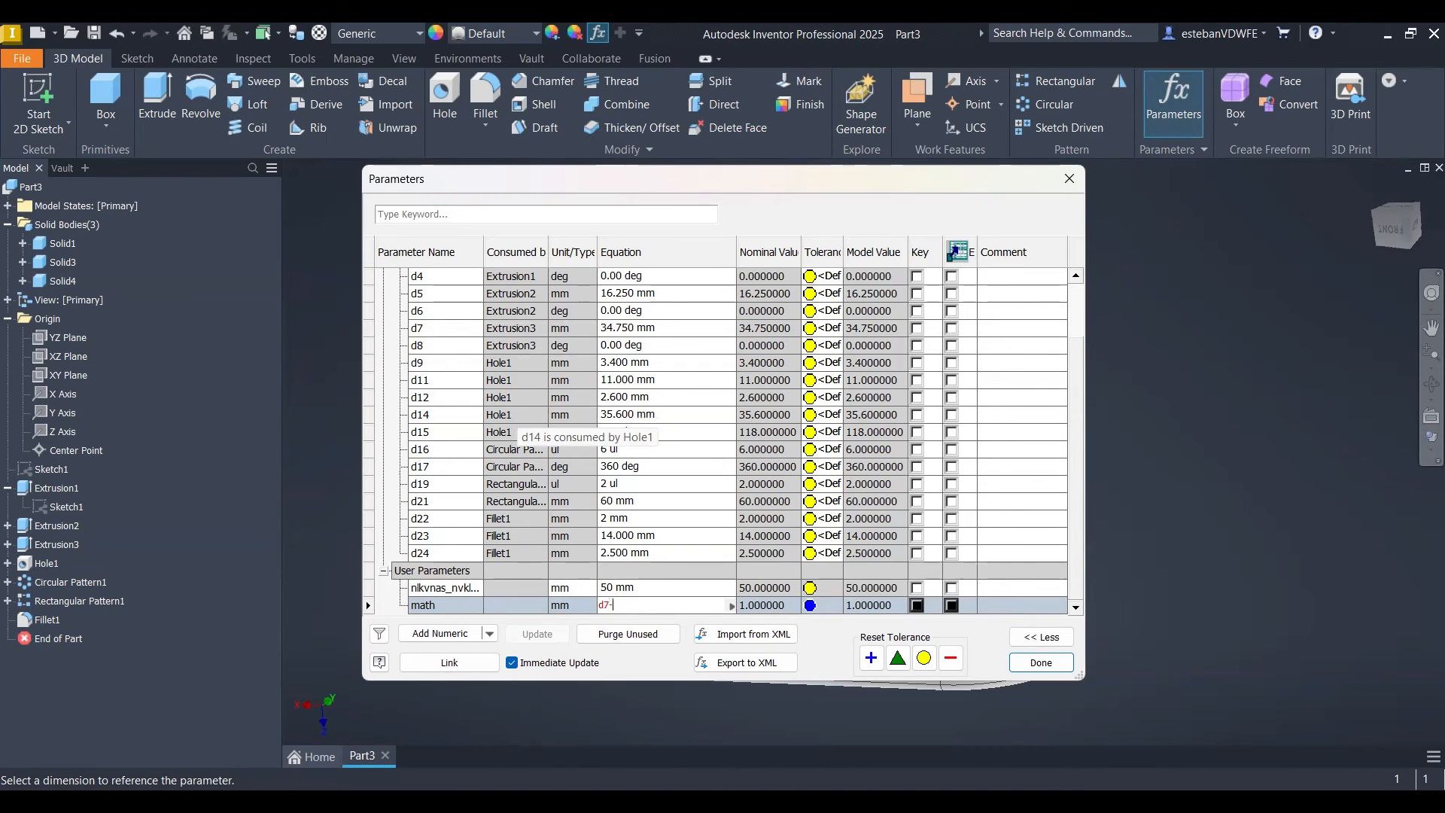
{"action": "type", "text": "d"}
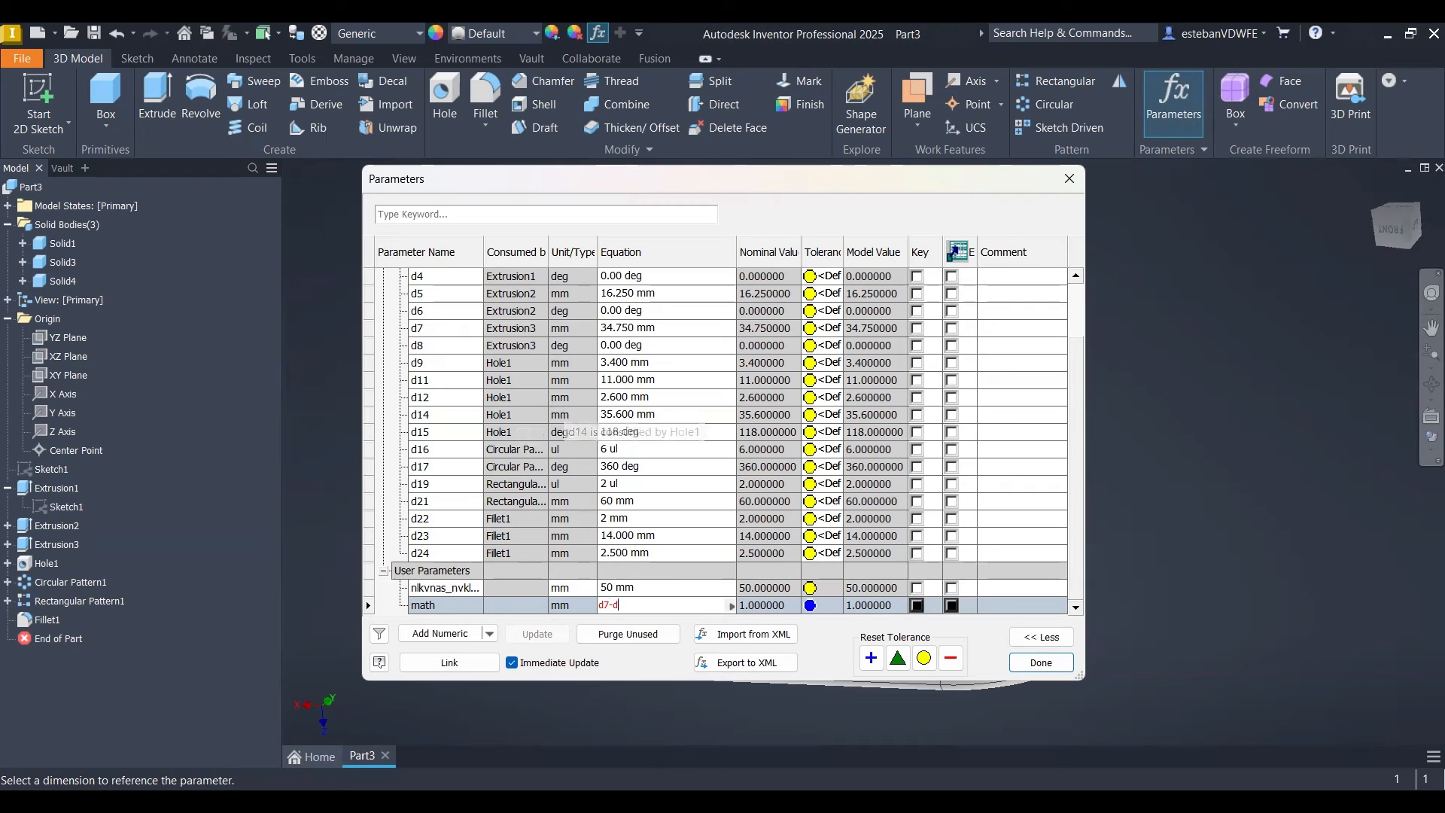
{"action": "type", "text": "12"}
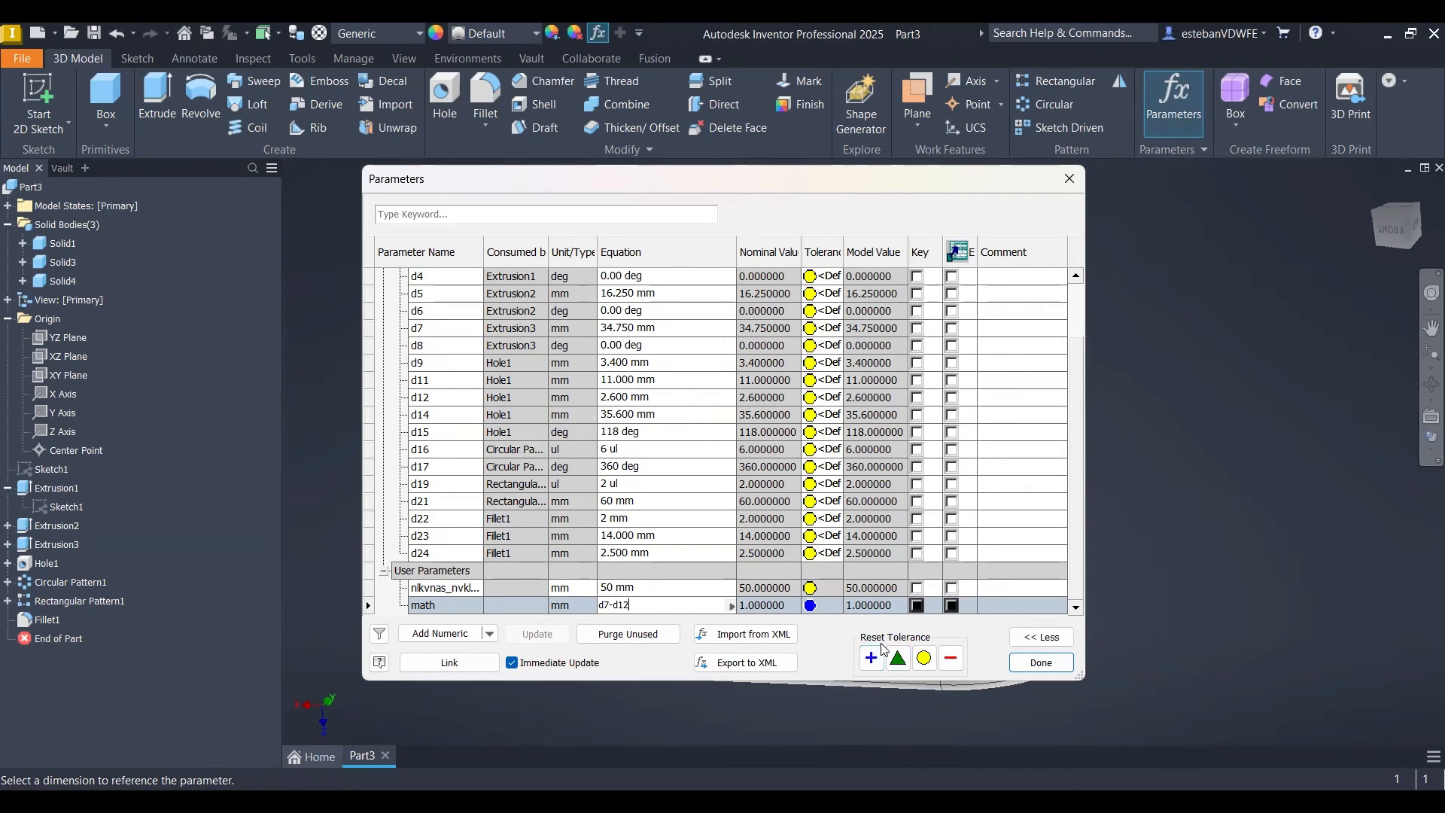
{"action": "key", "text": "Return"}
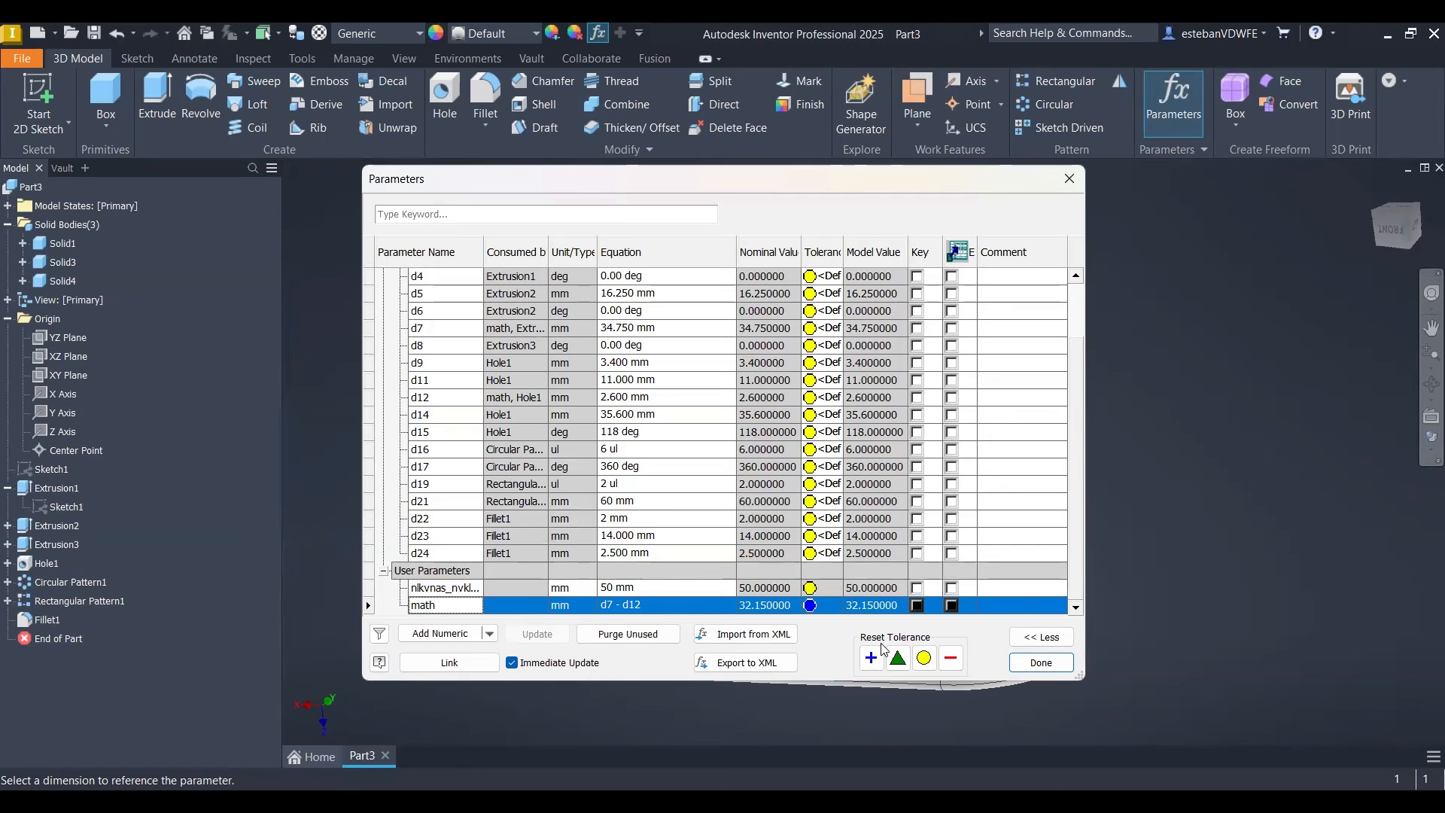
{"action": "left_click", "coordinate": [1059, 669]}
- Make Sketch1 visible on the part so its profiles are available for another feature
{"action": "middle_click_drag", "start_coordinate": [1013, 401], "coordinate": [919, 378]}
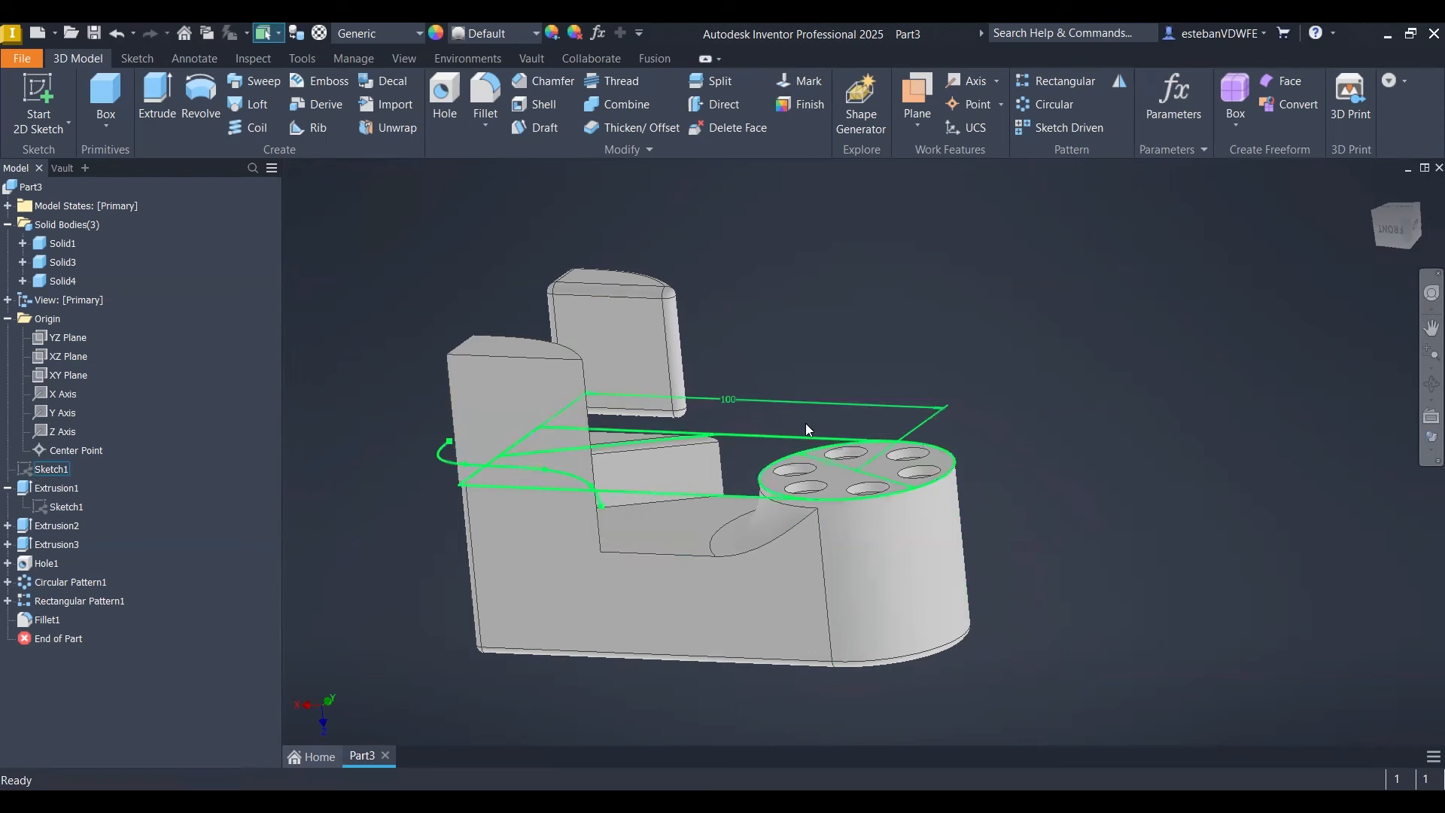
{"action": "left_click", "coordinate": [726, 435]}
{"action": "left_click", "coordinate": [750, 444]}
{"action": "mouse_move", "coordinate": [795, 337]}
{"action": "middle_mouse_down", "text": "shift"}
{"action": "mouse_move", "coordinate": [832, 350]}
{"action": "mouse_move", "coordinate": [869, 392]}
{"action": "middle_mouse_up", "text": "shift"}
{"action": "middle_click_drag", "start_coordinate": [542, 526], "coordinate": [576, 519], "text": "shift"}
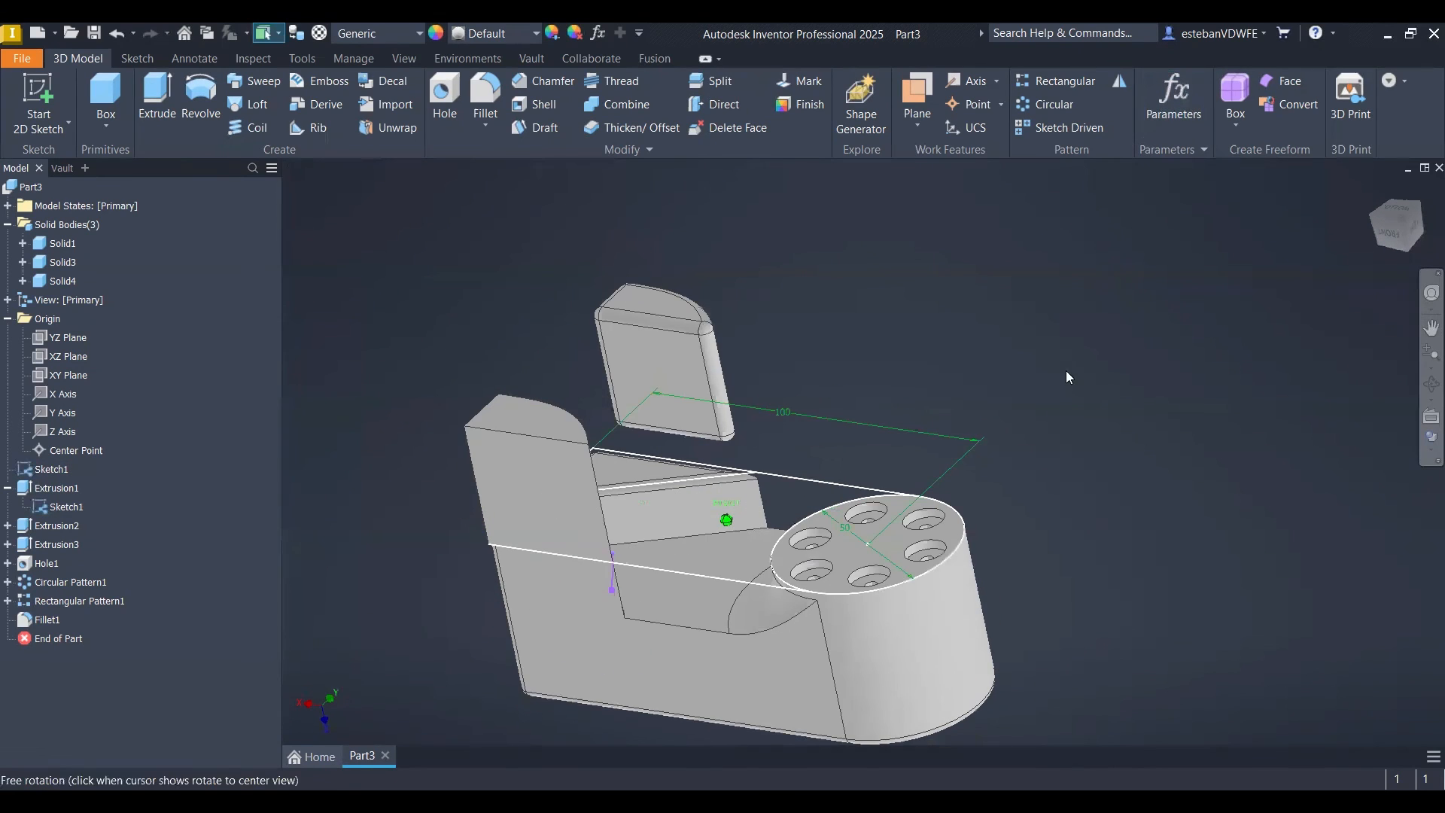
- Roll the part history back by moving the End of Part marker directly above Hole1
{"action": "right_click_drag", "start_coordinate": [978, 329], "coordinate": [1068, 269]}
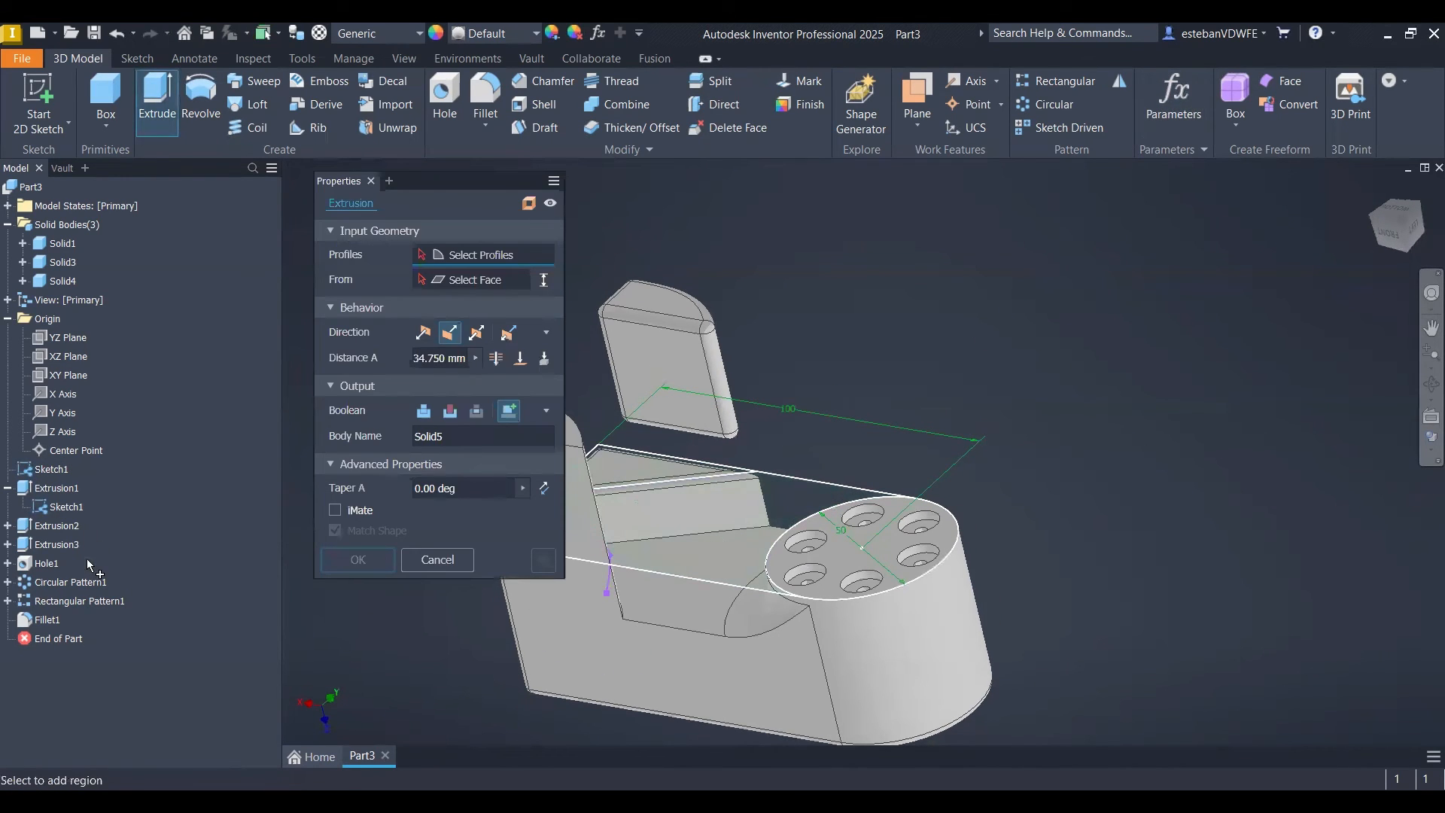
{"action": "left_click", "coordinate": [59, 638]}
{"action": "left_click_drag", "start_coordinate": [65, 616], "coordinate": [67, 564]}
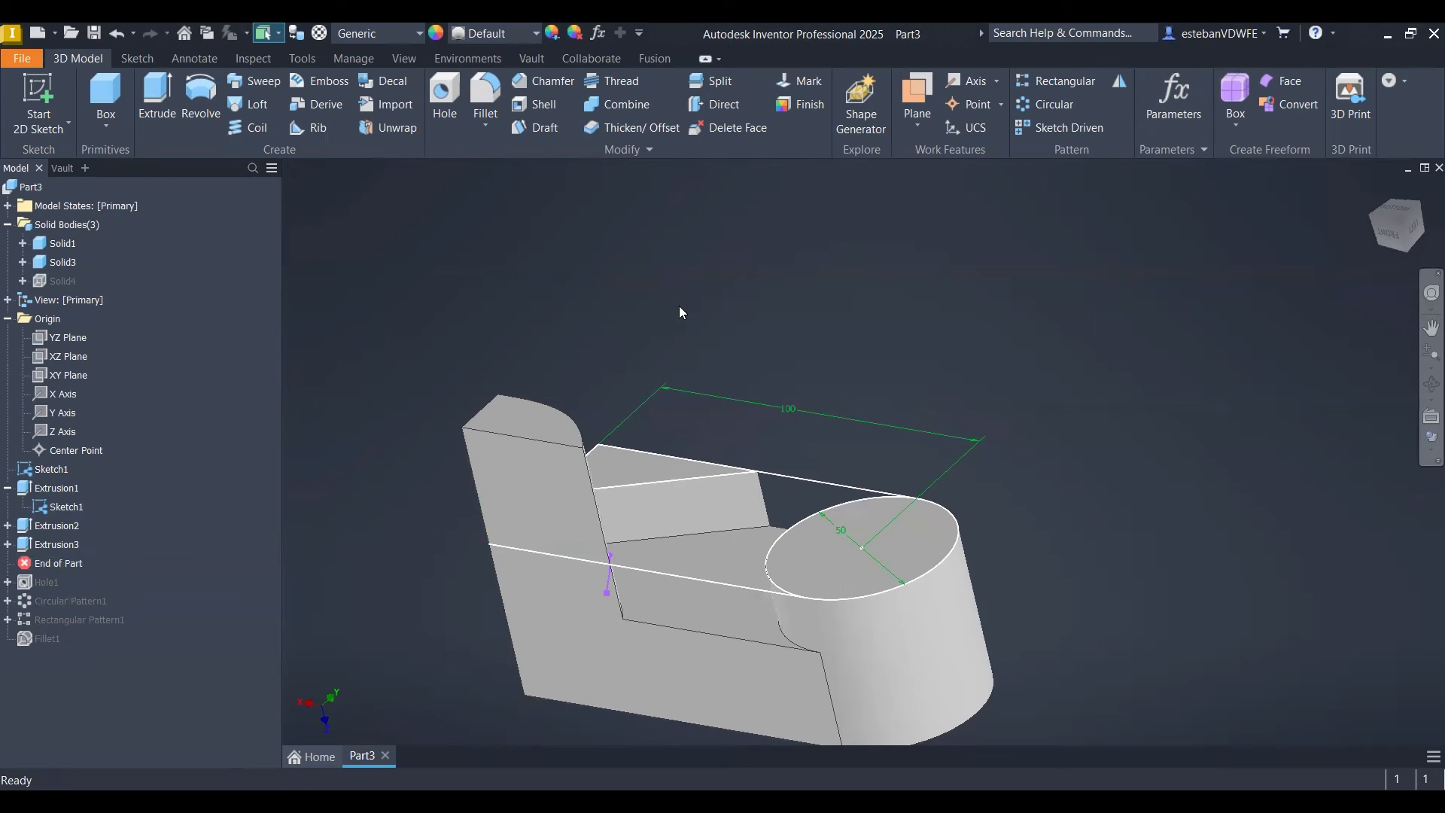
- Extrude Sketch1's 50 mm circle 5.750 mm down into the cylinder as a cut from Solid1
{"action": "right_click_drag", "start_coordinate": [679, 306], "coordinate": [802, 248]}
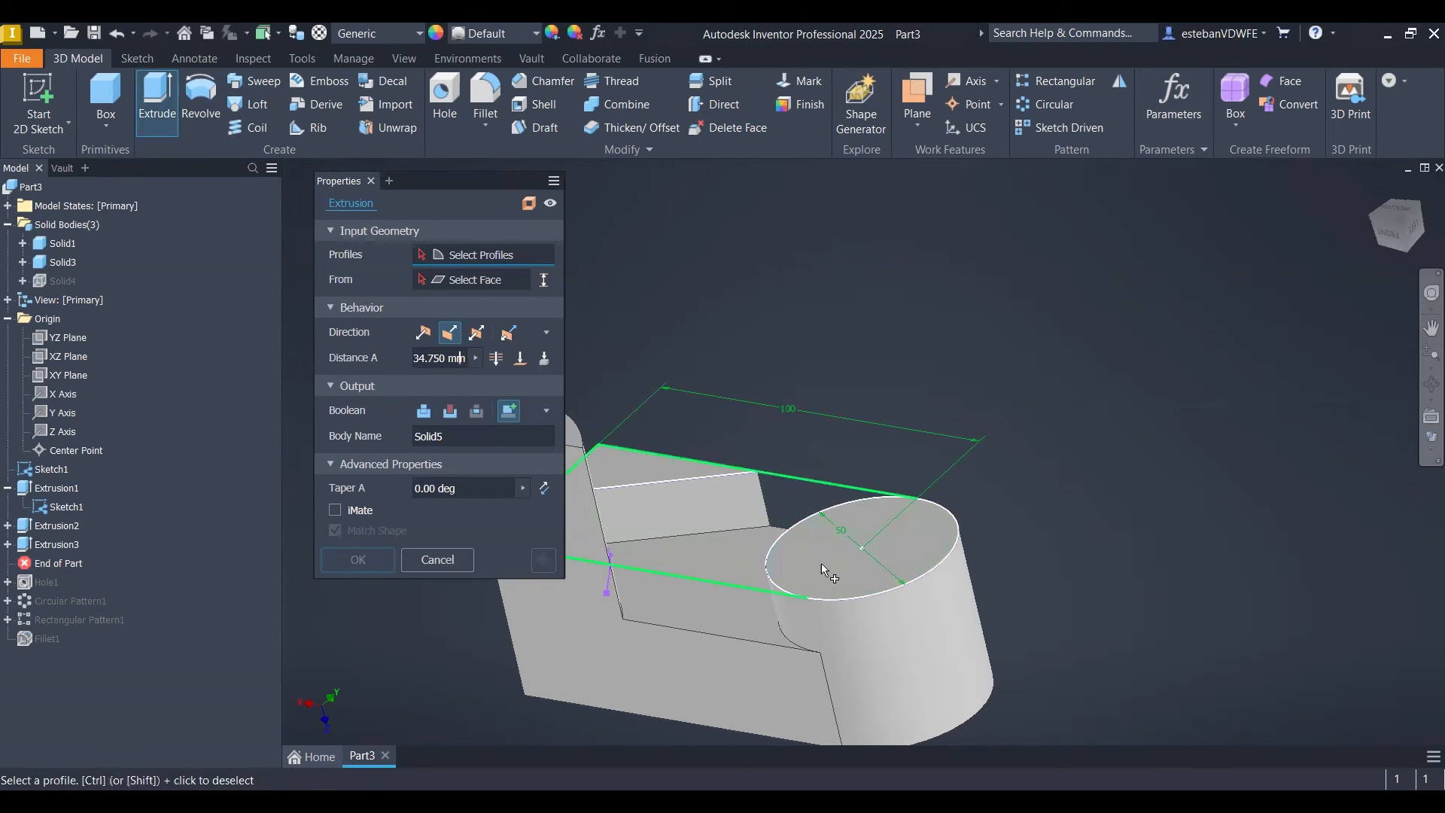
{"action": "left_click", "coordinate": [921, 516]}
{"action": "left_click_drag", "start_coordinate": [826, 399], "coordinate": [867, 527]}
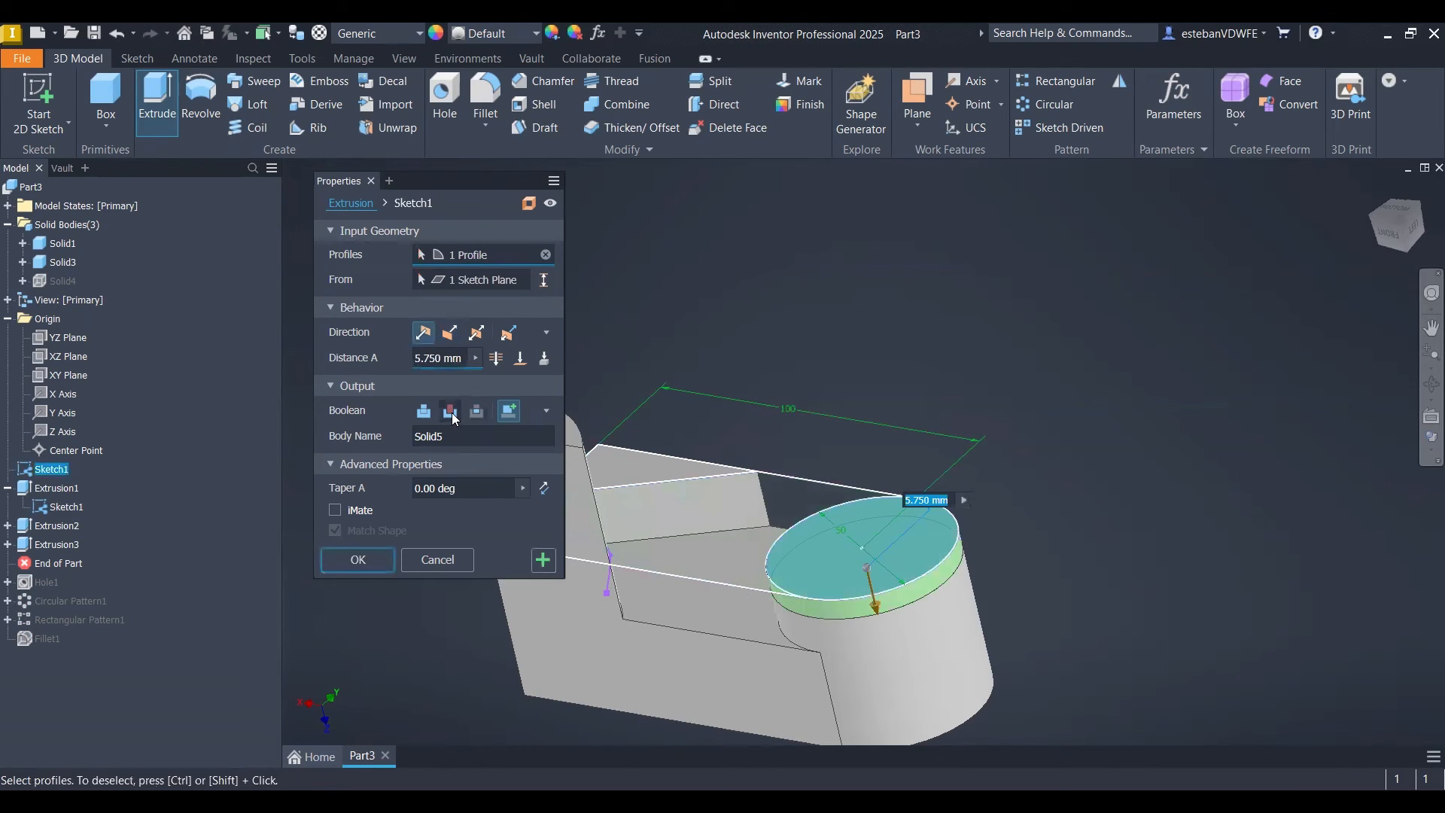
{"action": "left_click", "coordinate": [451, 412]}
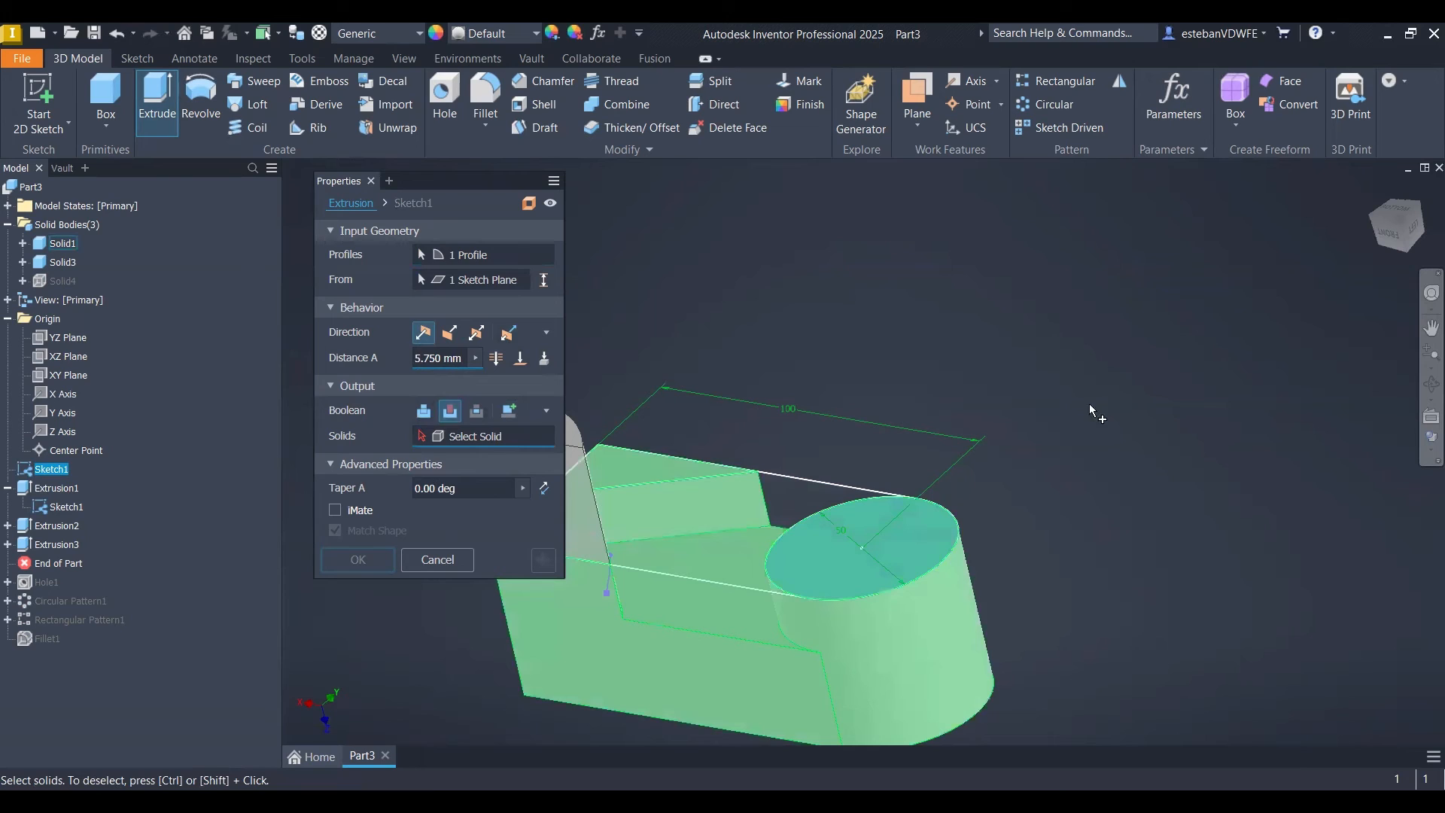
{"action": "middle_click_drag", "start_coordinate": [1144, 418], "coordinate": [1181, 402], "text": "shift"}
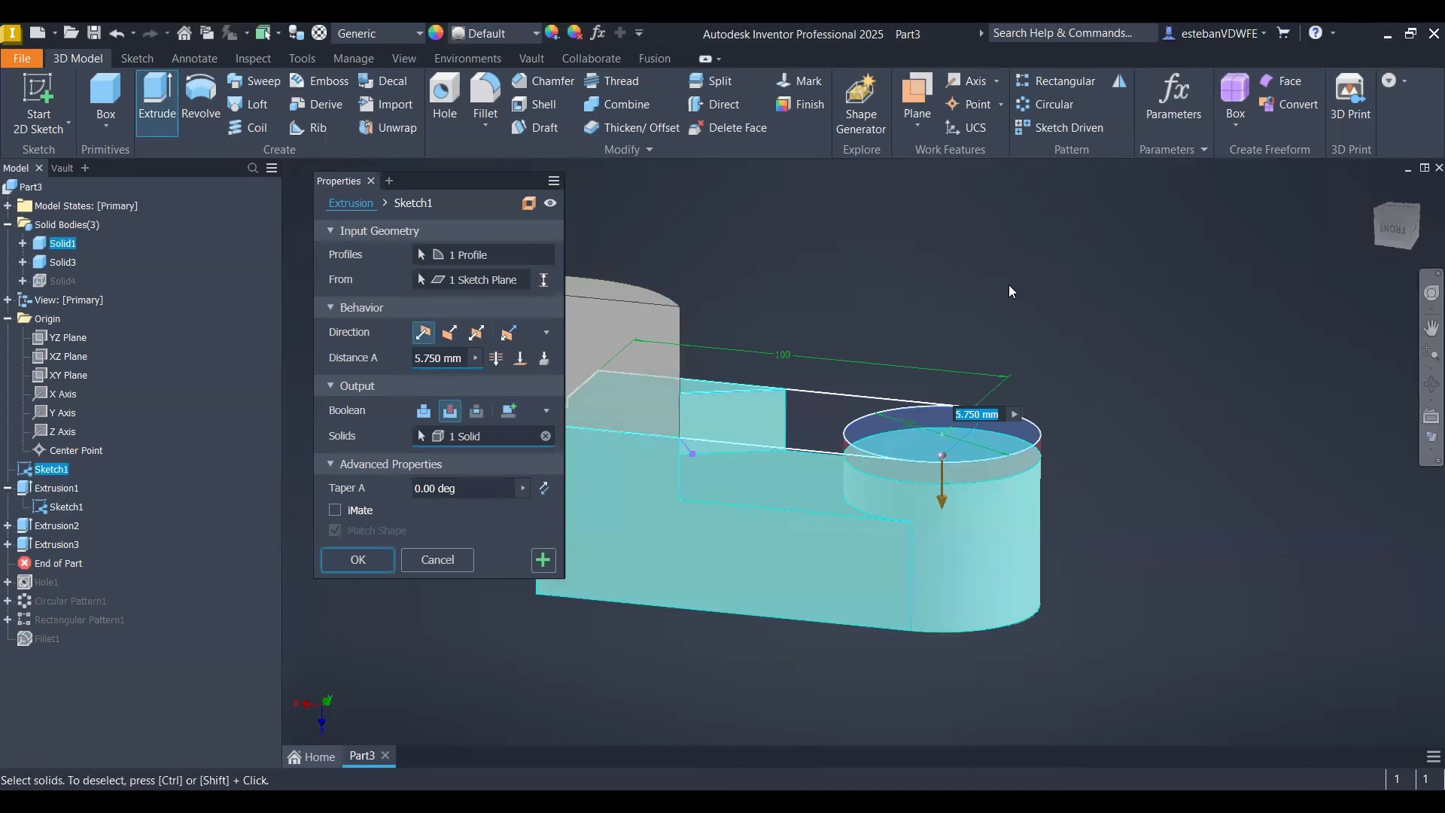
{"action": "key", "text": "Return"}
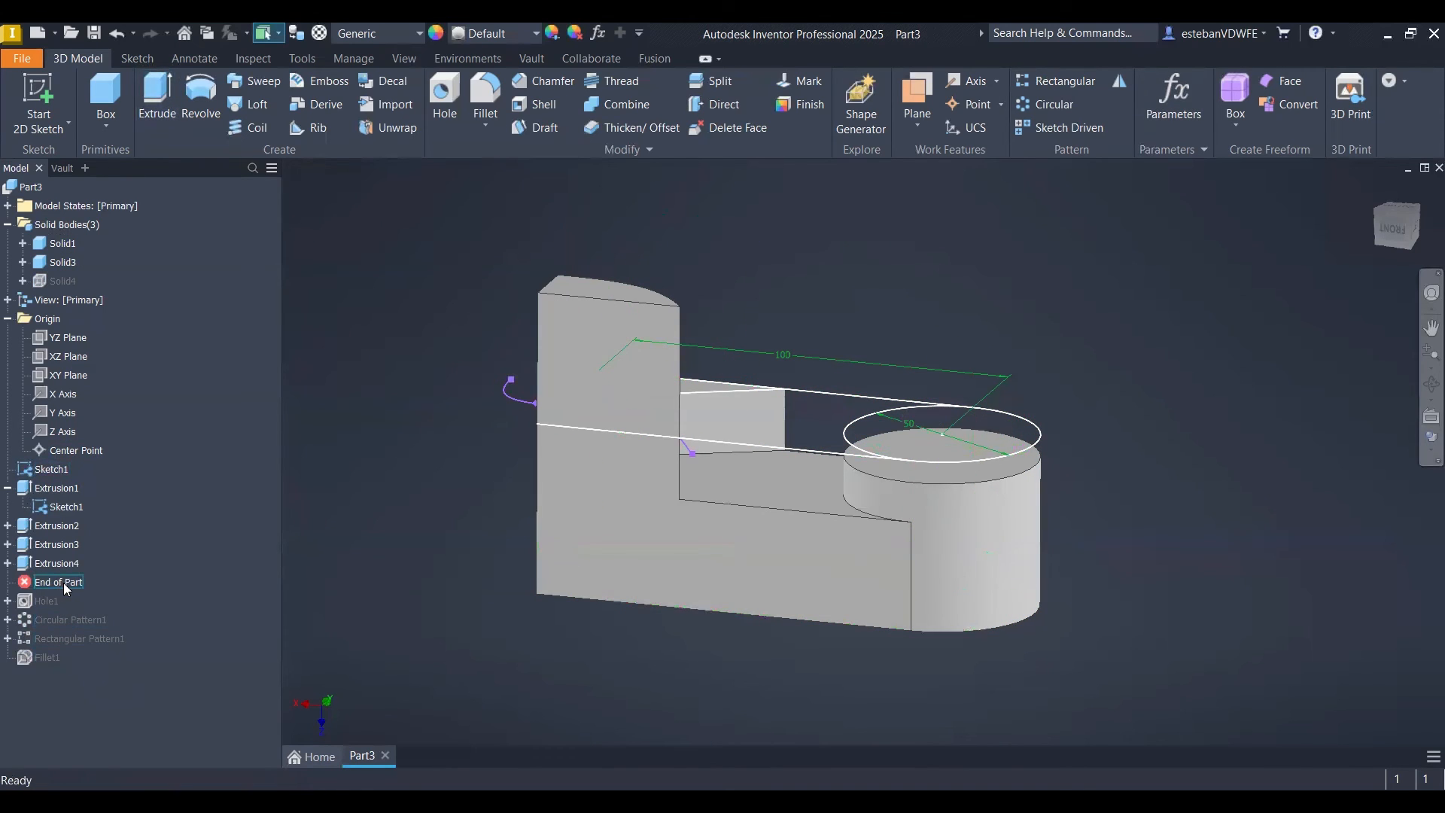
- Redefine Hole1's Sketch2 onto the cylinder's newly cut top face and restore all features by moving the End of Part marker below Fillet1
{"action": "left_click_drag", "start_coordinate": [69, 576], "coordinate": [73, 601]}
{"action": "left_click", "coordinate": [7, 581]}
{"action": "left_click", "coordinate": [55, 601]}
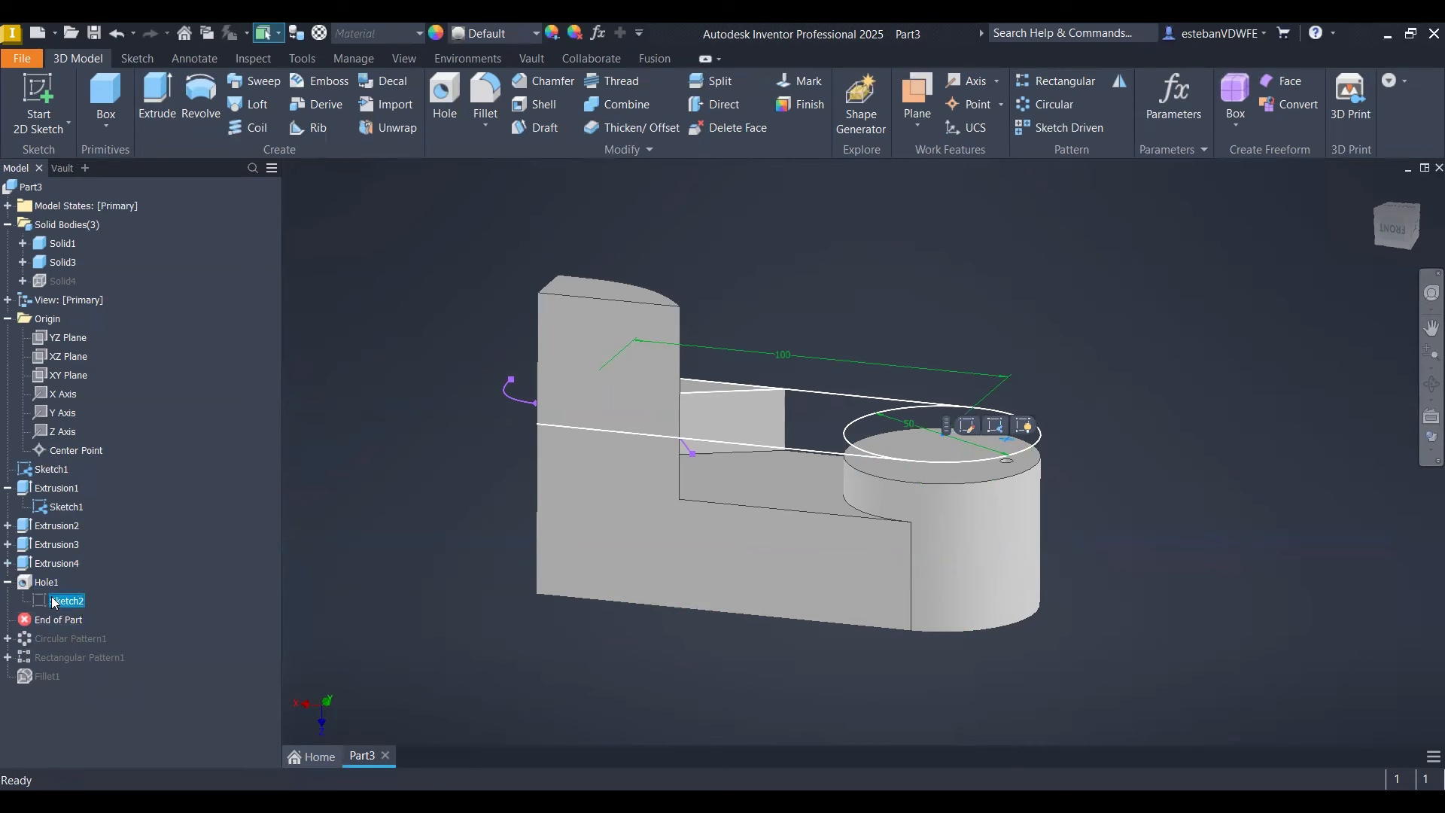
{"action": "right_click", "coordinate": [59, 603]}
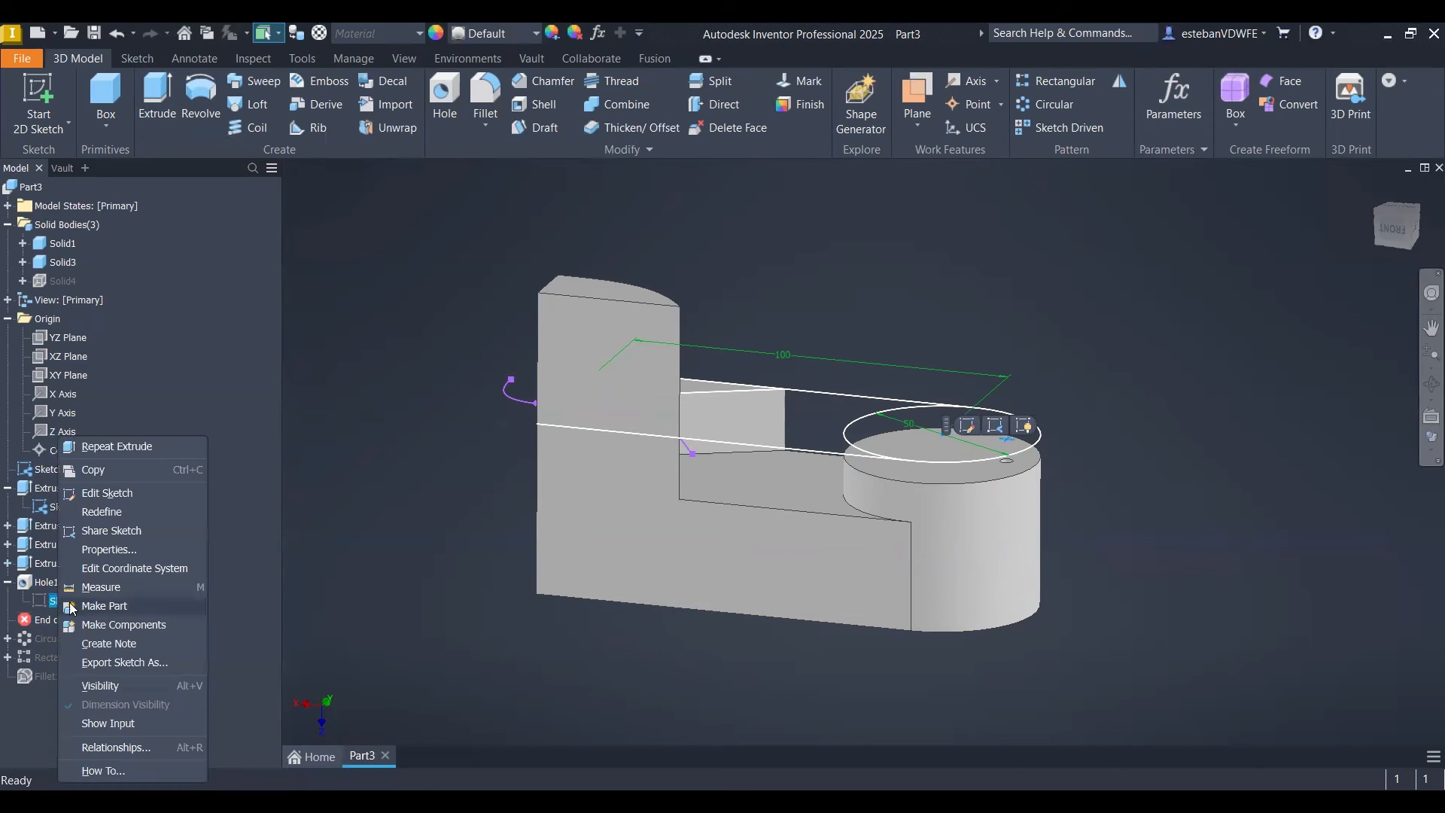
{"action": "left_click", "coordinate": [111, 515]}
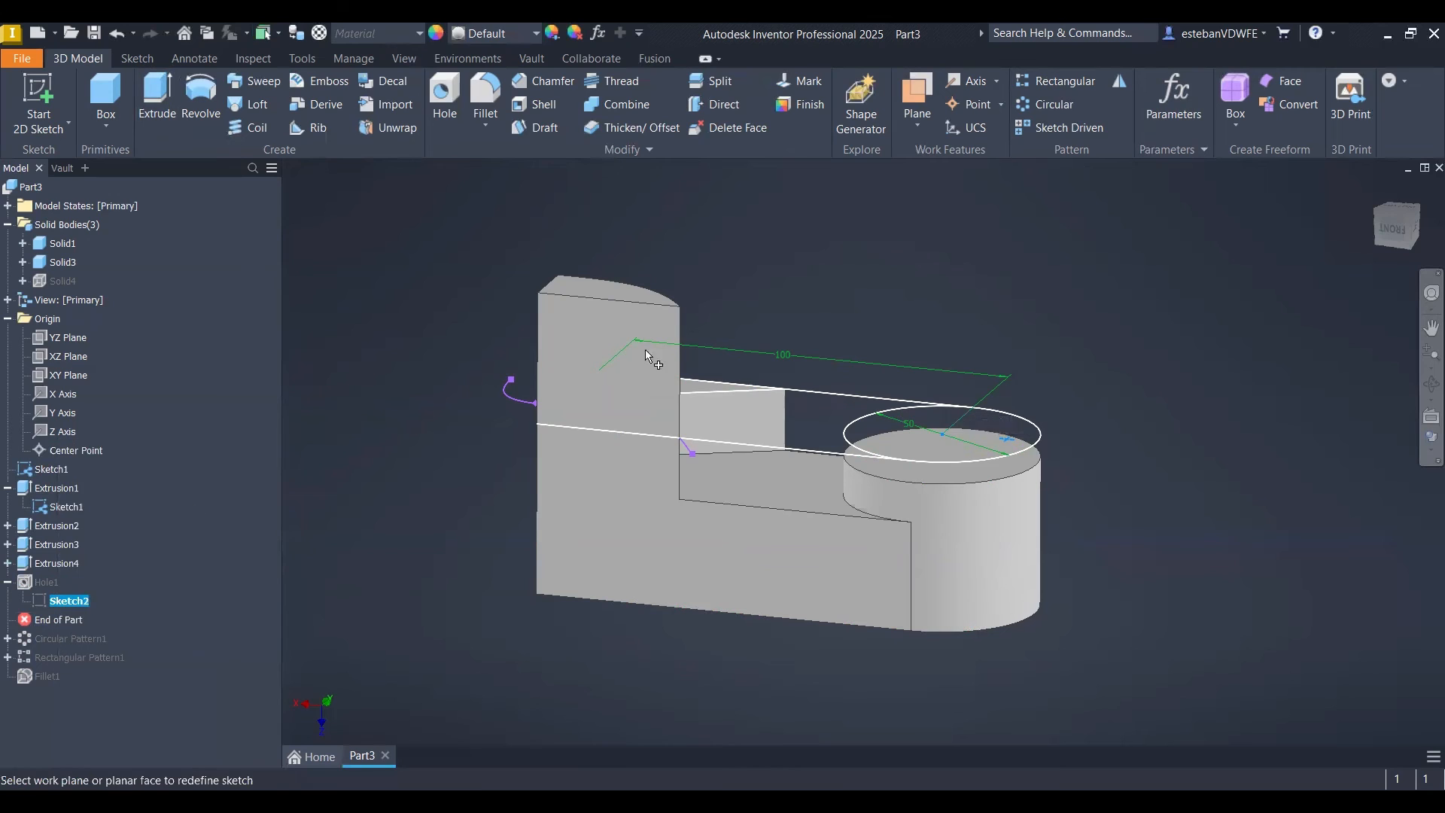
{"action": "left_click", "coordinate": [938, 442]}
{"action": "mouse_move", "coordinate": [881, 423]}
{"action": "middle_mouse_down"}
{"action": "mouse_move", "coordinate": [864, 384]}
{"action": "mouse_move", "coordinate": [888, 413]}
{"action": "middle_mouse_up"}
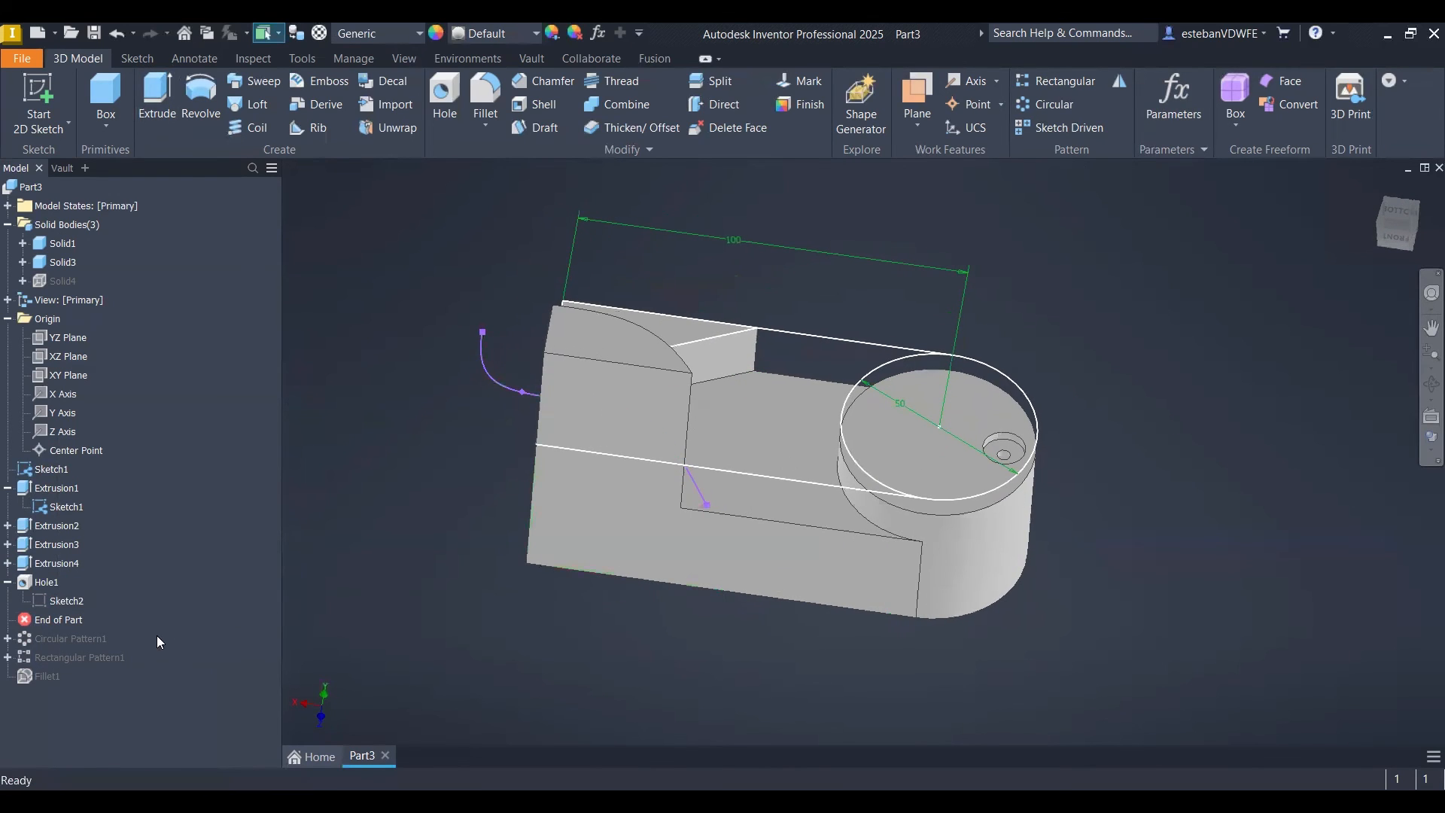
{"action": "left_click_drag", "start_coordinate": [59, 623], "coordinate": [56, 676]}
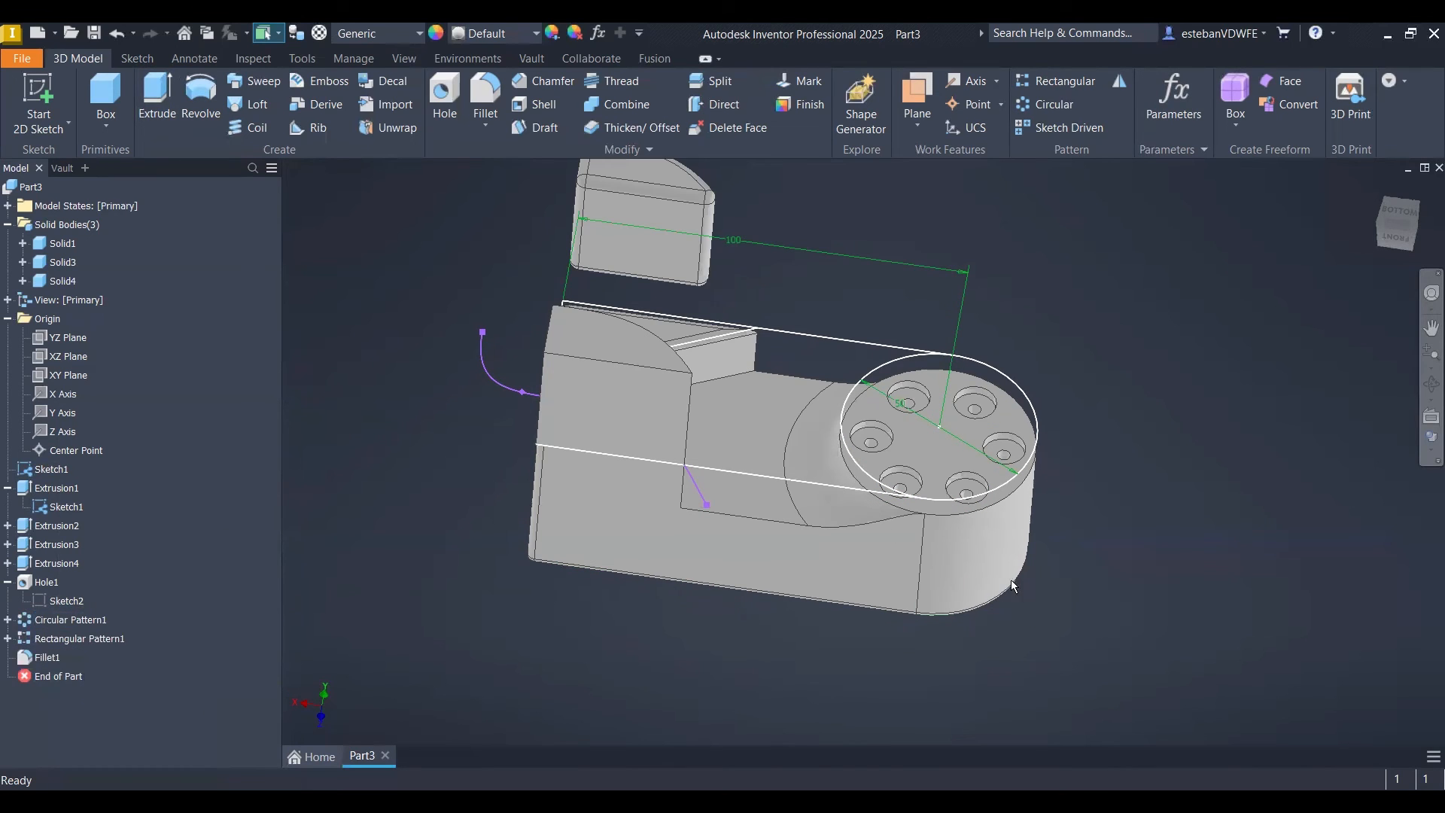
{"action": "middle_click_drag", "start_coordinate": [1010, 580], "coordinate": [494, 613], "text": "shift"}
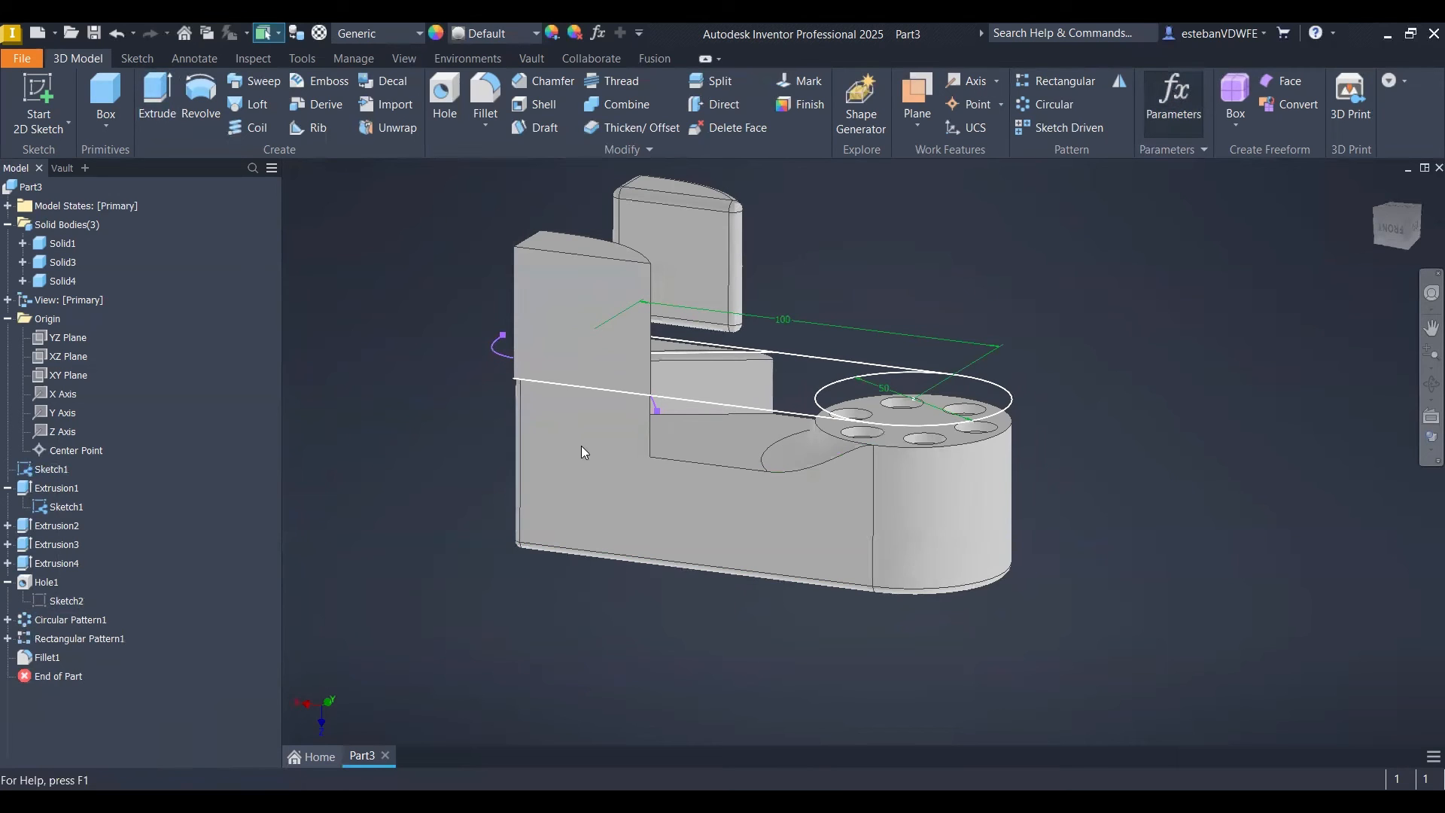
- Examine the Extrusion4 entries in the Parameters table, widening the Consumed by column to read the feature names
{"action": "left_click", "coordinate": [1173, 98]}
{"action": "scroll", "coordinate": [434, 588], "scroll_direction": "down", "scroll_amount": 3}
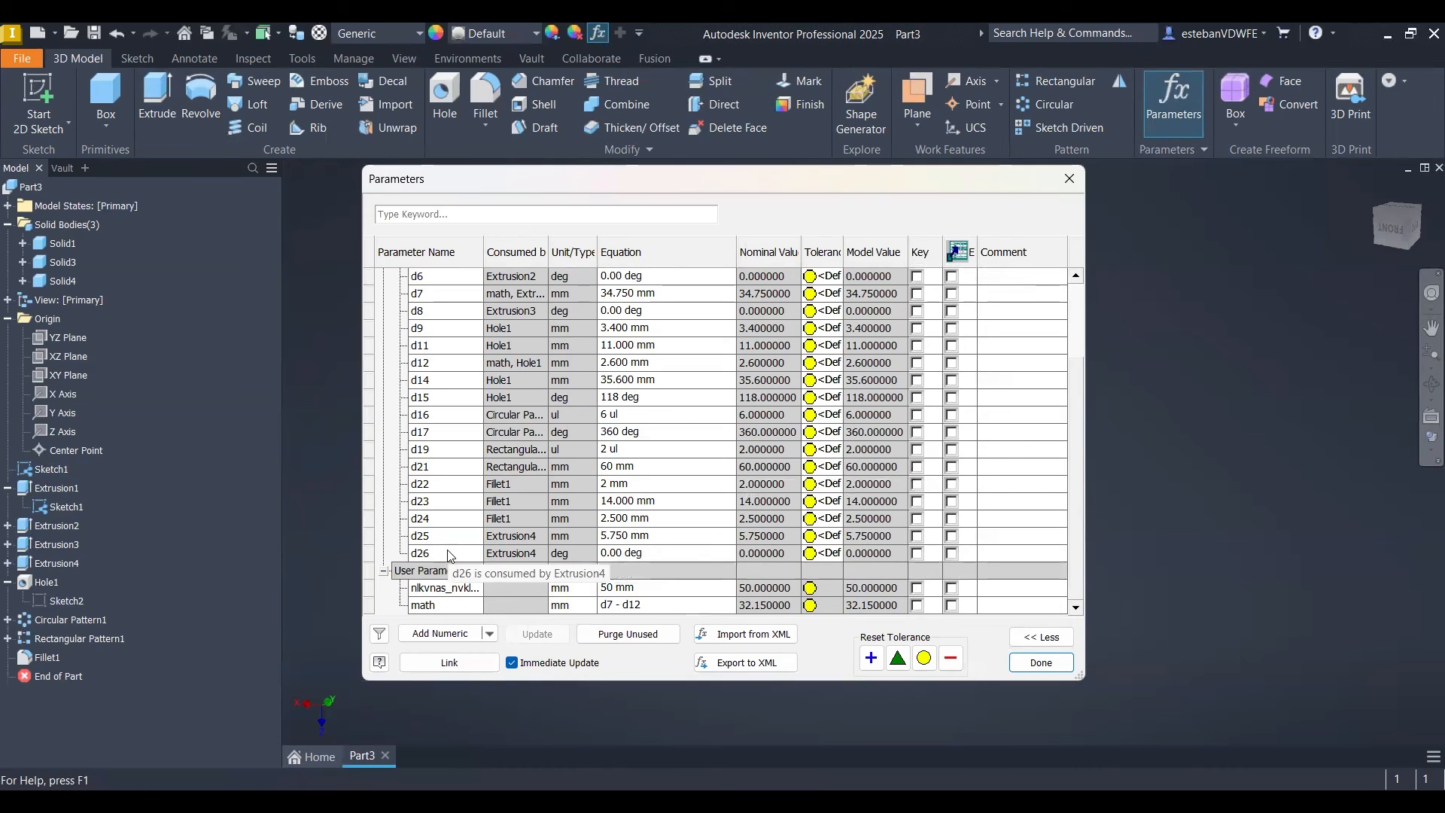
{"action": "left_click", "coordinate": [523, 537]}
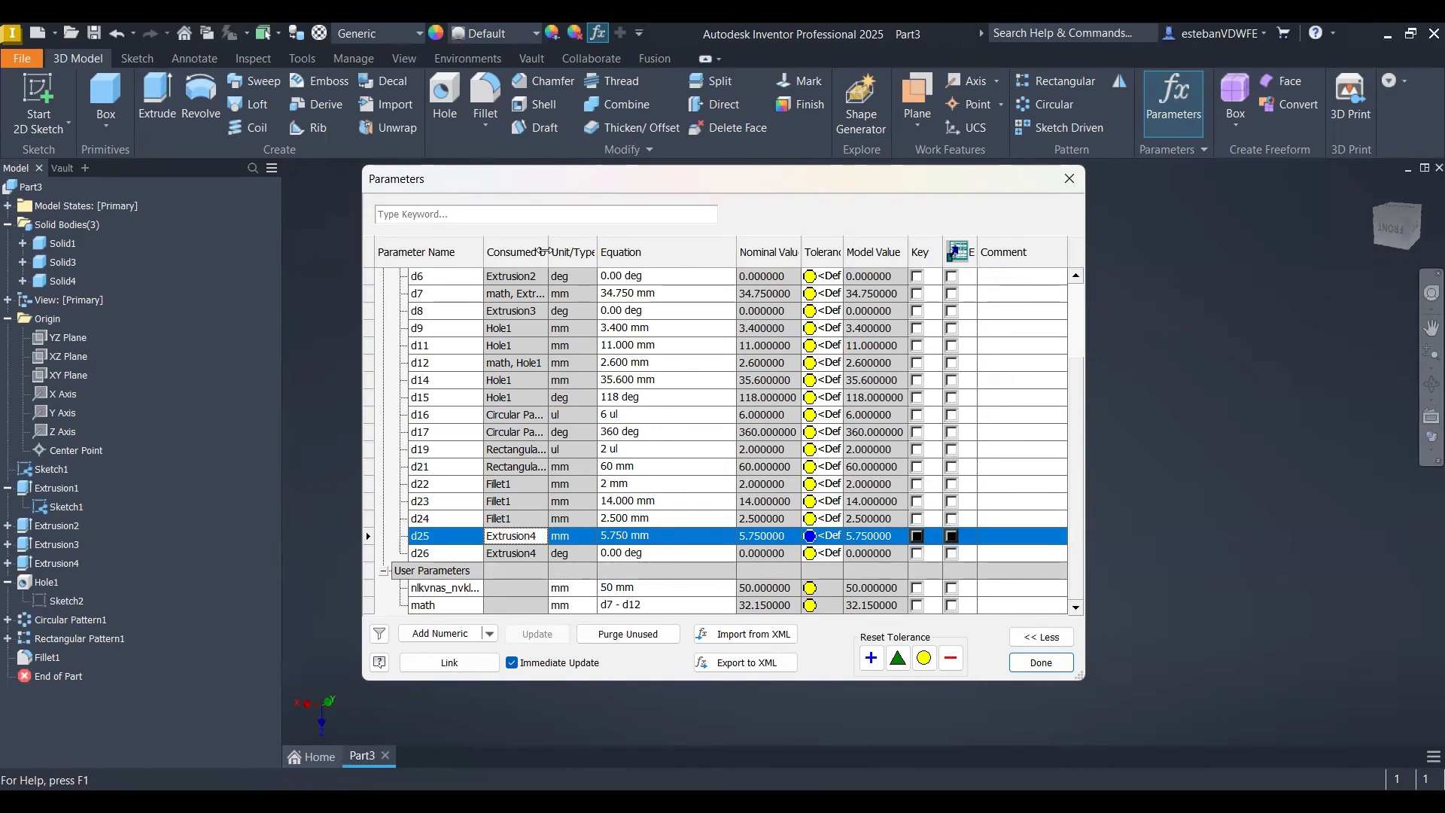
{"action": "left_click_drag", "start_coordinate": [545, 251], "coordinate": [600, 251]}
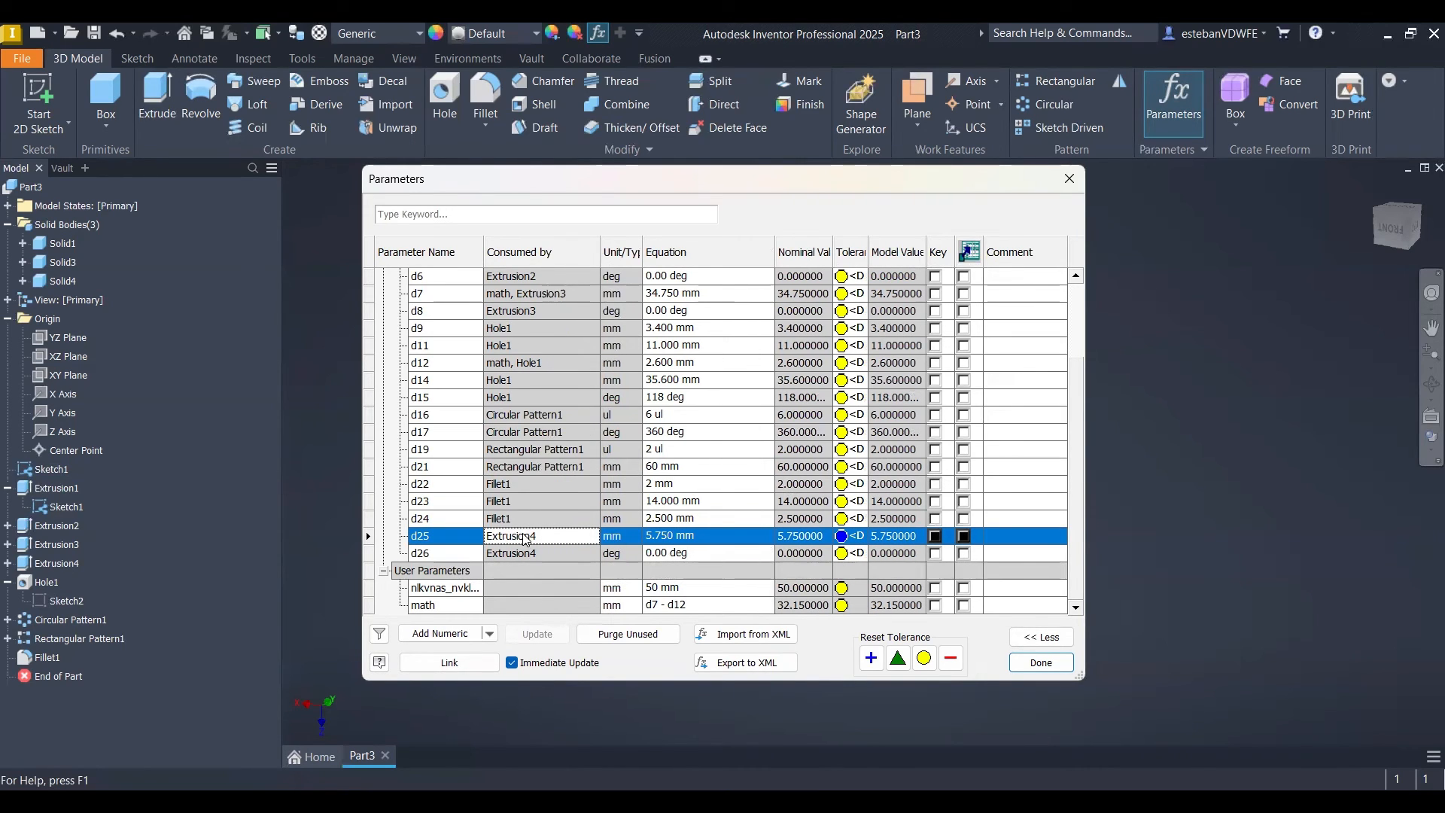
{"action": "left_click", "coordinate": [1032, 661]}
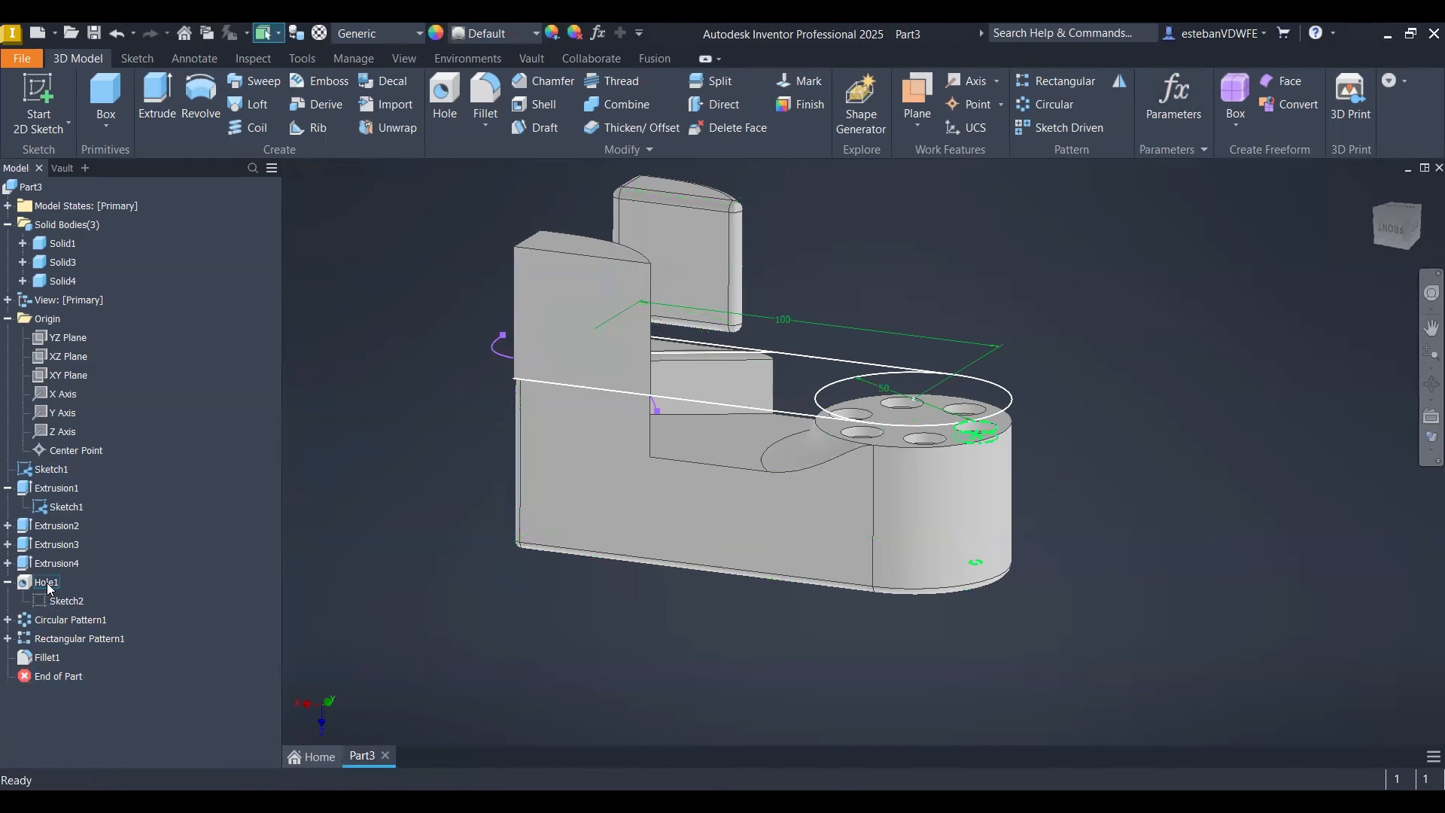
- Edit Extrusion4 to name its distance parameter T4 with the value 5.750 mm, and reopen the Parameters table
{"action": "left_click", "coordinate": [53, 564]}
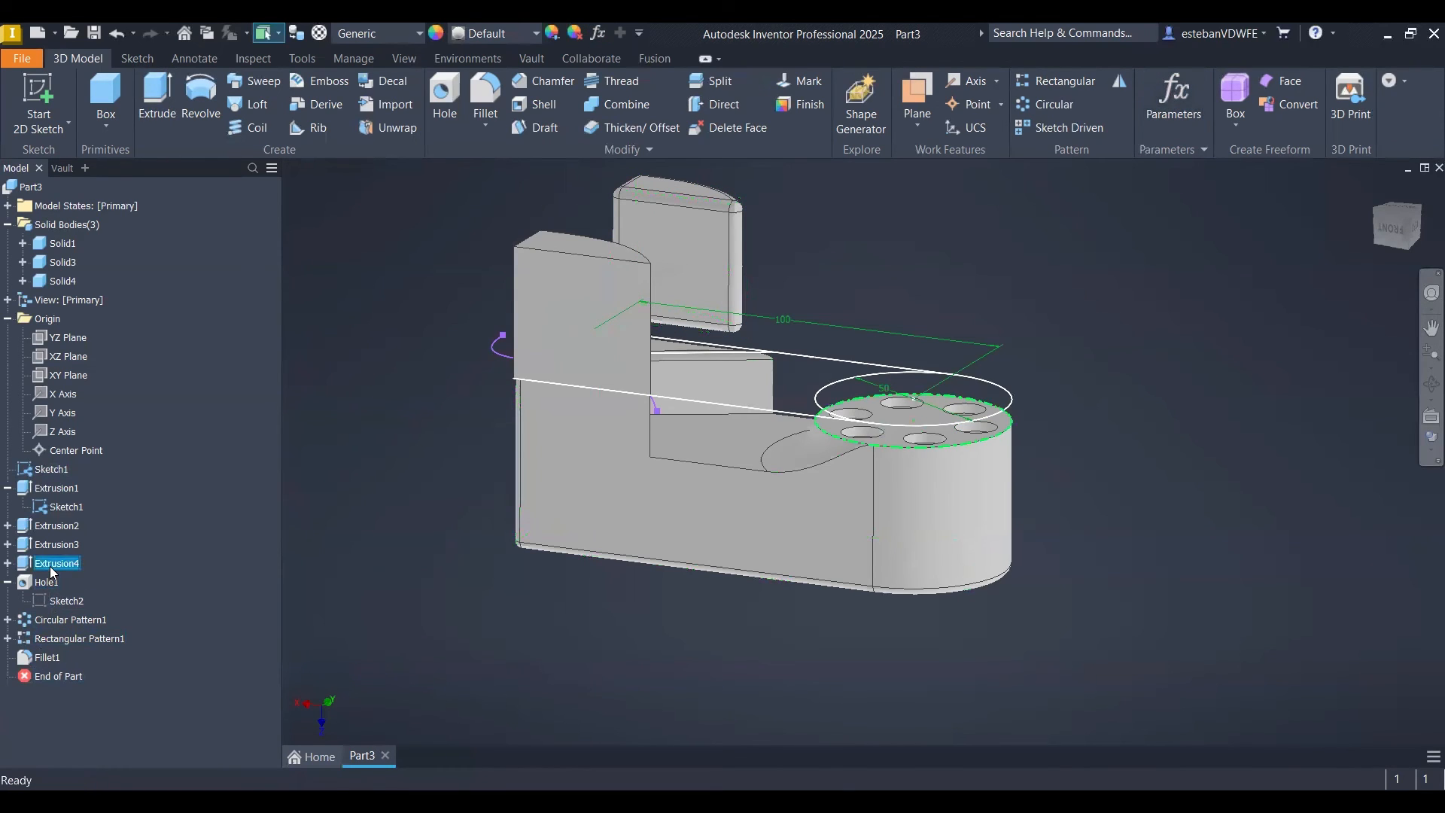
{"action": "double_click", "coordinate": [939, 436]}
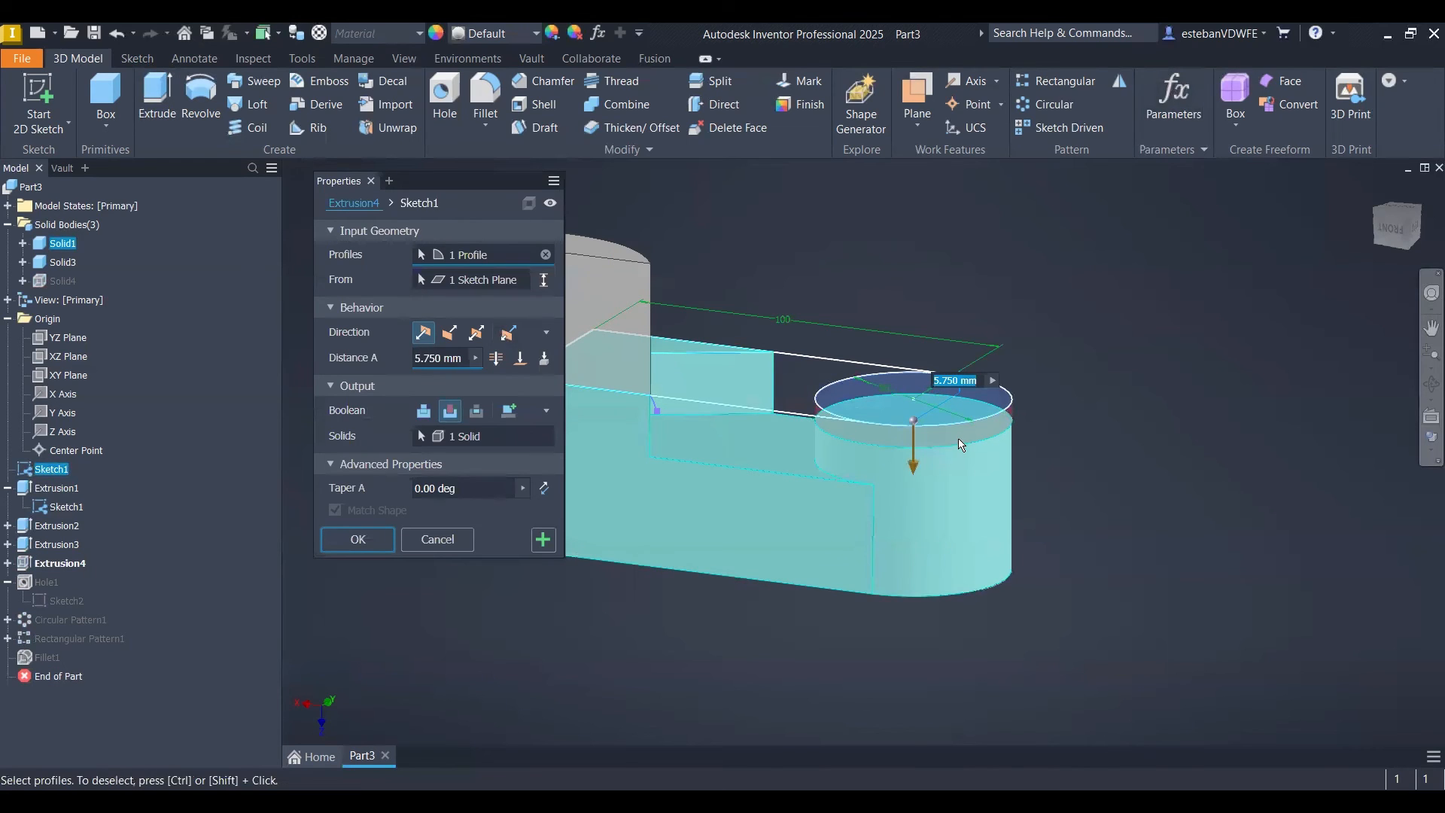
{"action": "left_click", "coordinate": [416, 357]}
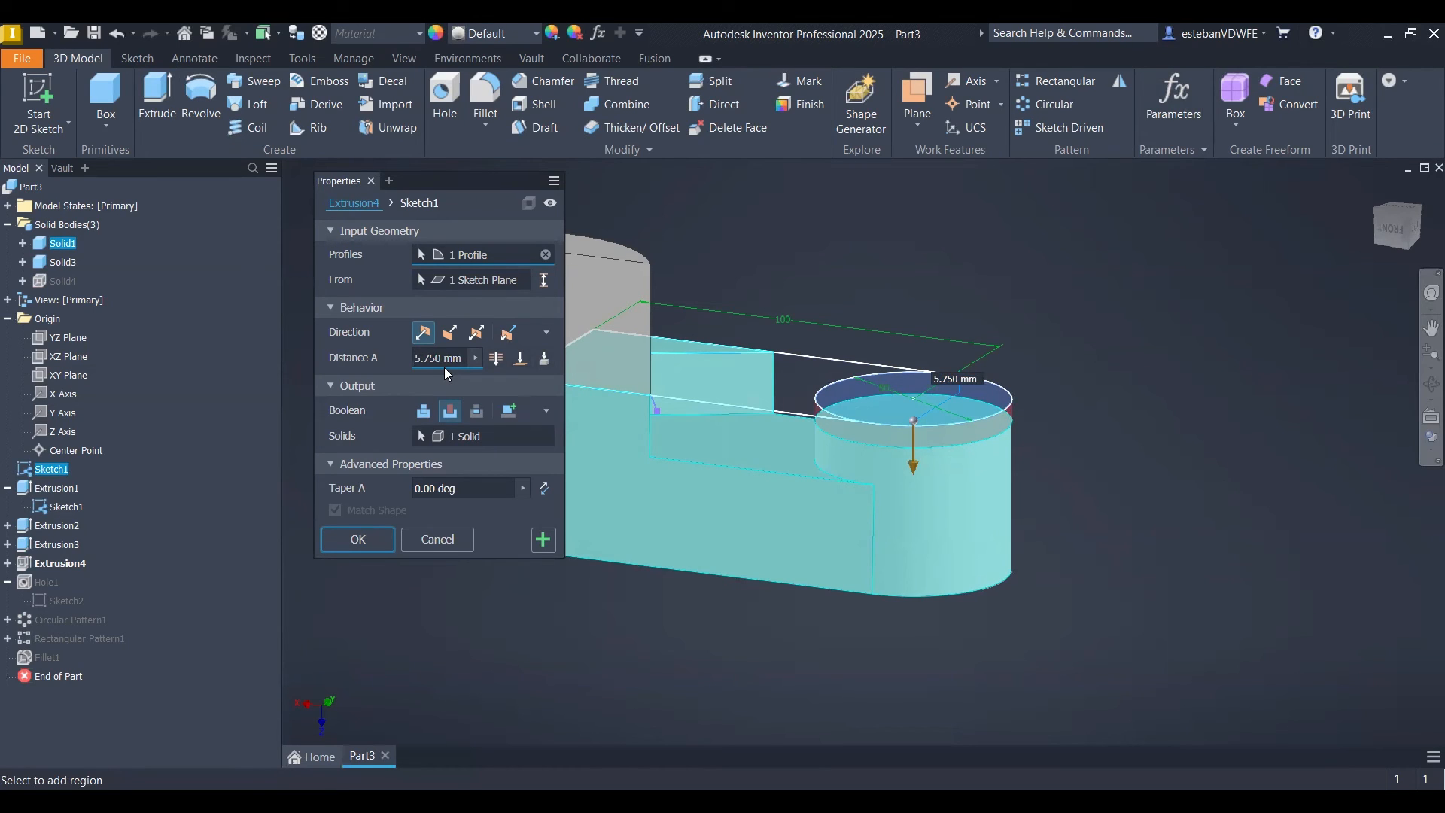
{"action": "type", "text": "T4"}
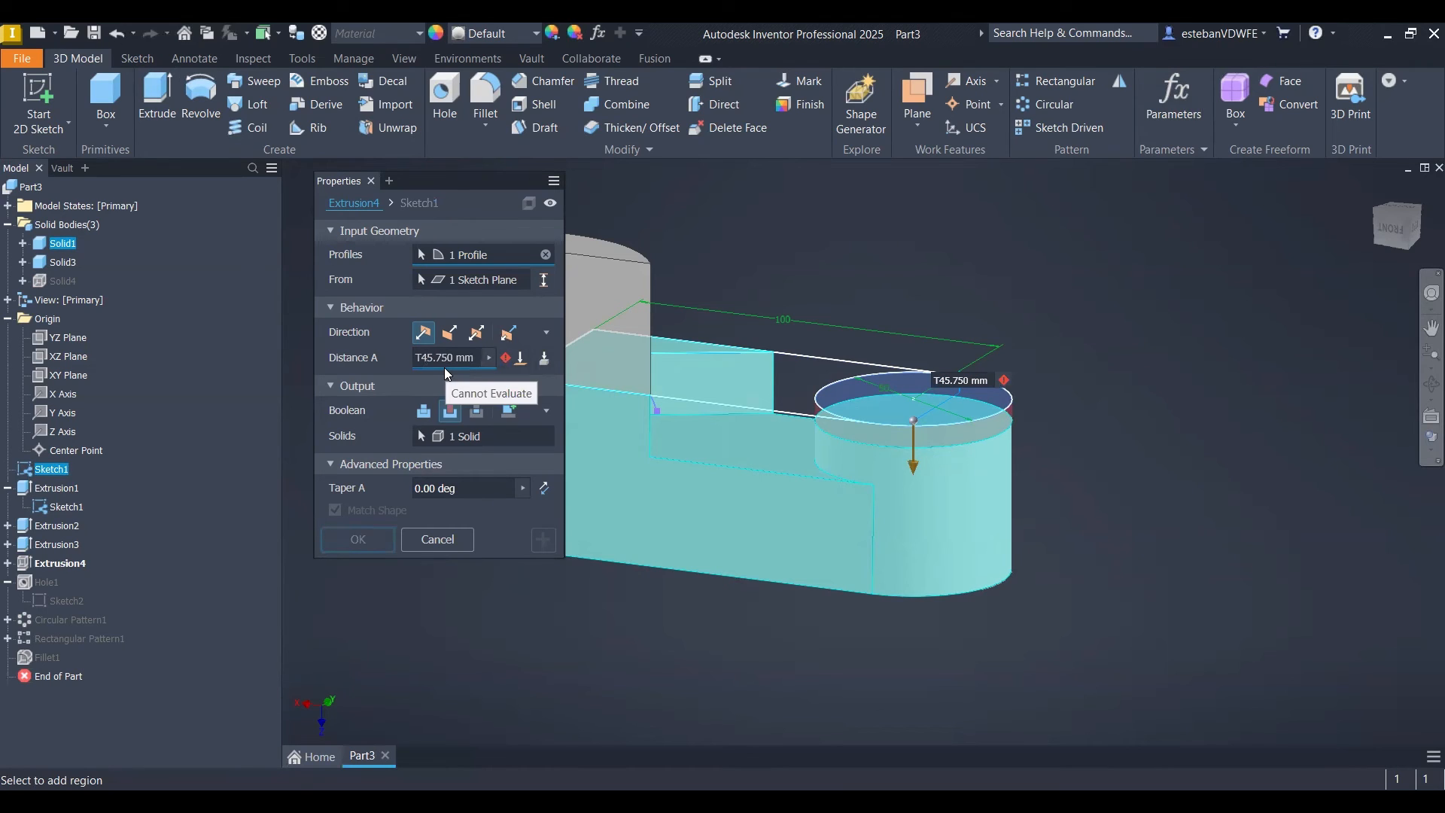
{"action": "type", "text": "="}
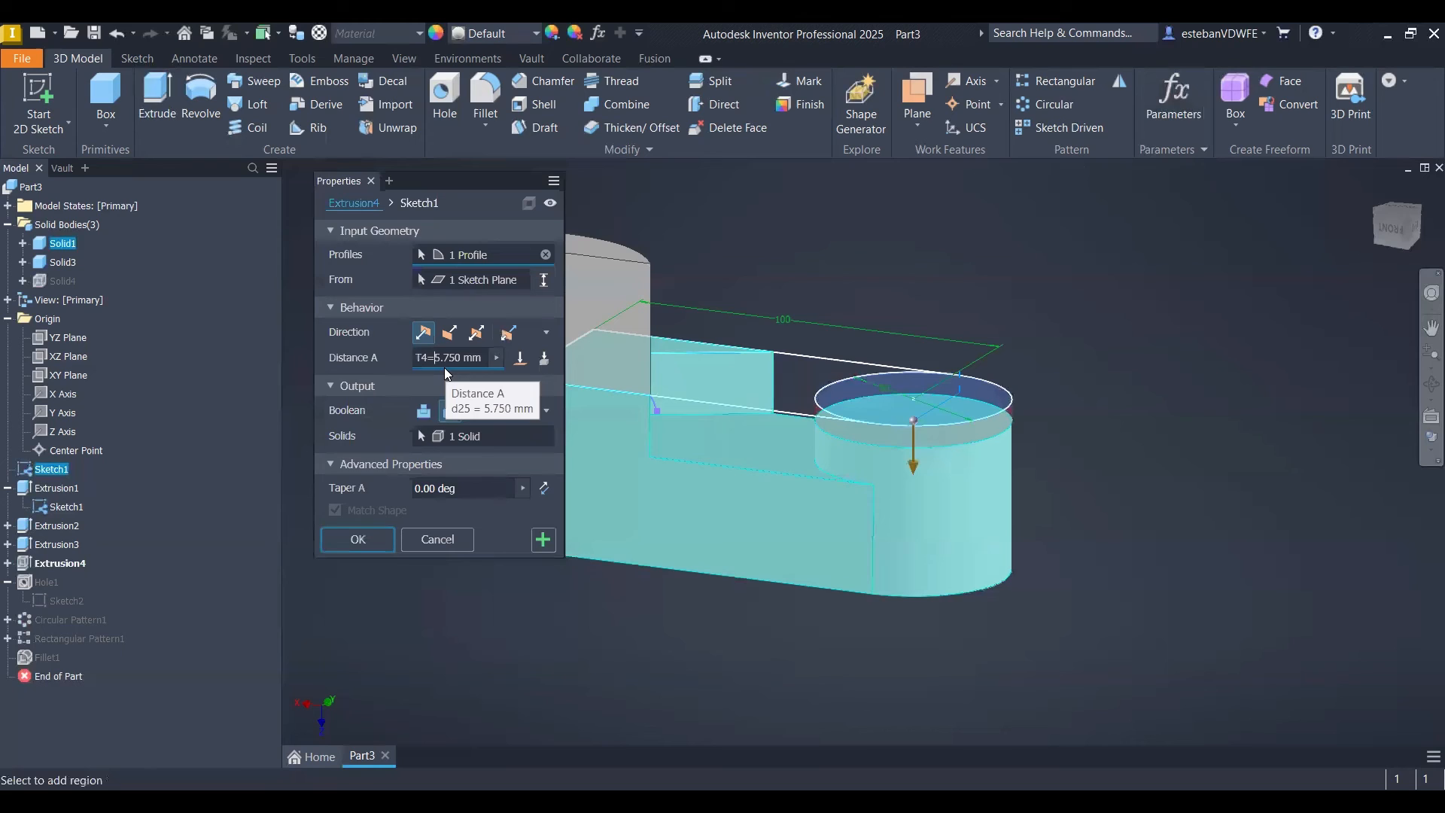
{"action": "key", "text": "Return"}
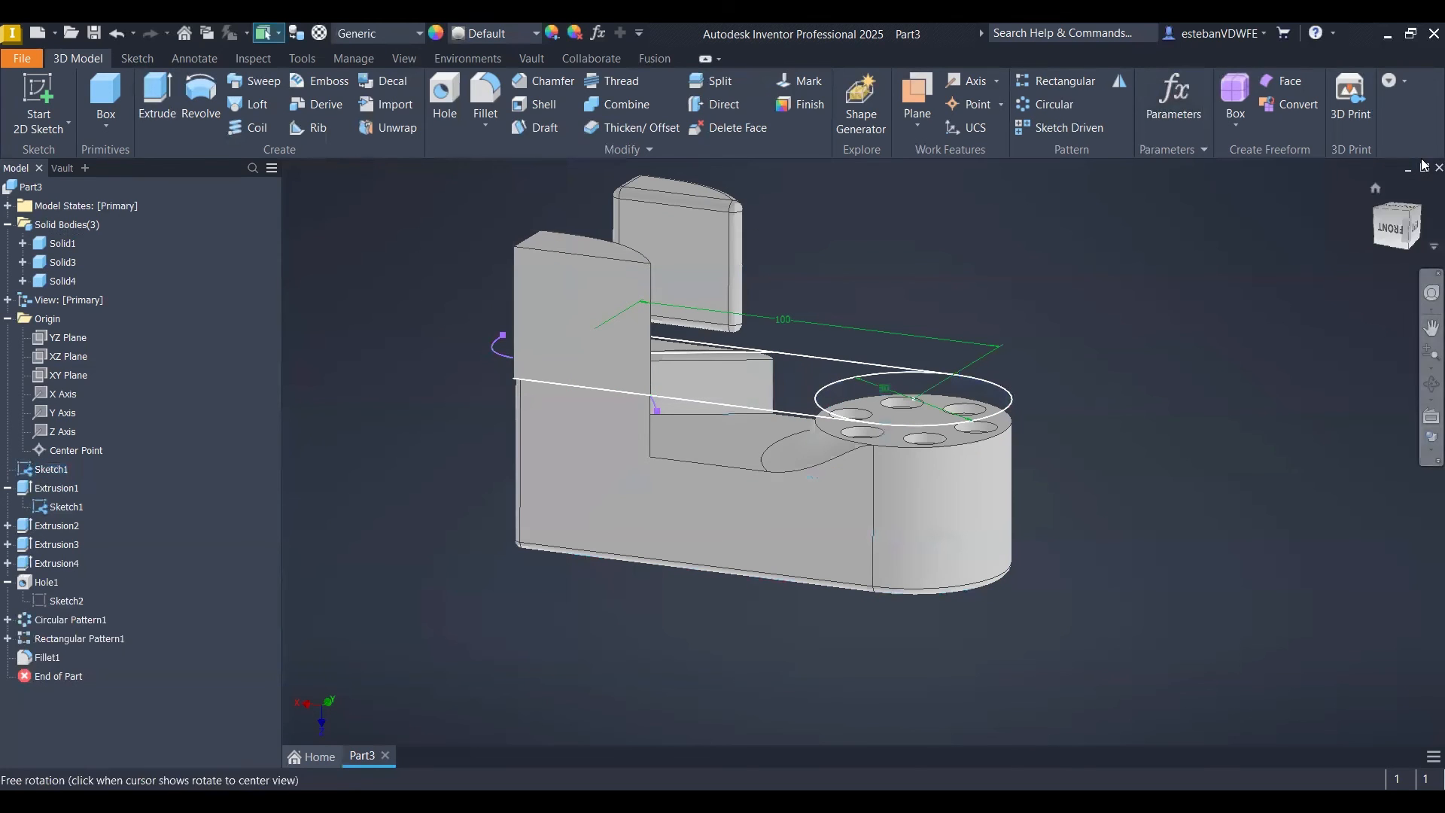
{"action": "left_click", "coordinate": [1172, 80]}
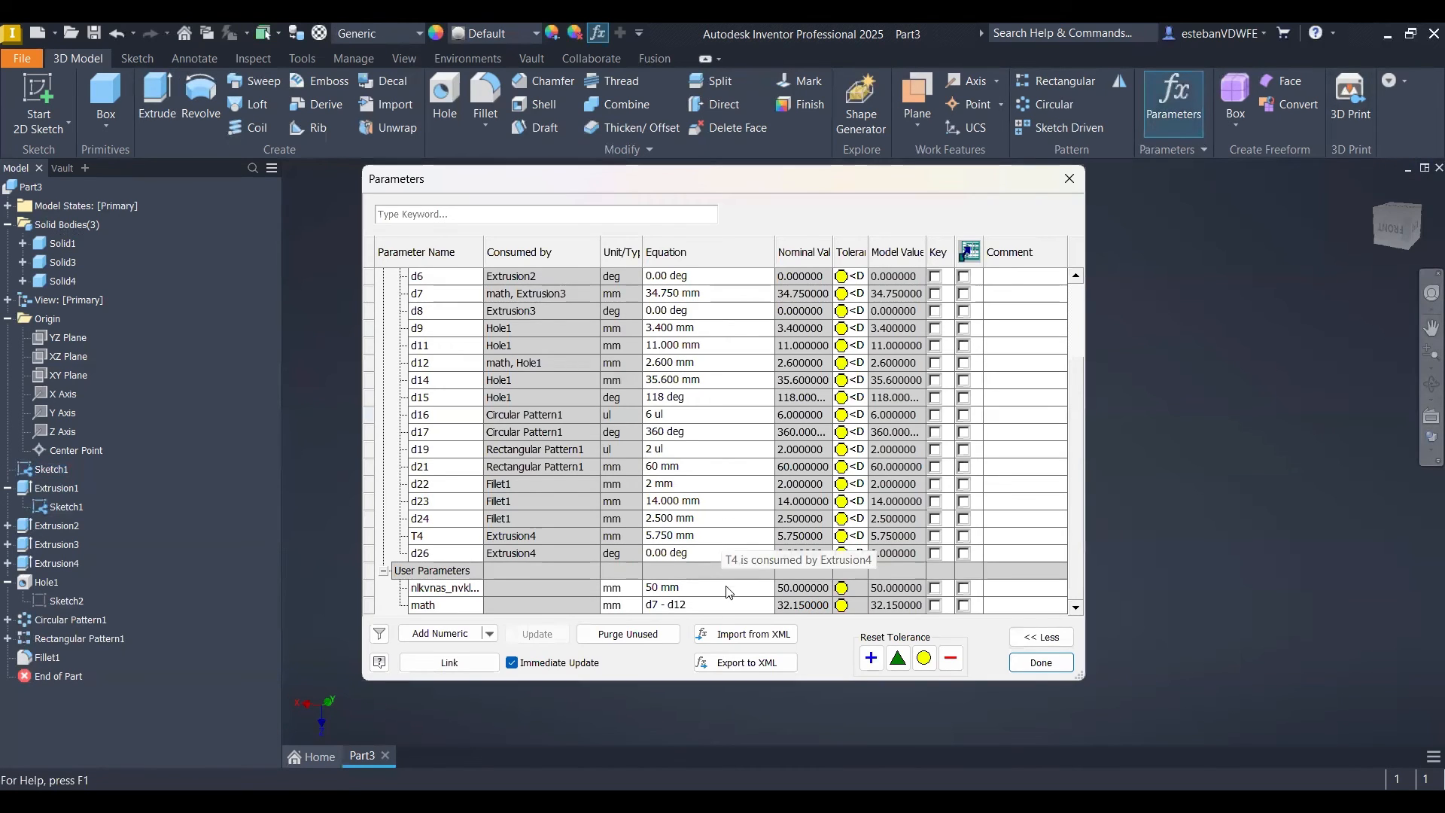
- Give parameter T4 of Extrusion4 a symmetric tolerance of 0.500 and close the Parameters table
{"action": "left_click", "coordinate": [426, 536]}
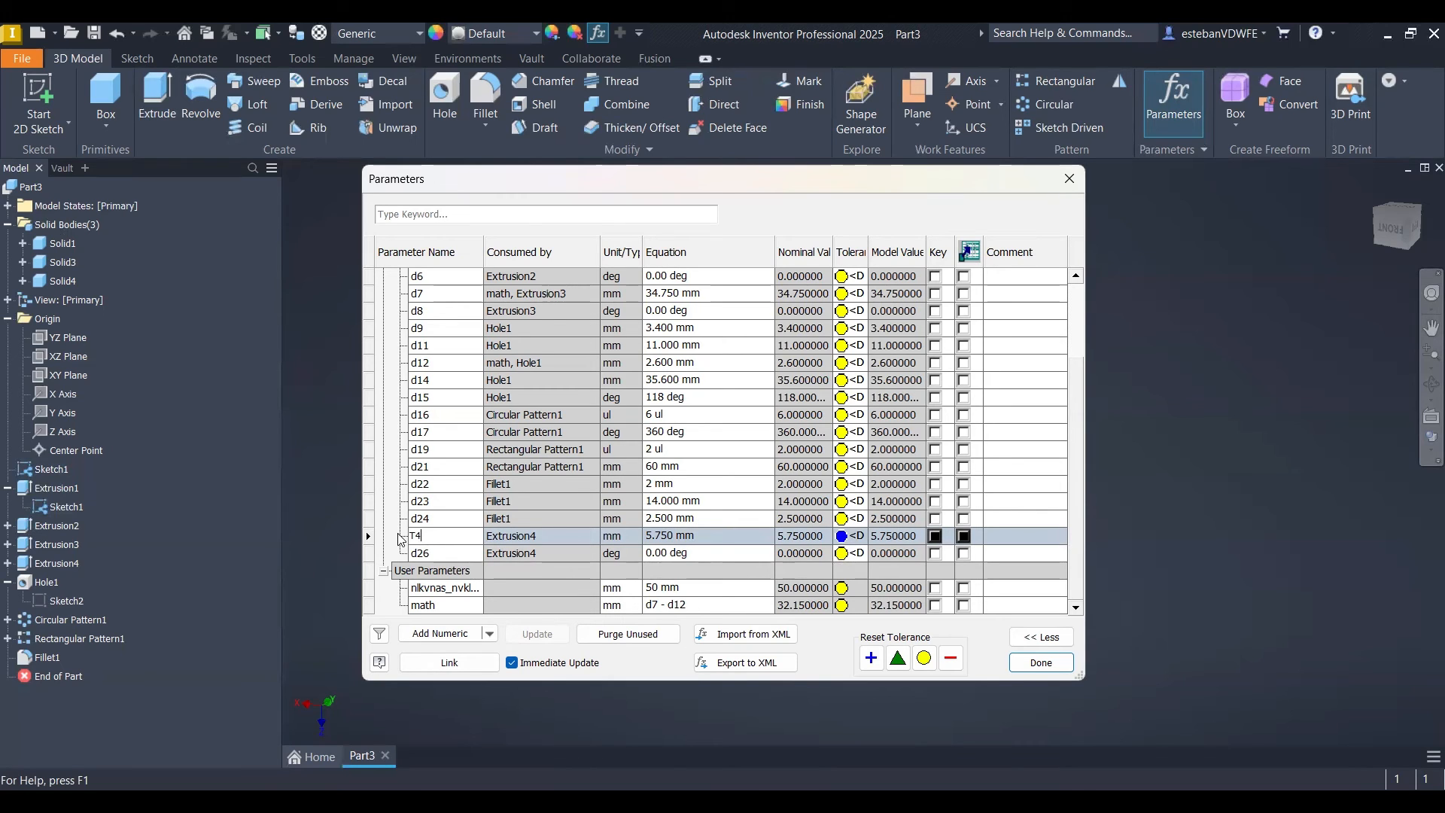
{"action": "scroll", "coordinate": [421, 481], "scroll_direction": "up", "scroll_amount": 2}
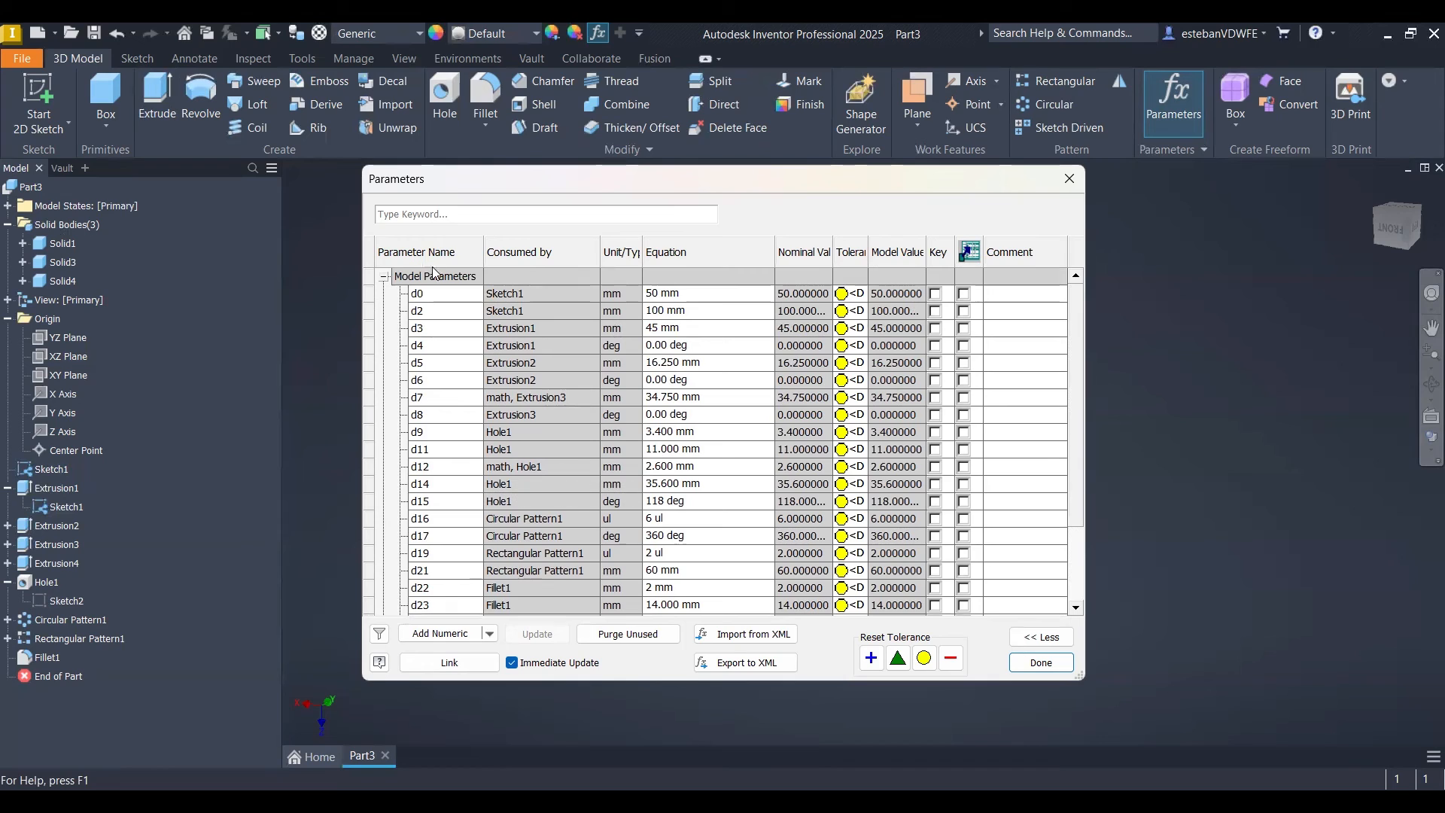
{"action": "scroll", "coordinate": [445, 376], "scroll_direction": "down", "scroll_amount": 2}
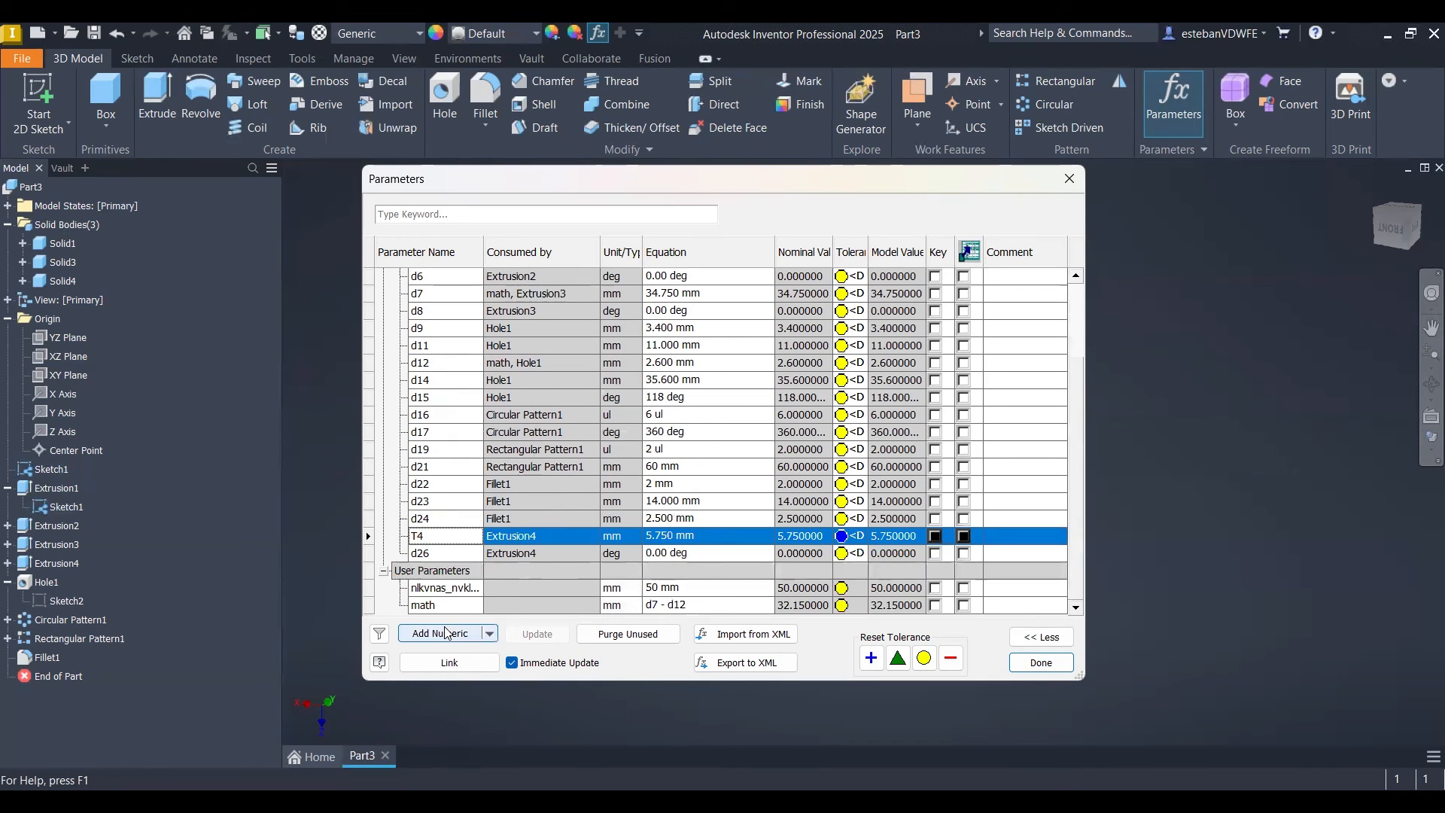
{"action": "left_click", "coordinate": [445, 535]}
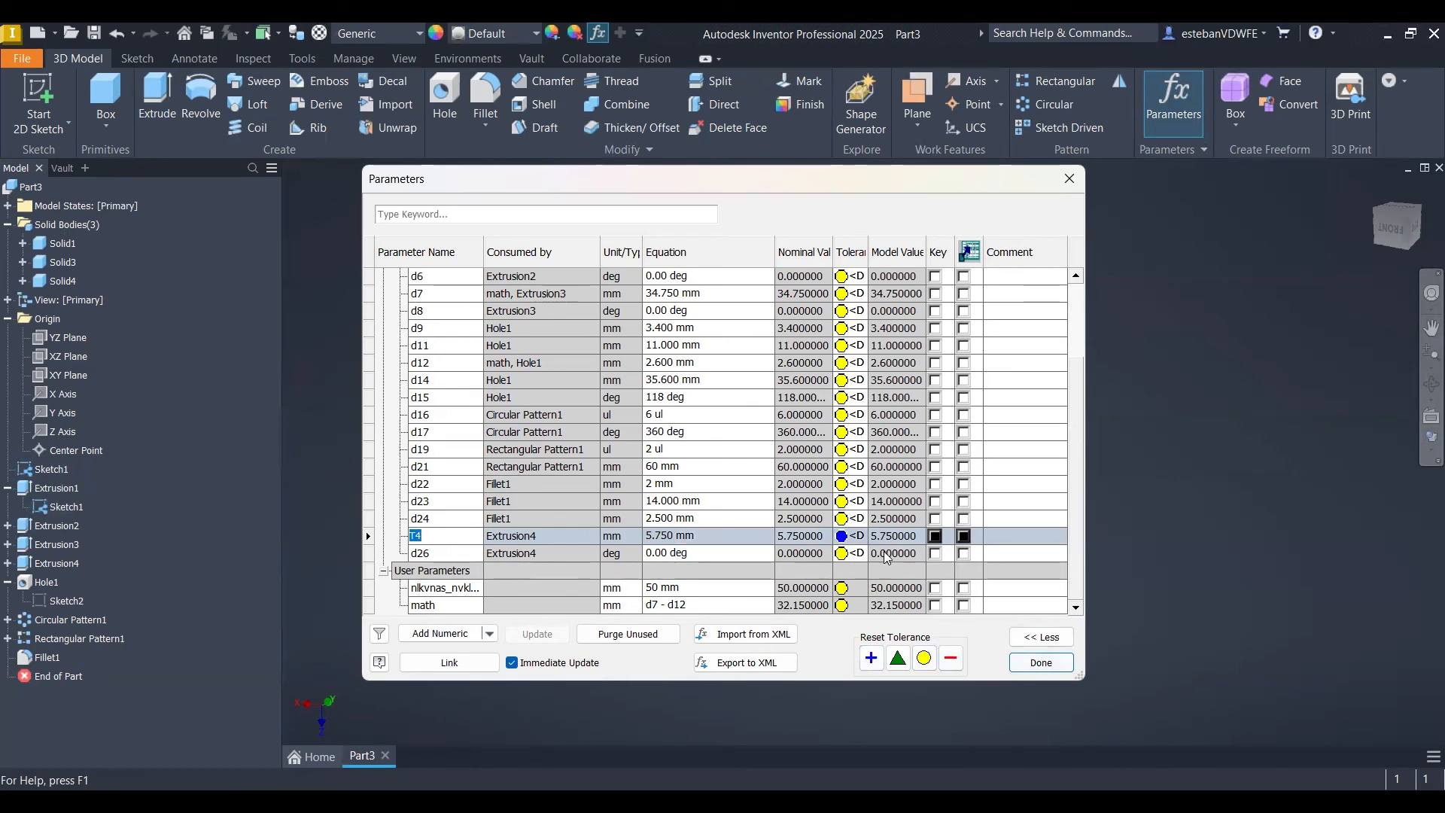
{"action": "left_click", "coordinate": [841, 537]}
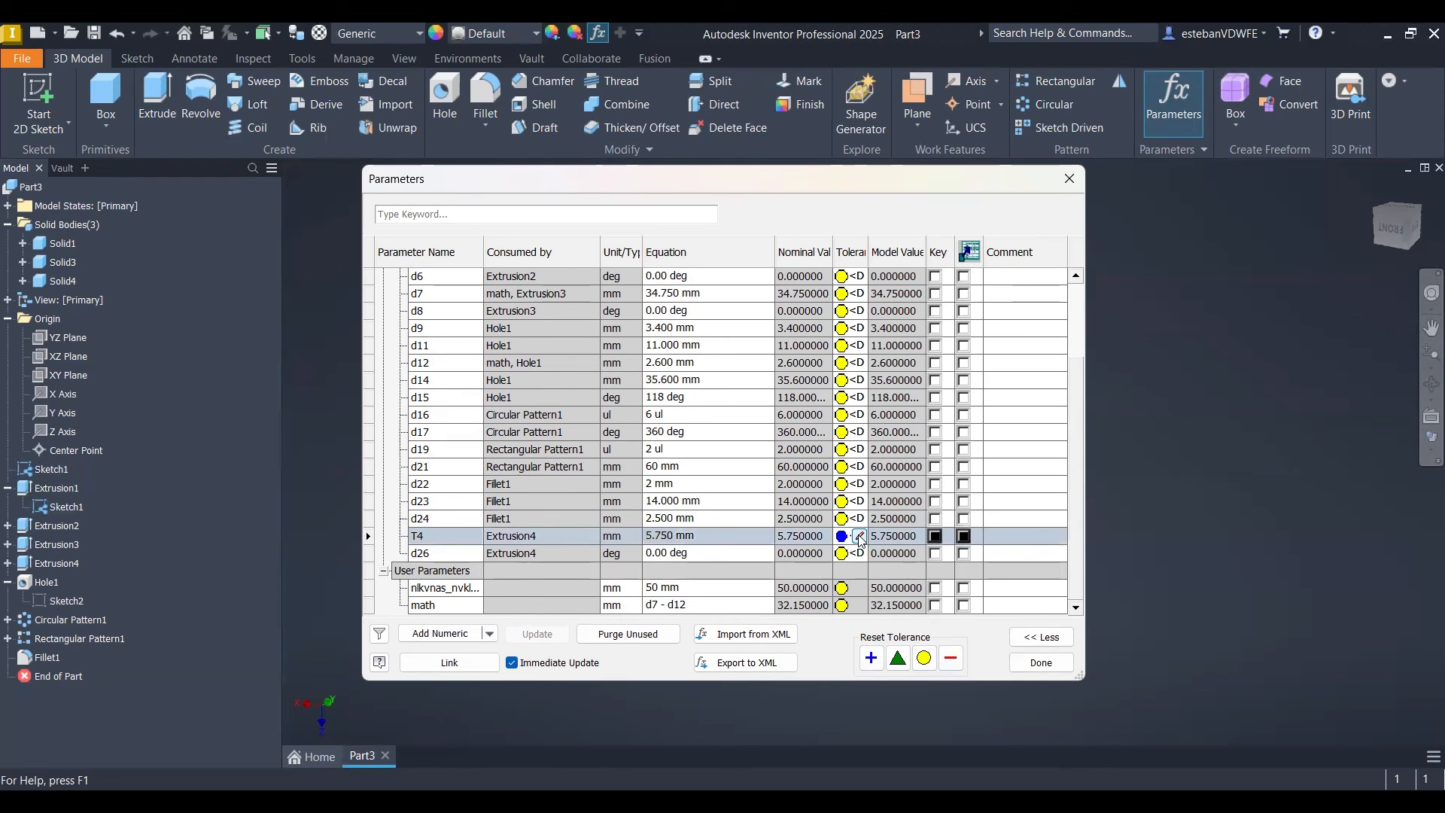
{"action": "left_click", "coordinate": [860, 539]}
{"action": "left_click", "coordinate": [352, 349]}
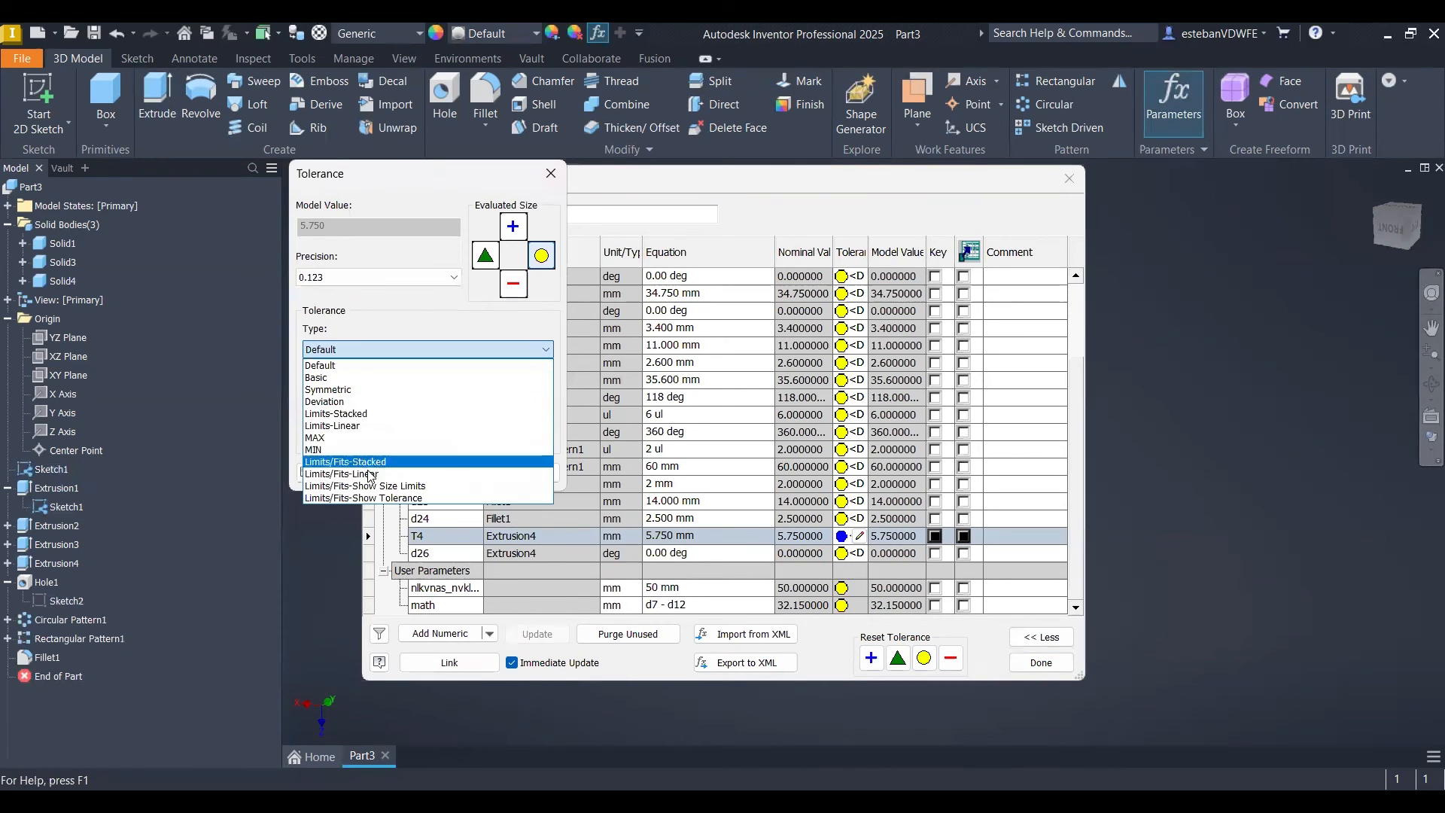
{"action": "left_click", "coordinate": [335, 390]}
{"action": "double_click", "coordinate": [341, 392]}
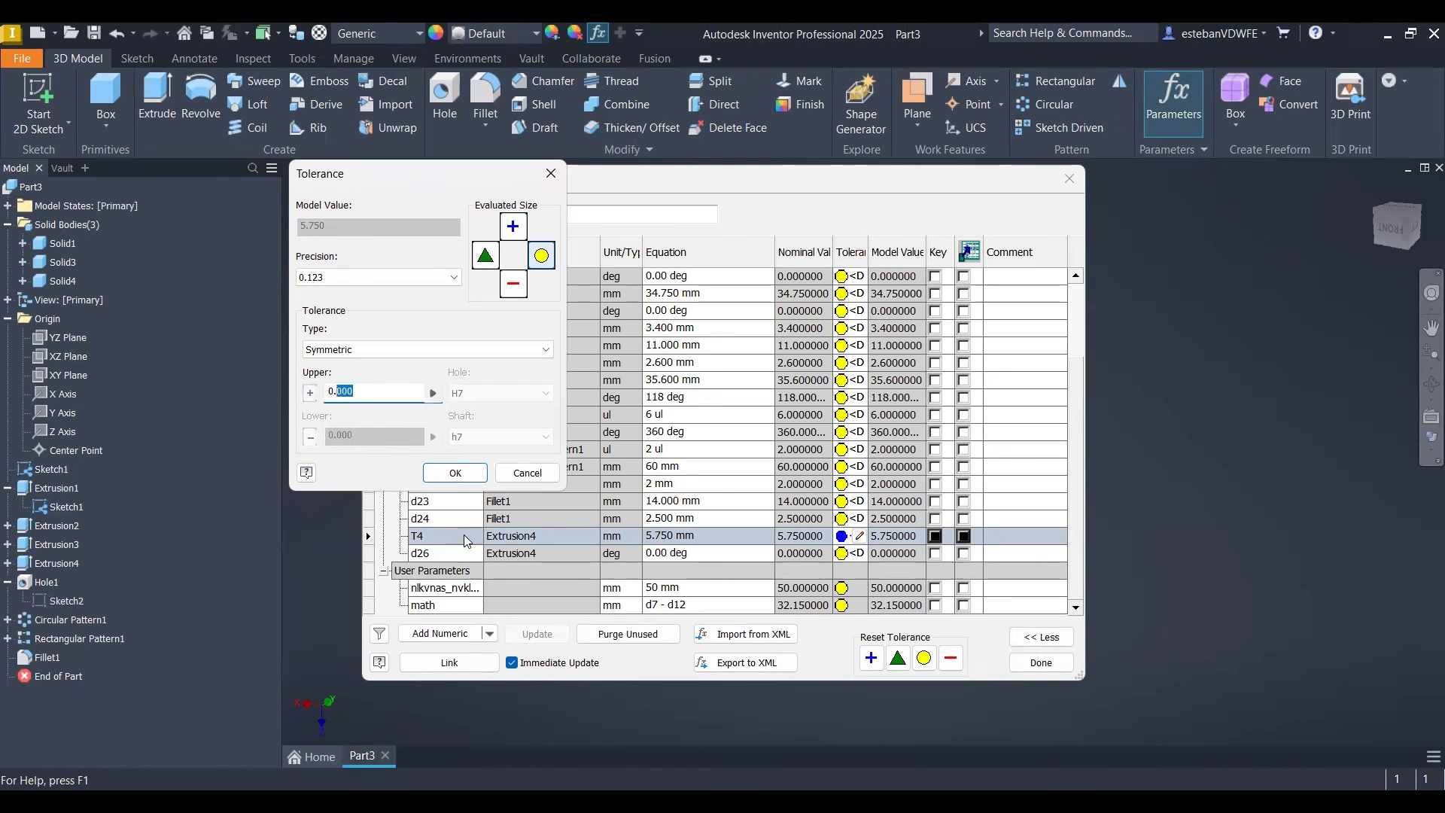
{"action": "type", "text": "500"}
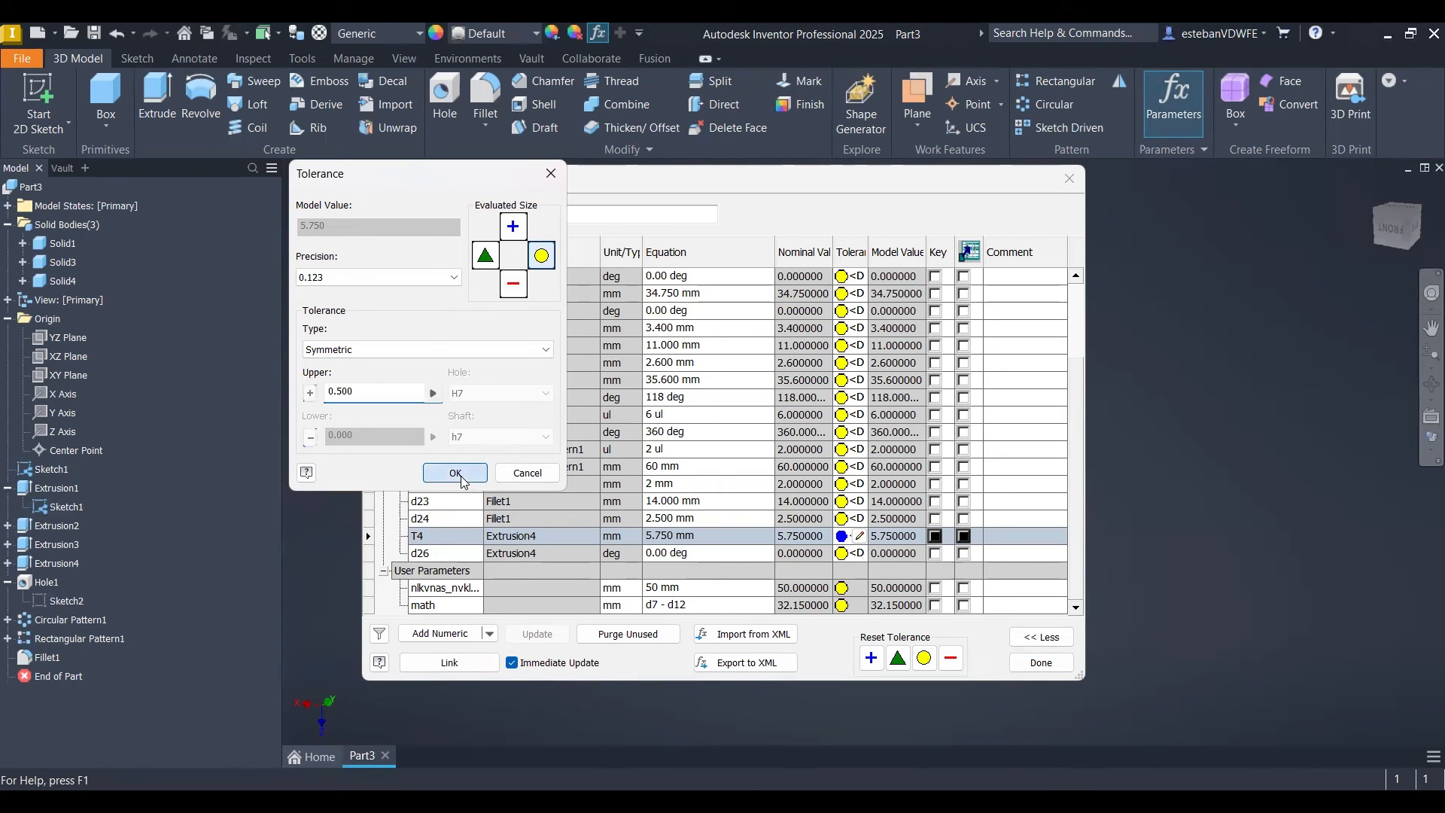
{"action": "key", "text": "Return"}
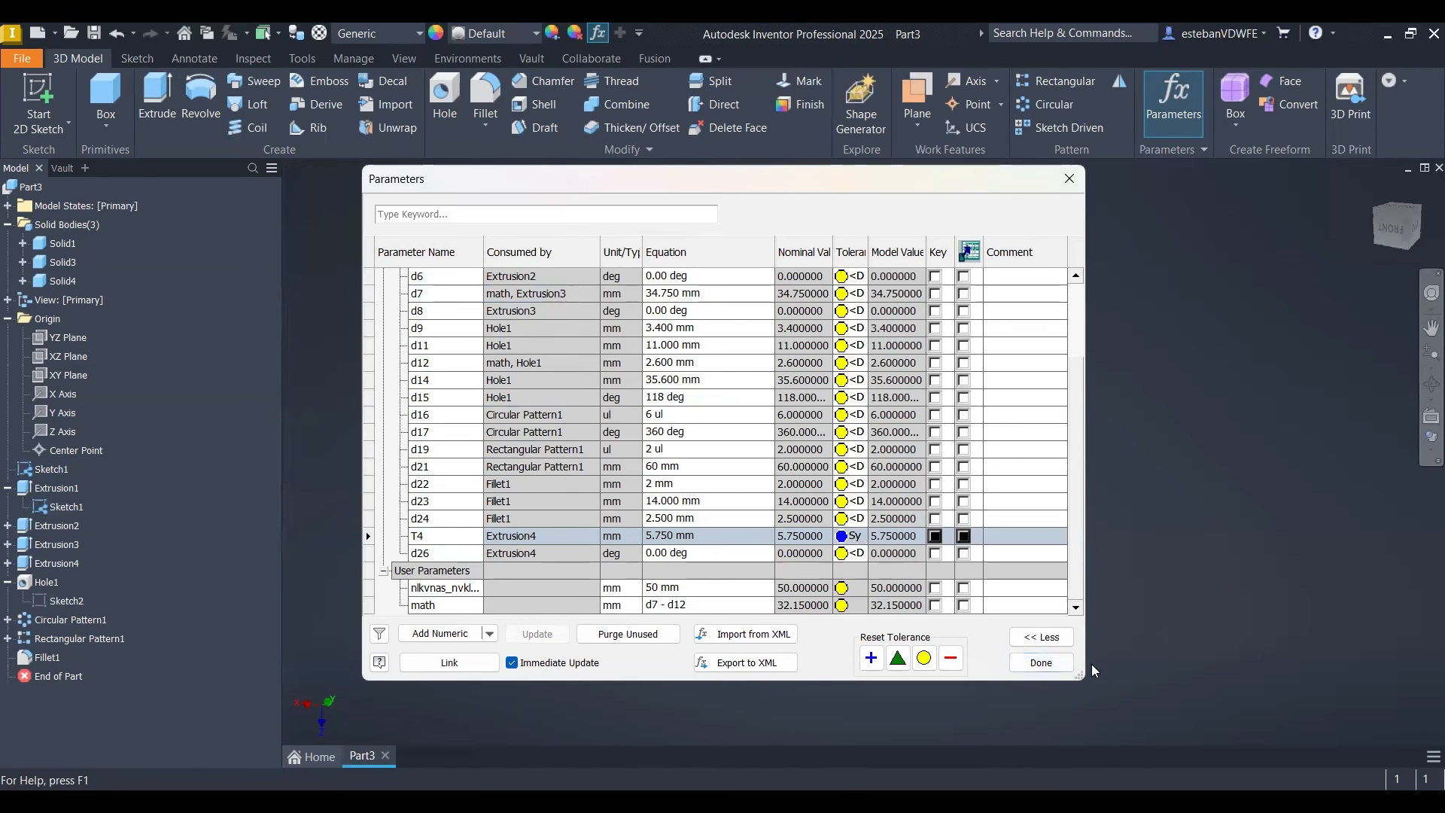
{"action": "key", "text": "Return"}
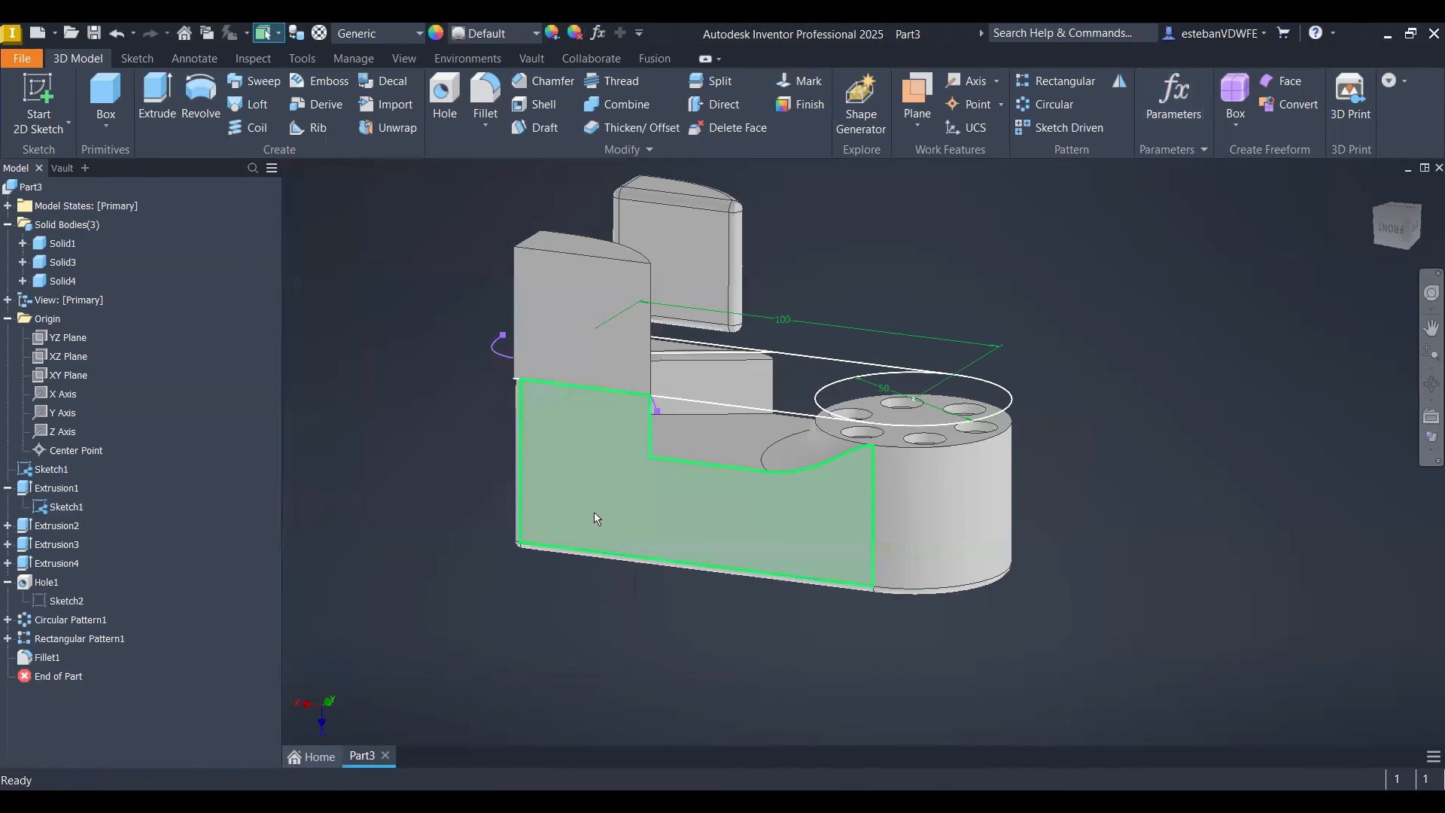
- Show Extrusion4's dimensions on the model and examine the toleranced cut depth beside the cylinder's top face
{"action": "right_click", "coordinate": [27, 566]}
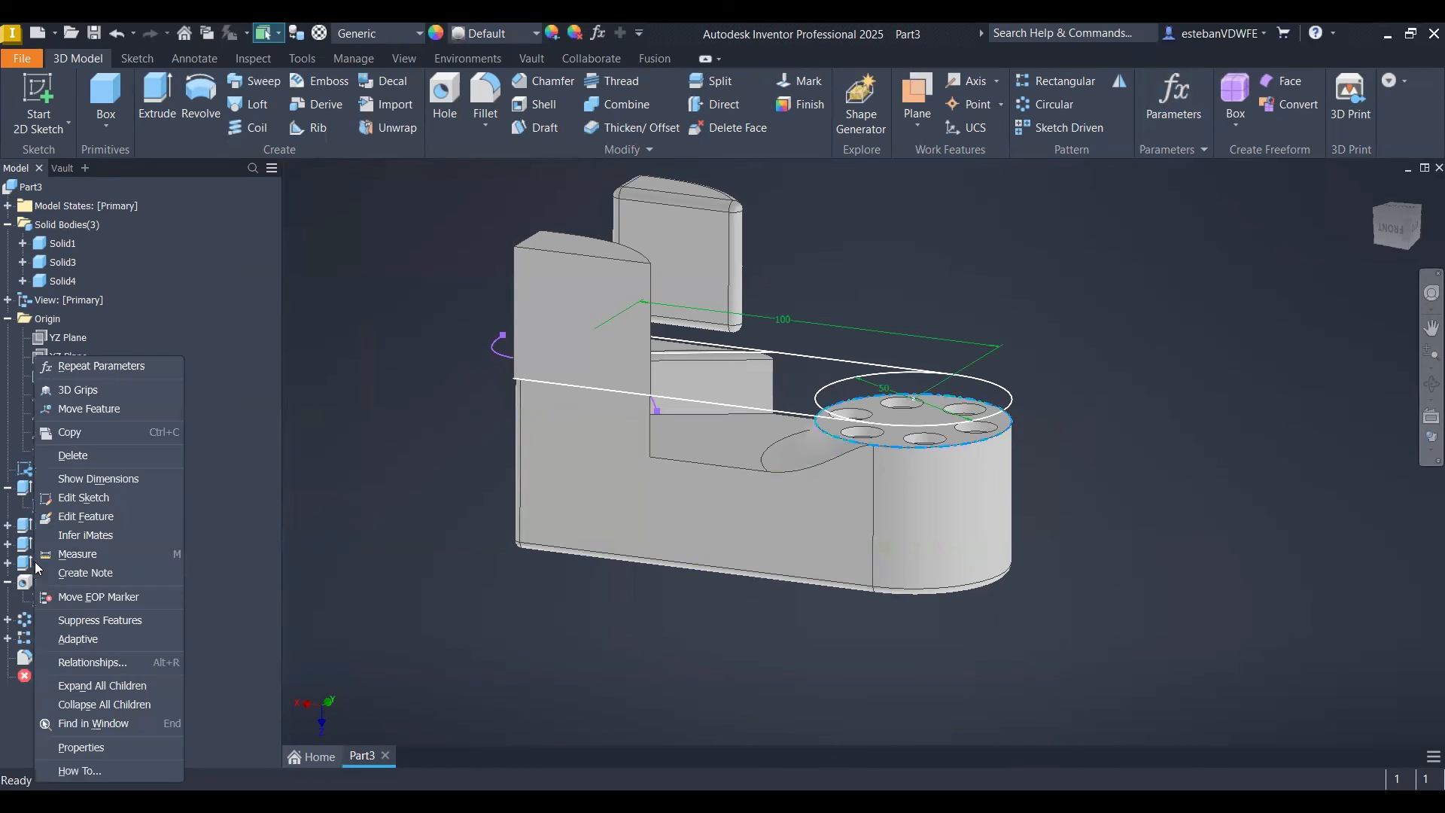
{"action": "left_click", "coordinate": [121, 477]}
{"action": "scroll", "coordinate": [1001, 410], "scroll_direction": "down", "scroll_amount": 8}
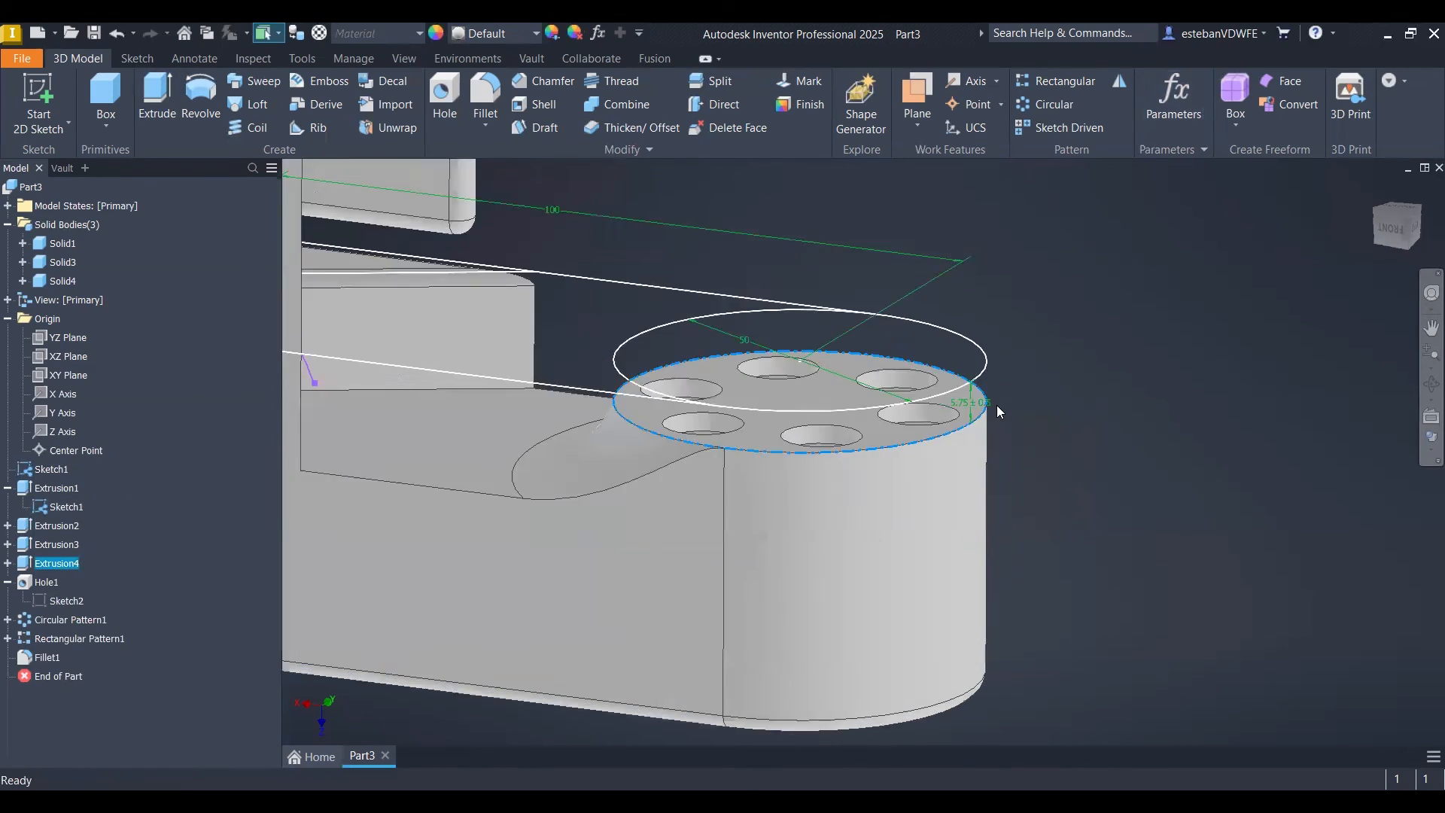
{"action": "key", "text": "F4"}
{"action": "middle_click_drag", "start_coordinate": [990, 439], "coordinate": [1006, 417], "text": "shift"}
{"action": "scroll", "coordinate": [996, 395], "scroll_direction": "down", "scroll_amount": 7}
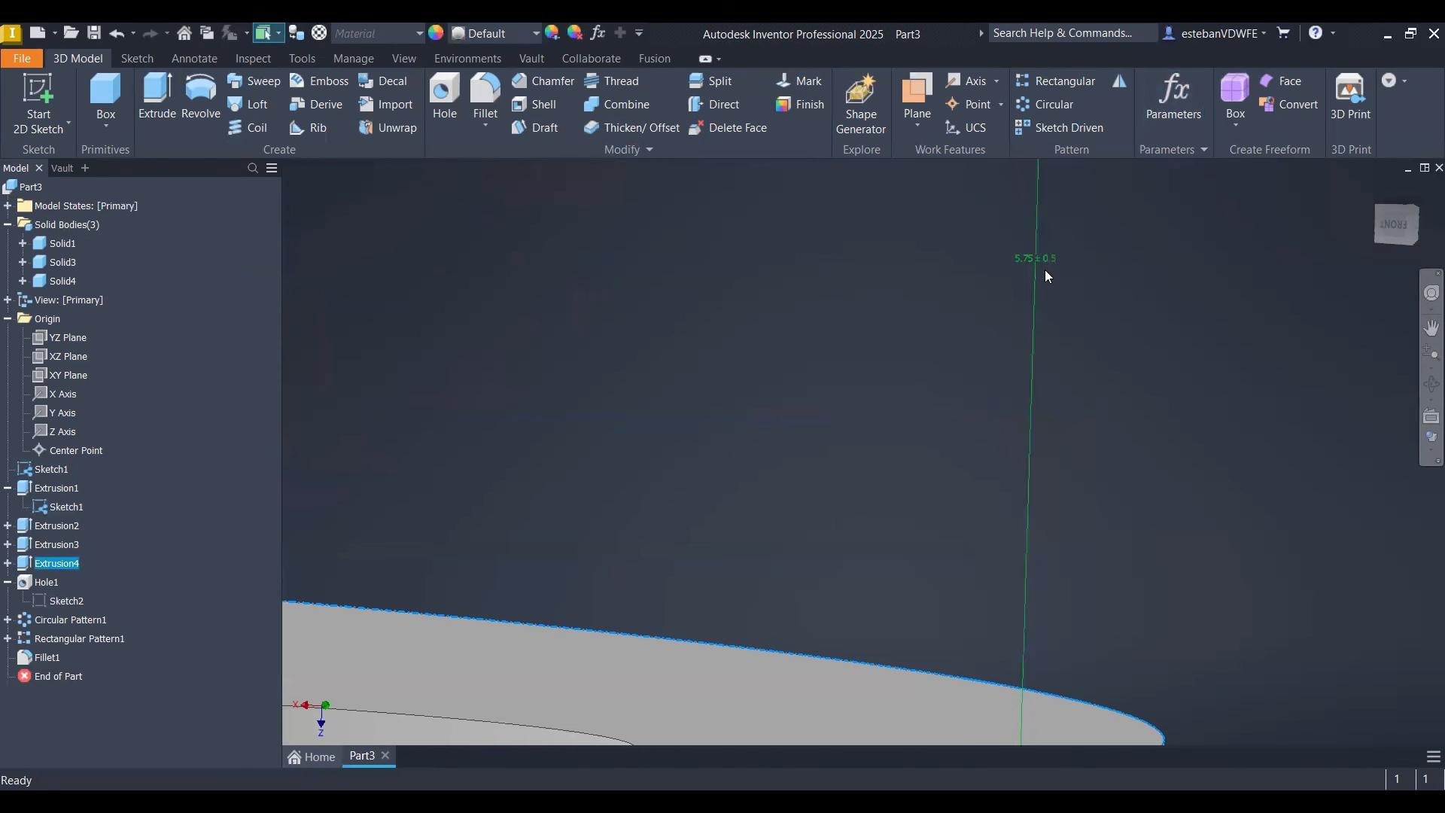
{"action": "scroll", "coordinate": [1051, 272], "scroll_direction": "up", "scroll_amount": 8}
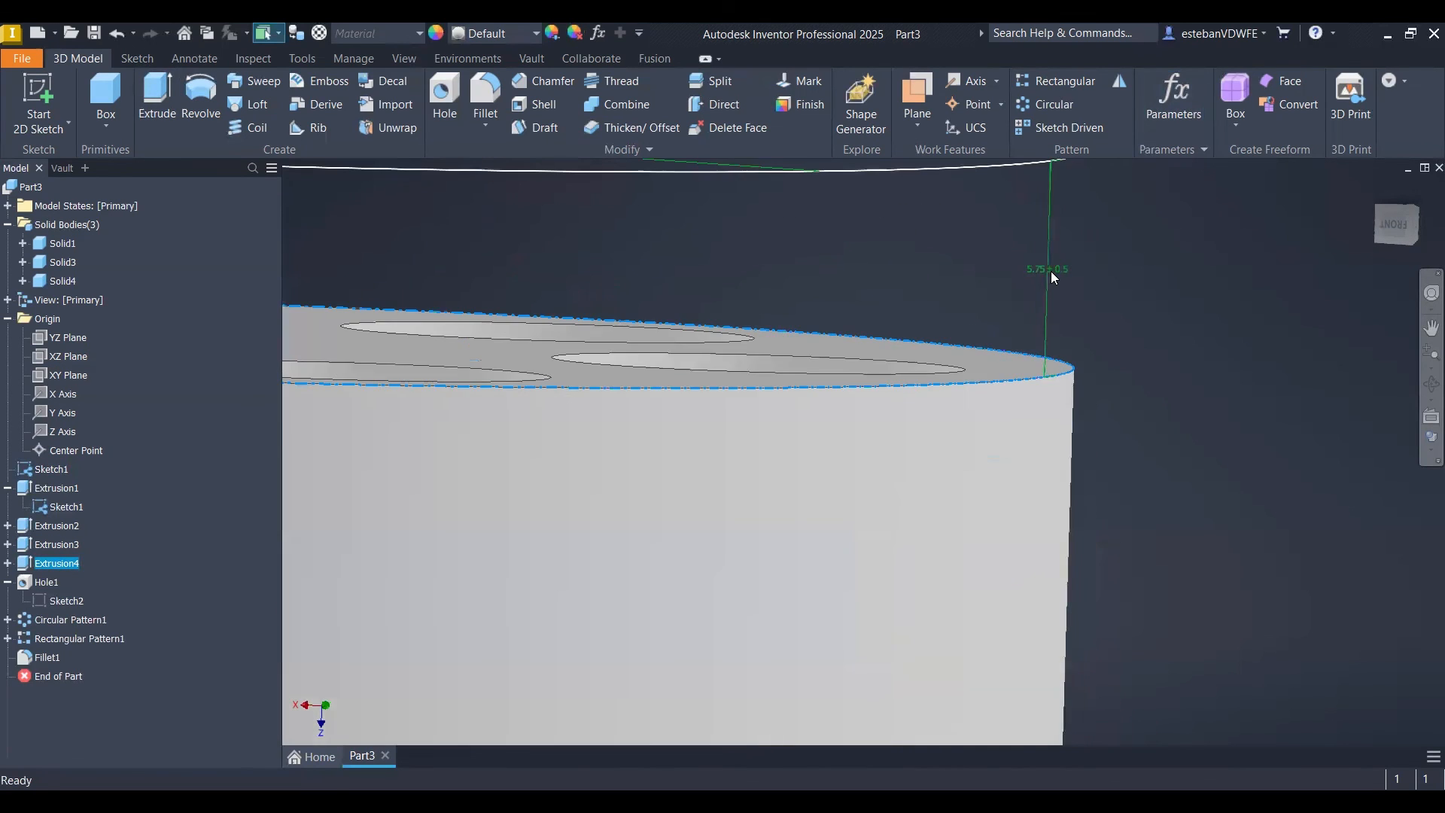
{"action": "scroll", "coordinate": [1067, 275], "scroll_direction": "down", "scroll_amount": 7}
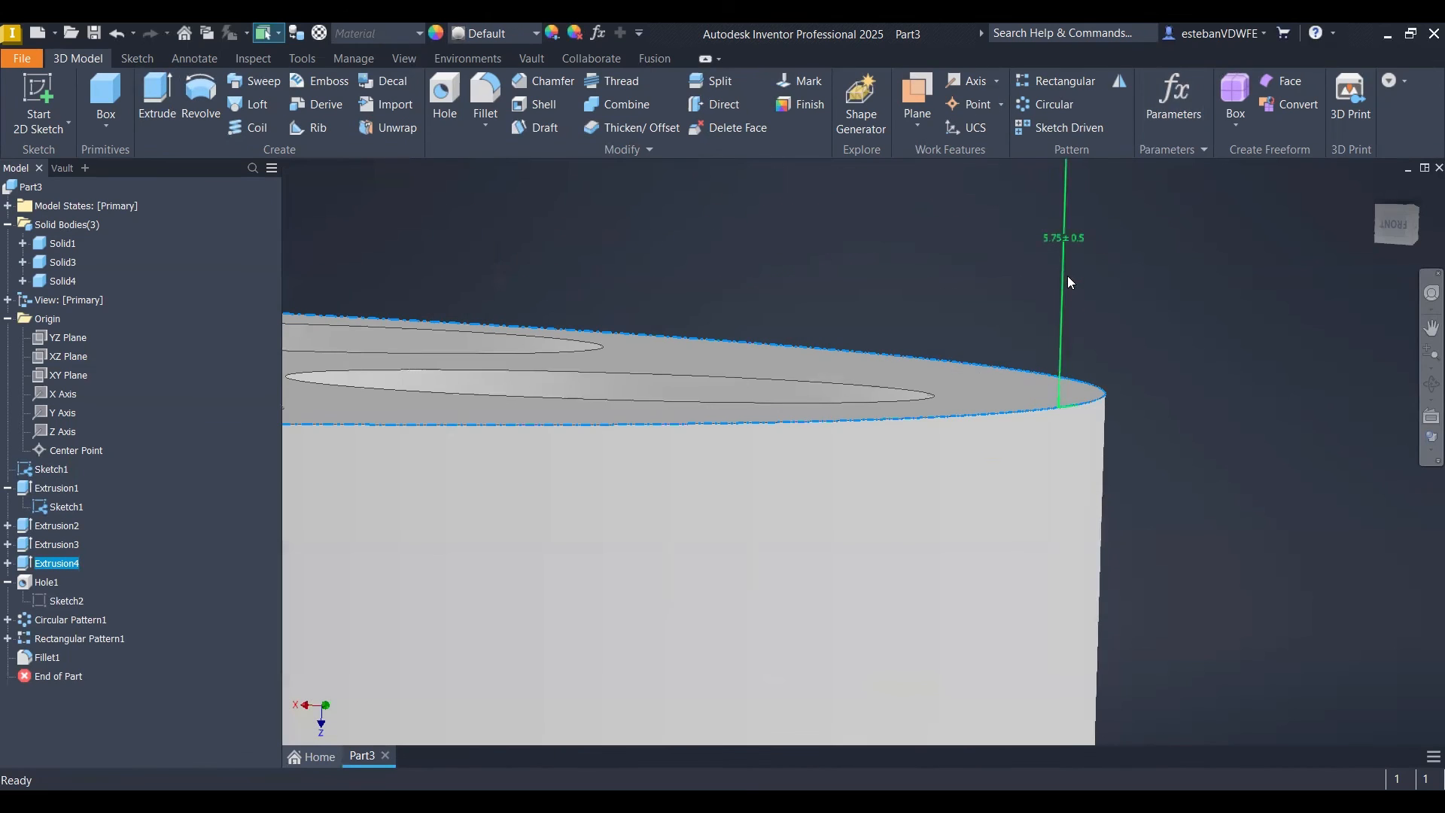
{"action": "scroll", "coordinate": [1083, 271], "scroll_direction": "up", "scroll_amount": 4}
{"action": "left_click", "coordinate": [1123, 265]}
{"action": "scroll", "coordinate": [1136, 276], "scroll_direction": "up", "scroll_amount": 8}
{"action": "middle_click_drag", "start_coordinate": [1140, 284], "coordinate": [1073, 357]}
{"action": "scroll", "coordinate": [1058, 353], "scroll_direction": "down", "scroll_amount": 6}
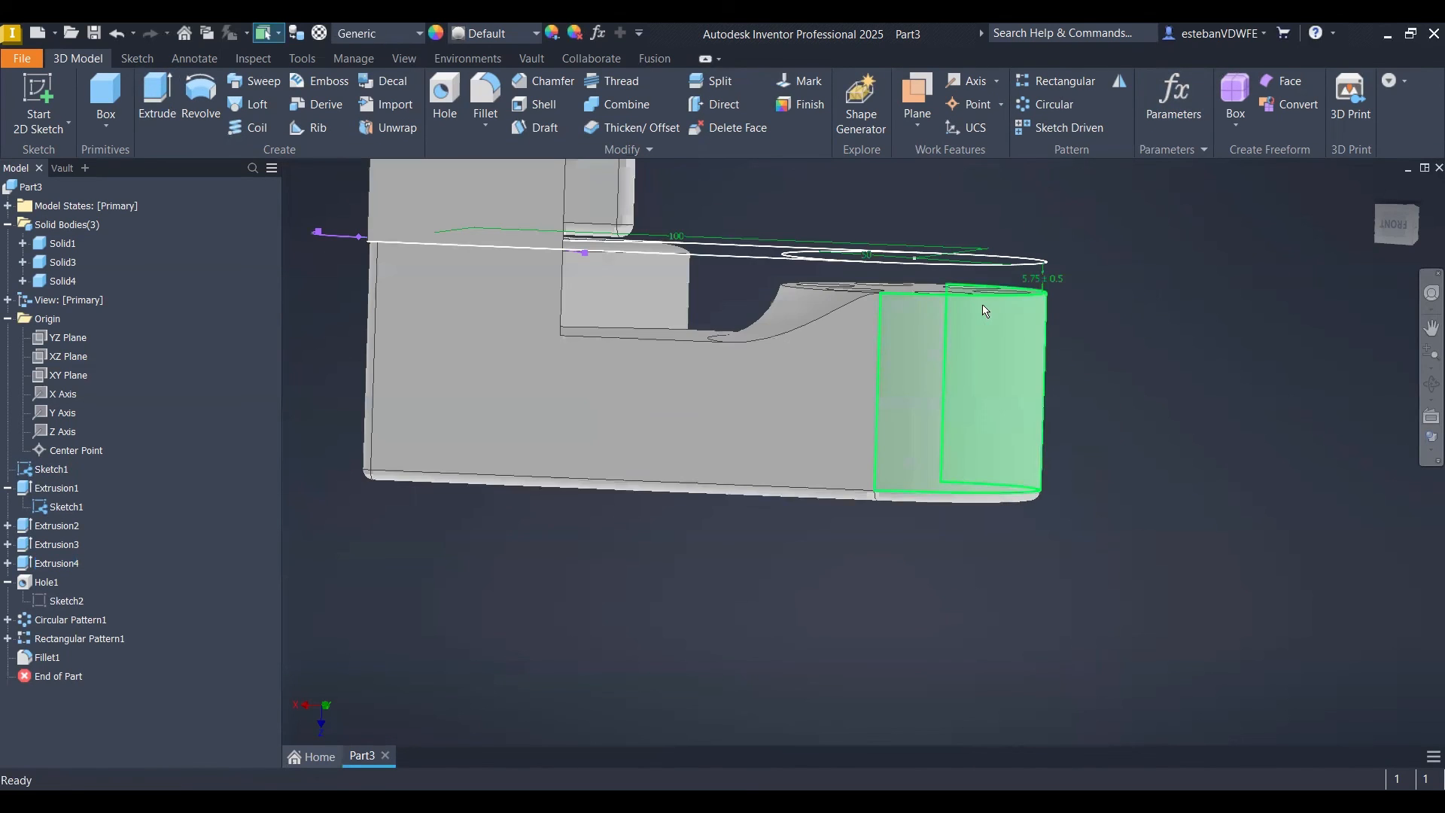
{"action": "middle_click_drag", "start_coordinate": [980, 303], "coordinate": [954, 324], "text": "shift"}
{"action": "middle_click_drag", "start_coordinate": [953, 328], "coordinate": [1001, 429]}
{"action": "middle_click_drag", "start_coordinate": [1148, 277], "coordinate": [1144, 334]}
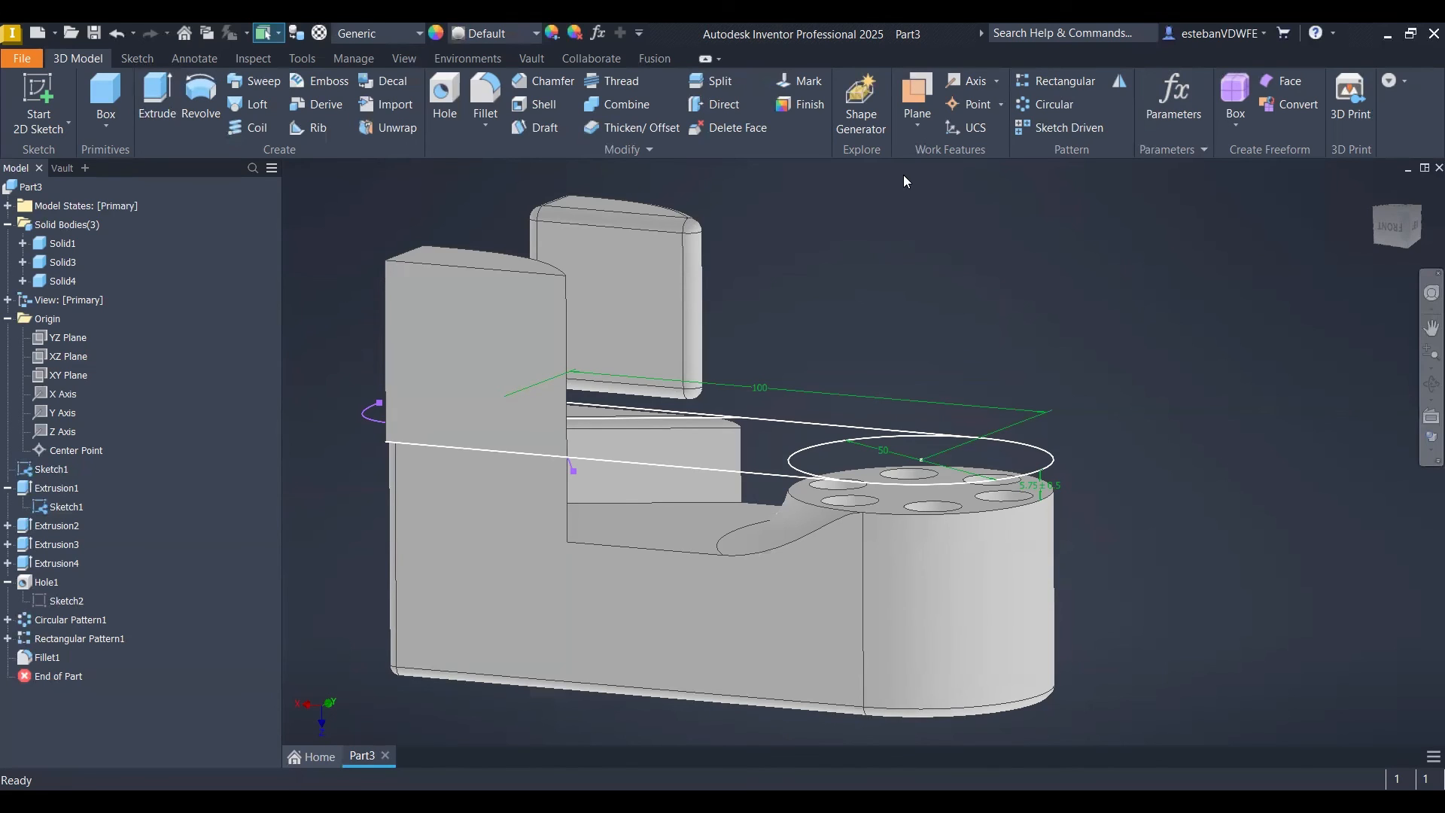
{"action": "left_click", "coordinate": [916, 125]}
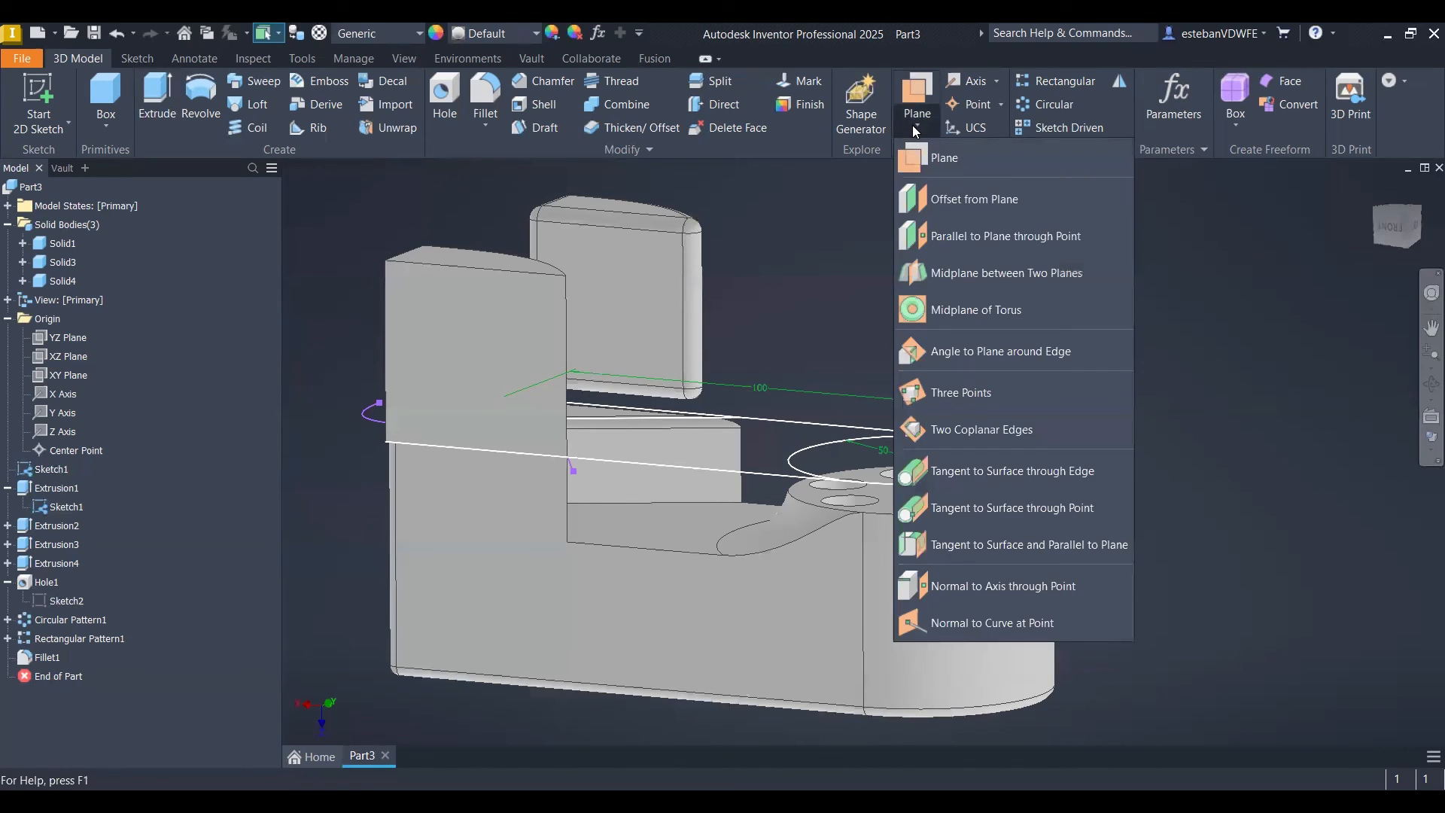
{"action": "left_click", "coordinate": [915, 122]}
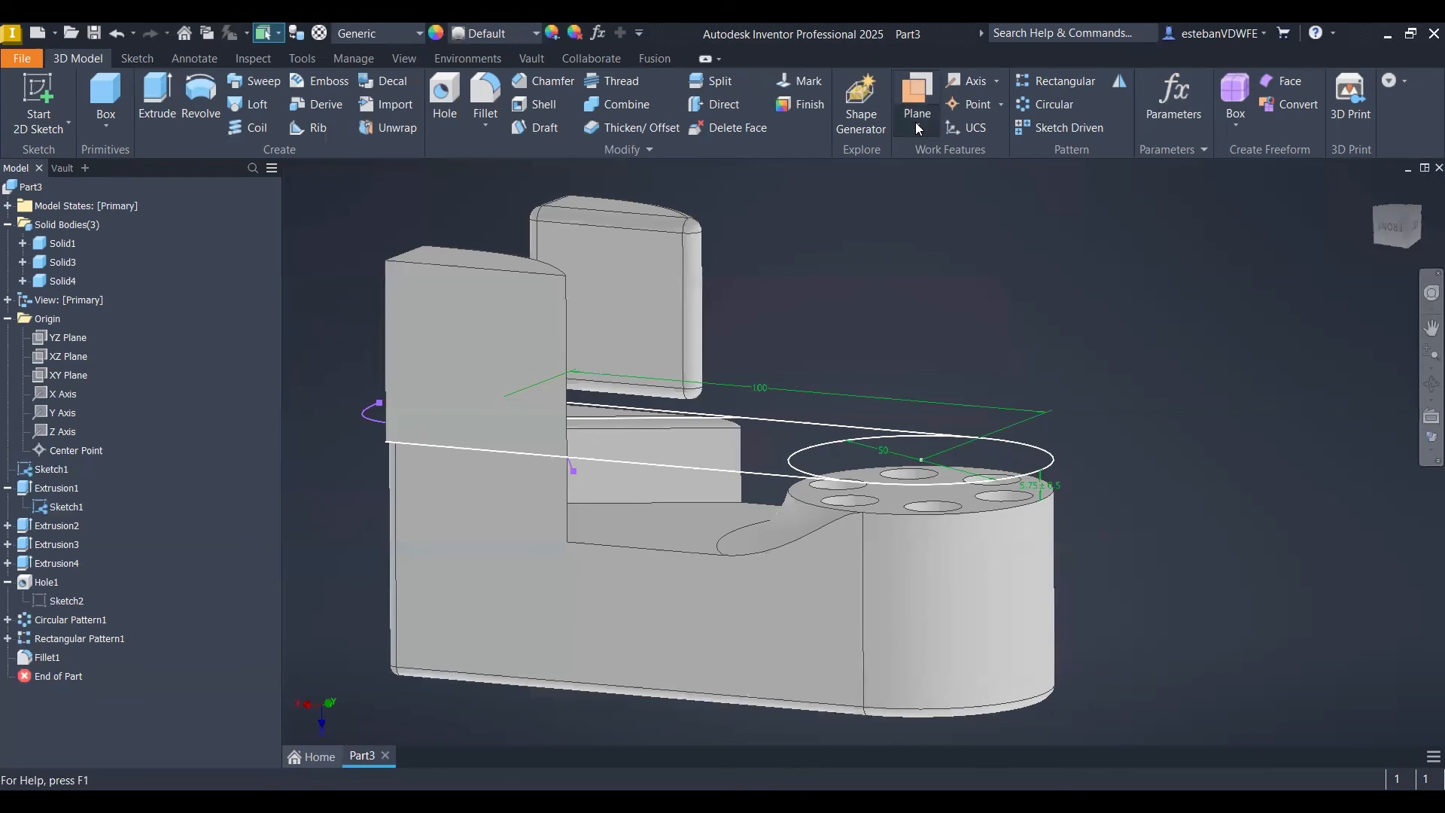
{"action": "left_click", "coordinate": [915, 122]}
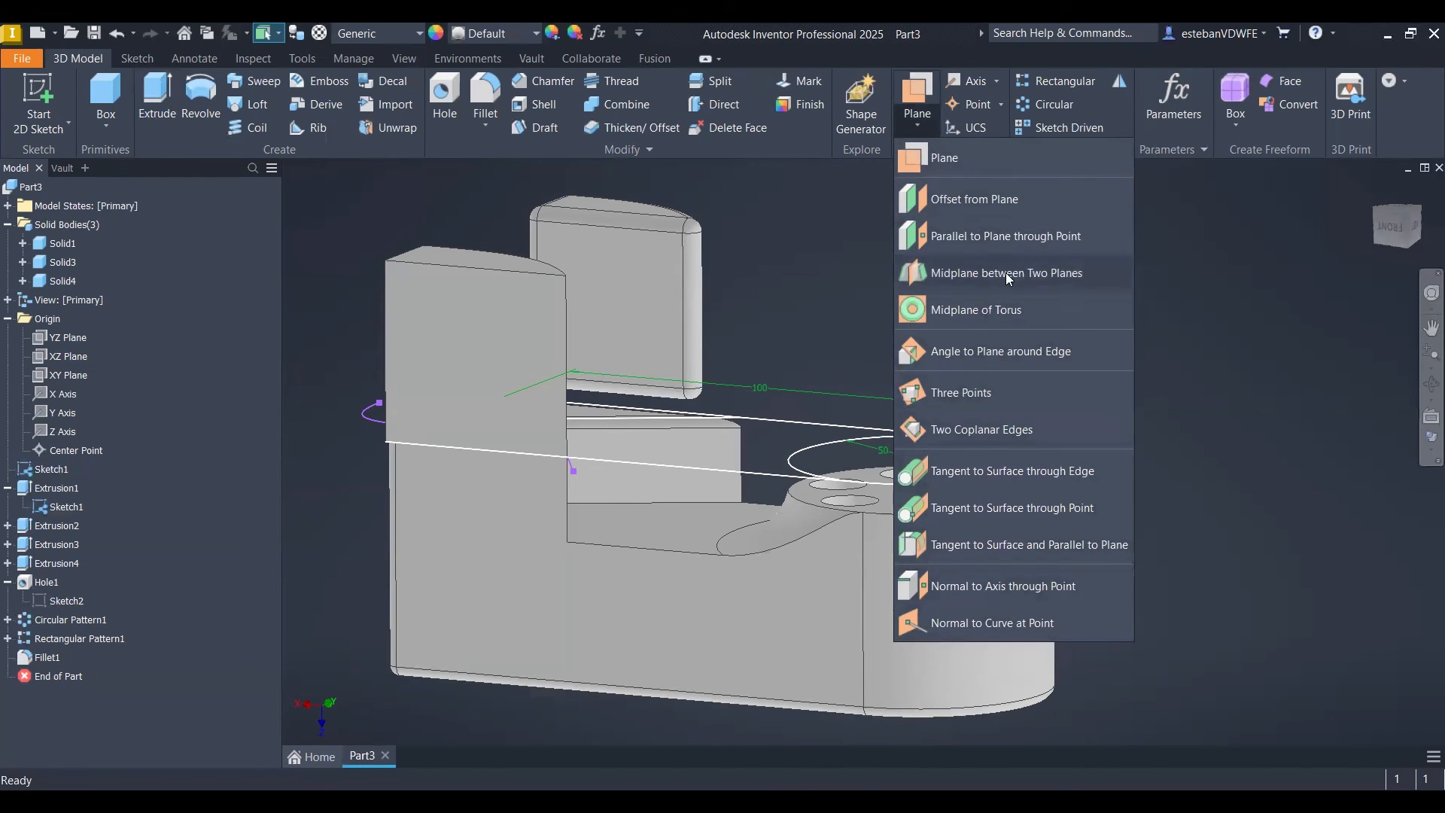
{"action": "left_click", "coordinate": [1199, 294]}
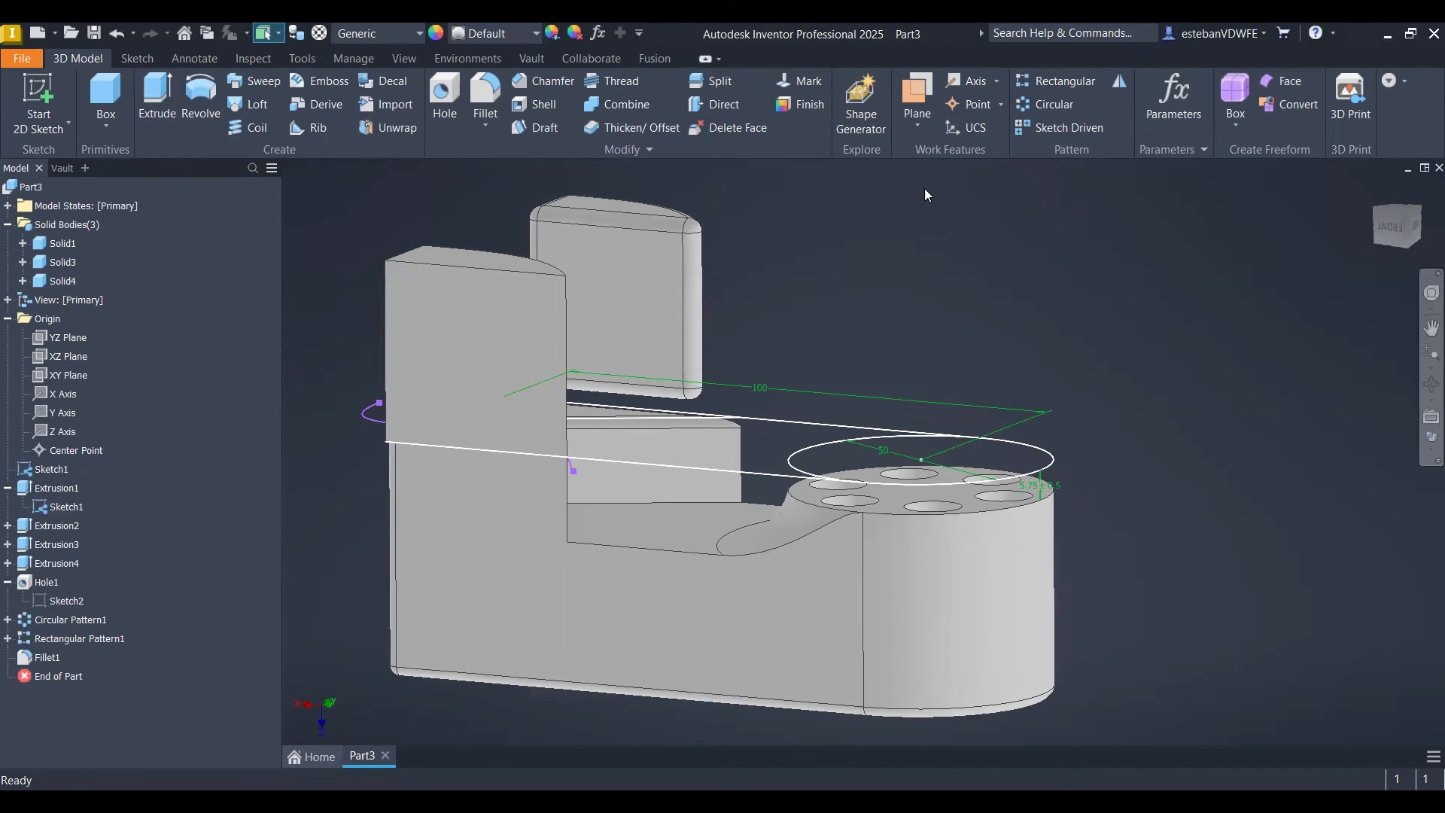
- Create a work plane through three points: the 50 mm circle's centre, the recessed floor's edge vertex beside the cylinder, and the floating body's lower corner
{"action": "left_click", "coordinate": [920, 90]}
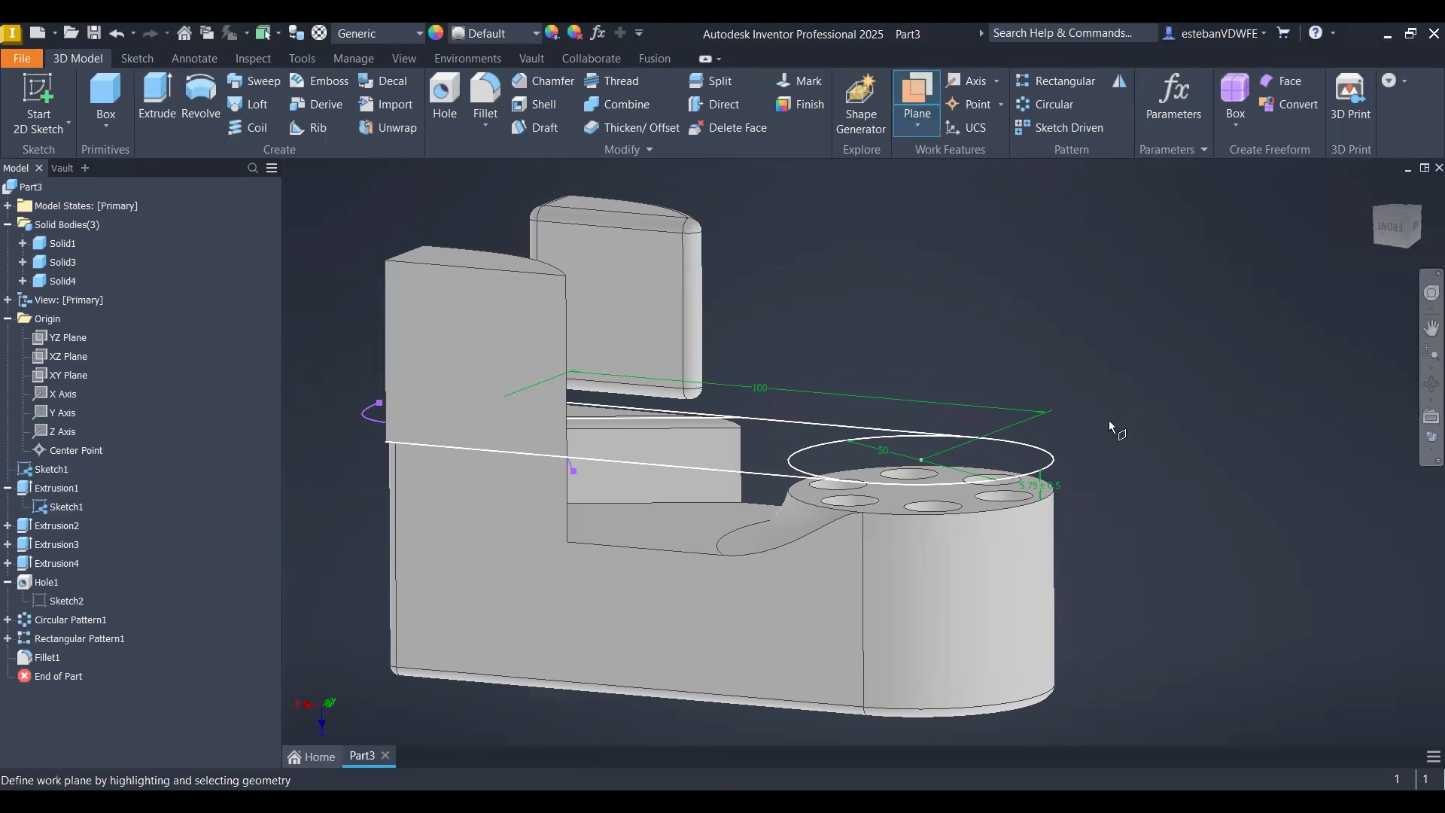
{"action": "left_click", "coordinate": [921, 459]}
{"action": "left_click", "coordinate": [723, 556]}
{"action": "middle_click_drag", "start_coordinate": [680, 499], "coordinate": [653, 505], "text": "shift"}
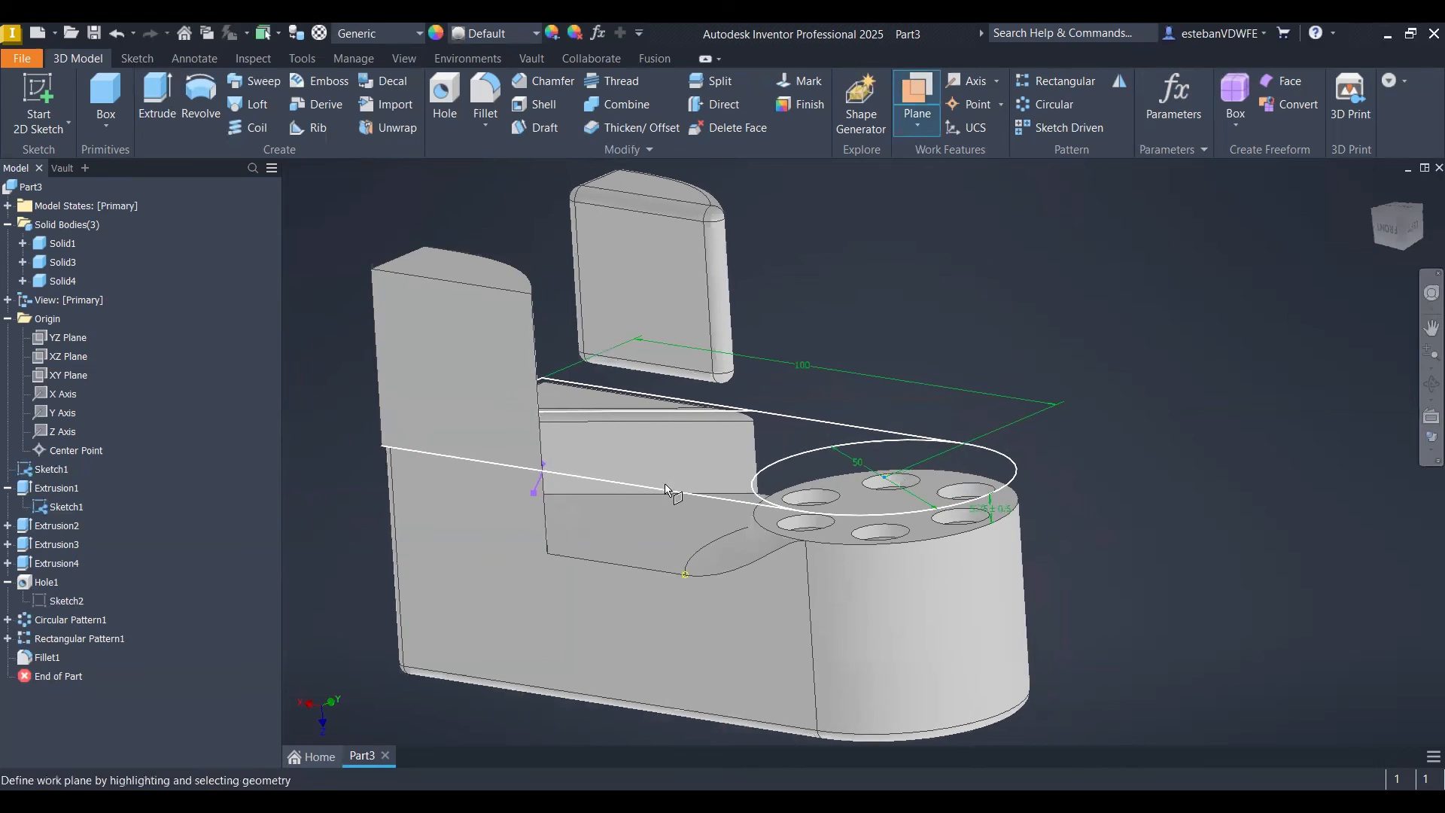
{"action": "left_click", "coordinate": [713, 374]}
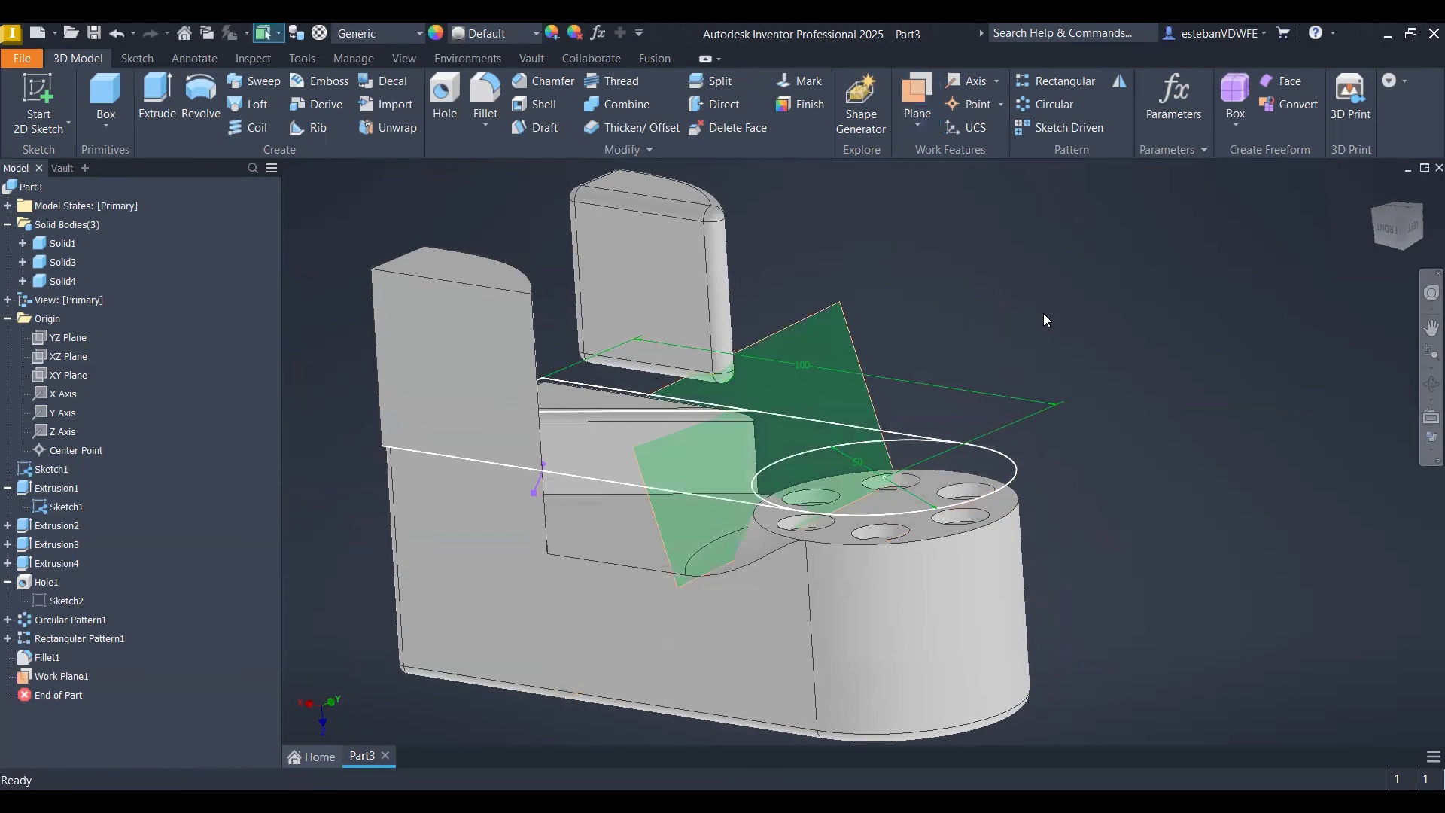
- Create a second work plane through the recessed floor's long outer edge, angled 45 degrees to the triangular block's top face
{"action": "middle_click_drag", "start_coordinate": [1096, 293], "coordinate": [1168, 228]}
{"action": "scroll", "coordinate": [821, 274], "scroll_direction": "up", "scroll_amount": 5}
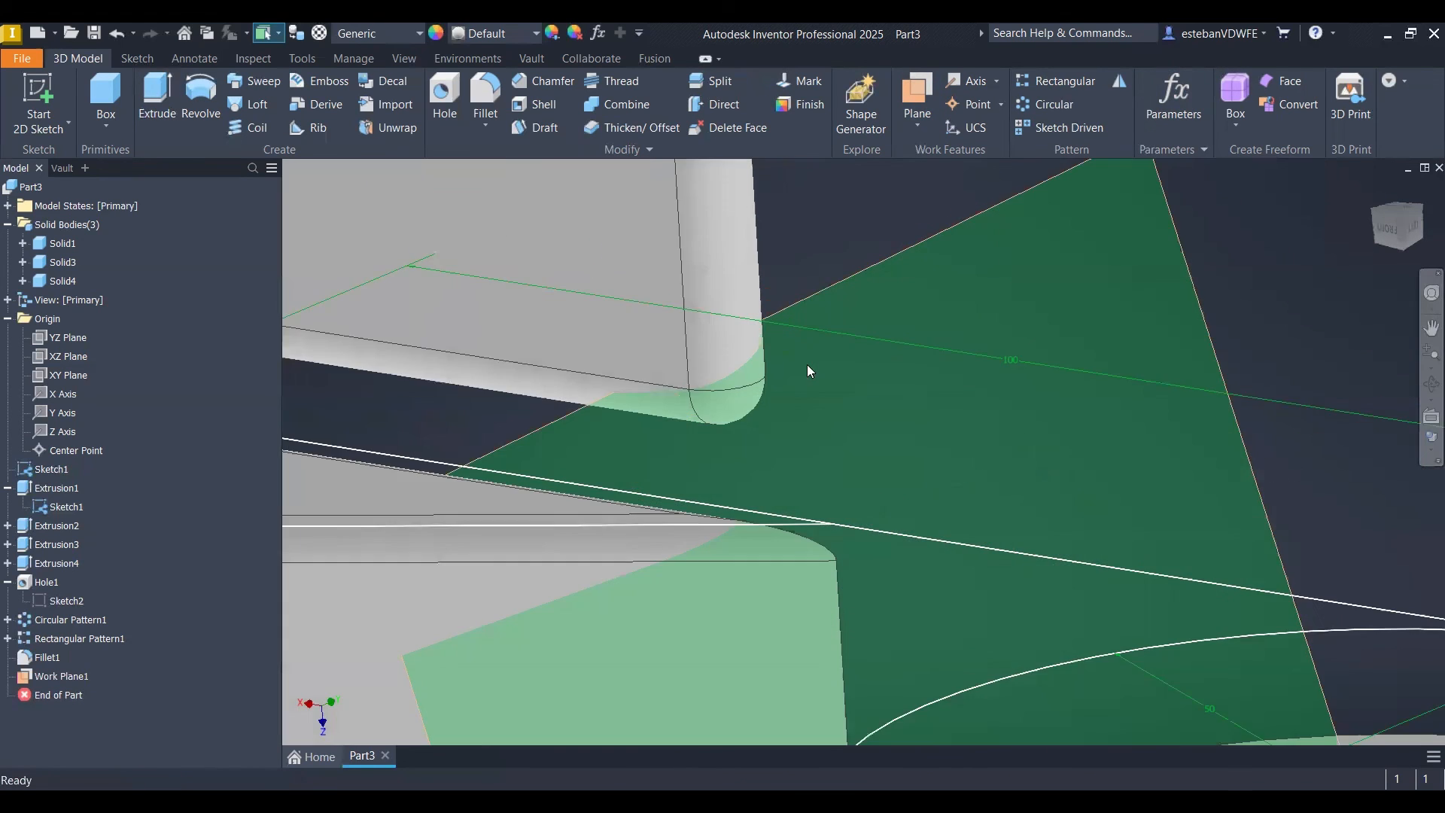
{"action": "scroll", "coordinate": [807, 365], "scroll_direction": "down", "scroll_amount": 4}
{"action": "scroll", "coordinate": [812, 380], "scroll_direction": "up", "scroll_amount": 1}
{"action": "mouse_move", "coordinate": [838, 391]}
{"action": "middle_mouse_down", "text": "shift"}
{"action": "mouse_move", "coordinate": [784, 361]}
{"action": "mouse_move", "coordinate": [805, 376]}
{"action": "mouse_move", "coordinate": [764, 387]}
{"action": "mouse_move", "coordinate": [840, 399]}
{"action": "mouse_move", "coordinate": [1046, 274]}
{"action": "middle_mouse_up", "text": "shift"}
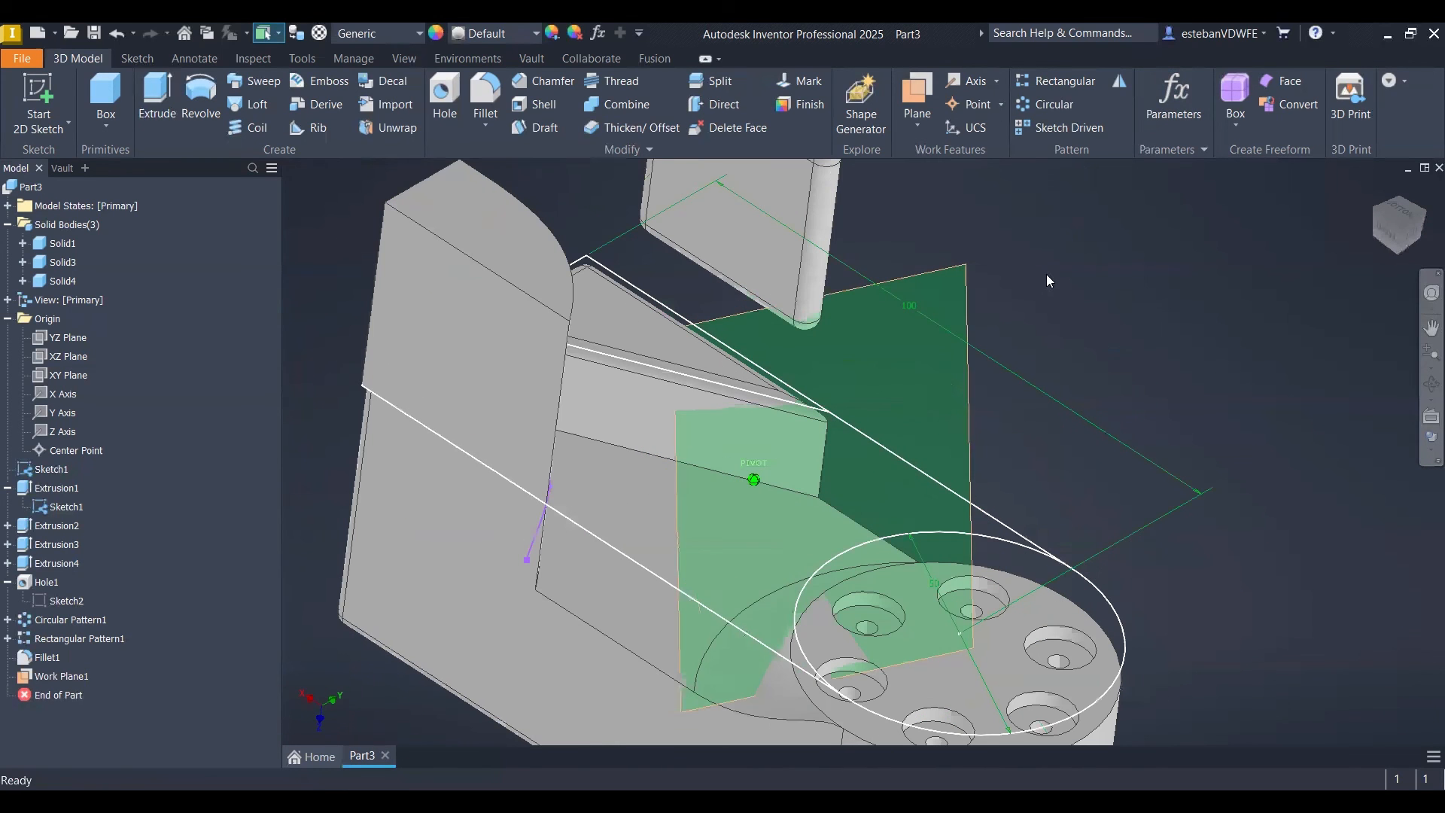
{"action": "left_click", "coordinate": [918, 94]}
{"action": "middle_click_drag", "start_coordinate": [973, 355], "coordinate": [1003, 370]}
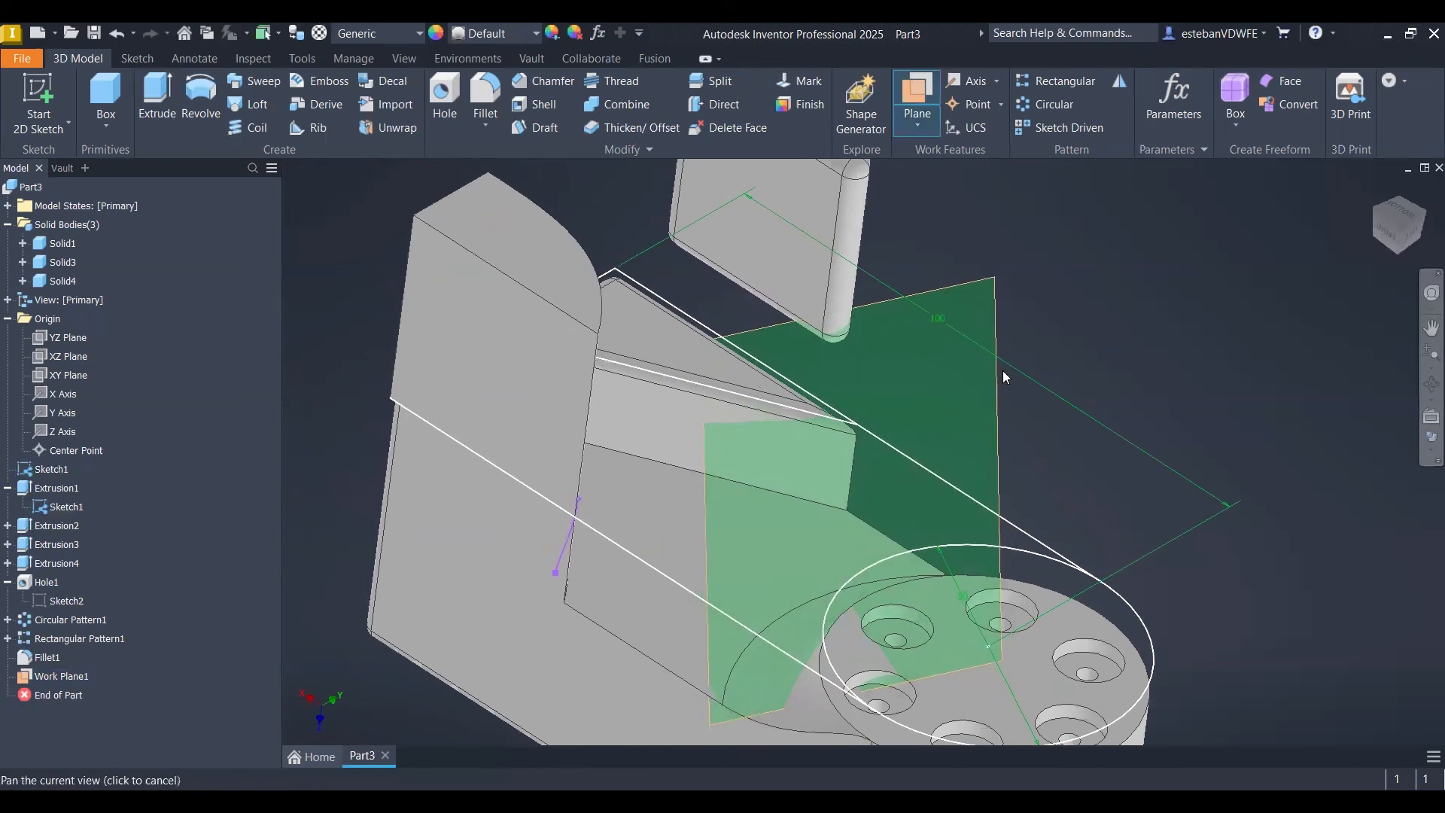
{"action": "left_click", "coordinate": [1010, 521]}
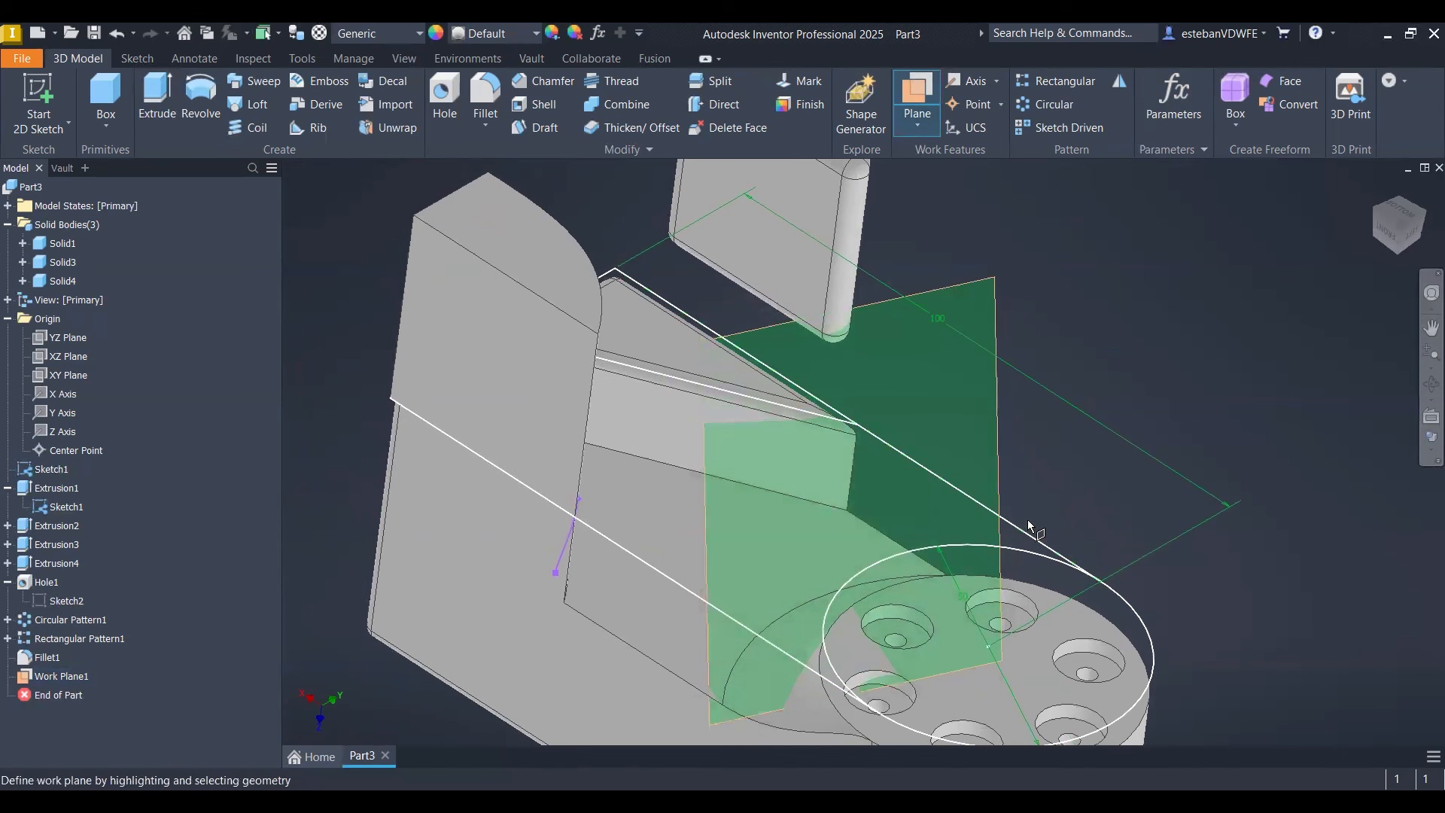
{"action": "left_click", "coordinate": [630, 642]}
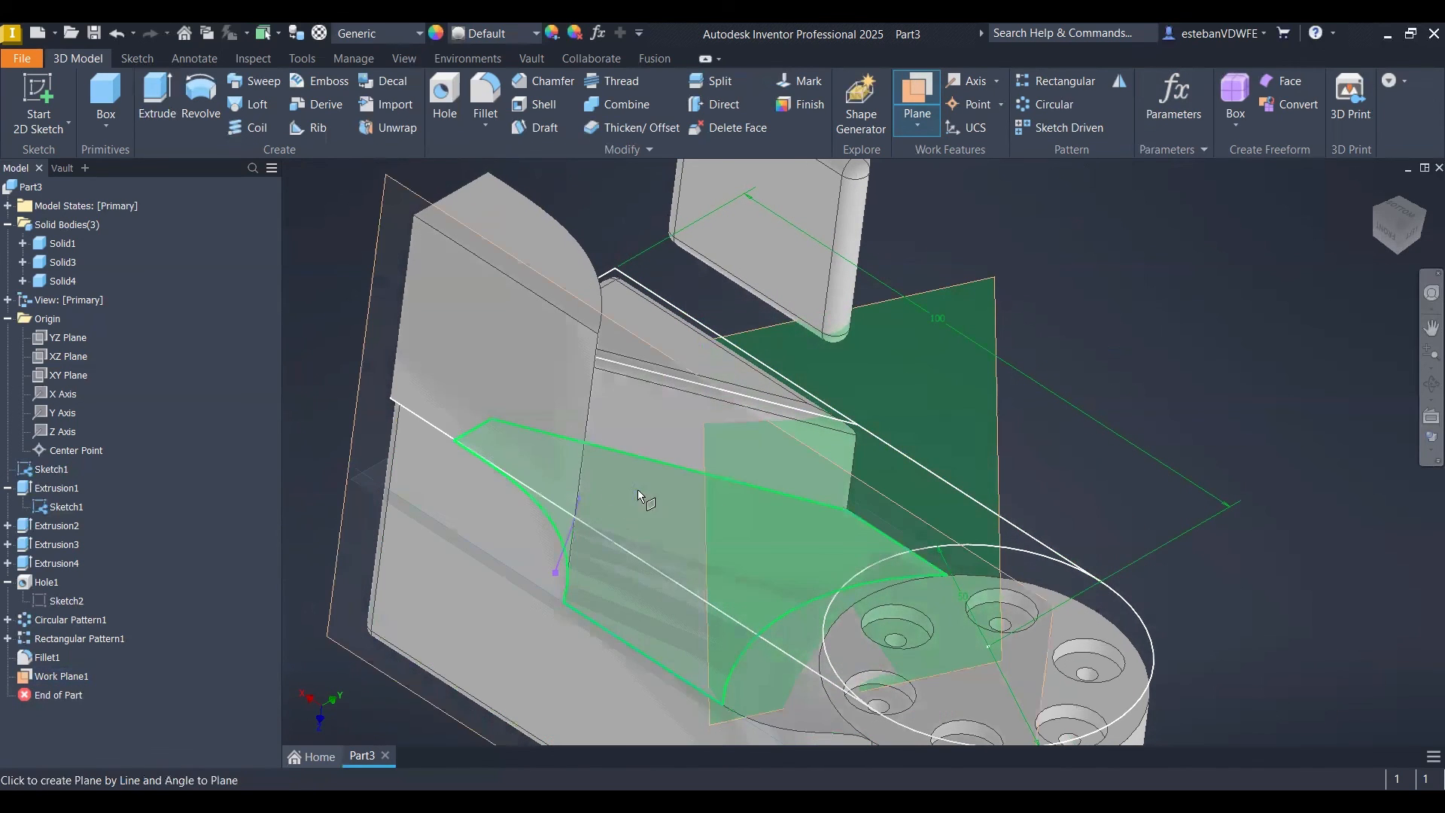
{"action": "mouse_move", "coordinate": [638, 490]}
{"action": "middle_mouse_down", "text": "shift"}
{"action": "mouse_move", "coordinate": [710, 494]}
{"action": "mouse_move", "coordinate": [645, 460]}
{"action": "mouse_move", "coordinate": [610, 483]}
{"action": "mouse_move", "coordinate": [618, 490]}
{"action": "middle_mouse_up", "text": "shift"}
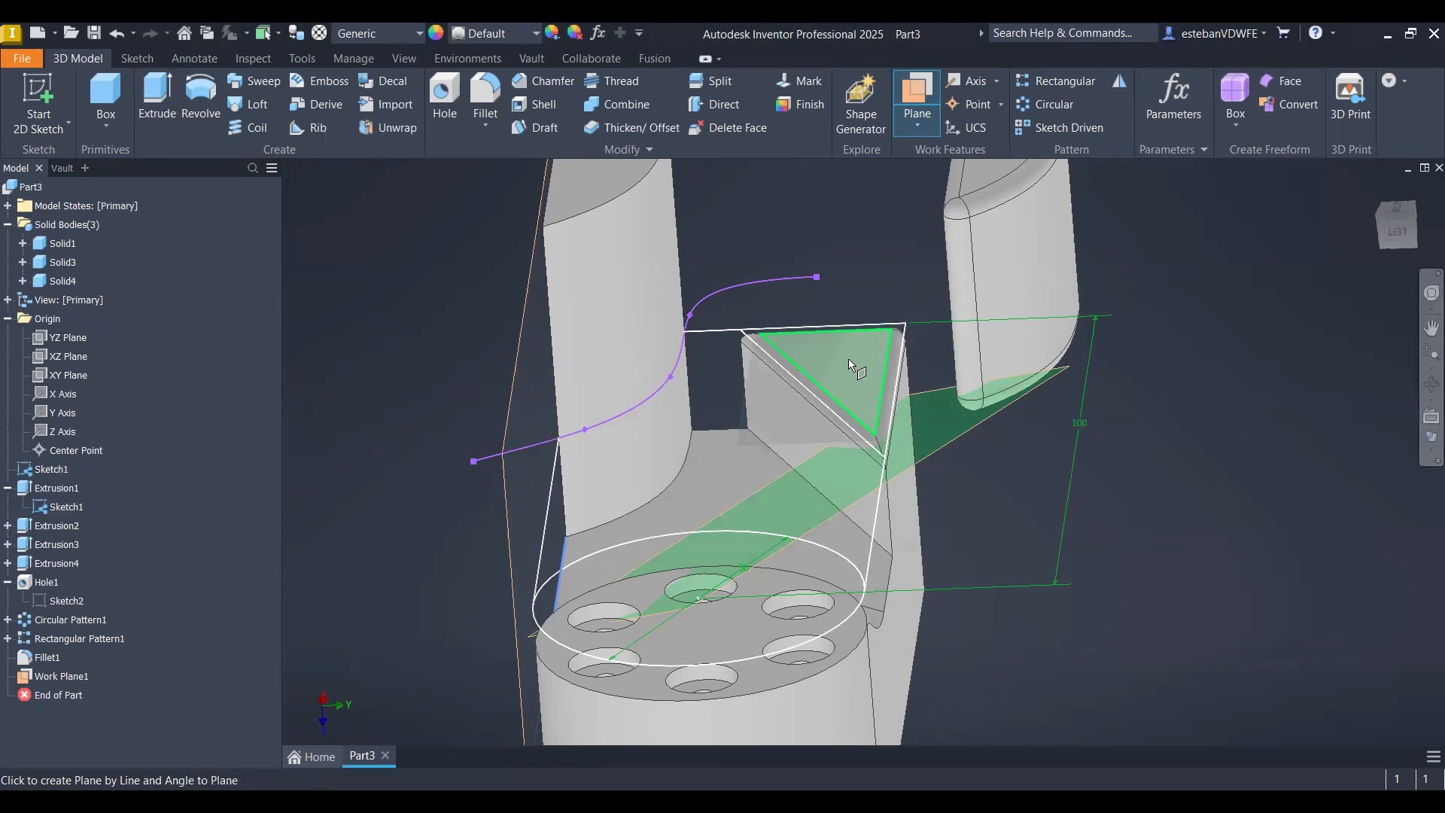
{"action": "left_click", "coordinate": [779, 390]}
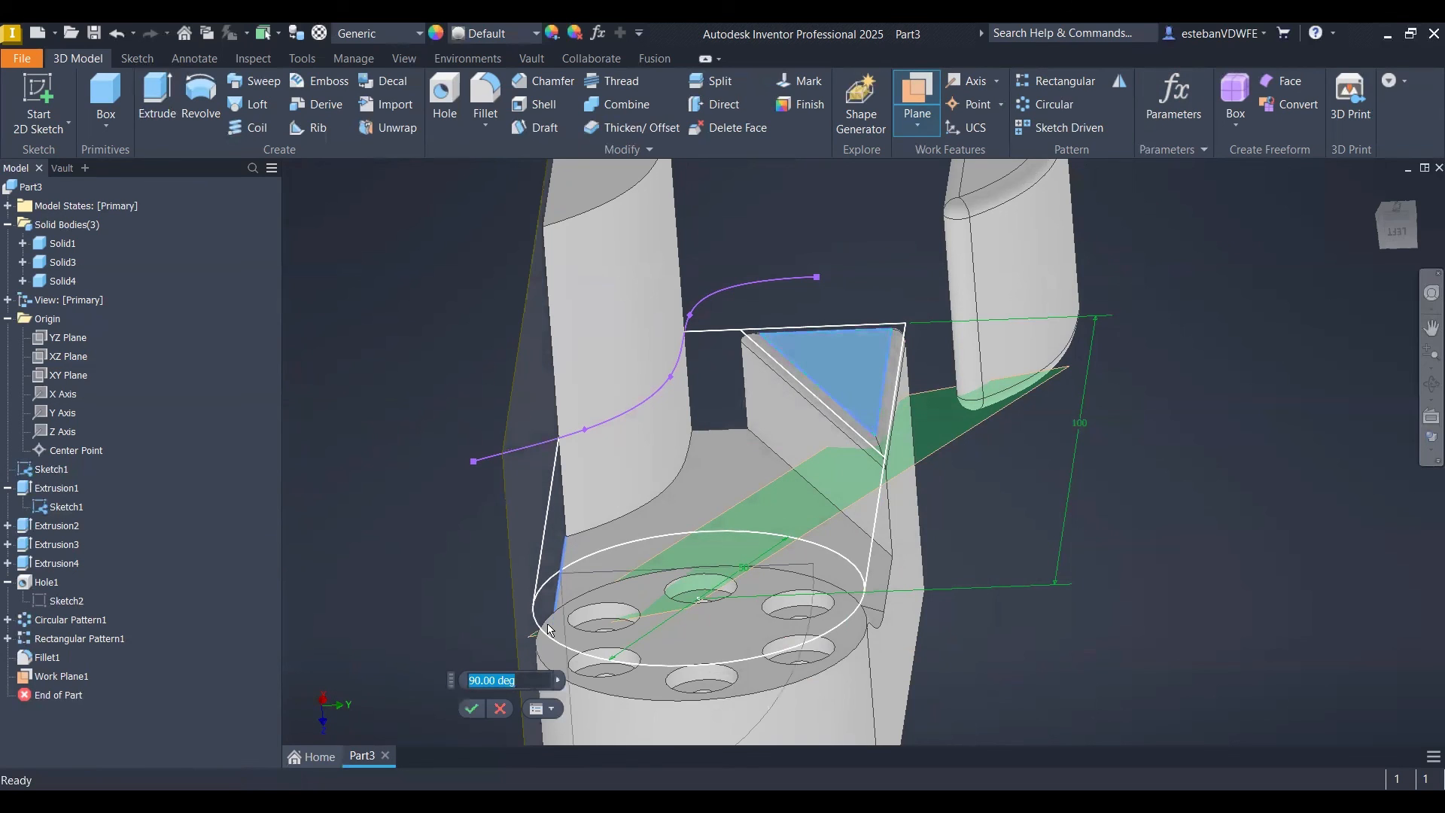
{"action": "type", "text": "4"}
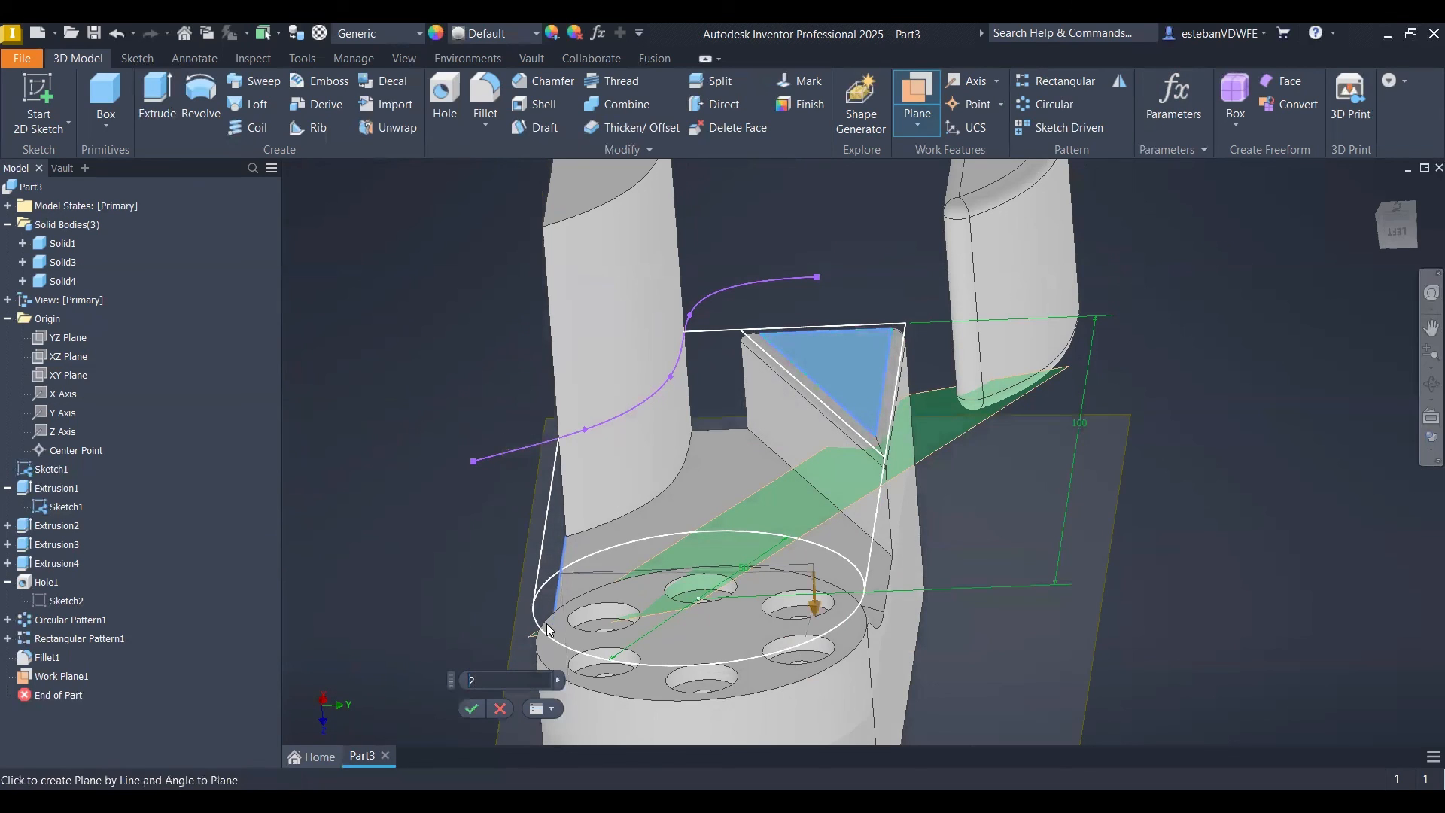
{"action": "type", "text": "5"}
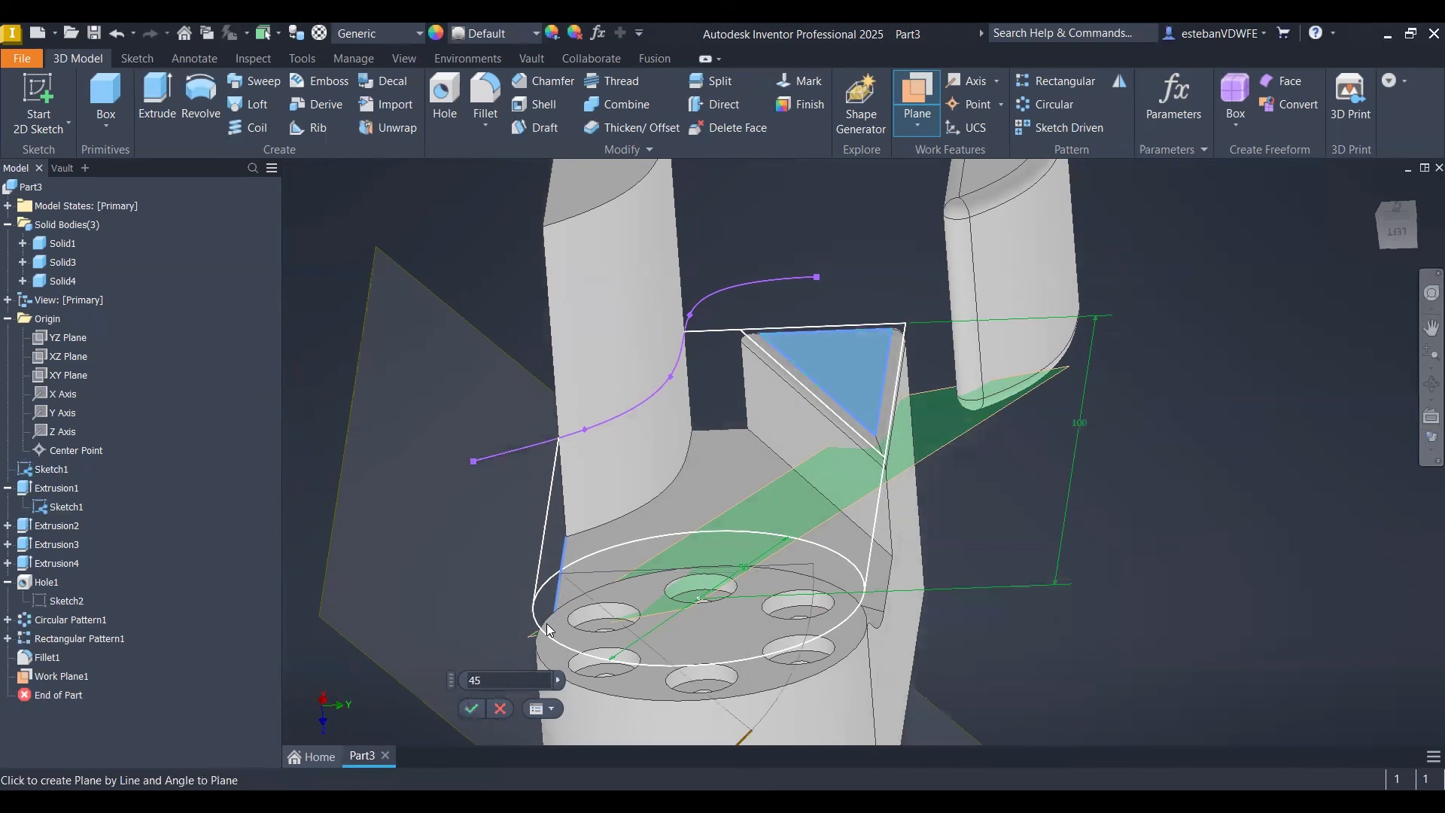
{"action": "key", "text": "Return"}
{"action": "scroll", "coordinate": [607, 569], "scroll_direction": "down", "scroll_amount": 3}
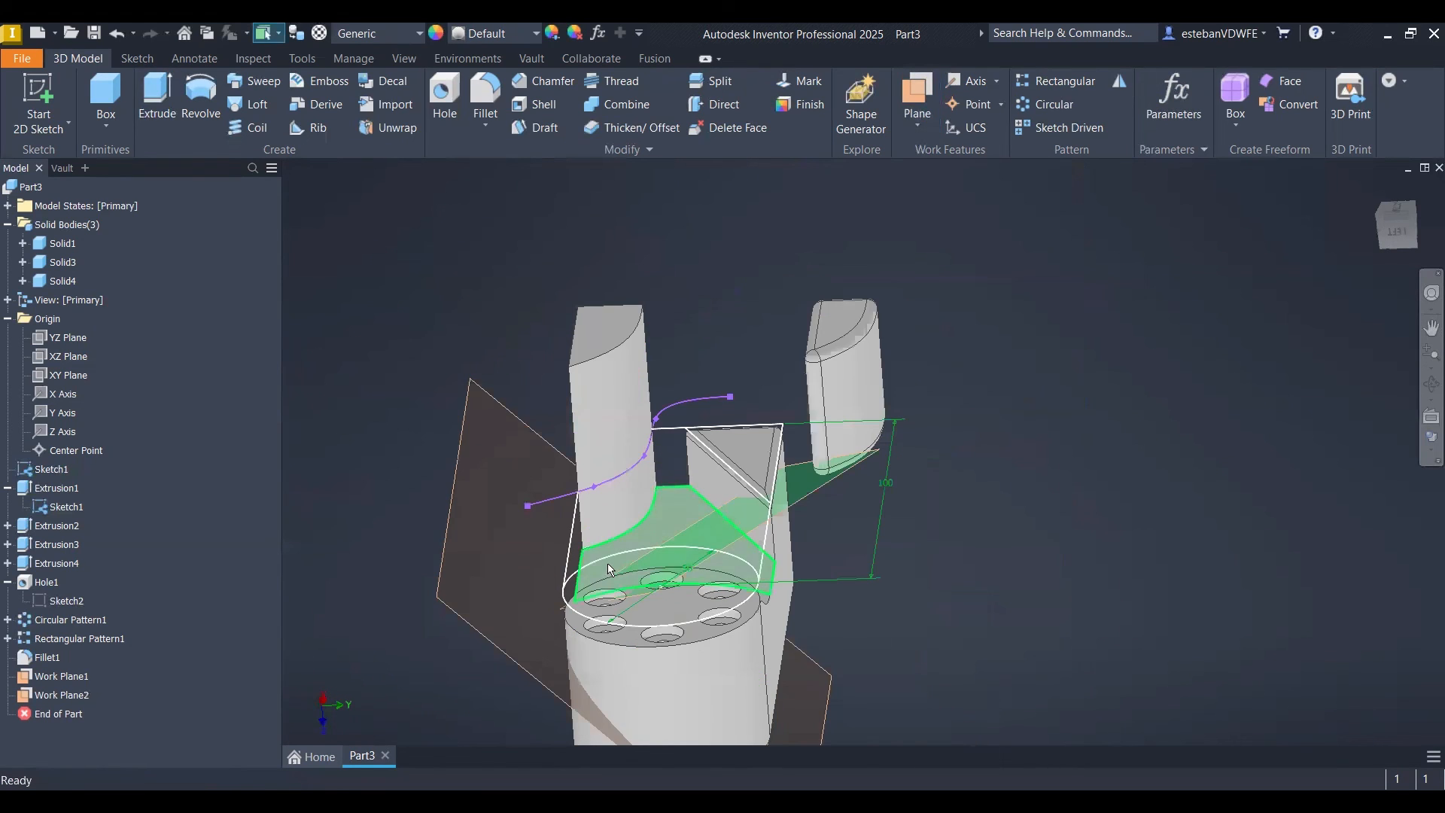
{"action": "middle_click_drag", "start_coordinate": [608, 569], "coordinate": [638, 557], "text": "shift"}
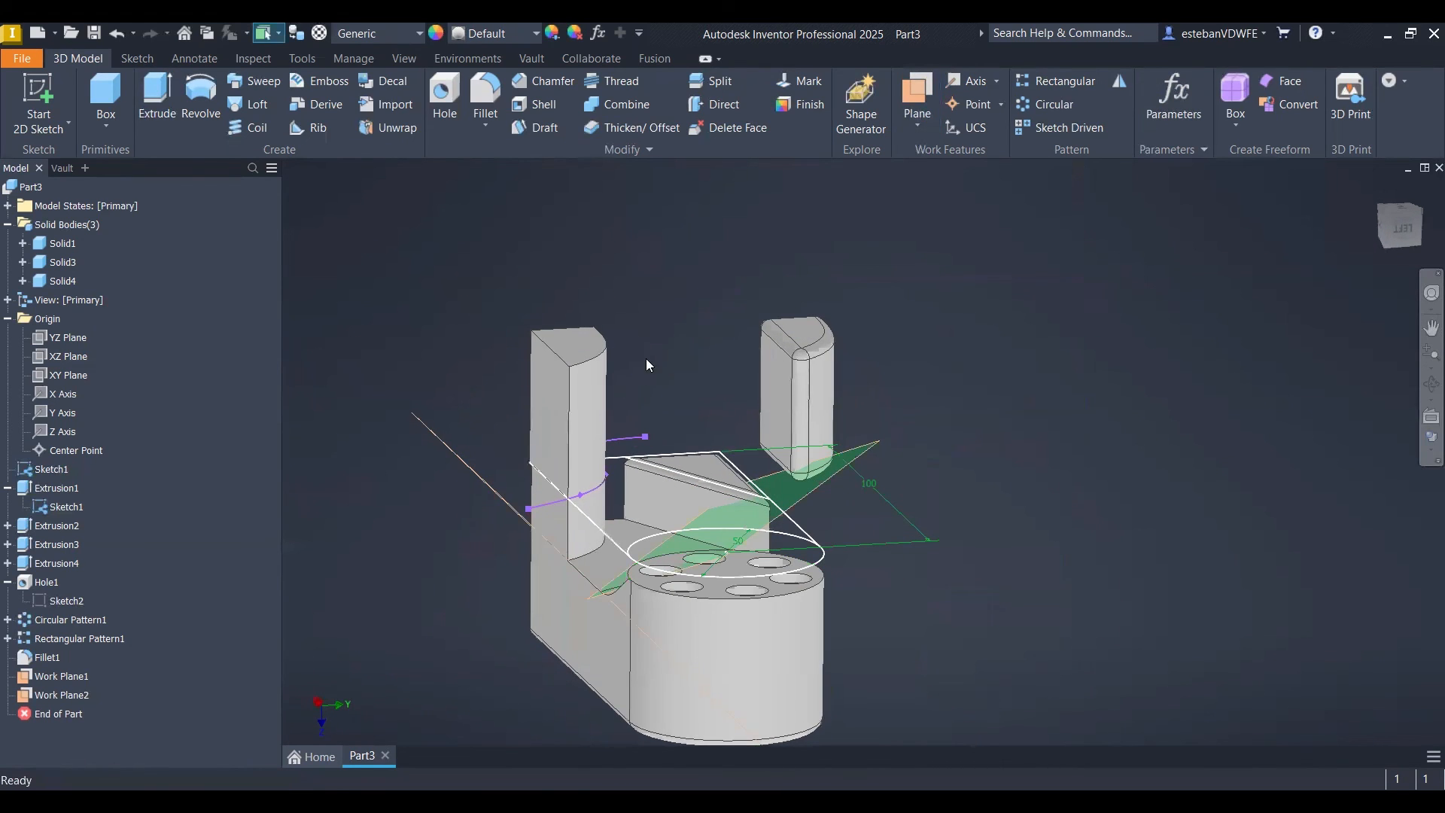
- Create a work plane offset -12 mm from the top face of the tall pillar
{"action": "middle_click_drag", "start_coordinate": [708, 291], "coordinate": [737, 296]}
{"action": "left_click", "coordinate": [922, 78]}
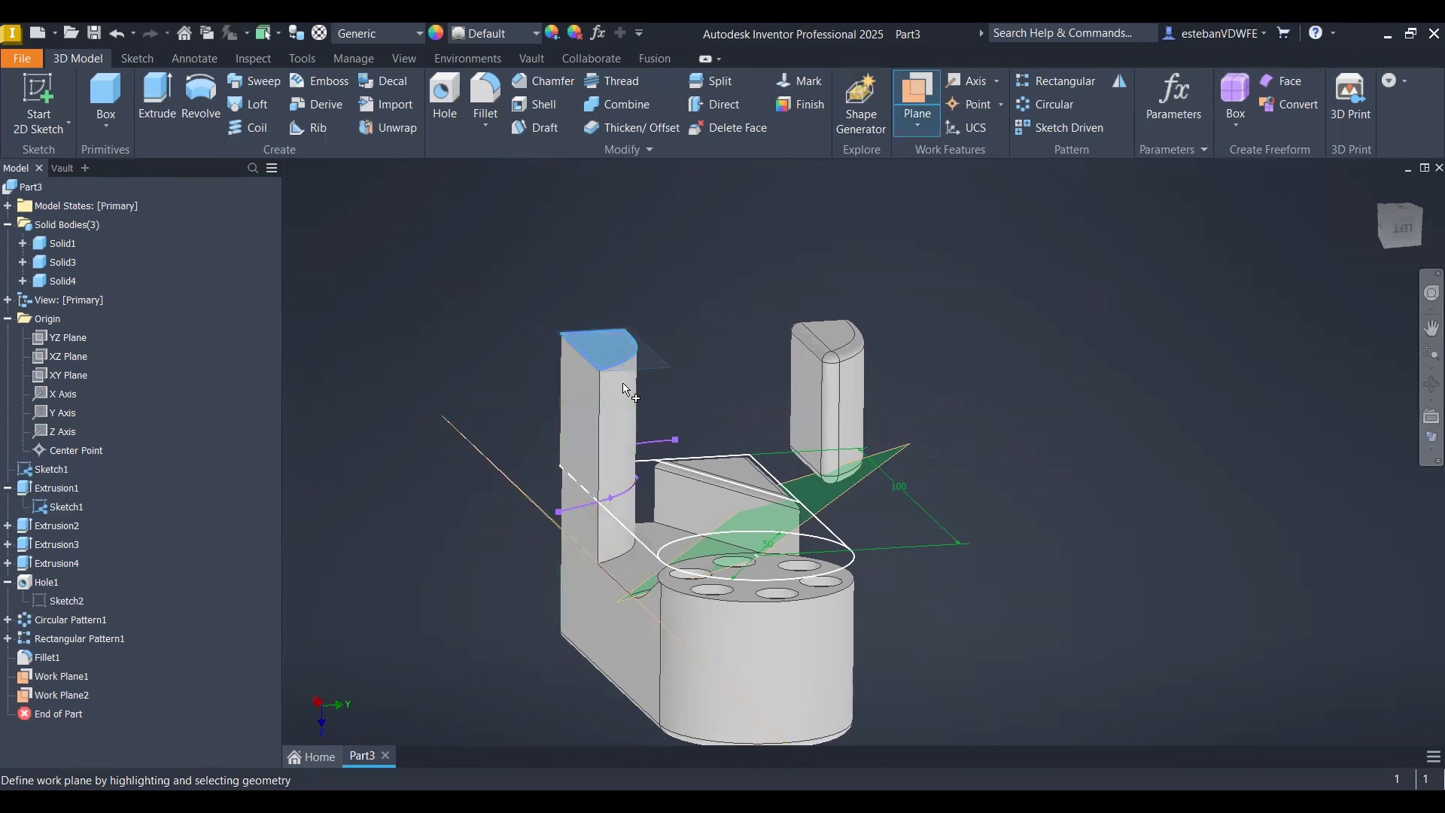
{"action": "left_click_drag", "start_coordinate": [623, 388], "coordinate": [662, 431]}
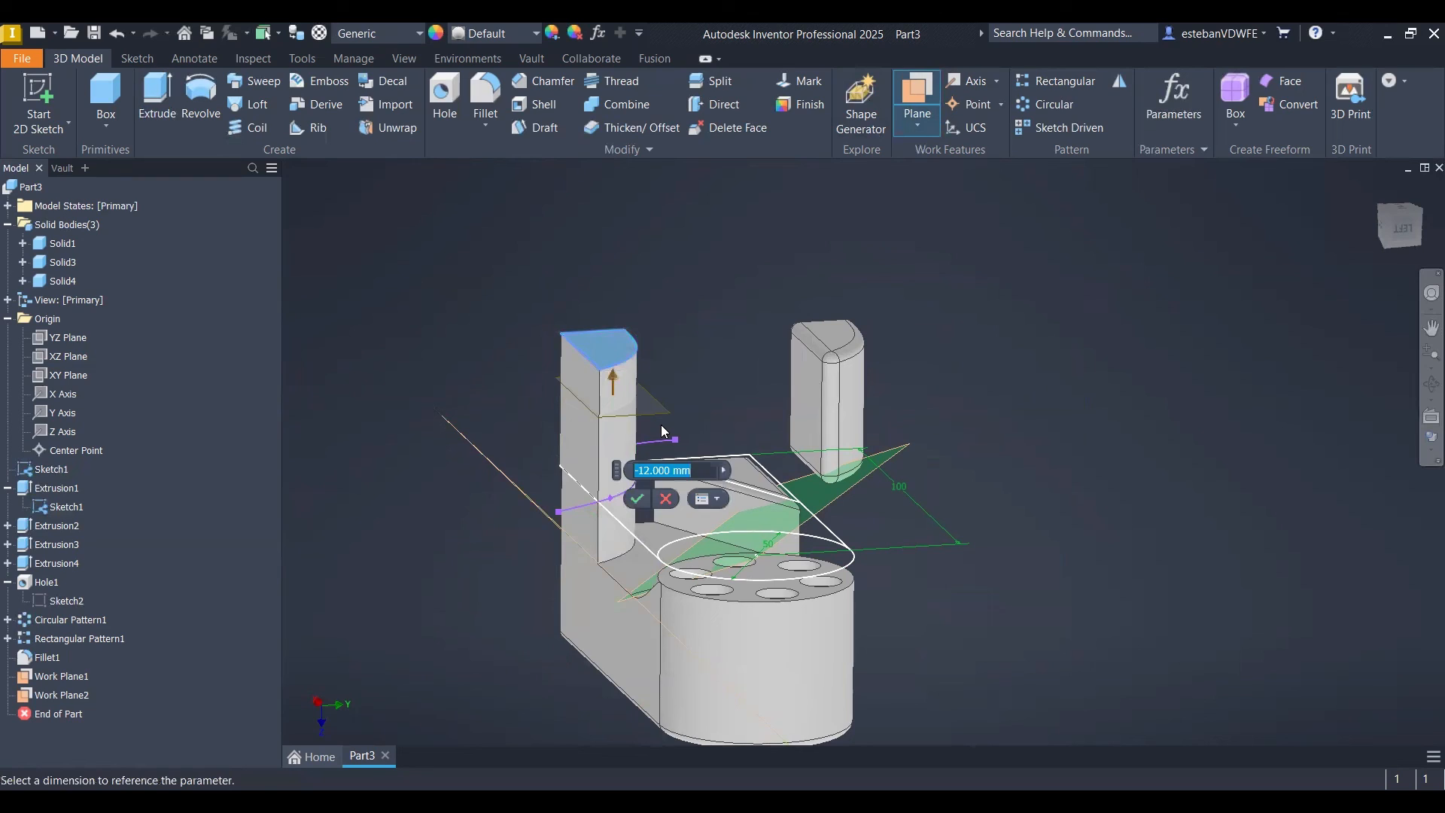
{"action": "key", "text": "Return"}
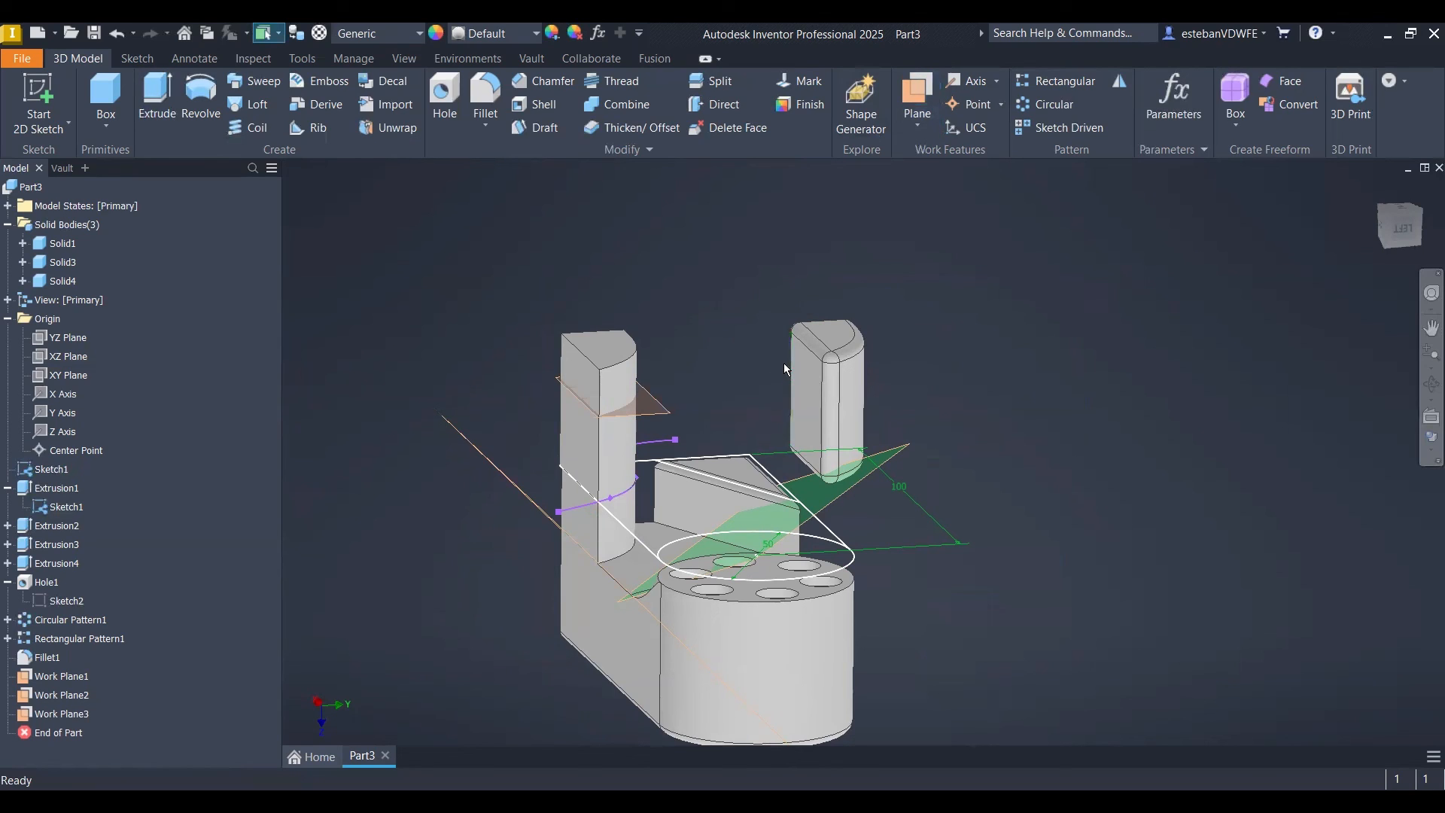
- Look through the available visual styles and the navigation bar's customization options without changing them
{"action": "middle_click_drag", "start_coordinate": [803, 385], "coordinate": [915, 322]}
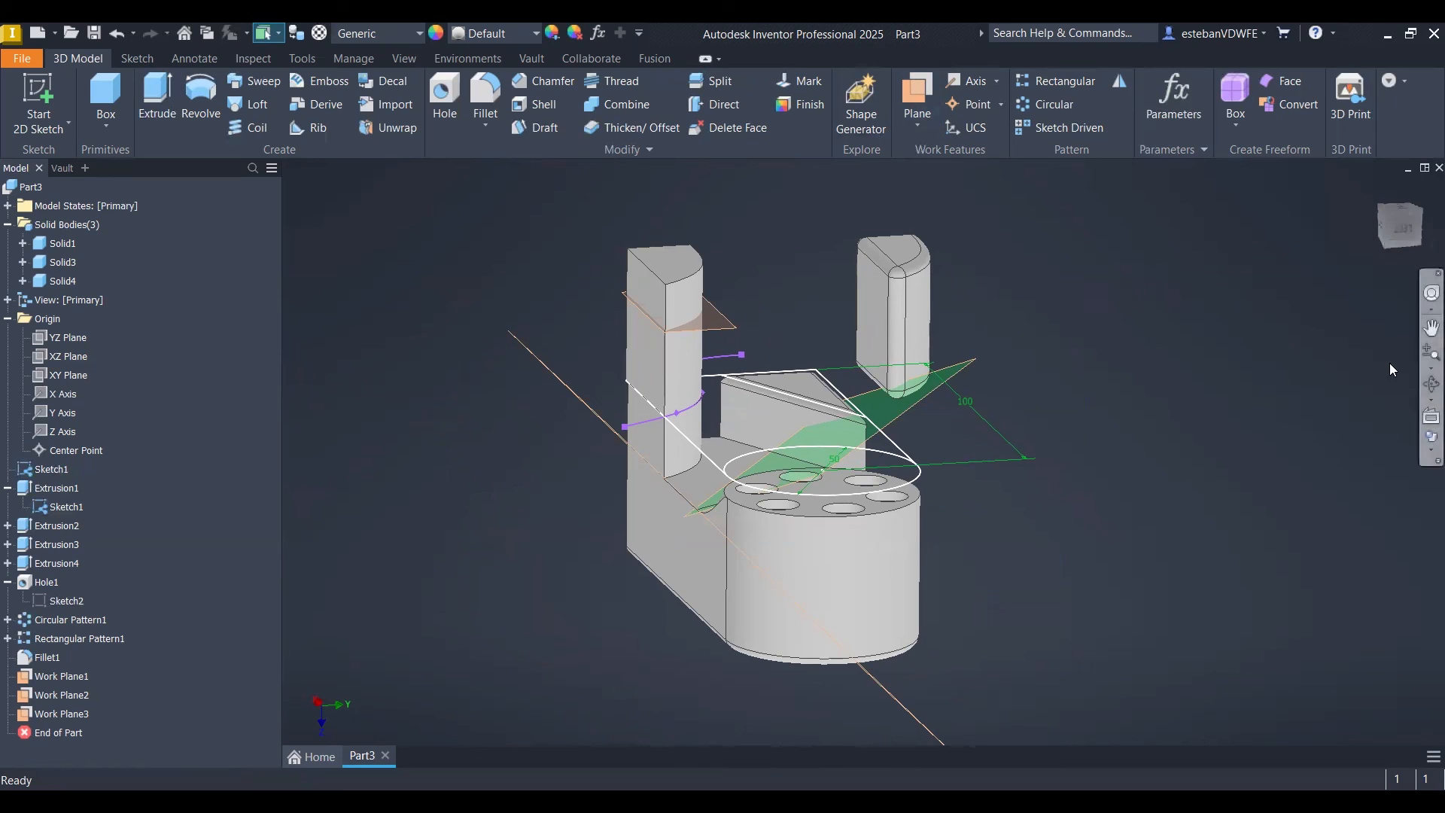
{"action": "left_click", "coordinate": [1430, 384]}
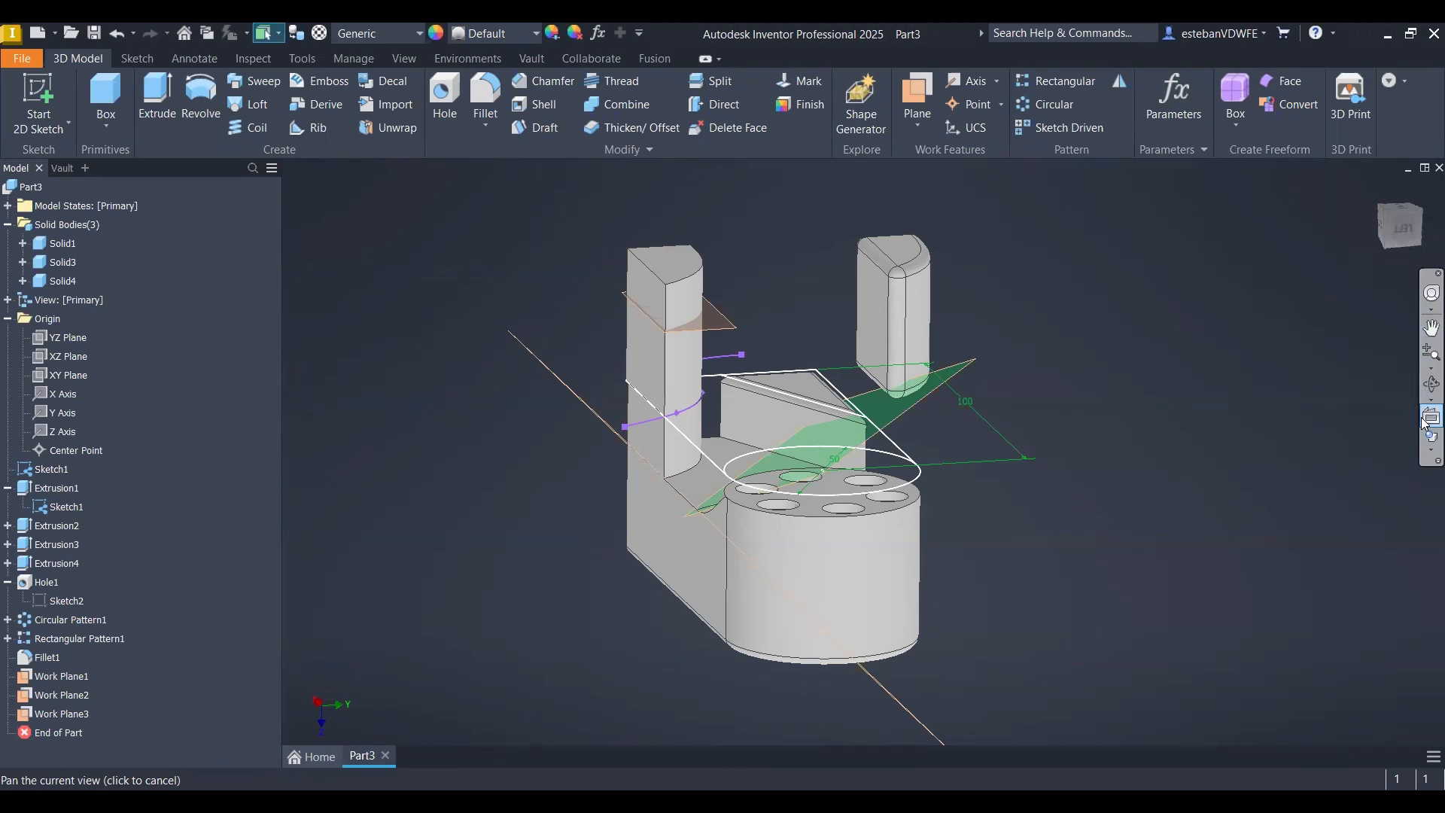
{"action": "left_click", "coordinate": [1422, 450]}
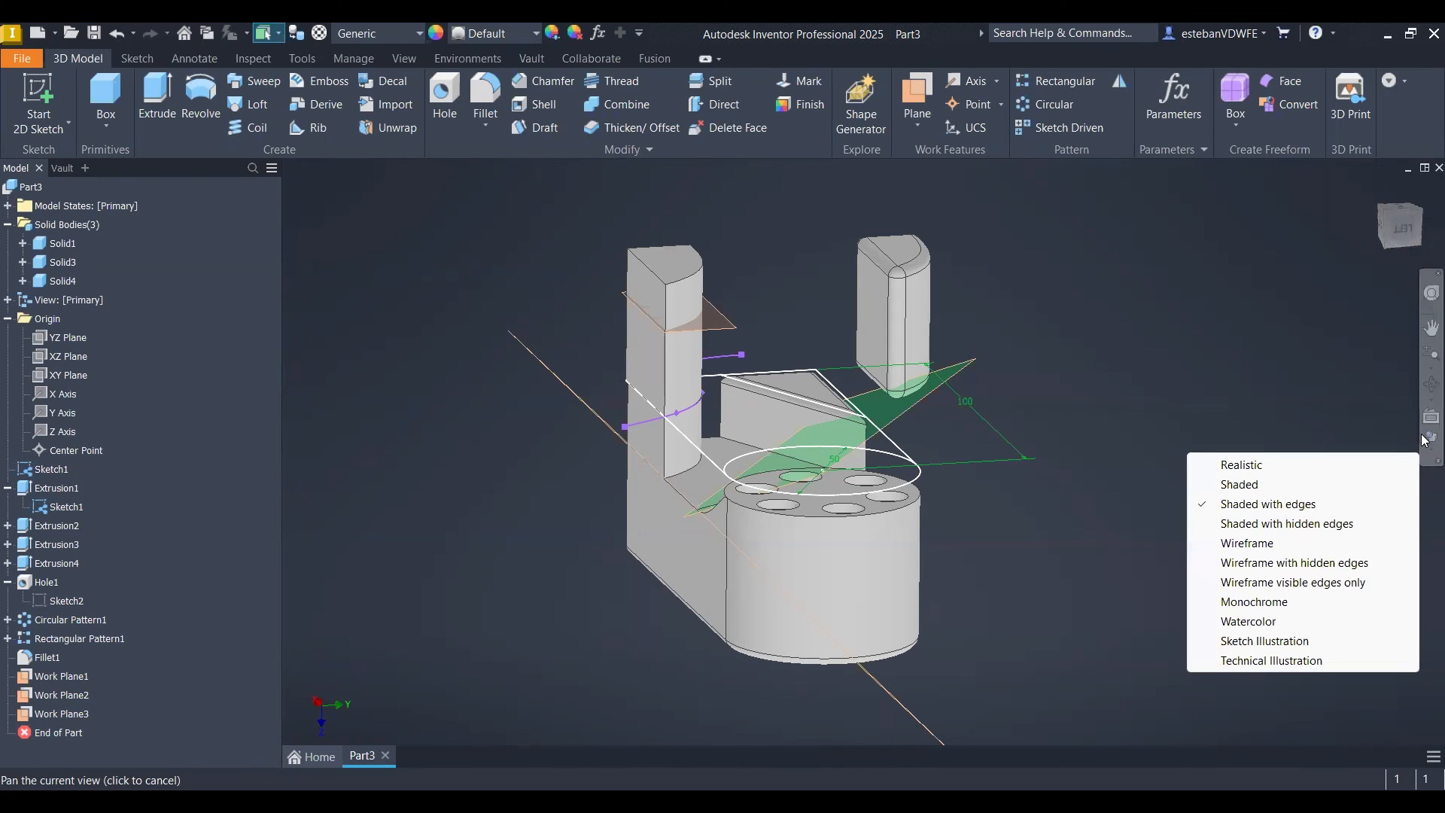
{"action": "left_click", "coordinate": [1422, 450]}
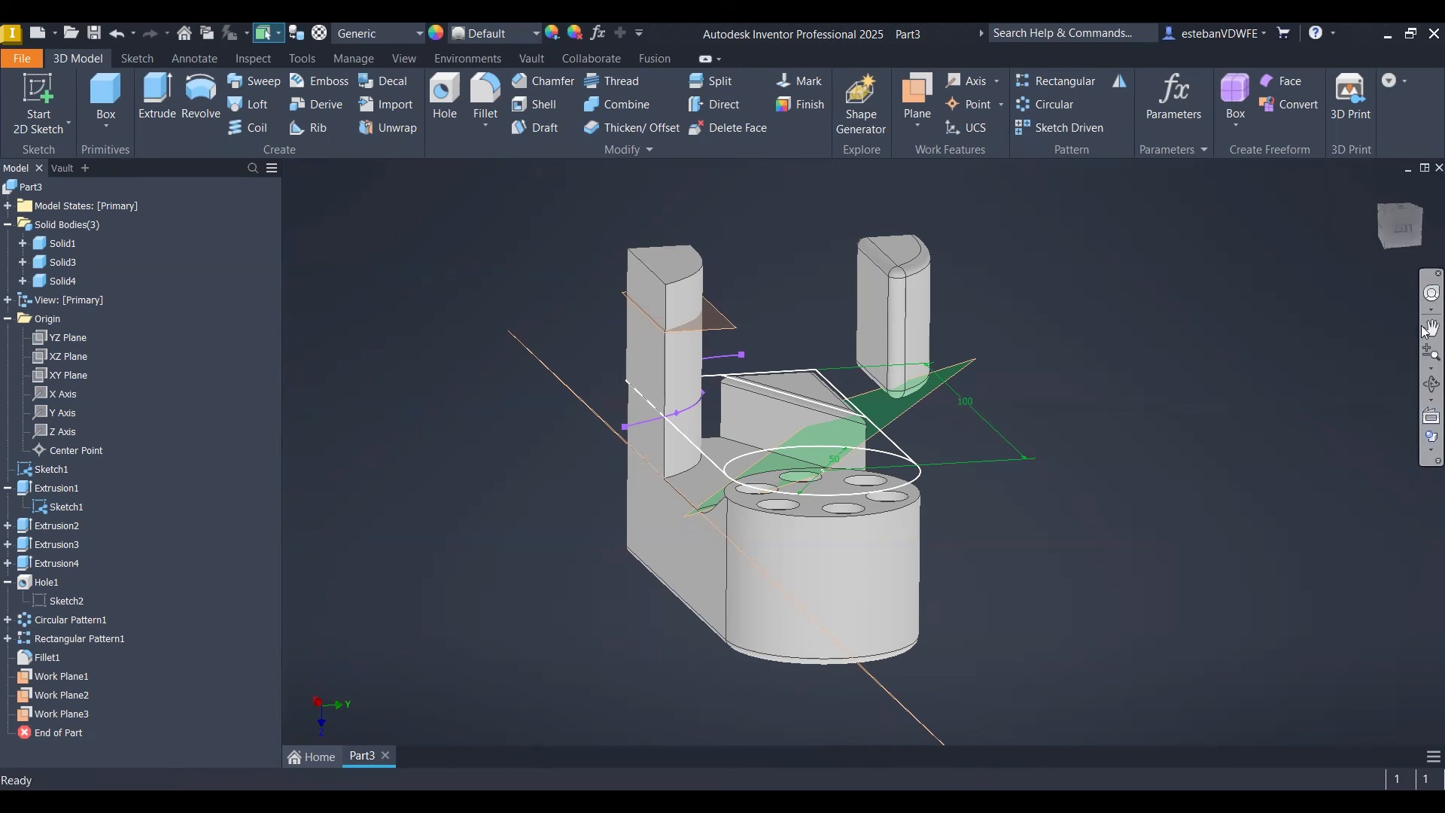
{"action": "left_click", "coordinate": [1424, 465]}
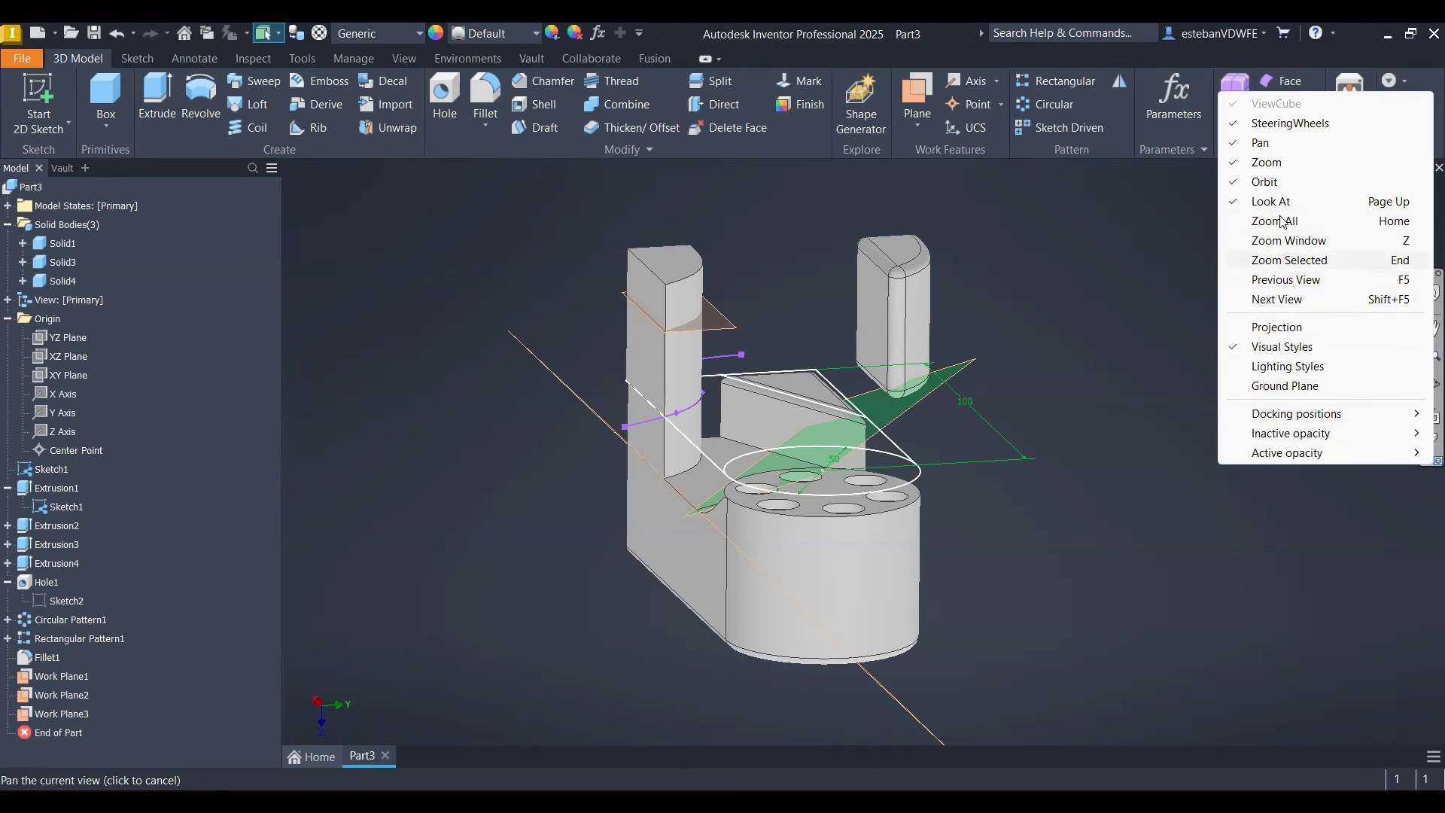
{"action": "left_click", "coordinate": [1145, 266]}
- Rotate the part freely and with Constrained Orbit to compare the two rotation modes
{"action": "middle_click_drag", "start_coordinate": [1172, 385], "coordinate": [1155, 586]}
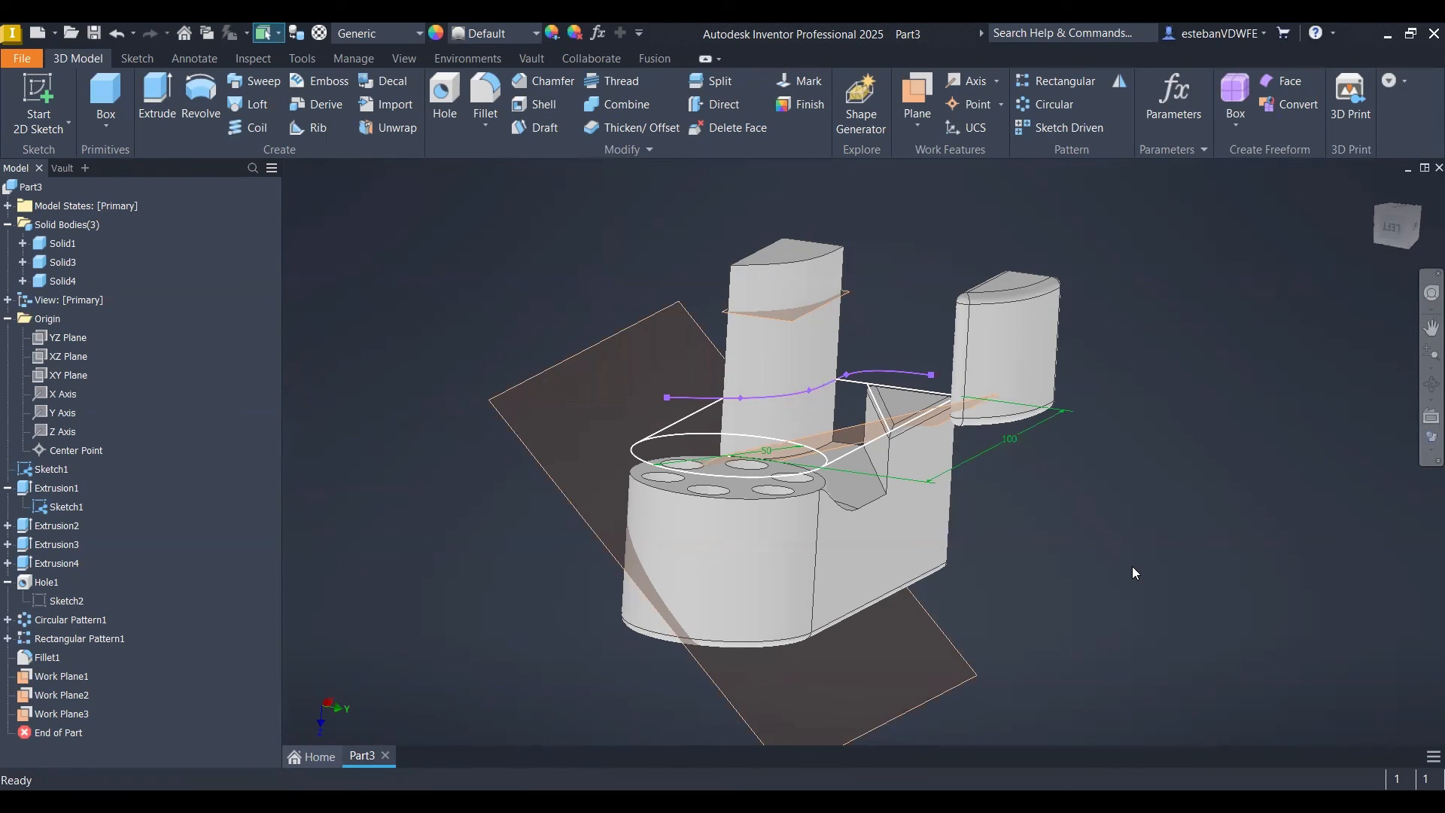
{"action": "mouse_move", "coordinate": [1135, 571]}
{"action": "middle_mouse_down", "text": "shift"}
{"action": "mouse_move", "coordinate": [1096, 562]}
{"action": "mouse_move", "coordinate": [1086, 532]}
{"action": "mouse_move", "coordinate": [1044, 561]}
{"action": "mouse_move", "coordinate": [1241, 541]}
{"action": "mouse_move", "coordinate": [1272, 564]}
{"action": "mouse_move", "coordinate": [929, 577]}
{"action": "mouse_move", "coordinate": [833, 400]}
{"action": "mouse_move", "coordinate": [793, 574]}
{"action": "mouse_move", "coordinate": [1064, 590]}
{"action": "mouse_move", "coordinate": [823, 610]}
{"action": "mouse_move", "coordinate": [760, 527]}
{"action": "mouse_move", "coordinate": [677, 557]}
{"action": "mouse_move", "coordinate": [519, 578]}
{"action": "mouse_move", "coordinate": [594, 574]}
{"action": "middle_mouse_up", "text": "shift"}
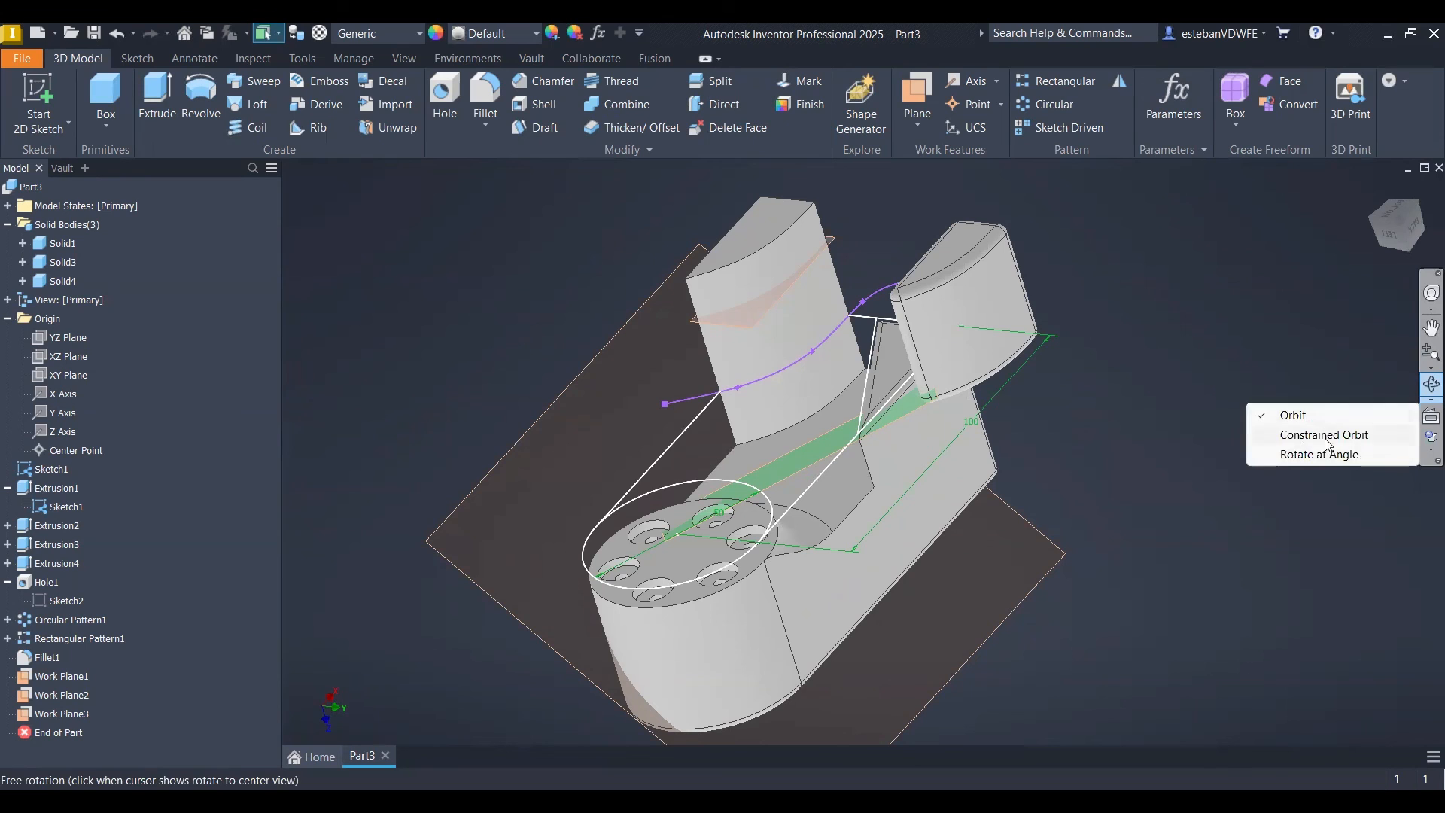
{"action": "left_click", "coordinate": [1322, 435]}
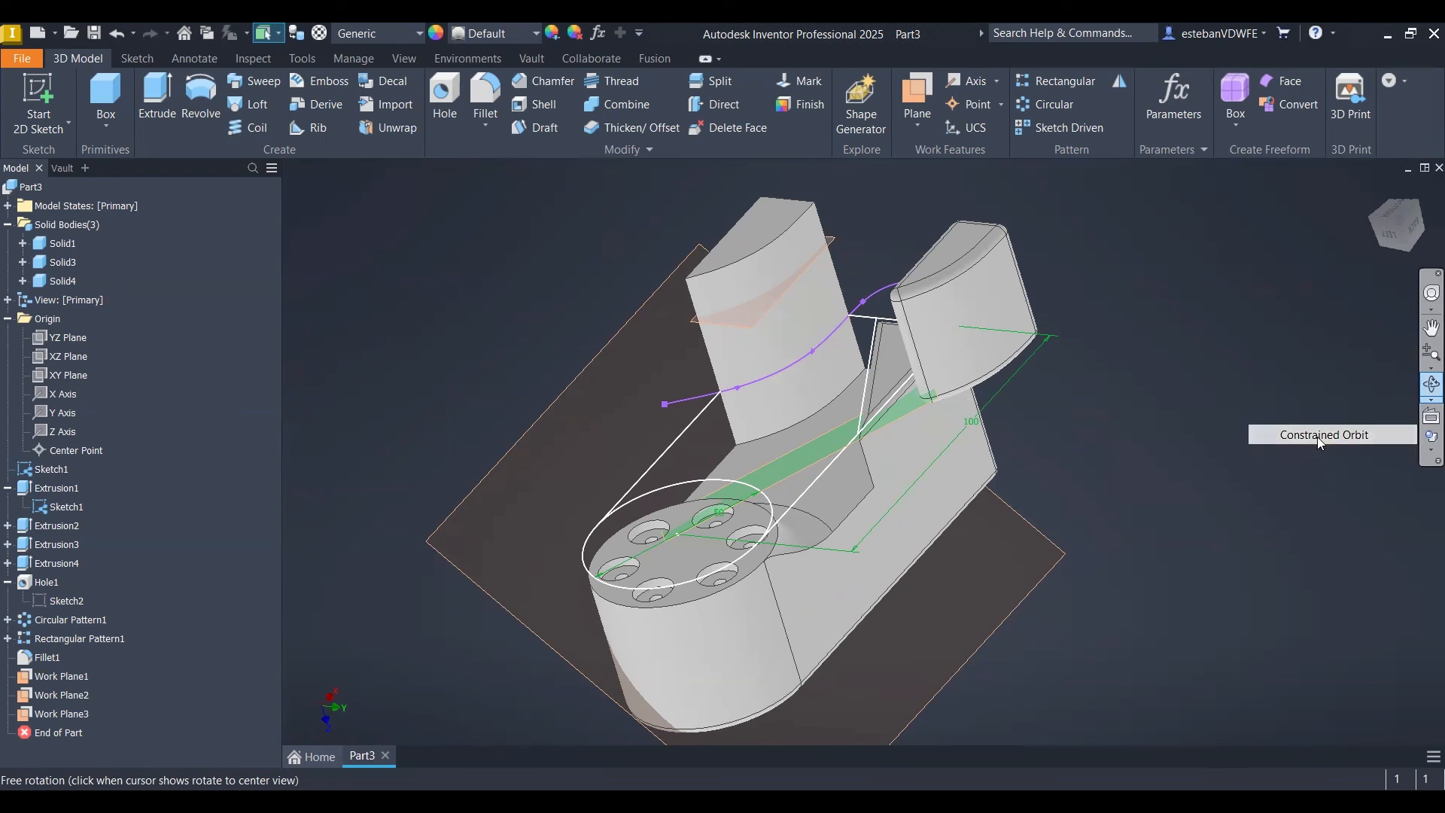
{"action": "left_click_drag", "start_coordinate": [1095, 446], "coordinate": [1159, 344]}
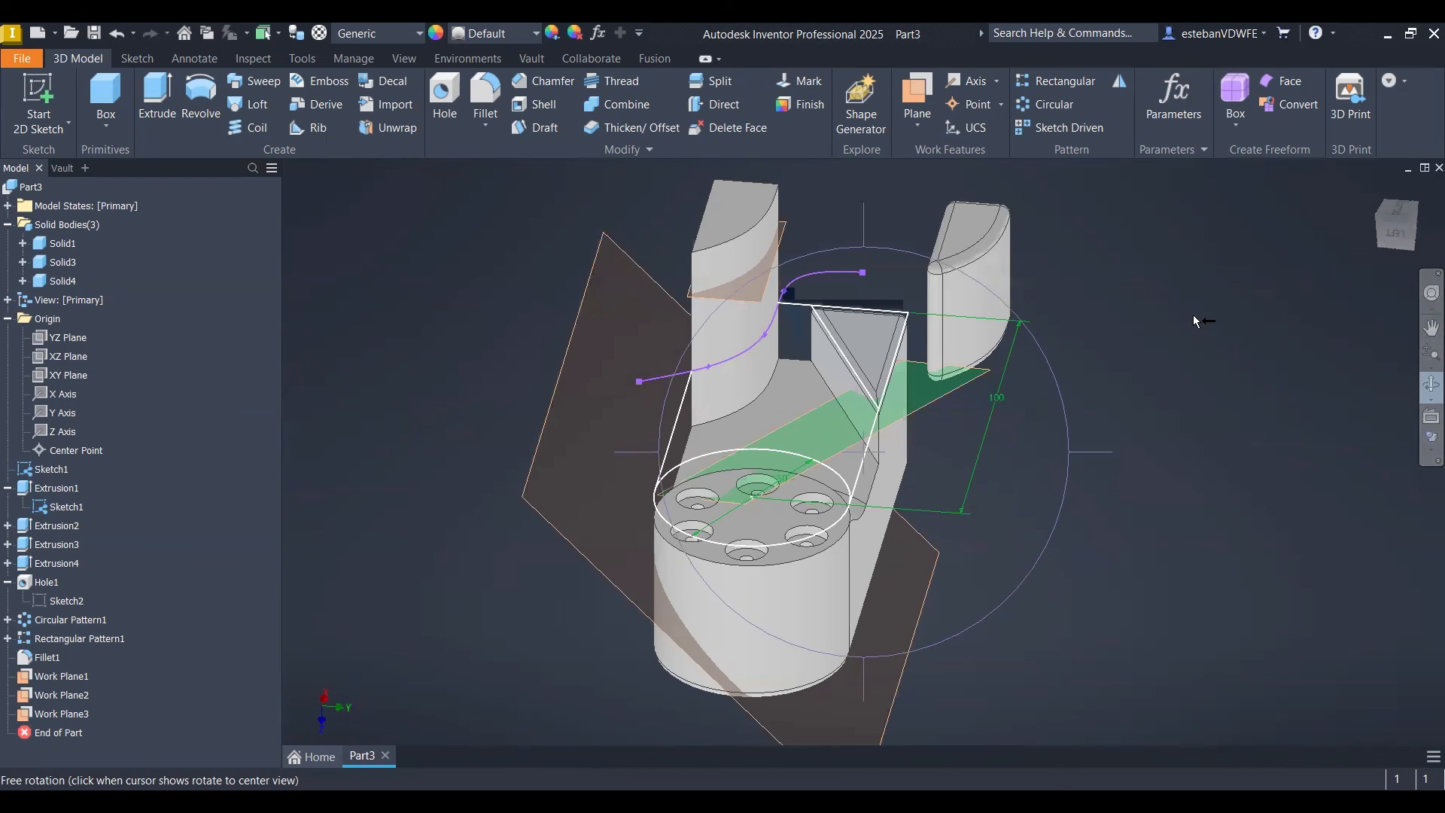
{"action": "left_click_drag", "start_coordinate": [806, 594], "coordinate": [745, 572]}
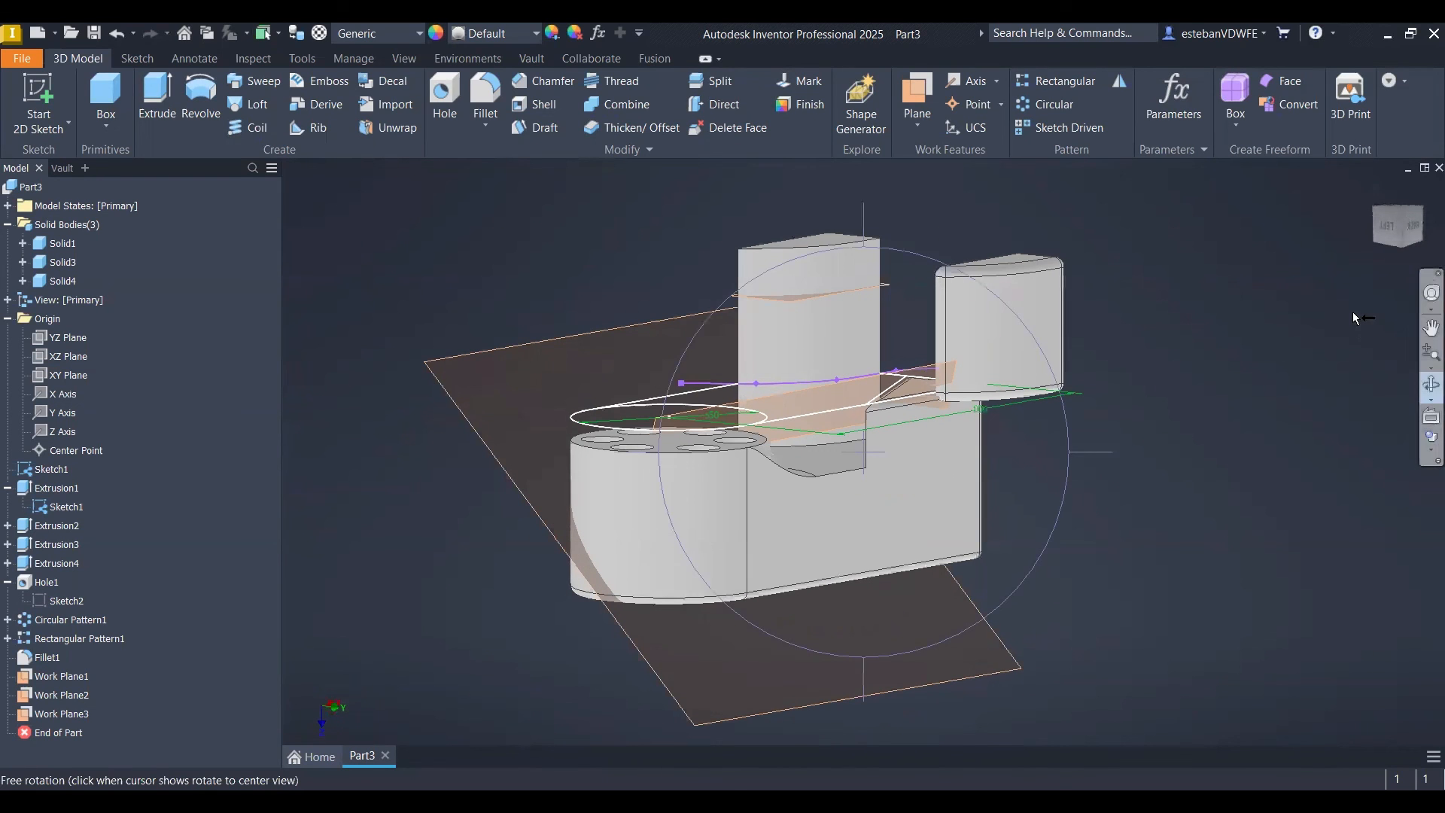
- Switch back to free Orbit and examine the part and its work planes from different angles and zoom levels
{"action": "left_click", "coordinate": [1424, 401]}
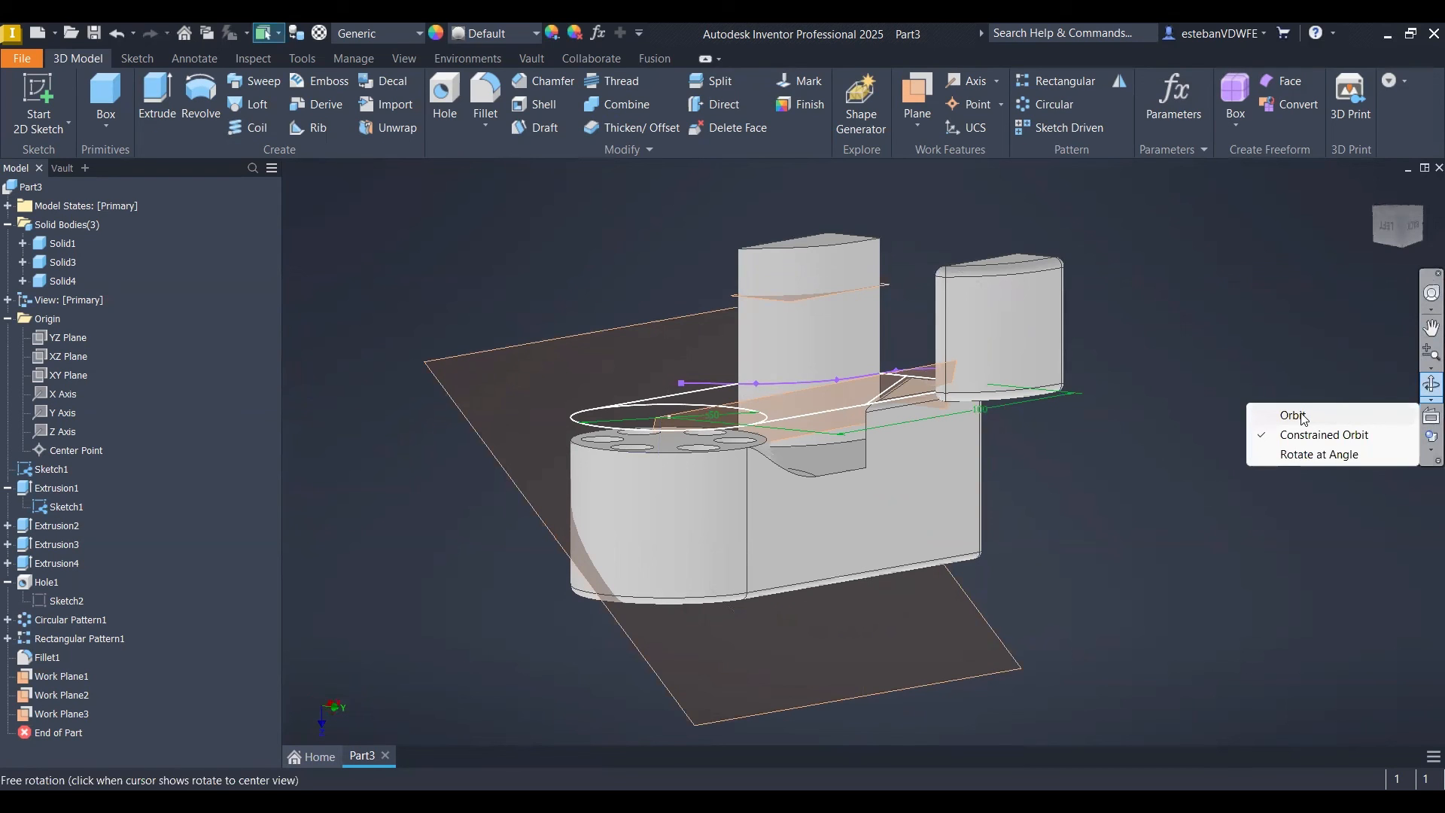
{"action": "left_click", "coordinate": [1303, 419]}
{"action": "left_click_drag", "start_coordinate": [807, 477], "coordinate": [848, 474]}
{"action": "scroll", "coordinate": [853, 476], "scroll_direction": "up", "scroll_amount": 4}
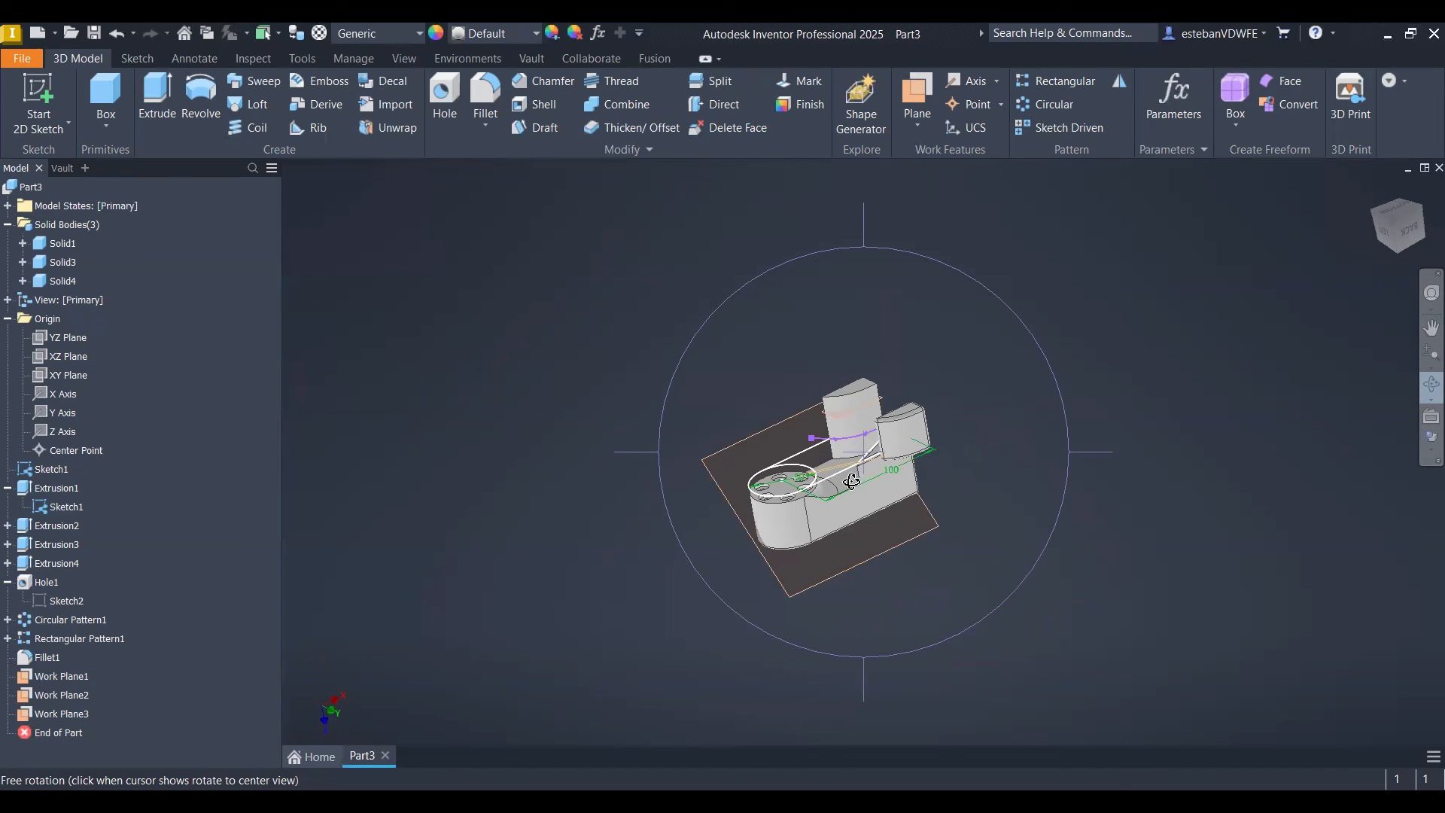
{"action": "scroll", "coordinate": [819, 514], "scroll_direction": "down", "scroll_amount": 4}
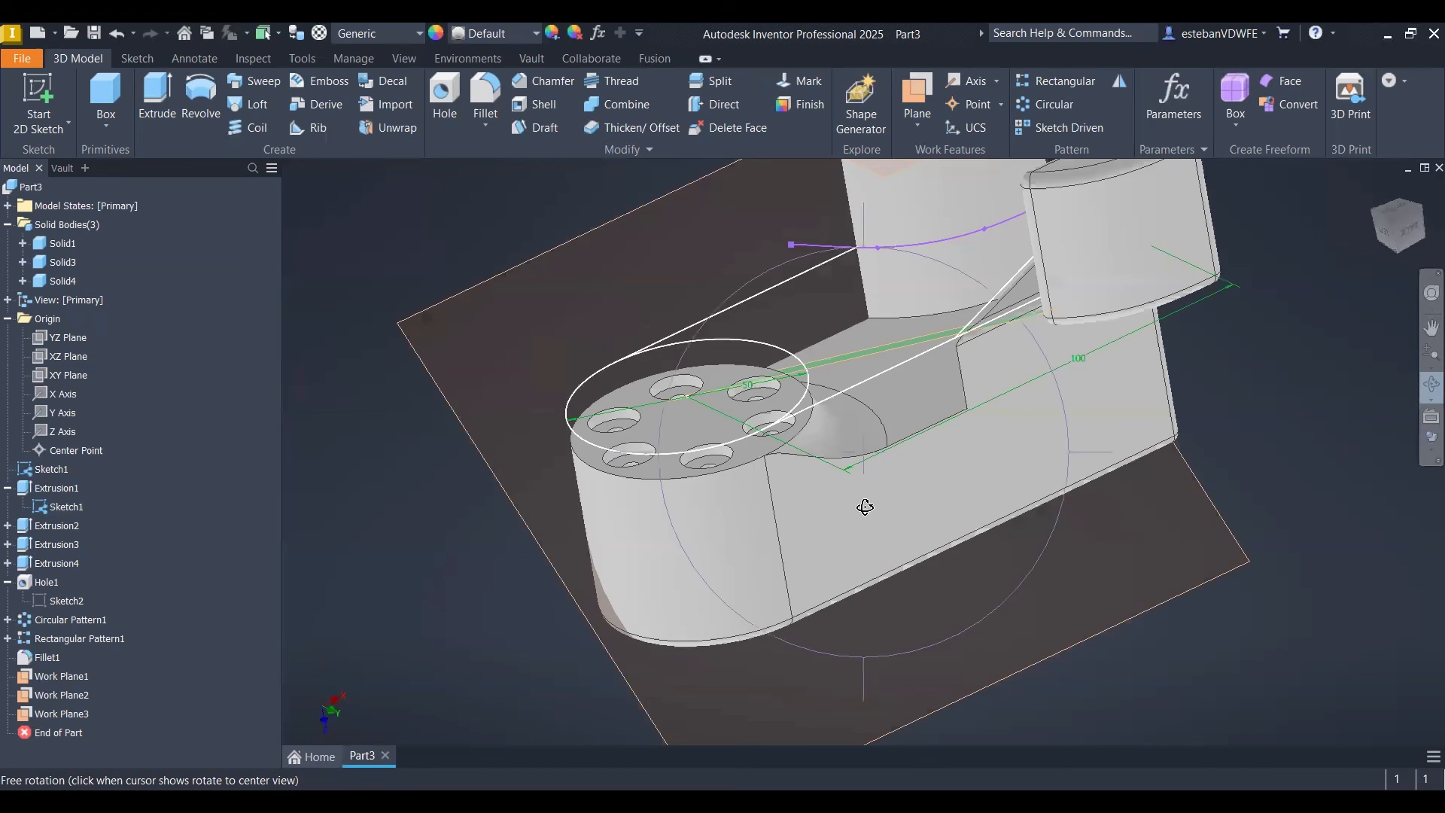
{"action": "mouse_move", "coordinate": [865, 507]}
{"action": "left_mouse_down"}
{"action": "mouse_move", "coordinate": [838, 432]}
{"action": "mouse_move", "coordinate": [874, 482]}
{"action": "left_mouse_up"}
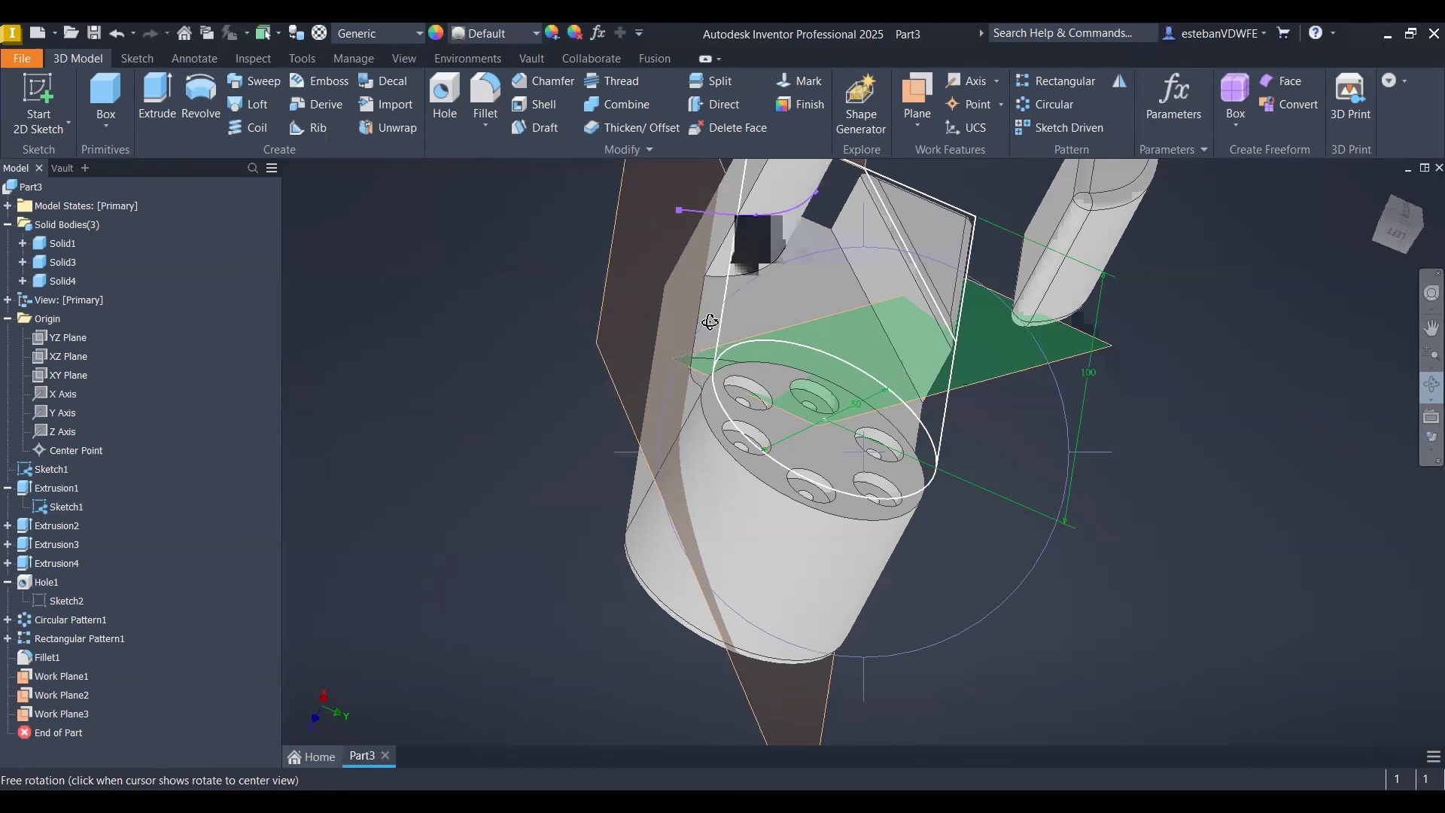
{"action": "scroll", "coordinate": [887, 337], "scroll_direction": "up", "scroll_amount": 4}
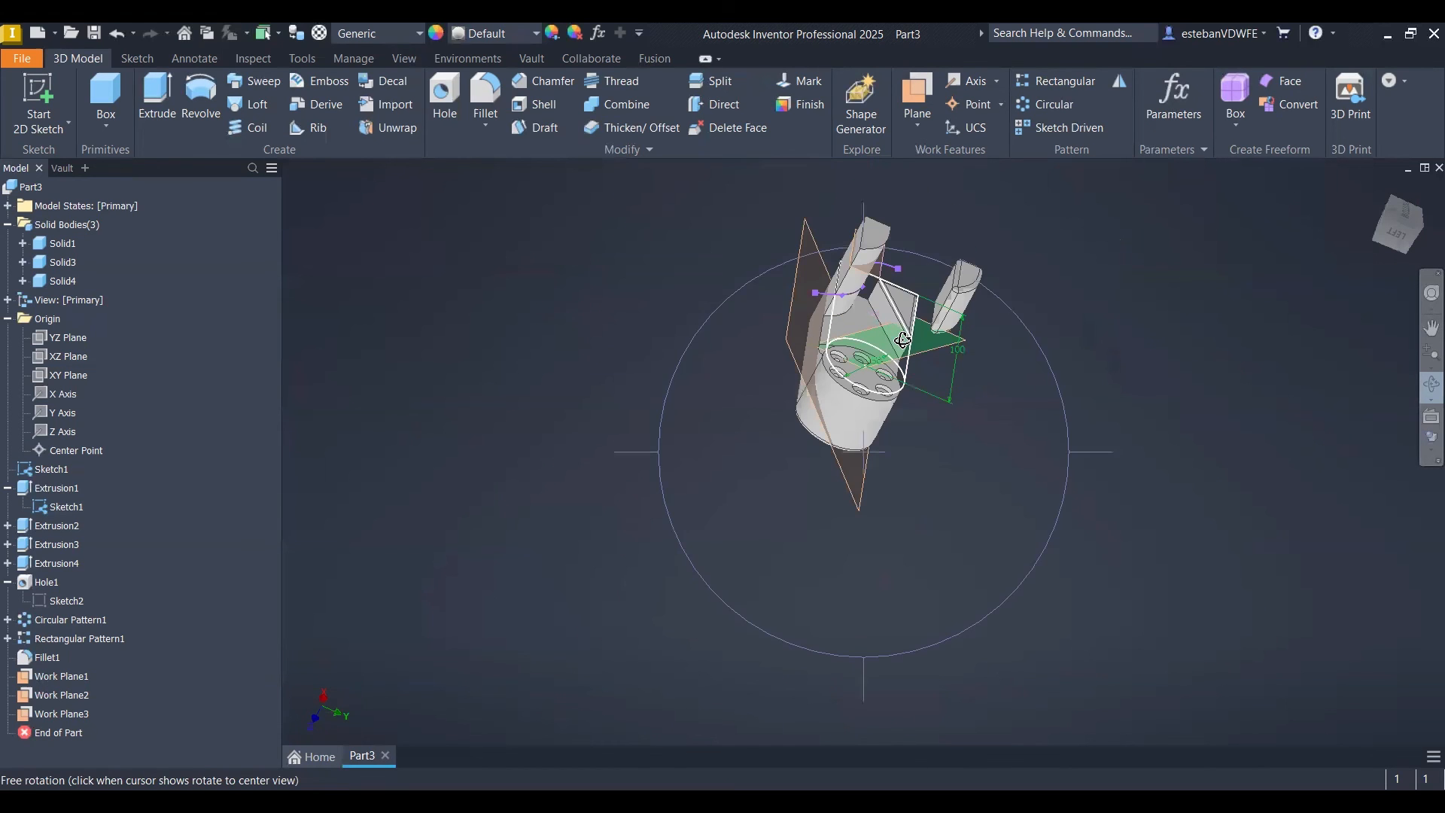
{"action": "scroll", "coordinate": [899, 338], "scroll_direction": "up", "scroll_amount": 2}
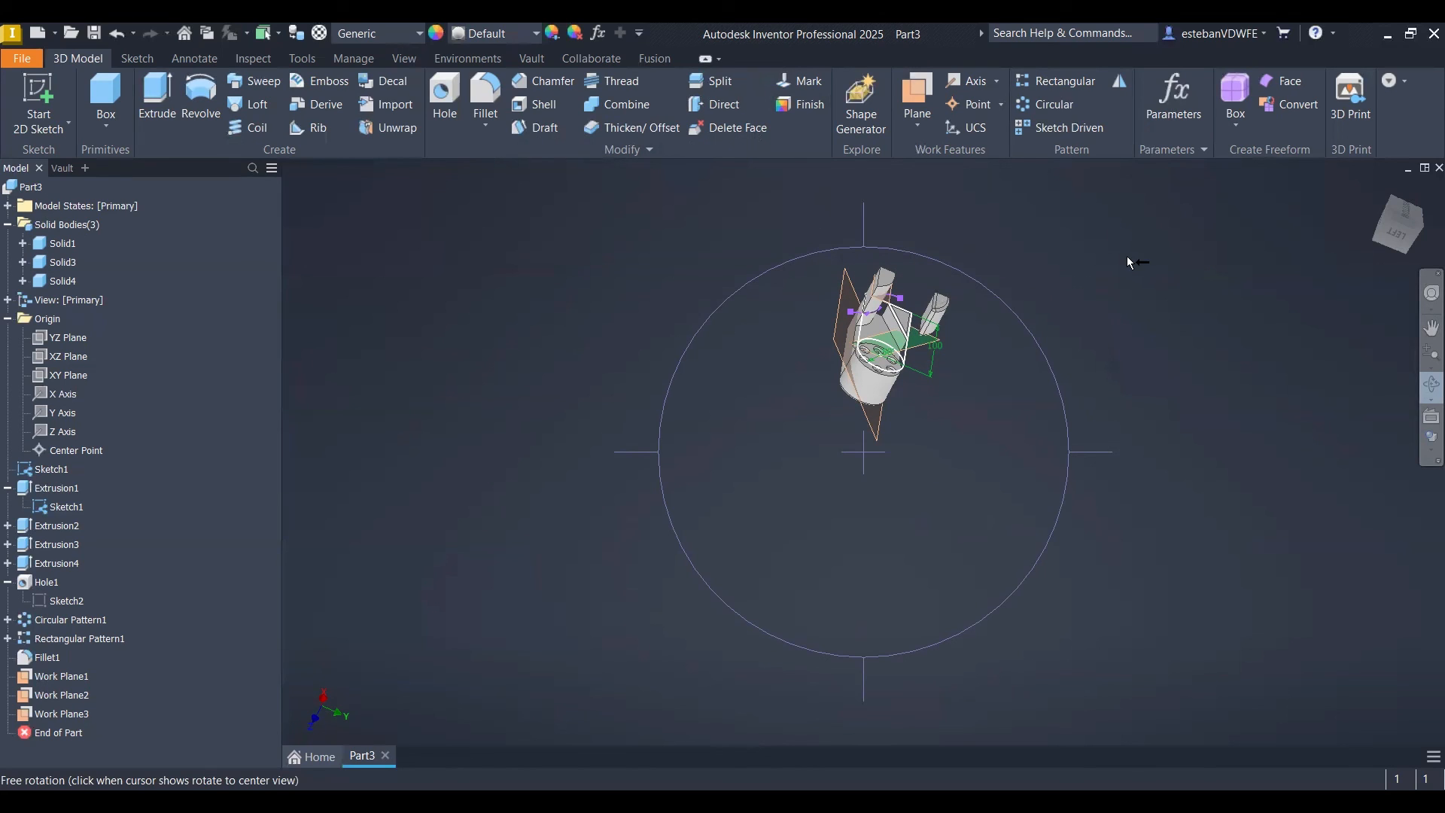
{"action": "key", "text": "Escape"}
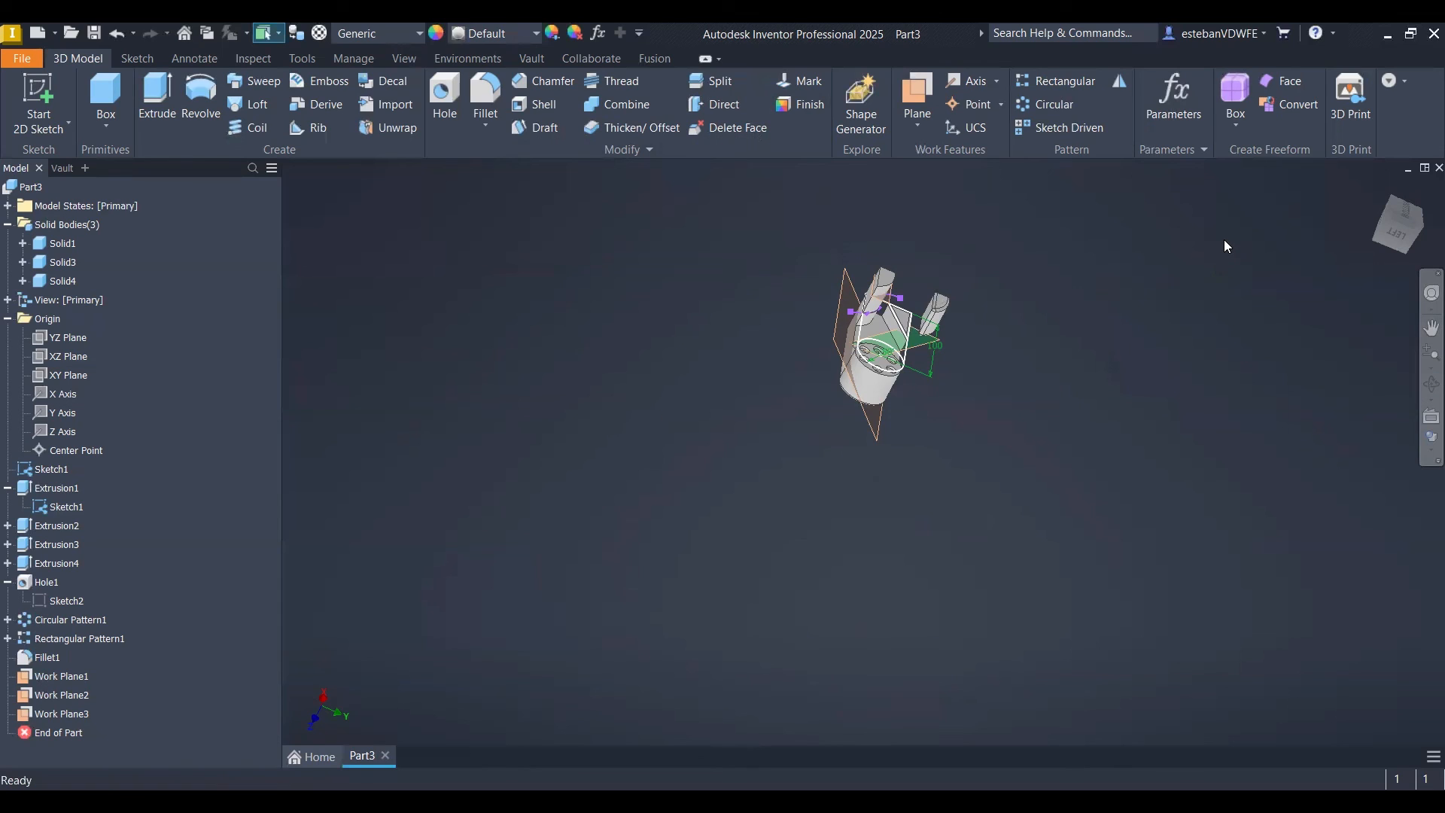
- Demonstrate free Orbit by rolling the part outside the ring, rotating it about the horizontal and vertical axes, and turning it freely inside
{"action": "left_click", "coordinate": [1430, 385]}
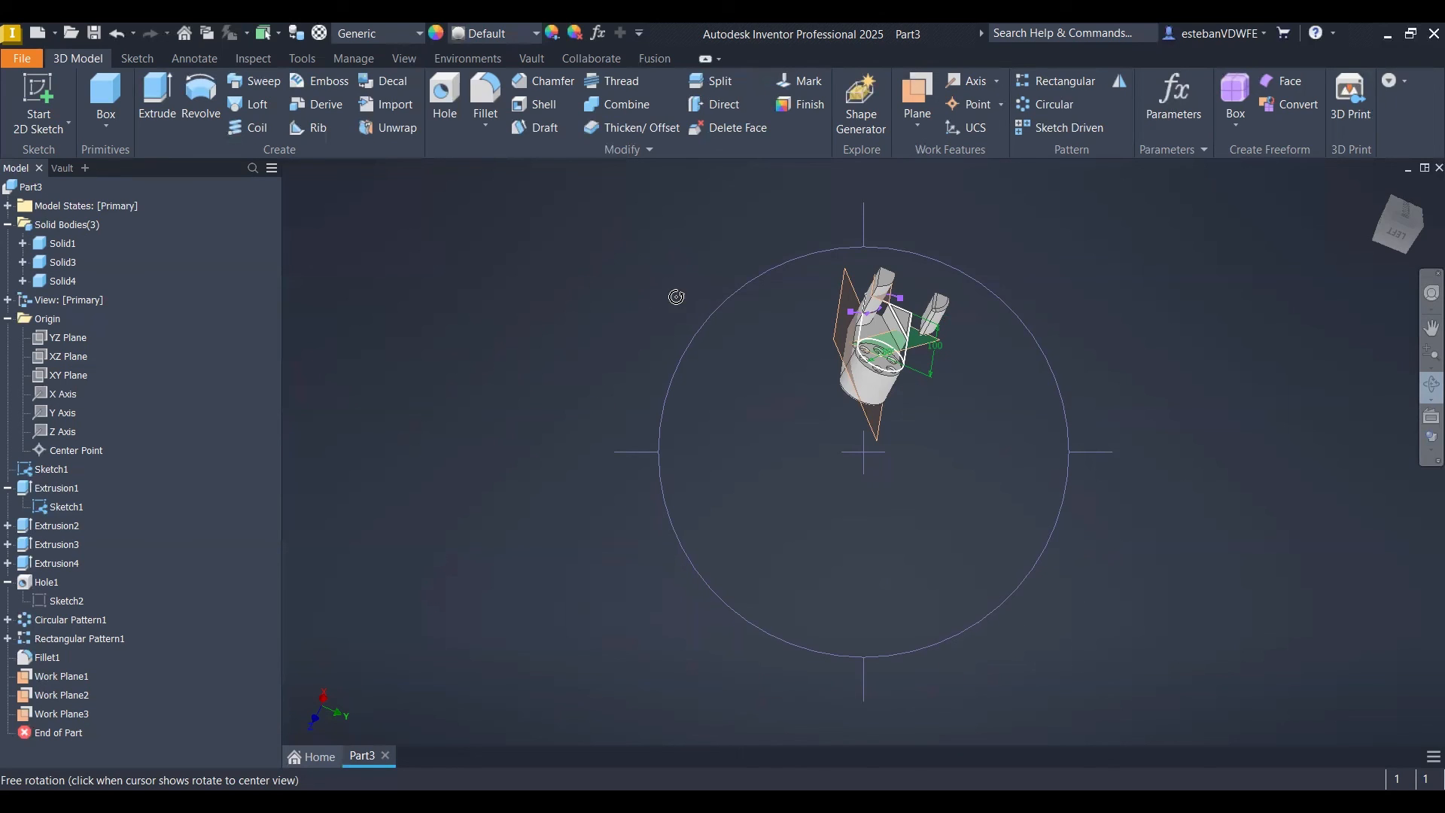
{"action": "left_click_drag", "start_coordinate": [676, 296], "coordinate": [721, 337]}
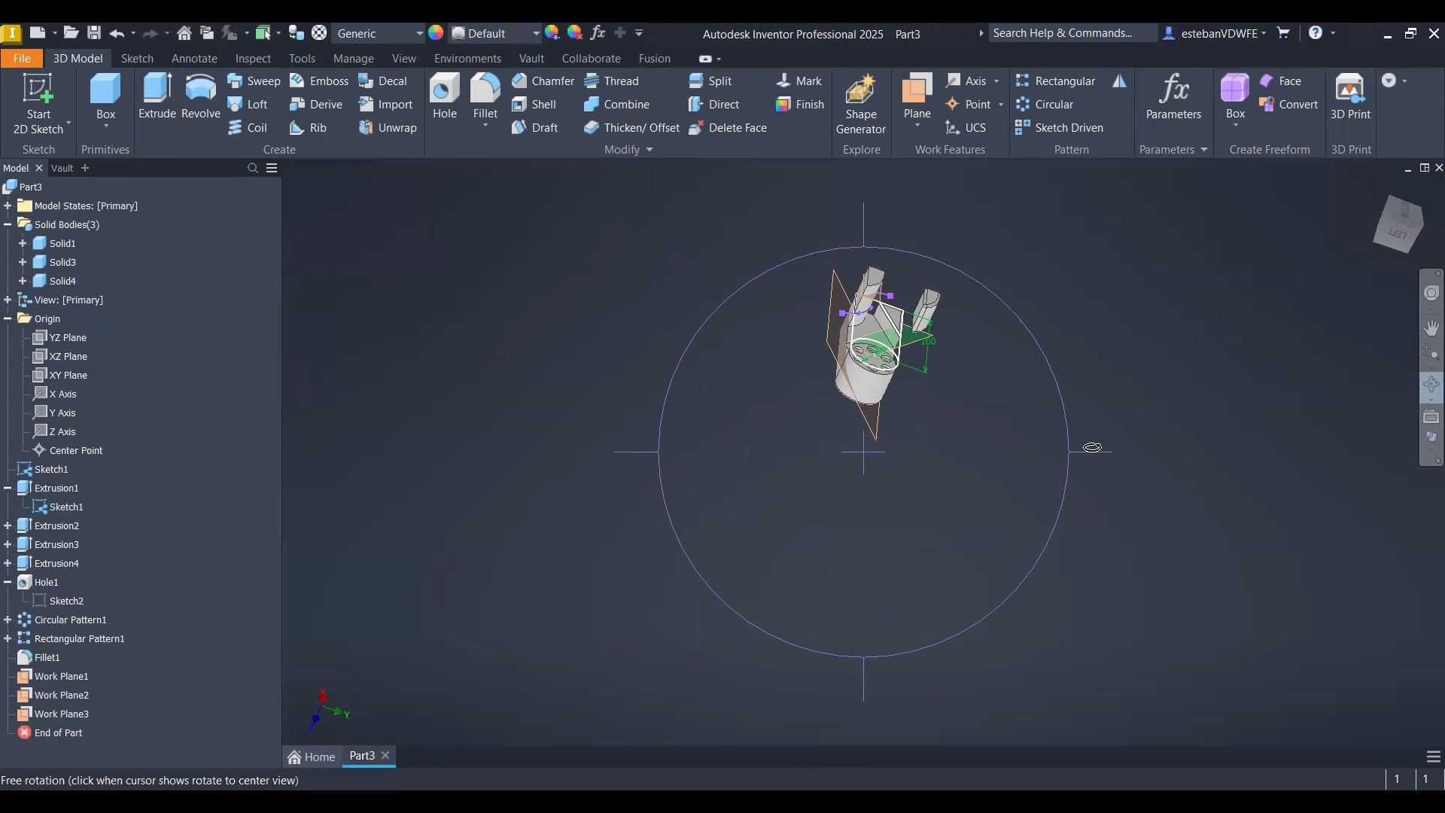
{"action": "mouse_move", "coordinate": [1091, 447]}
{"action": "left_mouse_down"}
{"action": "mouse_move", "coordinate": [1161, 454]}
{"action": "mouse_move", "coordinate": [983, 449]}
{"action": "mouse_move", "coordinate": [1064, 444]}
{"action": "left_mouse_up"}
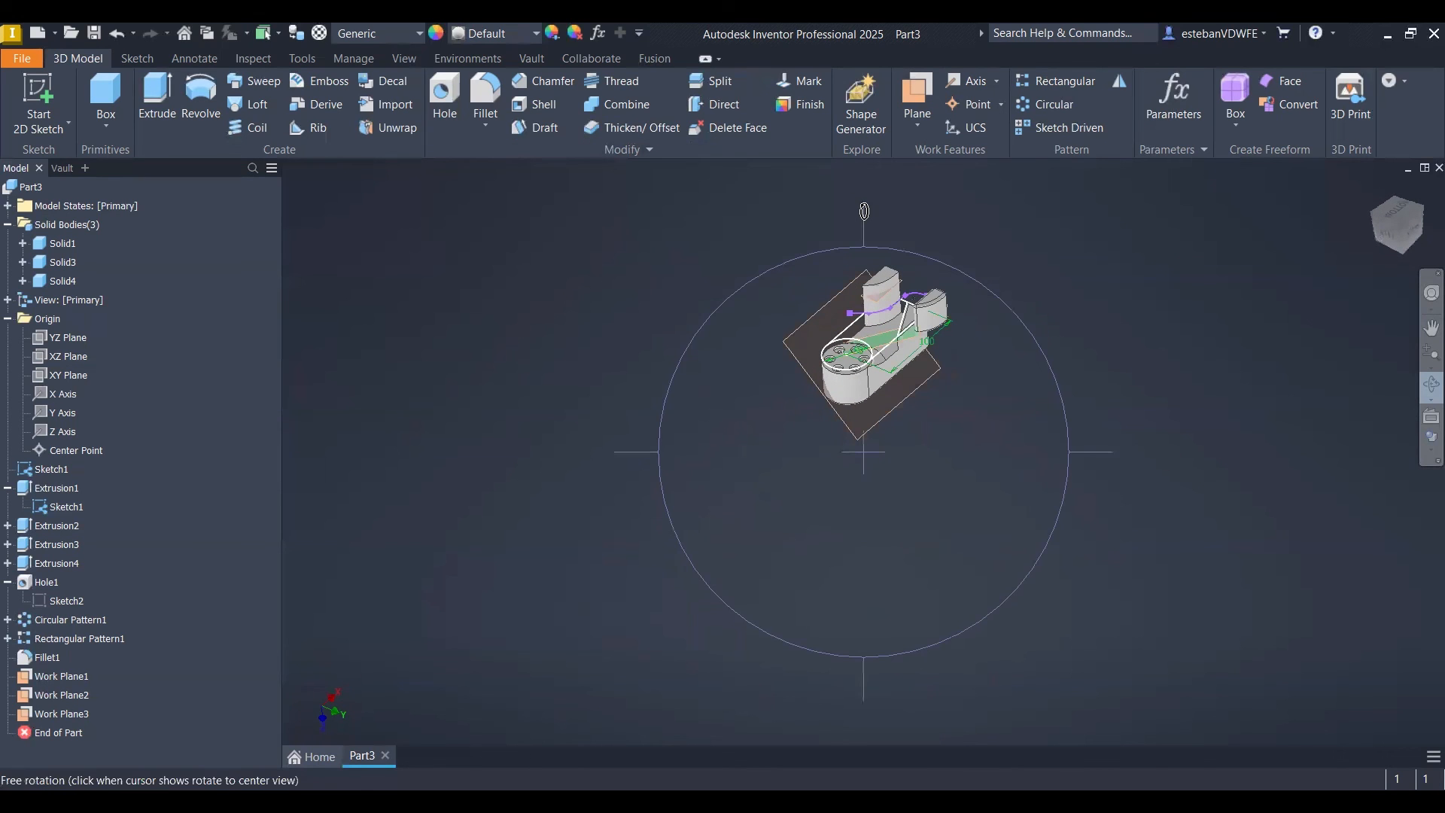
{"action": "left_click_drag", "start_coordinate": [864, 212], "coordinate": [842, 183]}
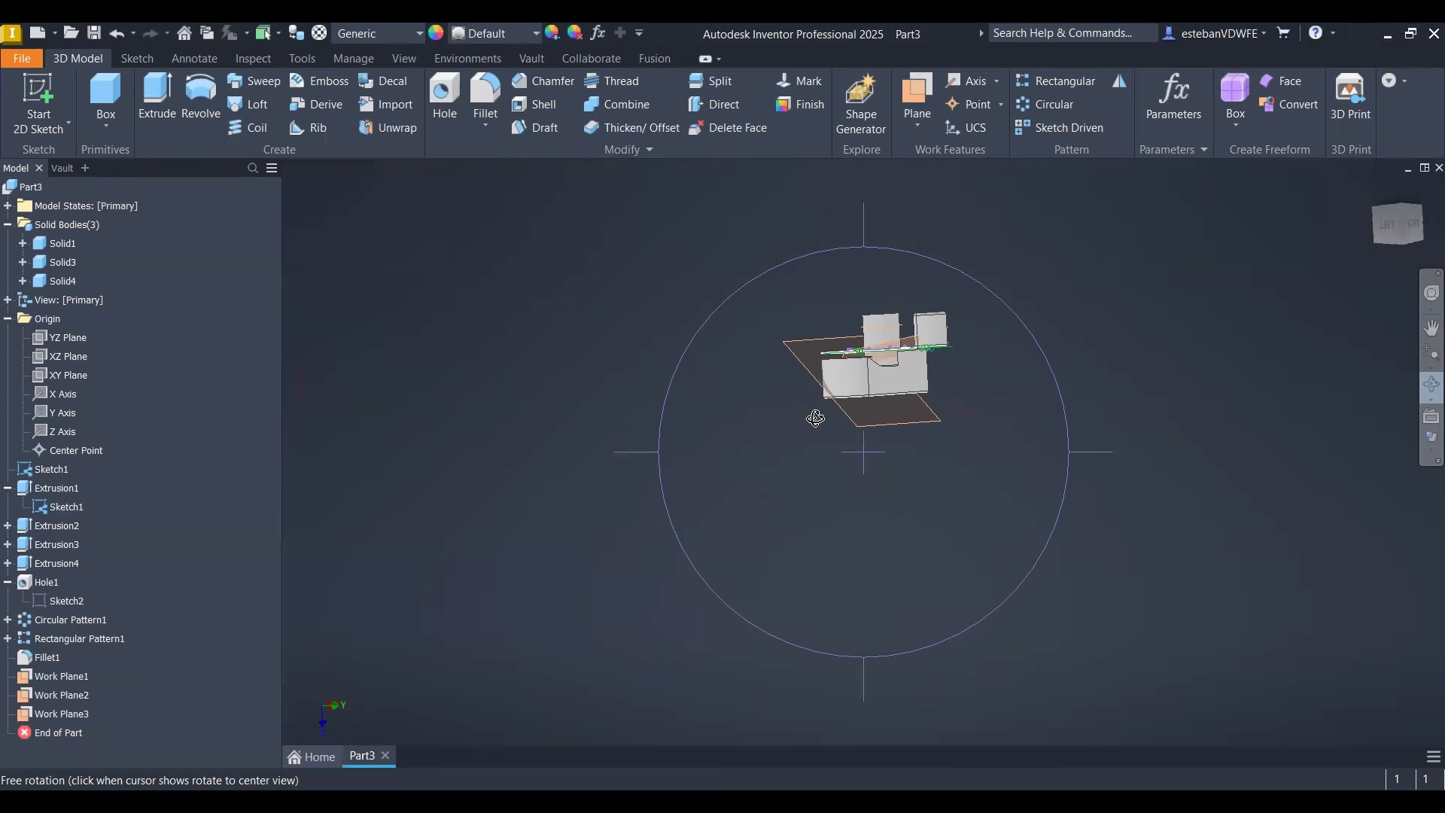
{"action": "left_click_drag", "start_coordinate": [815, 418], "coordinate": [722, 388]}
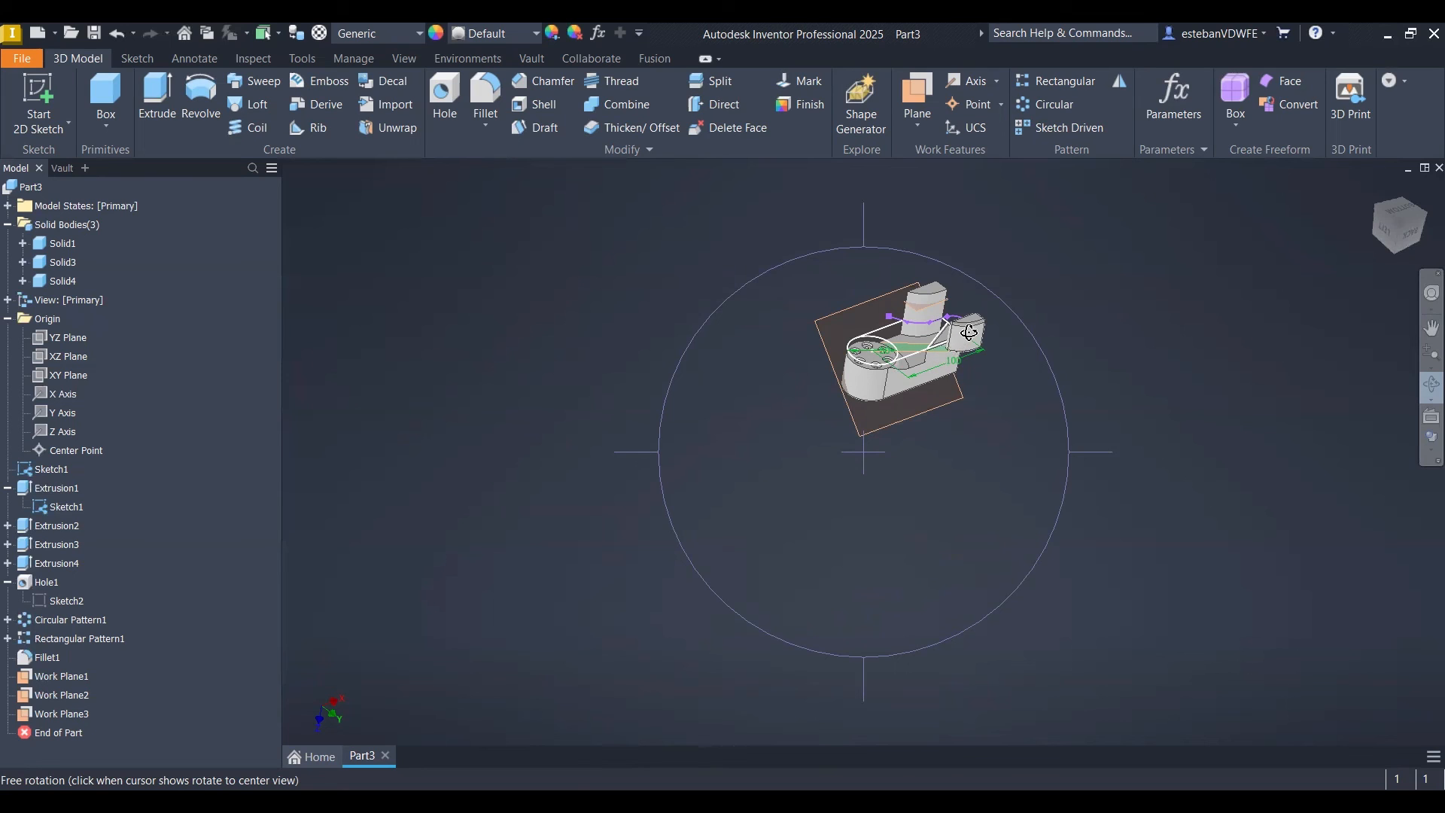
{"action": "left_click_drag", "start_coordinate": [969, 332], "coordinate": [653, 368]}
{"action": "scroll", "coordinate": [827, 381], "scroll_direction": "down", "scroll_amount": 10}
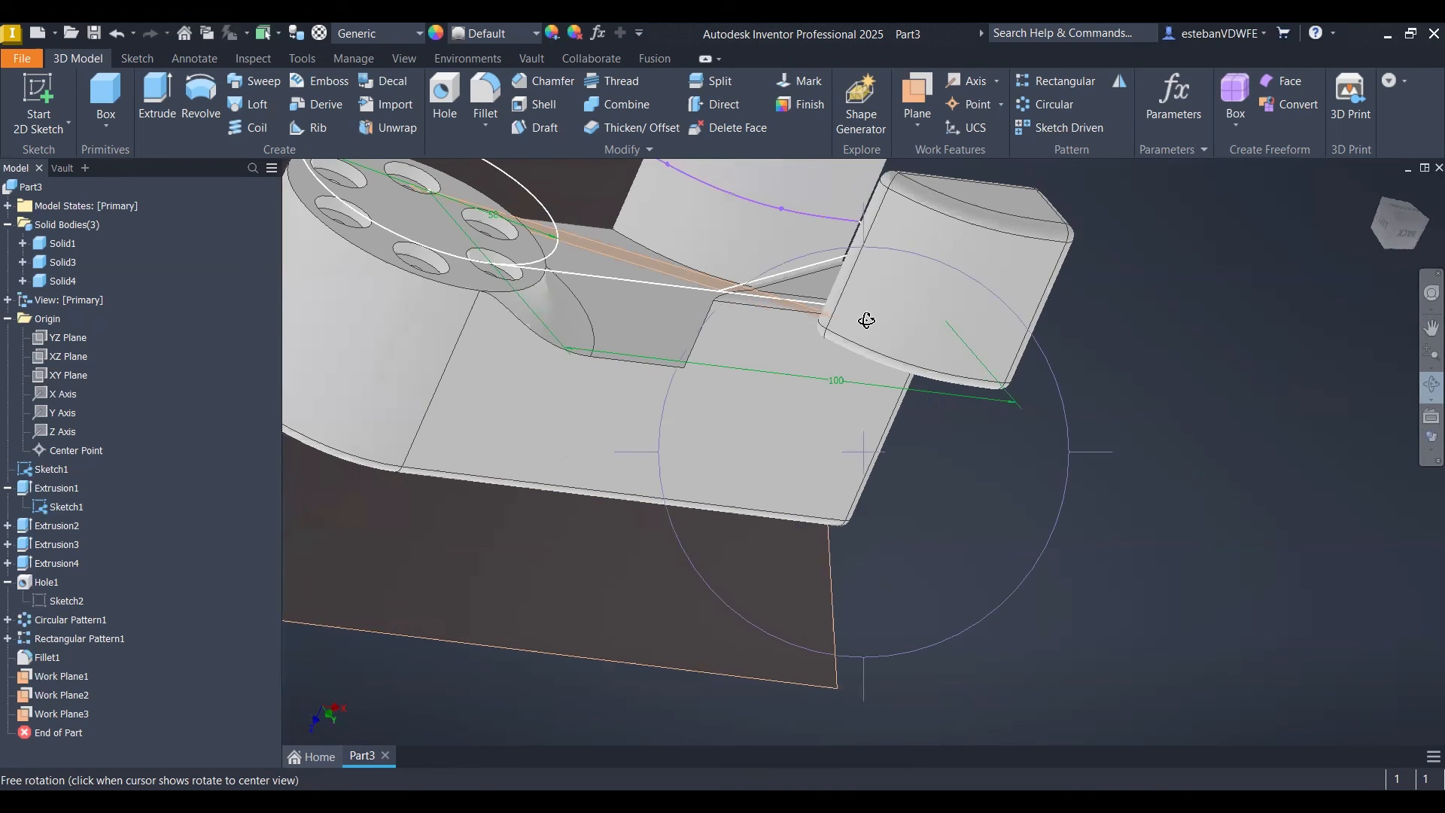
{"action": "mouse_move", "coordinate": [866, 319]}
{"action": "left_mouse_down"}
{"action": "mouse_move", "coordinate": [890, 319]}
{"action": "mouse_move", "coordinate": [913, 419]}
{"action": "mouse_move", "coordinate": [806, 364]}
{"action": "mouse_move", "coordinate": [660, 388]}
{"action": "mouse_move", "coordinate": [595, 354]}
{"action": "mouse_move", "coordinate": [779, 405]}
{"action": "mouse_move", "coordinate": [815, 444]}
{"action": "left_mouse_up"}
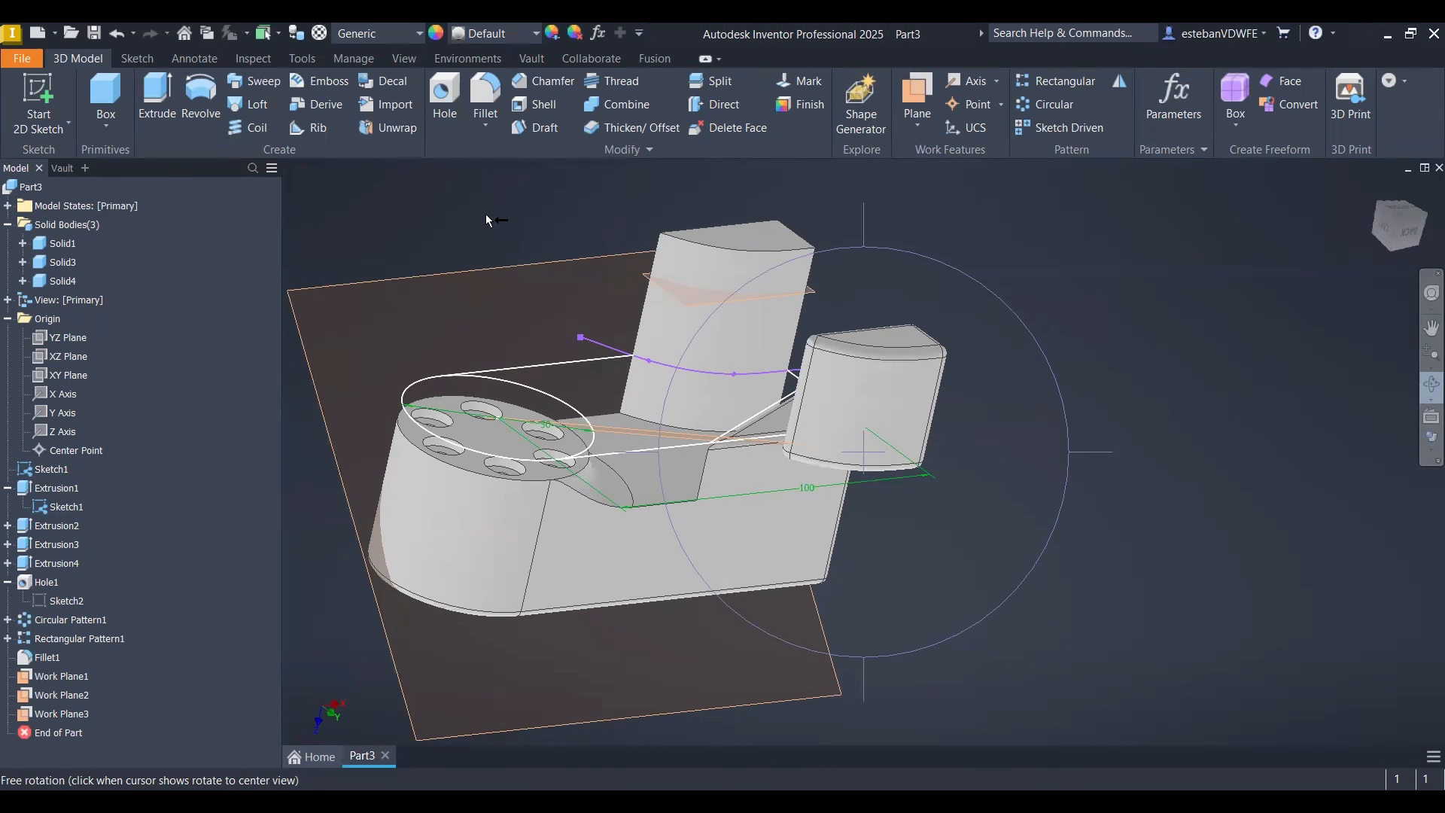
{"action": "left_click_drag", "start_coordinate": [485, 218], "coordinate": [748, 346]}
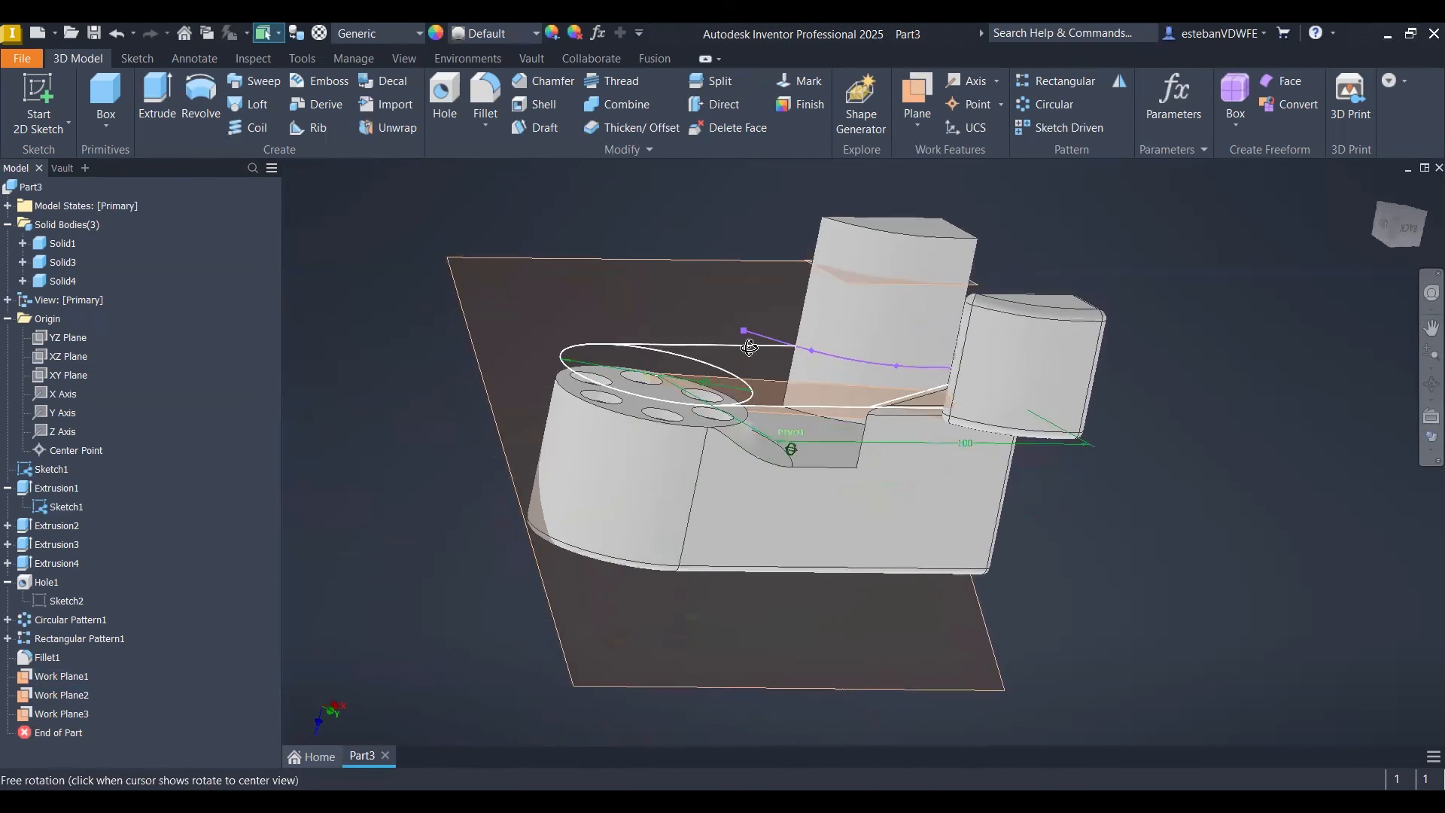
{"action": "middle_click_drag", "start_coordinate": [749, 347], "coordinate": [825, 387], "text": "shift"}
{"action": "middle_click_drag", "start_coordinate": [1264, 424], "coordinate": [1245, 429]}
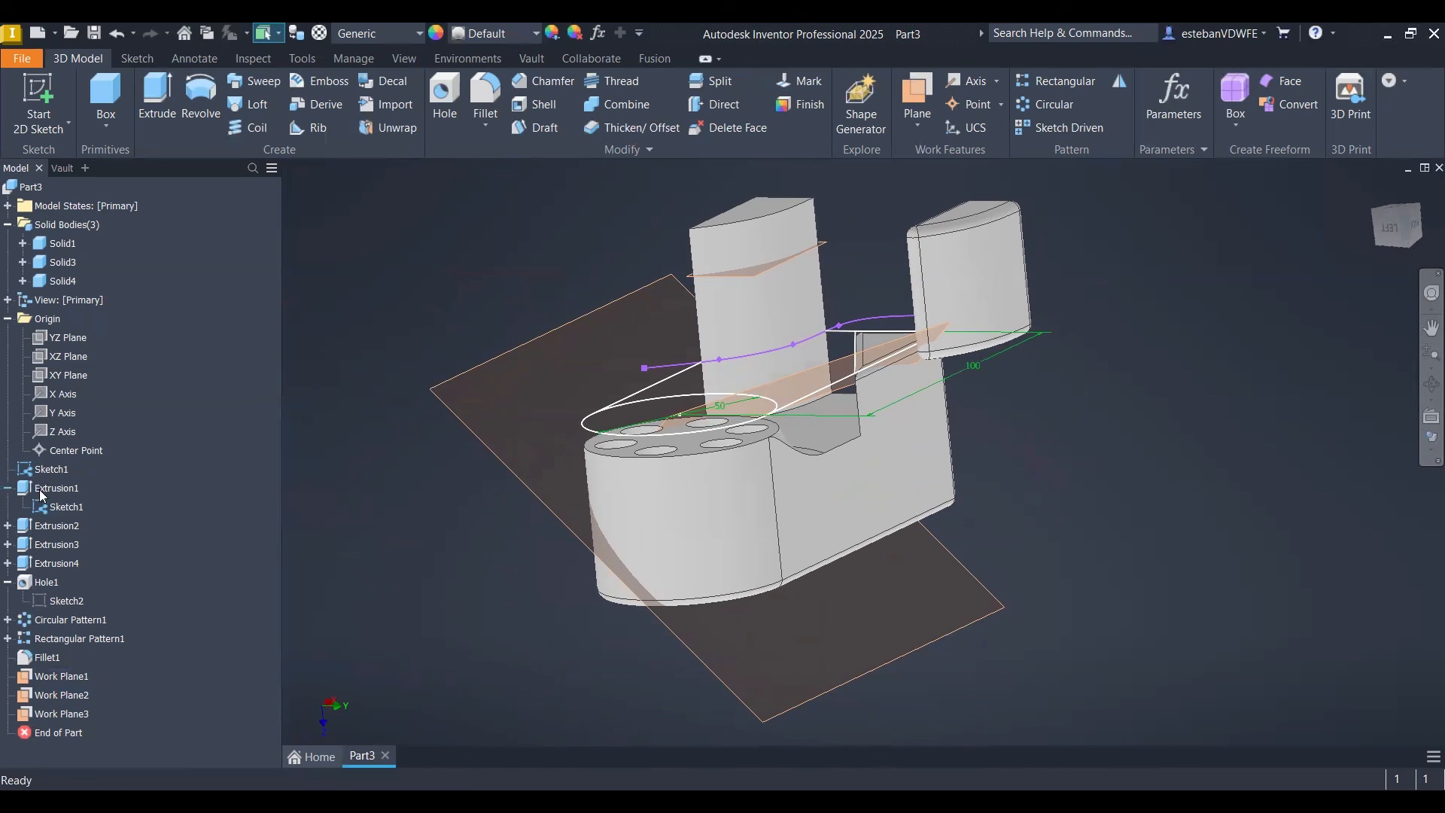
- Hide Sketch1 so only the bodies and their work planes are displayed
{"action": "left_click", "coordinate": [1045, 332]}
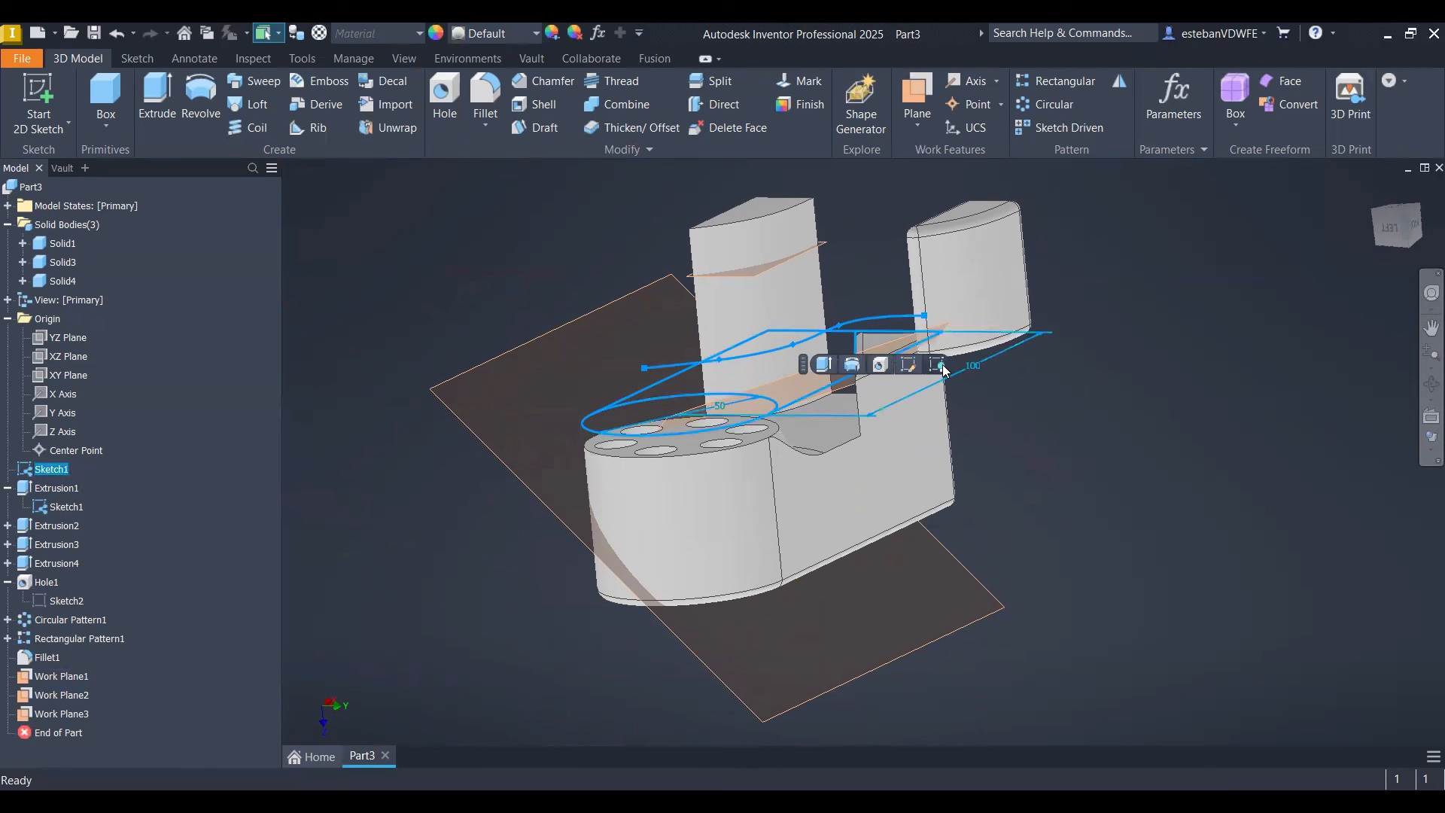
{"action": "left_click", "coordinate": [1136, 431]}
{"action": "middle_click_drag", "start_coordinate": [1098, 429], "coordinate": [1064, 413]}
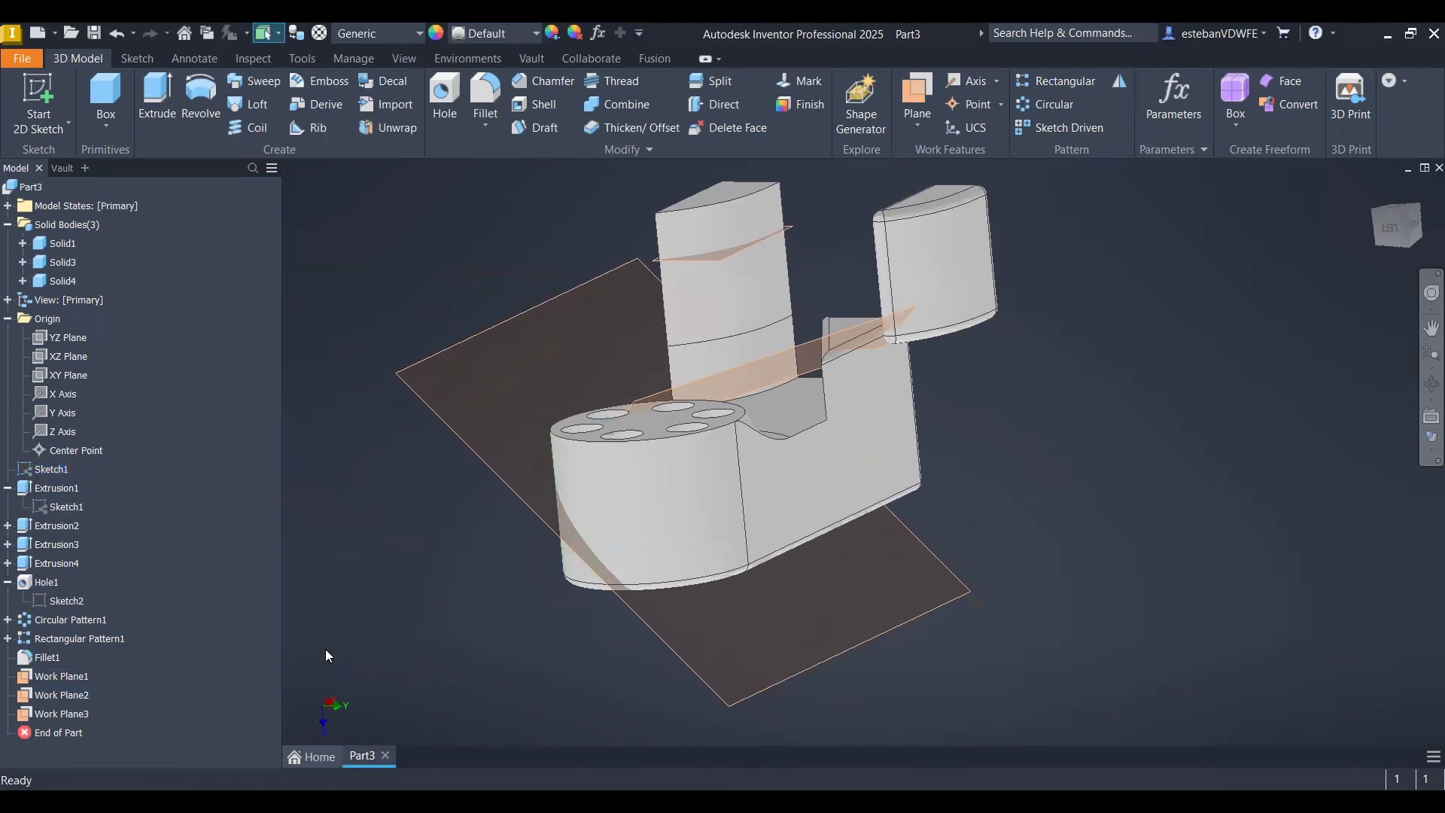
{"action": "mouse_move", "coordinate": [442, 569]}
{"action": "middle_mouse_down", "text": "shift"}
{"action": "mouse_move", "coordinate": [554, 539]}
{"action": "mouse_move", "coordinate": [664, 564]}
{"action": "middle_mouse_up", "text": "shift"}
{"action": "middle_click_drag", "start_coordinate": [957, 433], "coordinate": [1028, 483]}
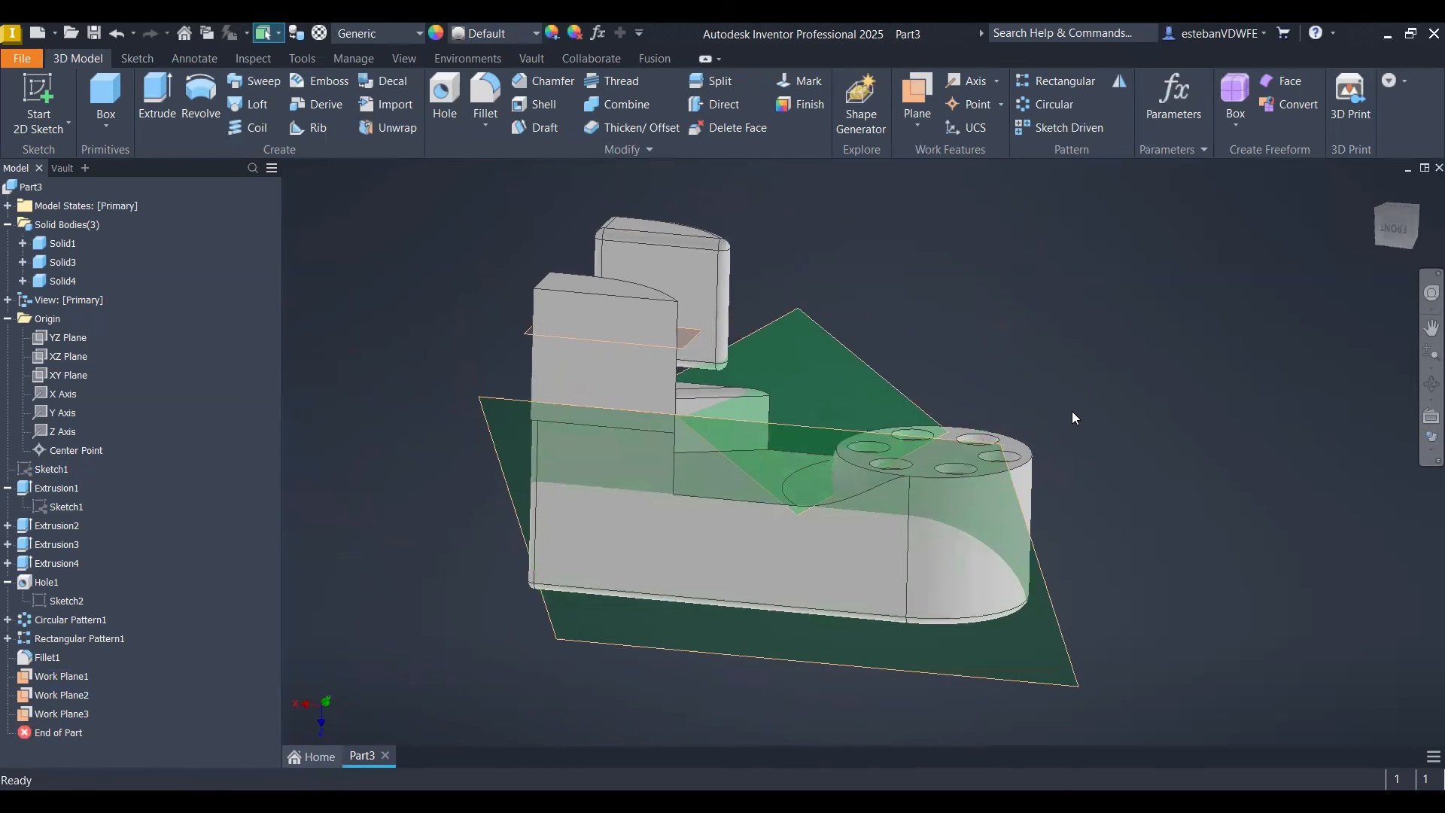